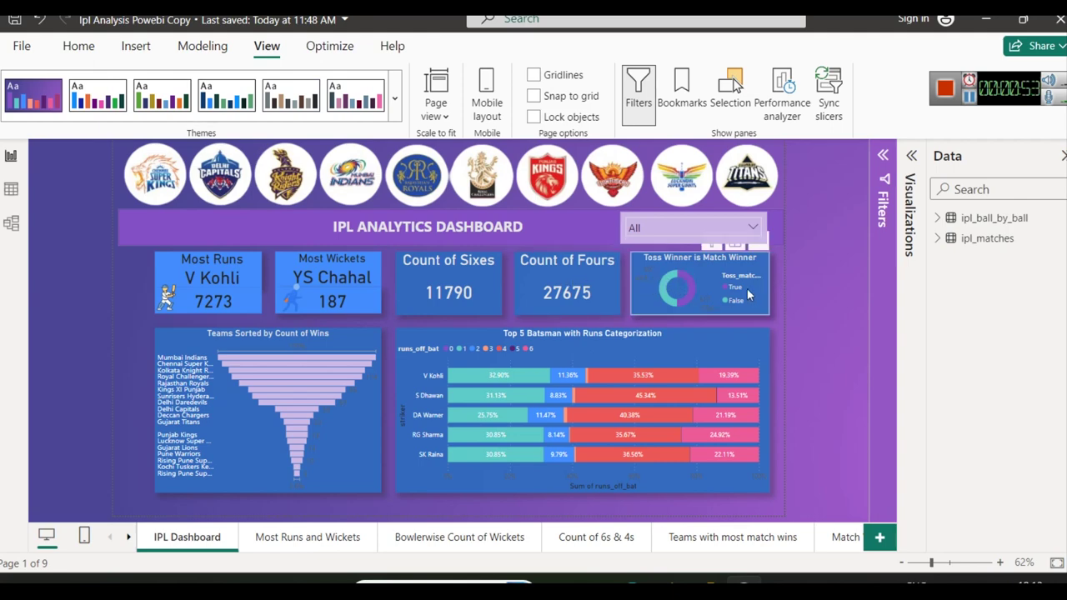
Expand the Visualizations pane and inspect the fields of the wins funnel and Top 5 Batsman charts
mouse_move(691, 290)
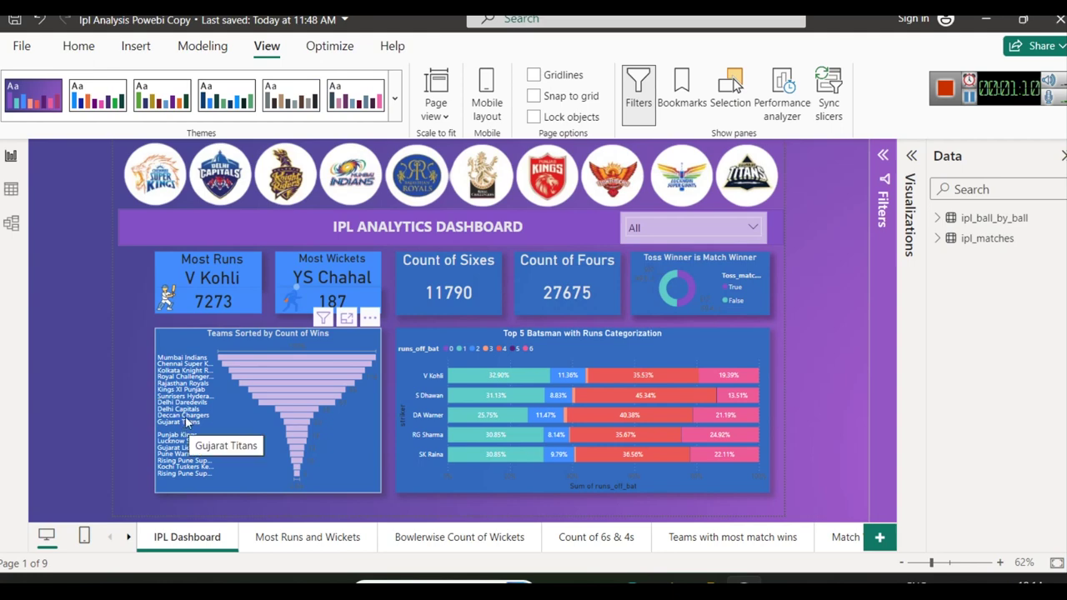
mouse_move(296, 361)
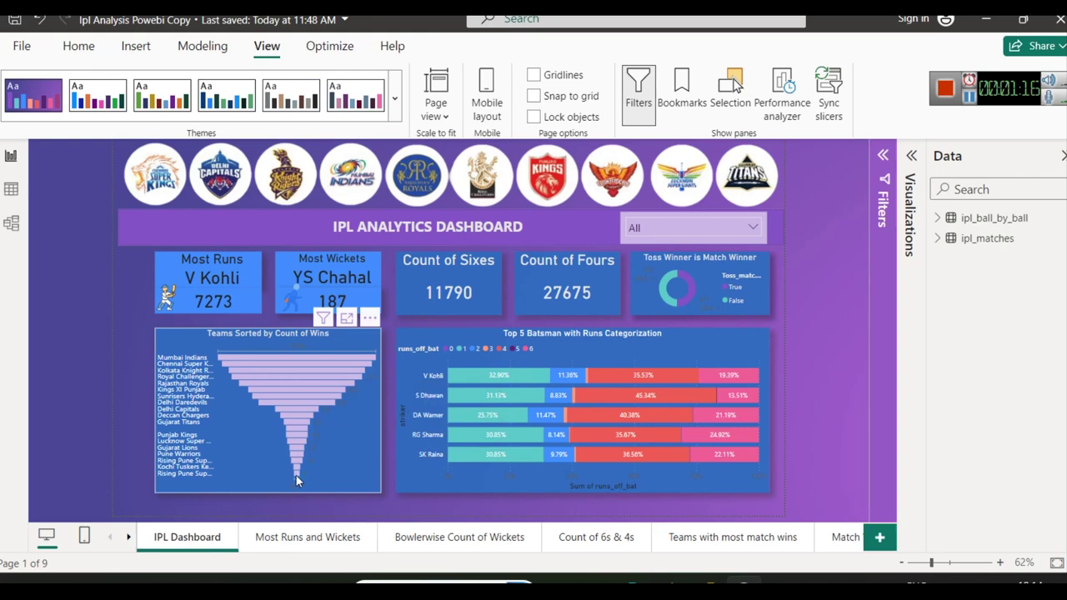
left_click(234, 446)
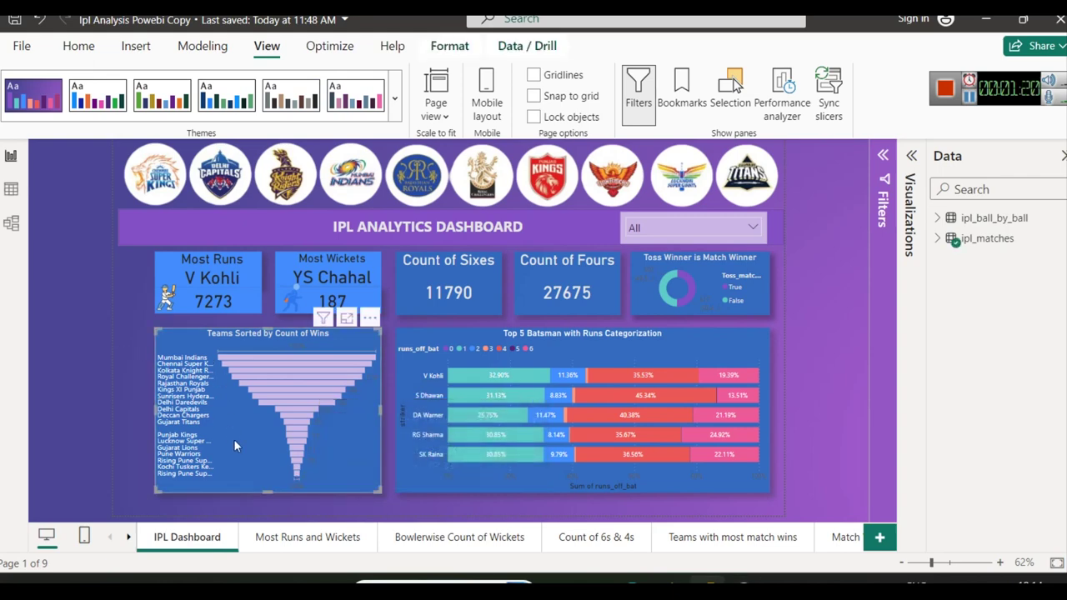
left_click(911, 157)
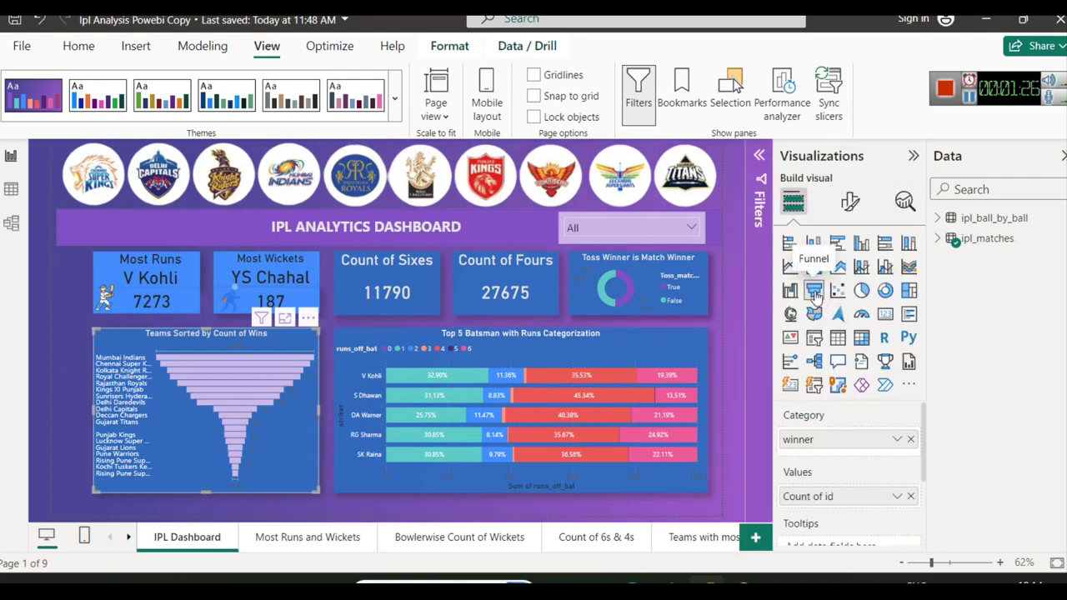
mouse_move(222, 407)
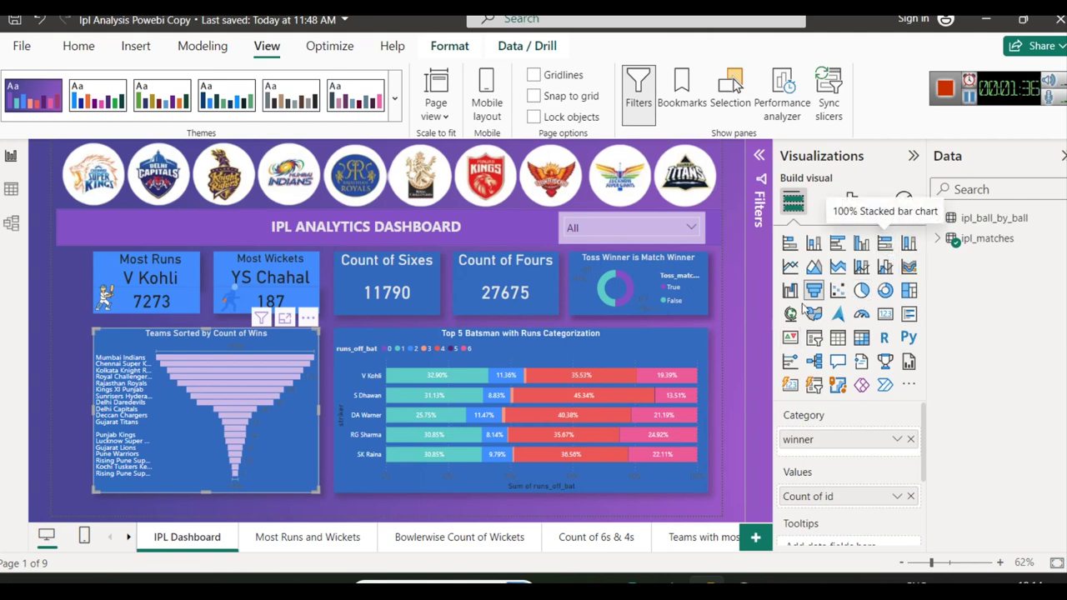
left_click(679, 348)
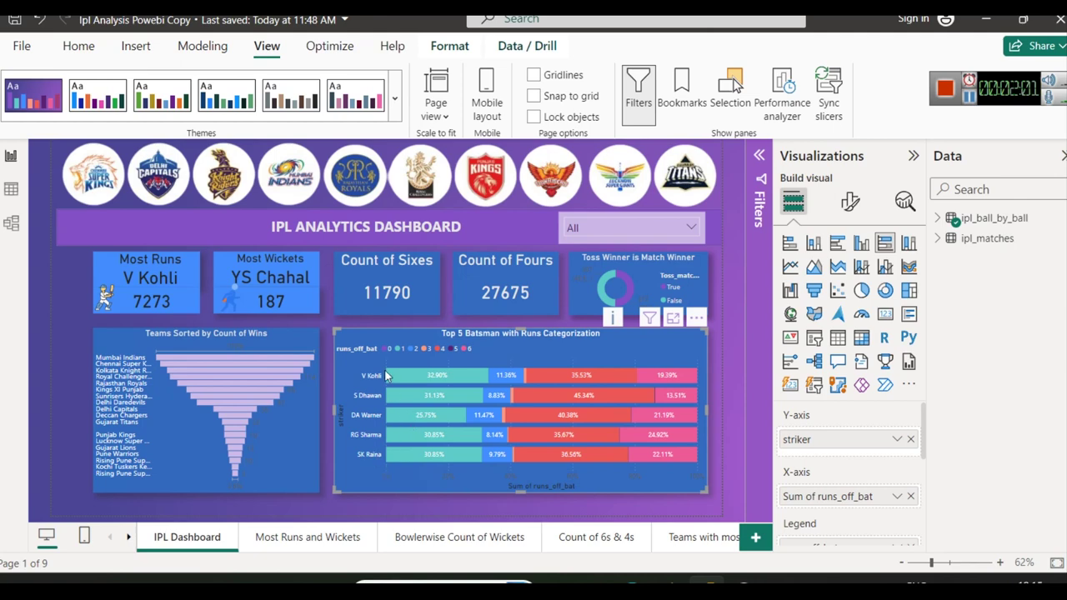
mouse_move(564, 381)
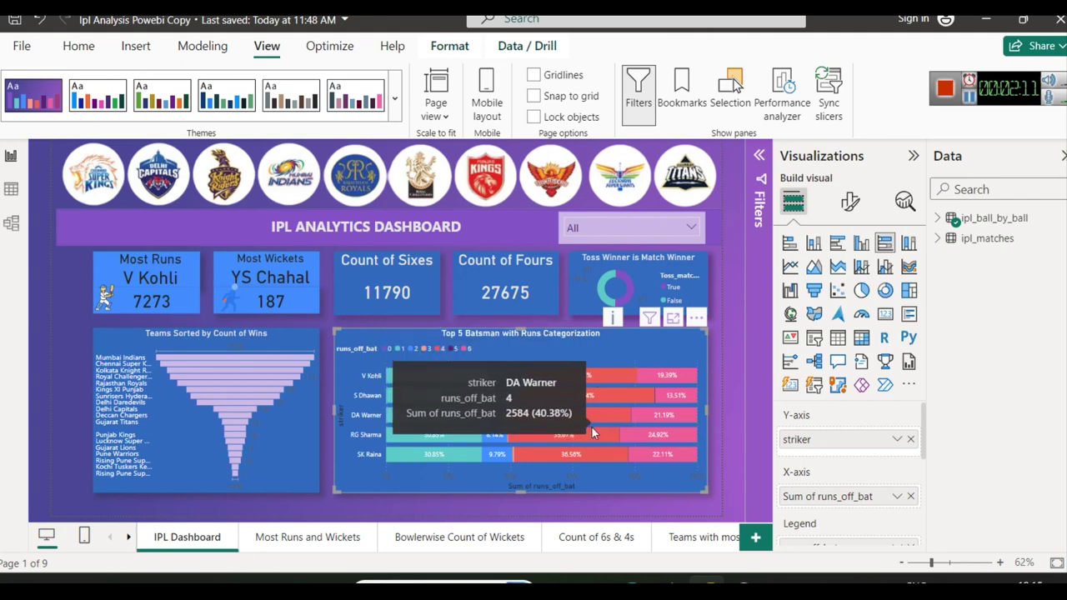
mouse_move(588, 431)
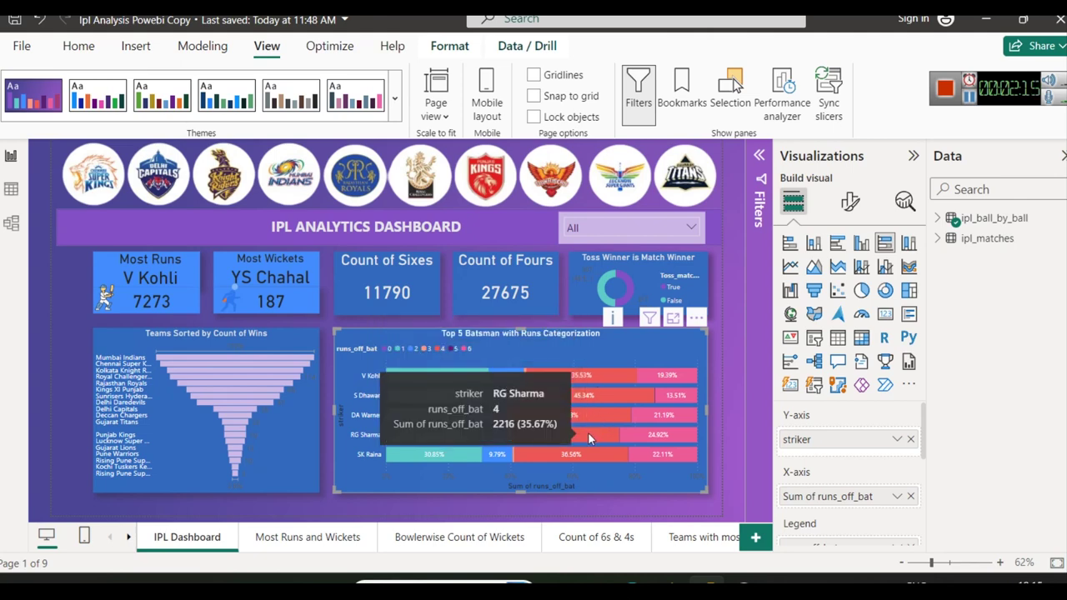
mouse_move(643, 432)
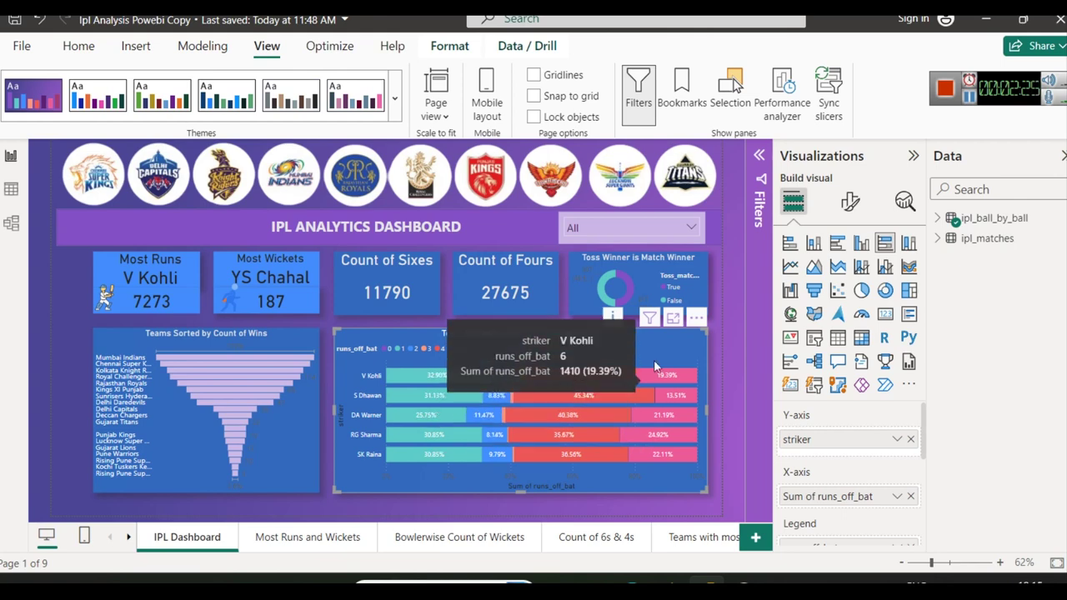
mouse_move(660, 377)
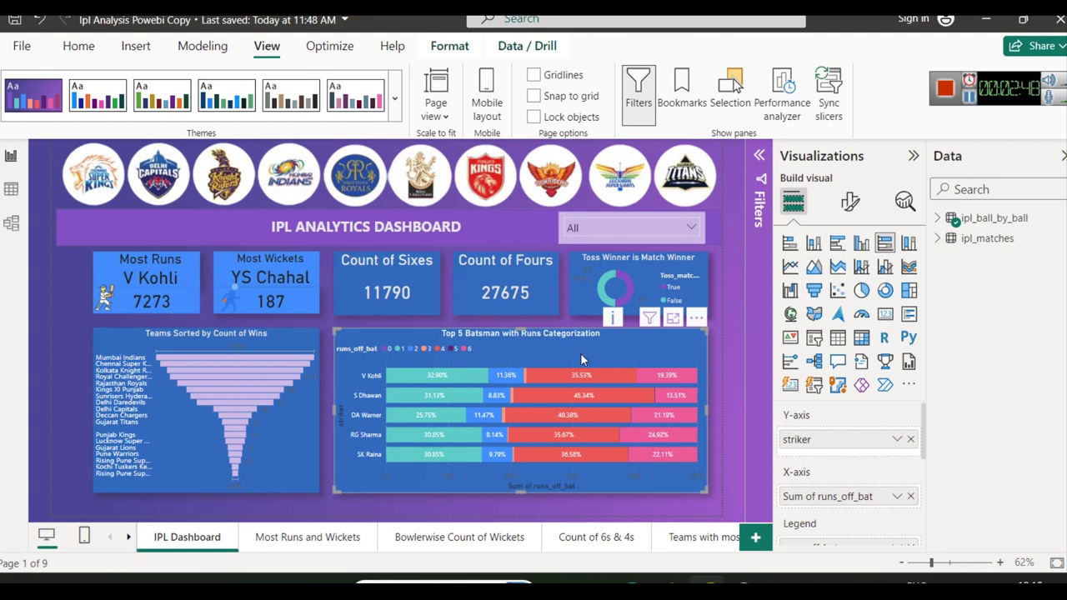
Set the season slicer to 2023 only, showing Shubman Gill's 890 runs, 1124 sixes and 2175 fours
left_click(738, 320)
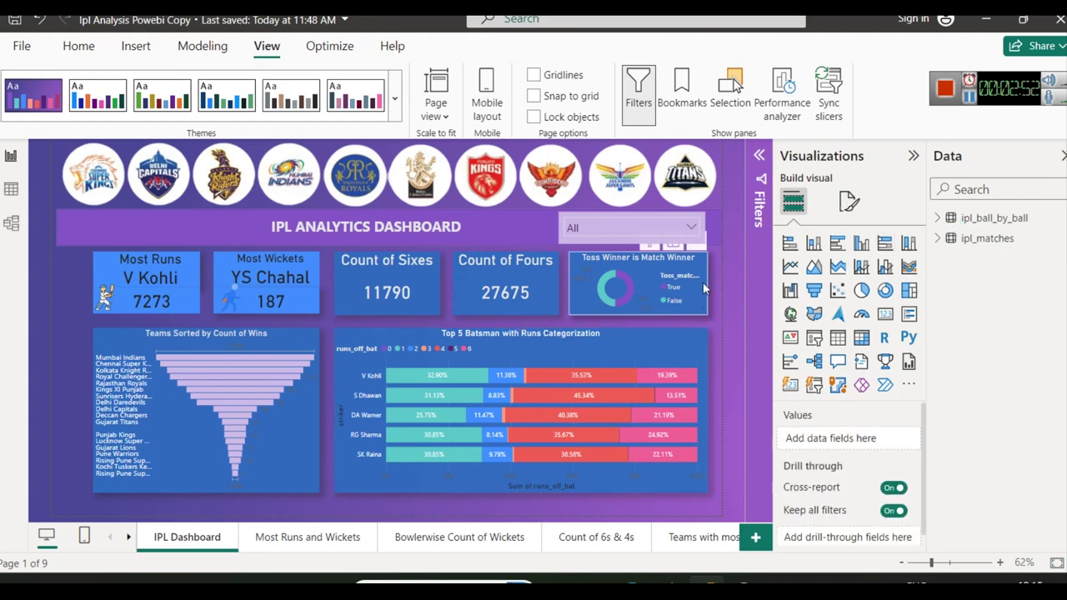
left_click(693, 228)
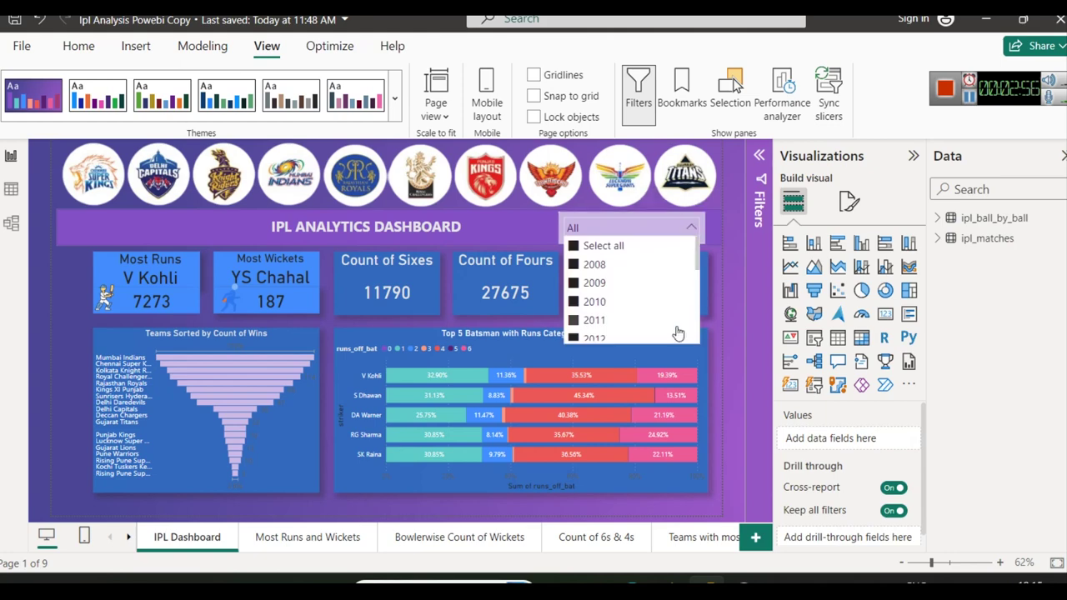
scroll(647, 292, "down", 5)
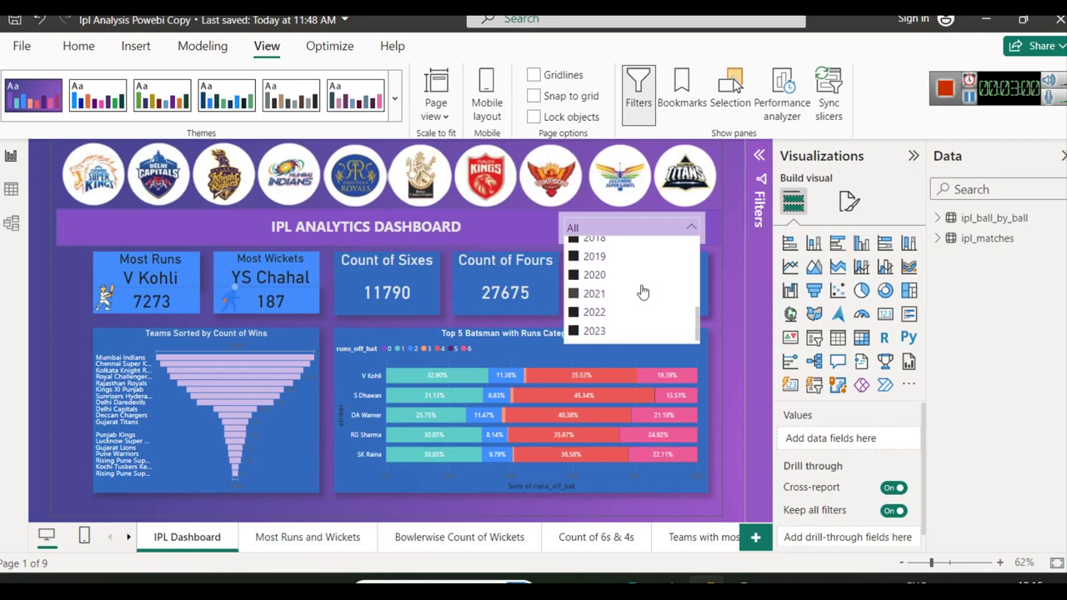
scroll(647, 291, "up", 5)
scroll(599, 276, "down", 5)
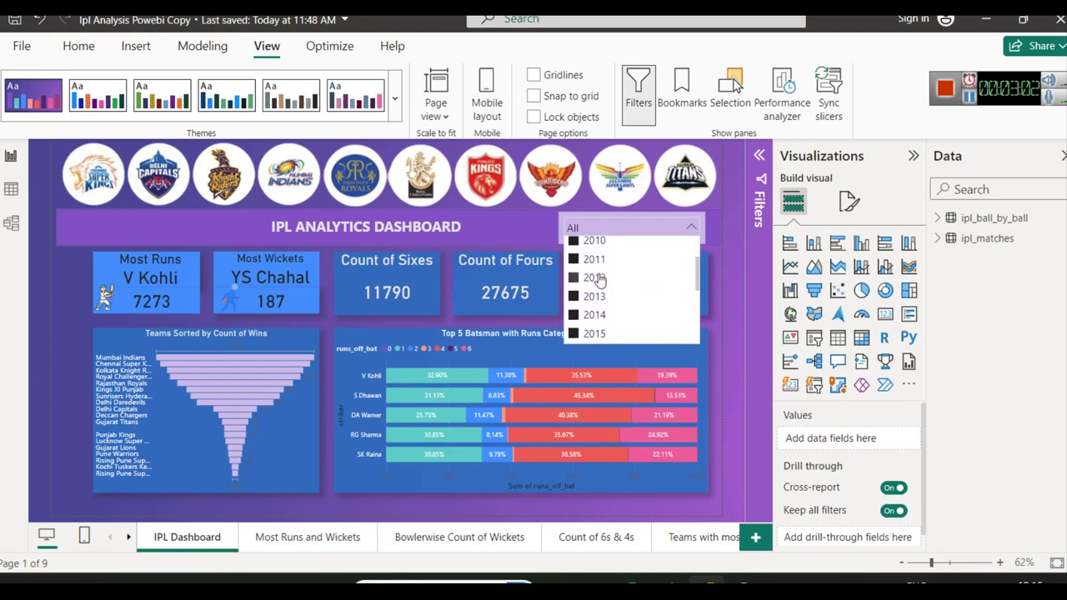
scroll(607, 325, "up", 5)
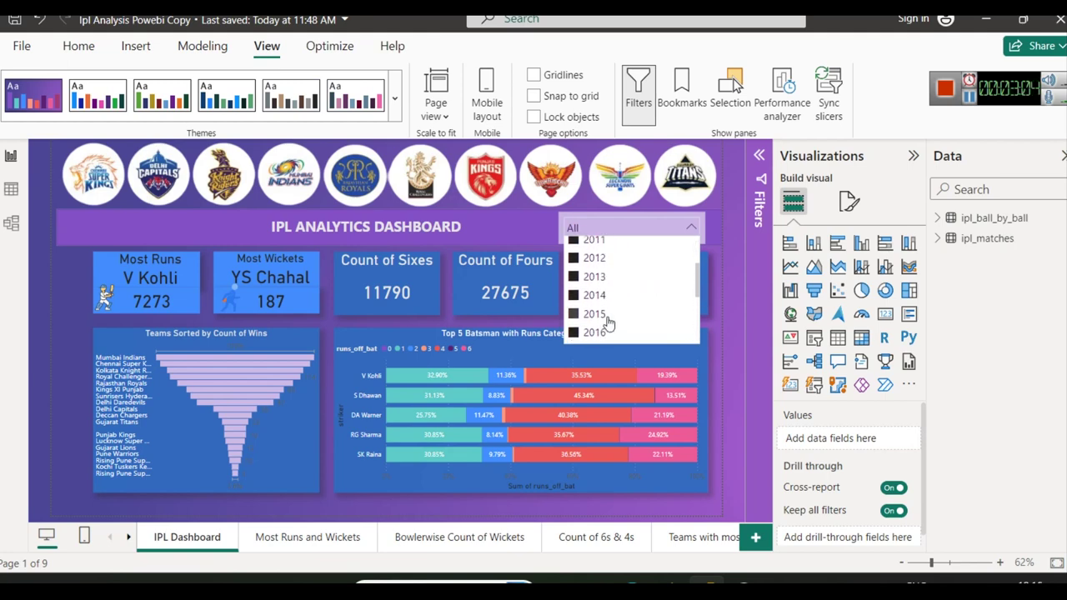
left_click(577, 248)
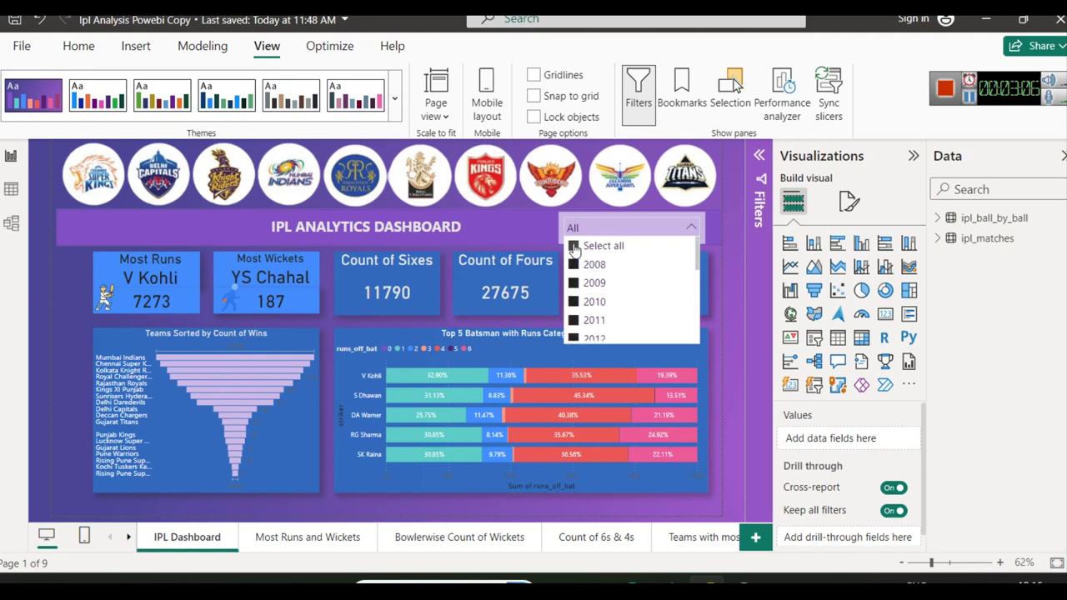
left_click(577, 247)
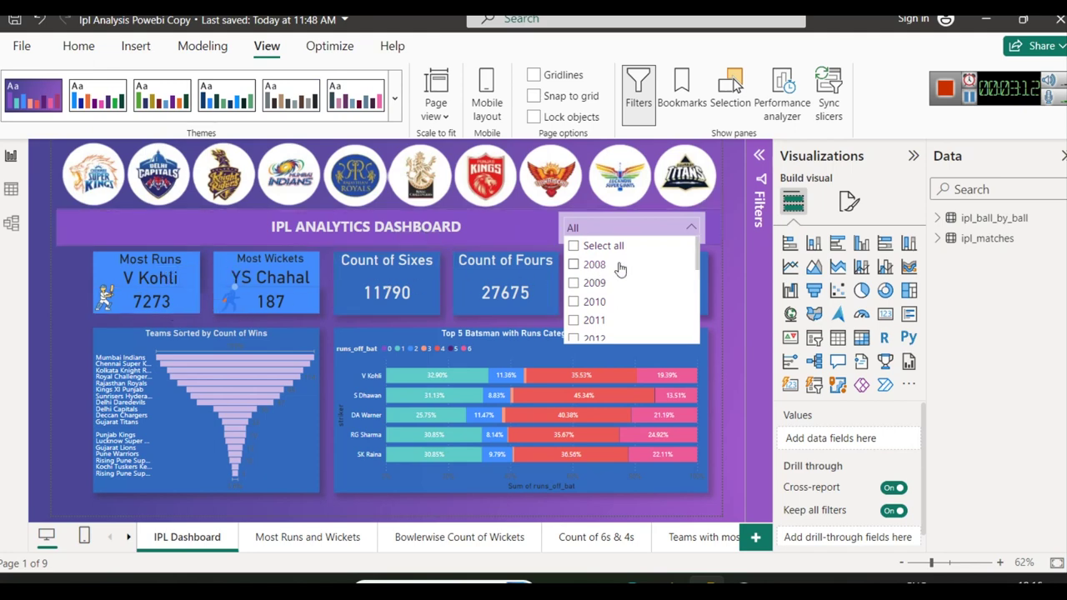
scroll(635, 288, "down", 5)
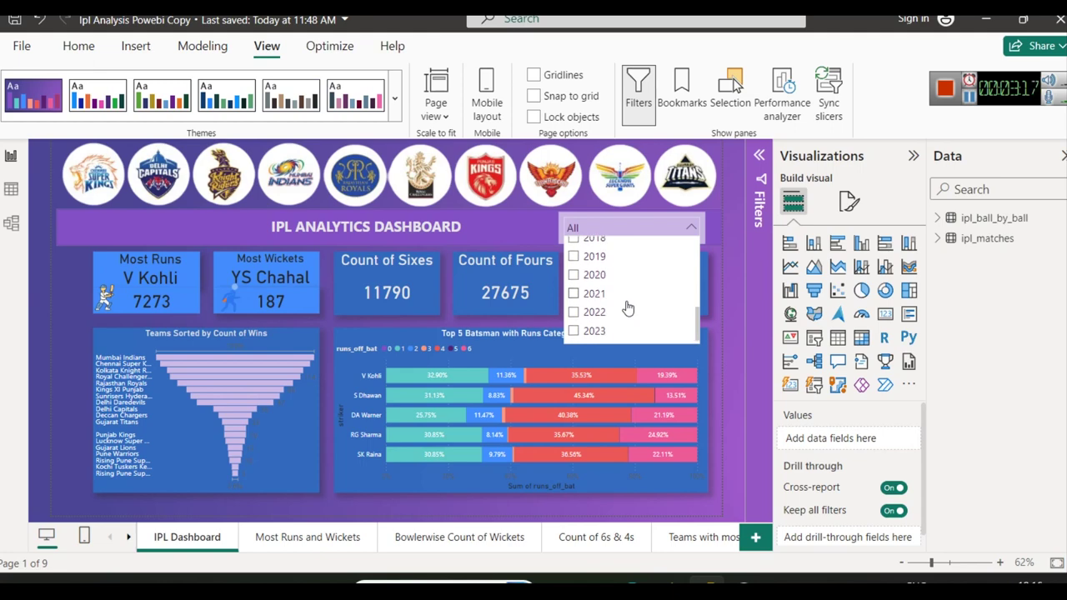
left_click(574, 334)
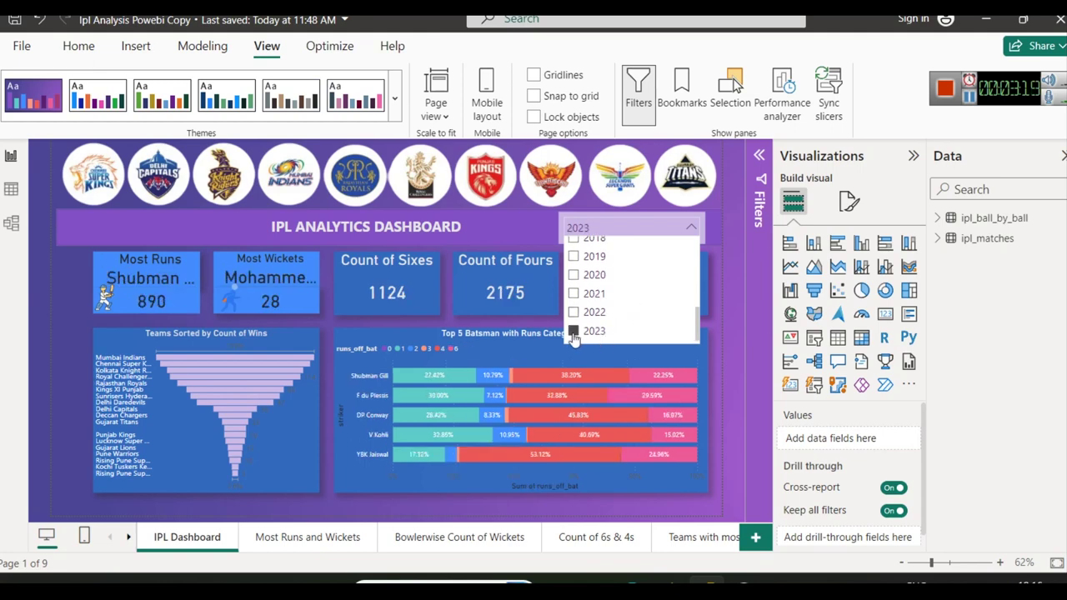
left_click(722, 257)
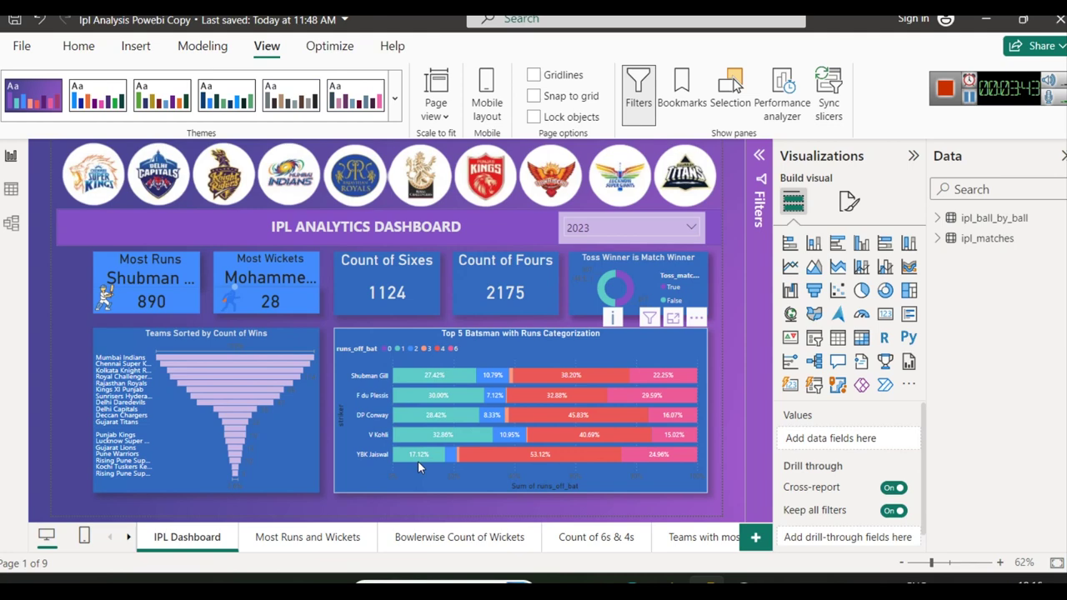
mouse_move(419, 463)
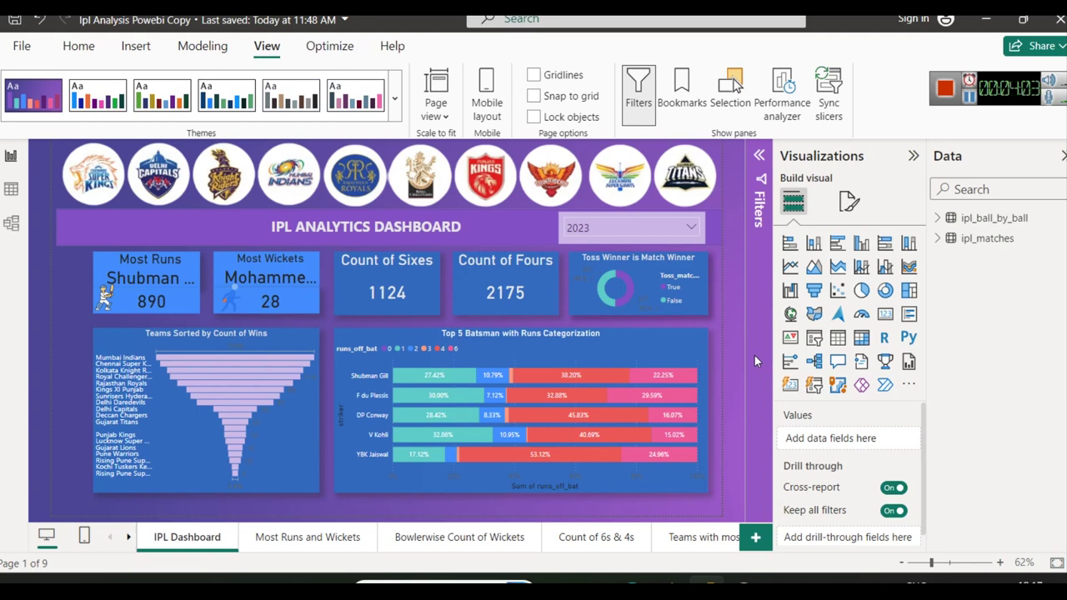
Set the Most Runs and Wickets page slicer to 2008, then return to the IPL Dashboard page
left_click(307, 549)
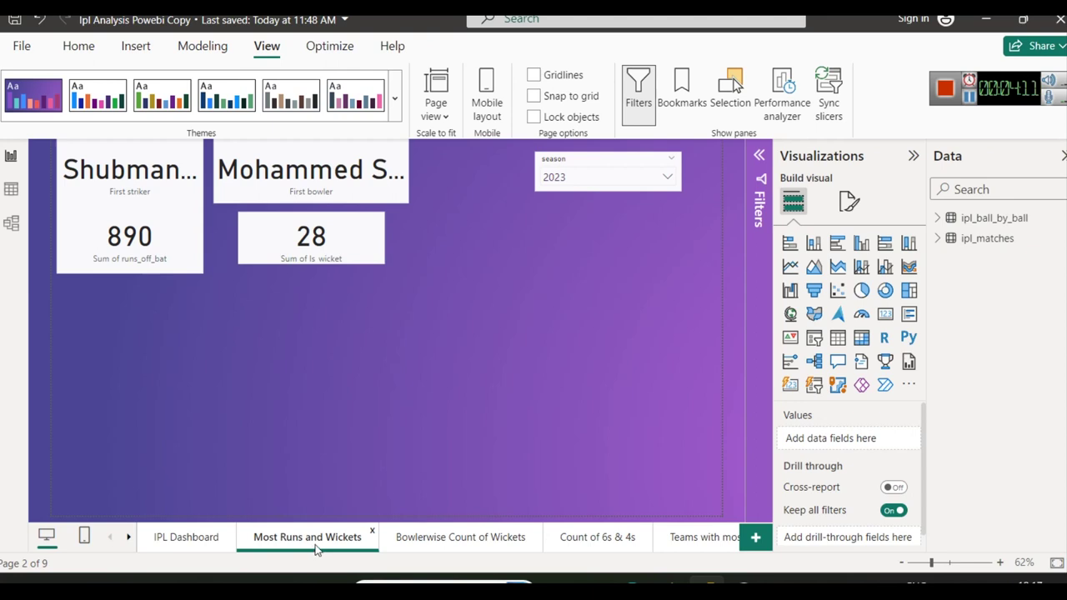
left_click(666, 177)
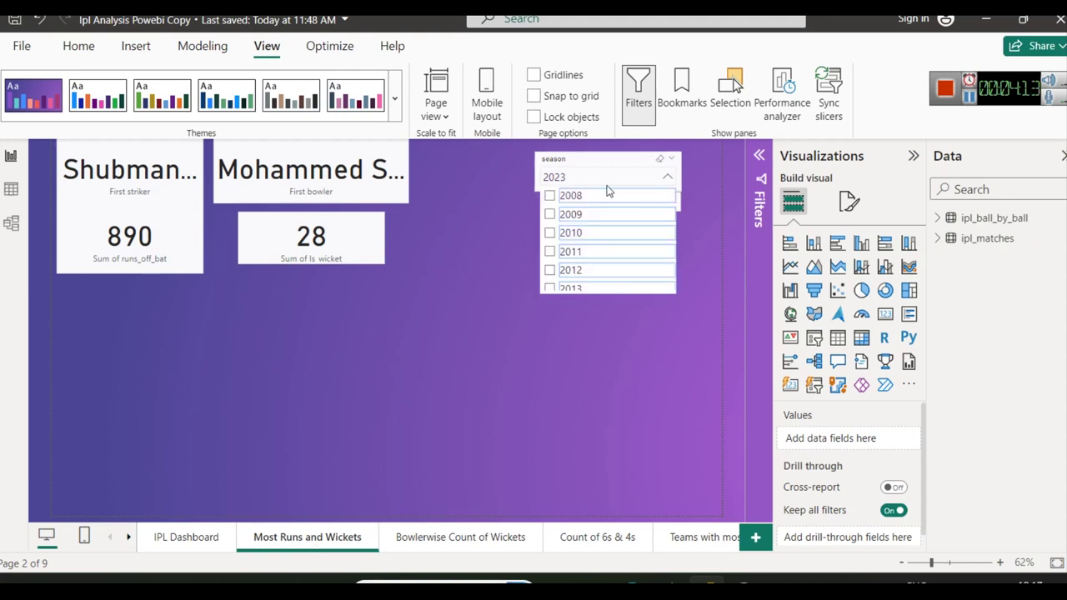
left_click(557, 199)
left_click(560, 214)
left_click(555, 197)
left_click(551, 213)
left_click(551, 197)
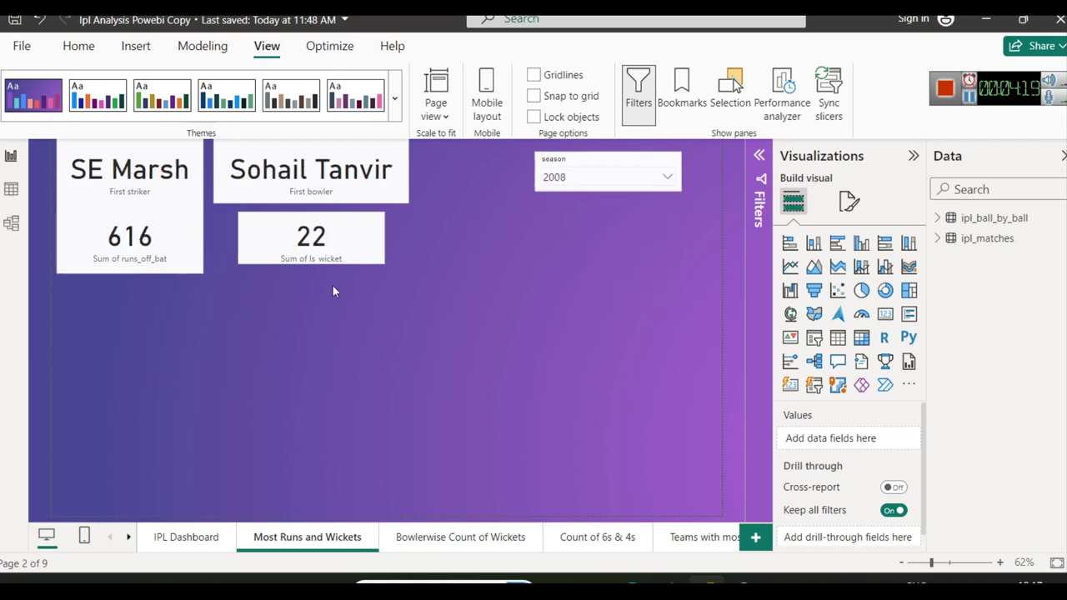
left_click(198, 542)
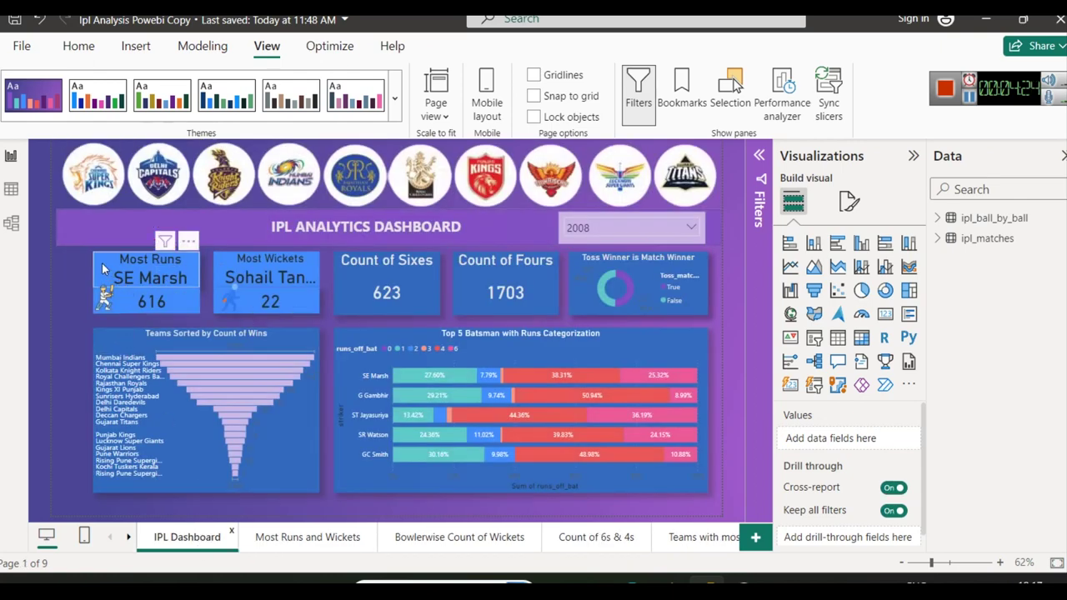
left_click(103, 269)
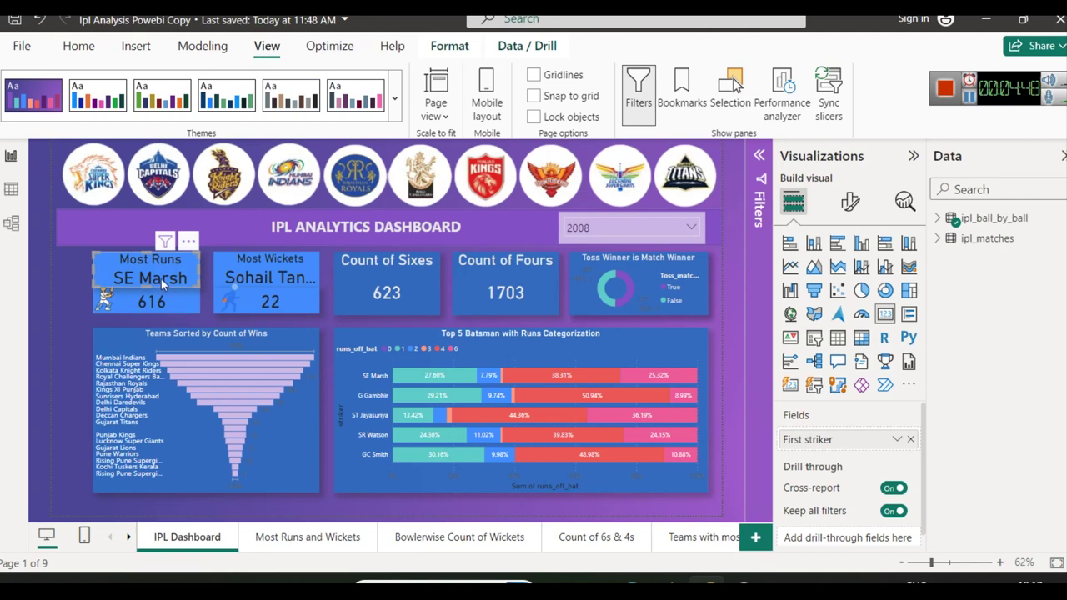
left_click(725, 317)
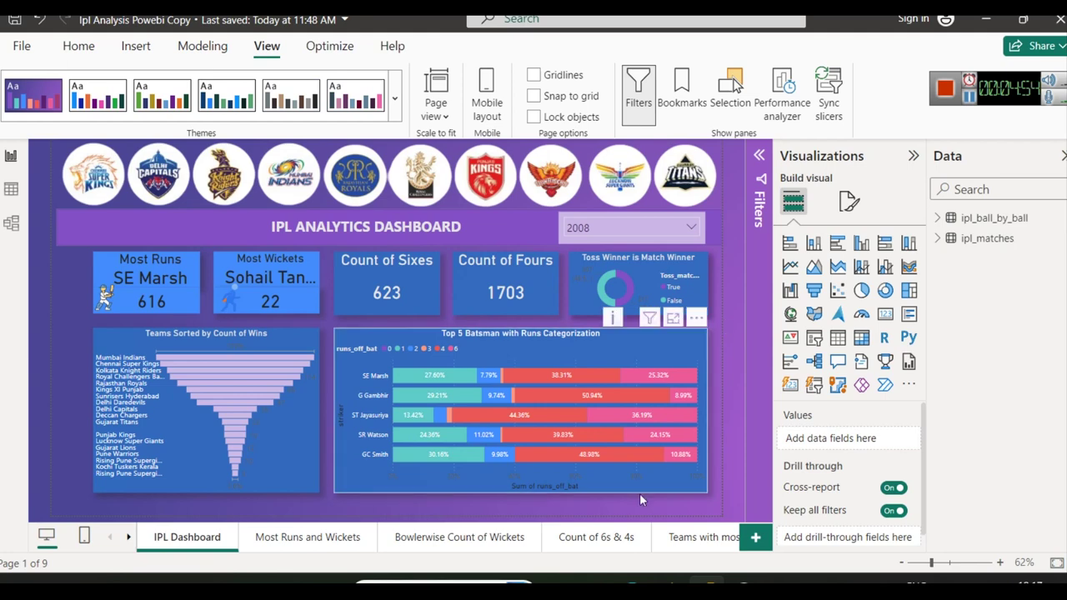
Open a File Explorer window and maximize it
left_click(594, 584)
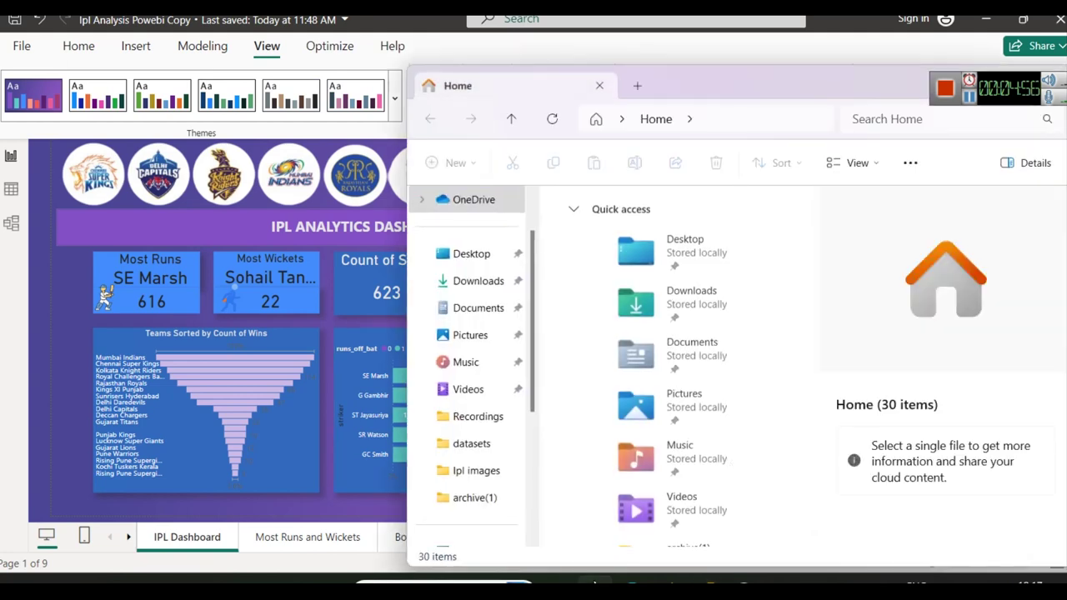
left_click_drag(771, 90, 514, 83)
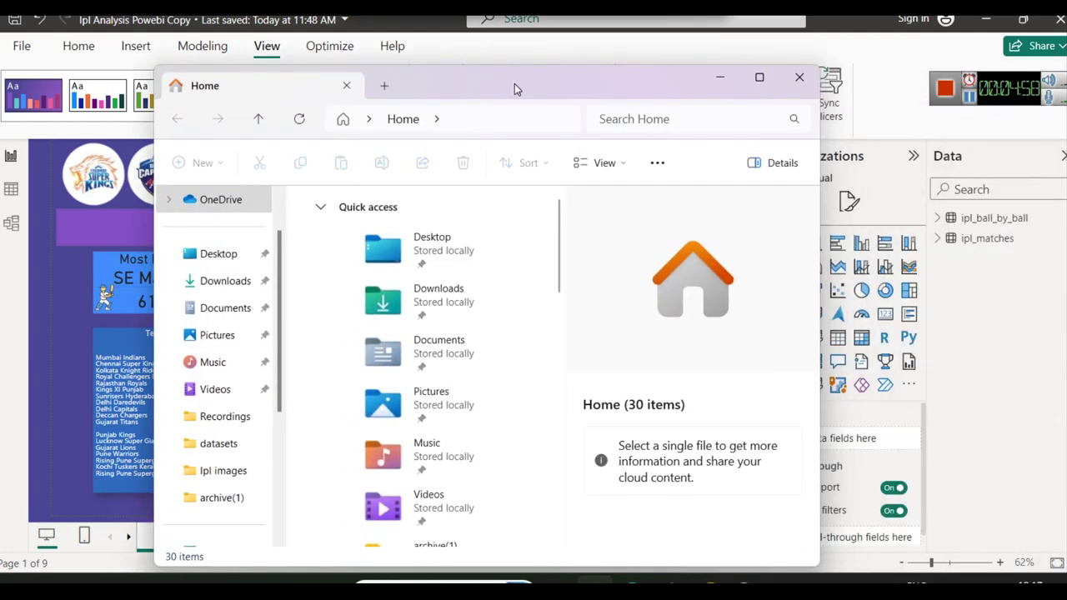
double_click(759, 75)
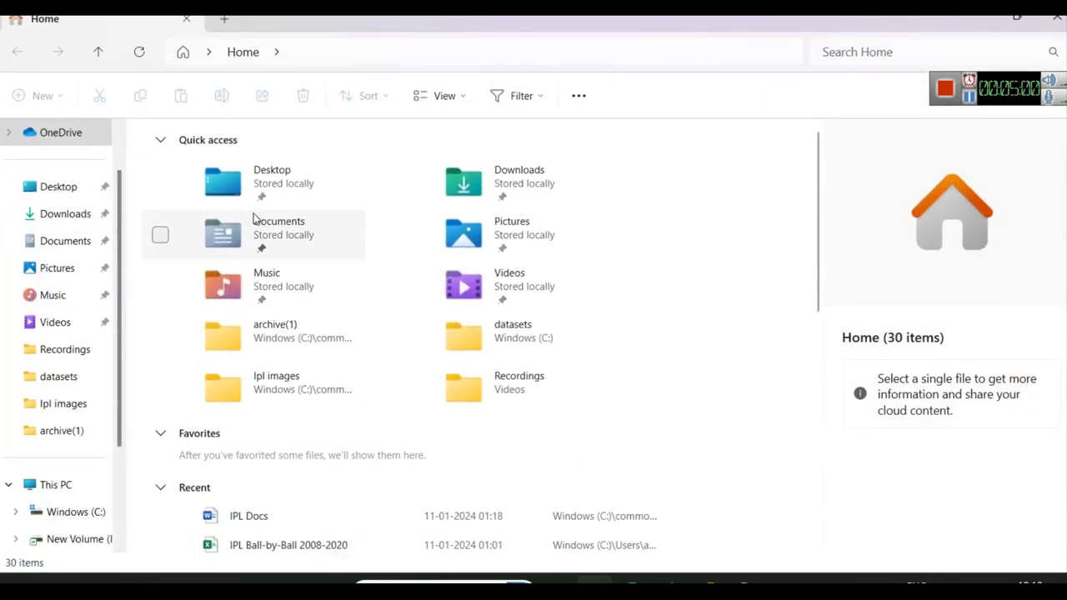
Navigate to C:\commomusers\Ipl images\archive(1) and open ipl_matches in Excel
left_click(72, 515)
double_click(248, 185)
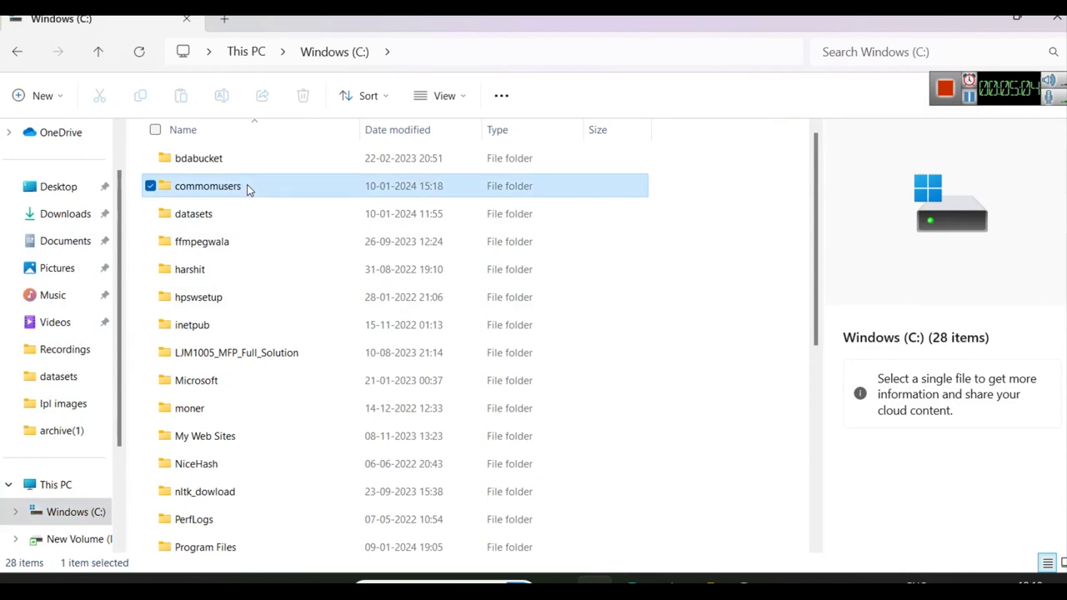
double_click(186, 174)
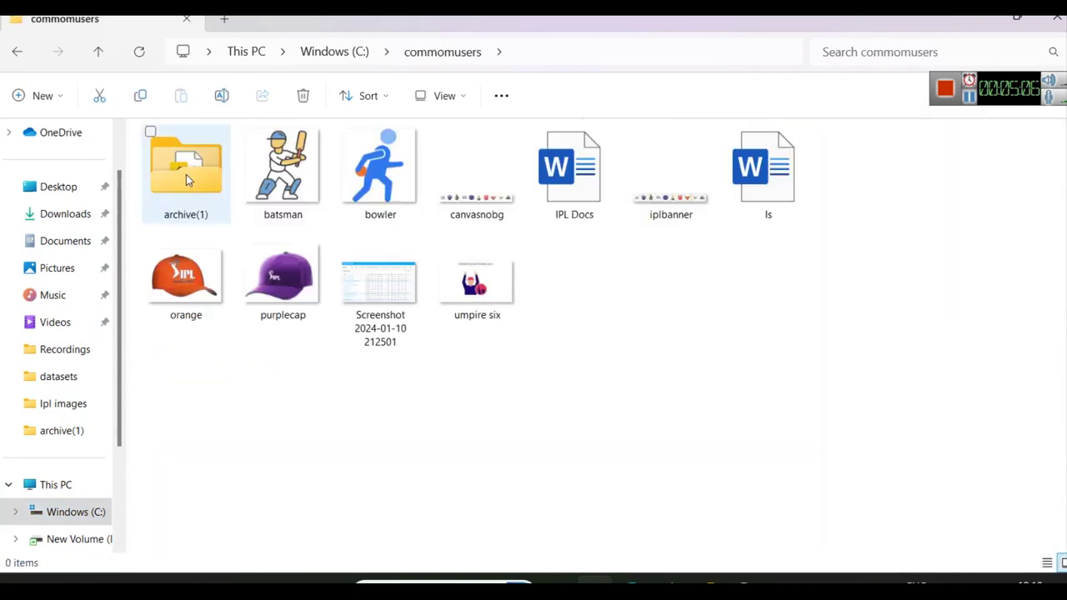
double_click(207, 171)
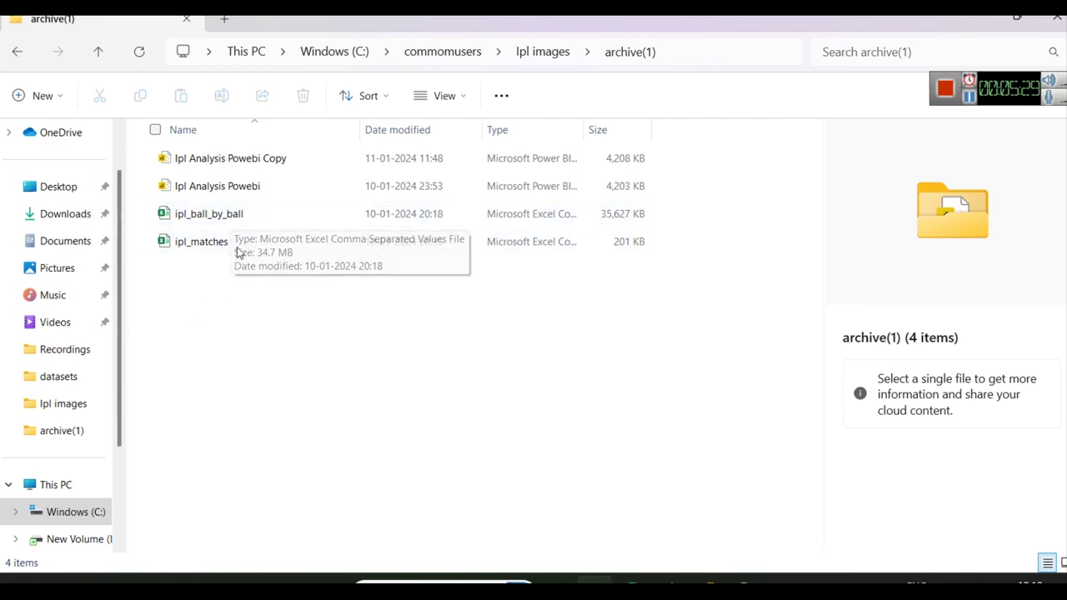
double_click(200, 245)
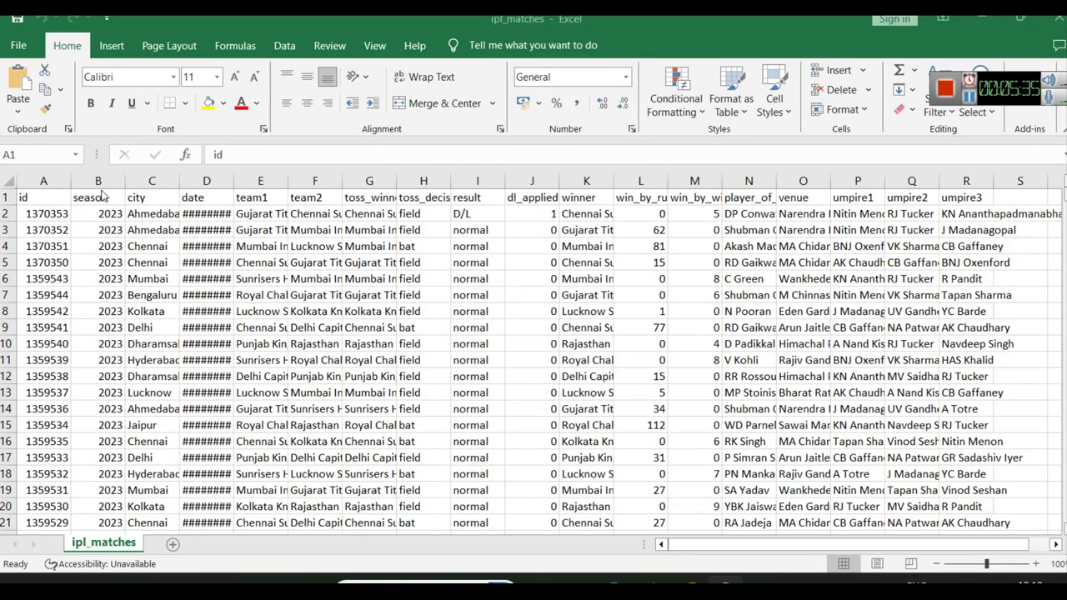
Inspect the id and season columns, briefly editing cell B2 and leaving it at 2023
left_click(58, 215)
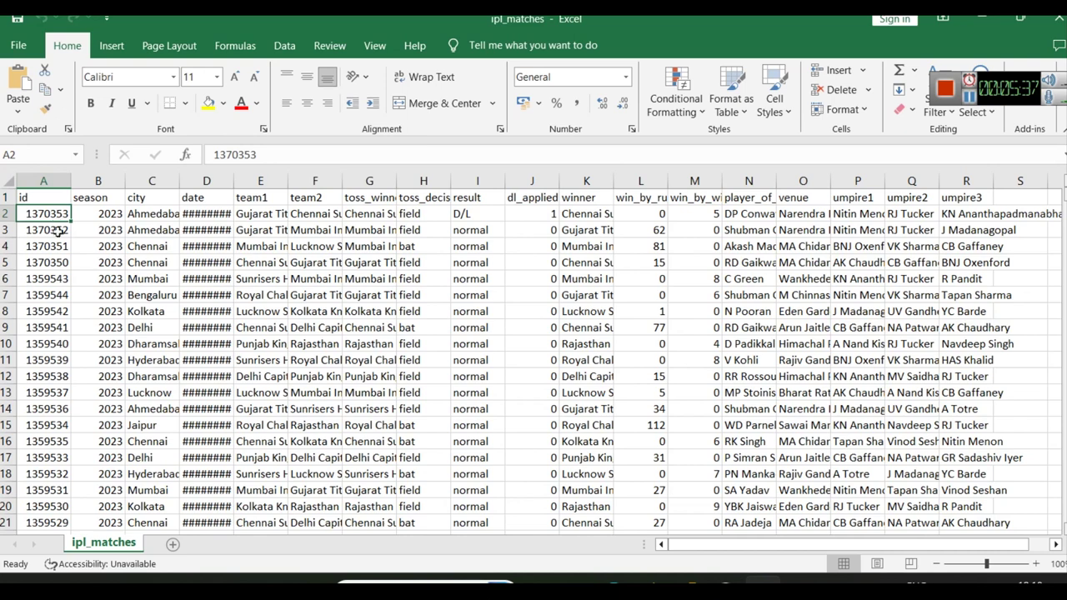
left_click(57, 274)
left_click(97, 181)
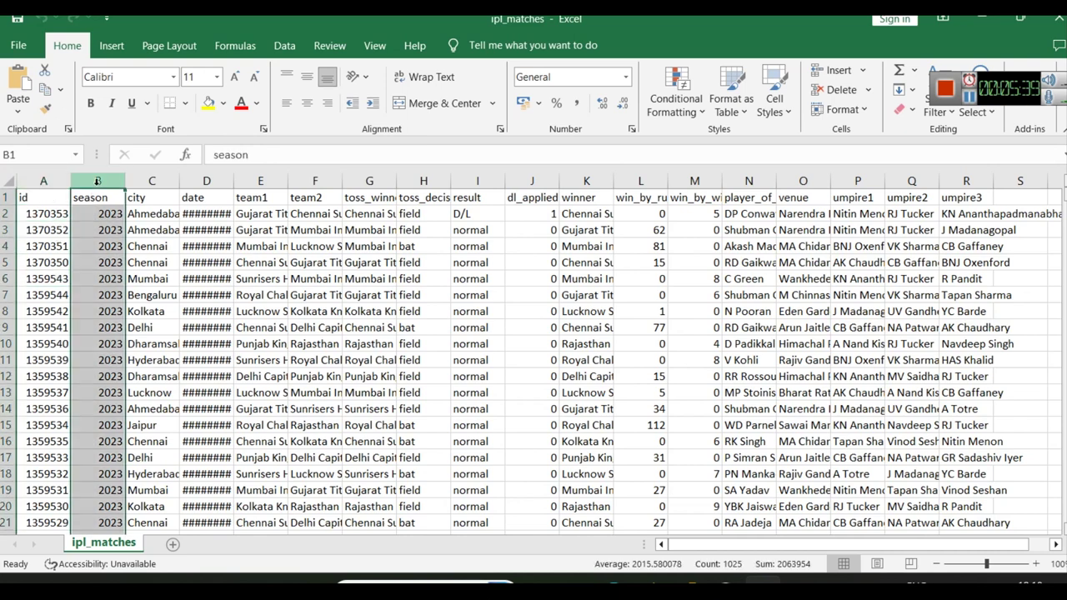
left_click(146, 181)
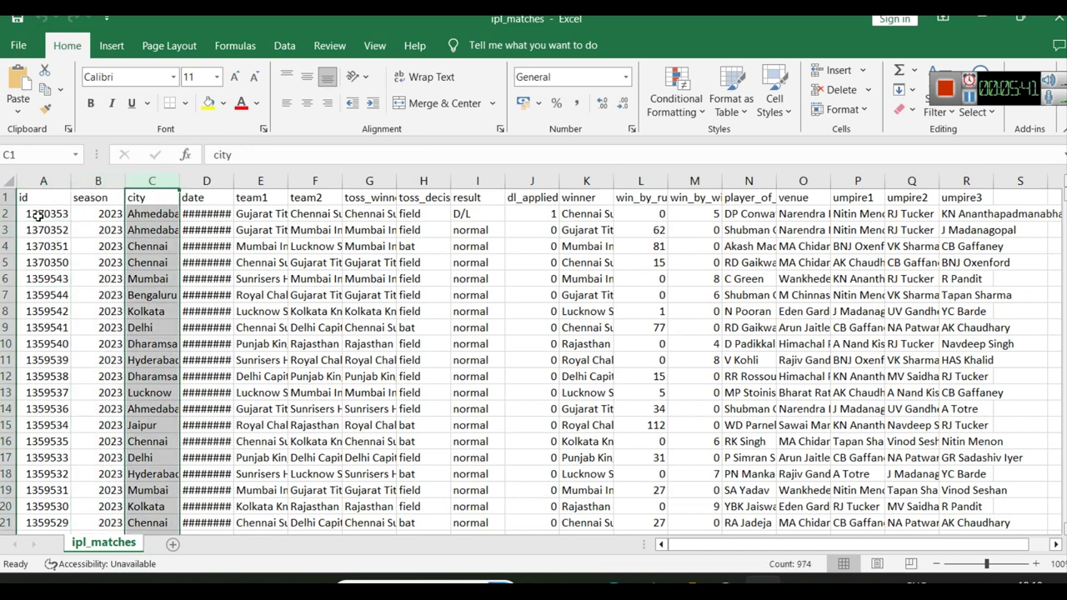
left_click(104, 198)
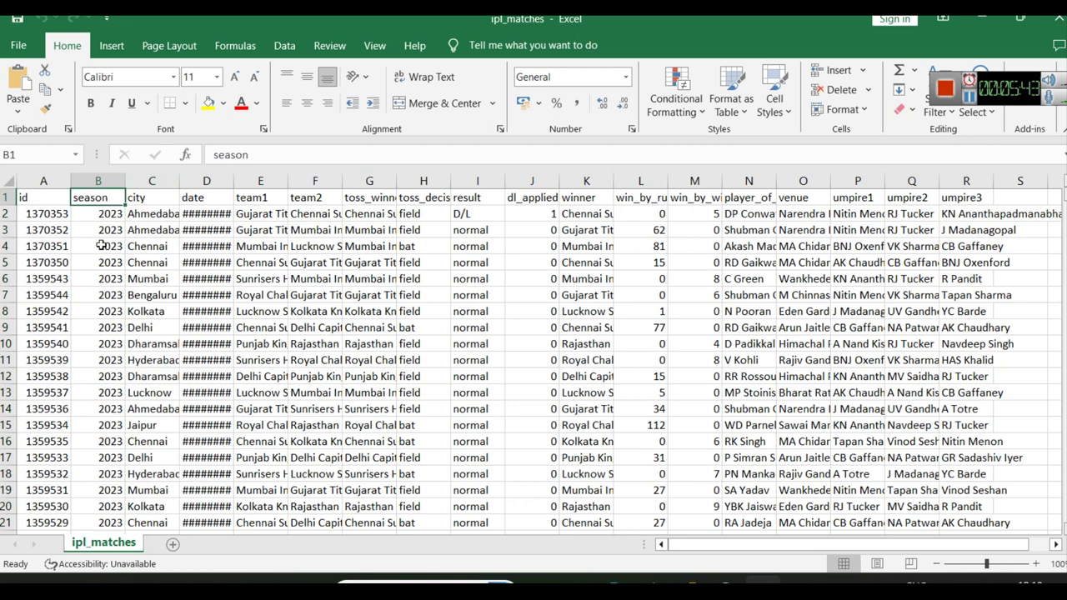
double_click(105, 215)
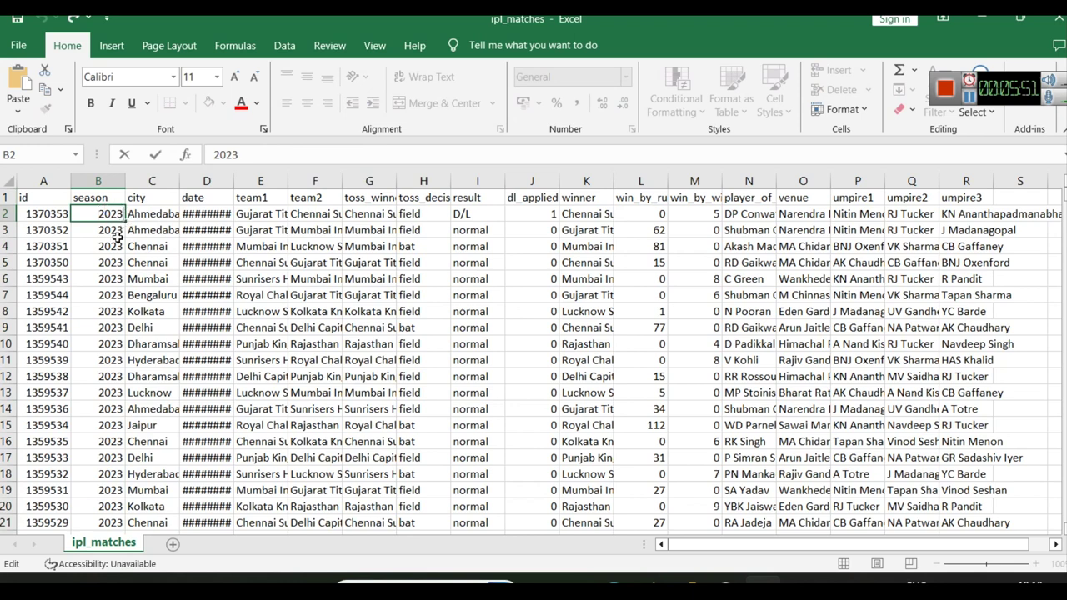
type("/22")
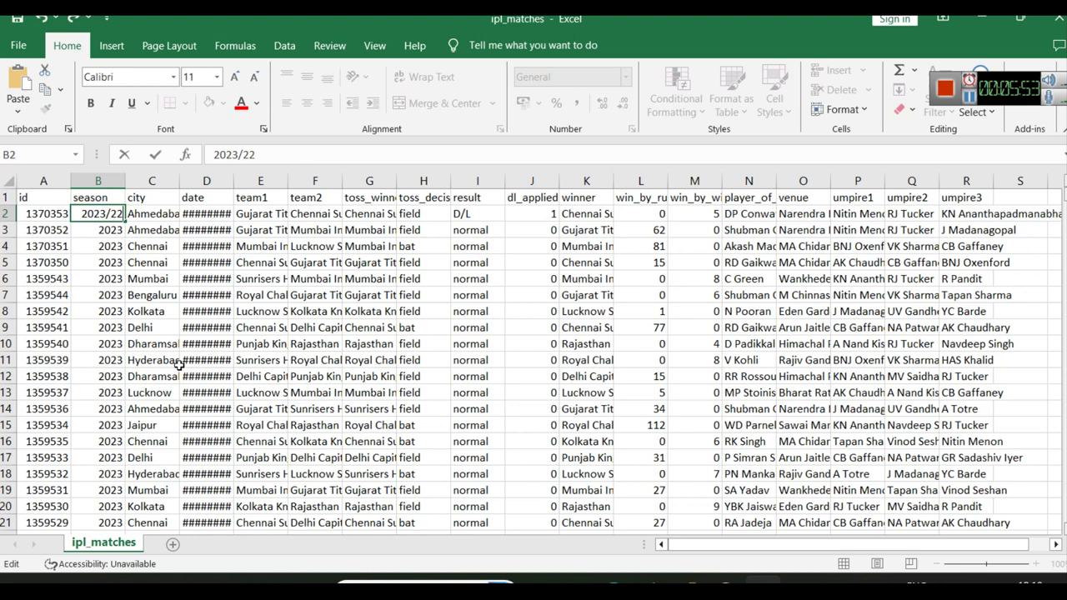
key("BackSpace")
key("BackSpace")
key("BackSpace")
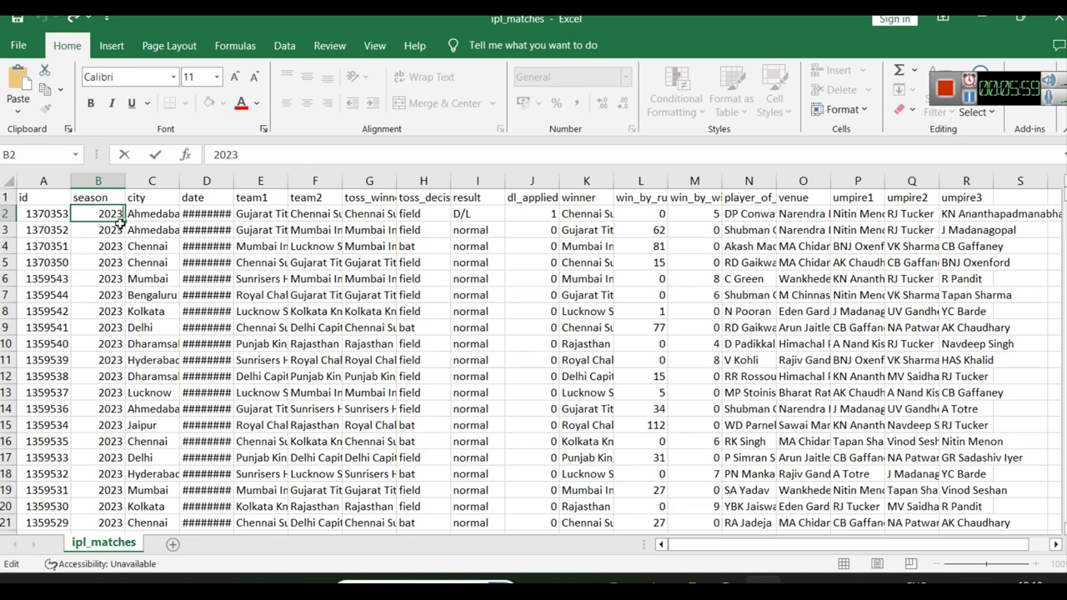
left_click(140, 280)
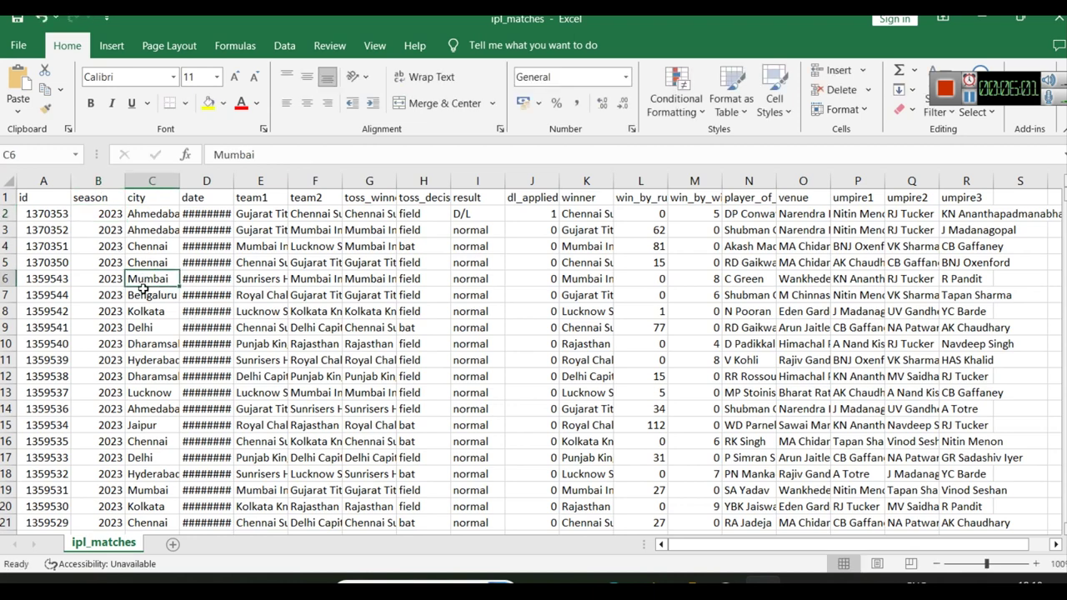
Auto-fit the city column C and widen the date, team1 and toss_winner columns
left_click(154, 181)
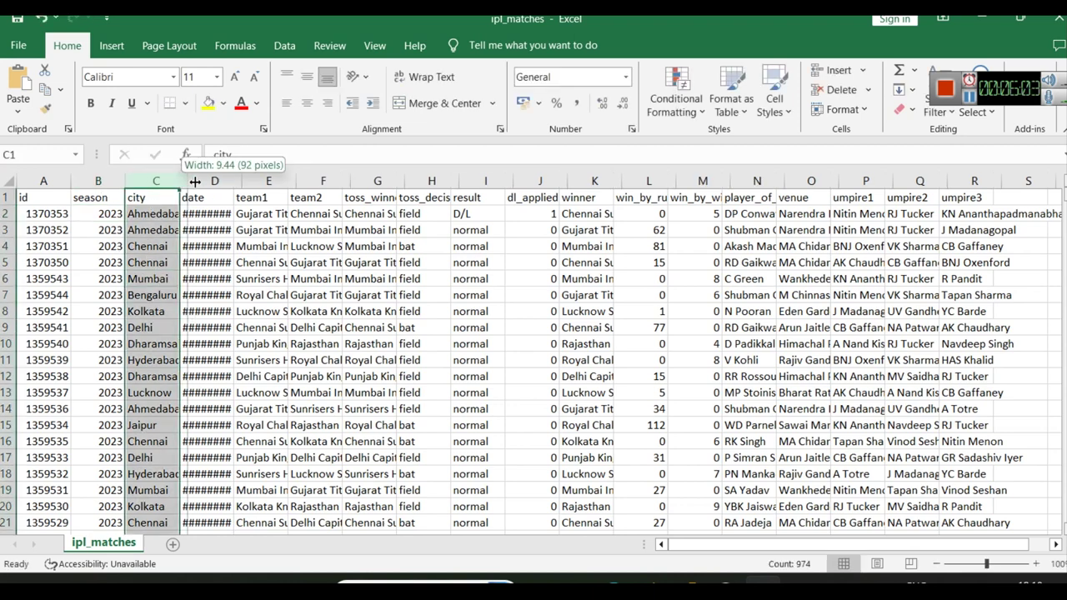
double_click(180, 180)
left_click(189, 295)
left_click(228, 180)
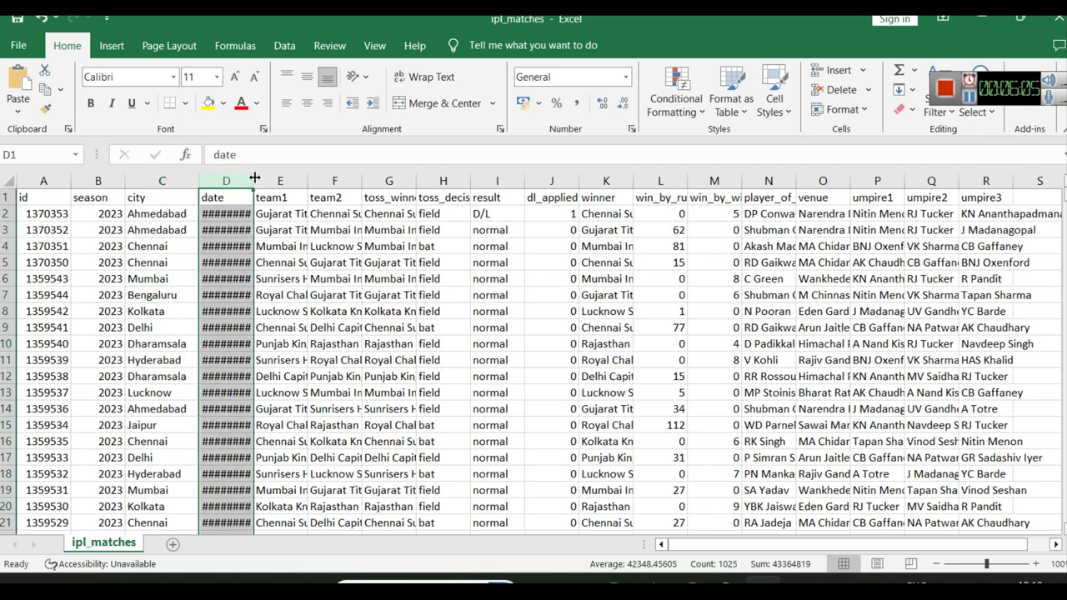
left_click_drag(254, 181, 321, 184)
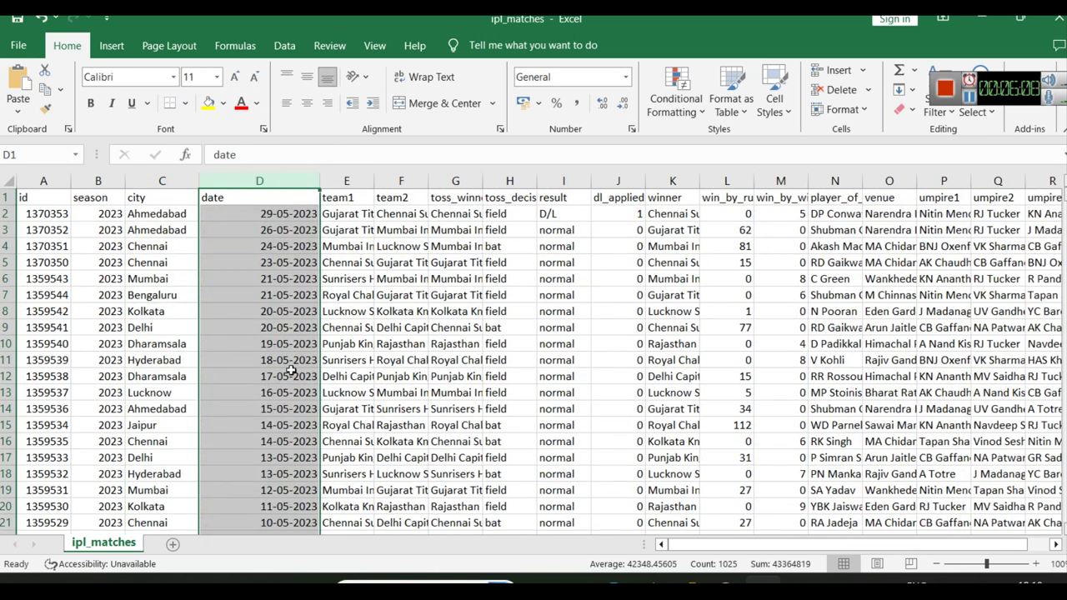
left_click(346, 248)
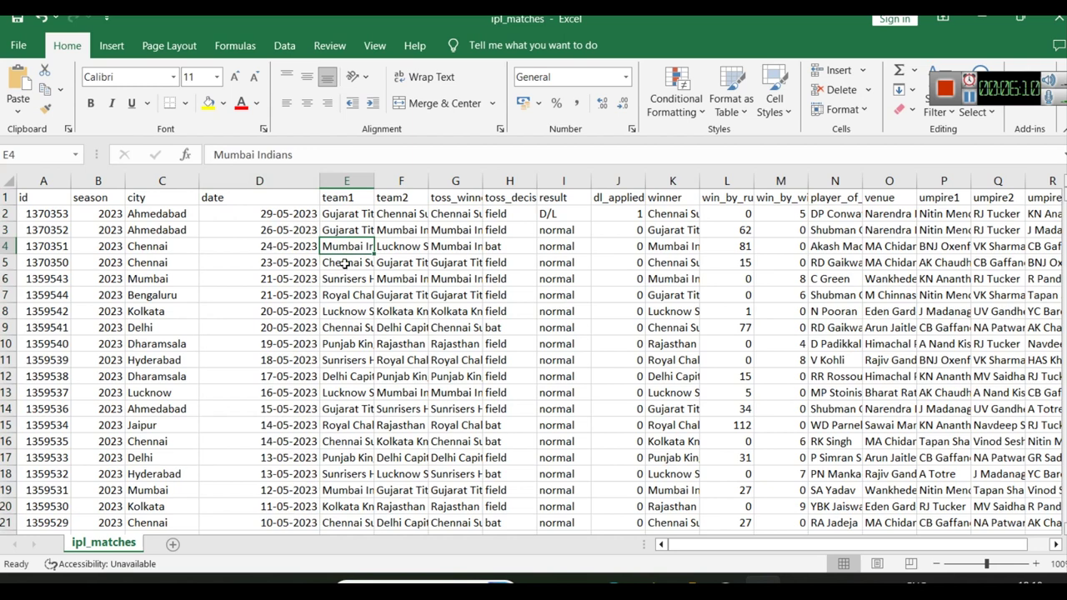
left_click(348, 182)
left_click_drag(374, 182, 525, 182)
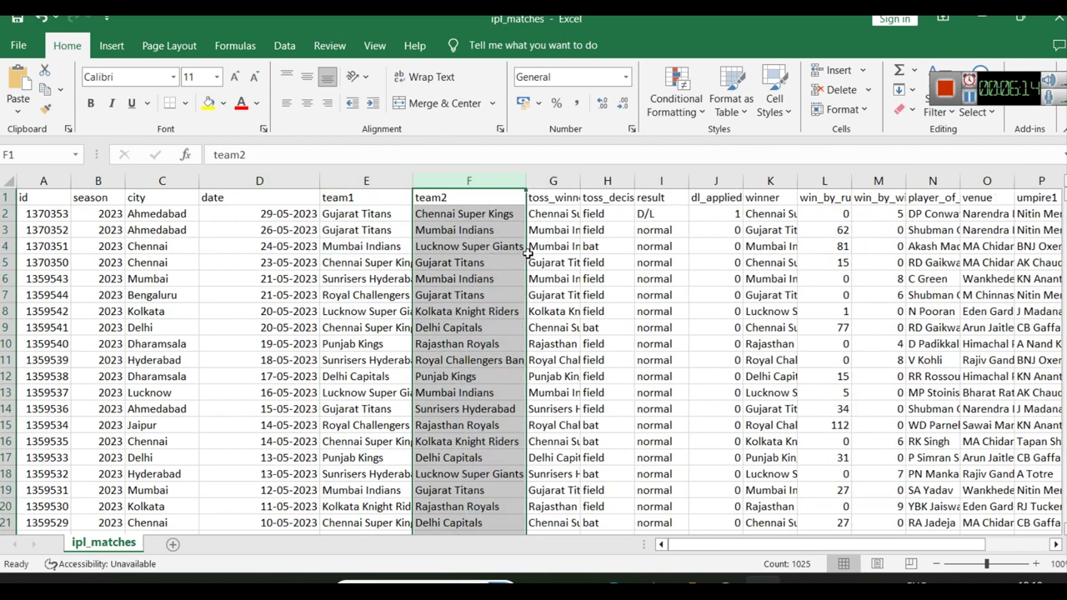
left_click(566, 180)
left_click_drag(581, 181, 605, 182)
Review the toss_decision, result, dl_applied and winner columns
left_click(631, 181)
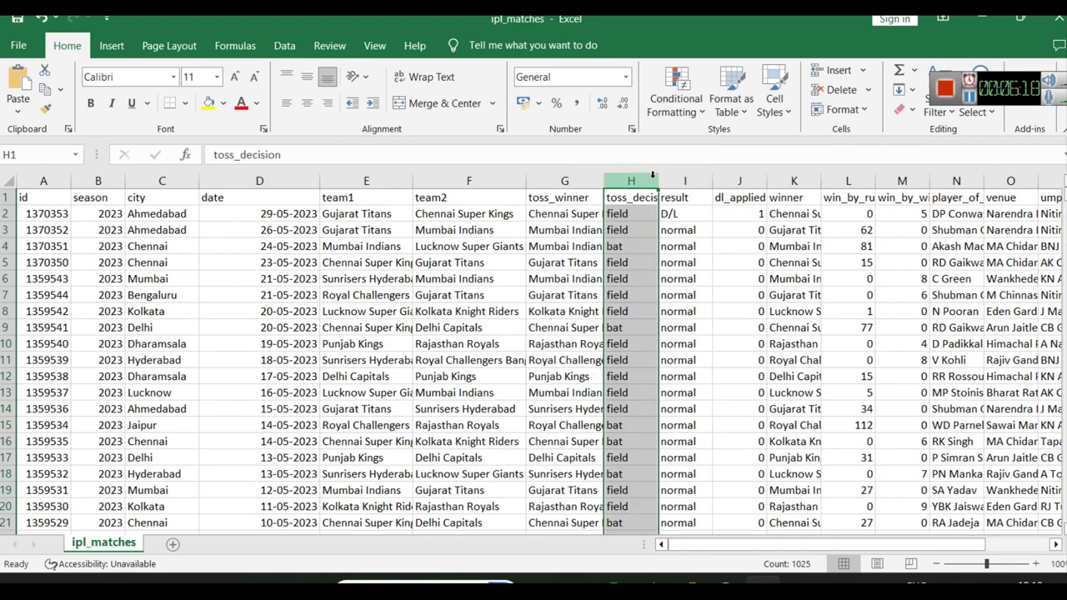
left_click(972, 107)
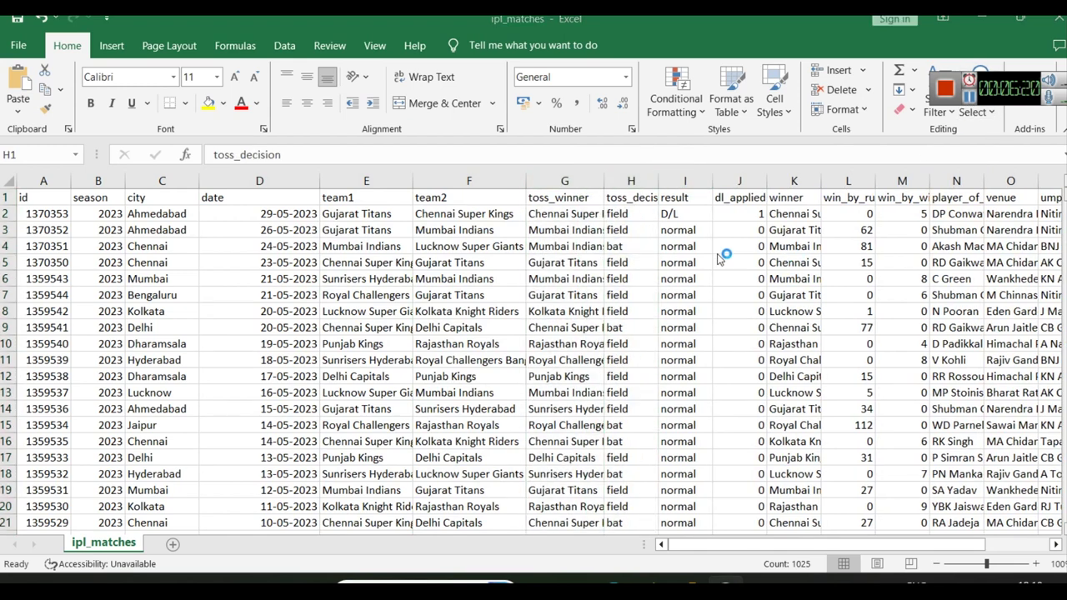
left_click(703, 181)
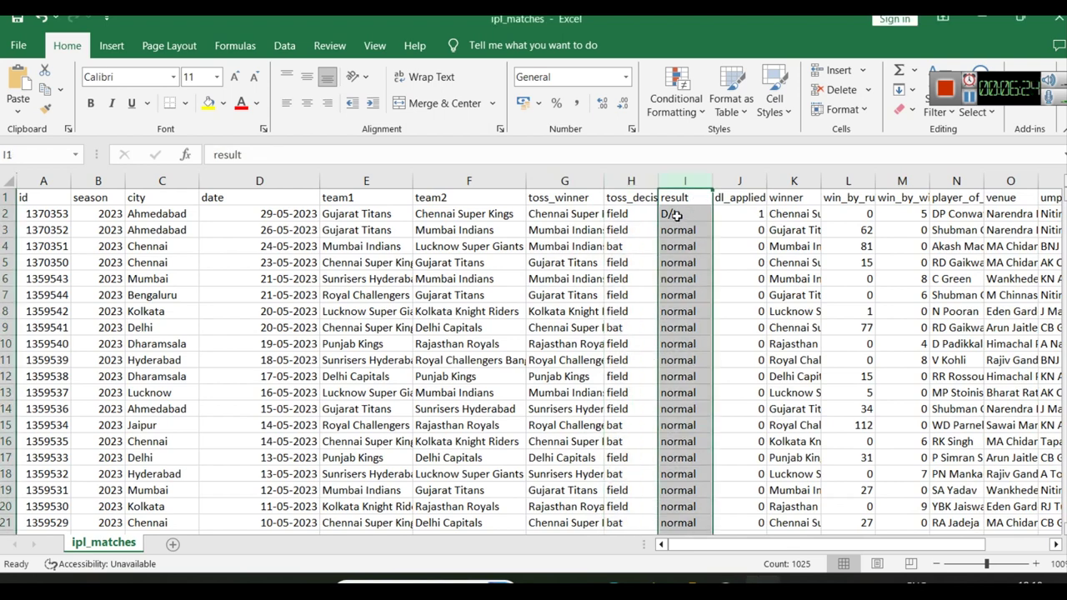
left_click(676, 281)
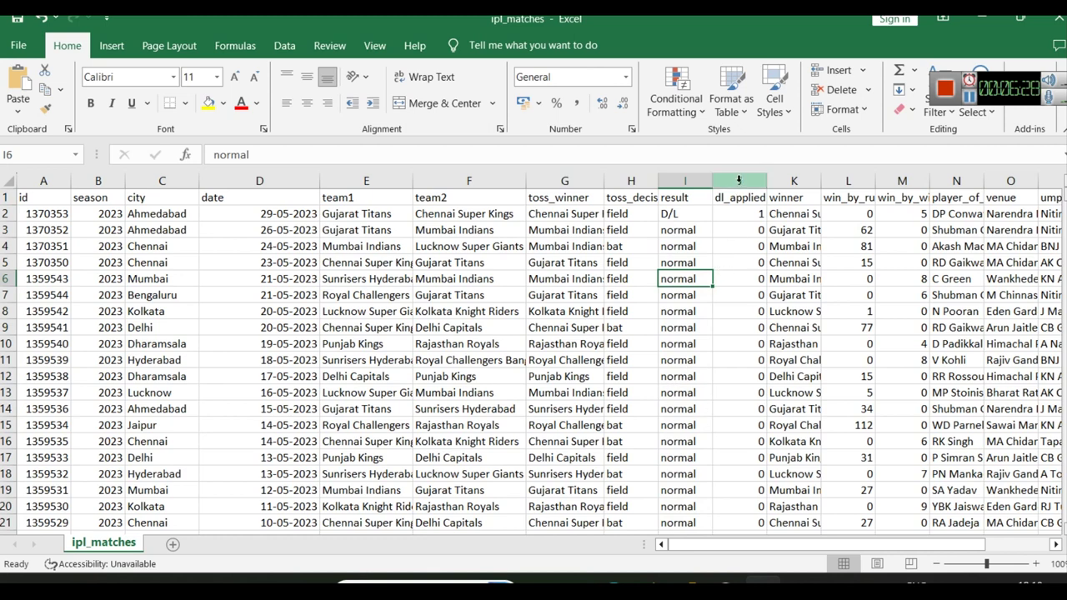
left_click(739, 180)
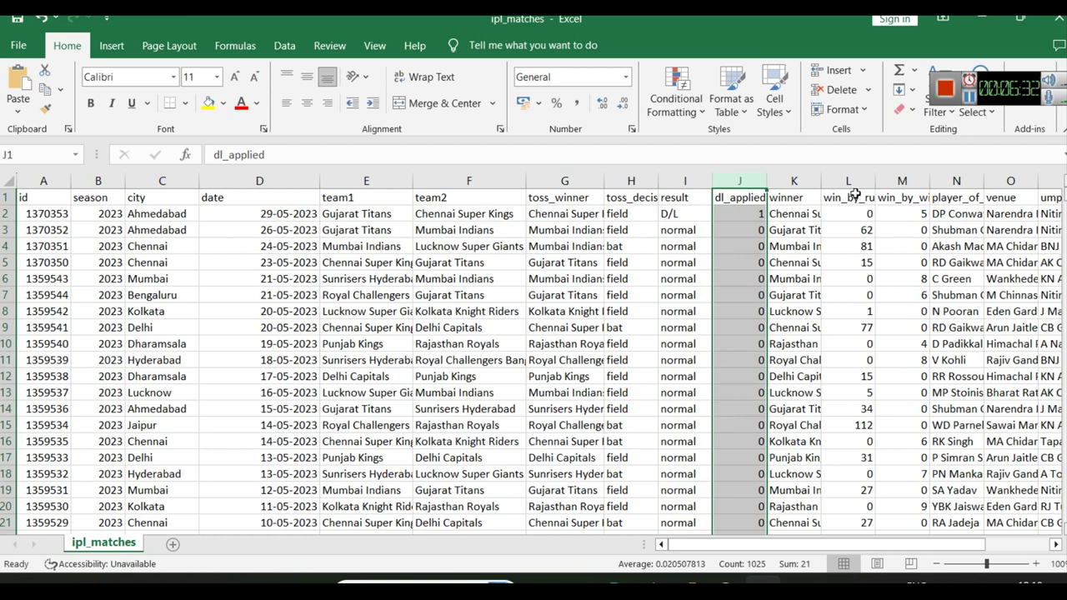
left_click(797, 179)
left_click(682, 180)
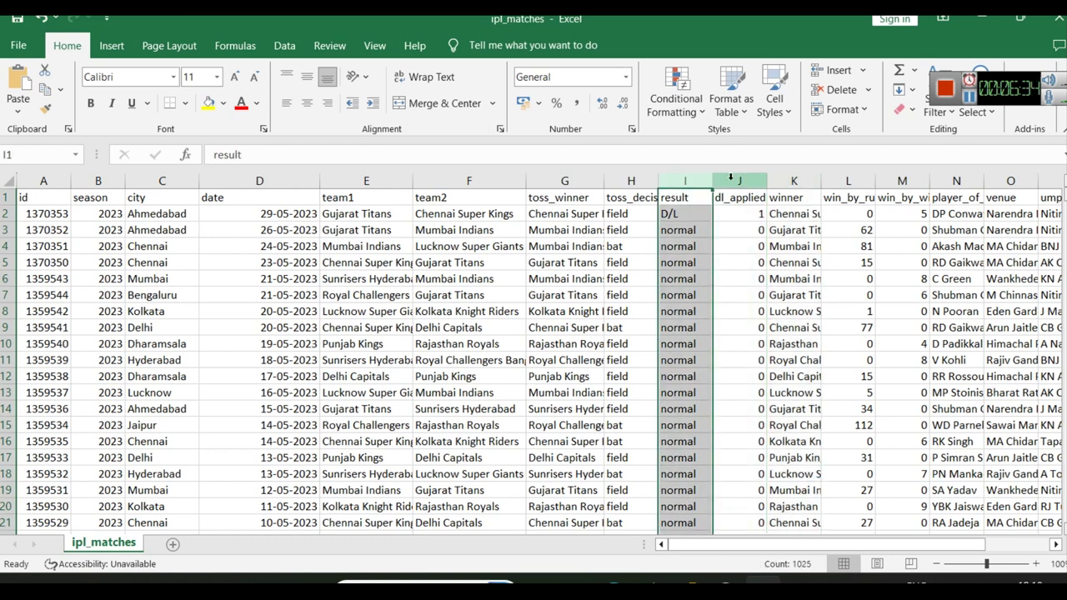
left_click(731, 179)
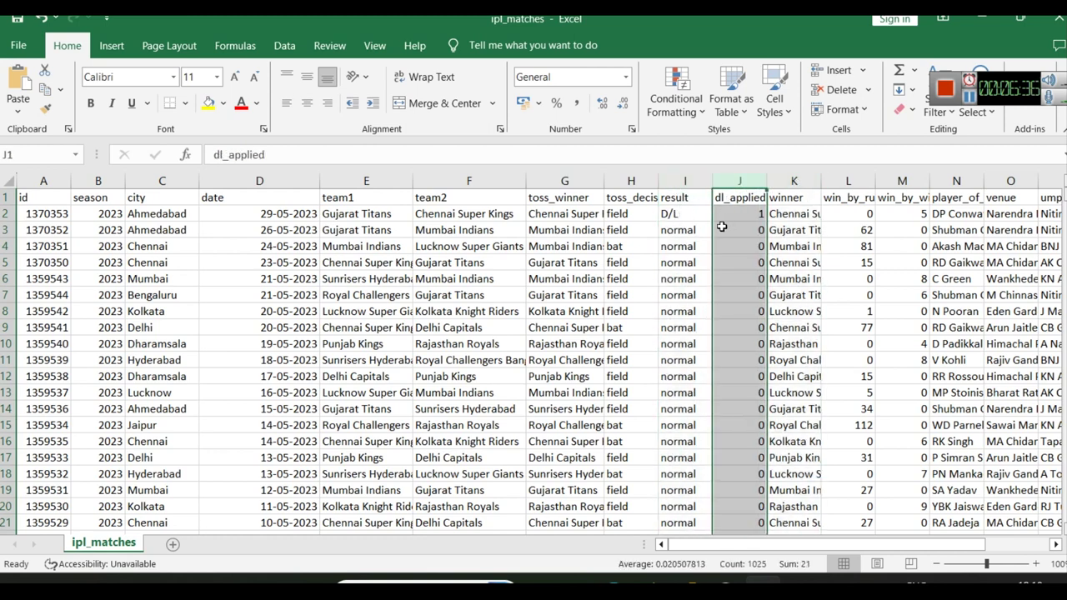
left_click(796, 179)
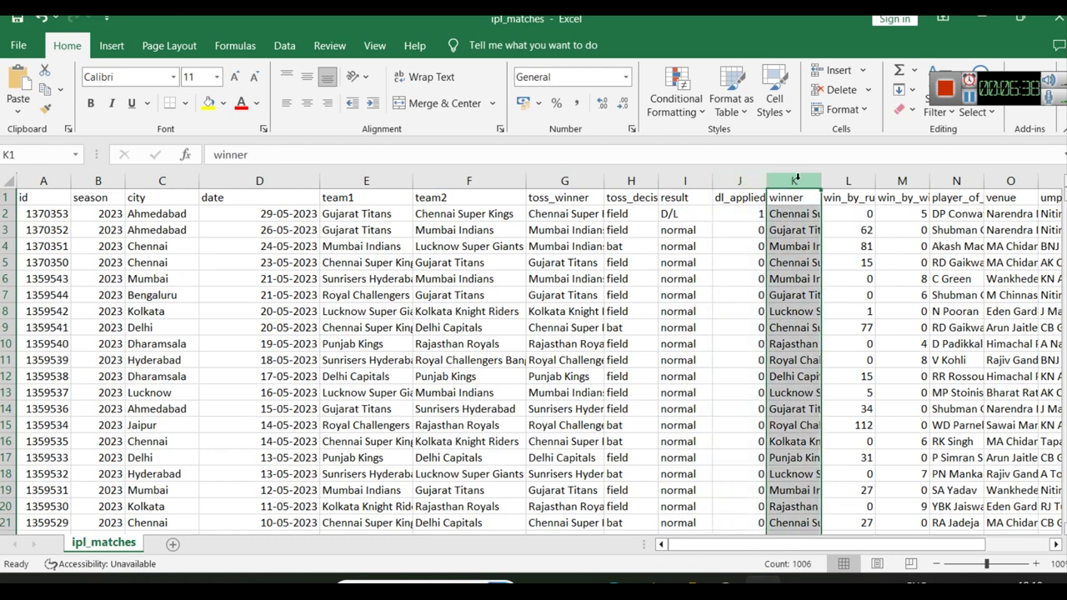
Widen the winner column K to show full team names
left_click_drag(821, 180, 864, 180)
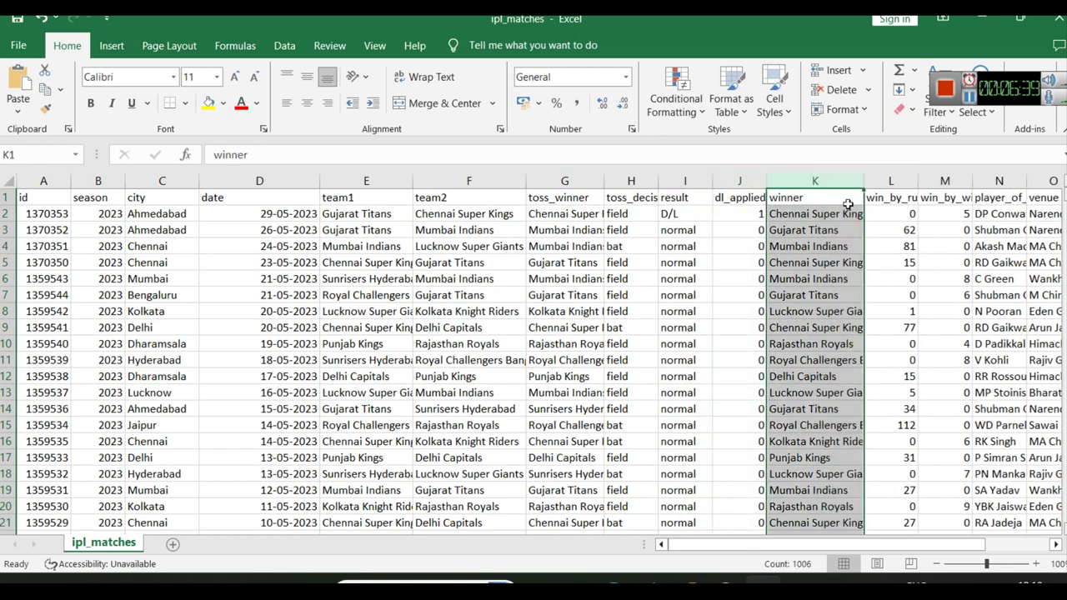
left_click(902, 181)
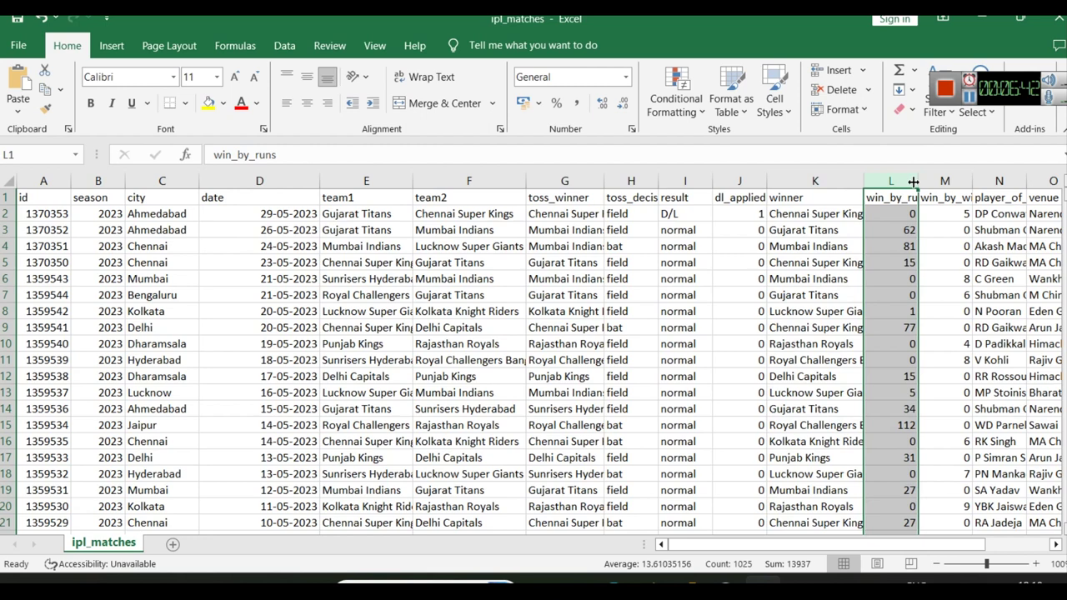
left_click(821, 181)
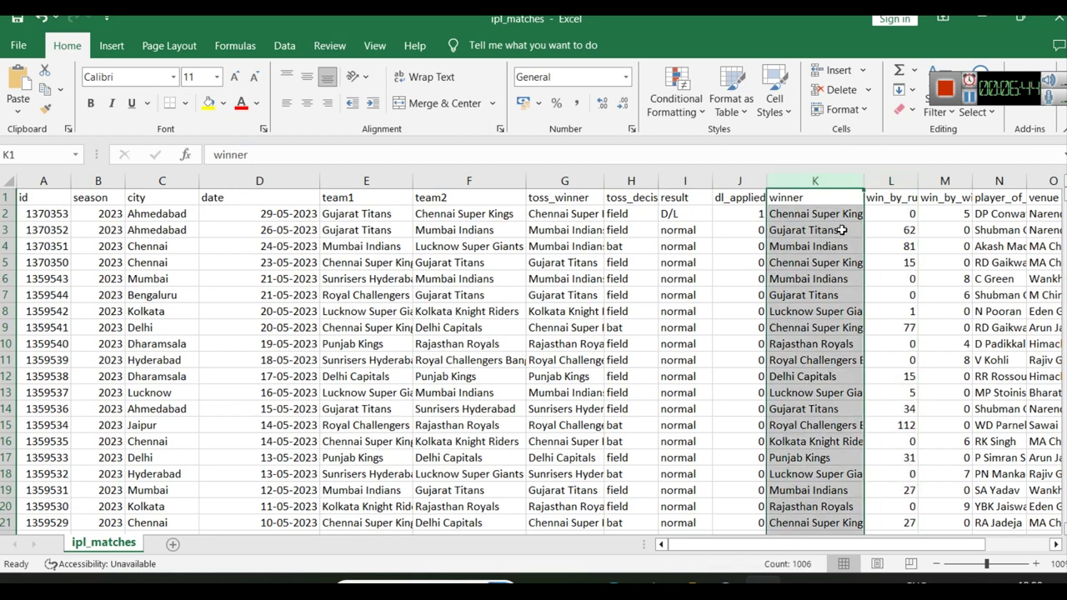
left_click(911, 233)
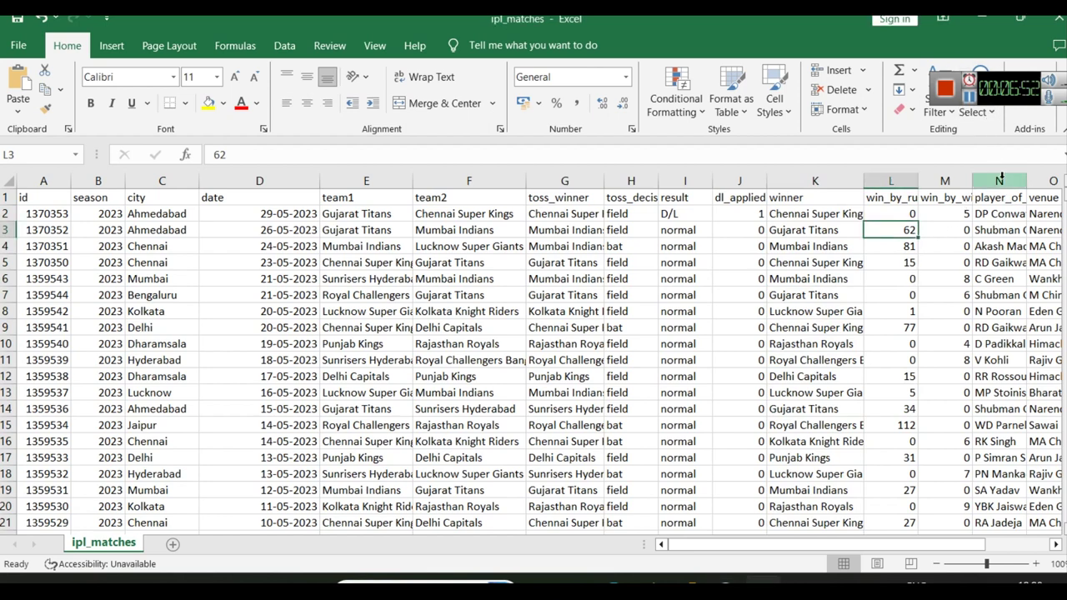
left_click(893, 180)
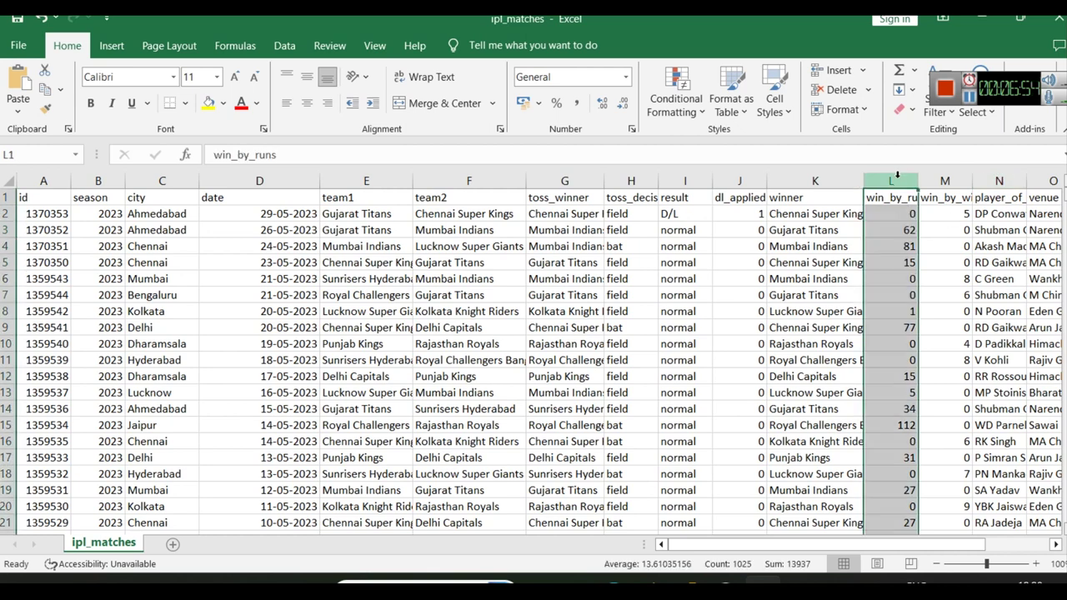
left_click(900, 210)
Auto-fit the win_by_wickets and player_of_match columns to their contents
double_click(973, 180)
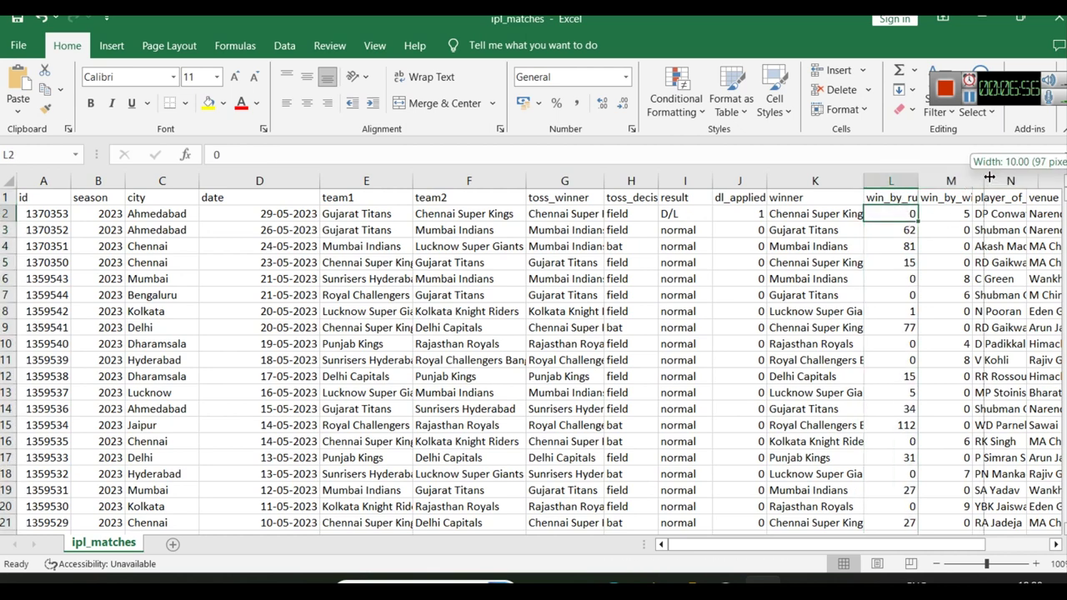
left_click(962, 215)
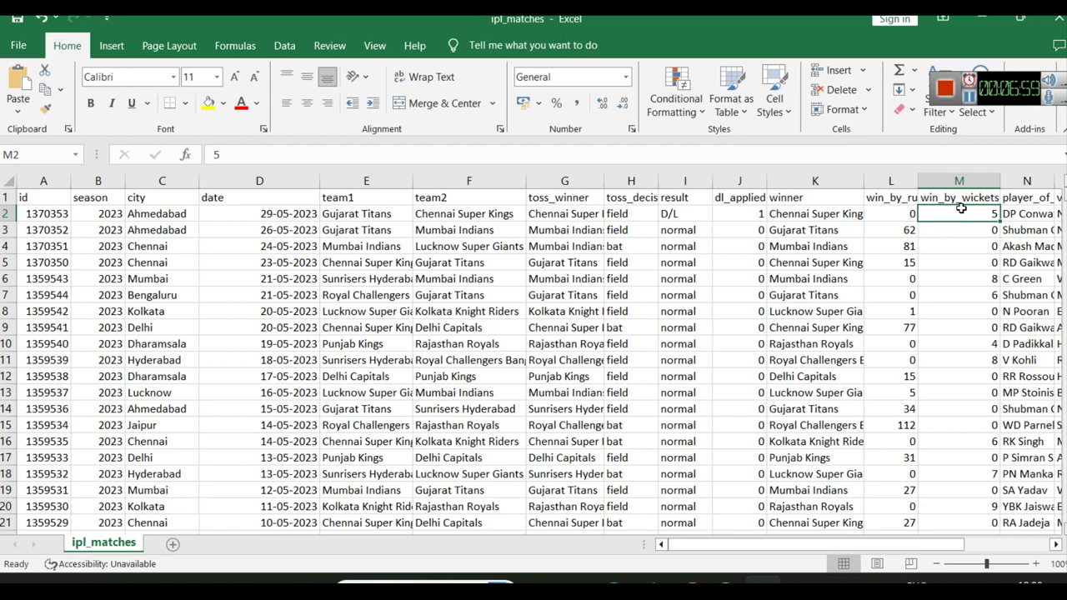
left_click_drag(917, 546, 959, 555)
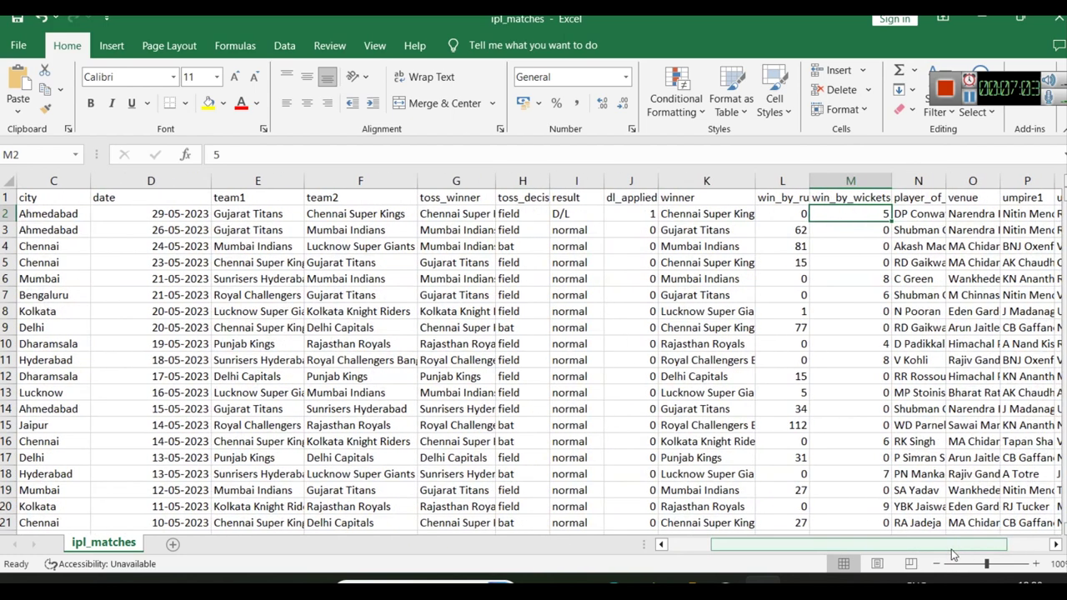
left_click_drag(948, 557, 987, 556)
left_click(742, 182)
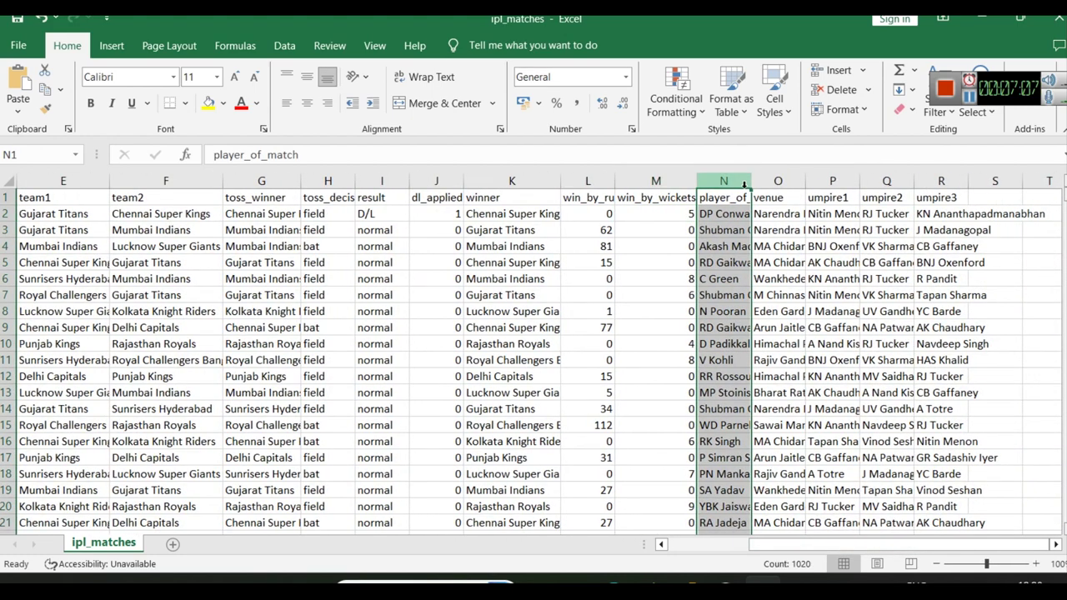
double_click(751, 182)
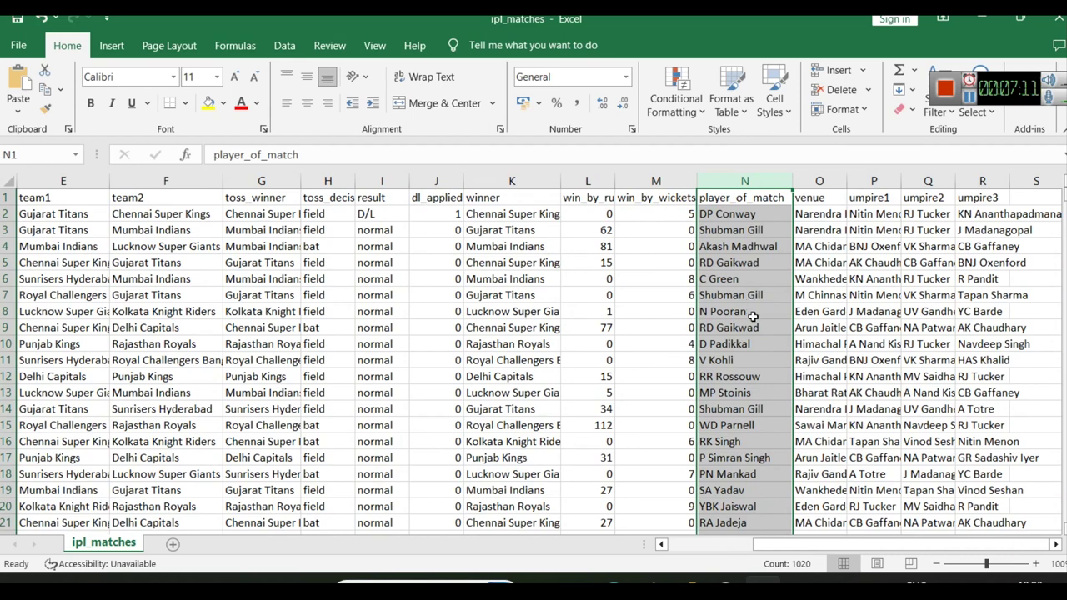
Review the venue, umpire1, umpire2 and umpire3 columns
left_click(811, 182)
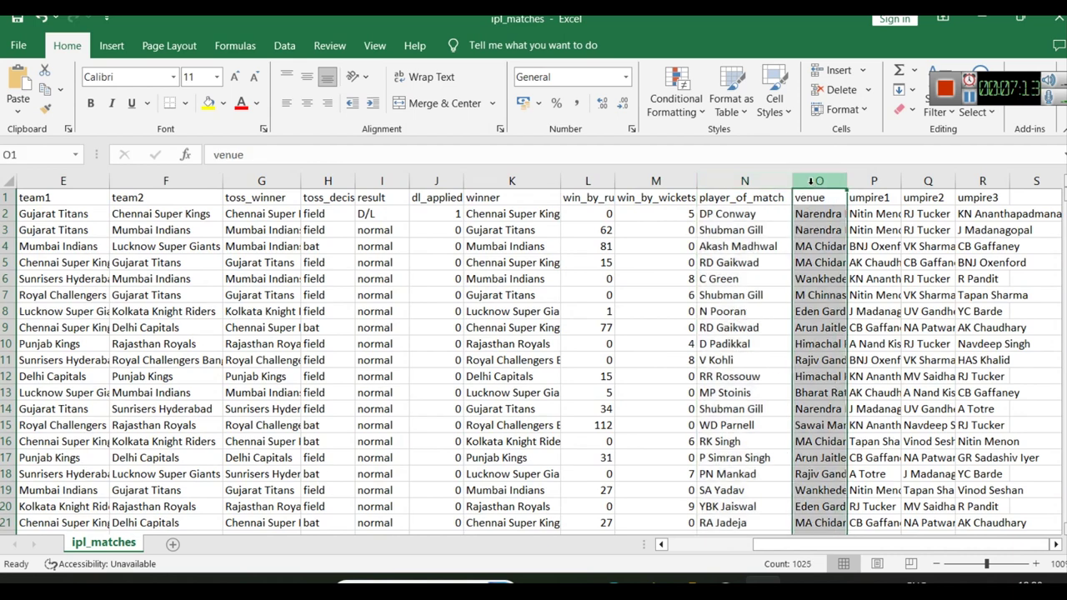
left_click(867, 180)
left_click(932, 175)
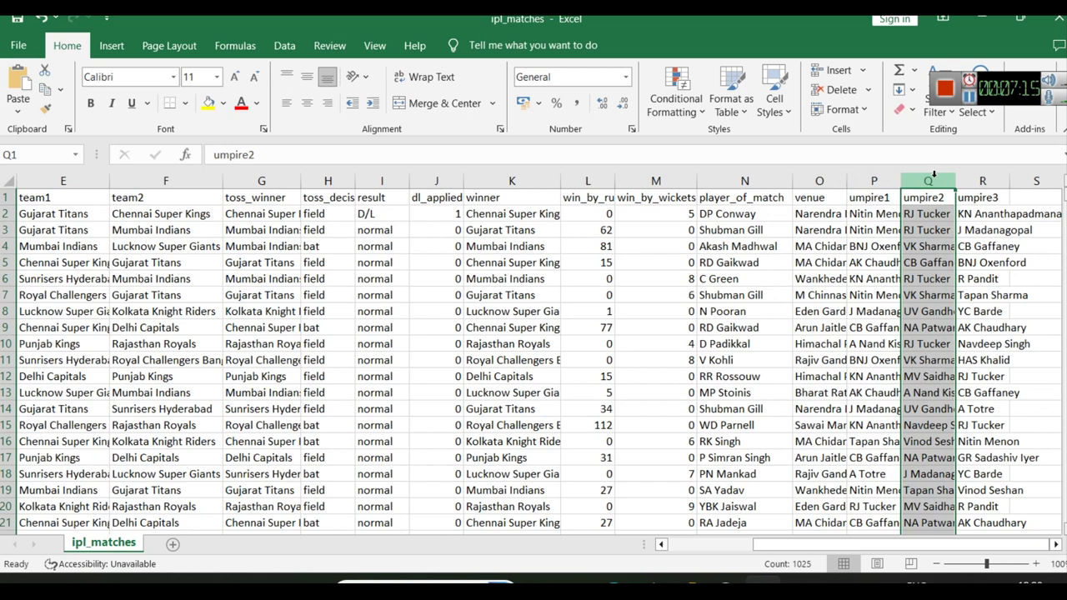
left_click(984, 180)
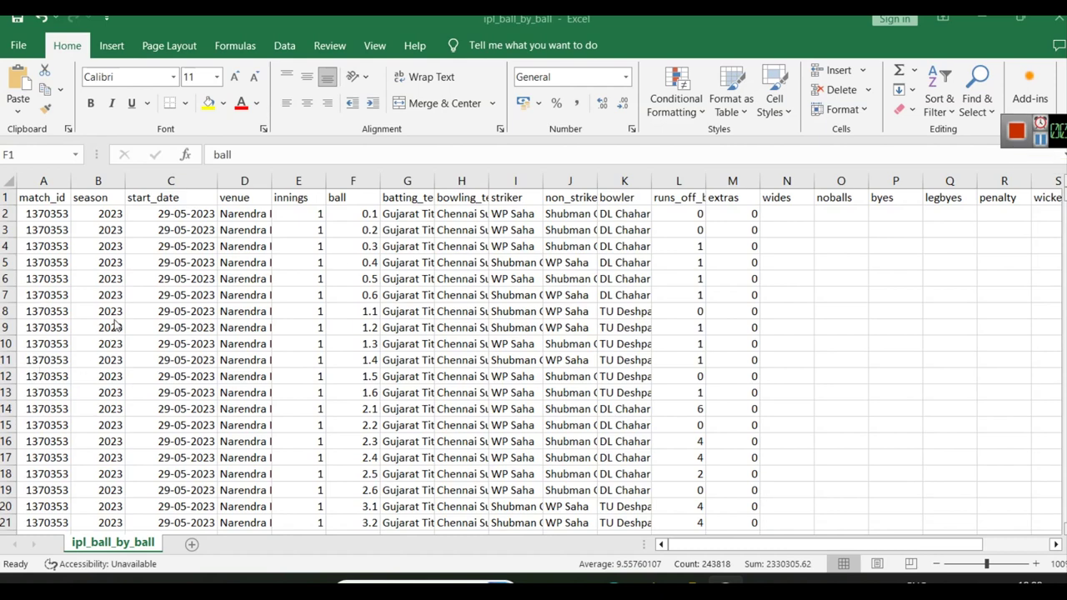
left_click(43, 180)
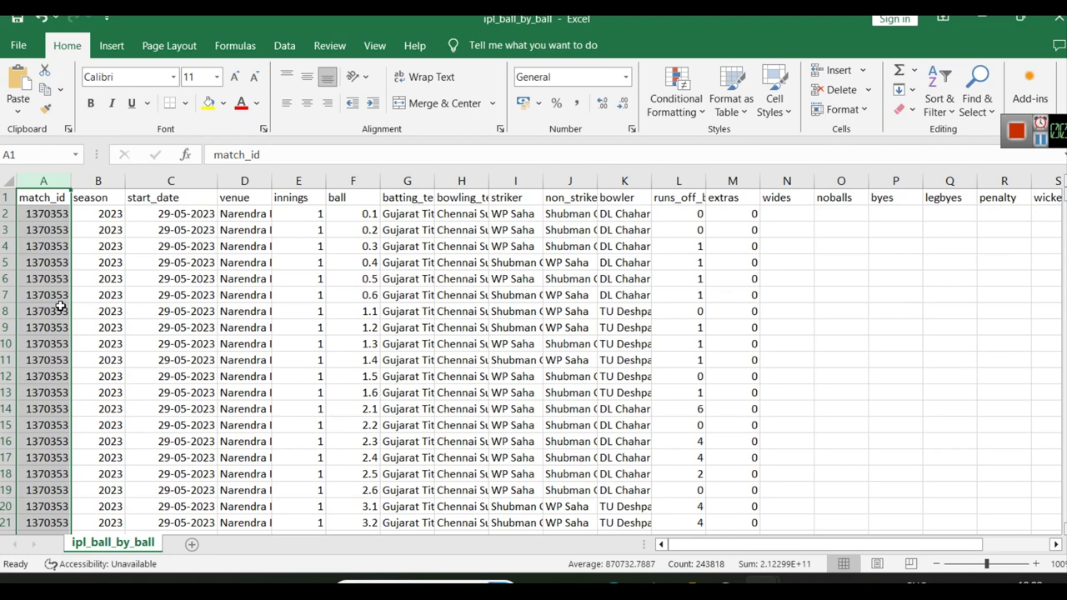
scroll(59, 309, "down", 20)
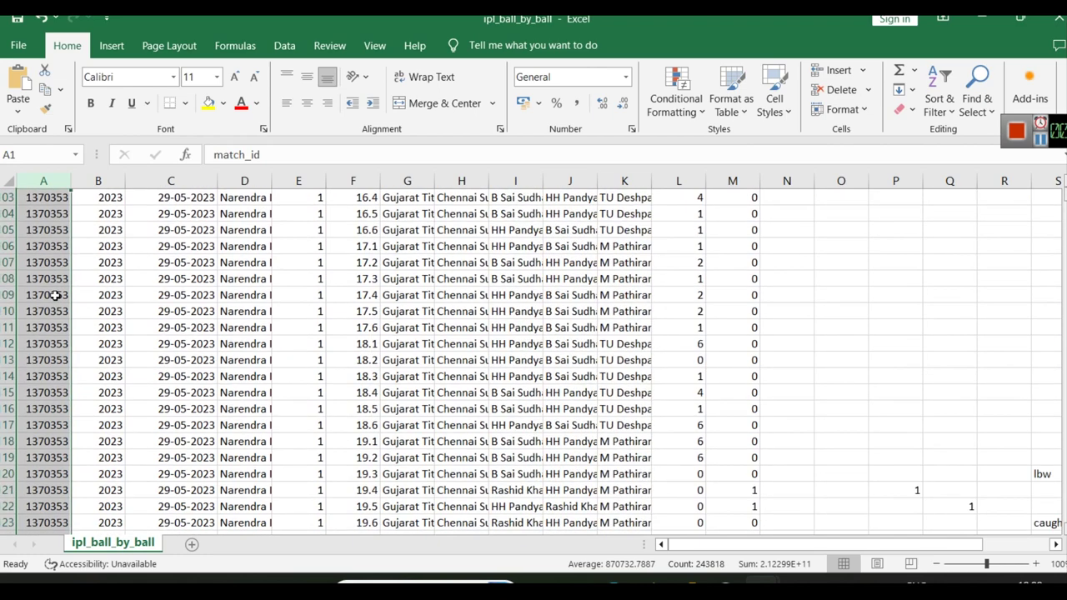
scroll(55, 295, "down", 20)
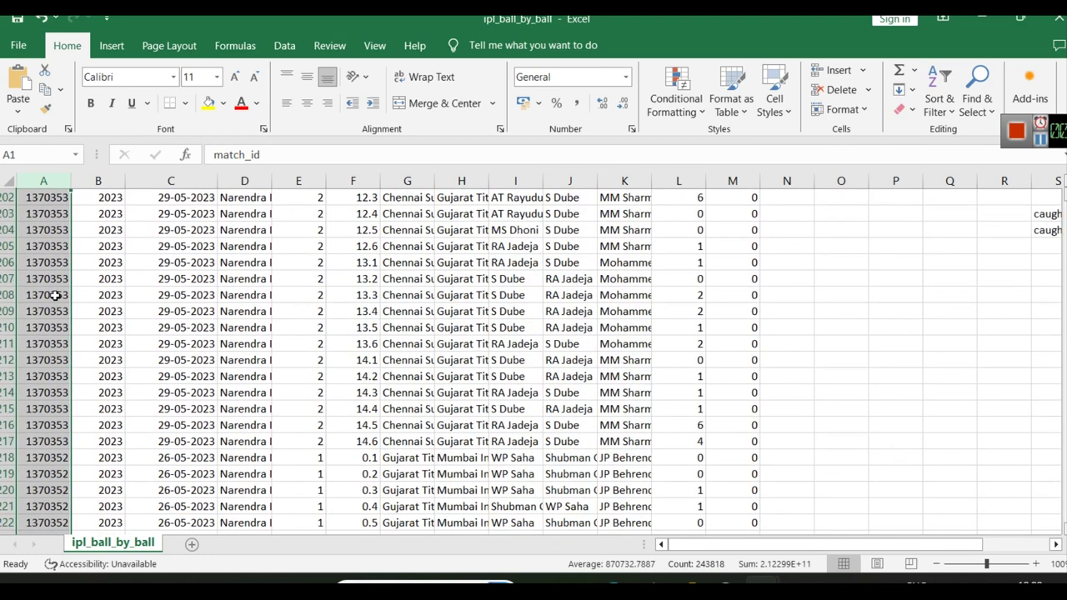
scroll(55, 295, "down", 10)
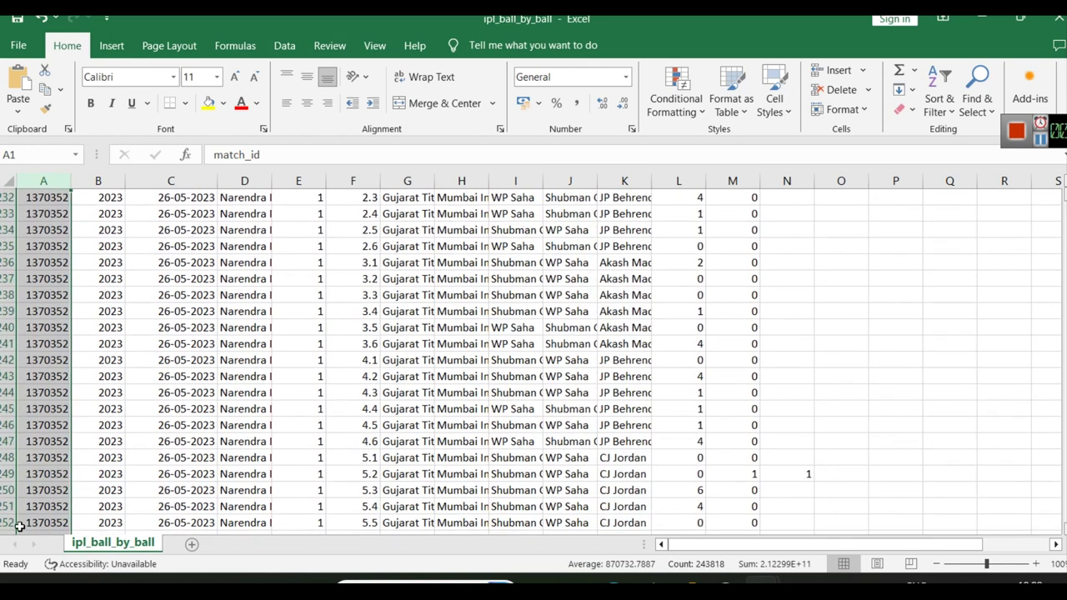
scroll(52, 409, "up", 6)
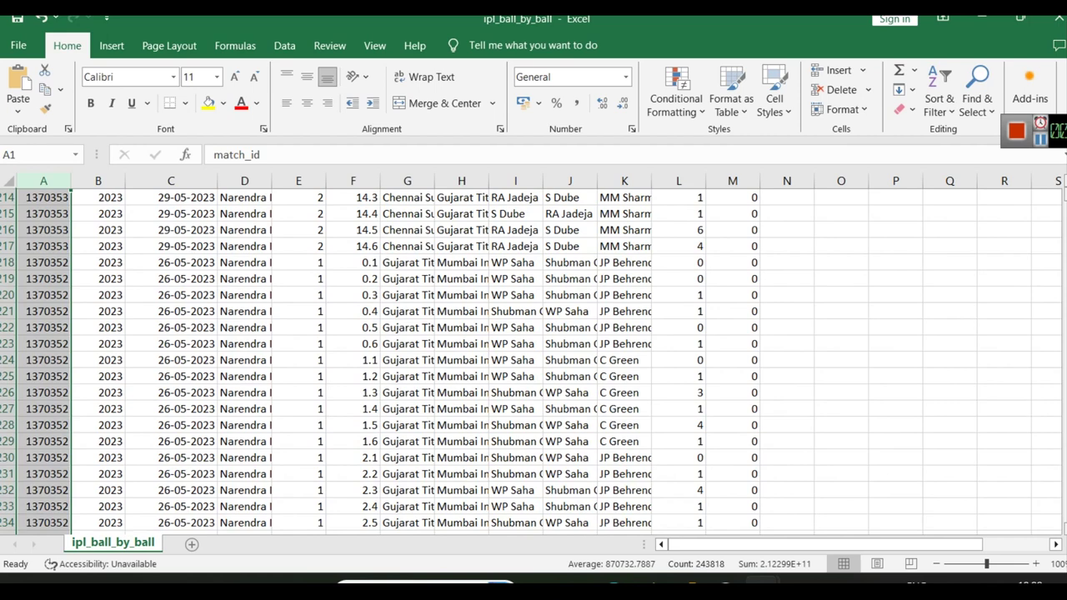
left_click_drag(1065, 193, 1065, 185)
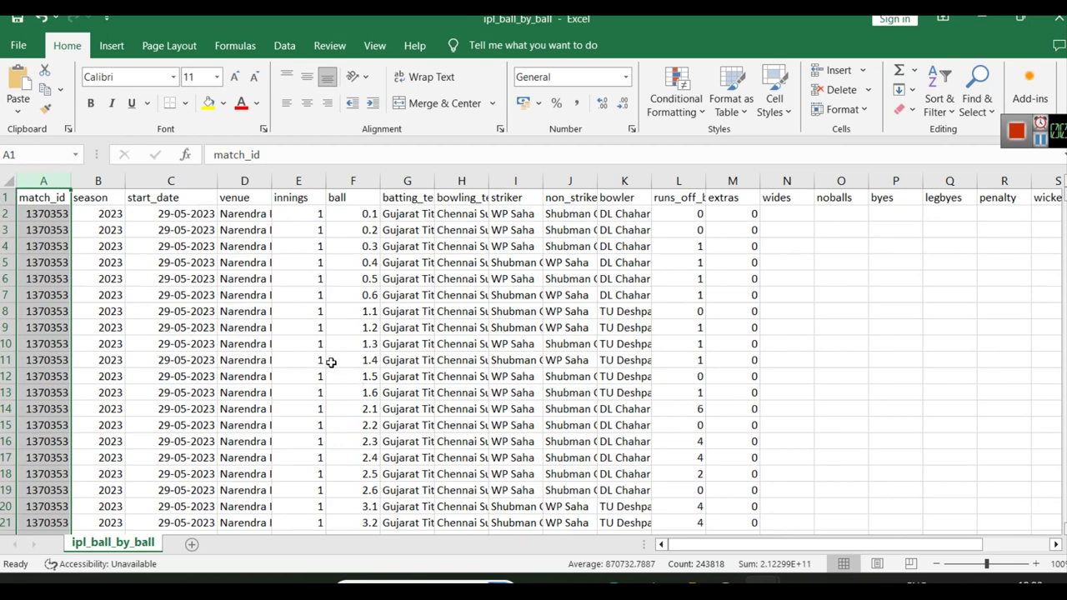
left_click(98, 180)
left_click(155, 180)
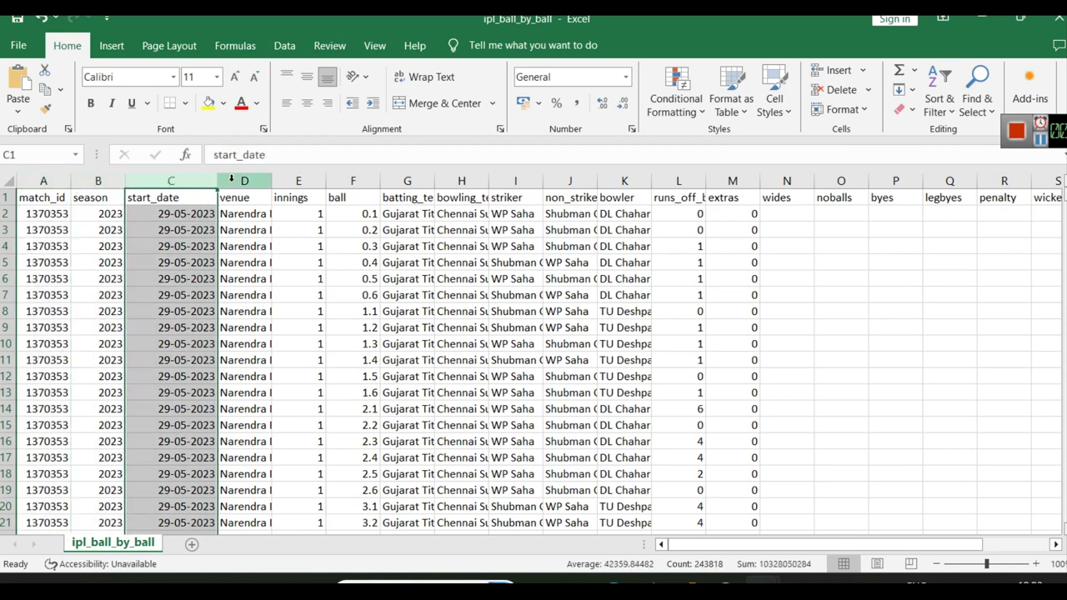
left_click(233, 180)
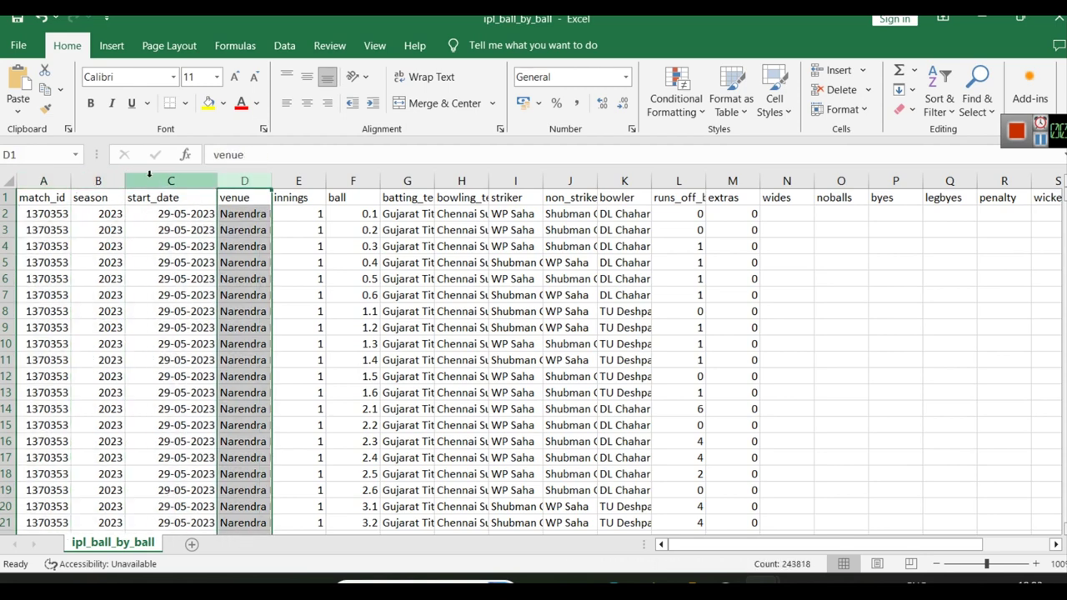
left_click(98, 181)
left_click(159, 177, "ctrl")
left_click(242, 180, "ctrl")
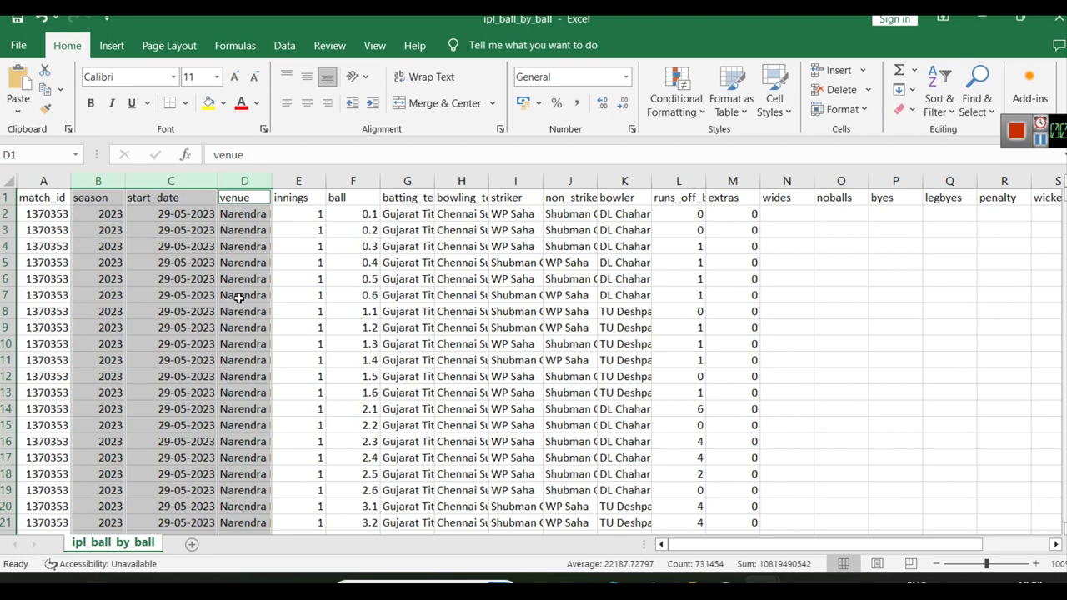
mouse_move(761, 588)
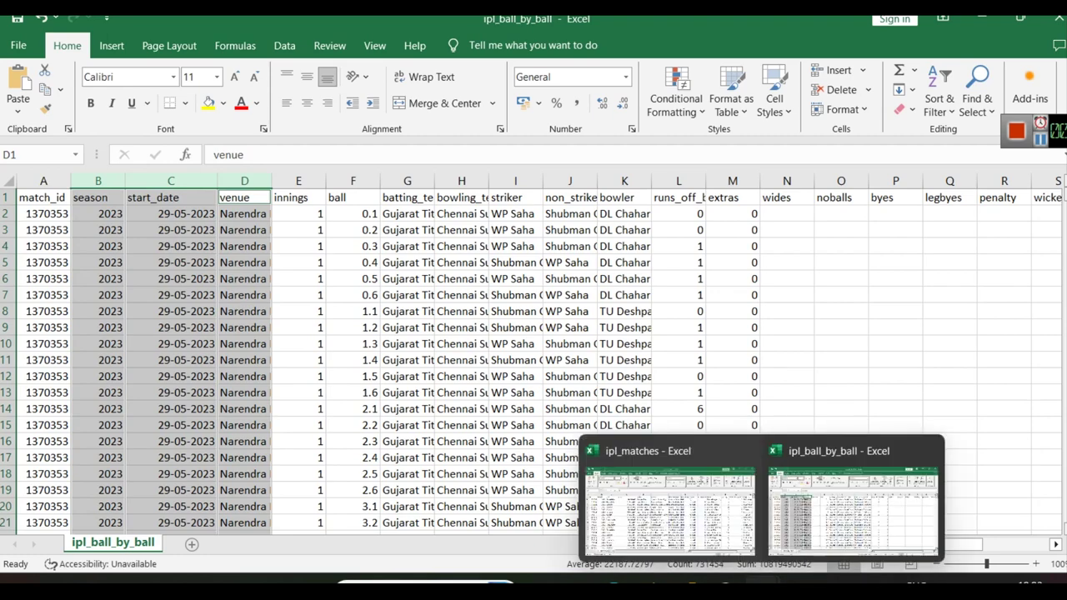
left_click(667, 508)
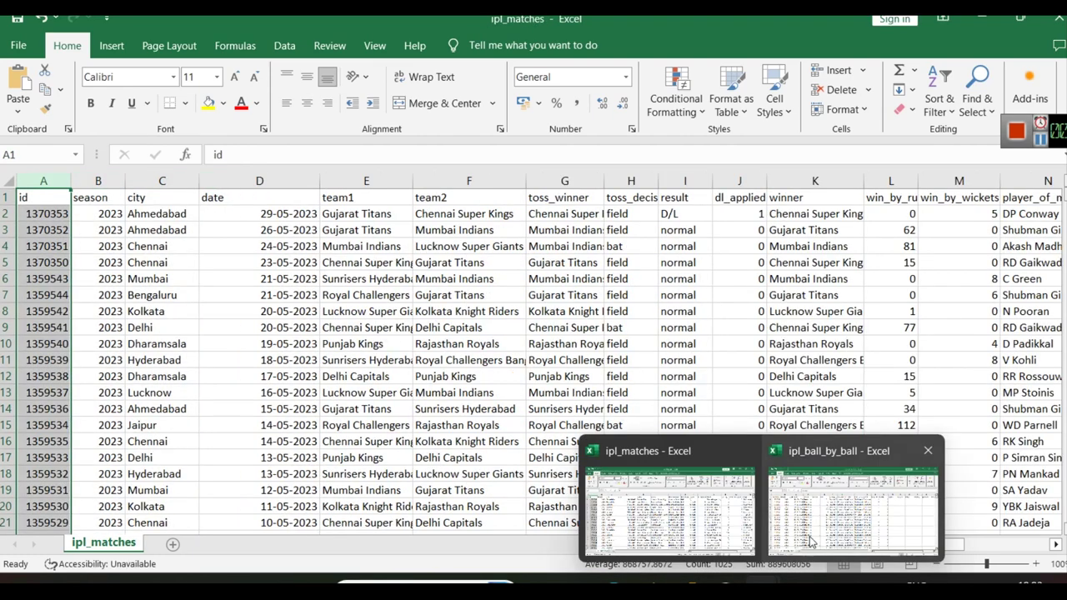
left_click(813, 544)
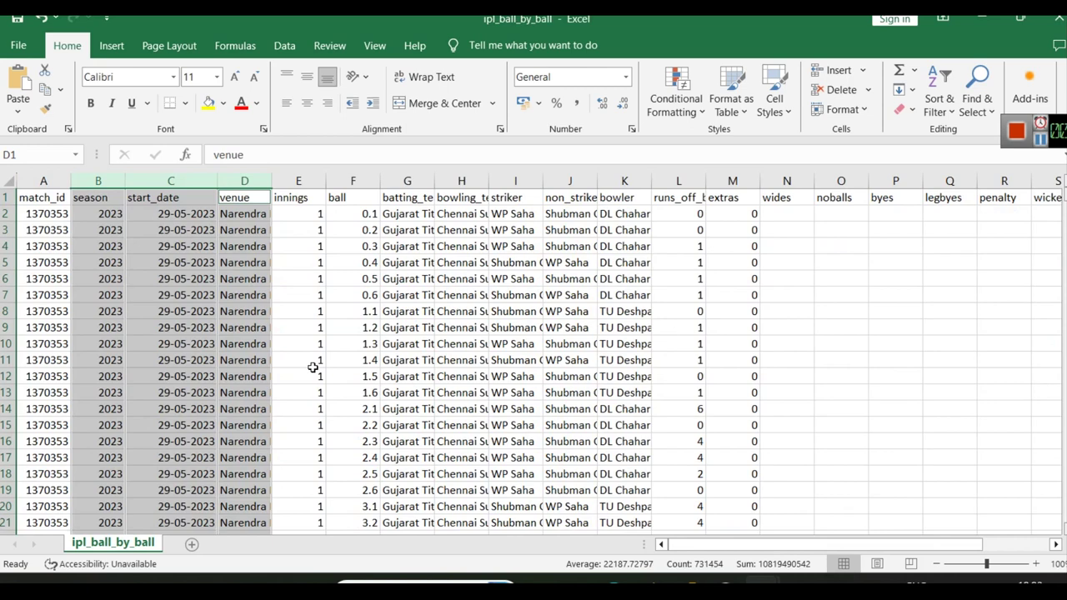
left_click(382, 390)
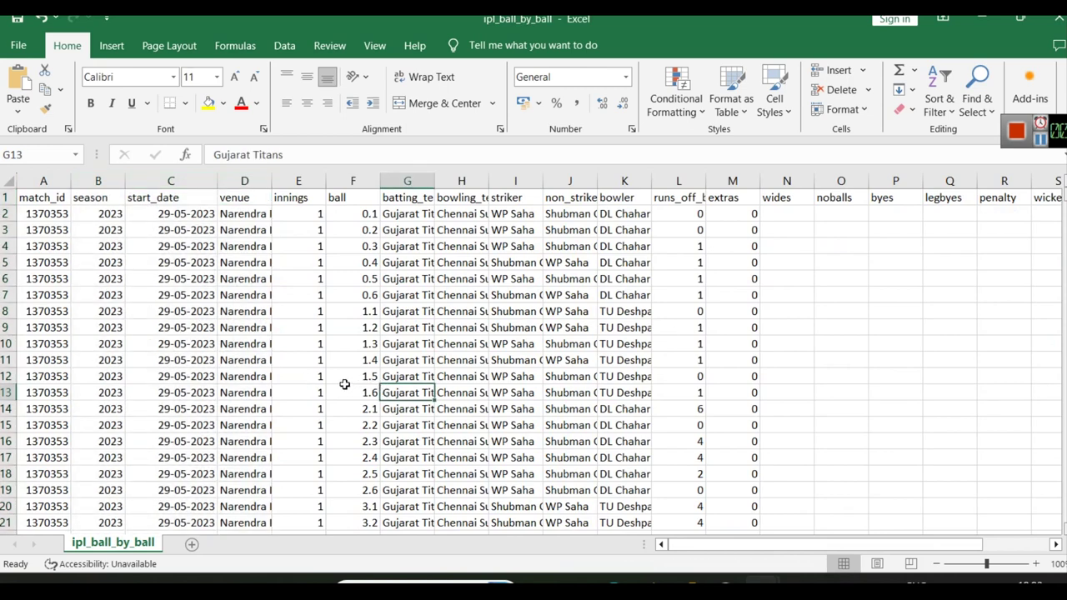
Inspect the innings and ball columns, checking ball values 0.1, 0.2, 0.6 and 1.1
left_click(311, 177)
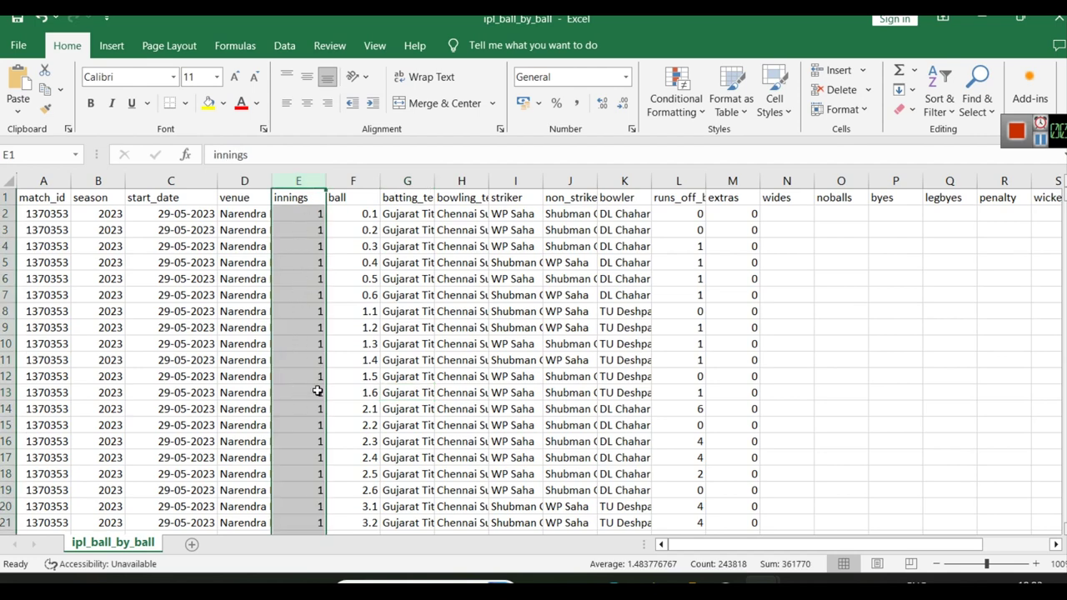
scroll(316, 383, "down", 19)
scroll(317, 383, "down", 20)
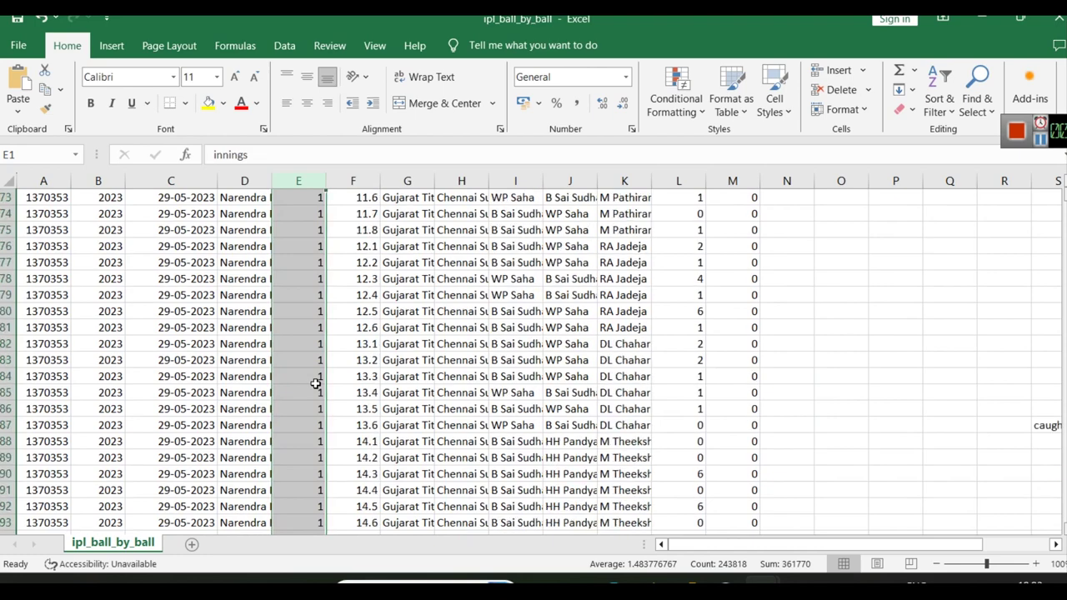
scroll(316, 383, "up", 8)
scroll(316, 383, "up", 20)
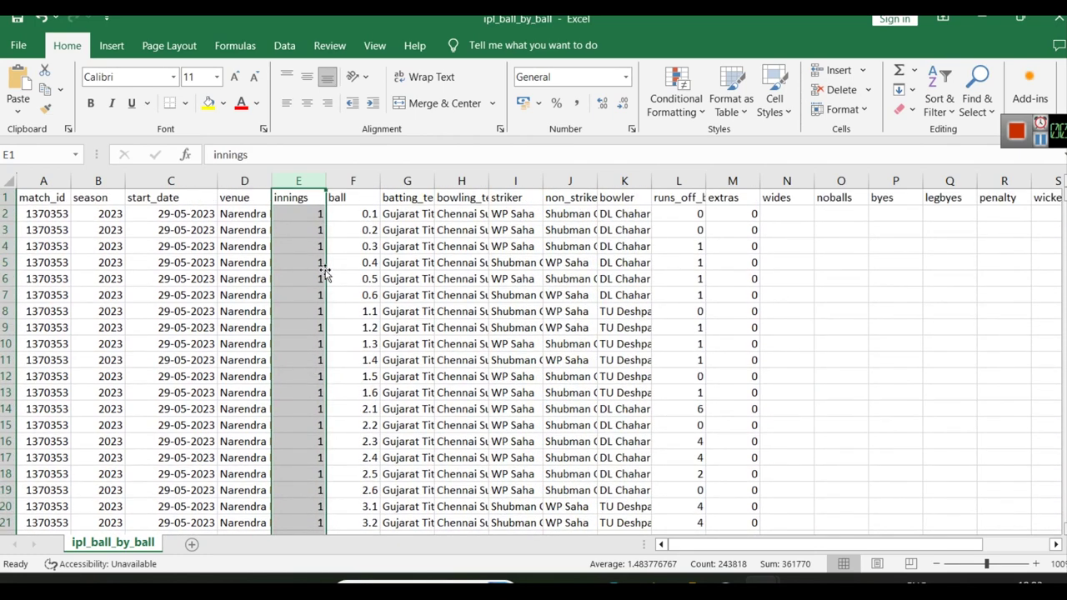
left_click(367, 179)
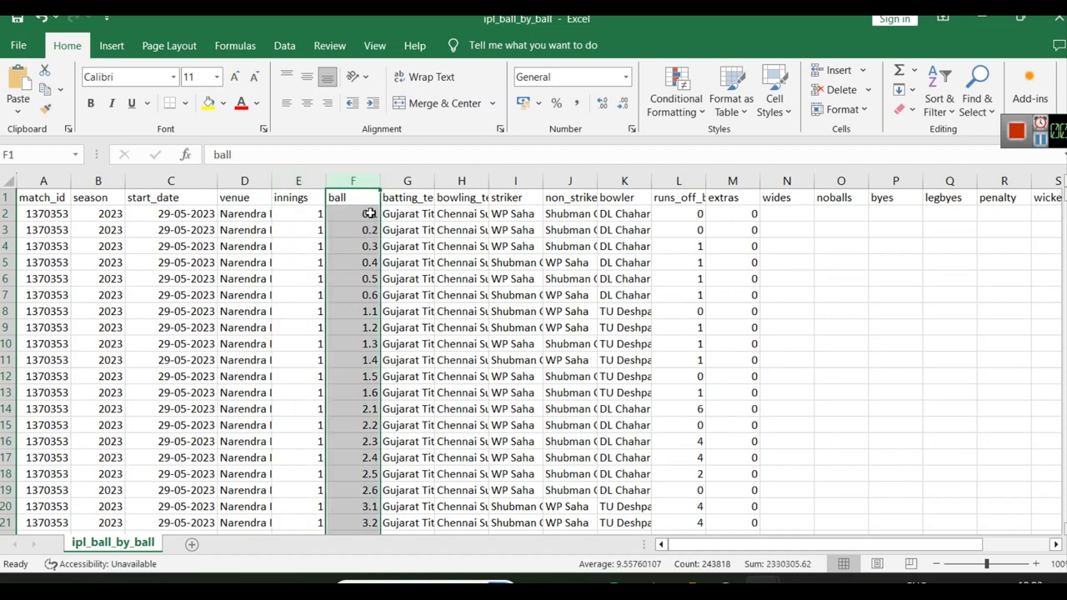
left_click(369, 214)
left_click(372, 231)
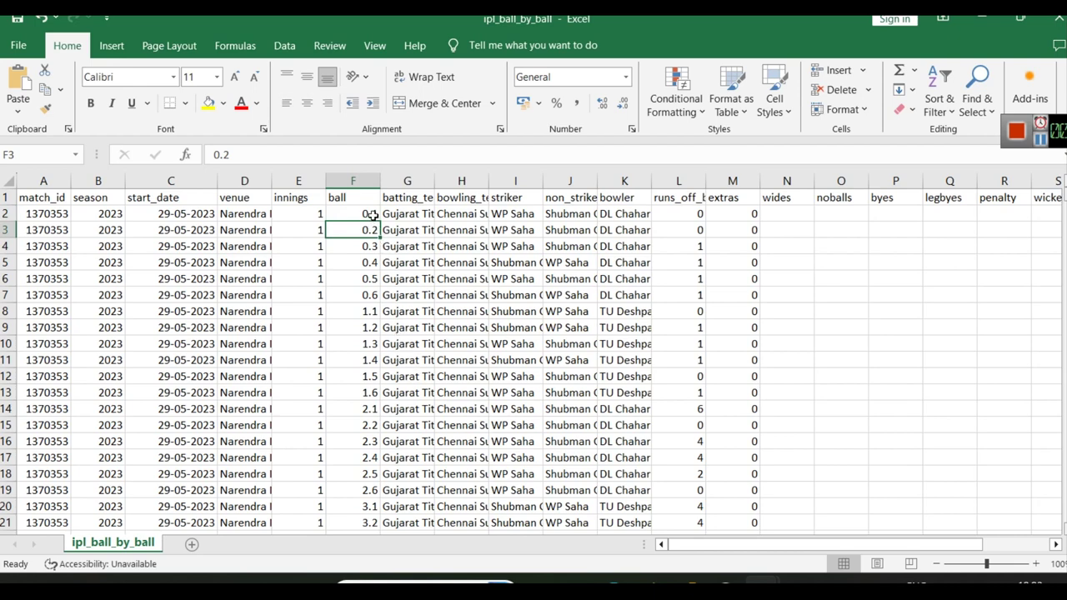
left_click(357, 296)
left_click(361, 315)
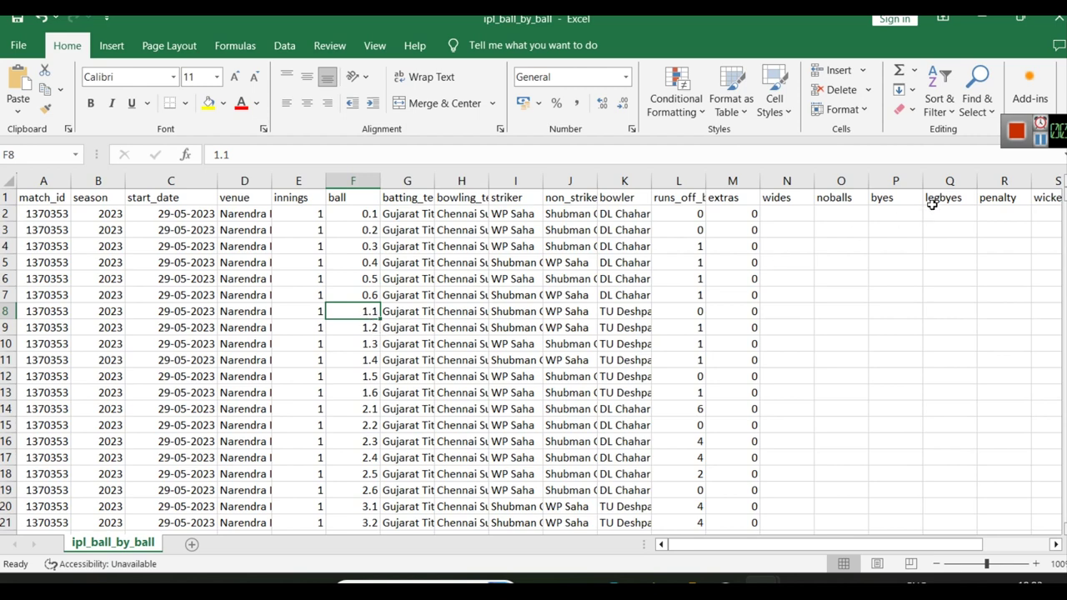
left_click(1043, 141)
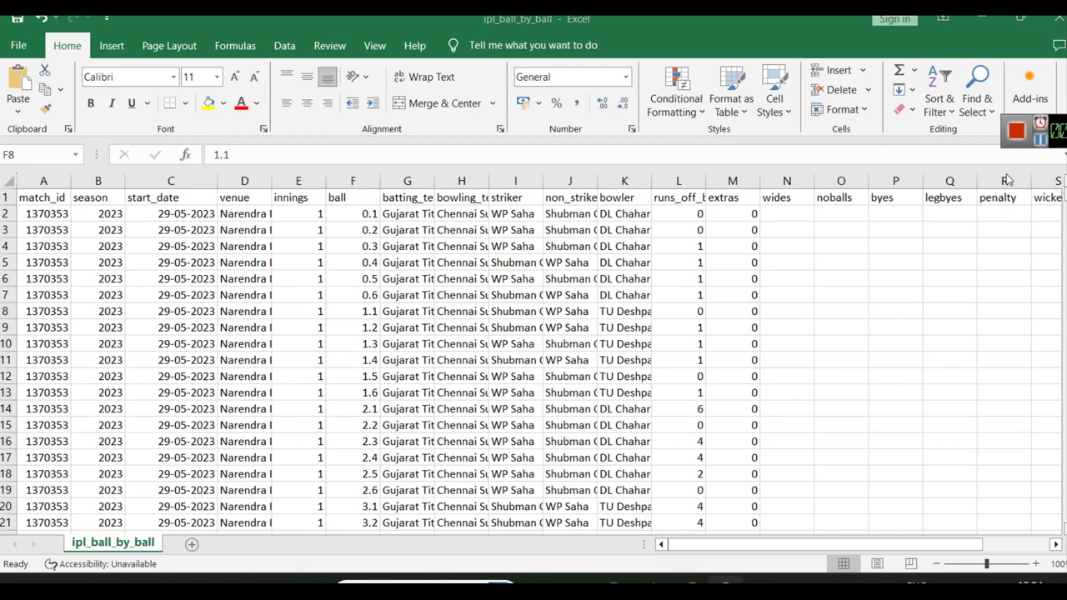
Widen the striker, non_striker and bowler columns so full player names show
left_click(410, 182)
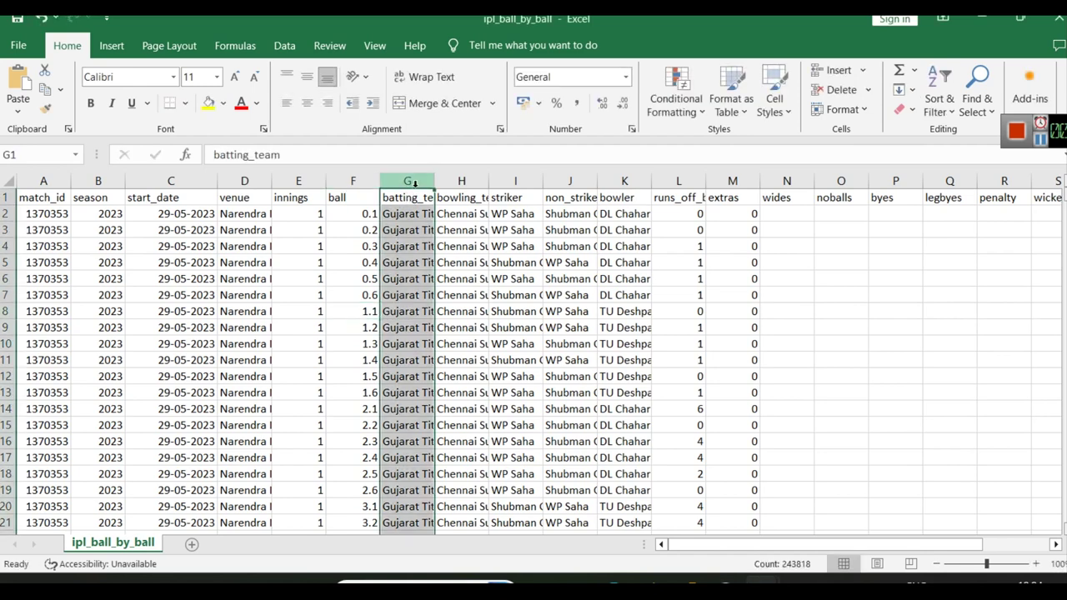
left_click(461, 181)
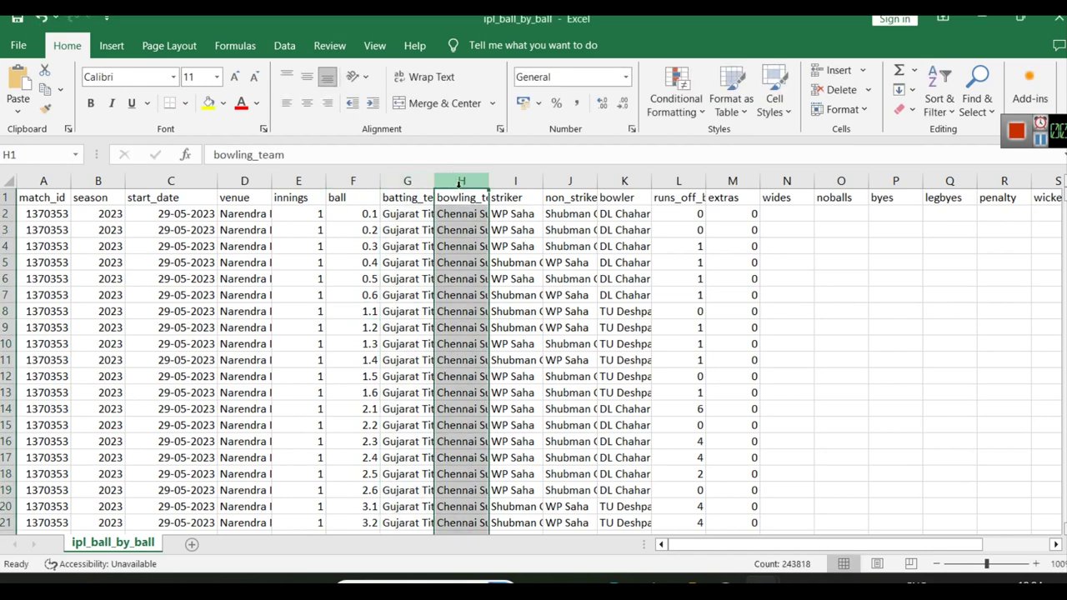
left_click(532, 180)
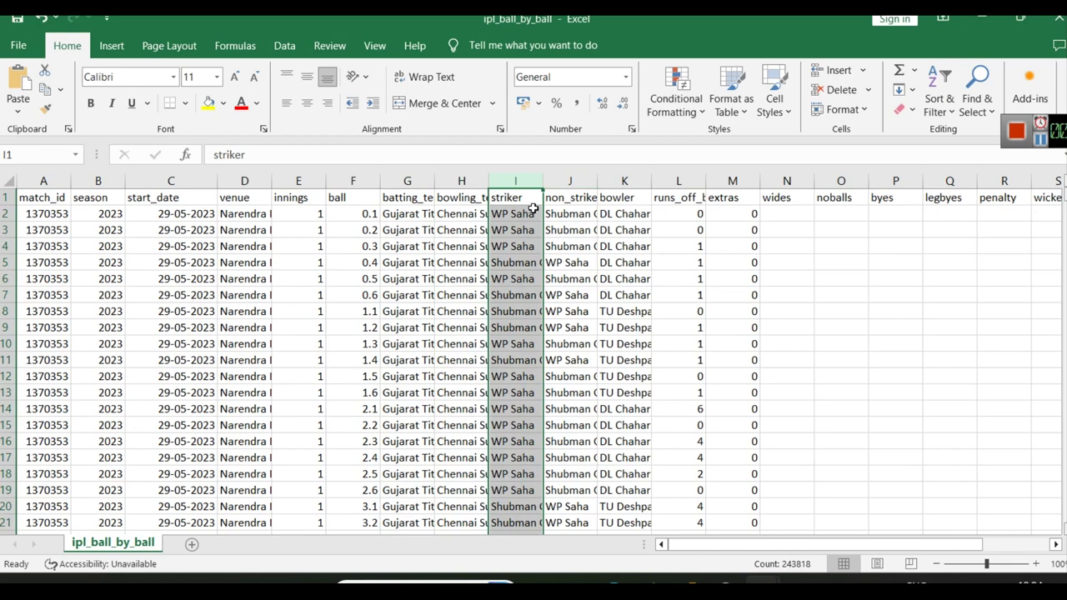
left_click_drag(544, 187, 656, 178)
left_click(612, 180)
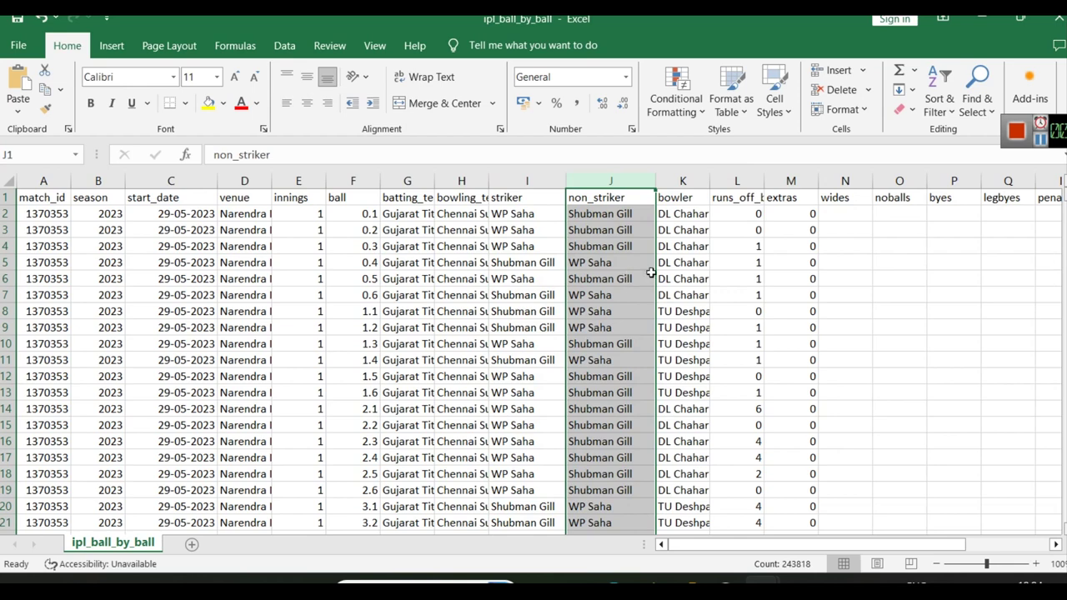
left_click(685, 181)
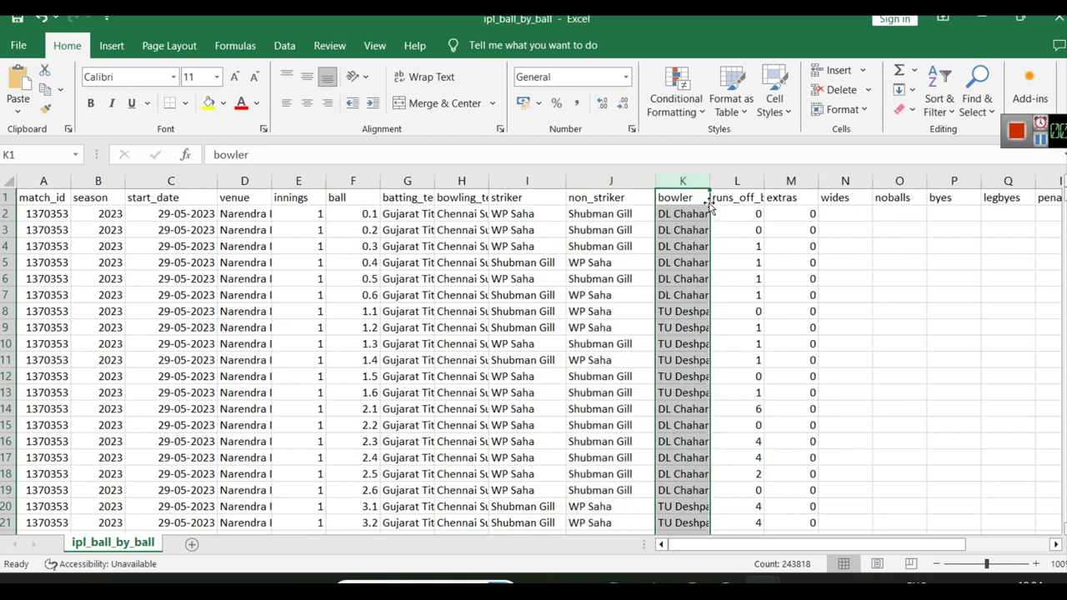
left_click_drag(714, 181, 740, 181)
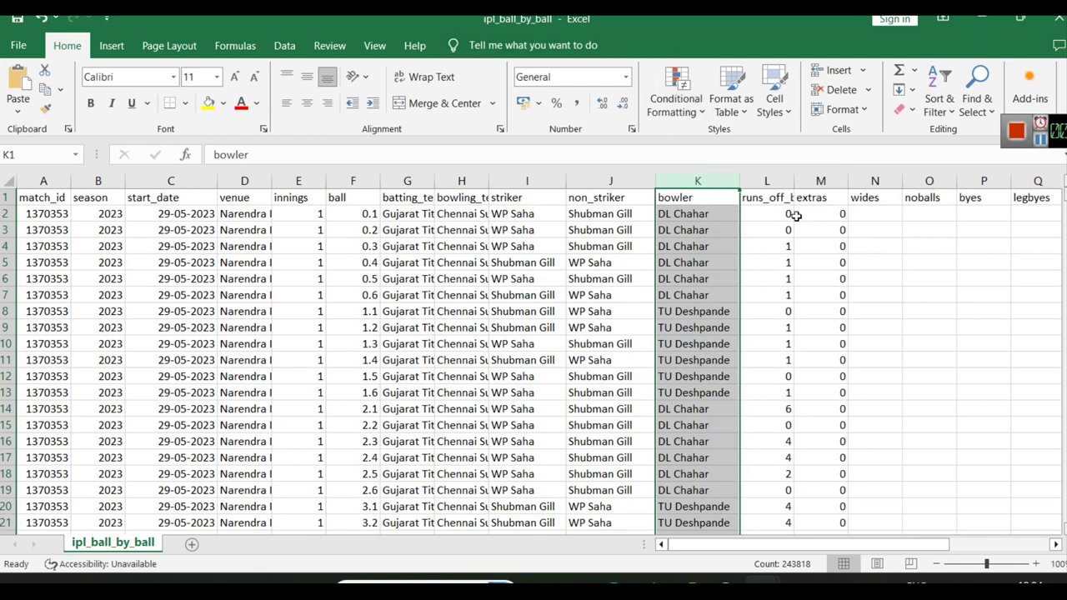
Widen the runs_off_bat column so its full header displays
left_click(783, 181)
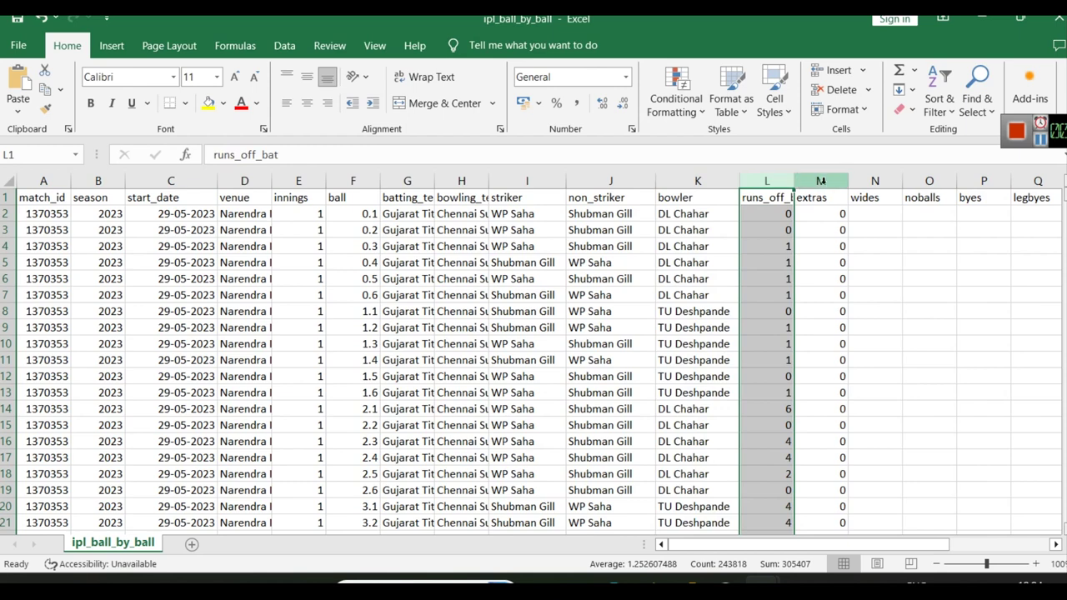
left_click(821, 181)
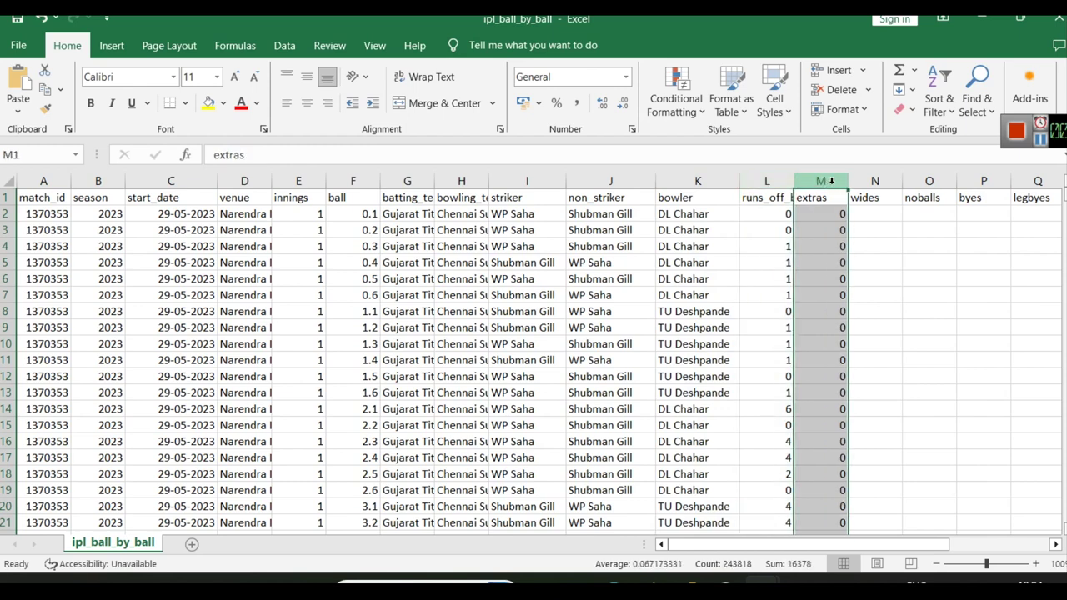
left_click(867, 181)
left_click(780, 181)
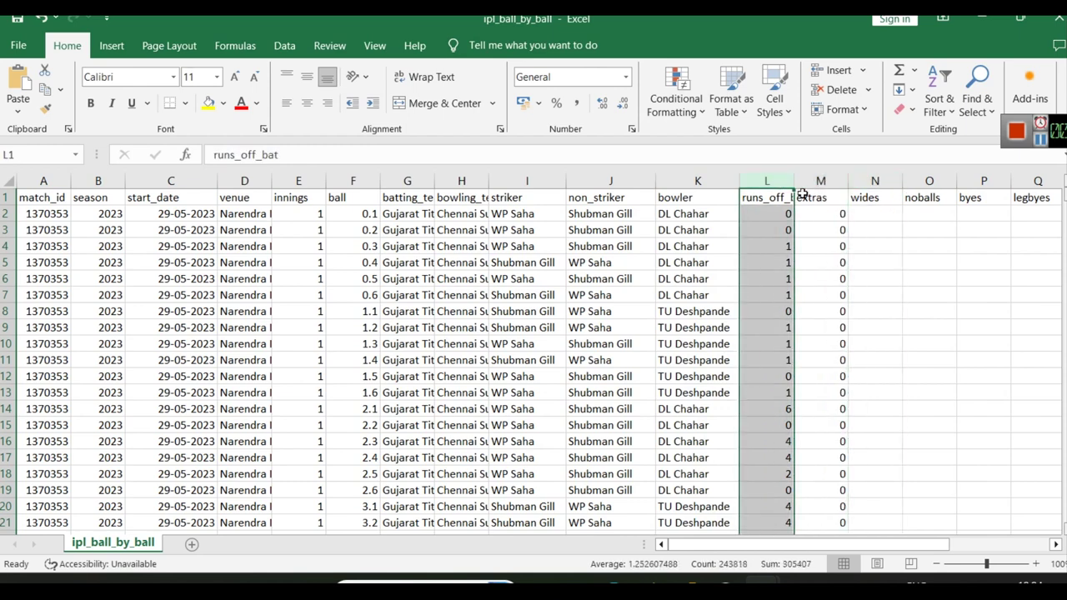
left_click_drag(793, 180, 837, 180)
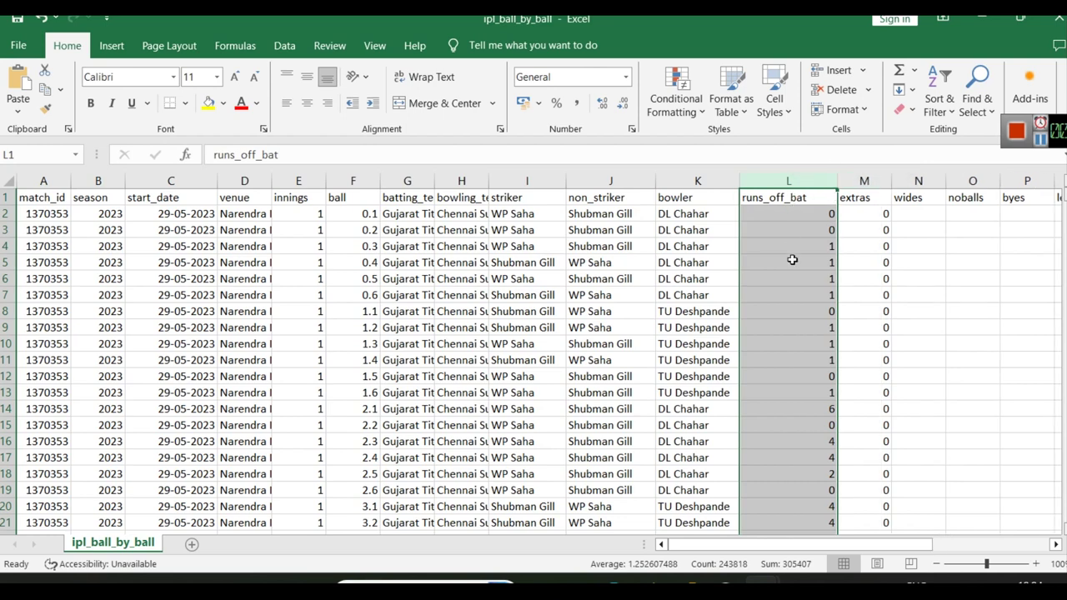
left_click_drag(842, 554, 959, 555)
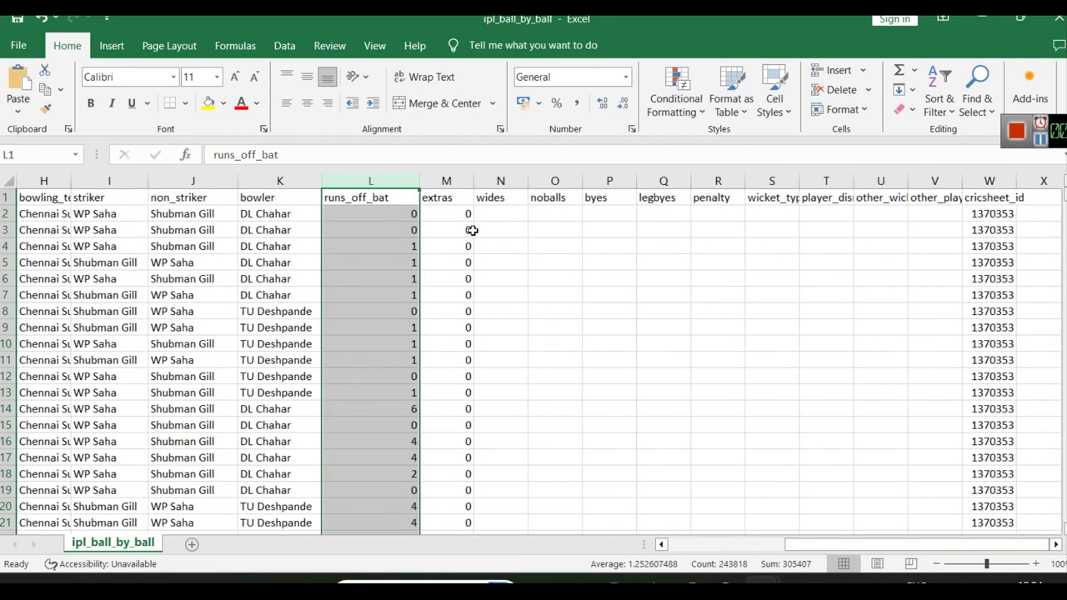
Browse the wides and noballs values down the sheet, checking the noballs cell on row 69
left_click(465, 215)
key("Right")
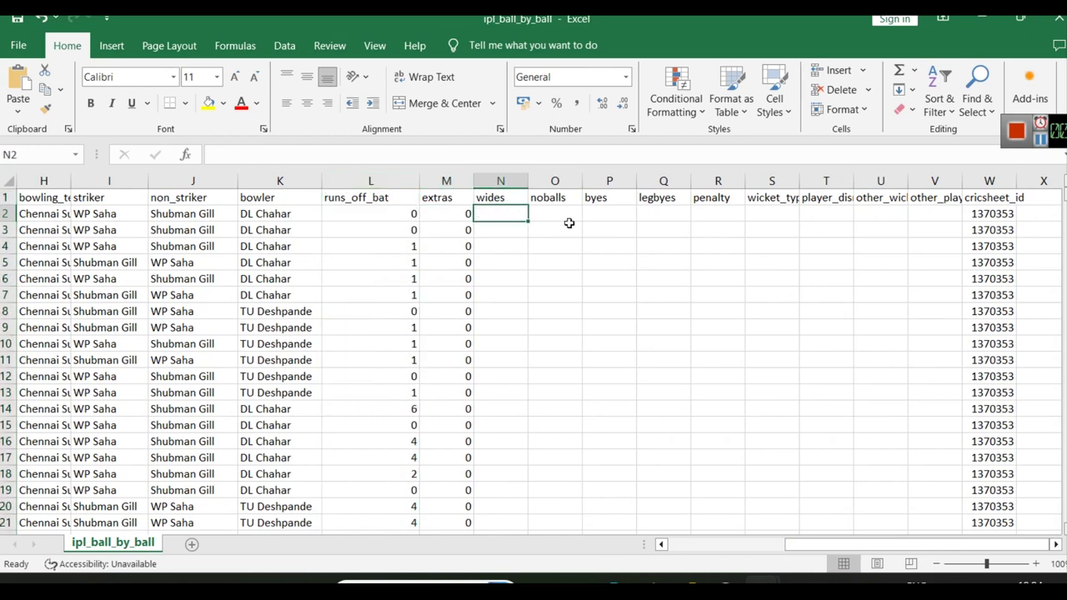
key("Right")
scroll(597, 295, "down", 2)
scroll(597, 295, "down", 19)
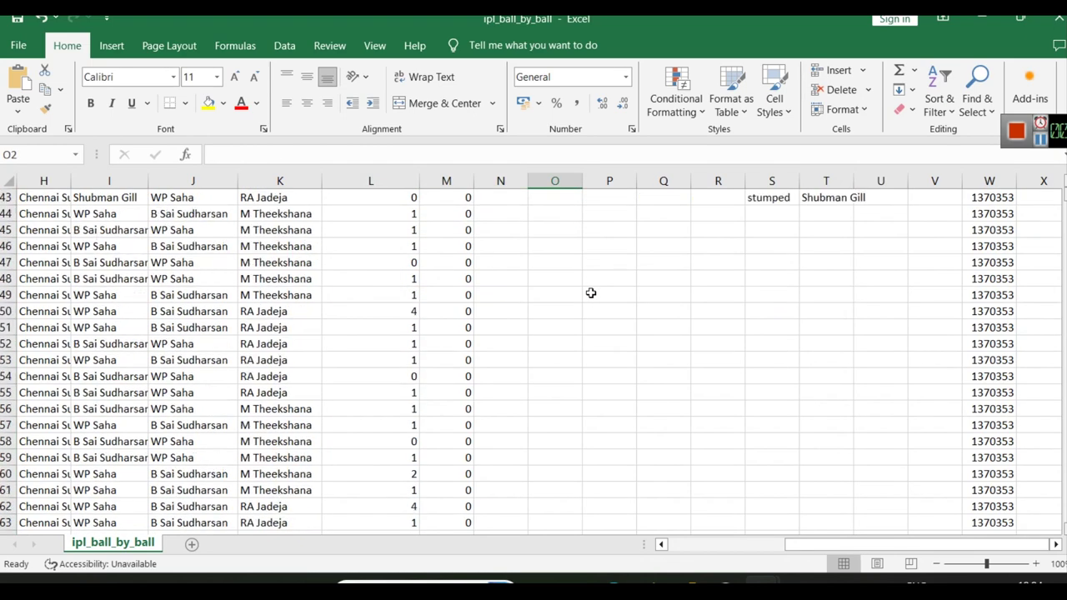
left_click(537, 284)
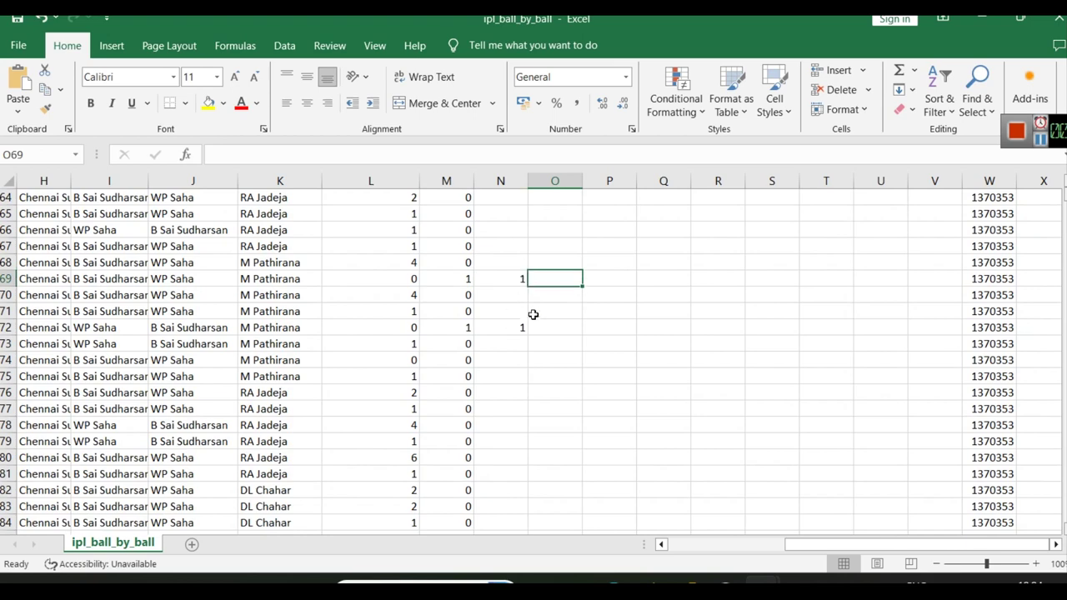
scroll(545, 342, "down", 9)
scroll(574, 346, "down", 15)
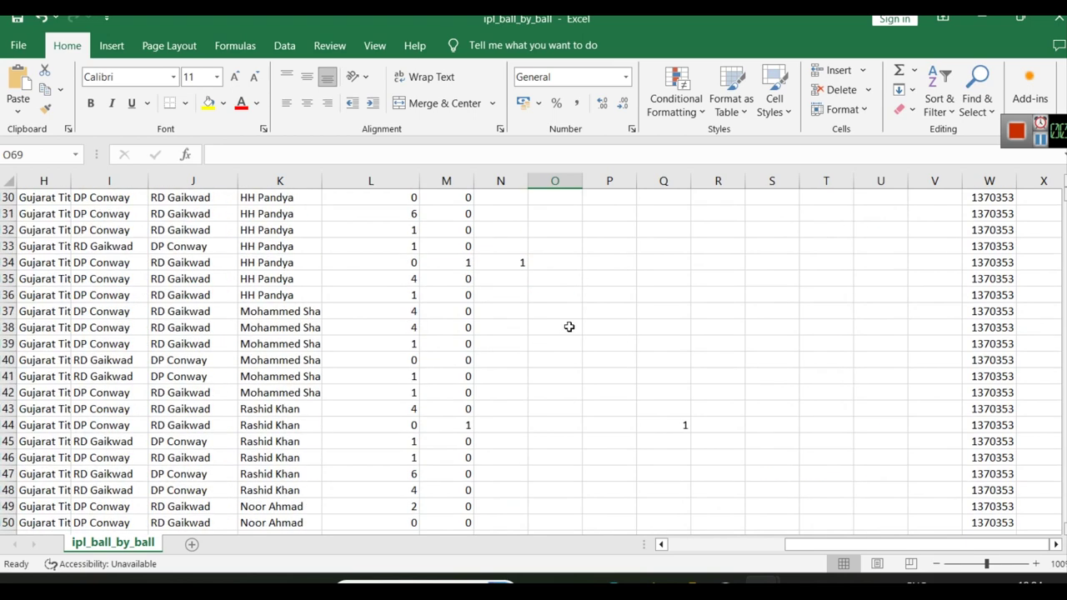
scroll(576, 333, "up", 20)
scroll(577, 319, "up", 12)
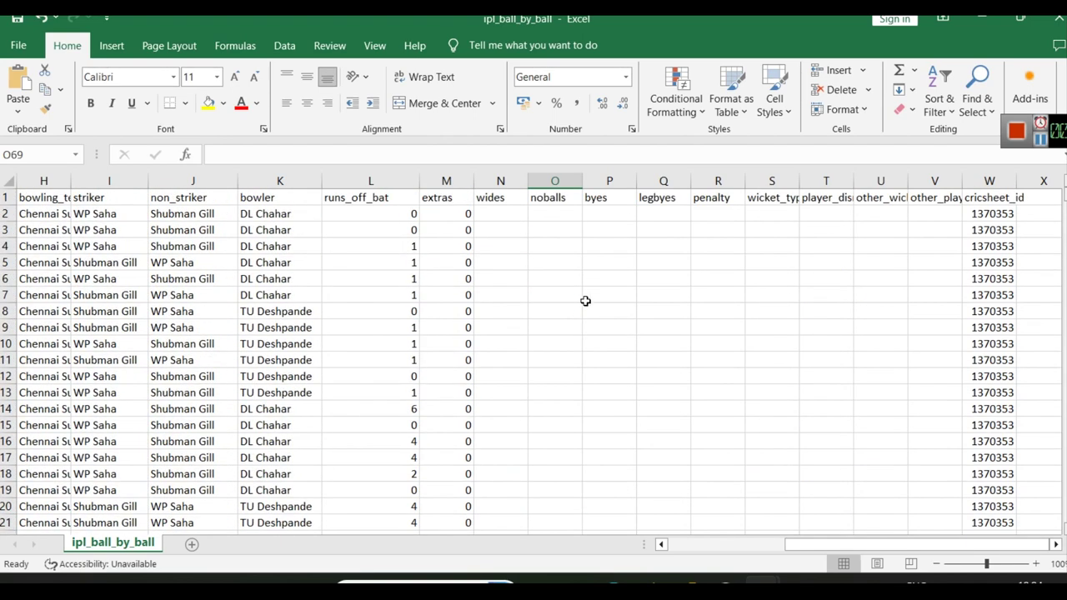
Auto-fit the wicket_type column after reviewing the legbyes and penalty columns
left_click(653, 172)
left_click(734, 174)
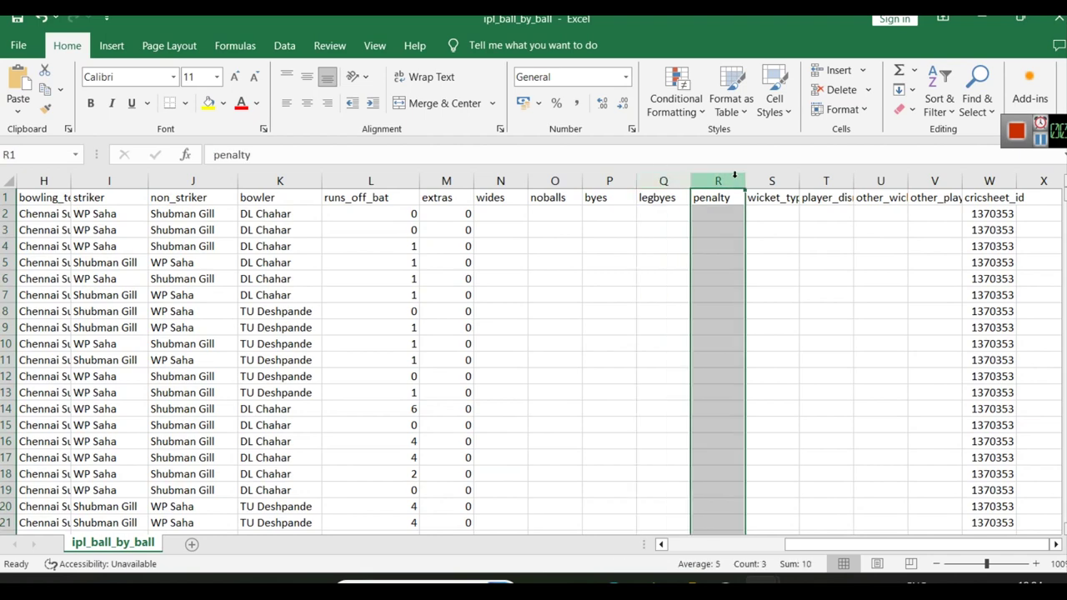
left_click(773, 178)
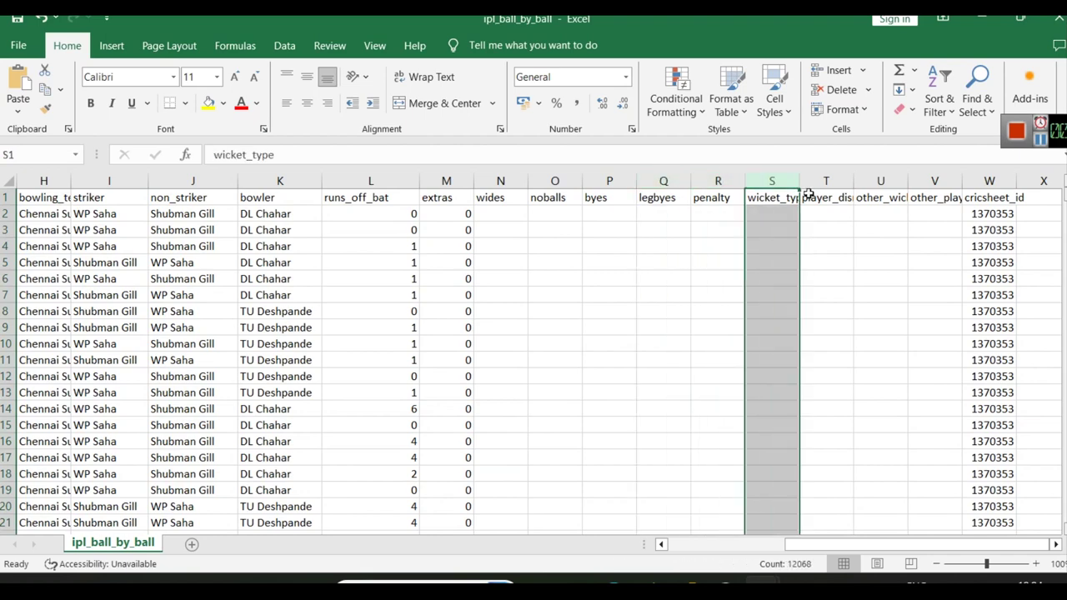
double_click(799, 181)
scroll(798, 264, "down", 3)
scroll(798, 264, "up", 3)
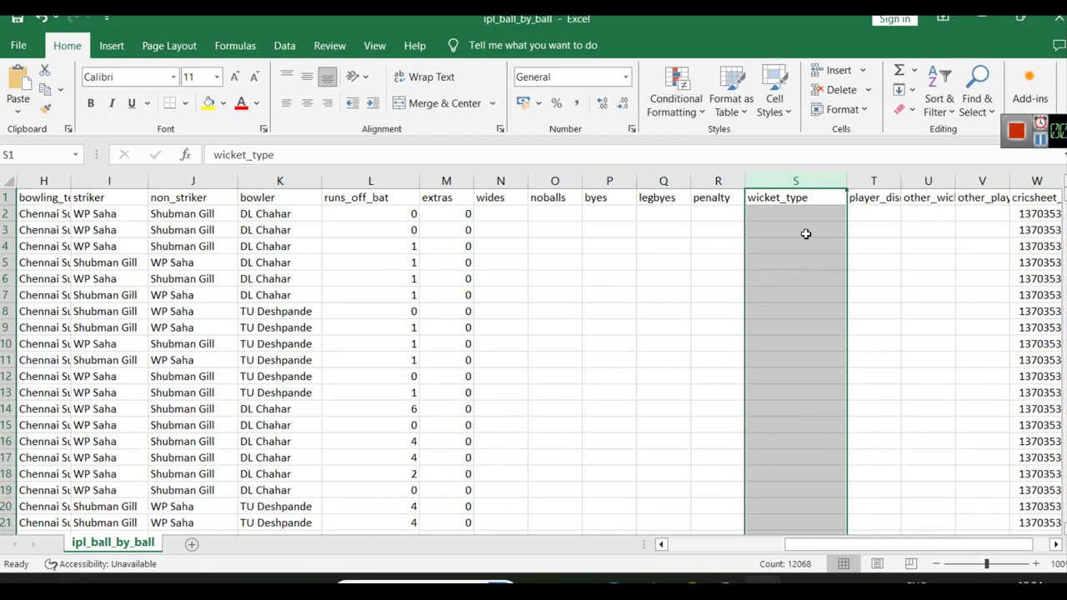
Enable header filters, review the wicket_type dismissal values, then bring back the Power BI dashboard
left_click(941, 115)
left_click(960, 193)
left_click(838, 198)
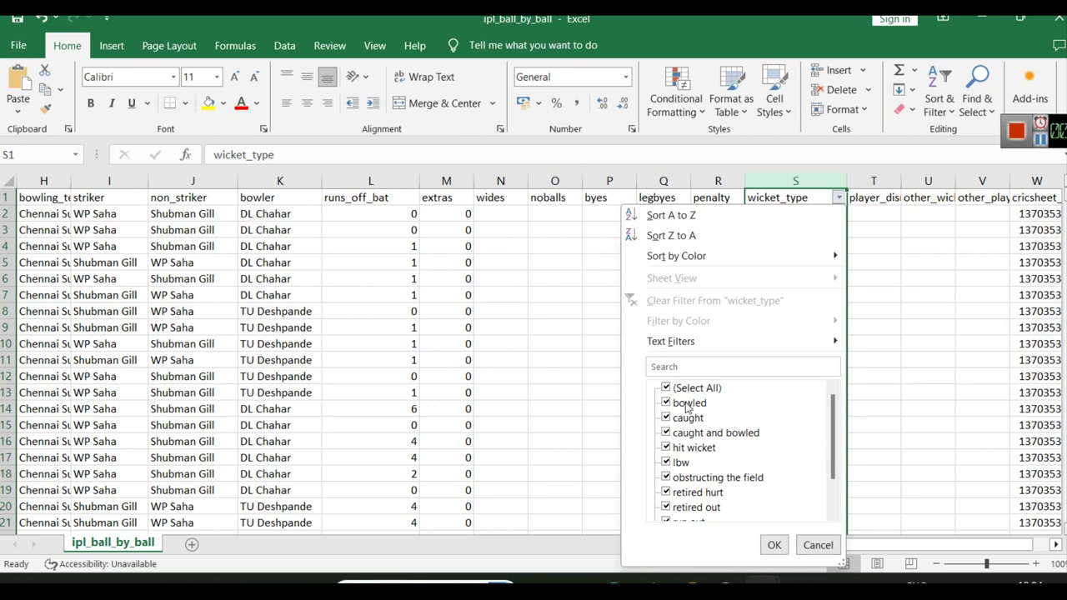
scroll(763, 464, "down", 1)
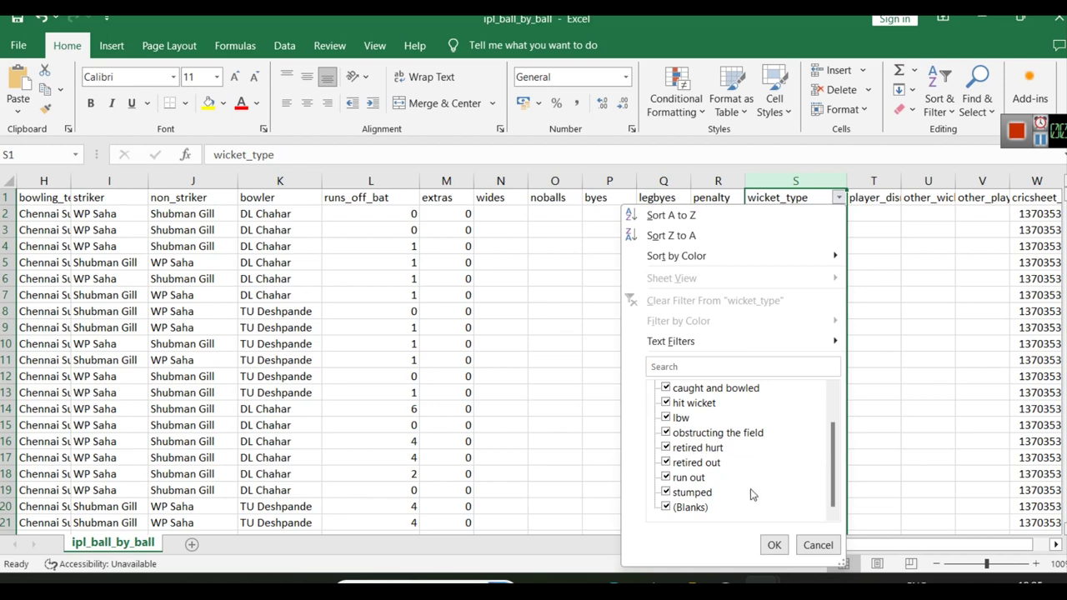
left_click(687, 584)
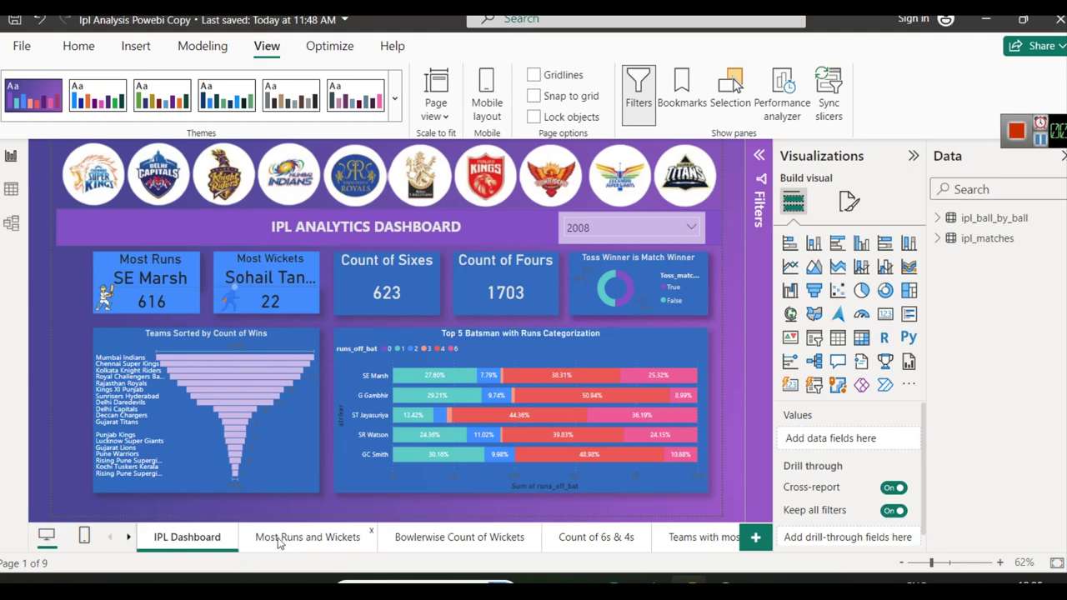
Scroll the report page tabs forward to the later pages, then back to the first page
left_click(128, 539)
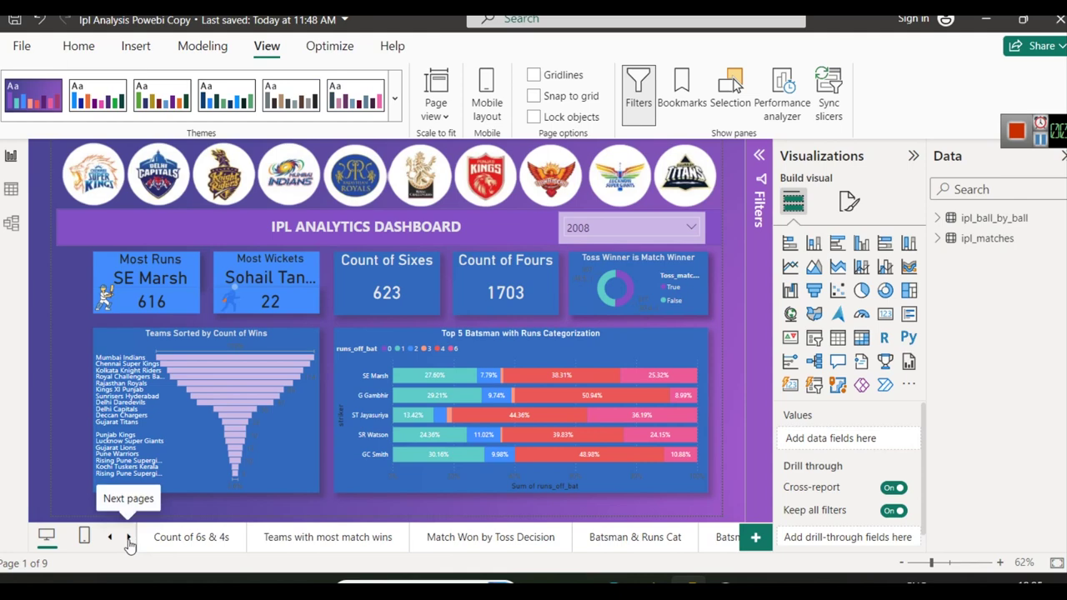
left_click(110, 538)
left_click(112, 539)
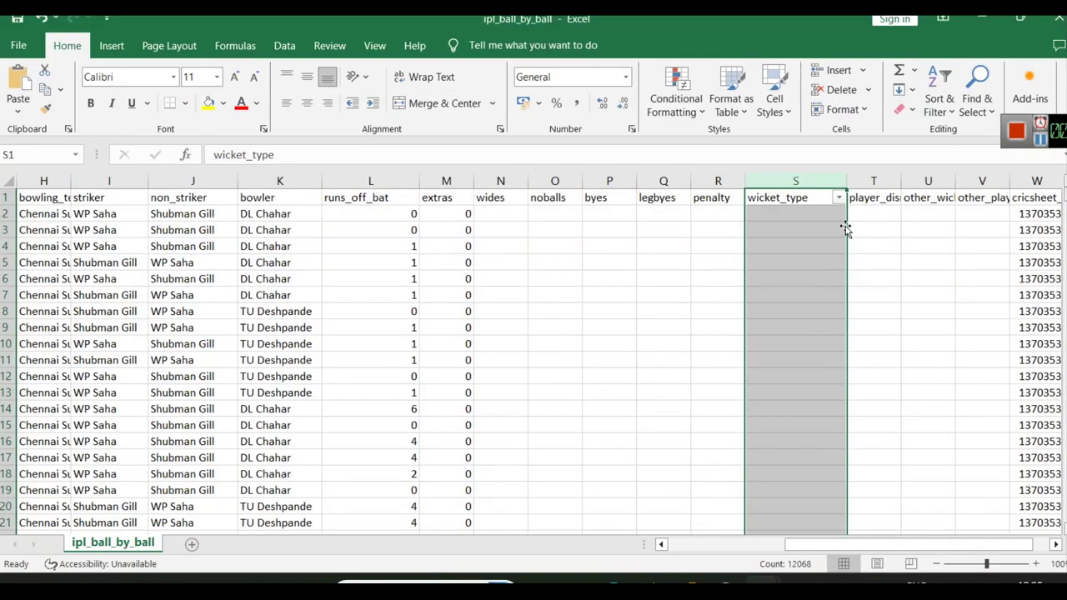
Inspect the player_dismissed and other_wicket_type columns, then minimize both Excel workbooks
left_click_drag(841, 262, 874, 176)
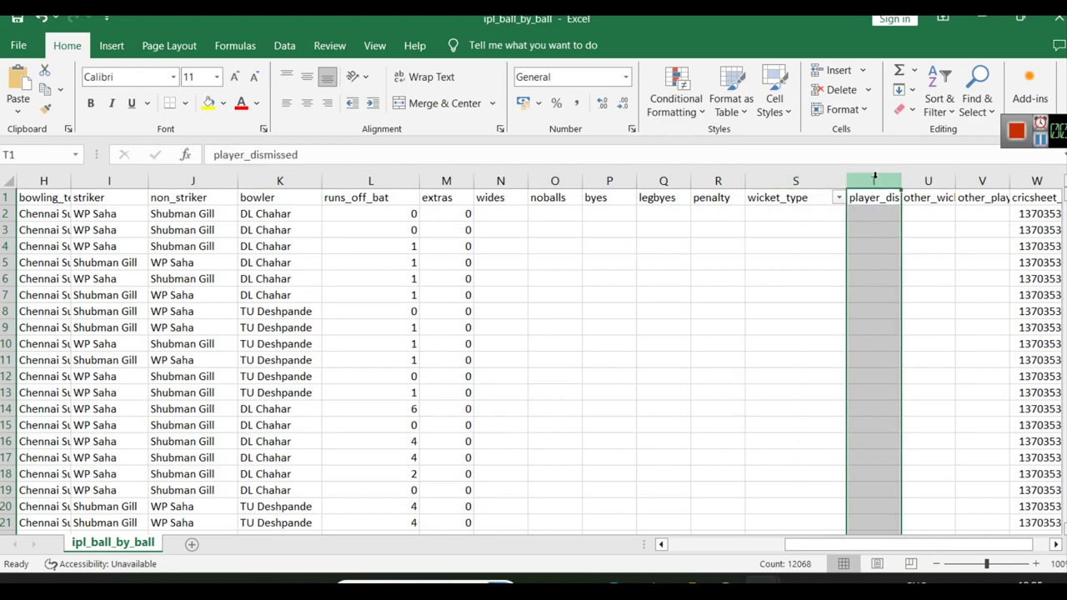
scroll(901, 312, "down", 10)
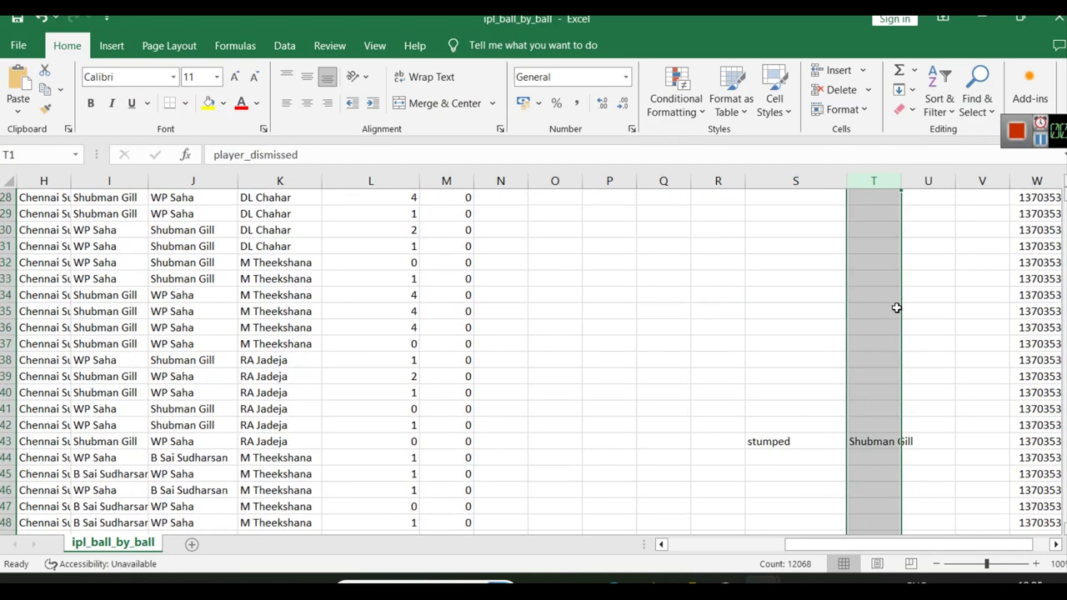
left_click(892, 395)
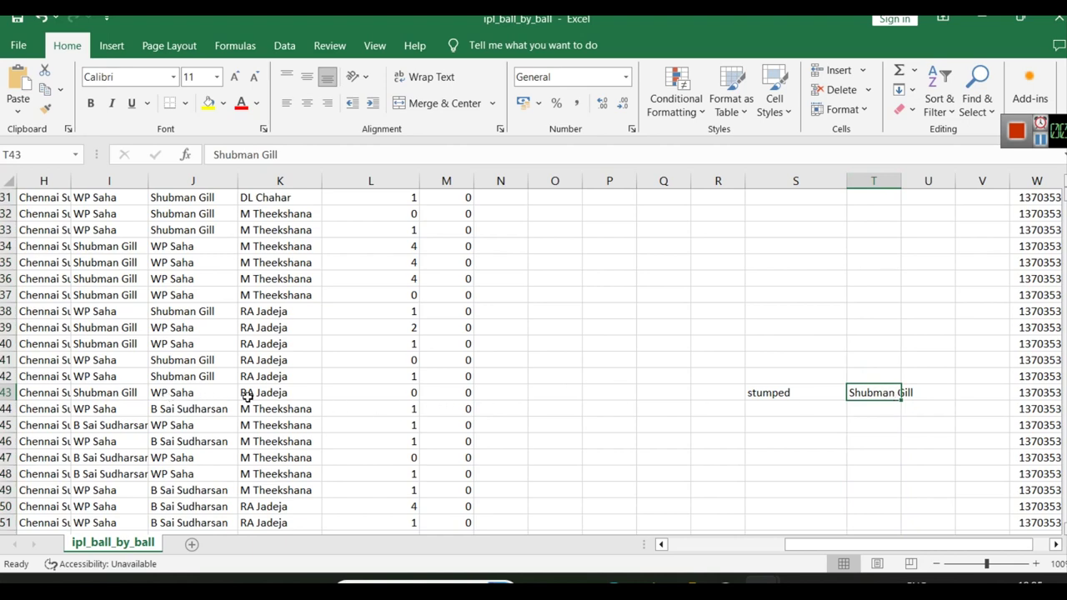
left_click(949, 402)
scroll(948, 402, "up", 10)
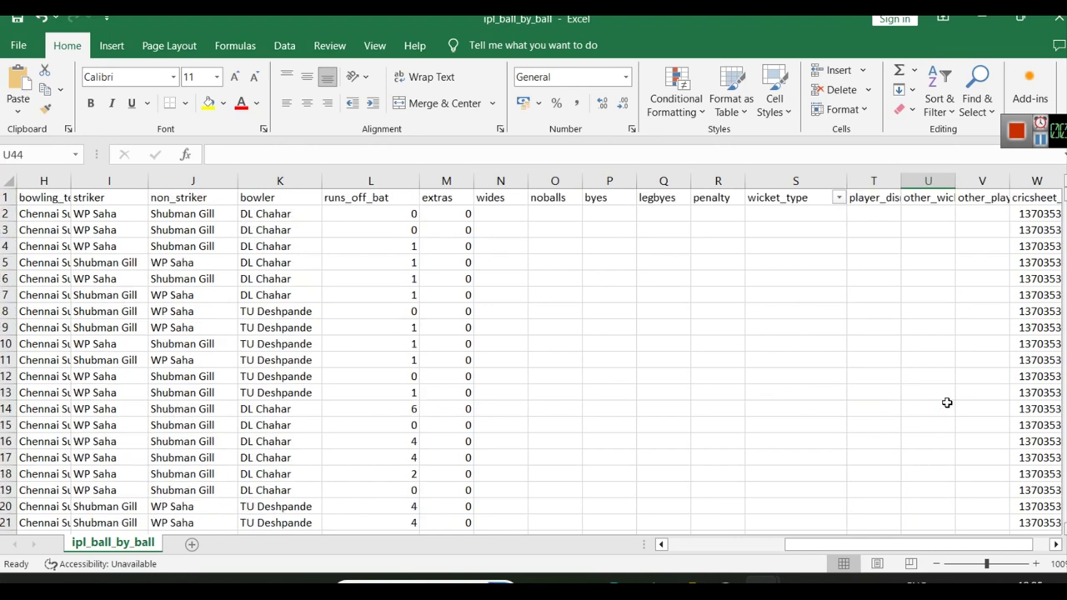
left_click(982, 180)
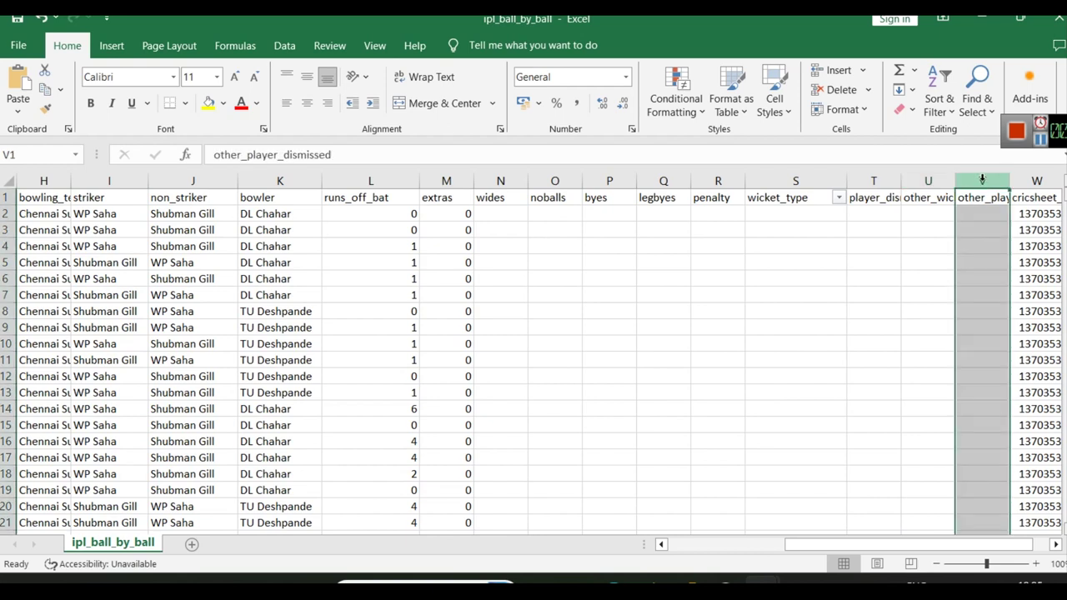
left_click(928, 180)
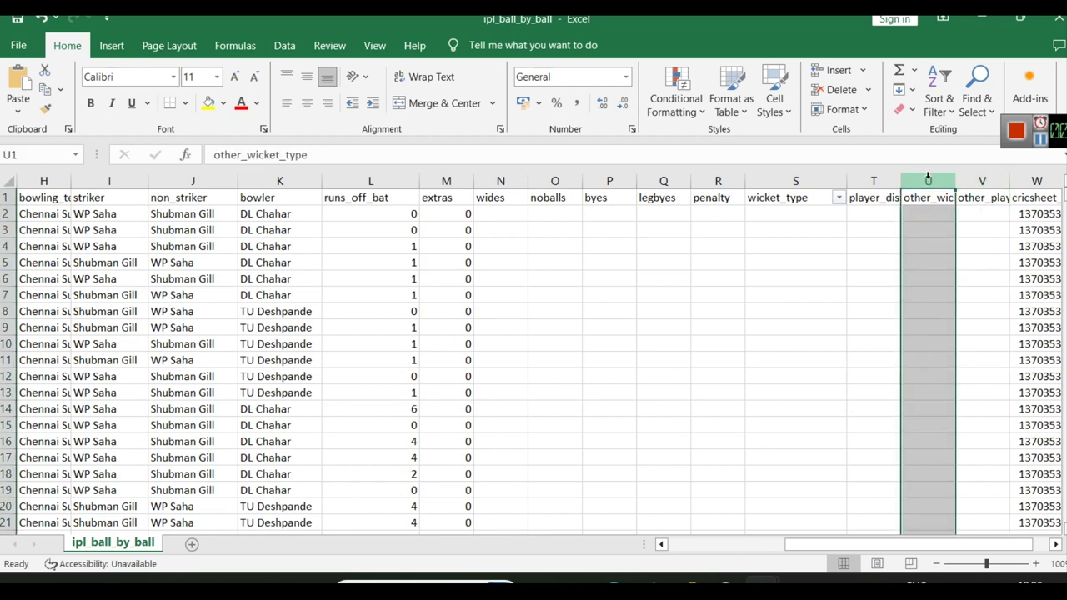
left_click(990, 175)
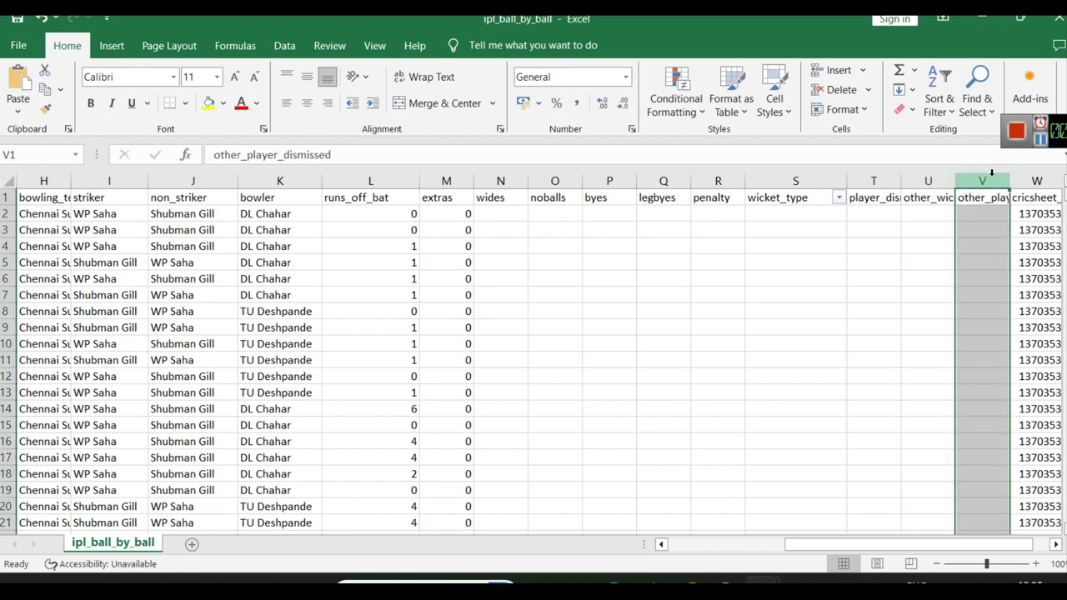
left_click(981, 20)
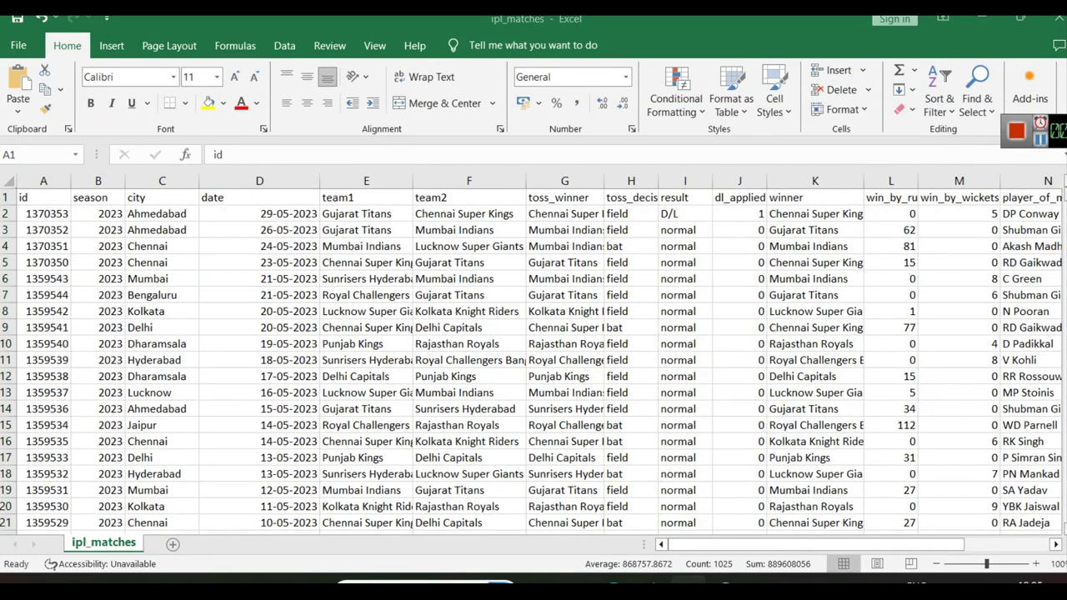
left_click(982, 18)
left_click(938, 217)
left_click(937, 218)
left_click(23, 46)
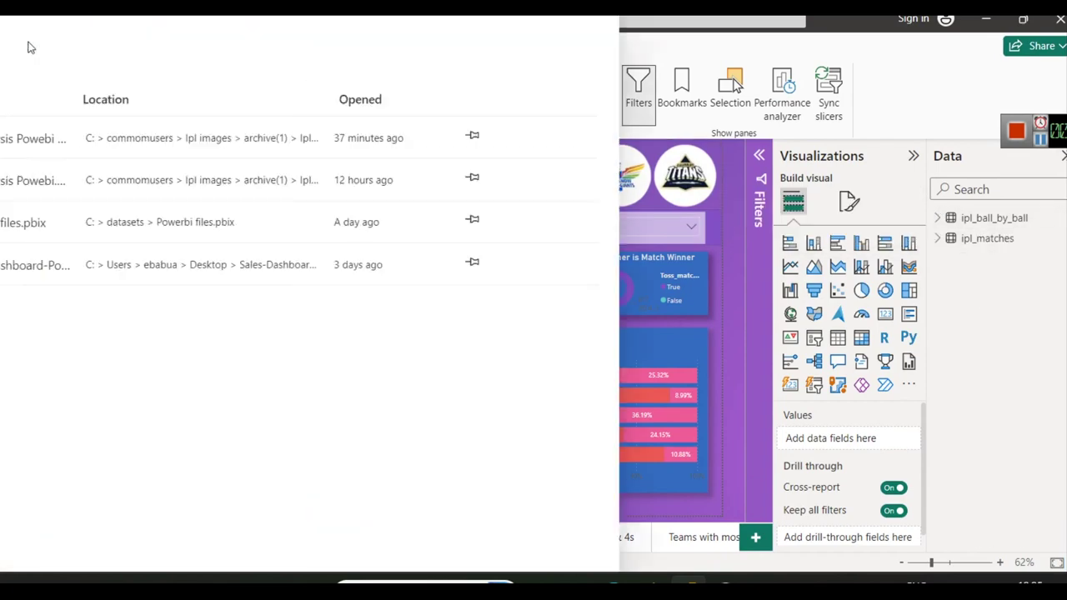
left_click(24, 28)
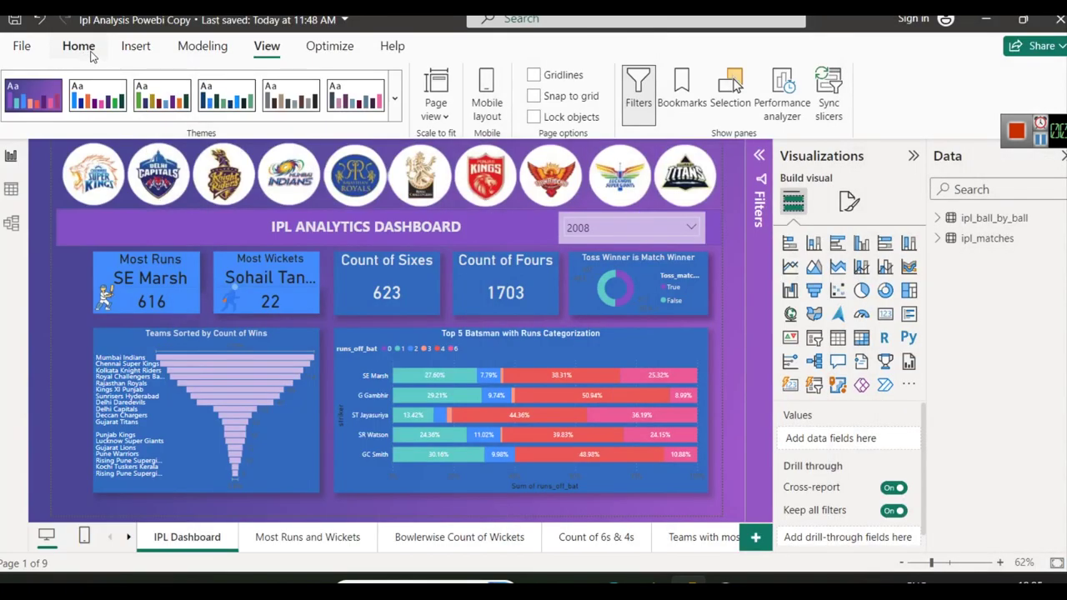
left_click(92, 54)
left_click(159, 110)
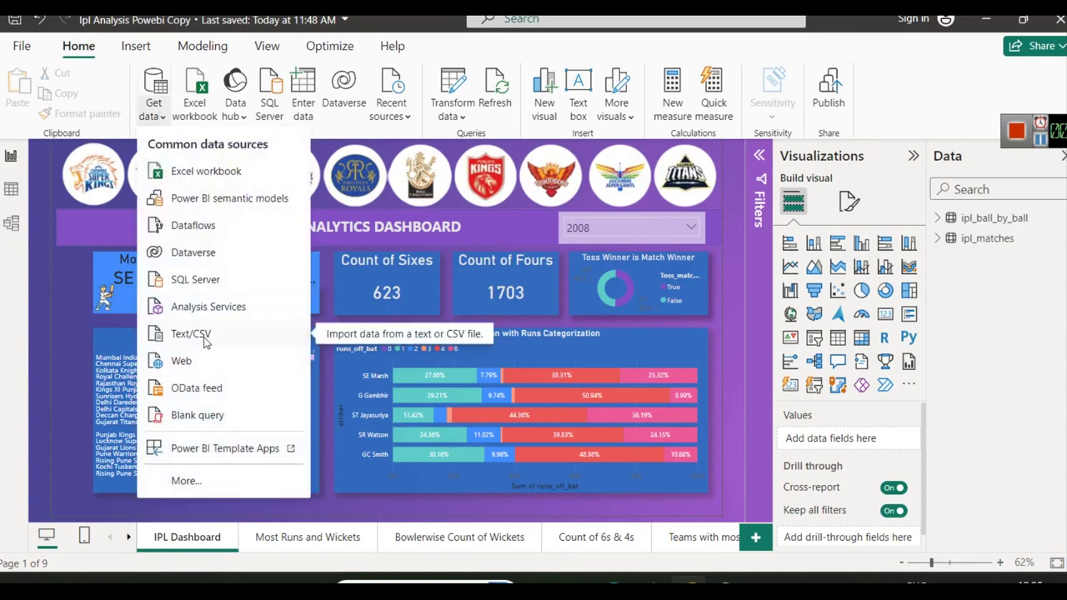
left_click(1017, 355)
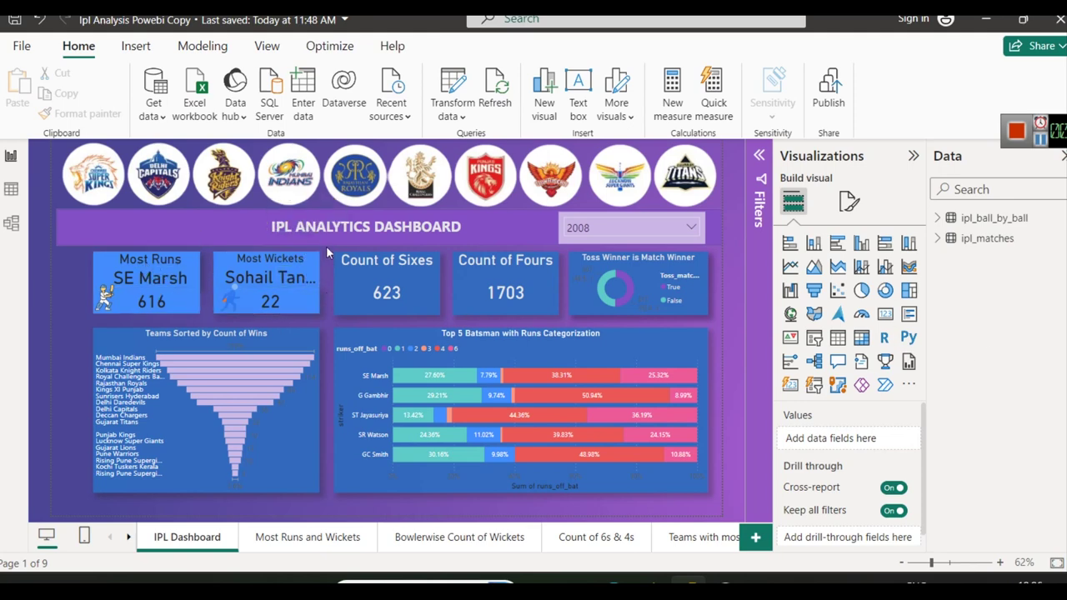
Inspect the fields of the Top 5 Batsman chart, Most Runs name card and 7273 runs card
left_click(565, 338)
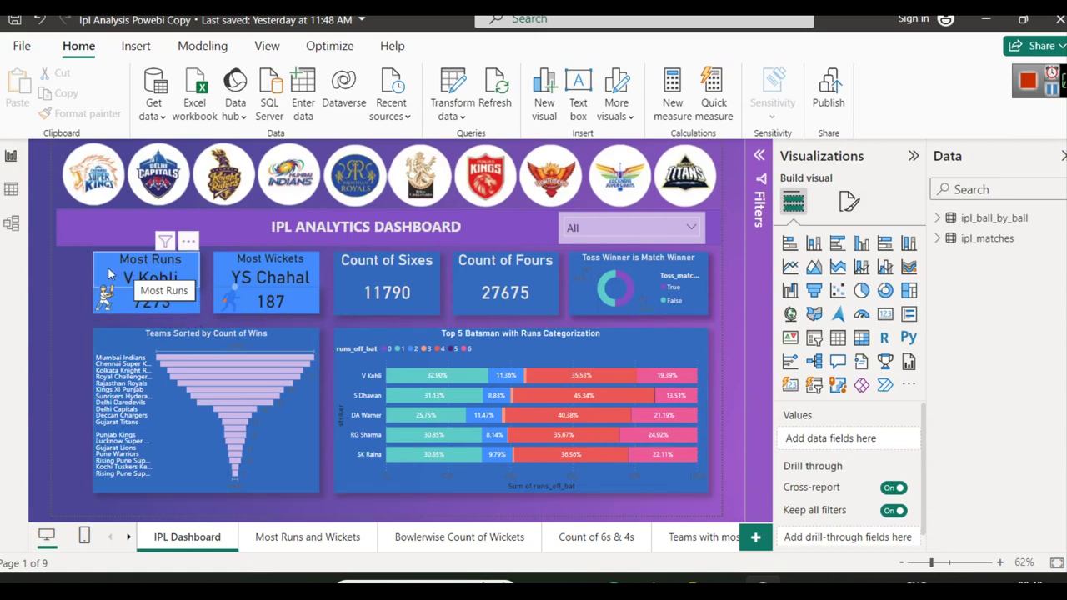
left_click(163, 275)
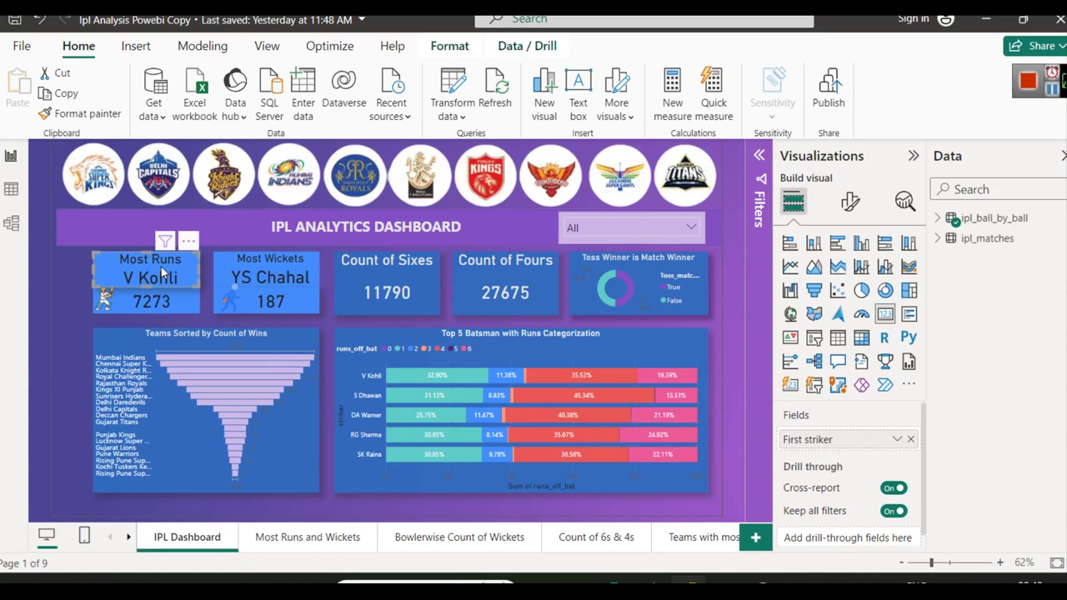
left_click(147, 308)
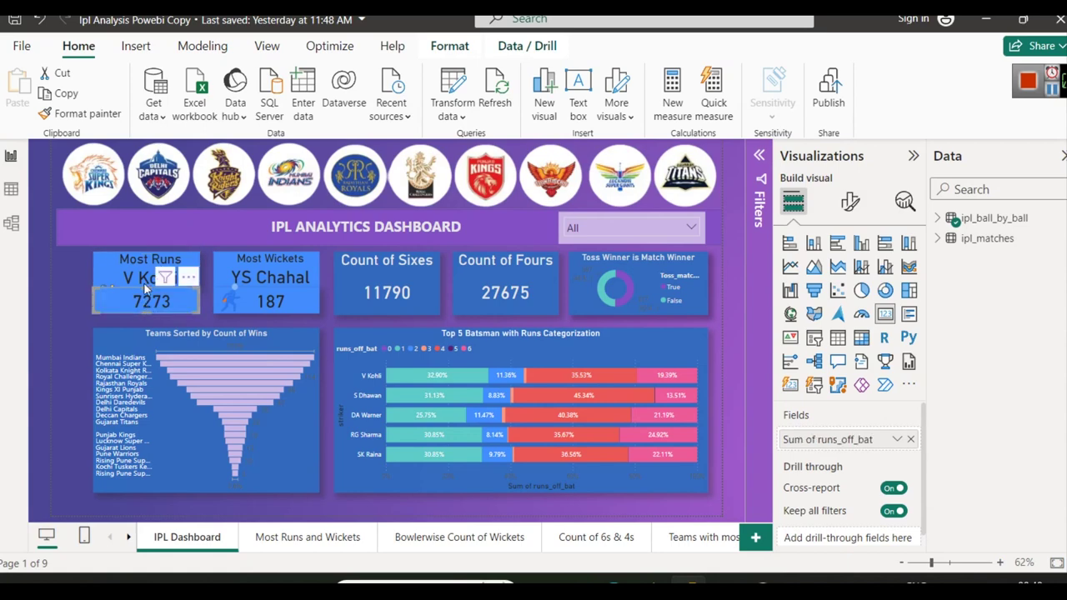
left_click(140, 280)
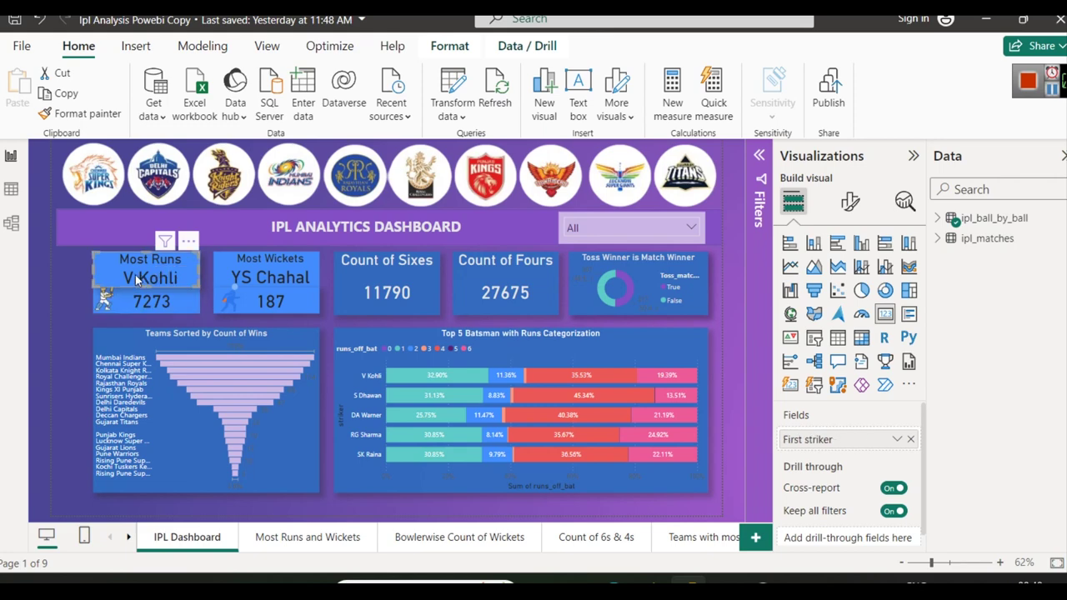
Expand ipl_ball_by_ball fields and compare the top-scorer name card with the 7273 runs card
left_click(938, 219)
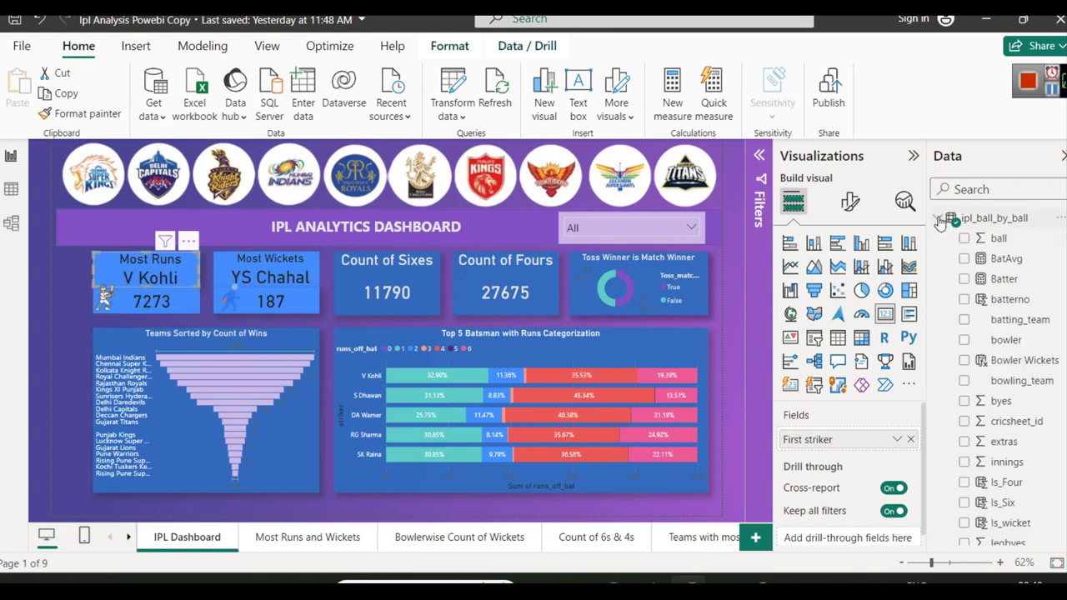
left_click(309, 538)
left_click(137, 187)
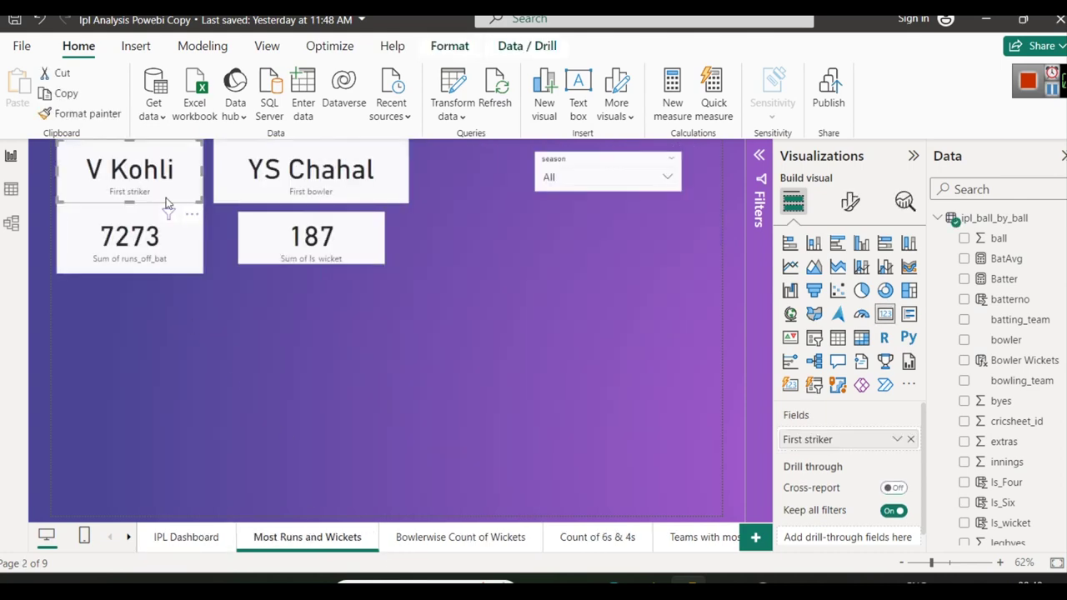
left_click(138, 246)
left_click(146, 177)
left_click(155, 234)
left_click(148, 164)
left_click(145, 225)
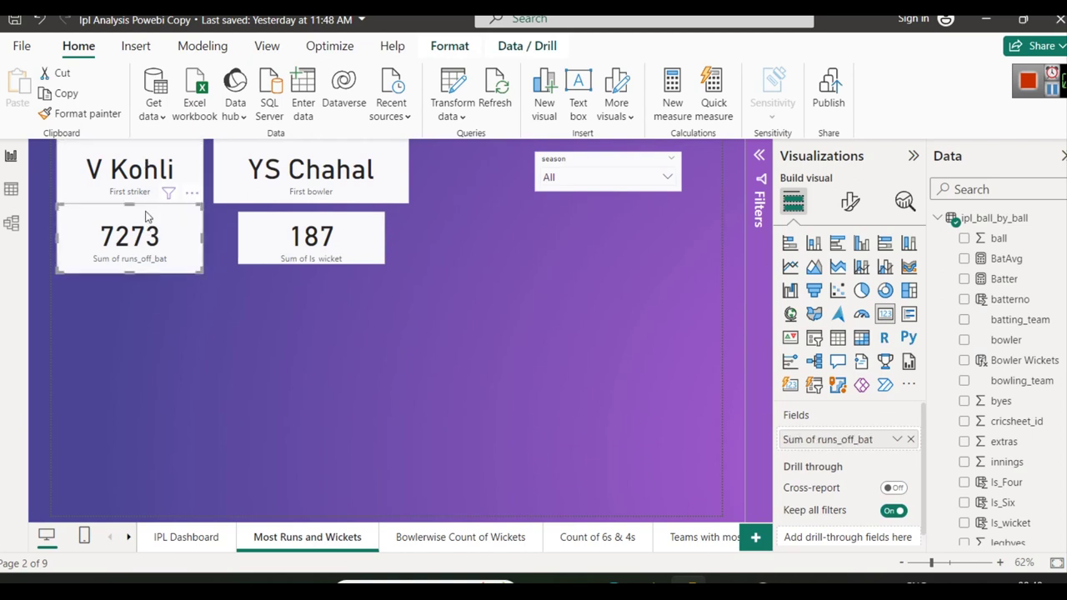
left_click(150, 150)
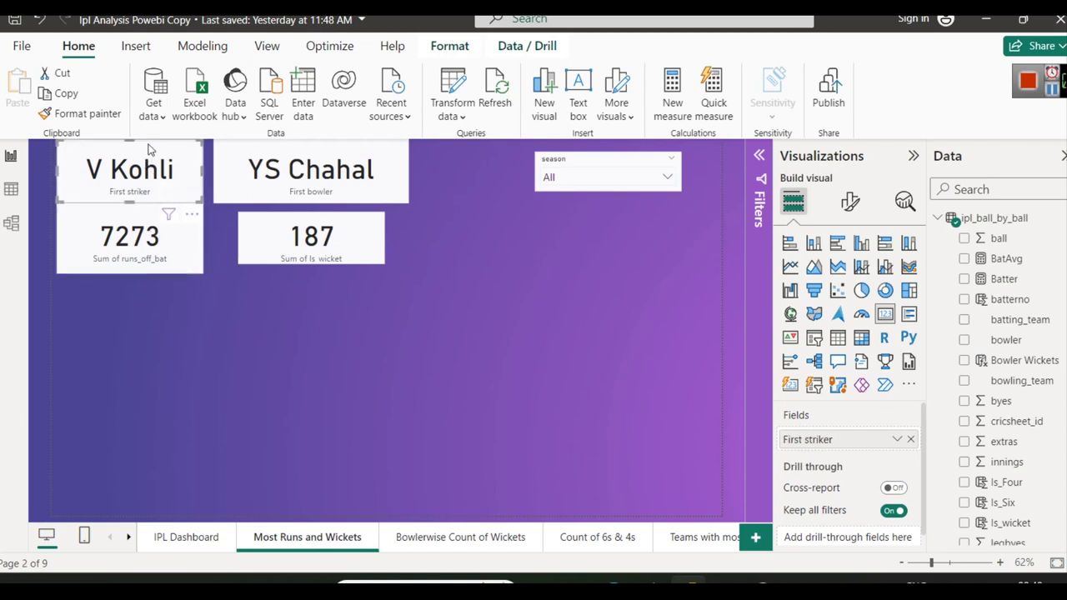
left_click(152, 242)
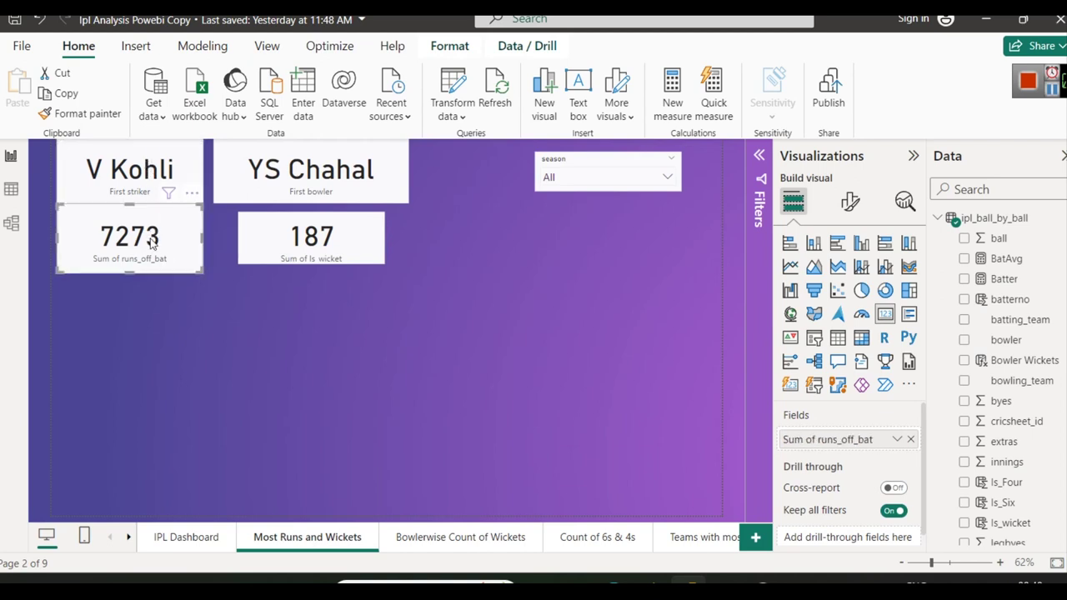
left_click(147, 178)
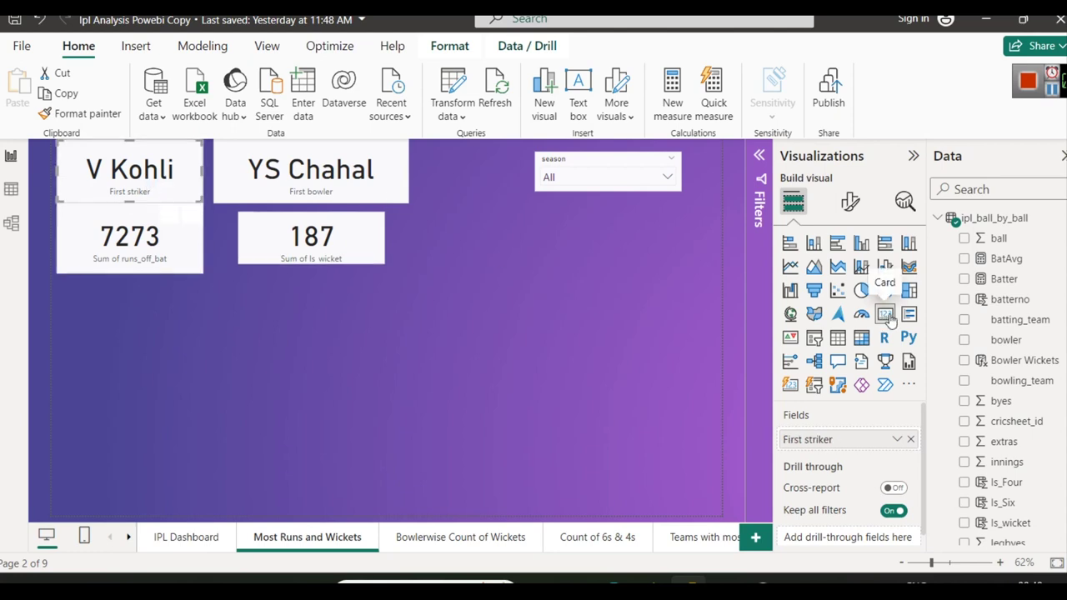
scroll(1025, 442, "down", 6)
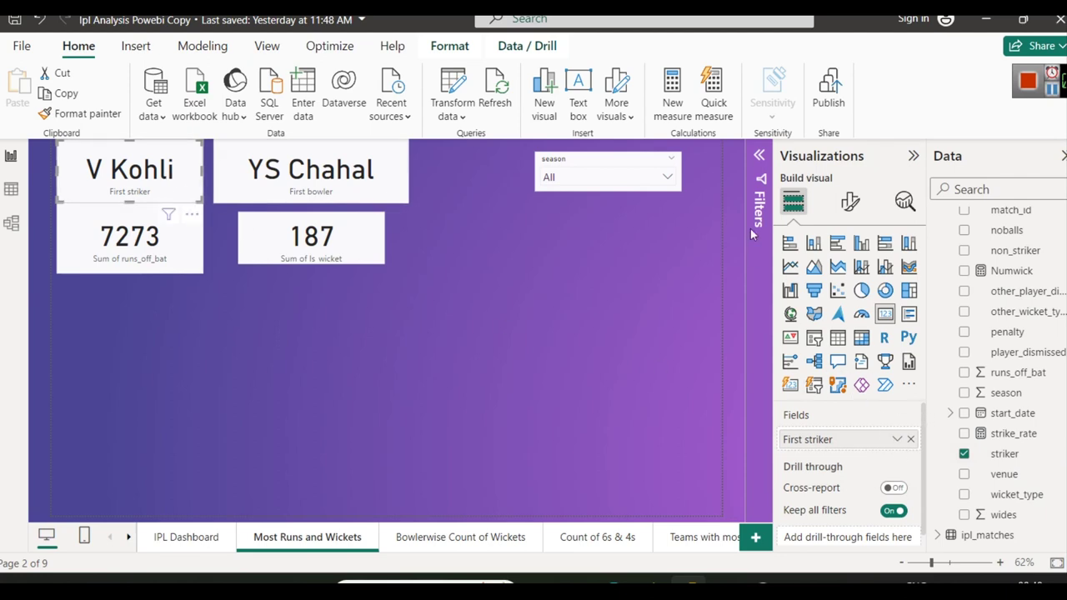
Review the name card's Top N striker filter, then add a blank Page 2
left_click(759, 156)
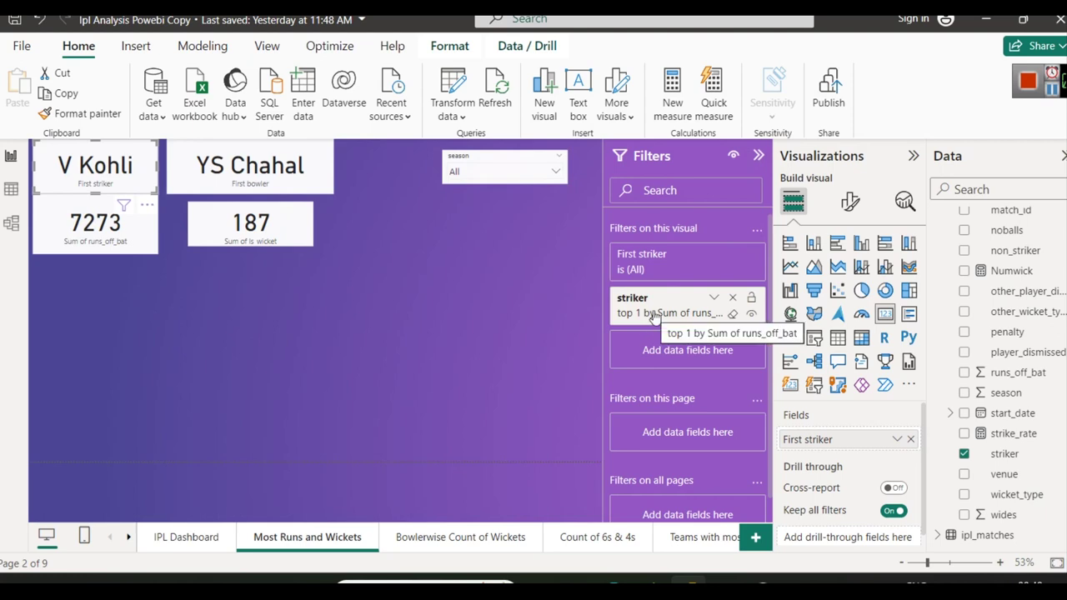
left_click(713, 300)
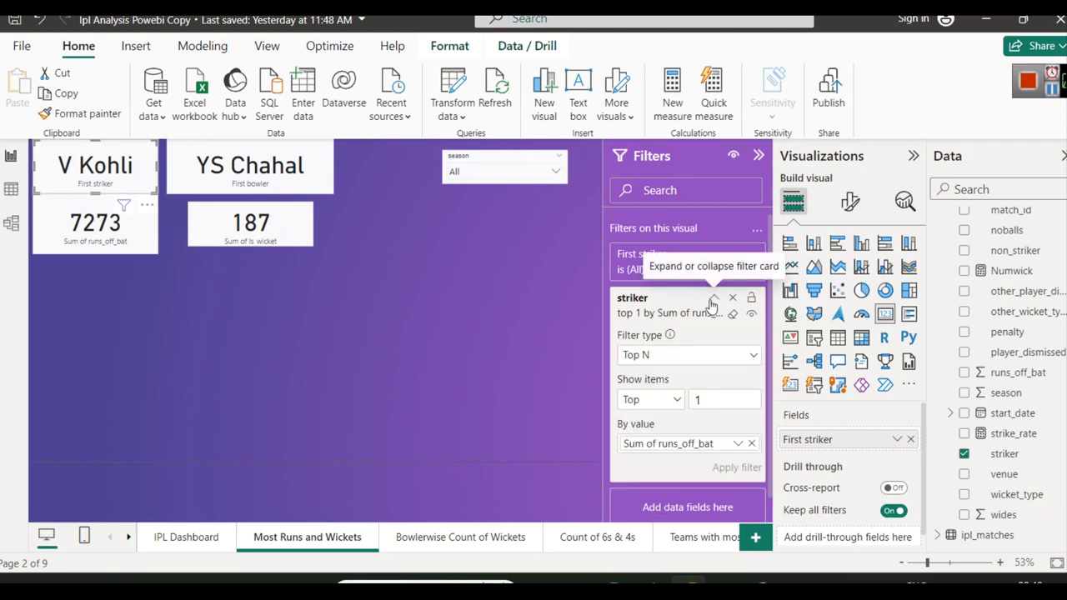
left_click(720, 364)
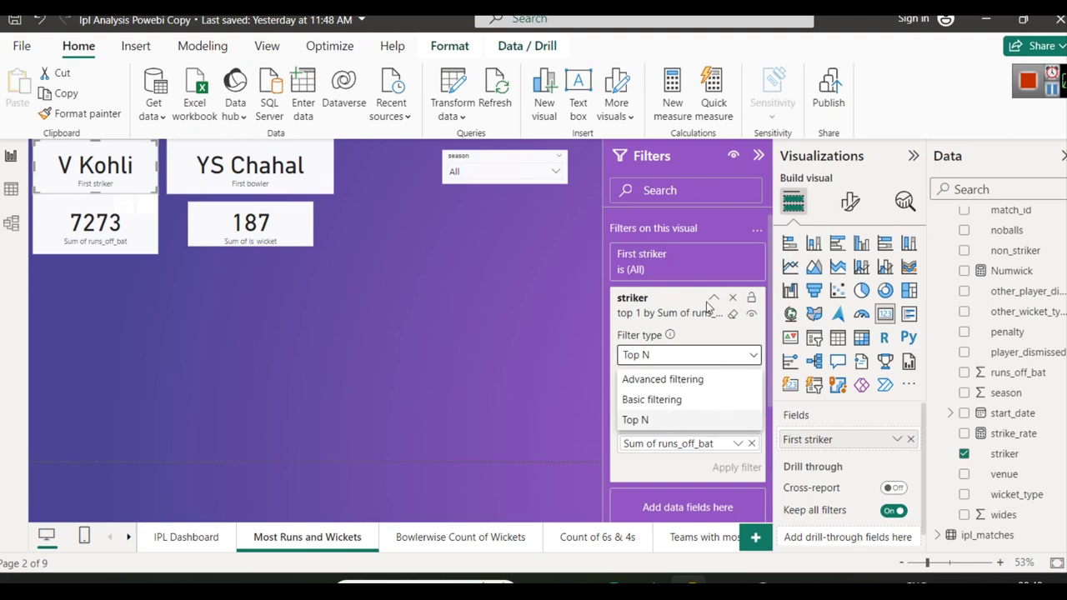
left_click(717, 300)
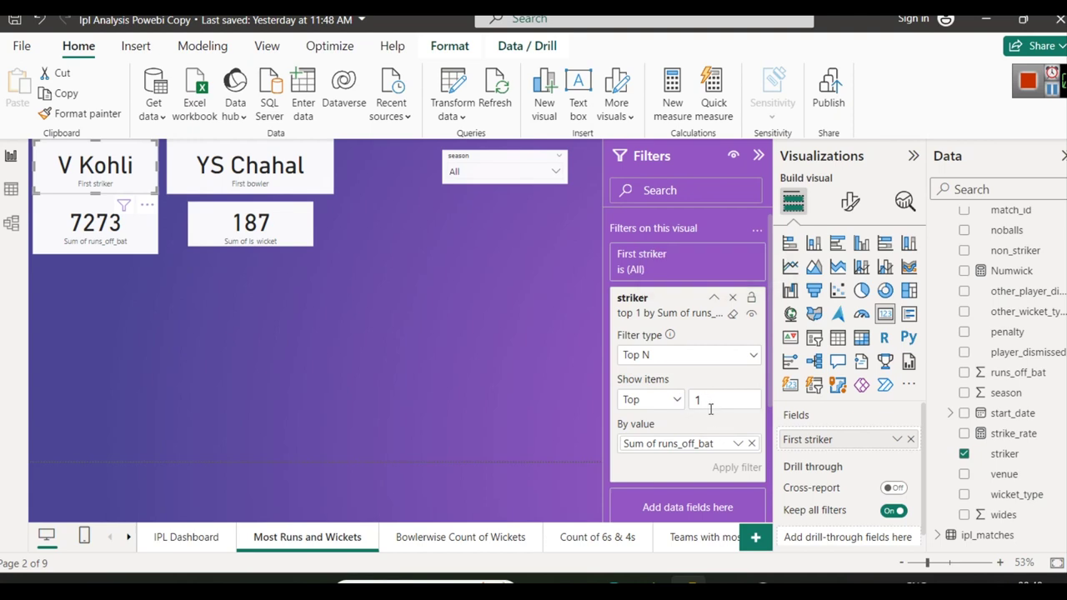
left_click(442, 412)
left_click(755, 540)
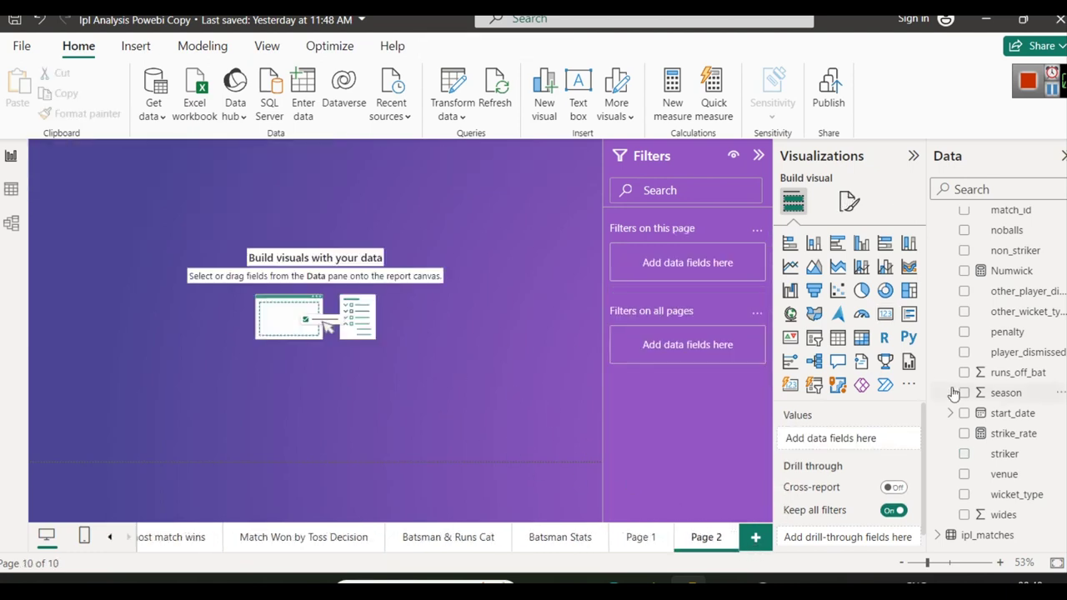
Add a card visual to Page 2 and fill it with the striker field
left_click(886, 314)
left_click_drag(127, 201, 259, 221)
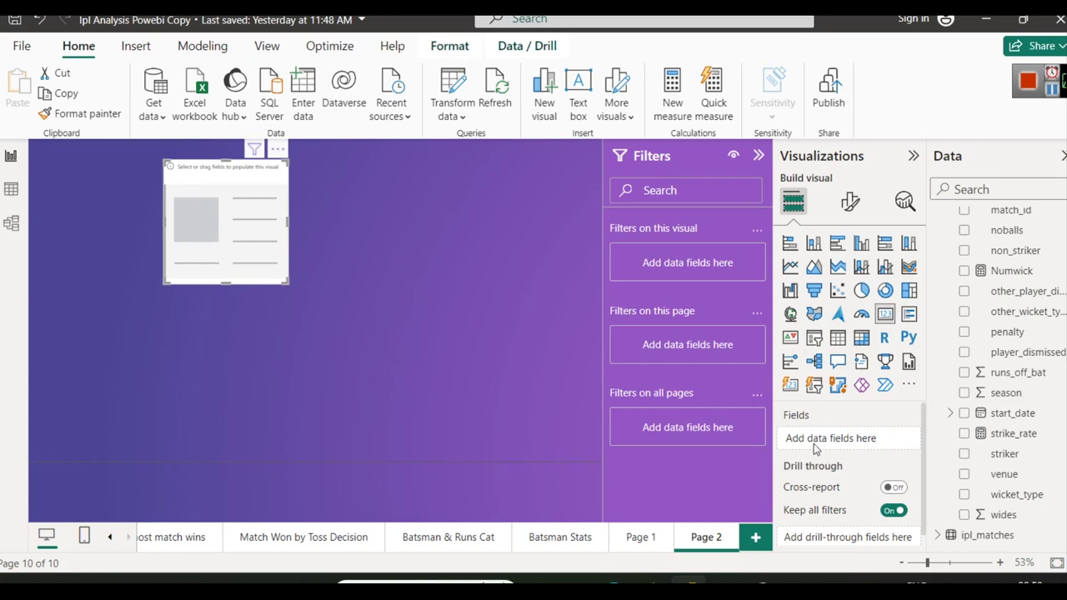
scroll(1059, 375, "up", 5)
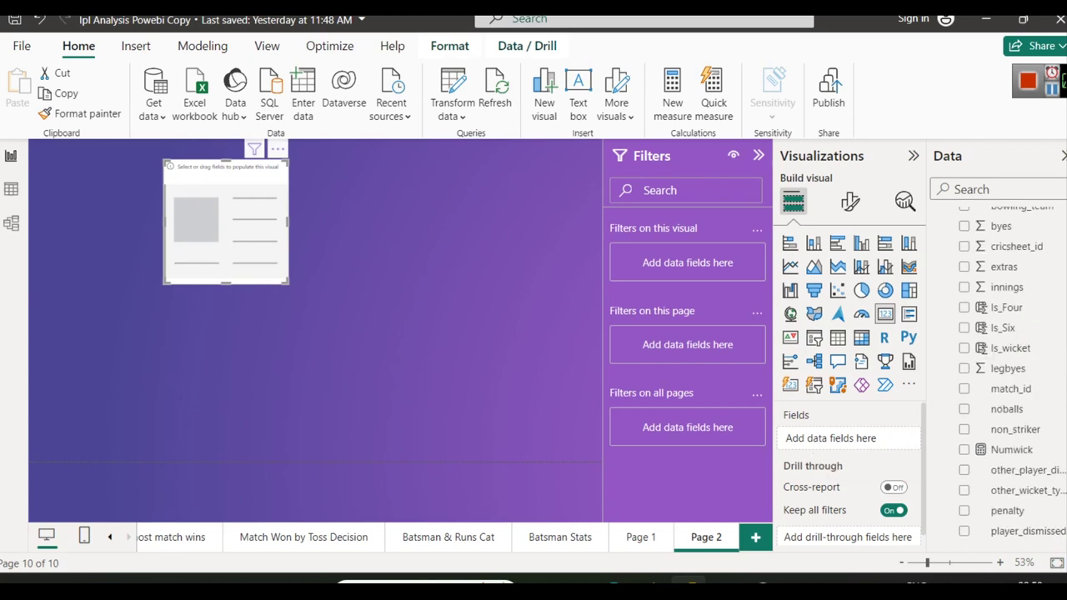
scroll(1062, 377, "up", 2)
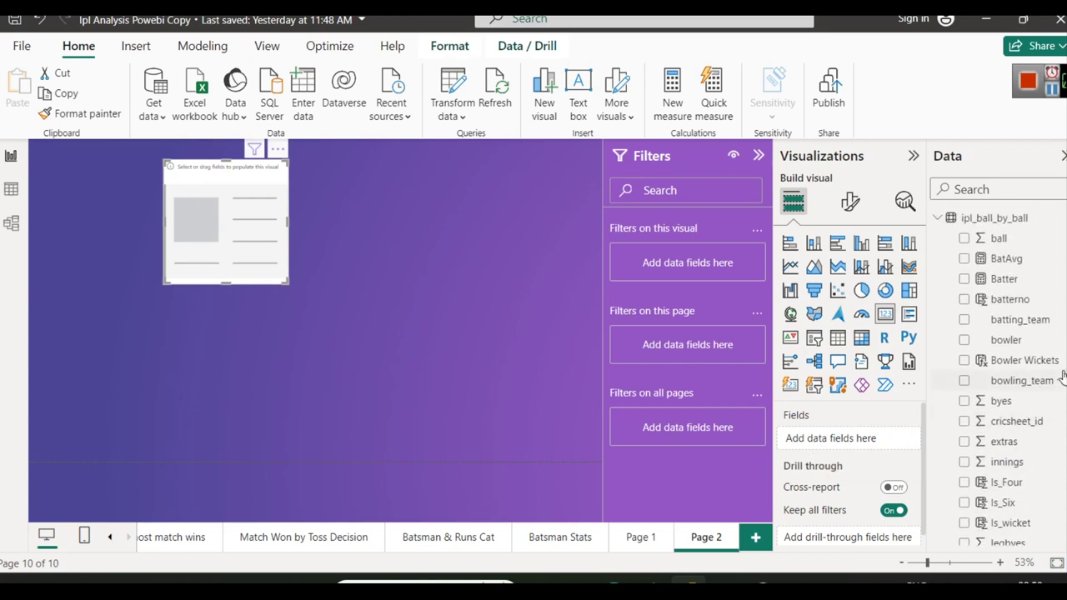
scroll(1061, 387, "down", 7)
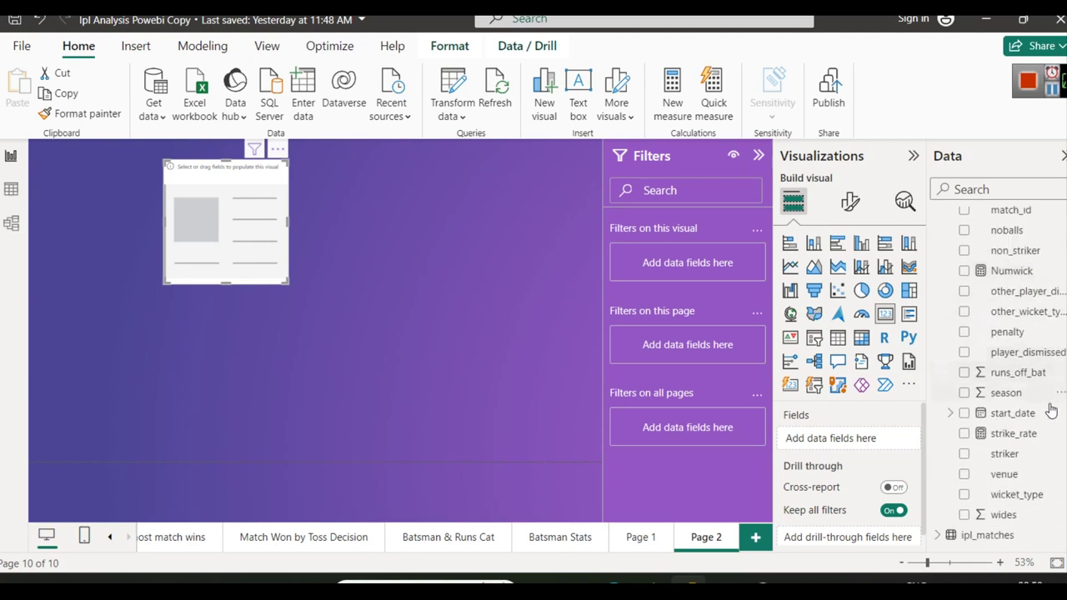
left_click(1015, 453)
left_click_drag(1015, 452, 834, 443)
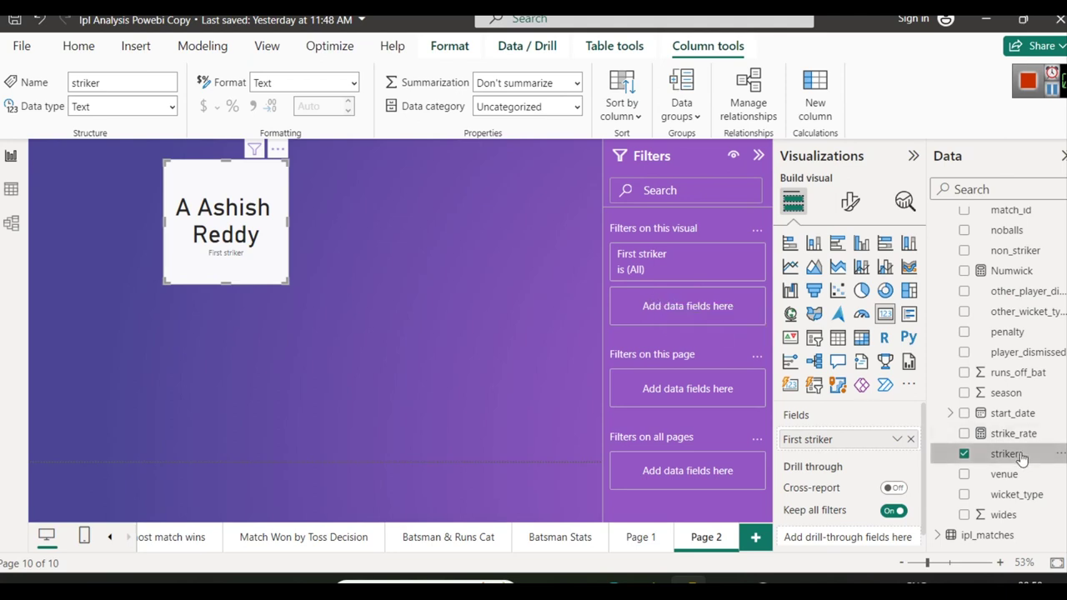
Filter the card's striker to Top N, top 1 by Sum of runs_off_bat, and apply
left_click_drag(1021, 457, 715, 311)
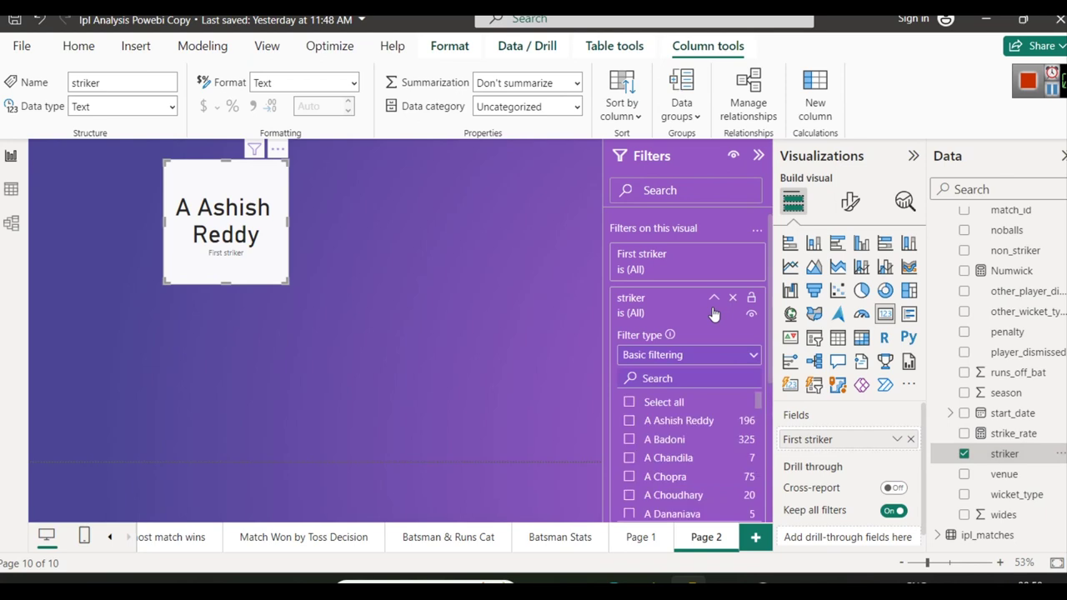
left_click(714, 354)
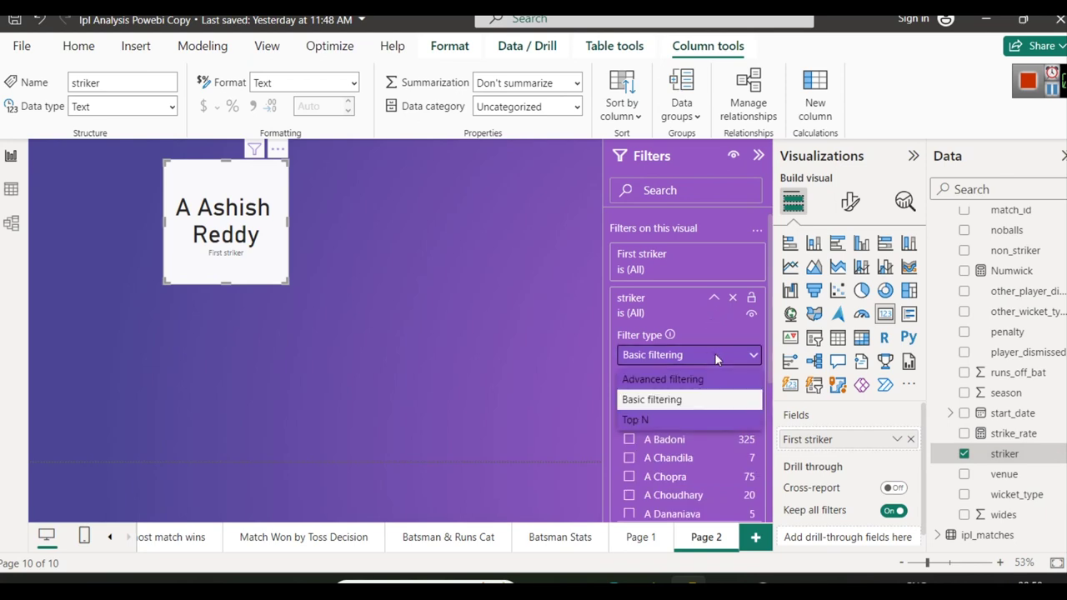
left_click(649, 420)
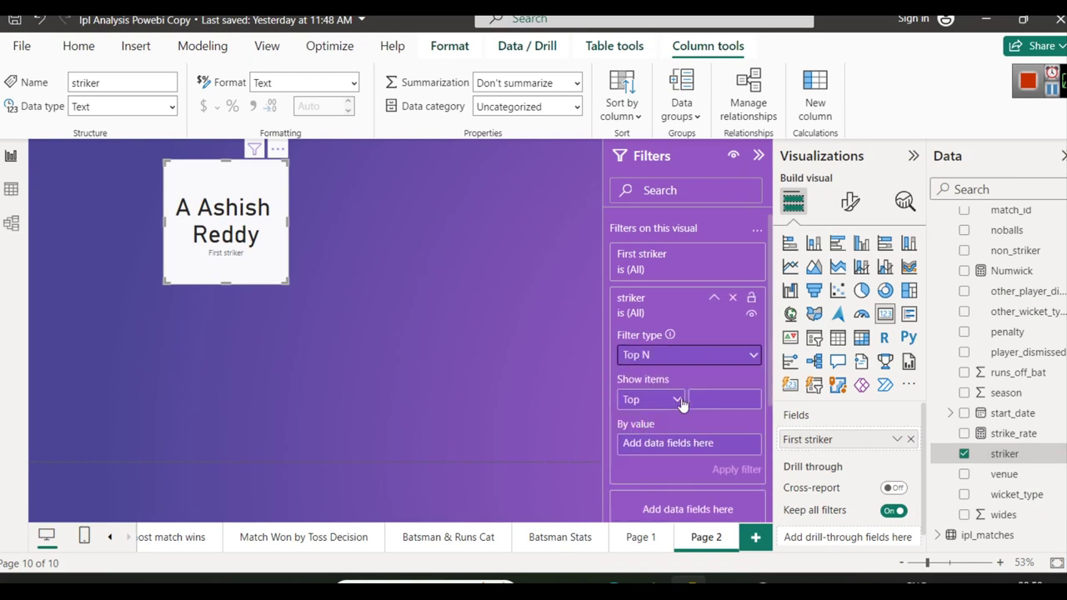
left_click(703, 401)
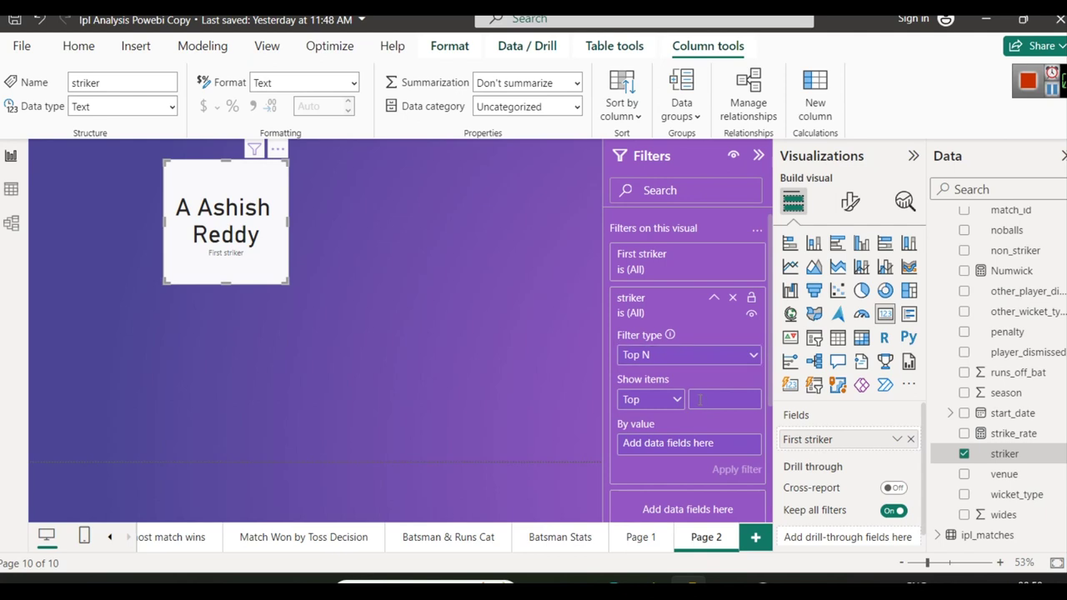
type("1")
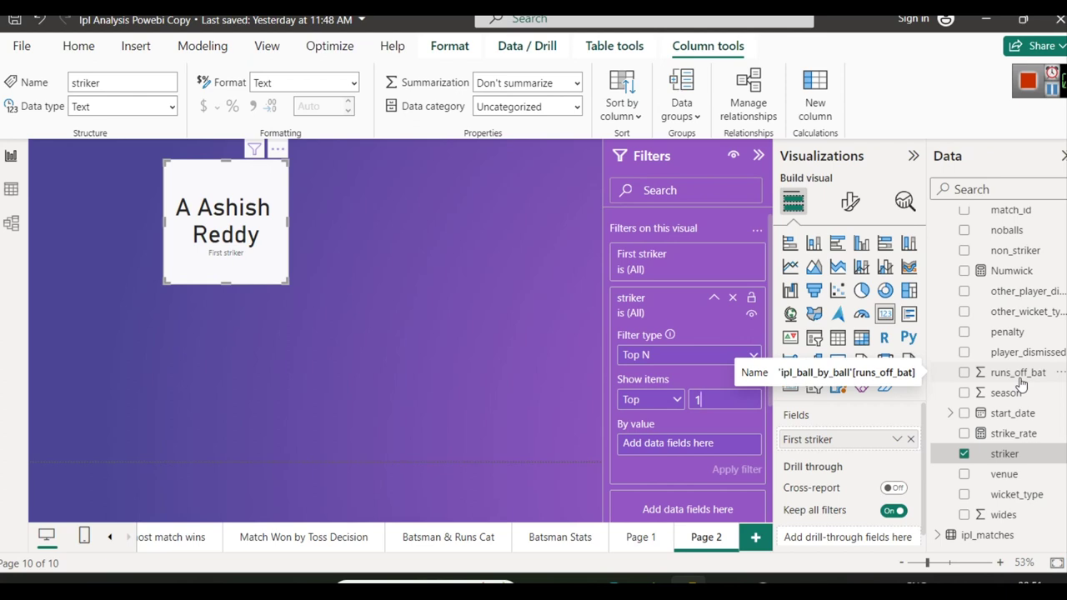
left_click_drag(1020, 379, 718, 450)
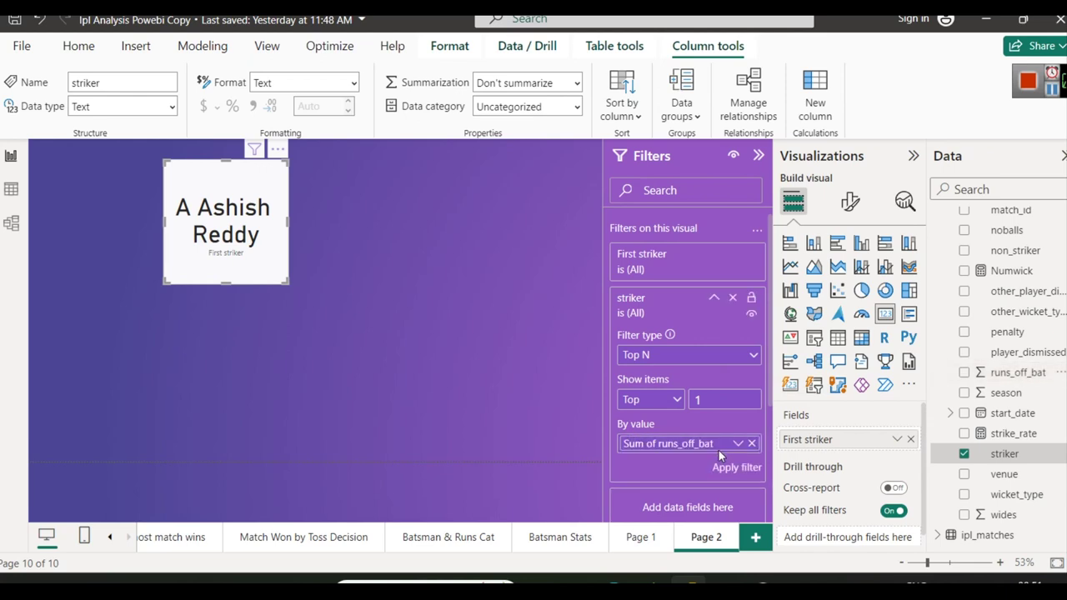
scroll(715, 395, "down", 1)
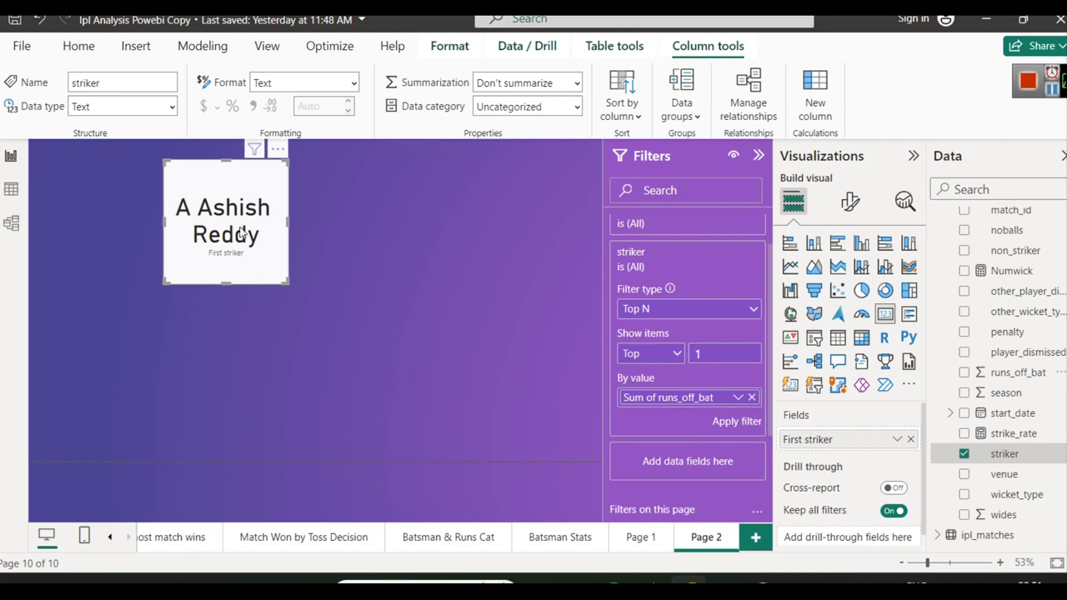
left_click(726, 423)
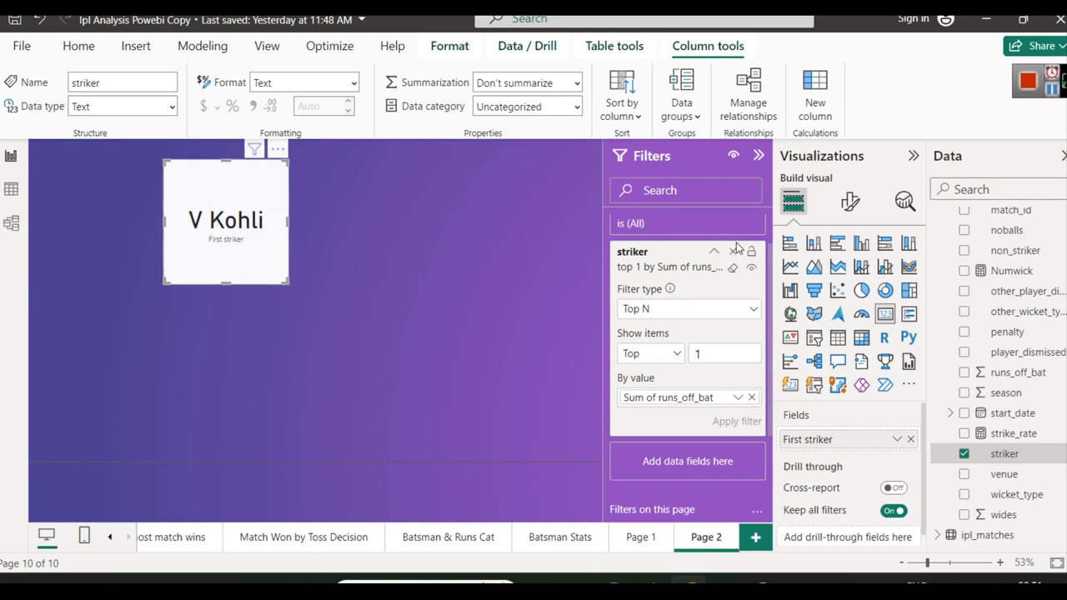
Make the card's callout value text white and turn off the category label
left_click(850, 203)
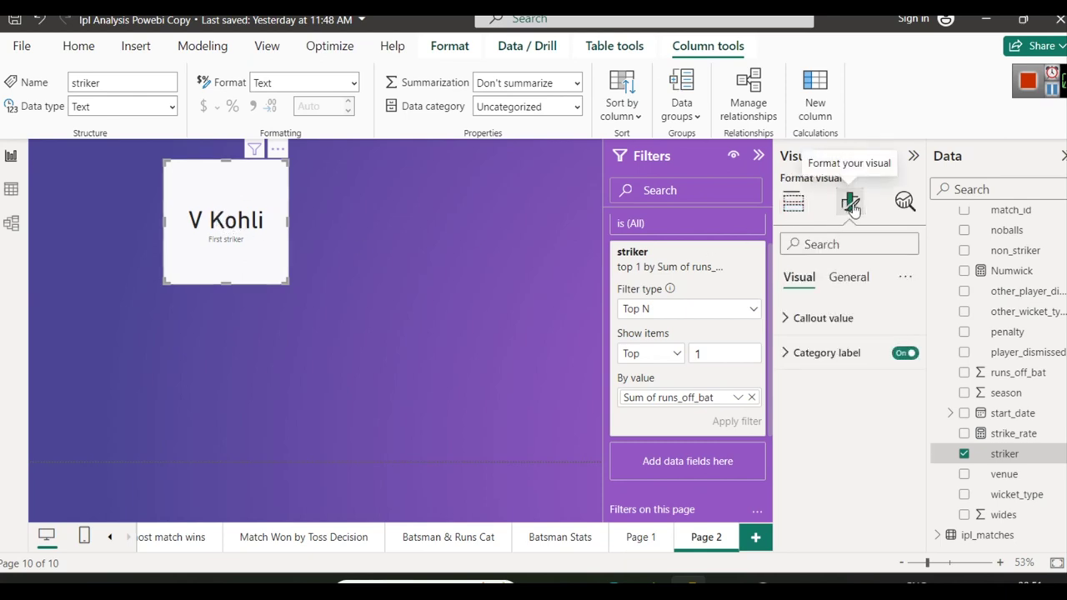
left_click(796, 325)
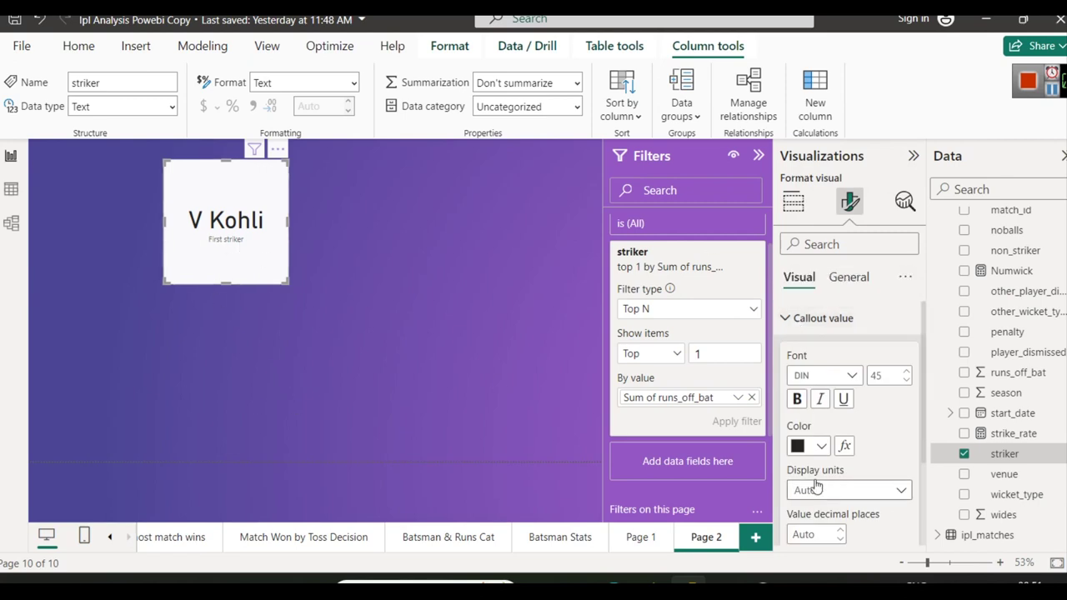
left_click(821, 446)
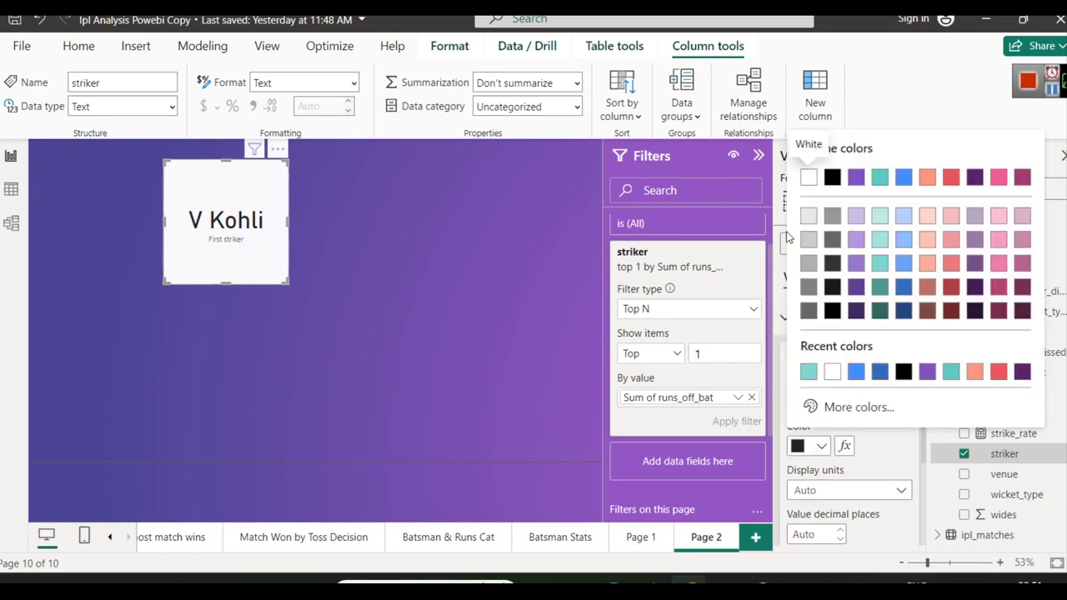
left_click(809, 177)
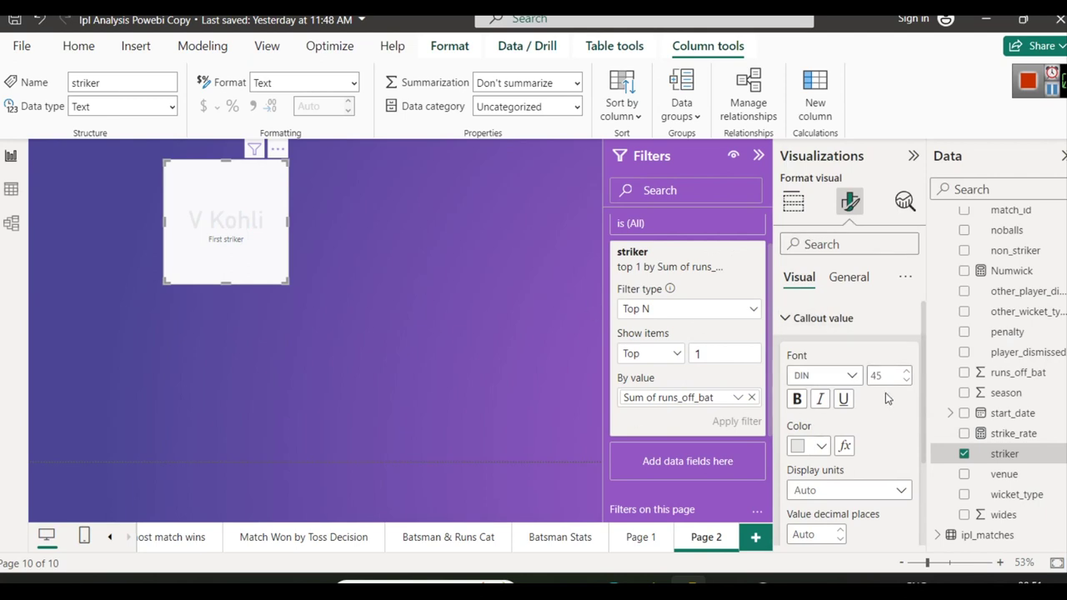
left_click(788, 321)
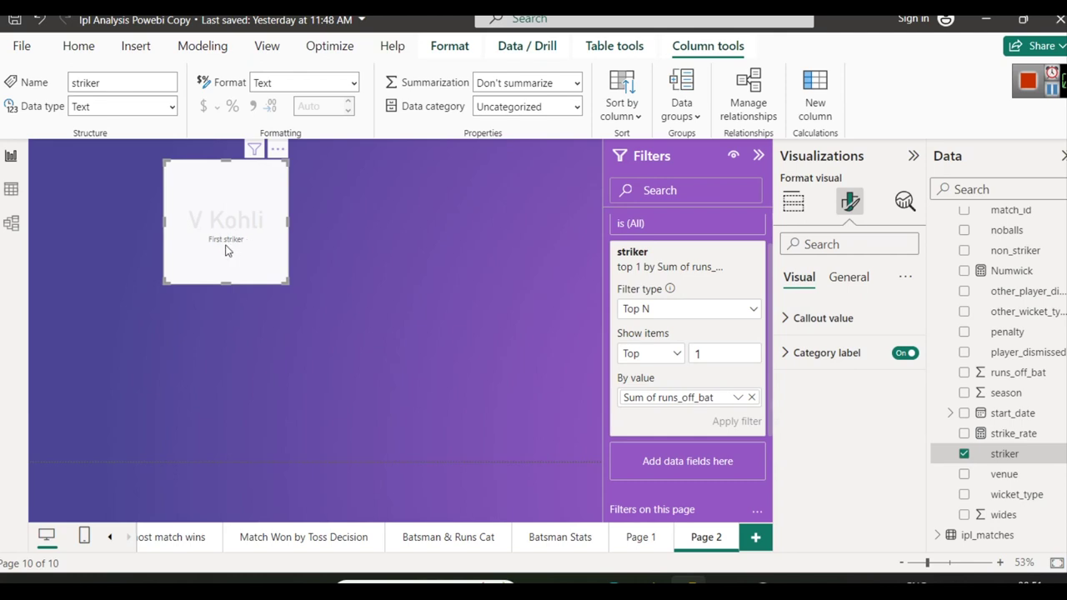
left_click(905, 353)
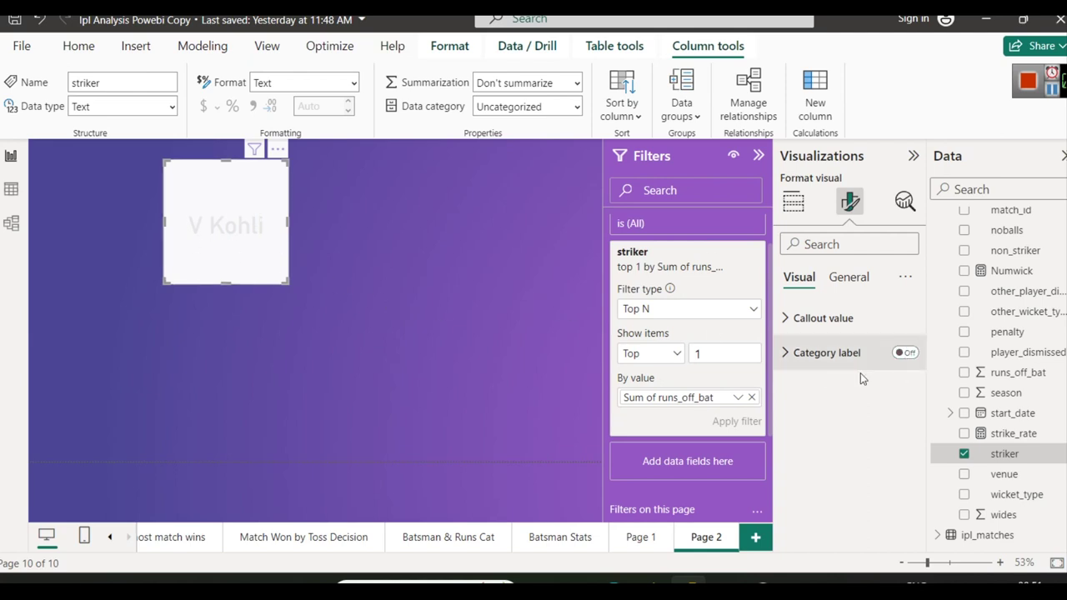
Give the card a purple background colour under General > Effects
left_click(855, 280)
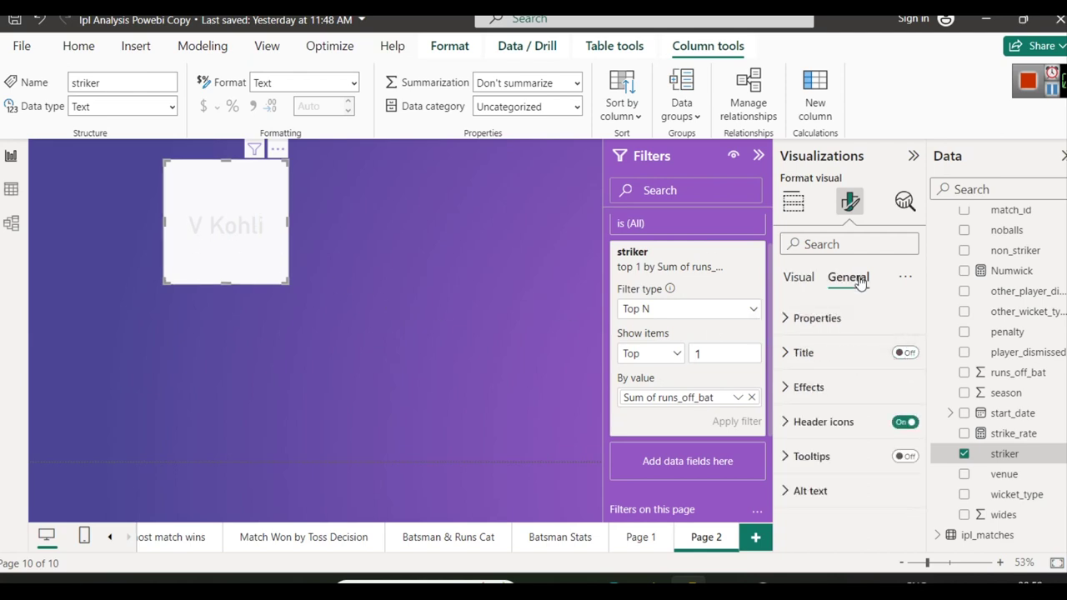
left_click(825, 385)
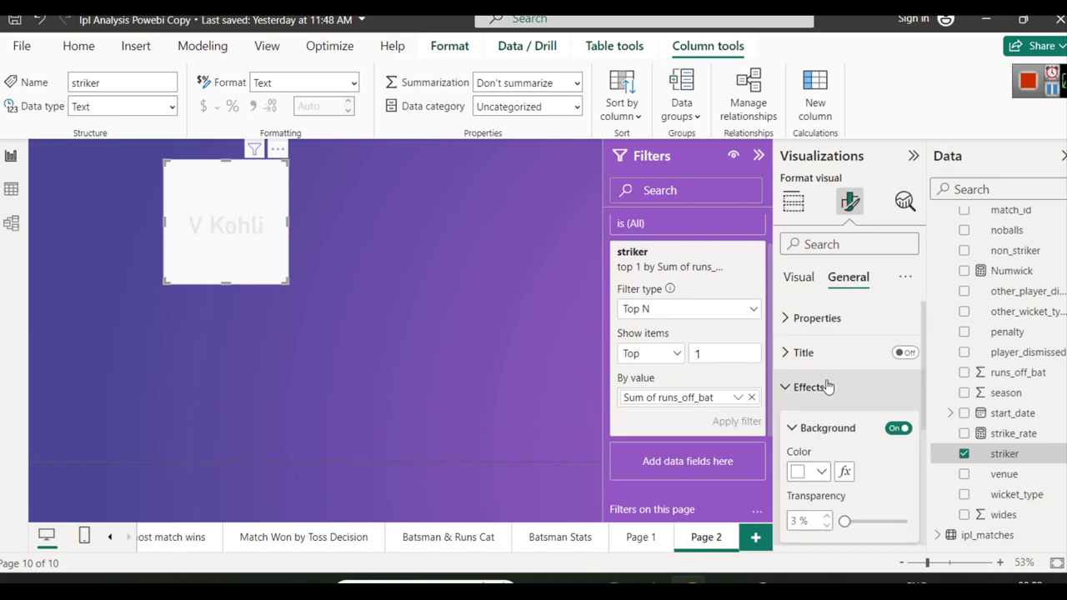
left_click(823, 474)
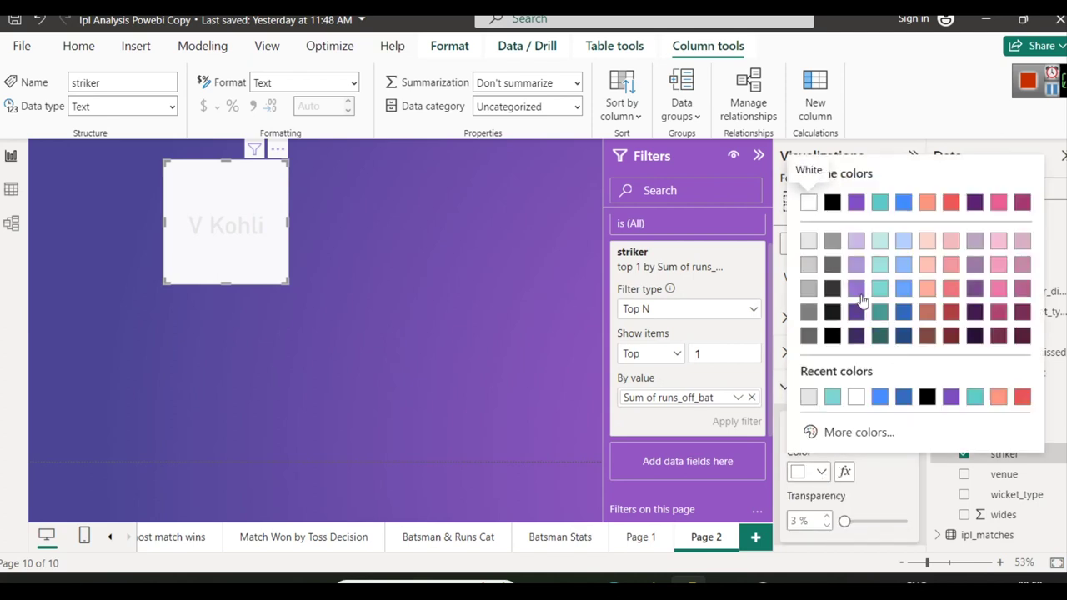
left_click(858, 264)
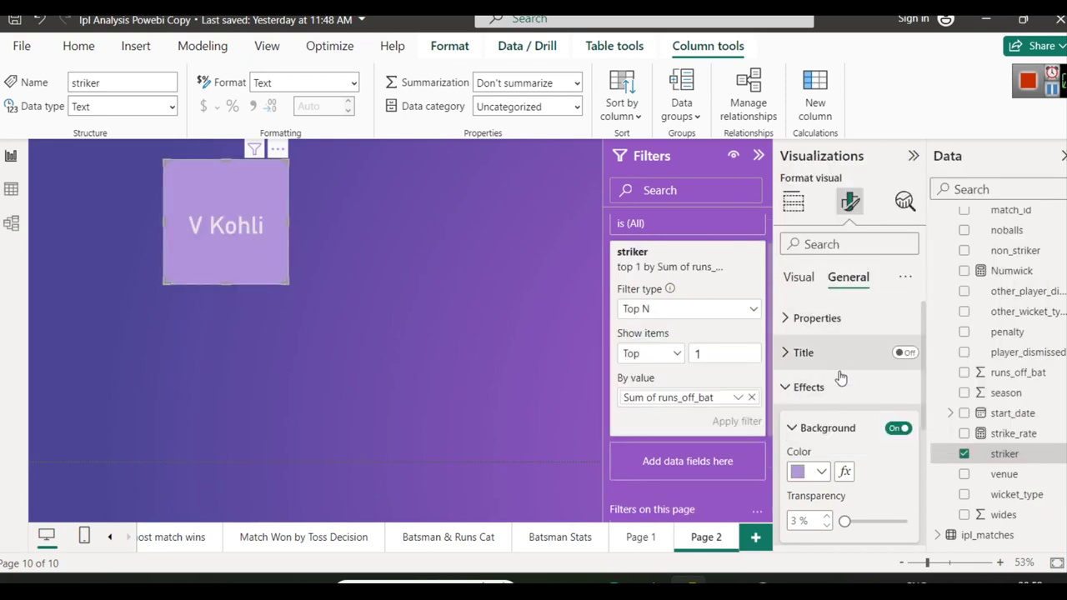
left_click(821, 471)
left_click(853, 298)
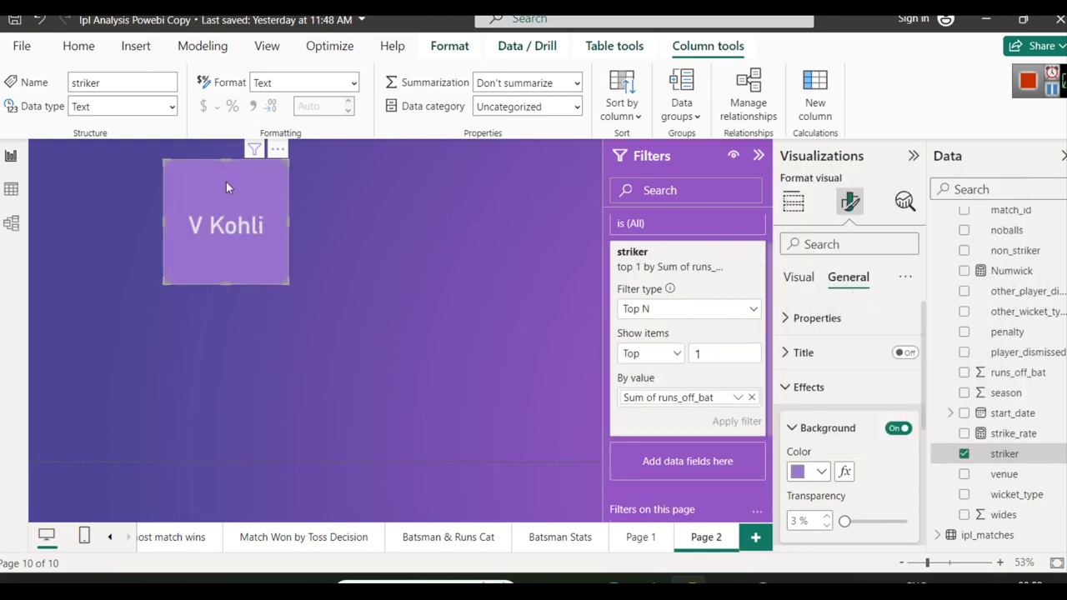
Drag the card's top edge down to make it shorter
left_click_drag(226, 160, 228, 234)
left_click(325, 290)
left_click(243, 264)
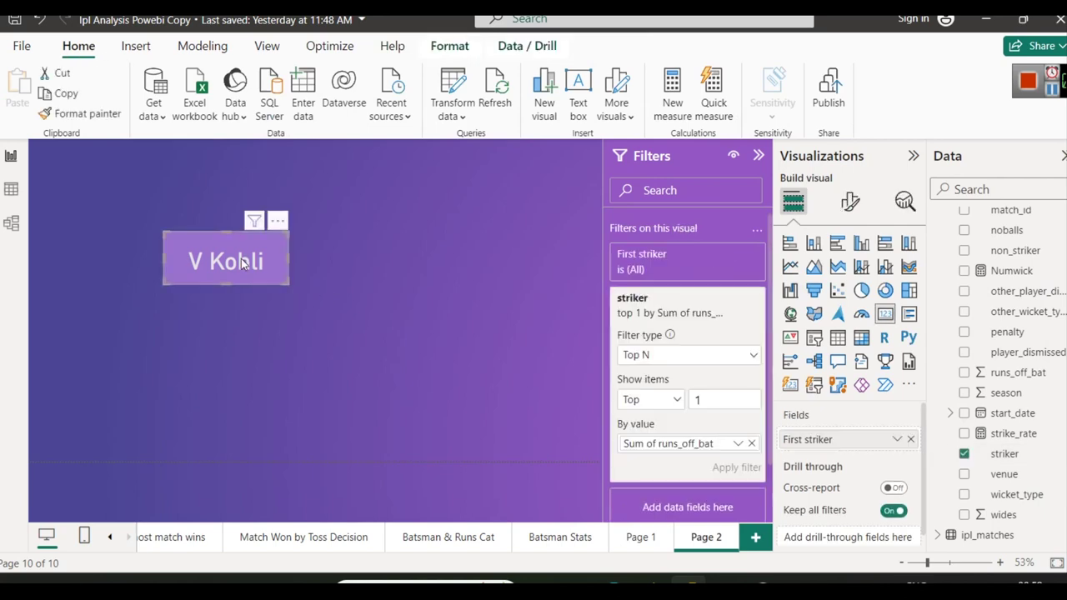
Copy the V Kohli card and paste it onto the IPL Dashboard page
right_click(243, 264)
left_click(236, 246)
key("ctrl+c")
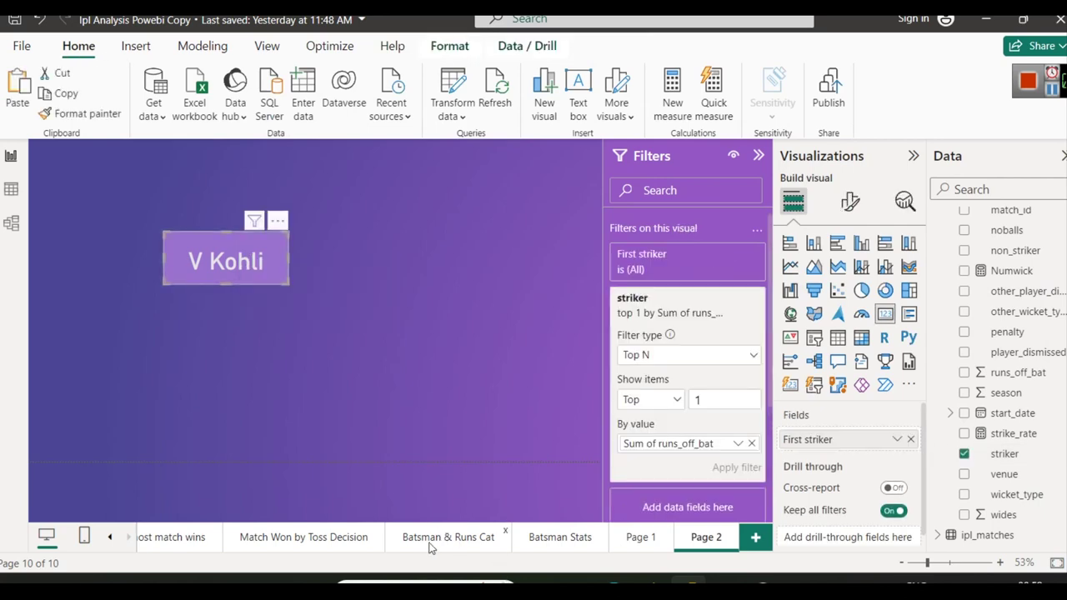
left_click(114, 538)
left_click(171, 538)
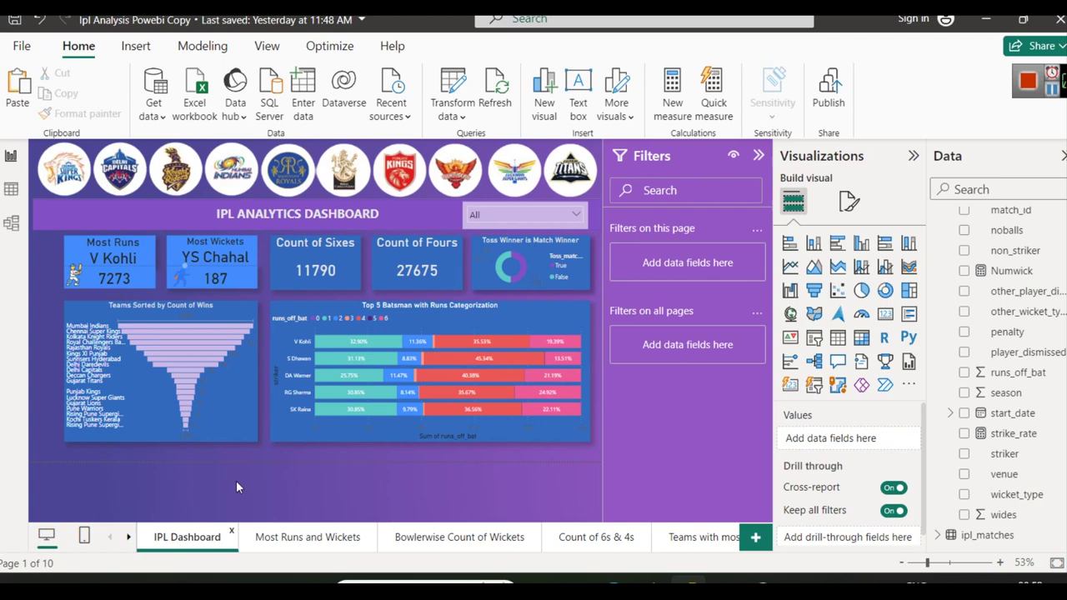
key("ctrl+v")
Place the pasted card over the Most Runs card, undoing an accidental narrowing
left_click_drag(234, 263, 156, 265)
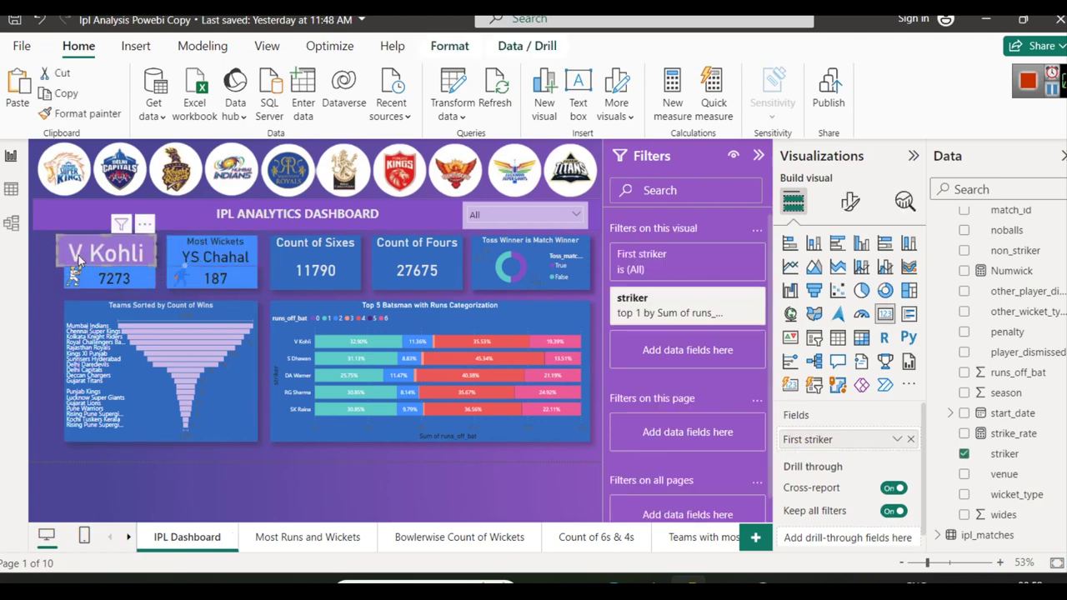
left_click_drag(57, 250, 64, 248)
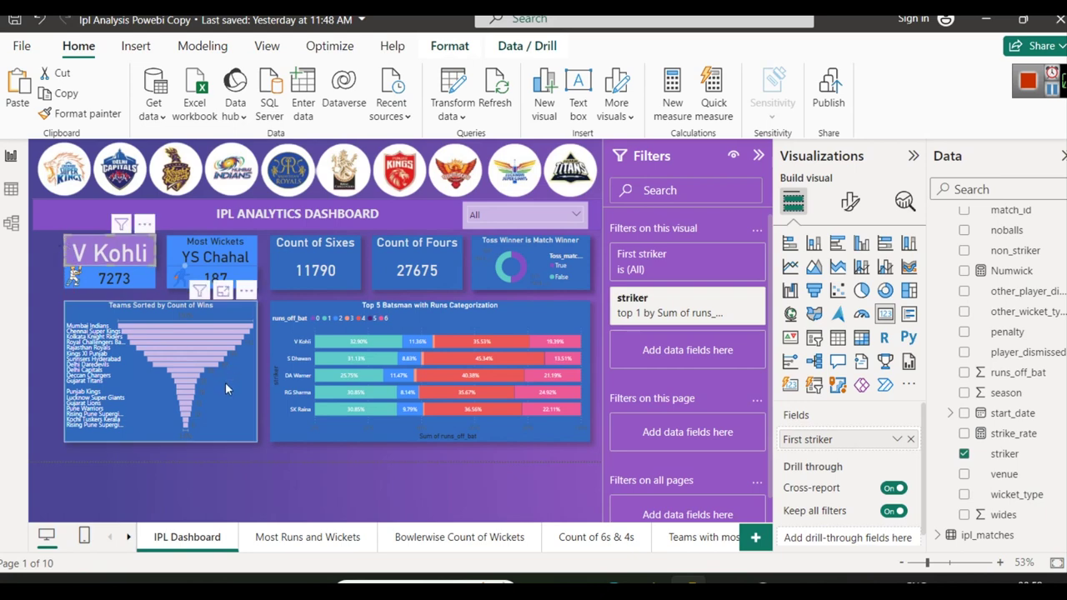
left_click(333, 494)
key("ctrl+z")
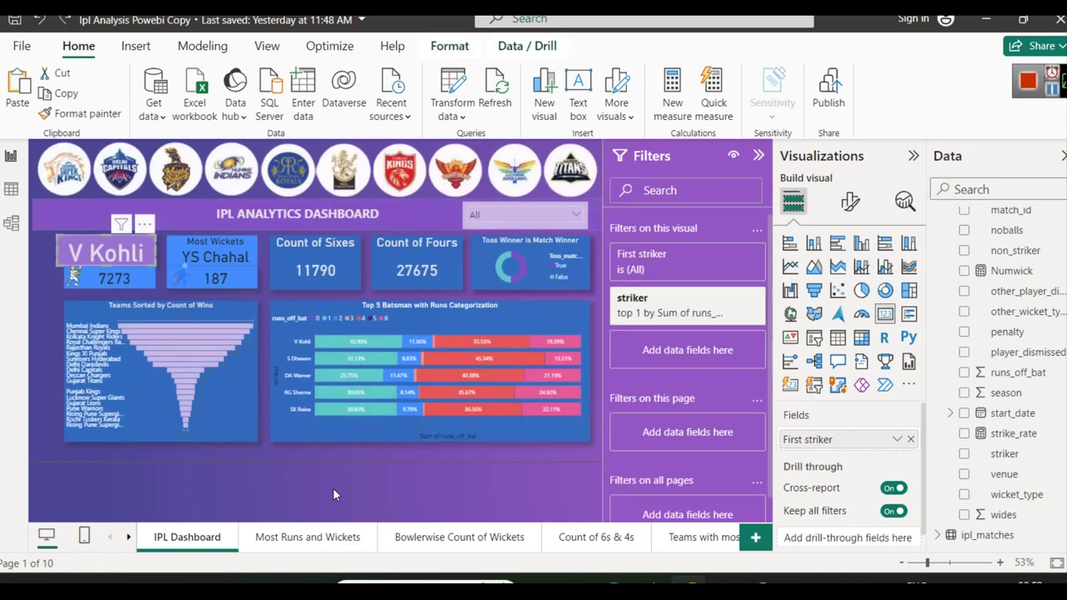
left_click(253, 477)
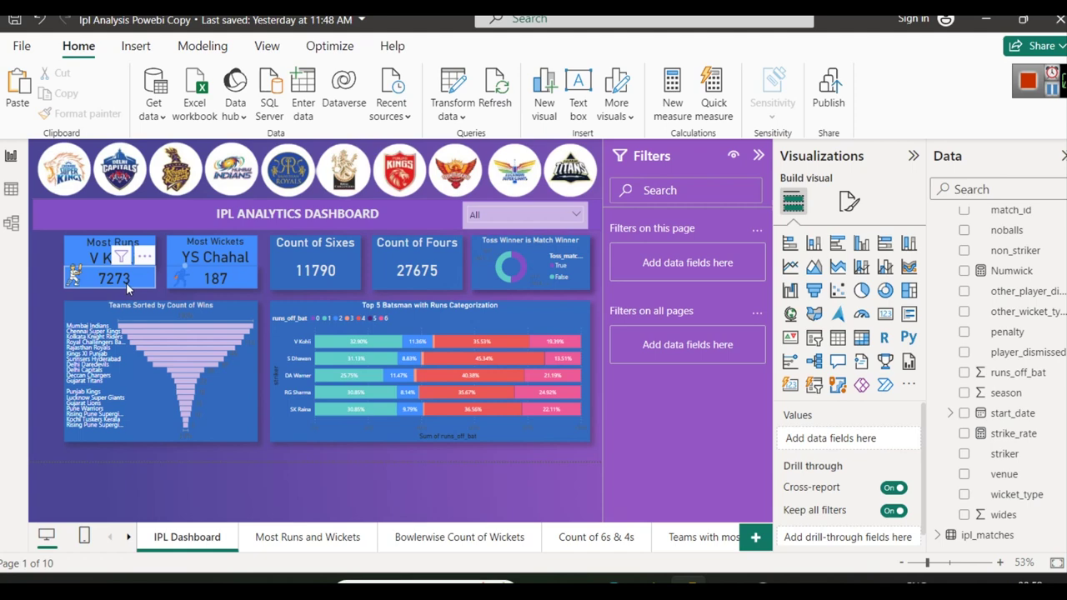
Delete the empty Page 1 and confirm the deletion
left_click(128, 538)
left_click(129, 538)
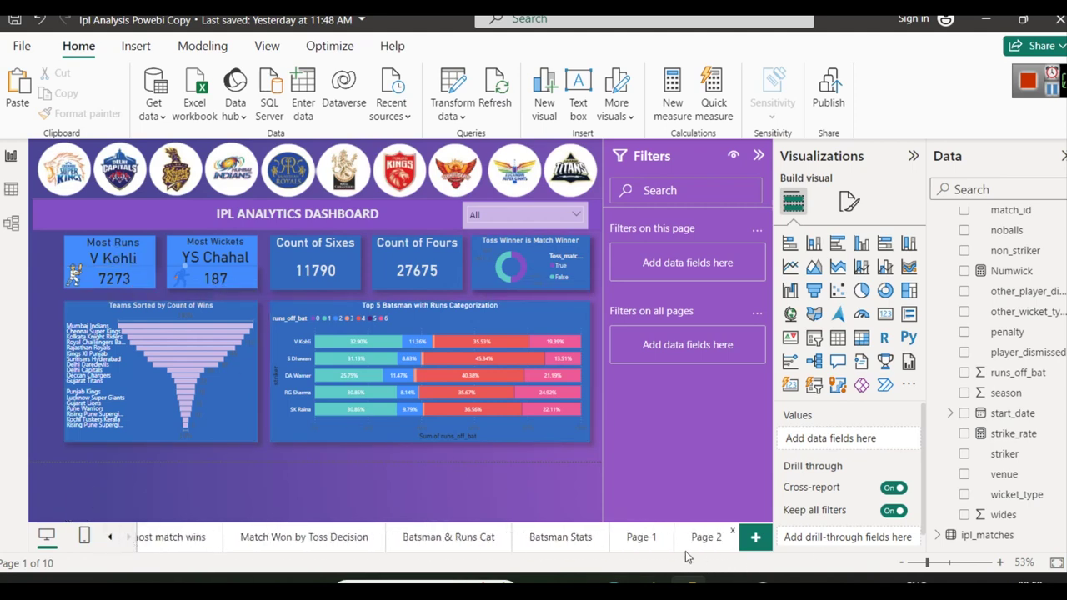
left_click(639, 538)
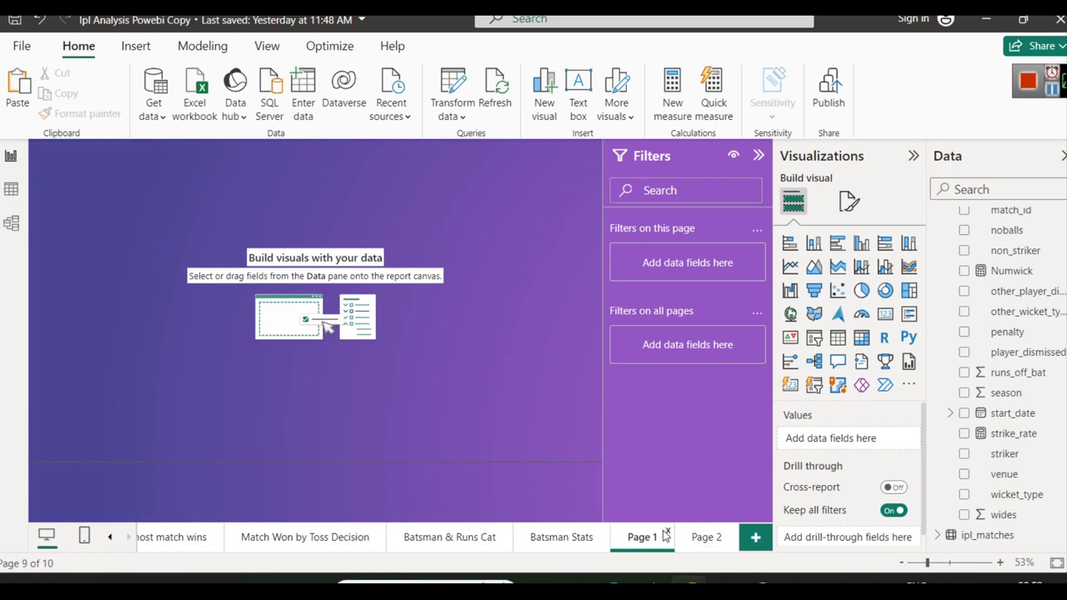
left_click(666, 533)
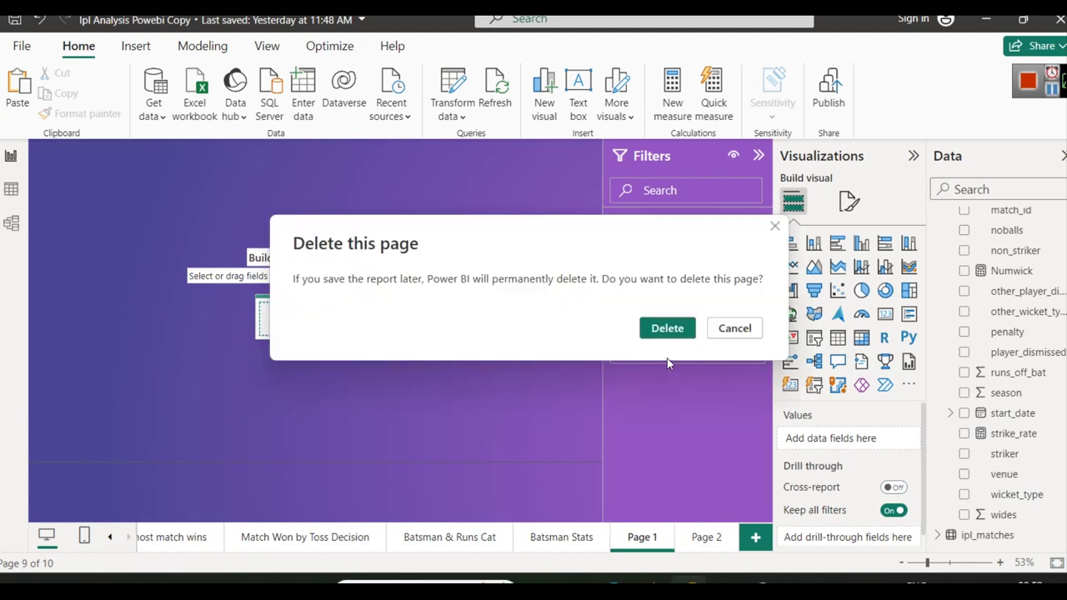
left_click(668, 327)
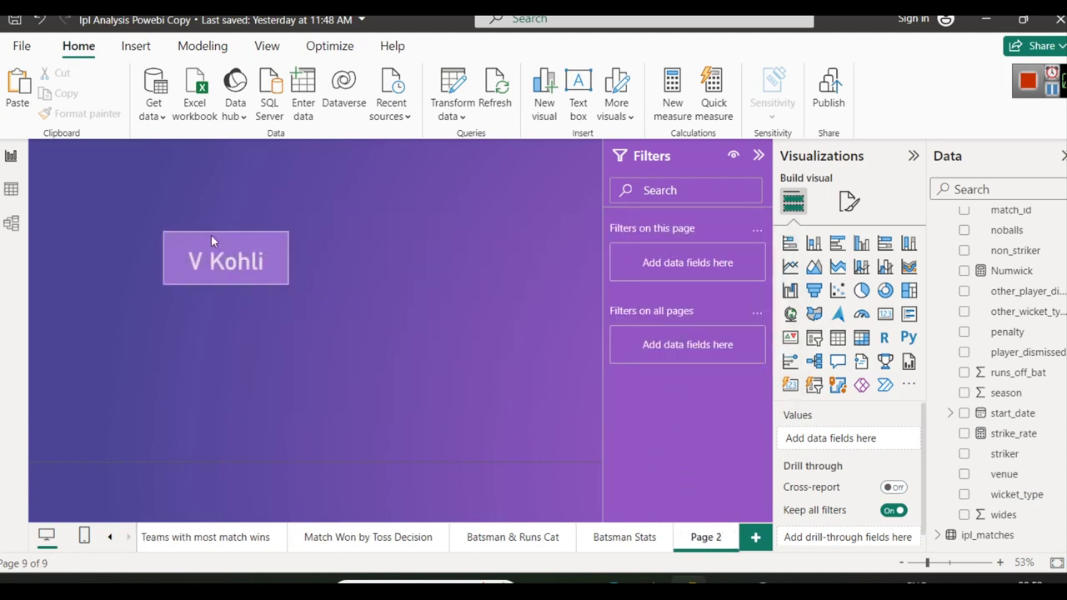
mouse_move(214, 244)
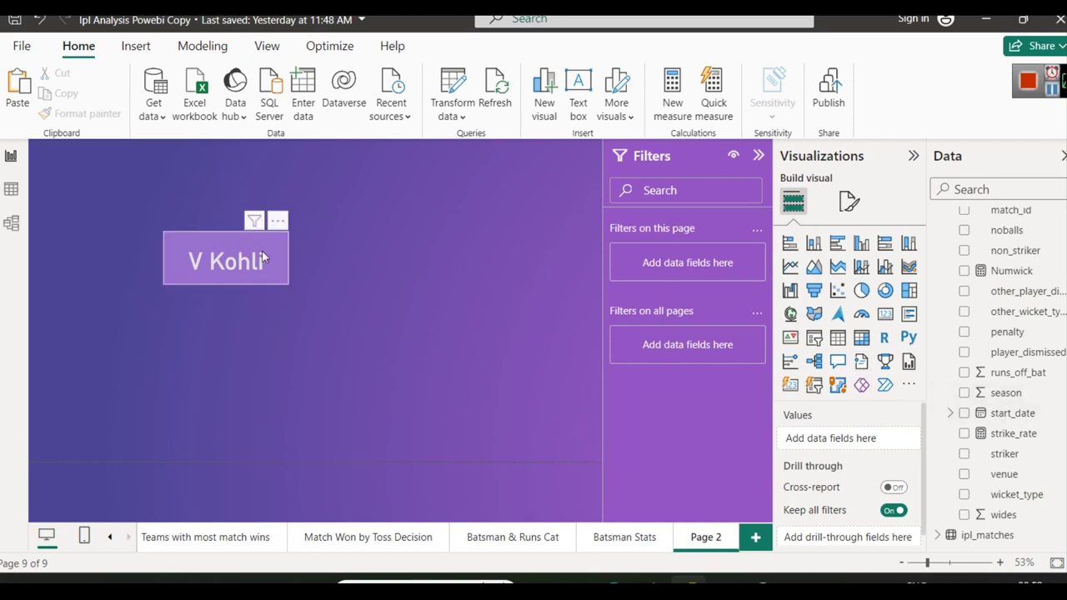
left_click(887, 314)
left_click_drag(170, 301, 231, 334)
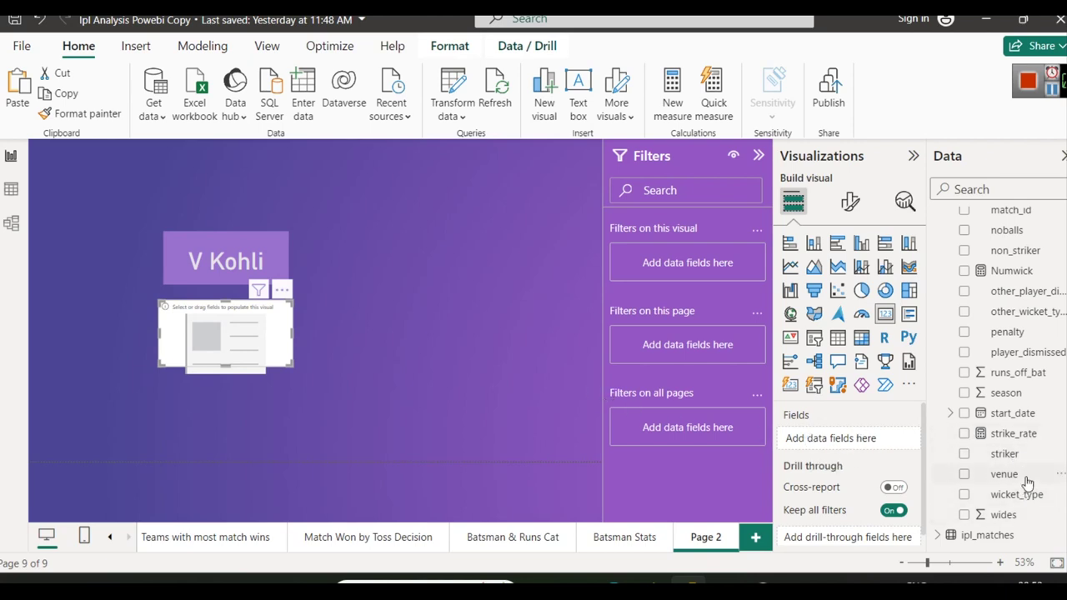
left_click_drag(1021, 373, 833, 439)
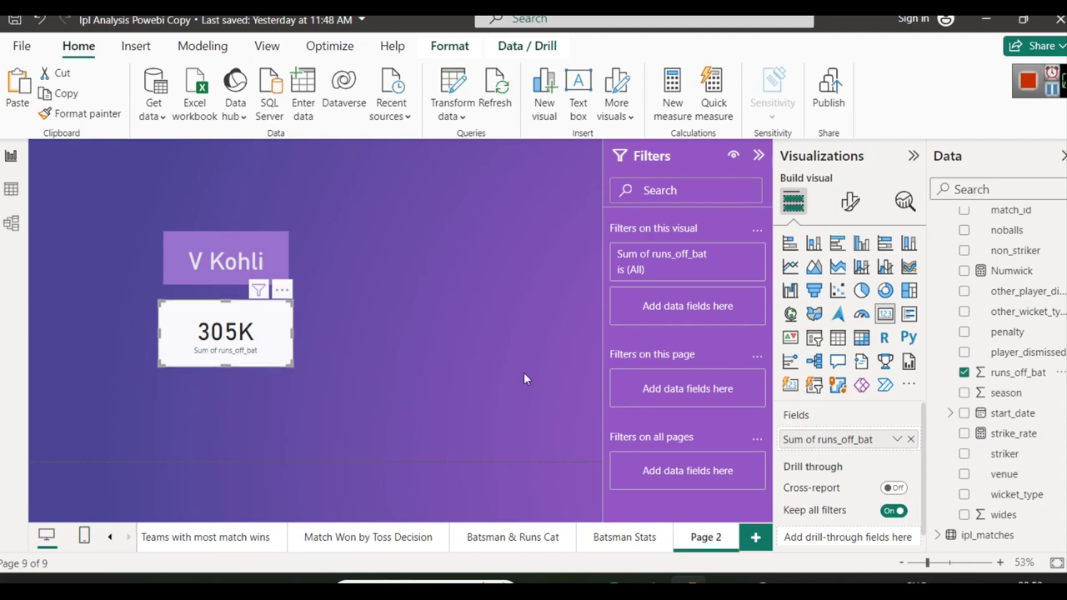
left_click(213, 254)
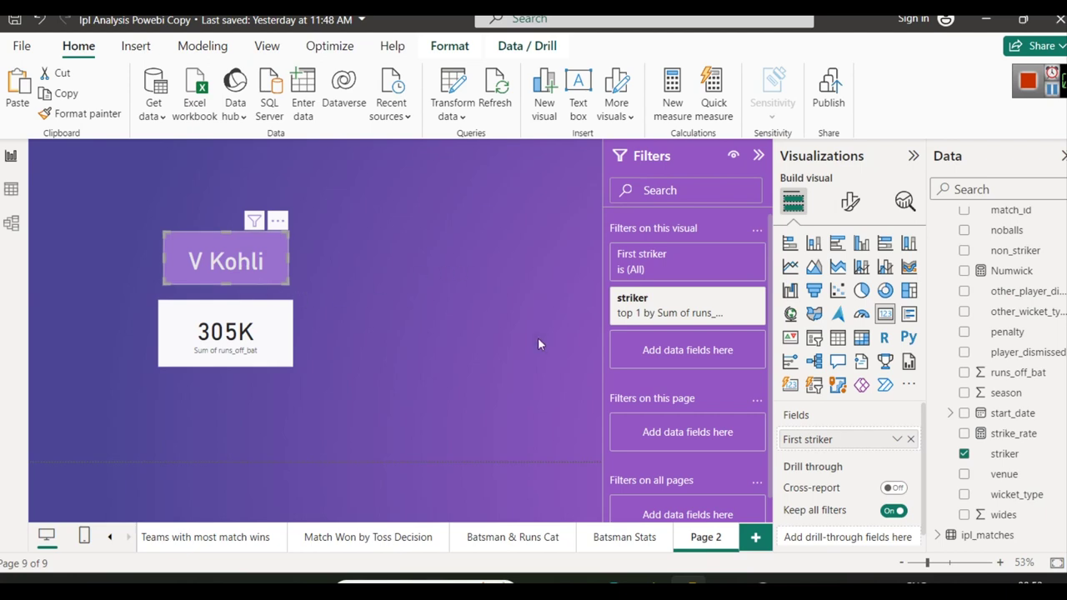
left_click(213, 327)
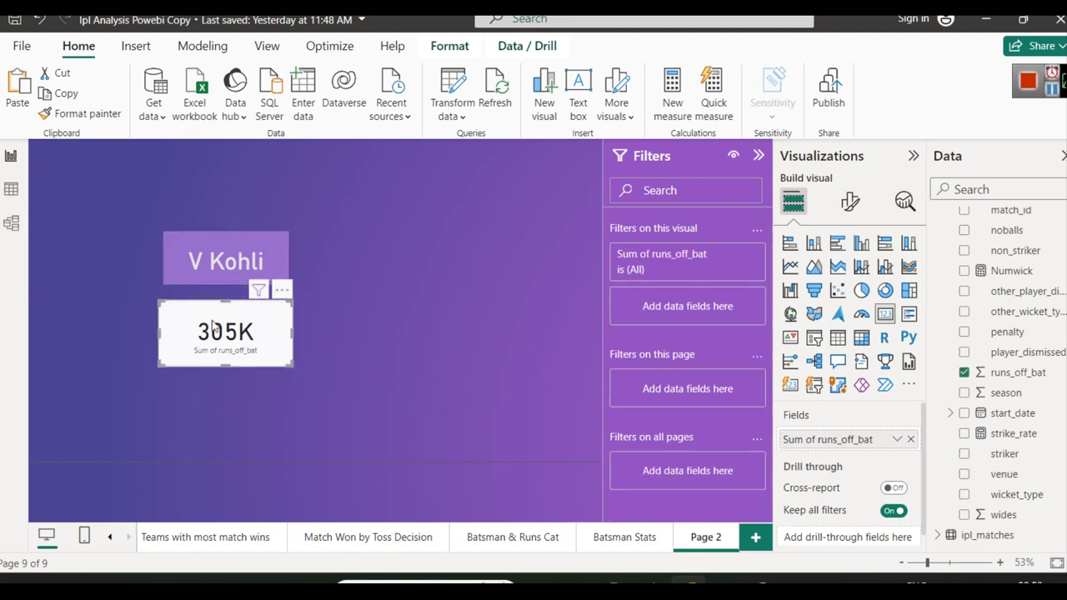
left_click(214, 265)
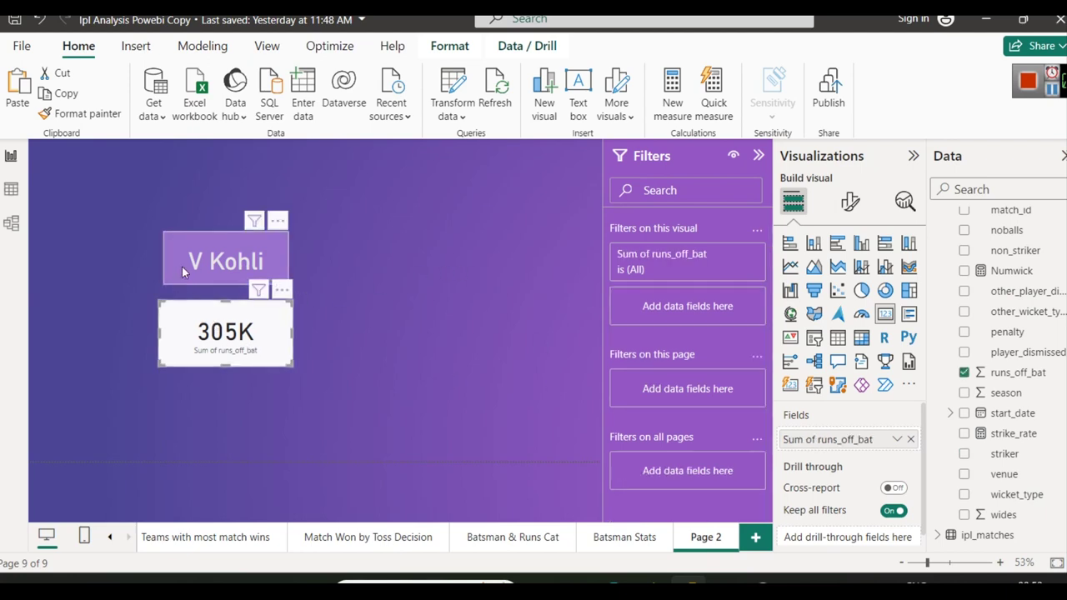
left_click(212, 338)
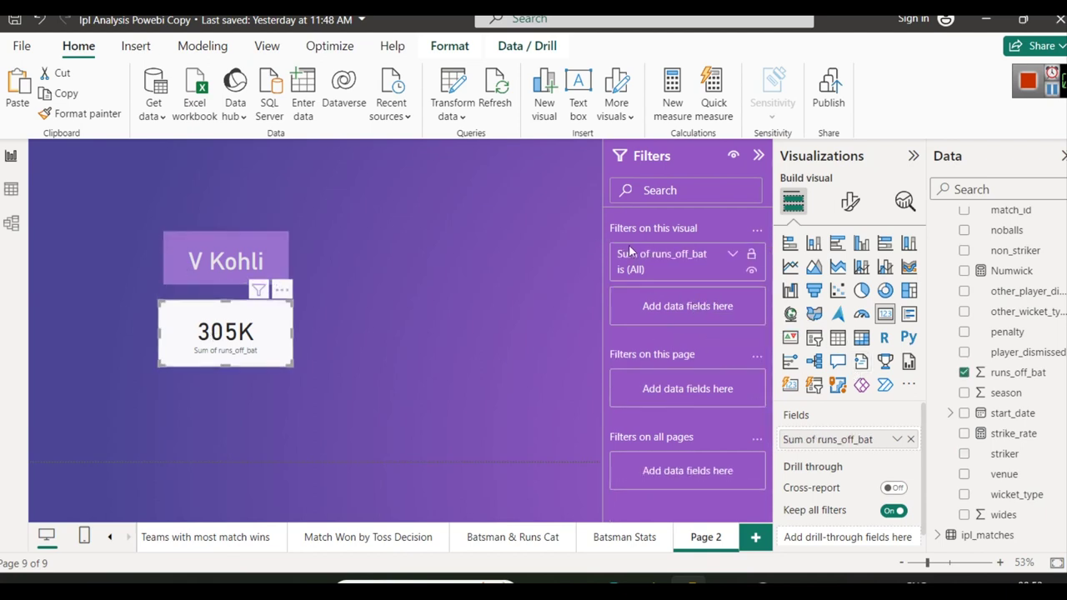
Add a Top 1 striker filter by Sum of runs_off_bat to the runs card, showing 7273
mouse_move(670, 271)
left_click_drag(1000, 453, 665, 306)
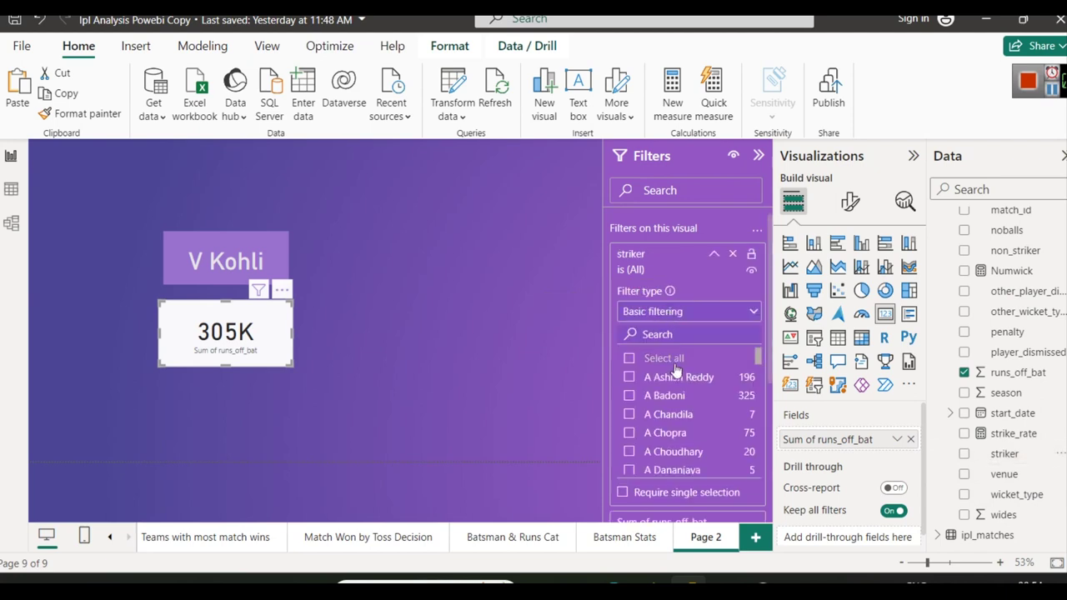
left_click(685, 312)
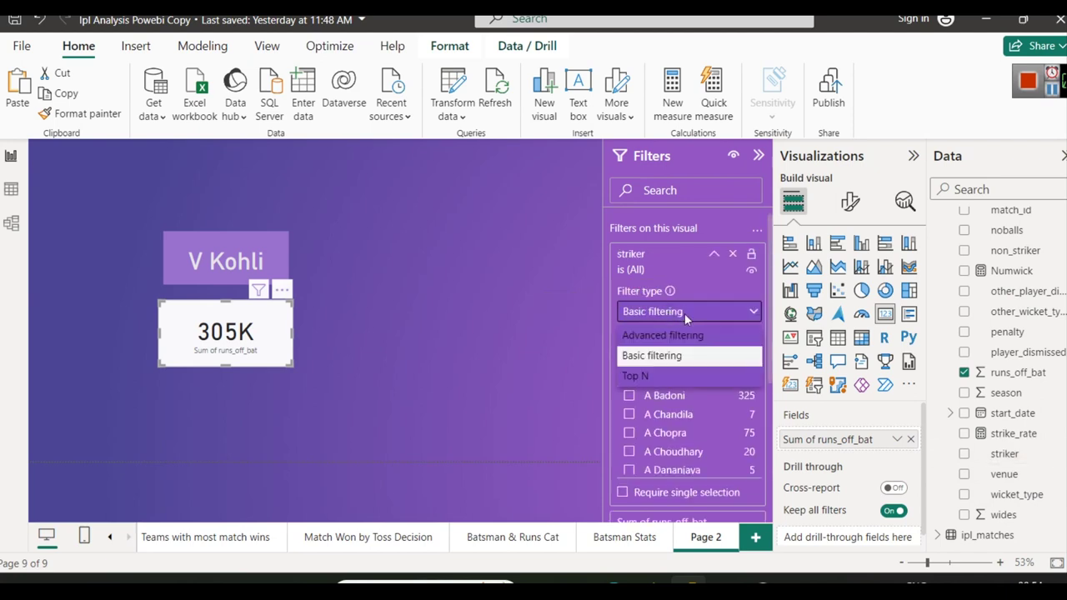
left_click(661, 376)
left_click(723, 357)
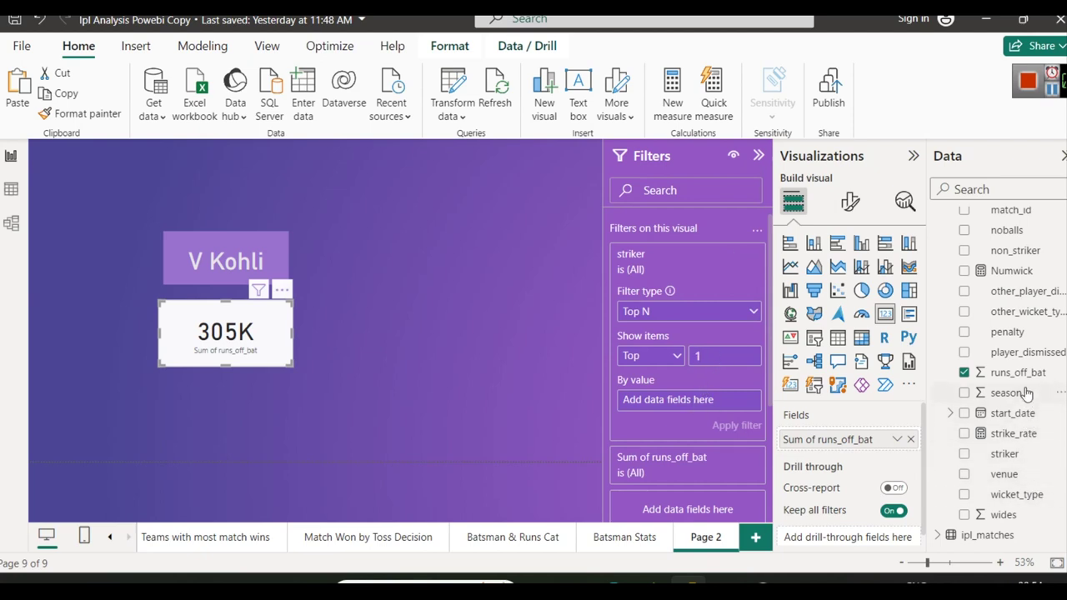
left_click_drag(1019, 373, 710, 402)
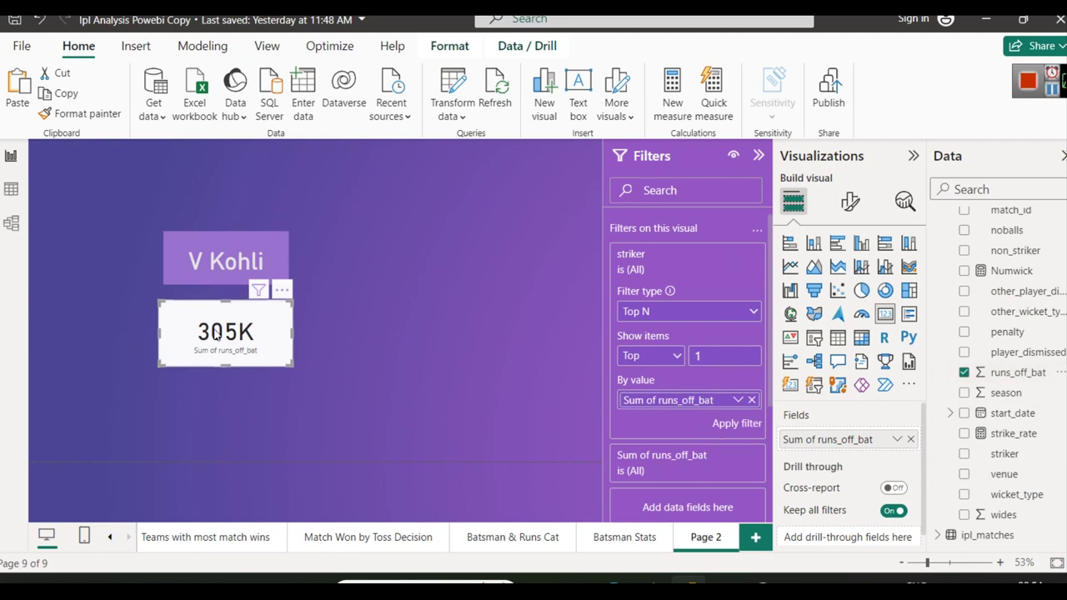
left_click(727, 424)
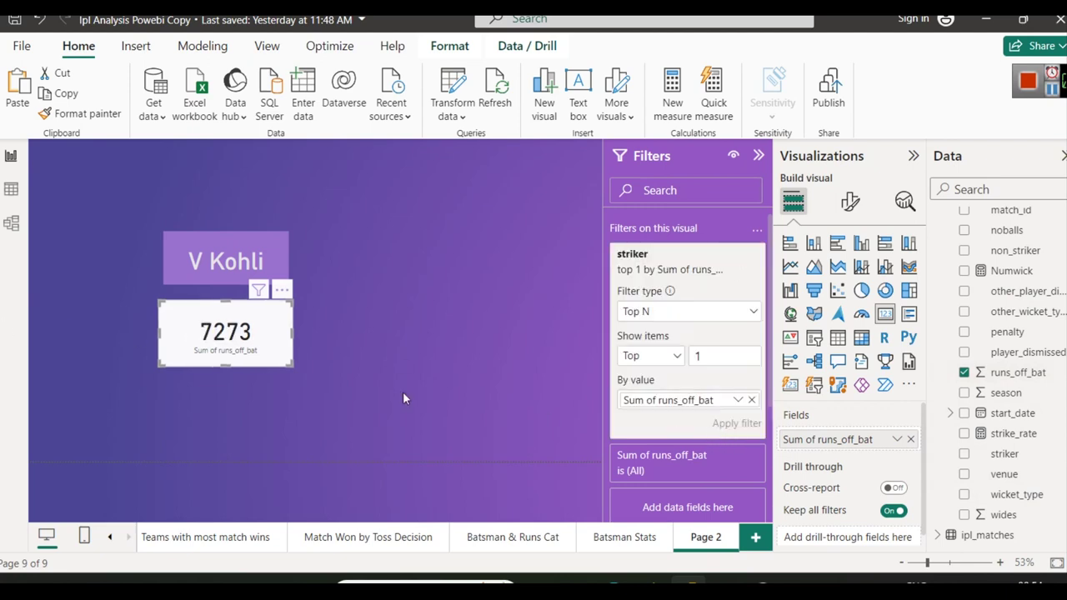
Select the runs card and bring up its formatting options
left_click(359, 332)
left_click(274, 335)
left_click(862, 210)
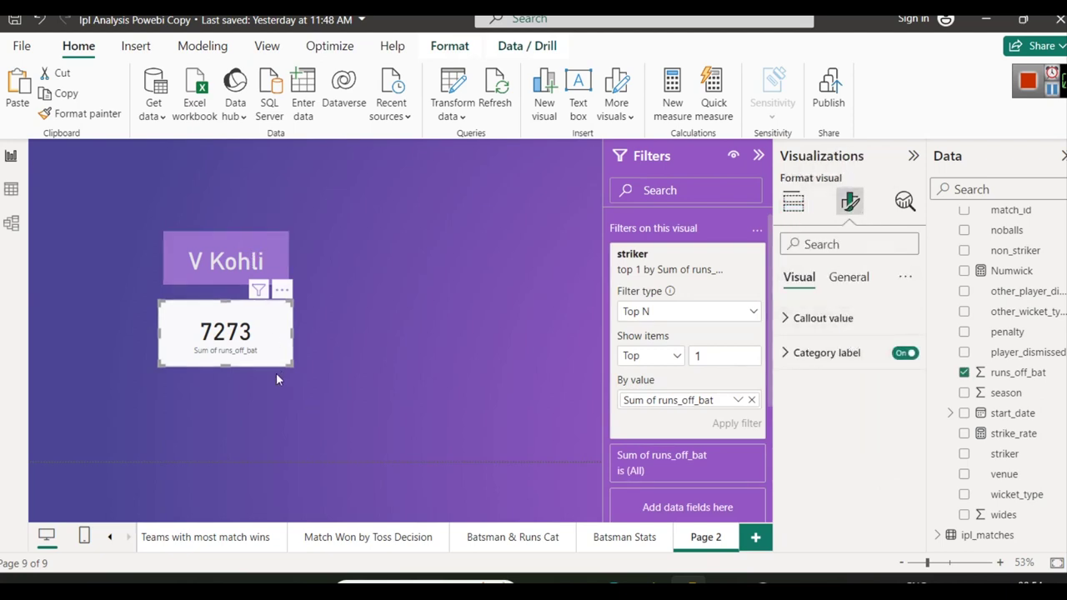
Make the 7273 card's callout value light grey
left_click(822, 317)
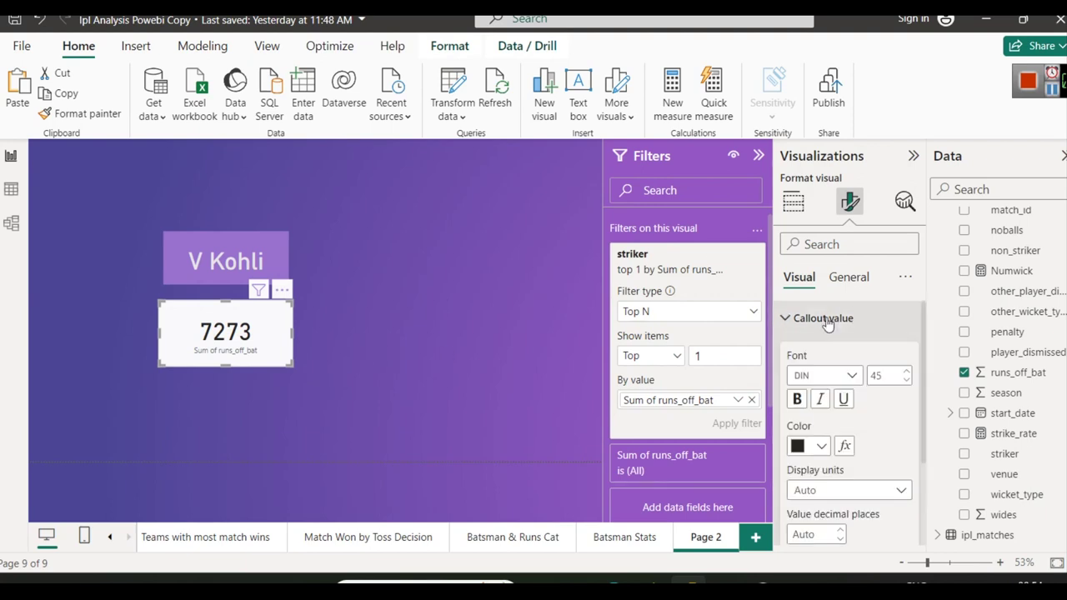
left_click(819, 445)
left_click(814, 240)
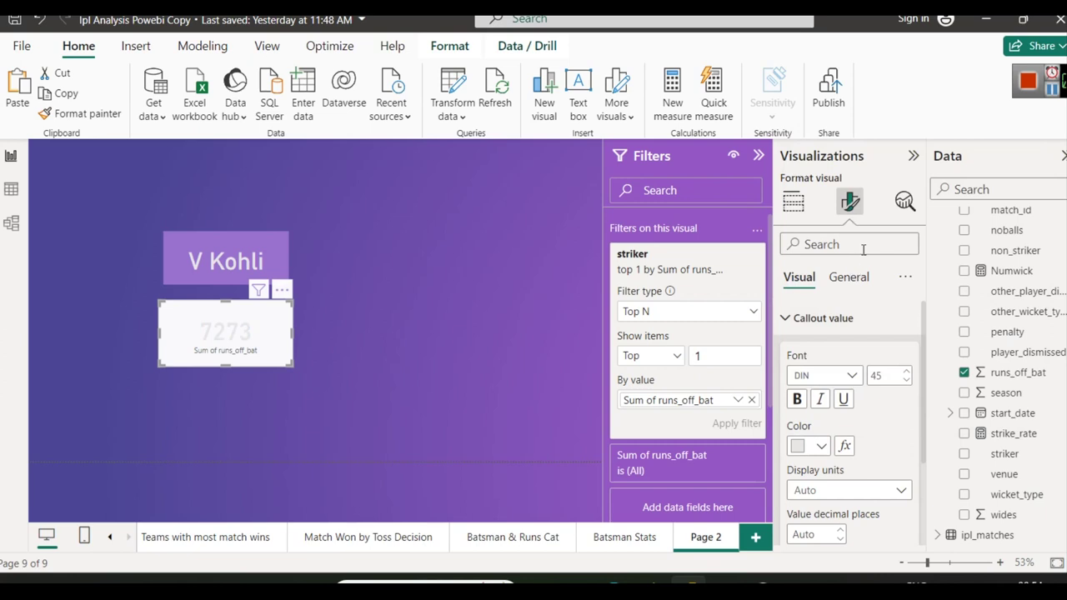
Give the 7273 card a light purple background
left_click(850, 278)
left_click(821, 472)
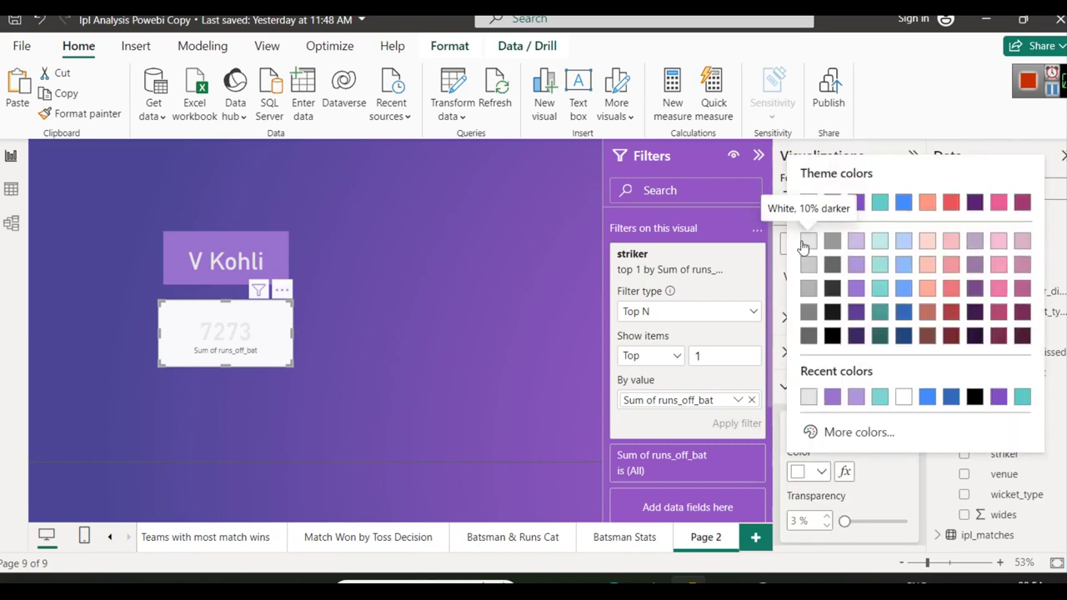
left_click(858, 312)
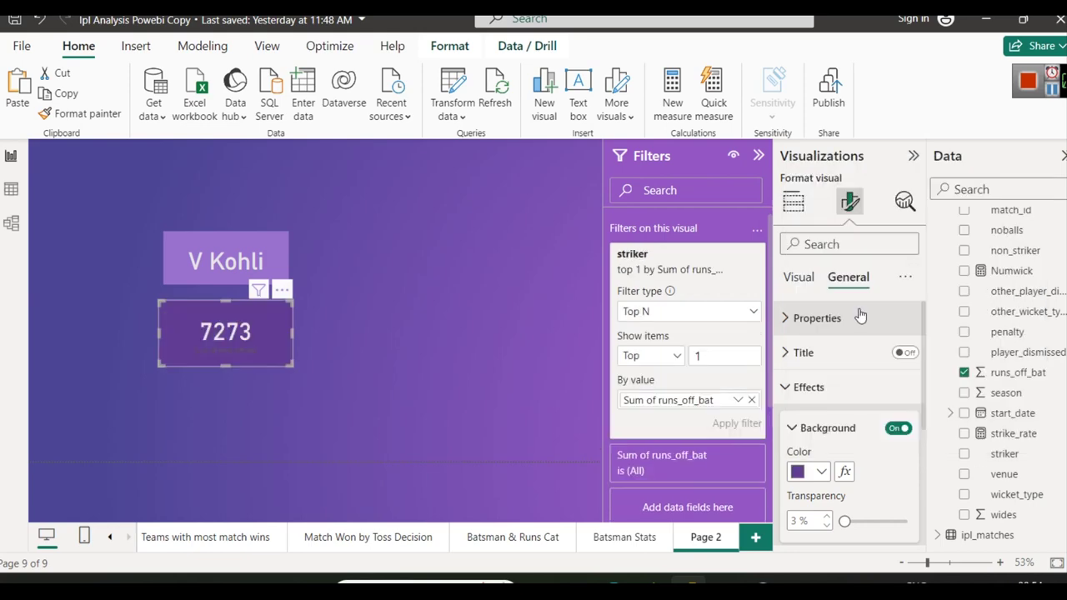
left_click(831, 481)
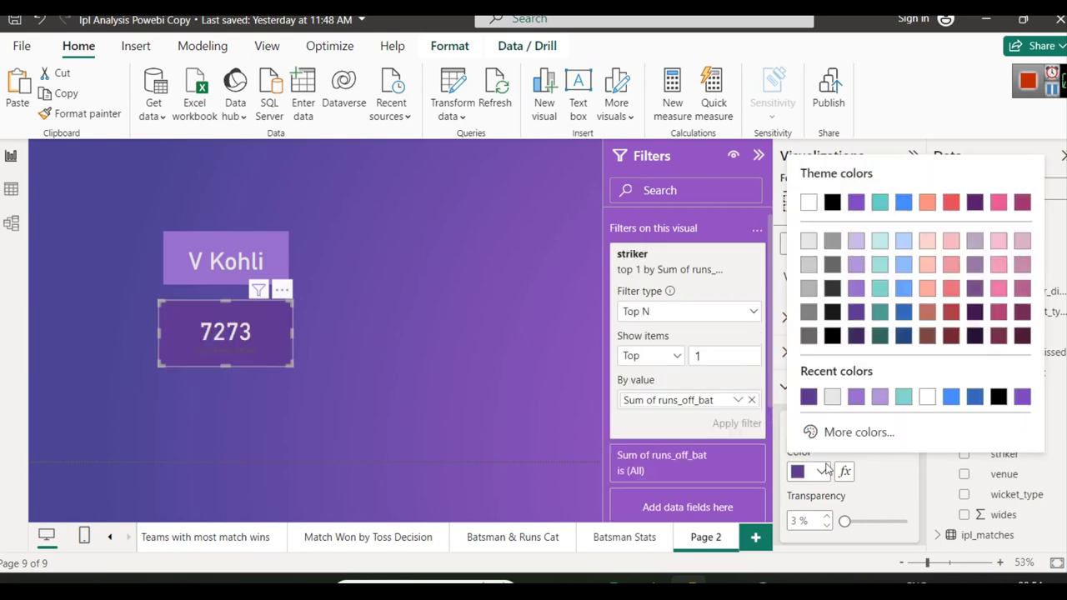
left_click(858, 302)
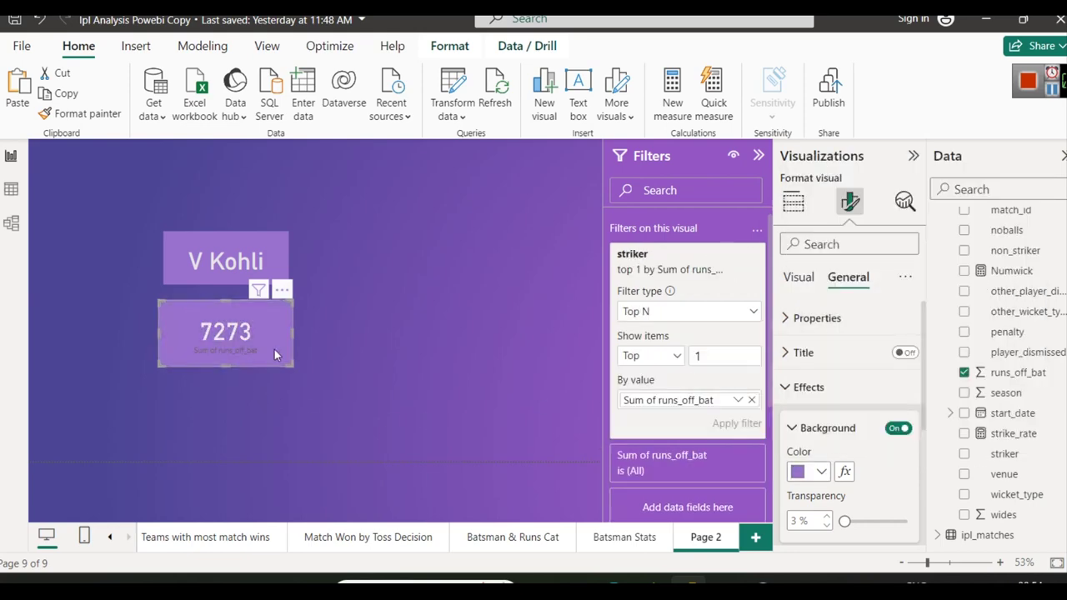
Hide the Sum of runs_off_bat category label and nudge the card slightly upward
left_click(799, 277)
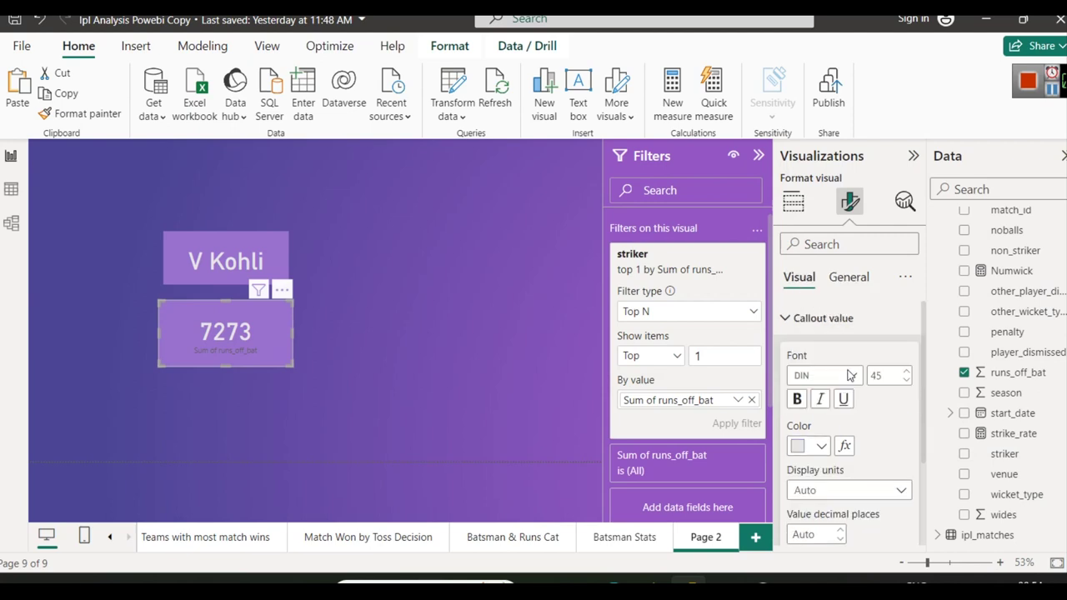
left_click(818, 319)
left_click(907, 353)
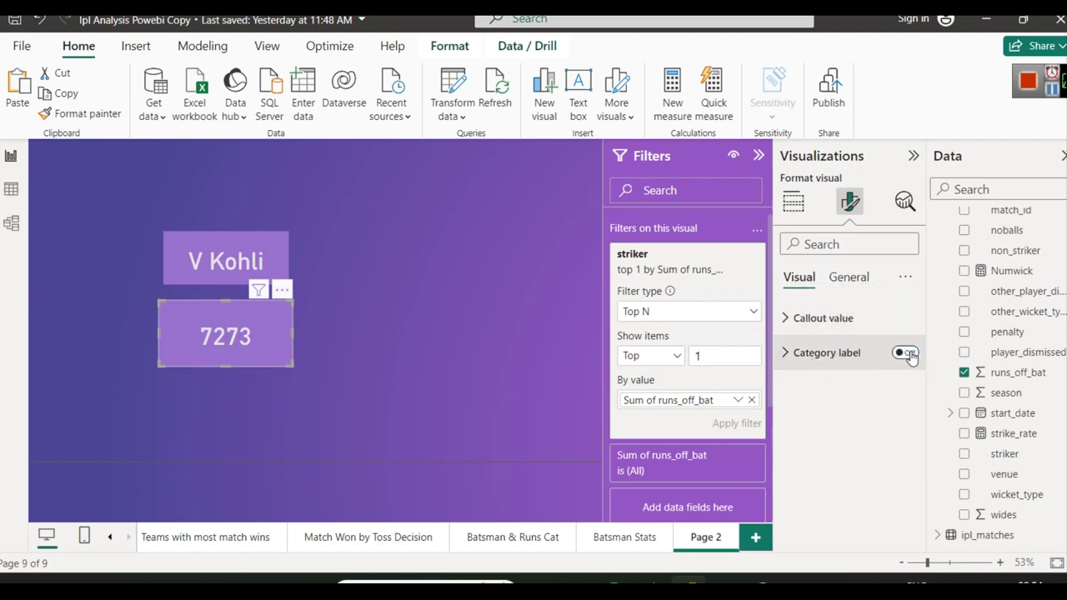
left_click_drag(256, 340, 260, 328)
Shrink the 7273 card narrower and shorter to match the V Kohli card
left_click(296, 352)
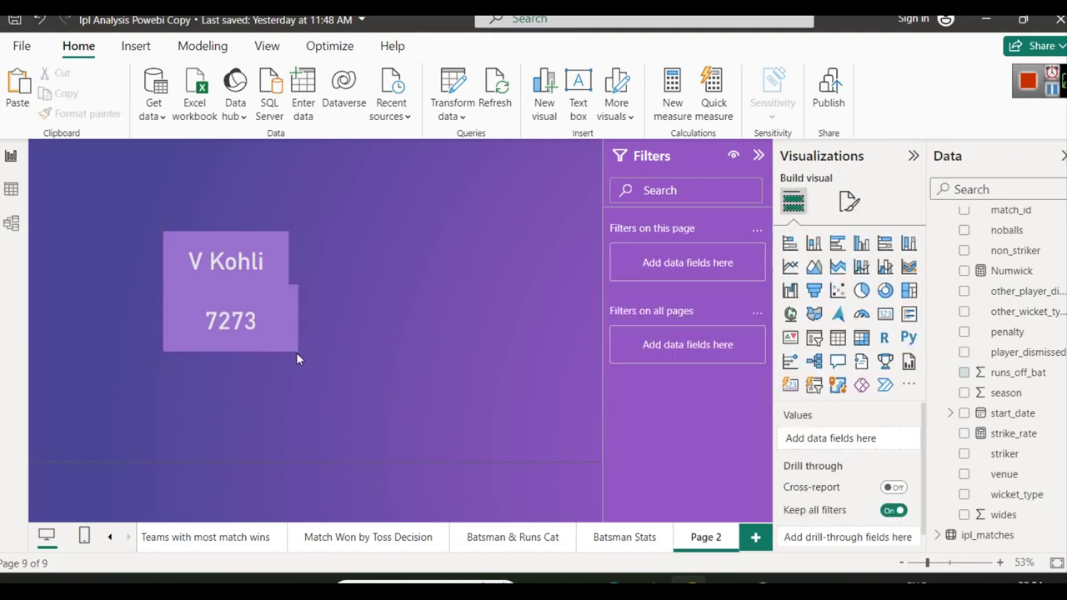
left_click(297, 327)
left_click_drag(298, 319, 290, 319)
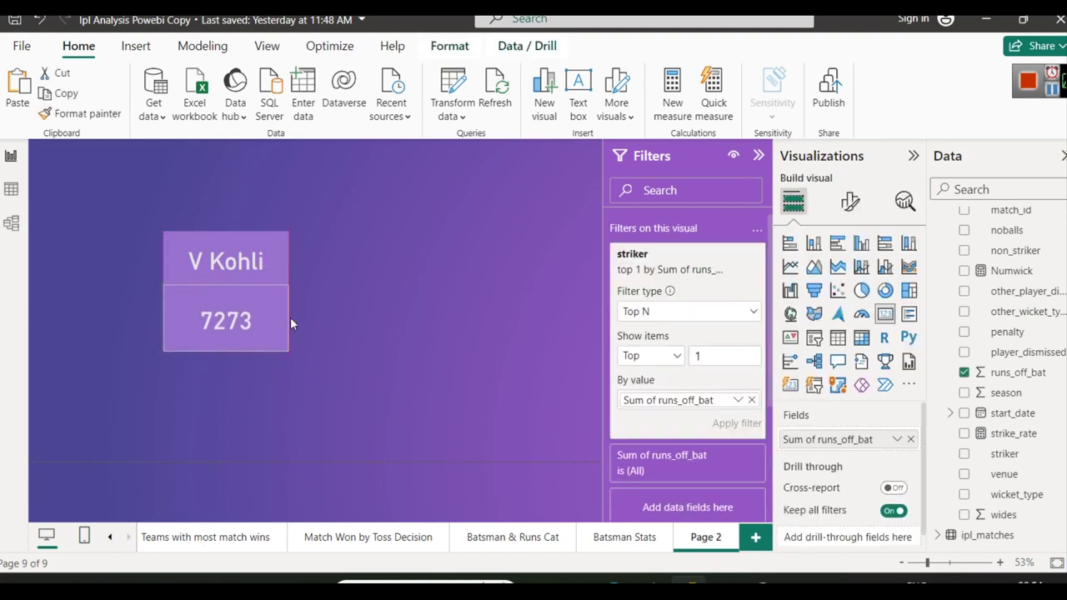
left_click_drag(226, 349, 227, 324)
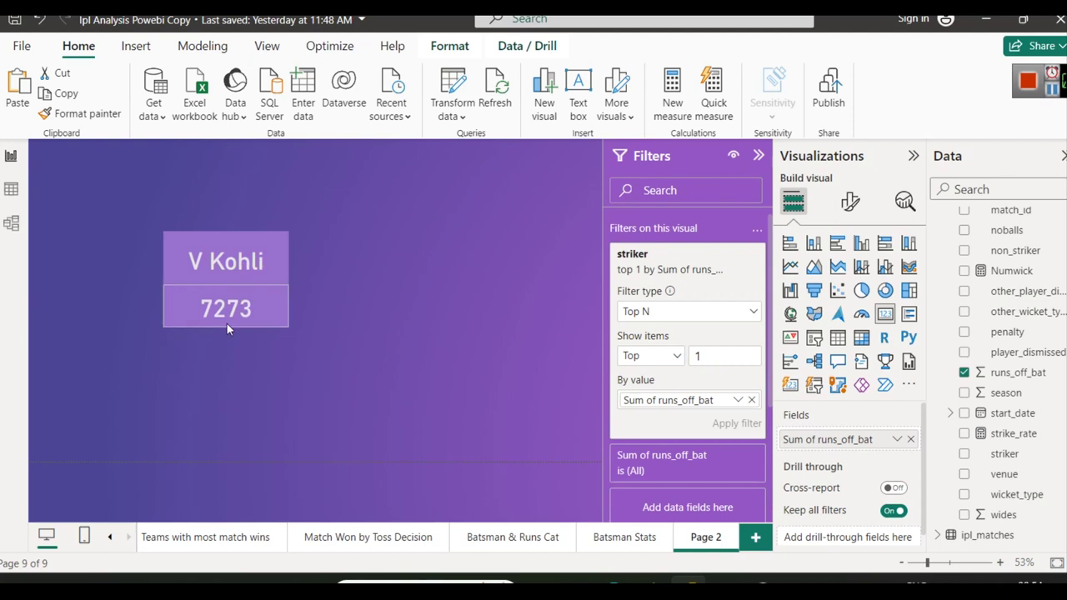
left_click(416, 327)
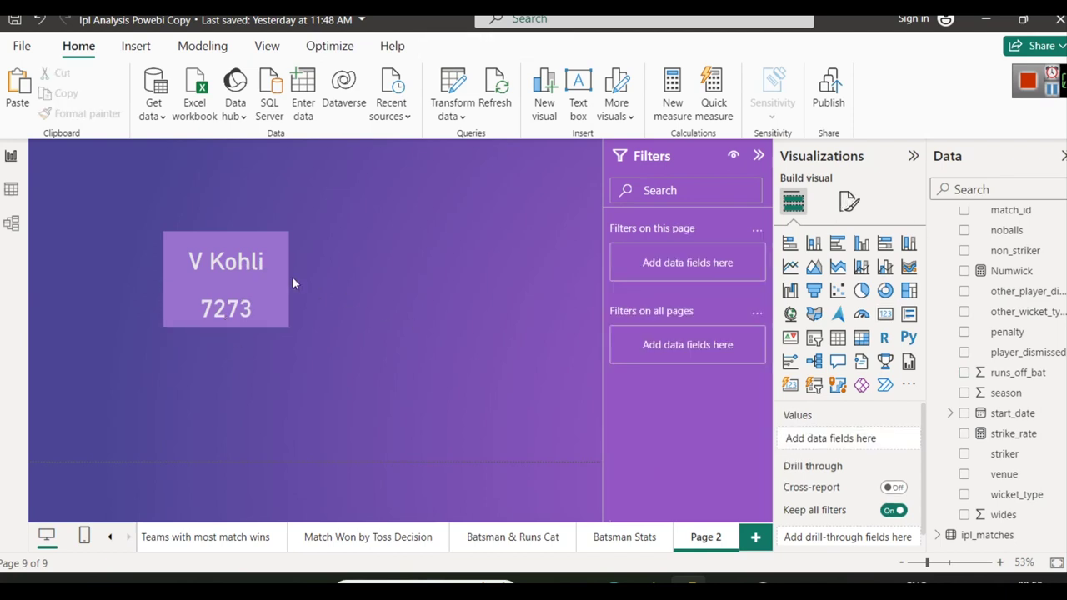
Move the V Kohli card up-left and stack the 7273 card directly beneath it
left_click_drag(172, 242, 109, 222)
left_click_drag(183, 318, 134, 296)
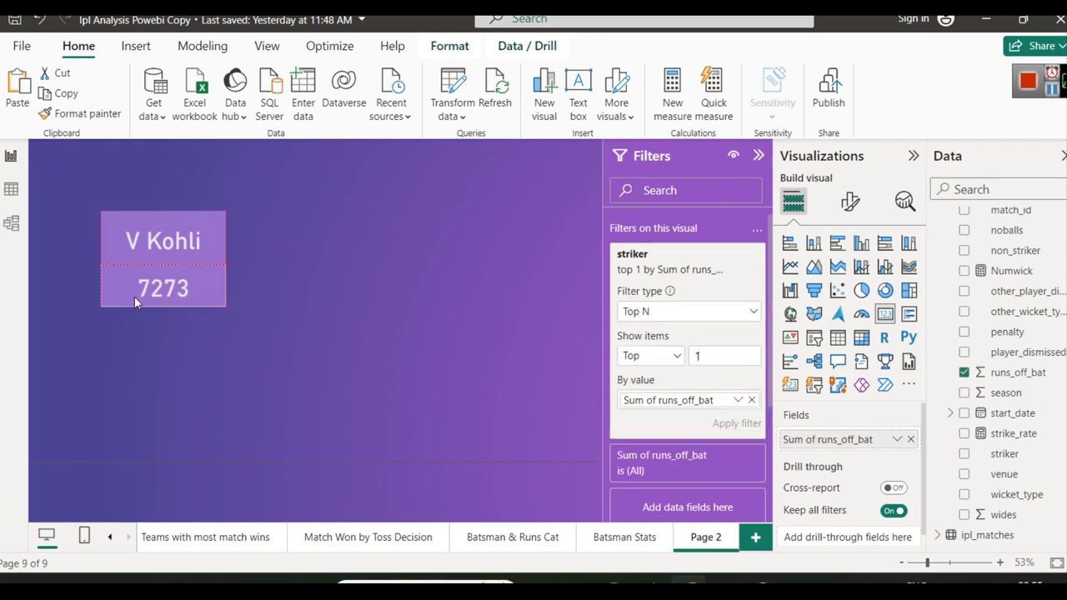
left_click(386, 328)
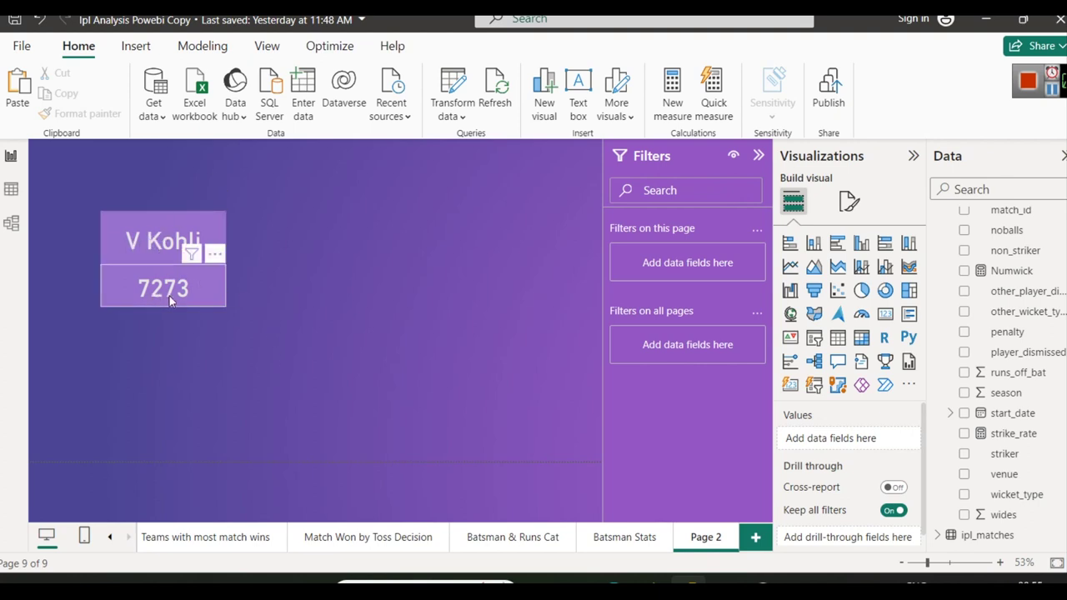
Turn on a title for the V Kohli card reading 'Top Run Scorer'
left_click(170, 234)
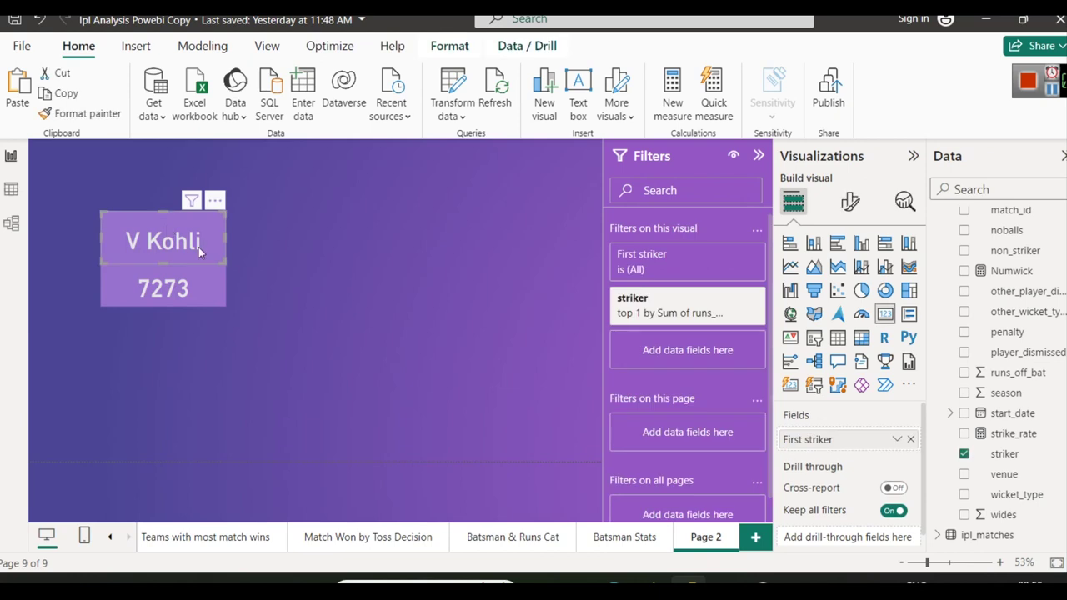
left_click(850, 202)
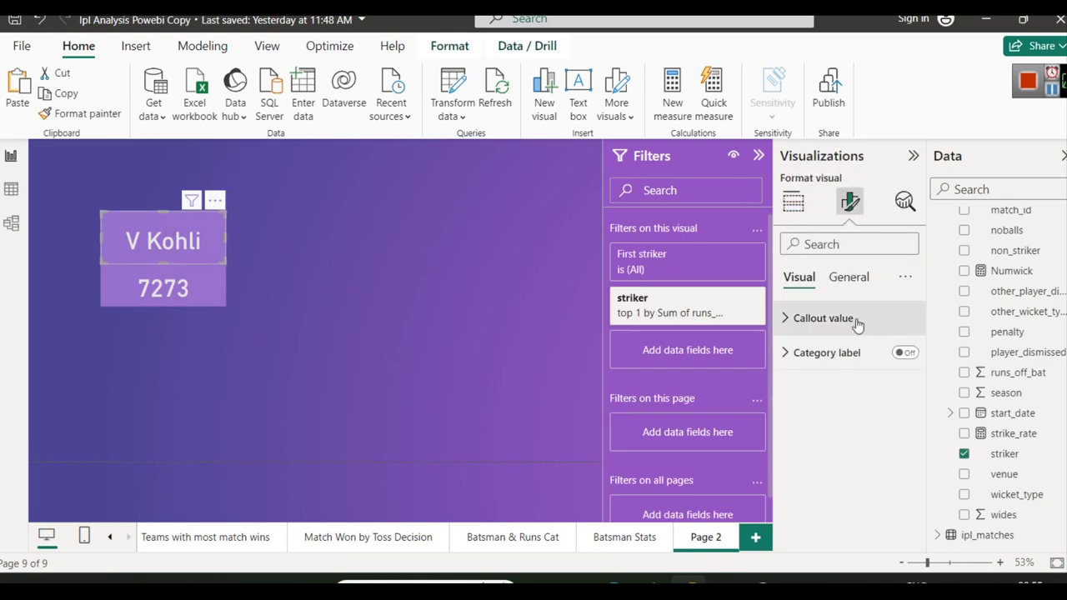
left_click(857, 281)
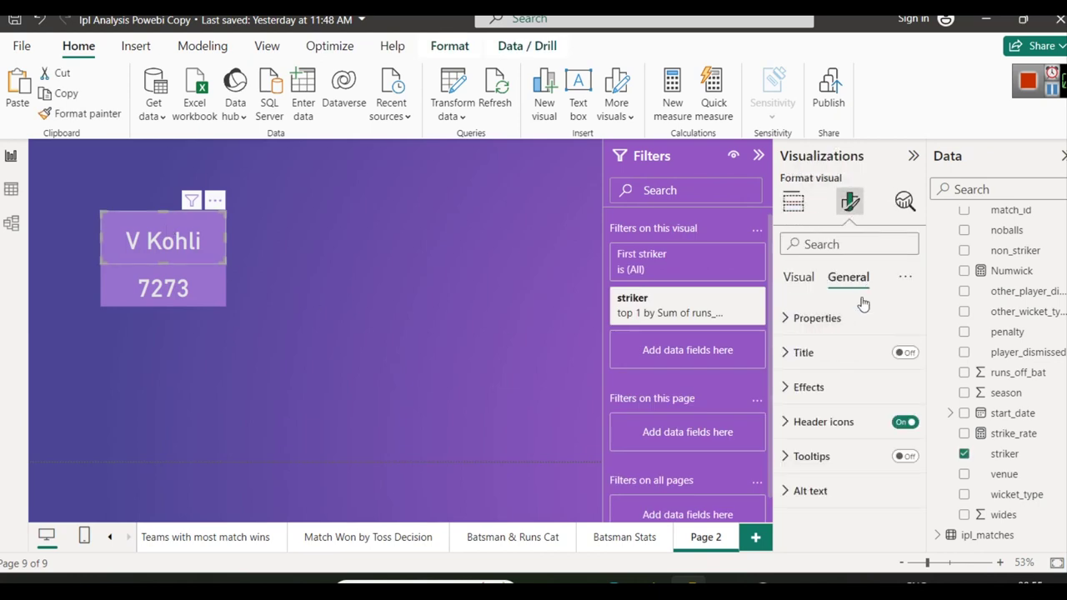
left_click(912, 358)
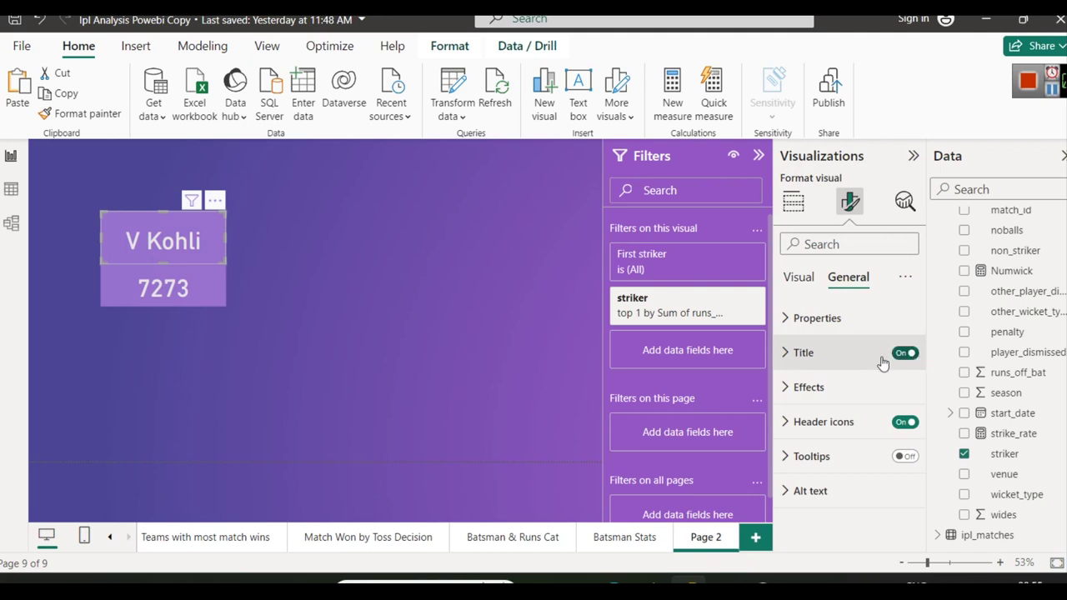
left_click(786, 353)
left_click(820, 442)
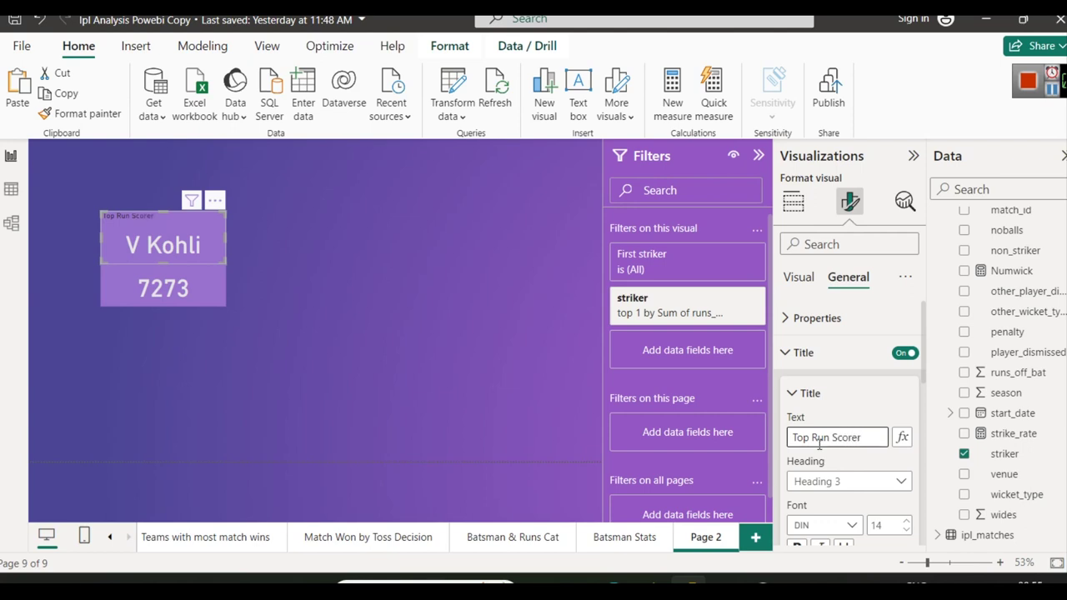
left_click(393, 383)
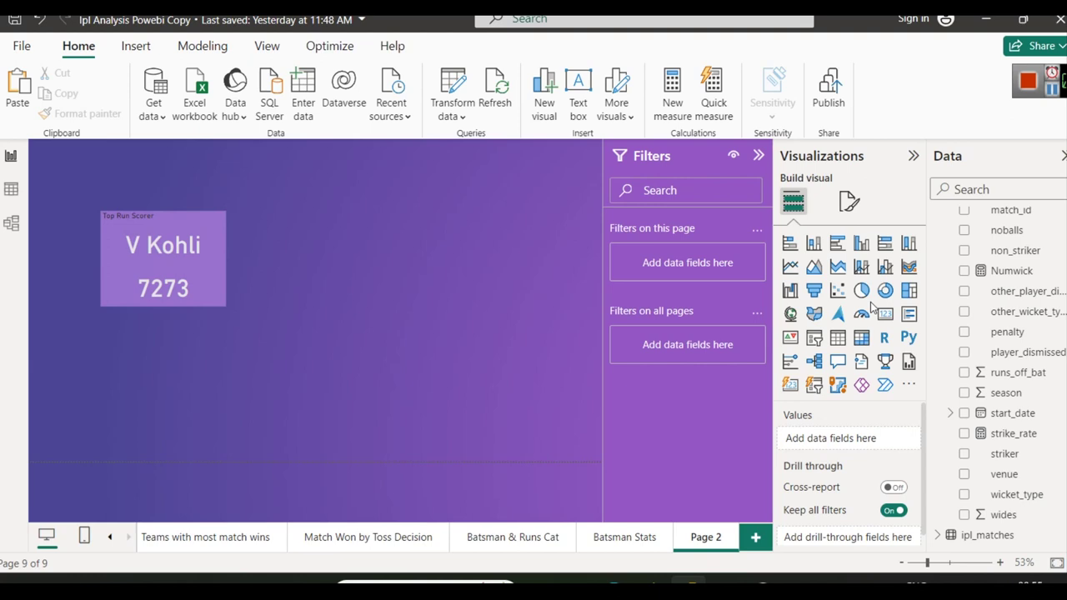
Make the Top Run Scorer title light grey, centred, at font size 18
left_click(203, 238)
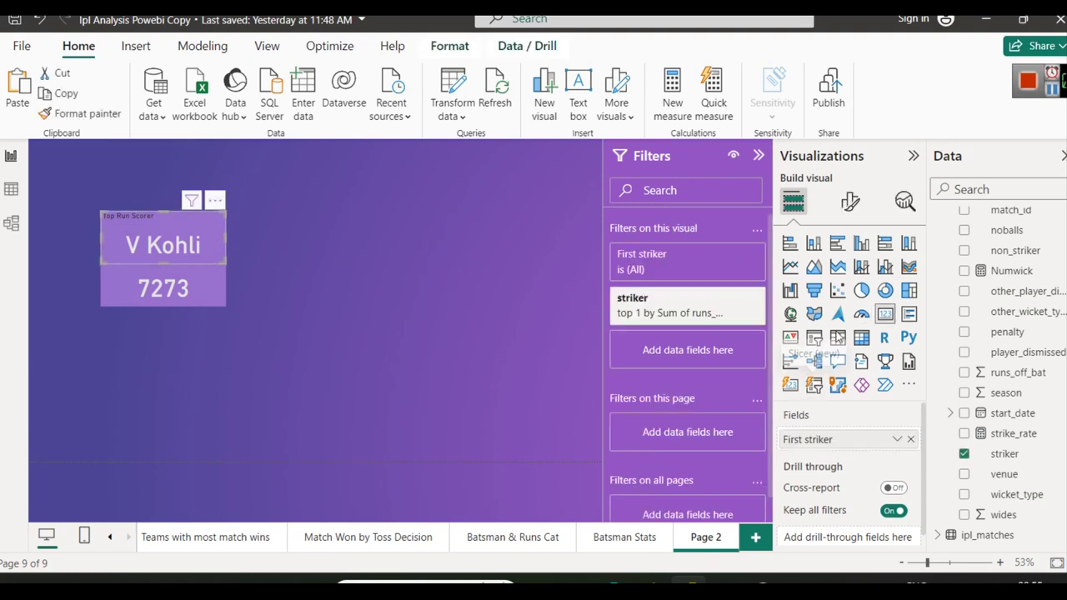
left_click(852, 205)
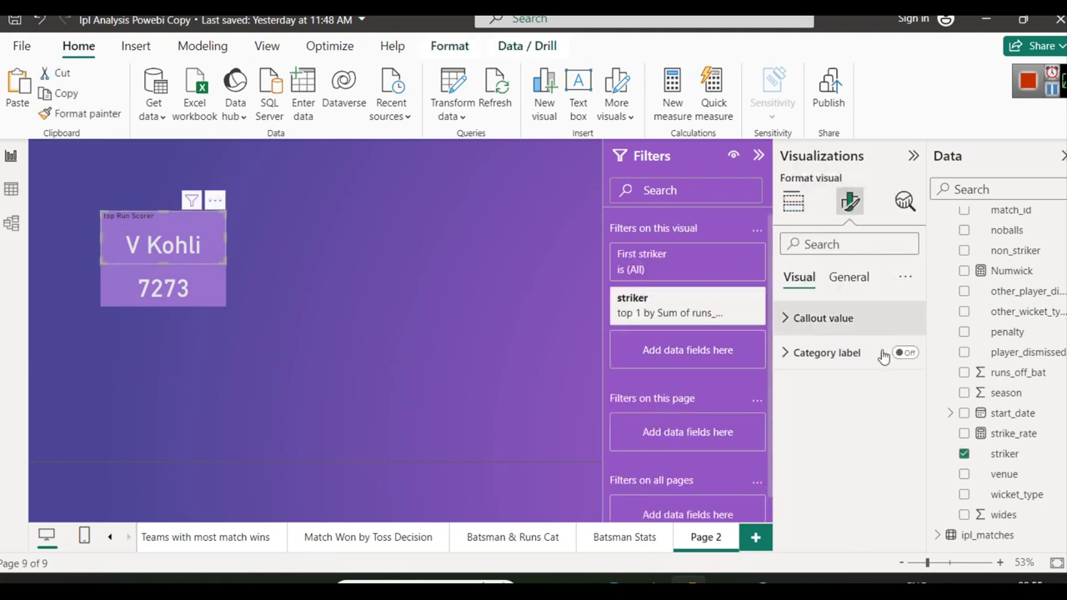
left_click(847, 277)
left_click(836, 353)
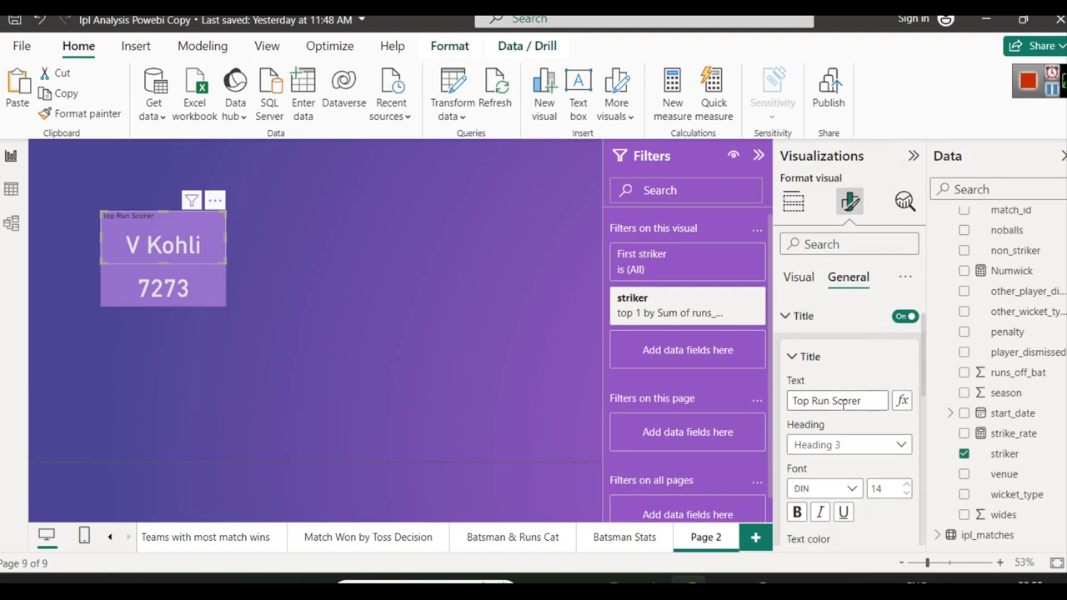
scroll(852, 465, "down", 3)
left_click(822, 412)
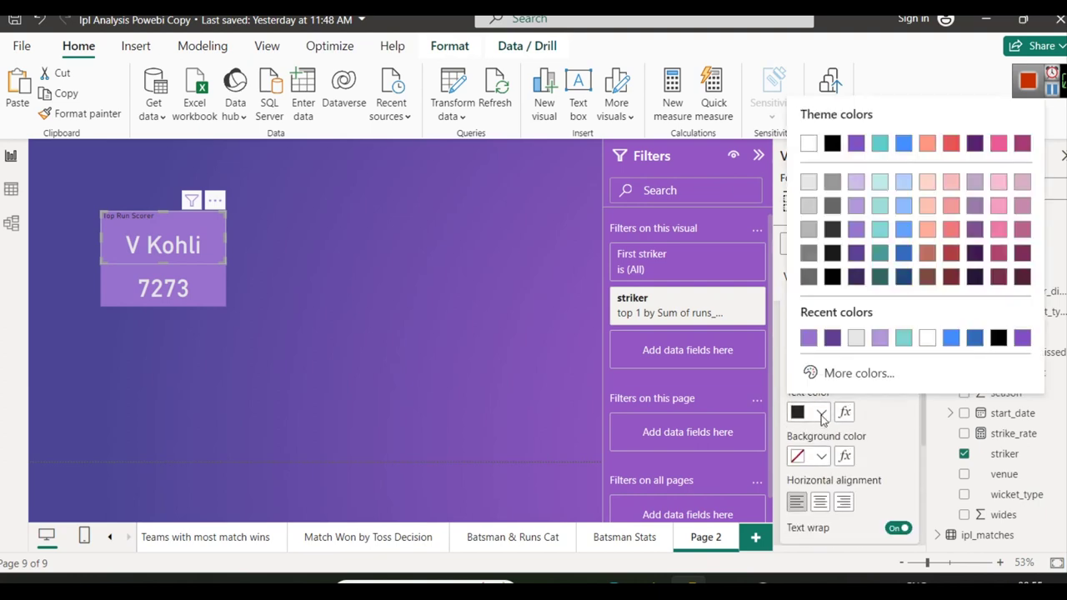
left_click(808, 183)
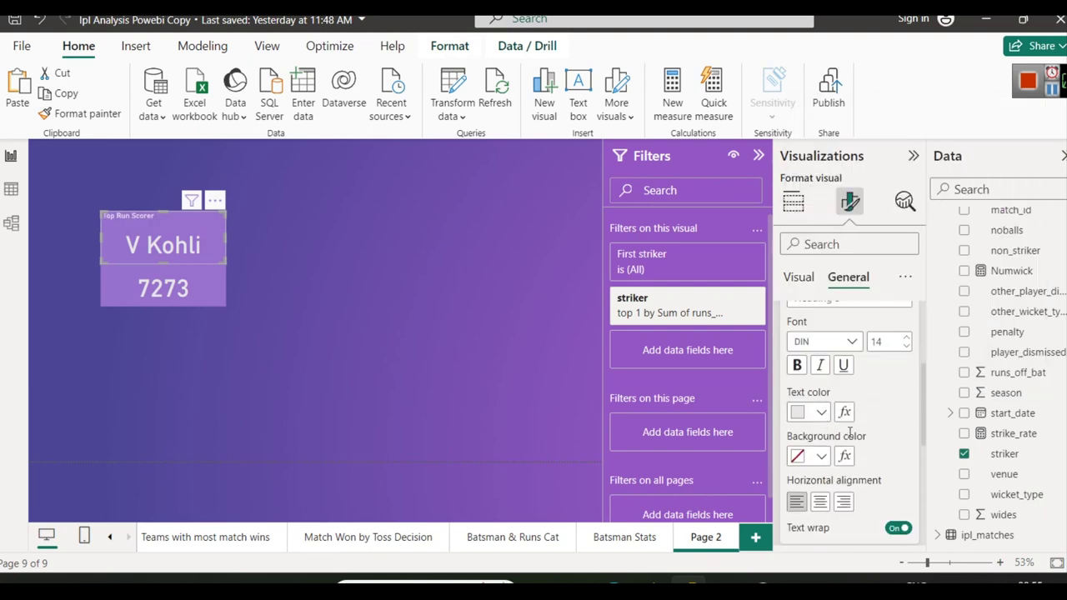
left_click(819, 501)
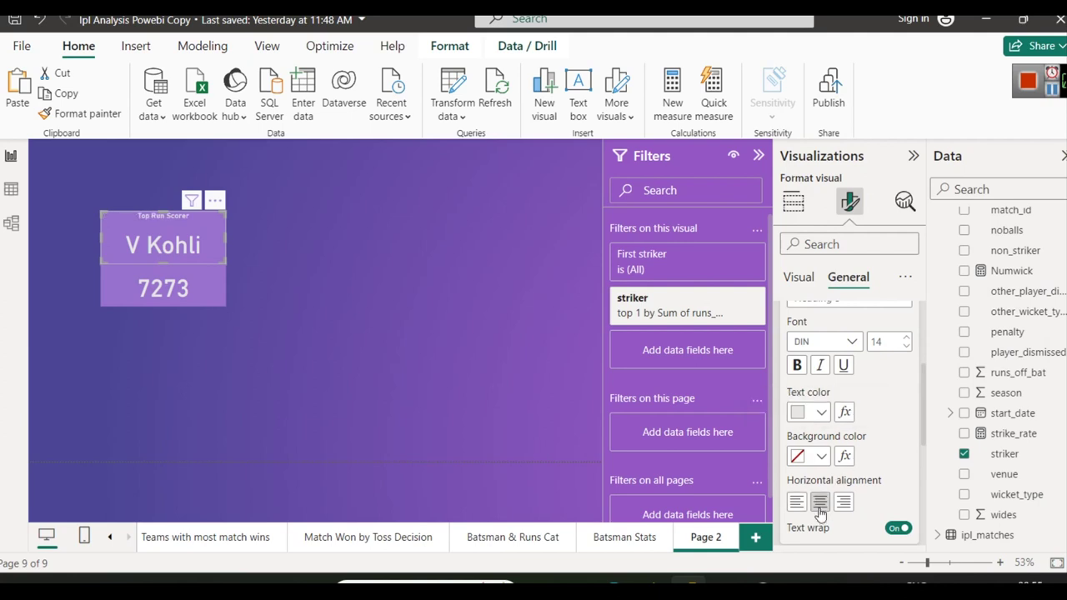
left_click(891, 343)
type("18")
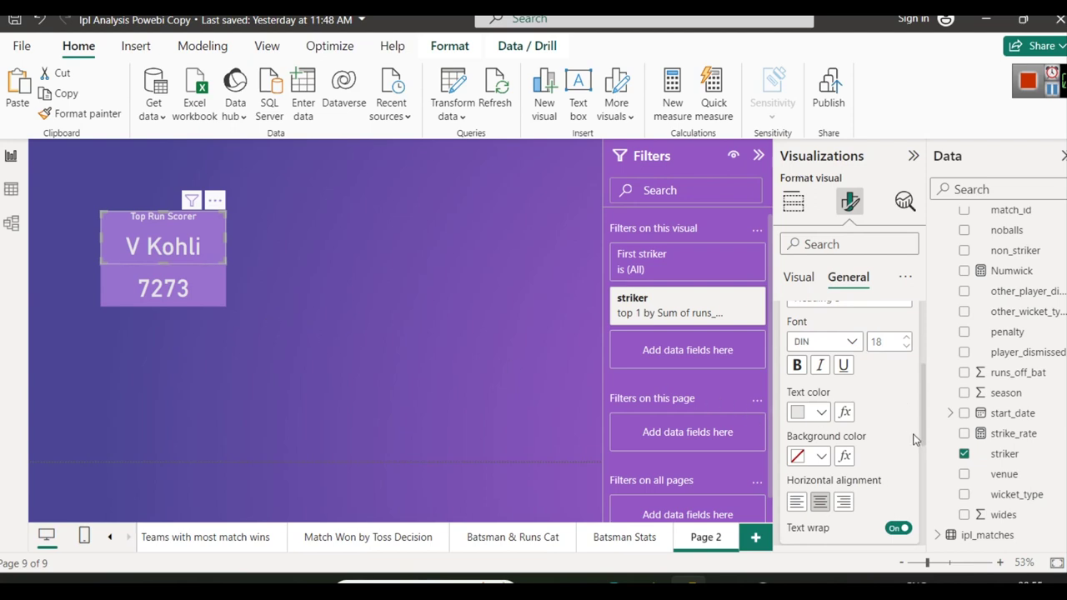
Try a divider line under the title, then switch it back off
scroll(866, 415, "down", 5)
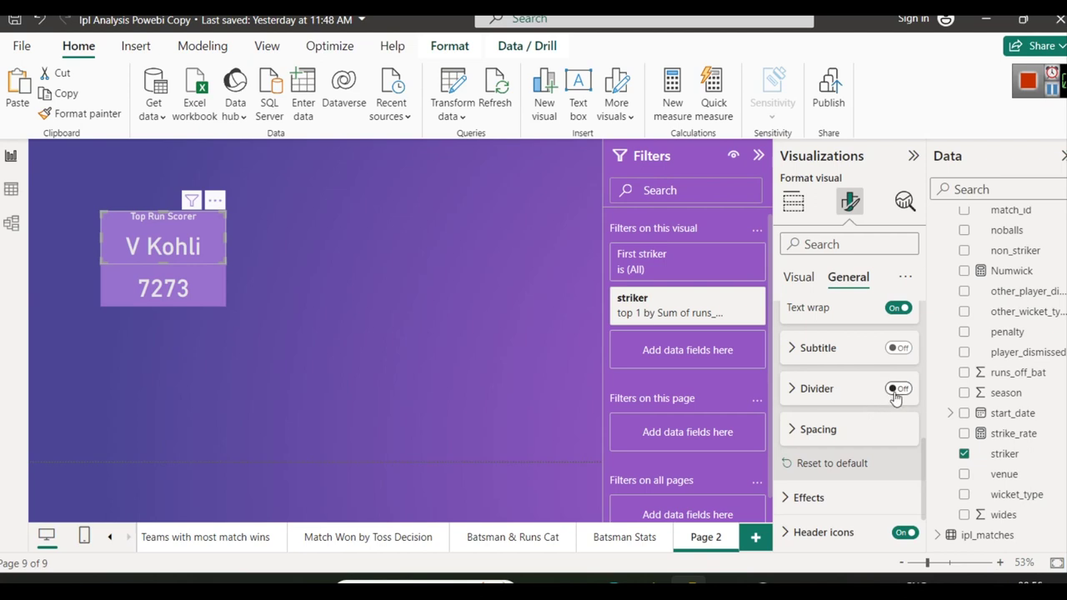
left_click(897, 392)
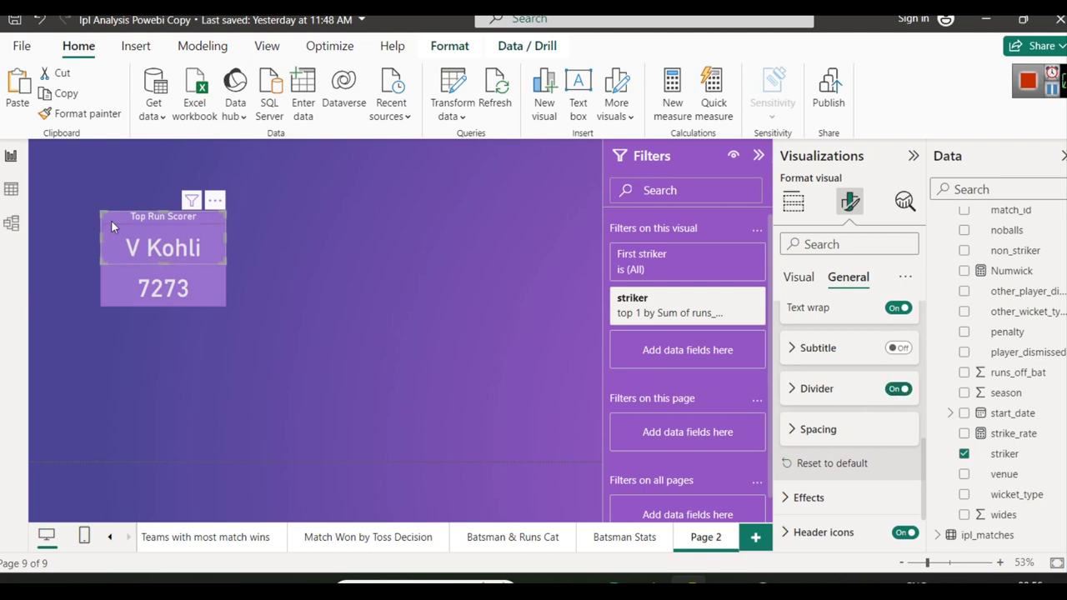
left_click(897, 389)
left_click(790, 392)
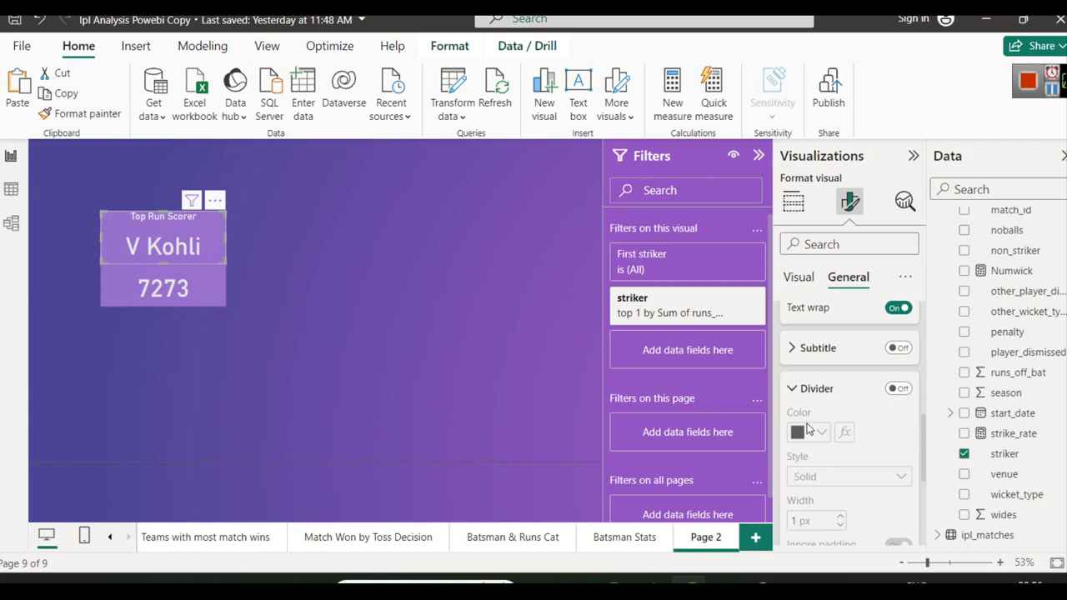
left_click(805, 398)
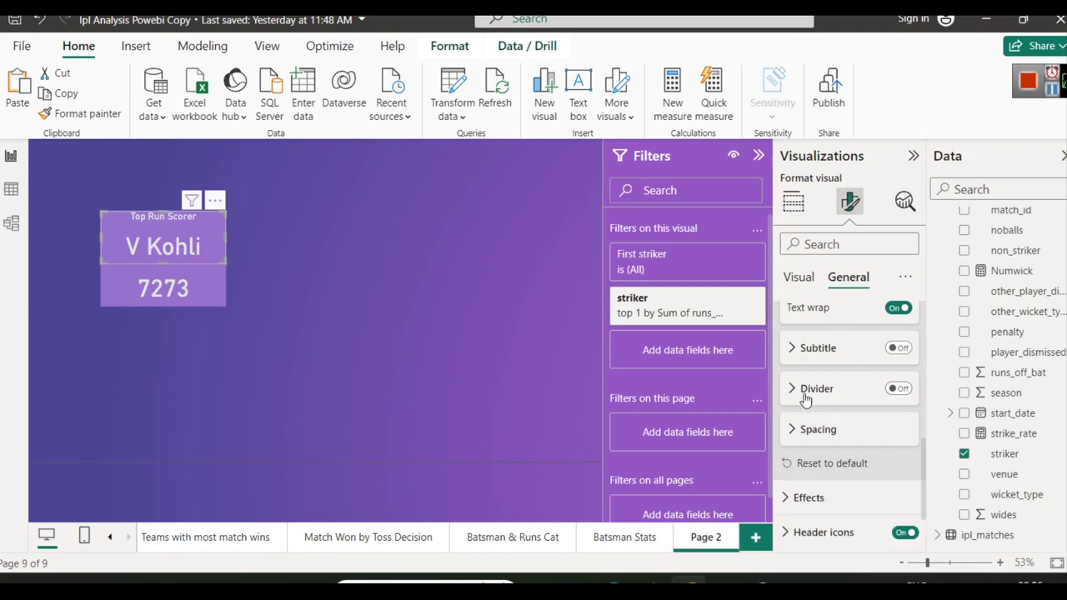
left_click(308, 324)
Check the V Kohli and 7273 cards, then switch to the IPL Dashboard page
right_click(215, 265)
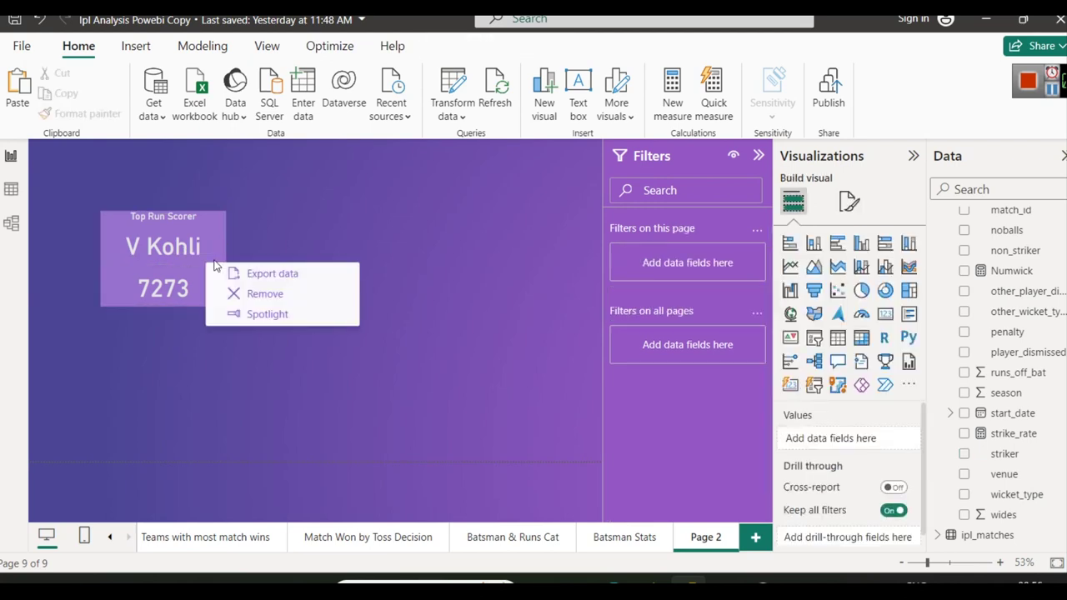
left_click(137, 229)
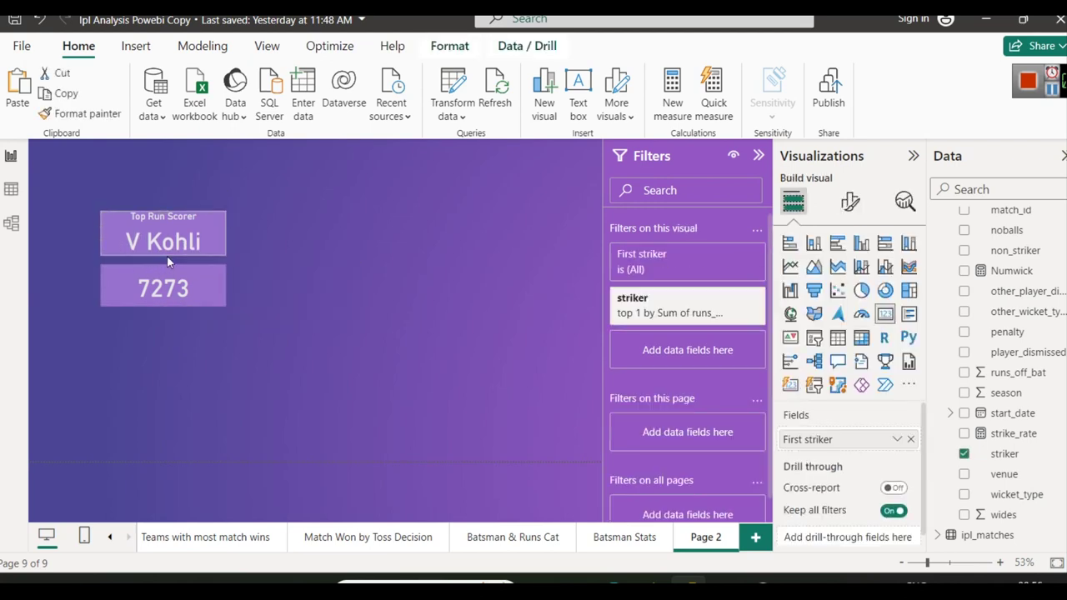
left_click(173, 285)
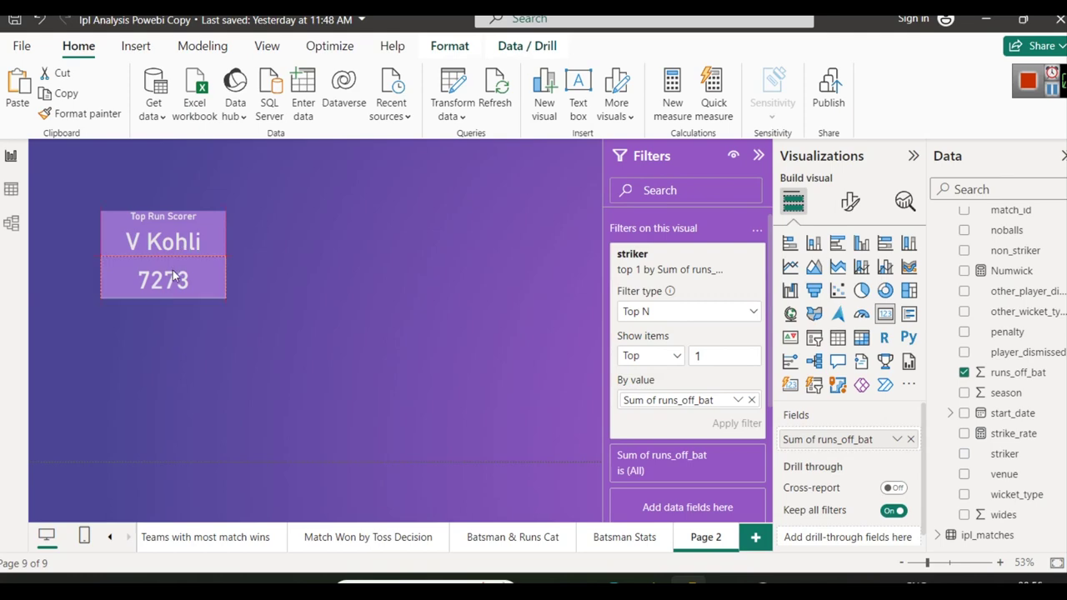
left_click(300, 309)
left_click(110, 537)
left_click(110, 537)
left_click(170, 544)
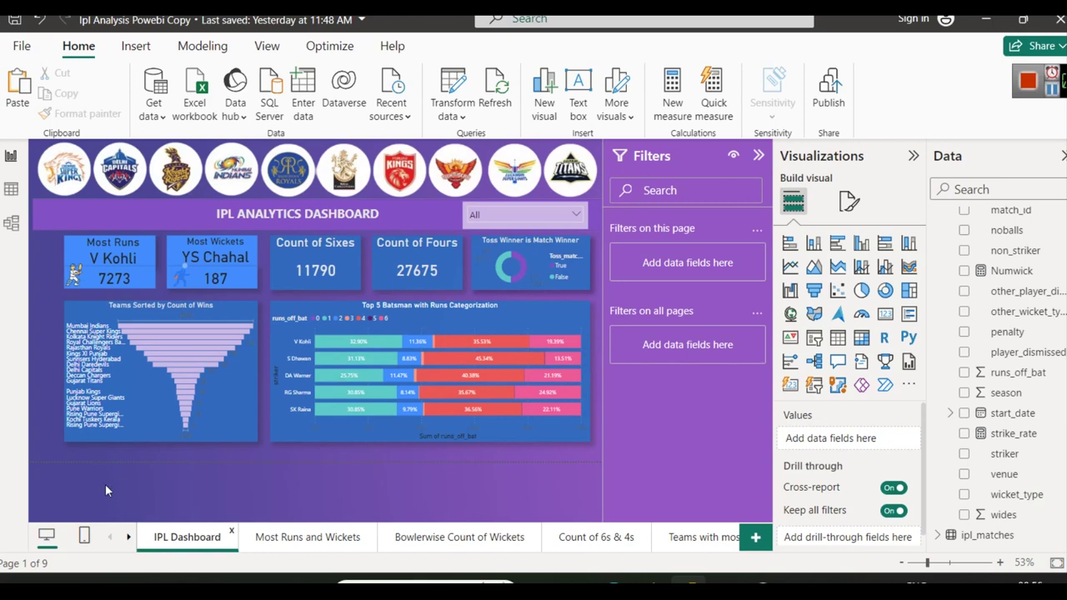
Go via Batsman Stats and Batsman & Runs Cat to Page 2, then collapse the Filters pane
left_click(129, 537)
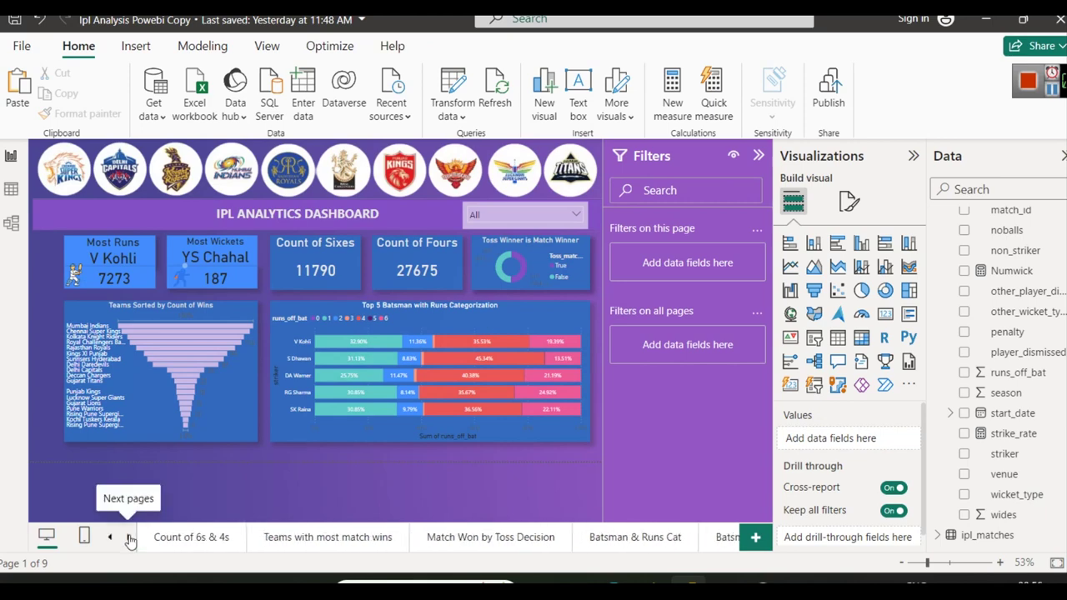
left_click(129, 538)
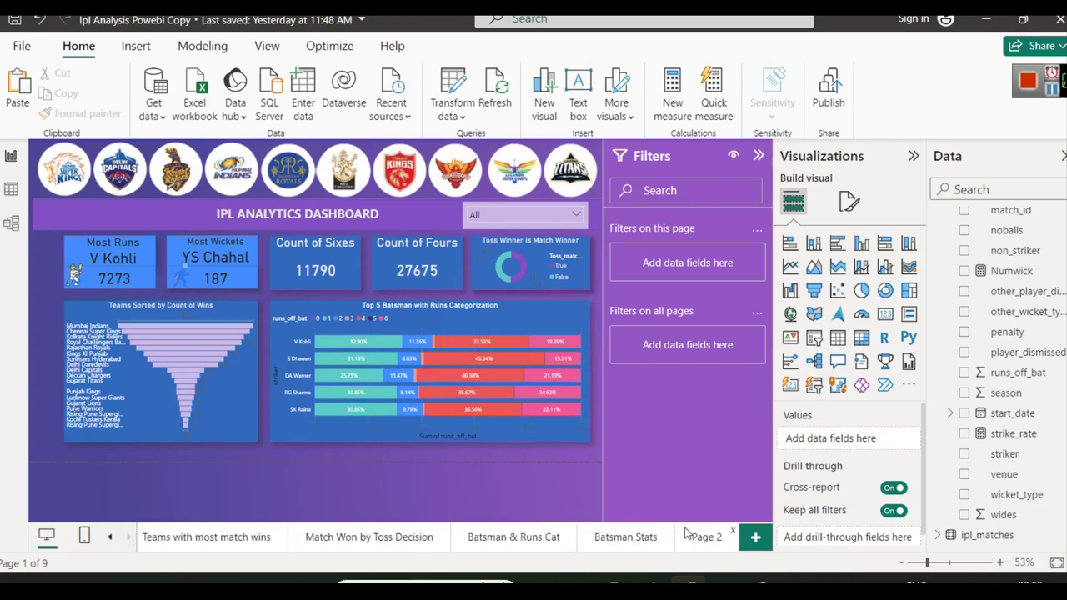
left_click(597, 550)
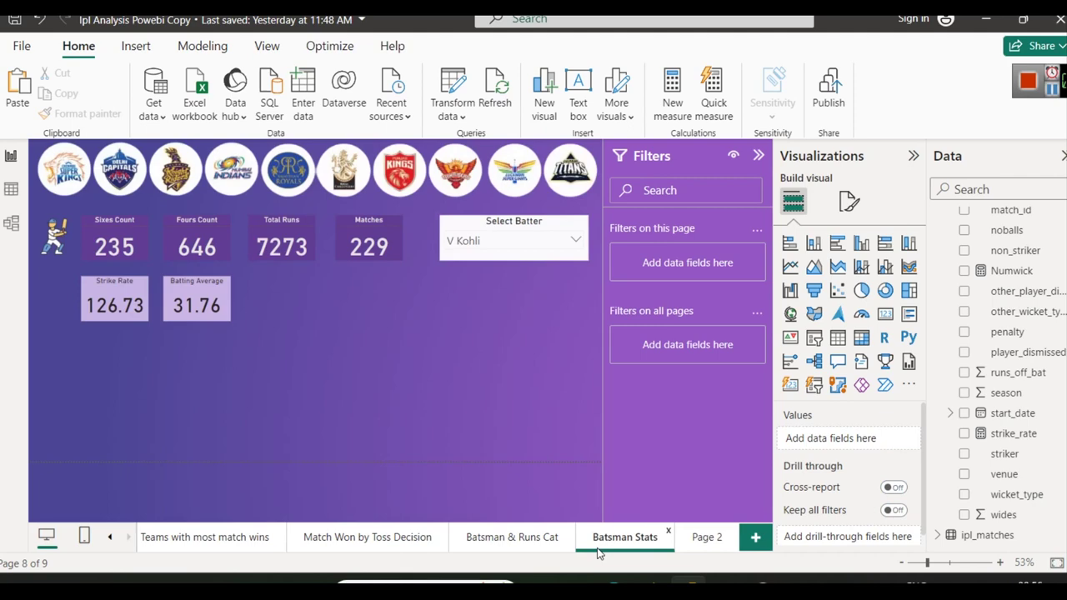
left_click(511, 543)
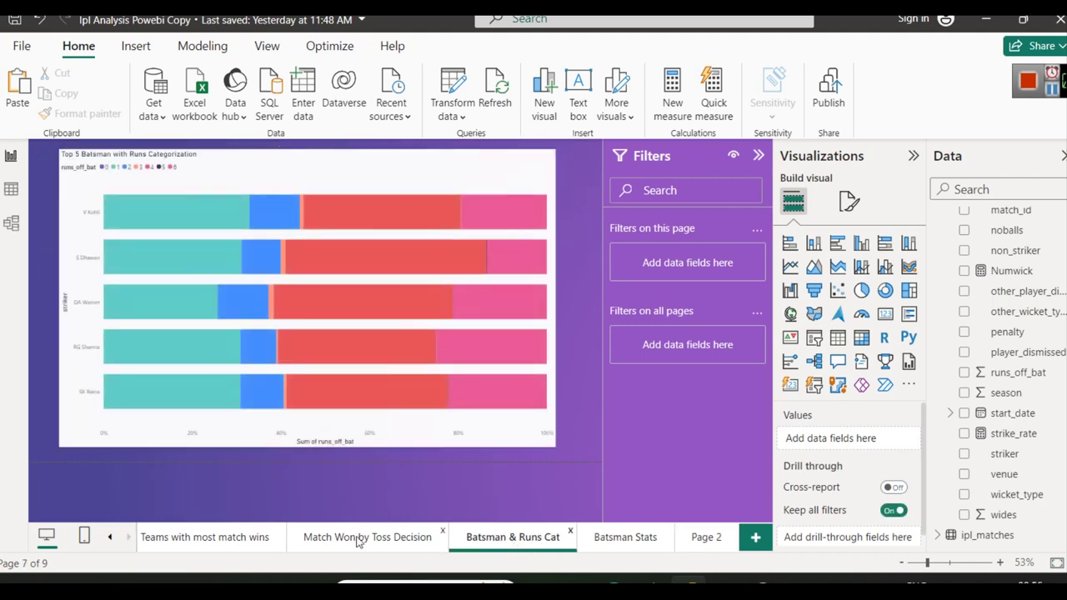
left_click(712, 541)
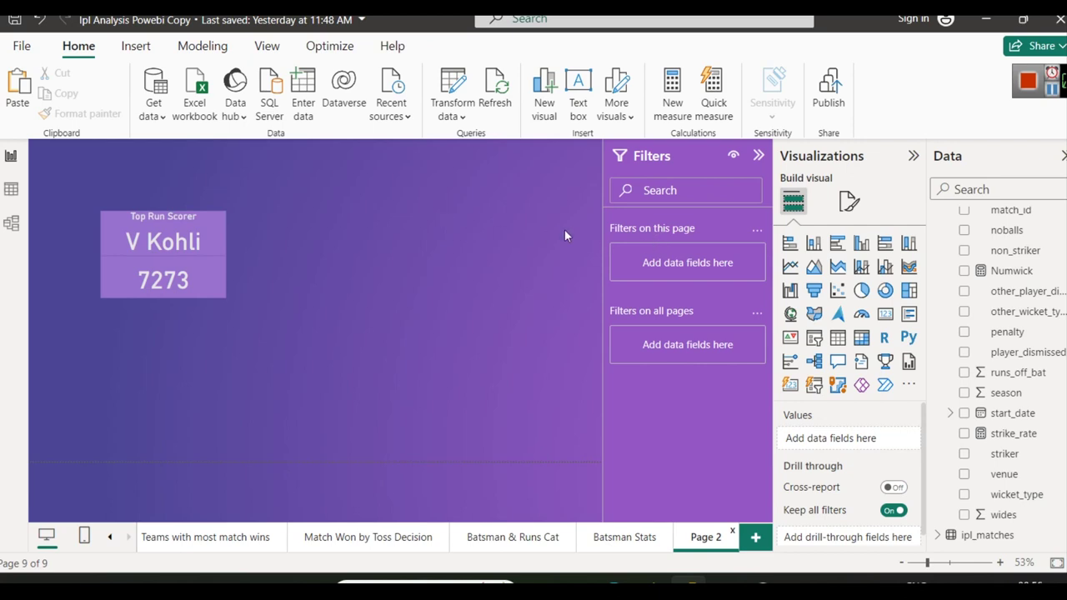
left_click(756, 156)
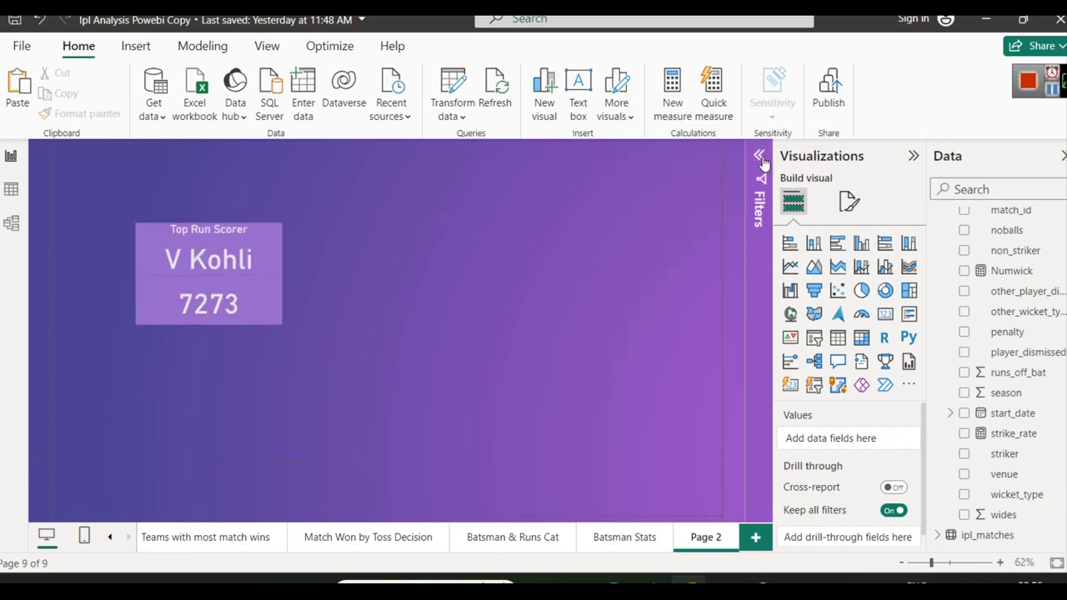
Collapse the Visualizations pane, shorten the V Kohli card, and fit the 7273 card snugly beneath it
left_click(913, 156)
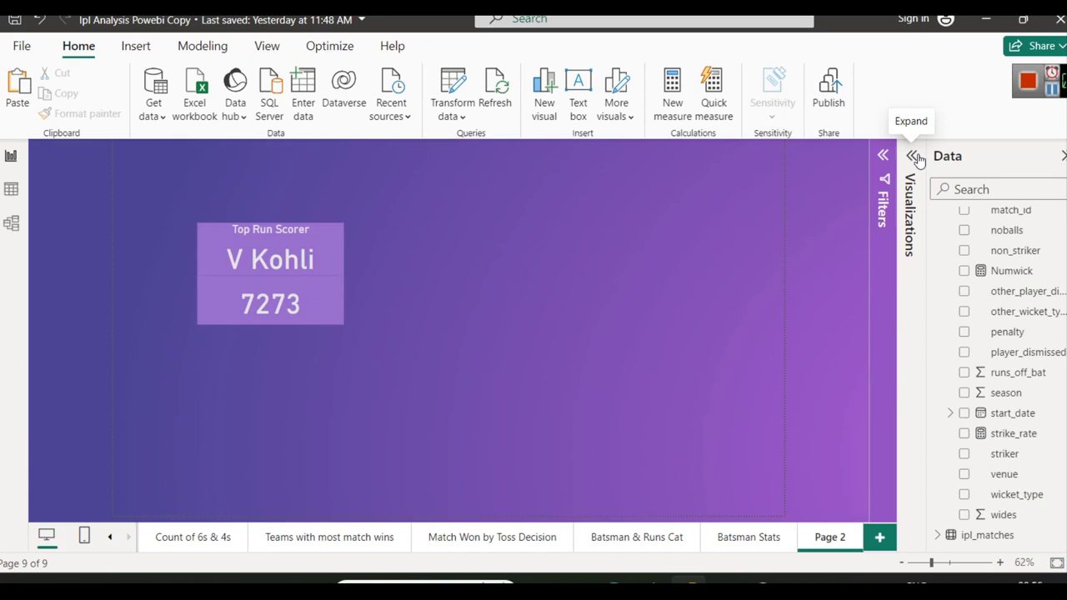
left_click(200, 256)
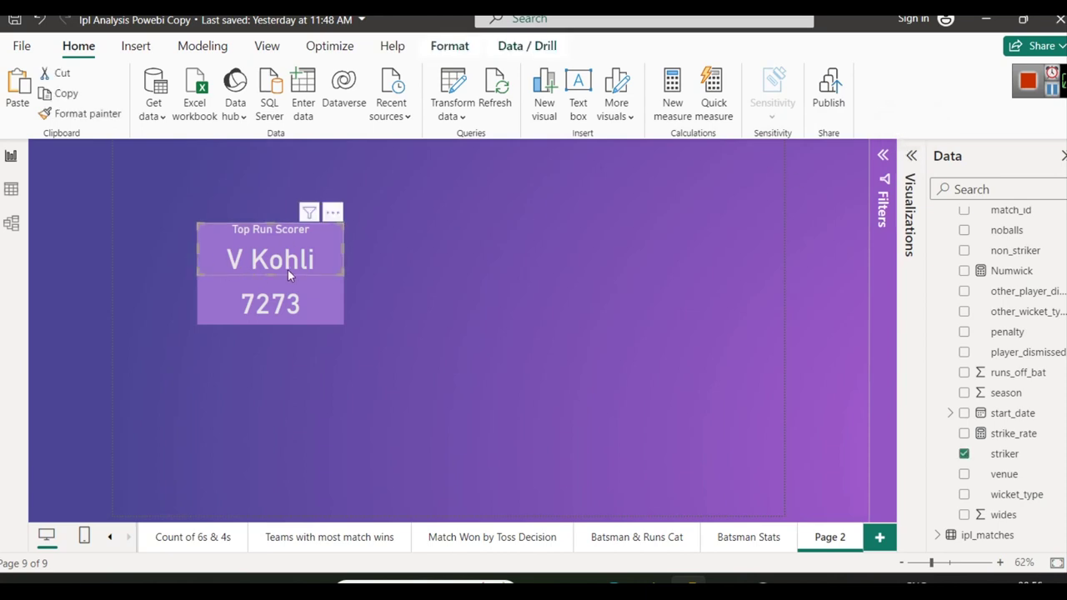
left_click_drag(203, 271, 231, 287)
left_click(228, 285)
left_click_drag(270, 318, 270, 292)
left_click(380, 330)
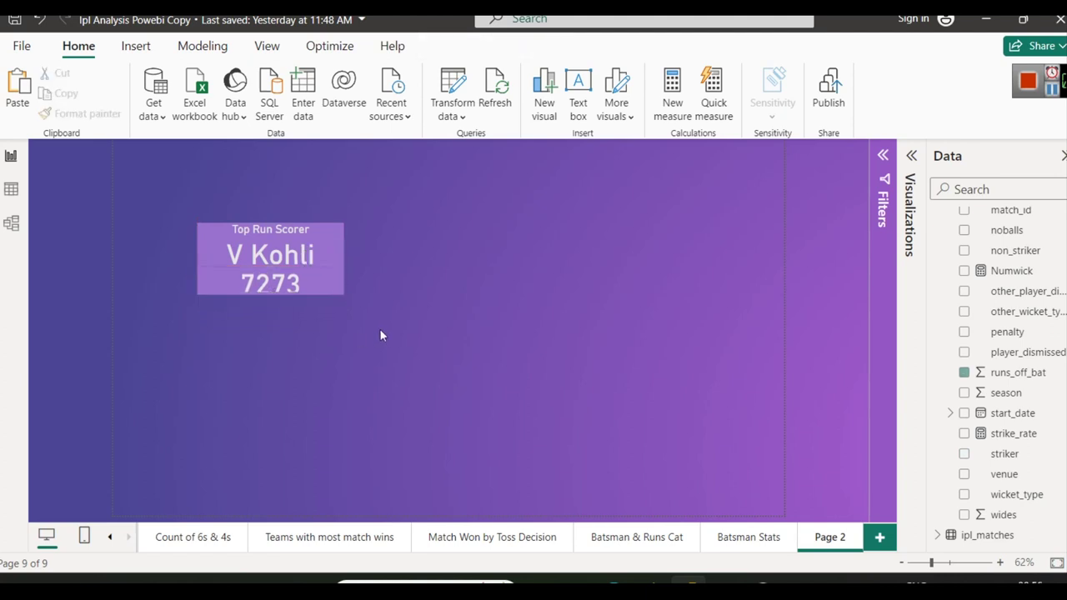
left_click(267, 292)
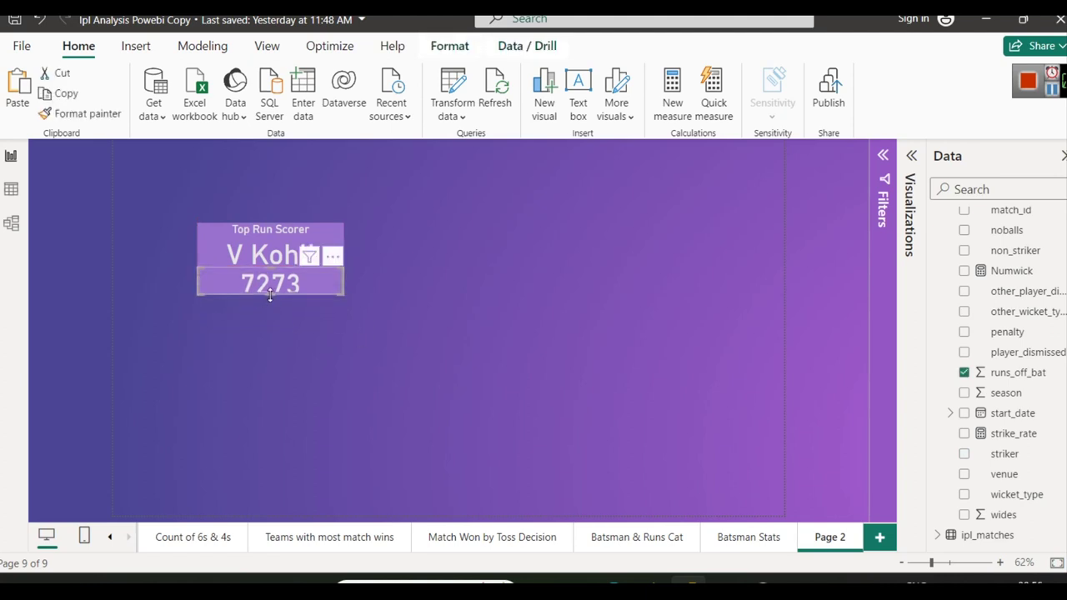
left_click_drag(269, 294, 271, 299)
left_click(420, 321)
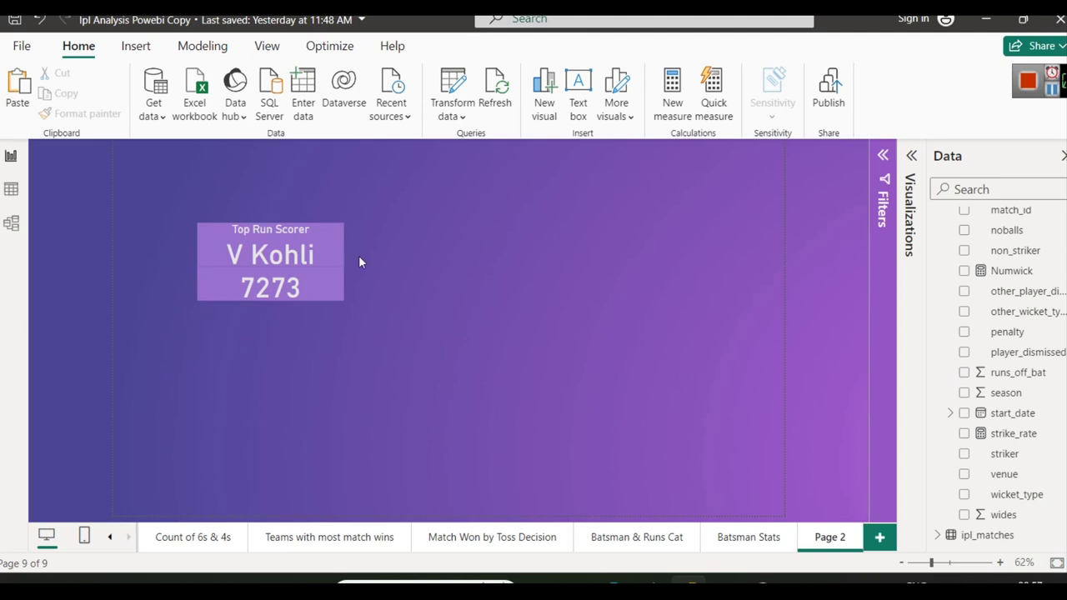
left_click(136, 46)
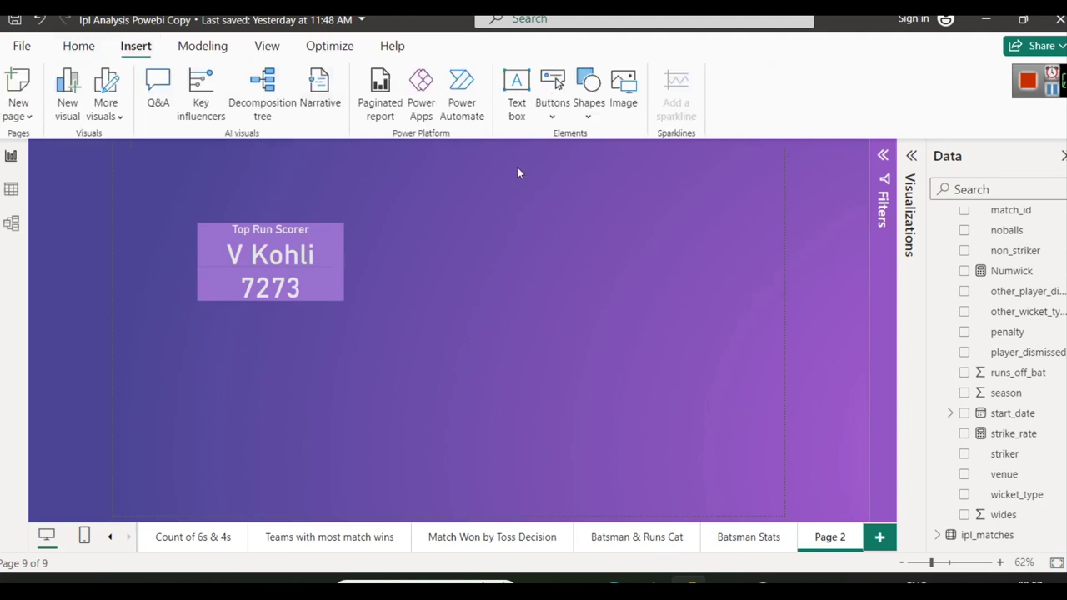
Insert the batsman picture from the Ipl images folder and shrink it beside the 7273 figure
left_click(623, 86)
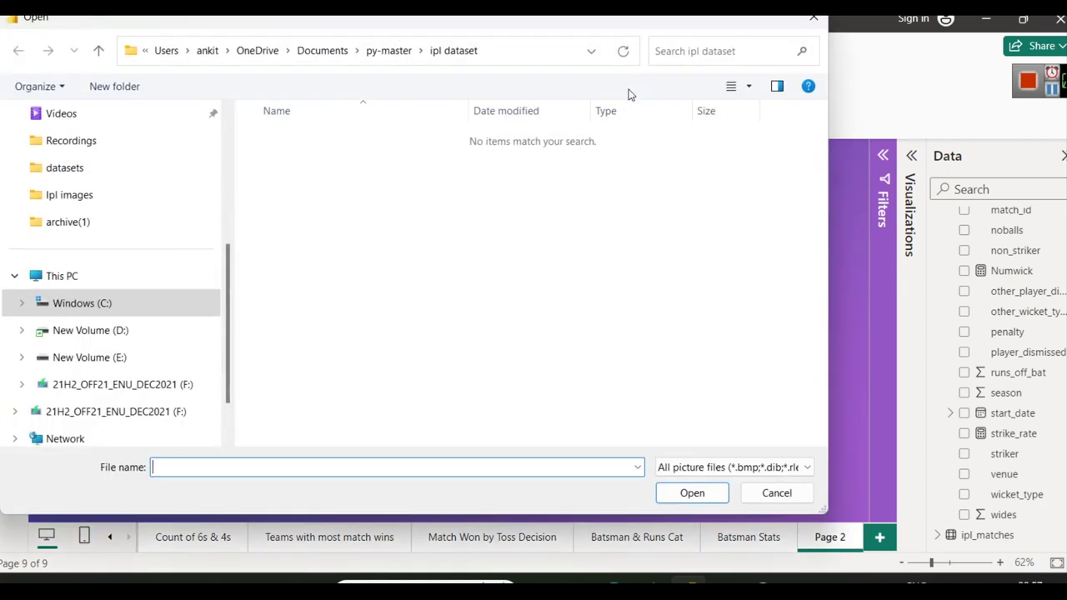
left_click(133, 300)
scroll(392, 239, "down", 2)
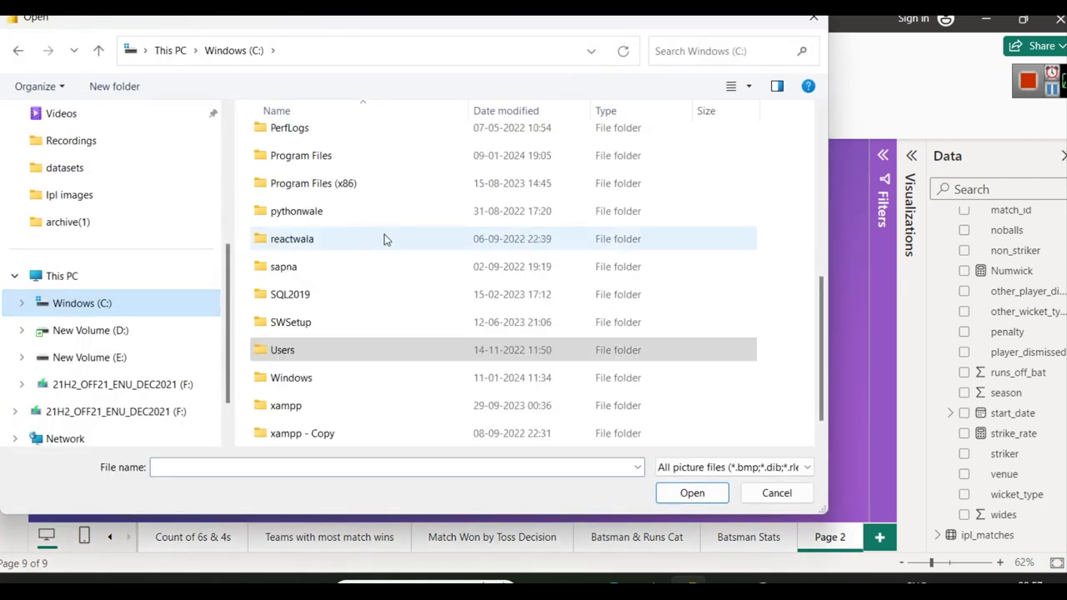
scroll(381, 240, "up", 5)
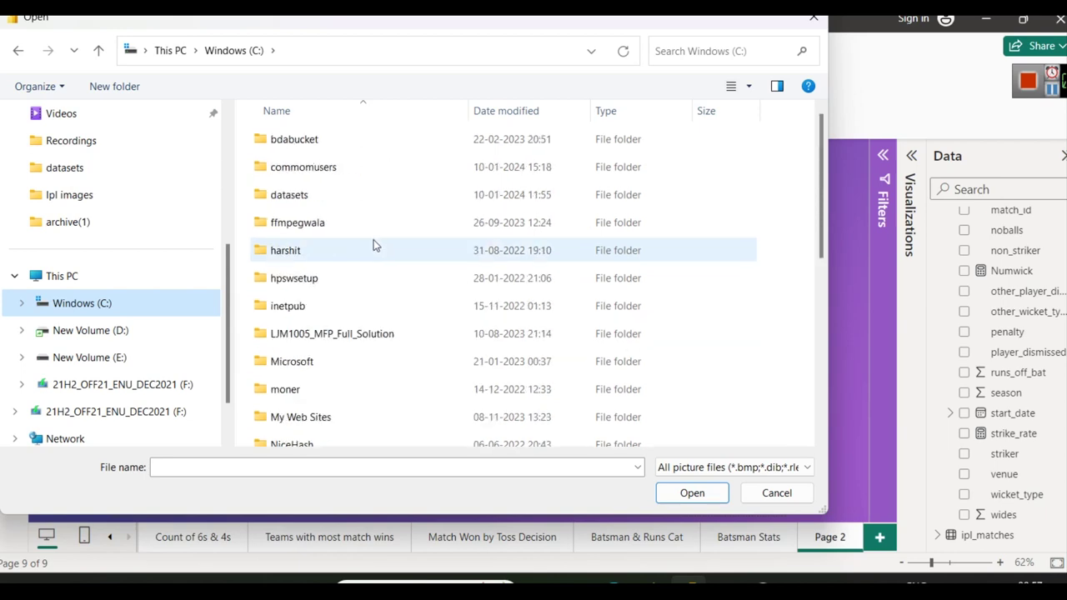
double_click(321, 171)
double_click(303, 169)
left_click(414, 200)
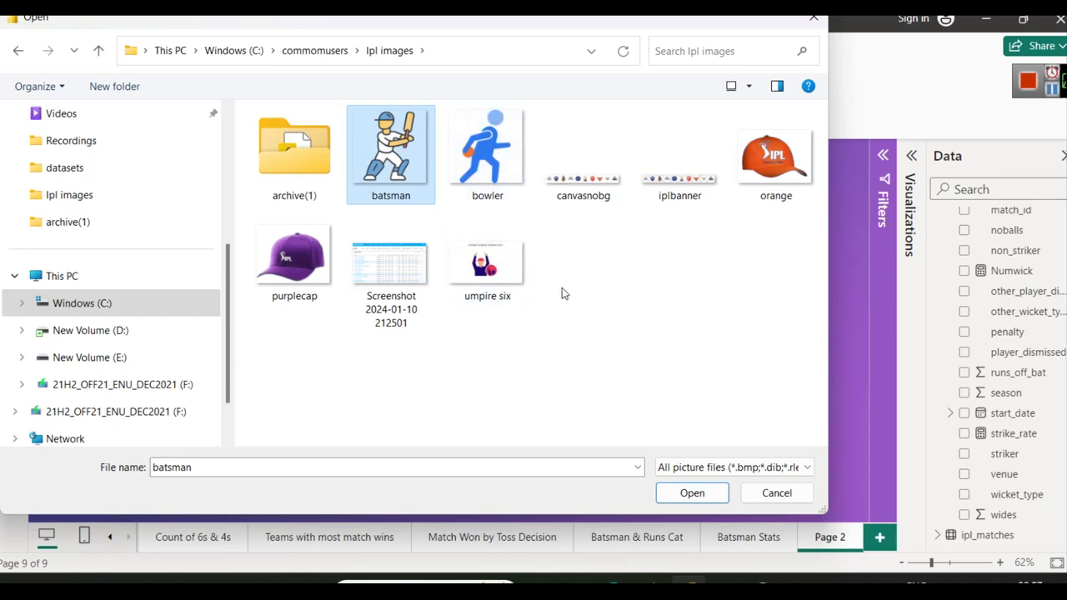
left_click(692, 493)
left_click_drag(351, 274, 224, 292)
left_click(385, 348)
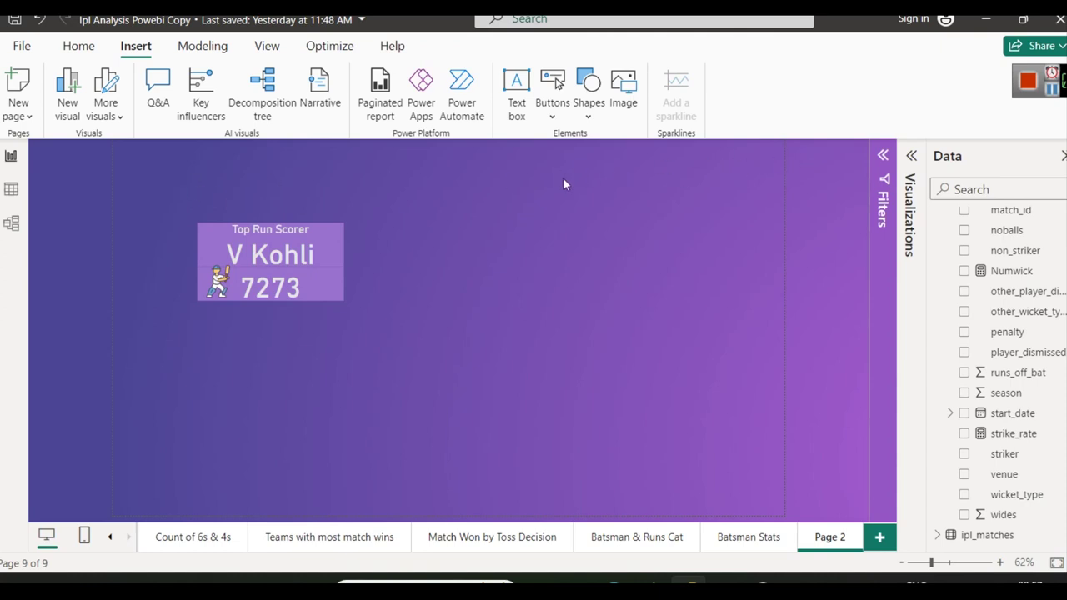
Insert a rectangle shape and stretch it into a thin bar across the top of Page 2
left_click(590, 117)
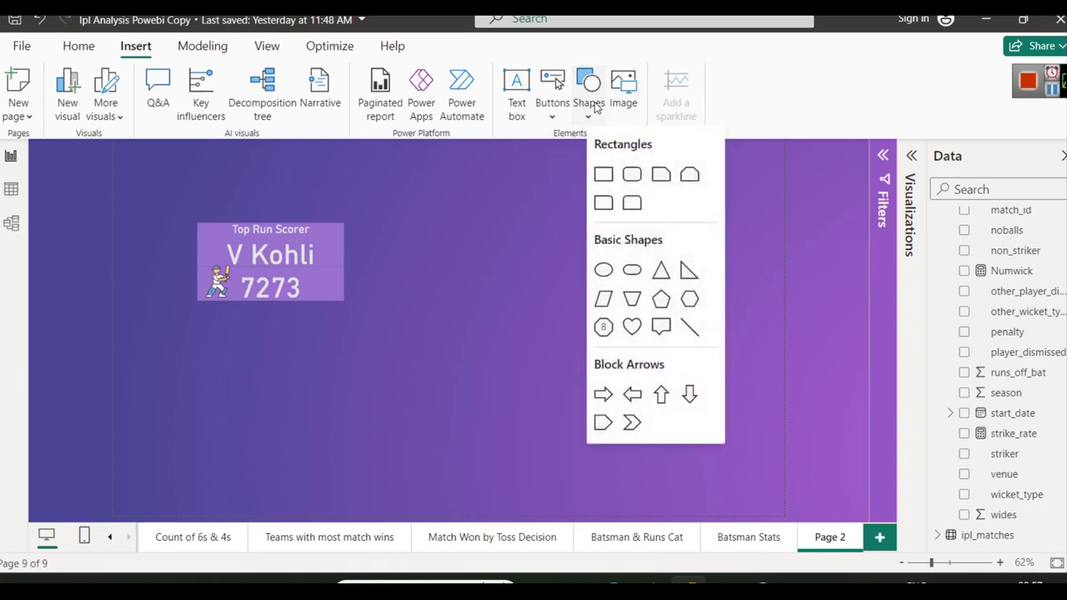
left_click(604, 174)
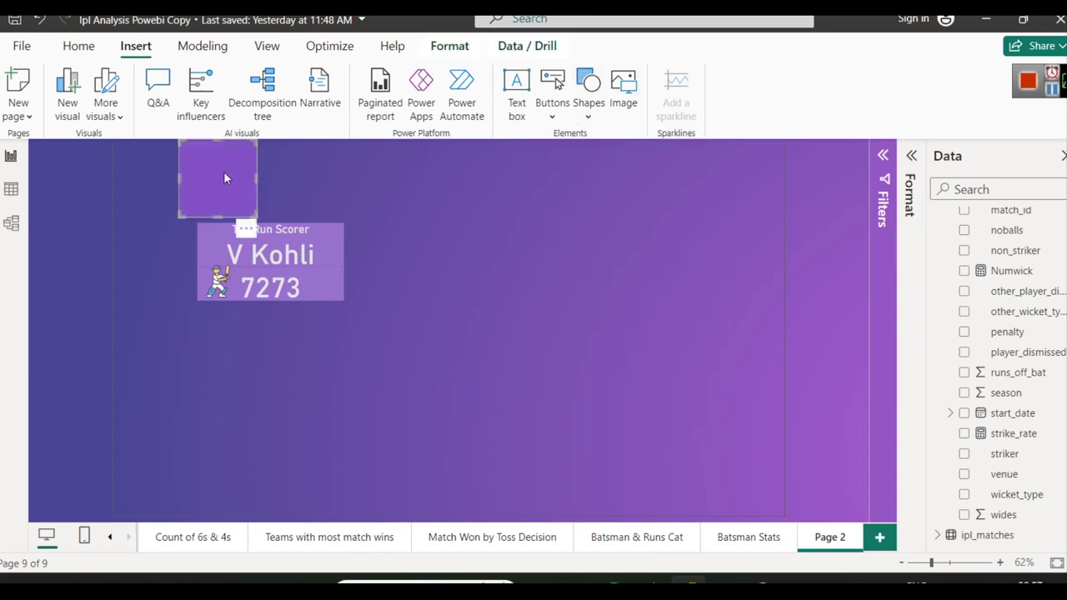
left_click_drag(217, 146, 158, 200)
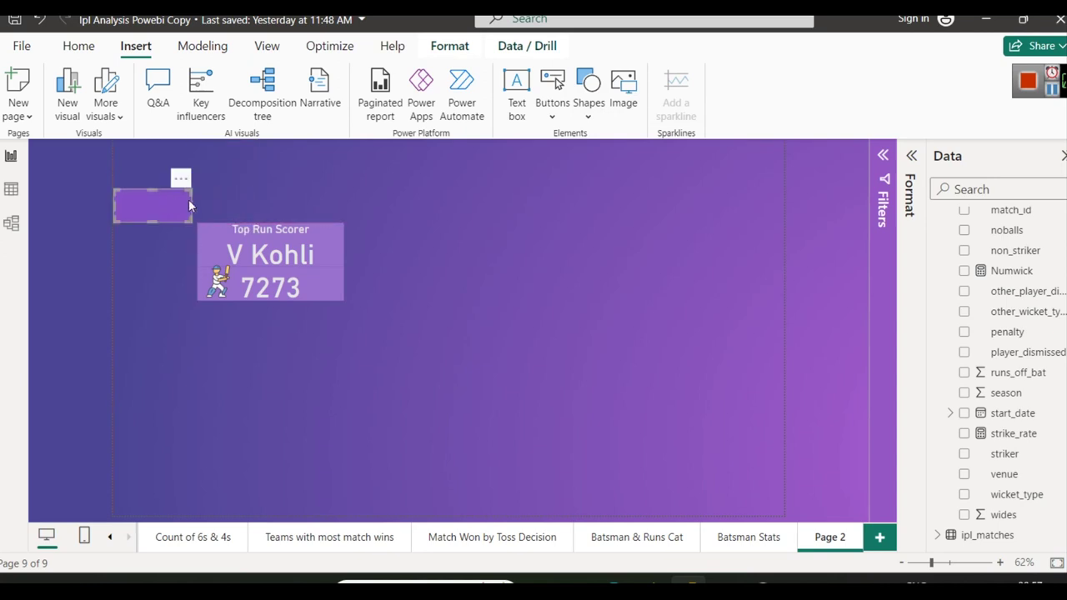
left_click_drag(192, 205, 830, 179)
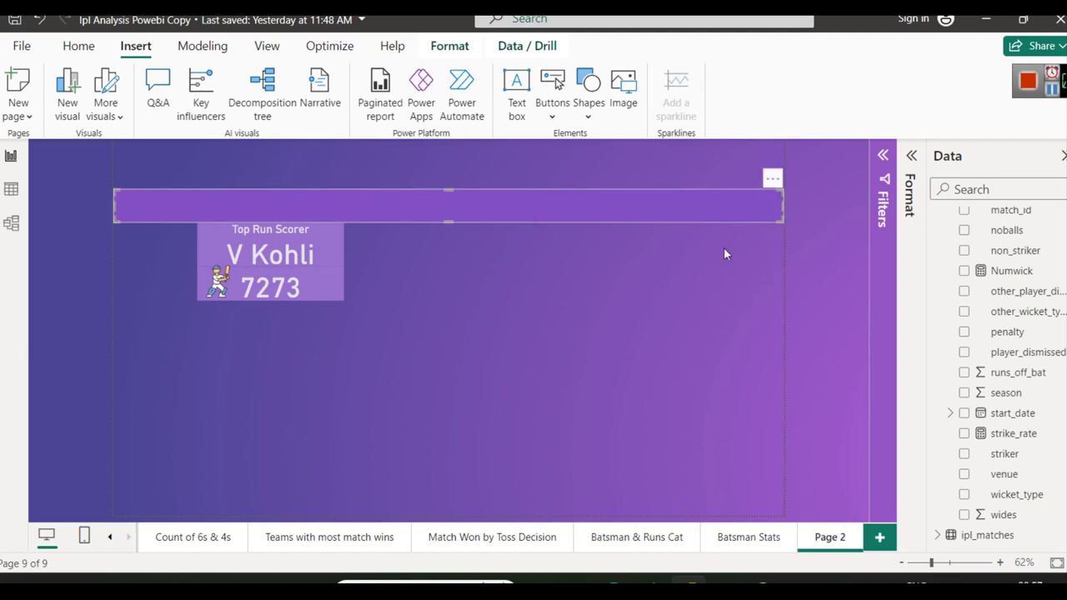
Add a text box reading 'IPL DASHBOARD' and resize it to a single wide line
left_click(524, 89)
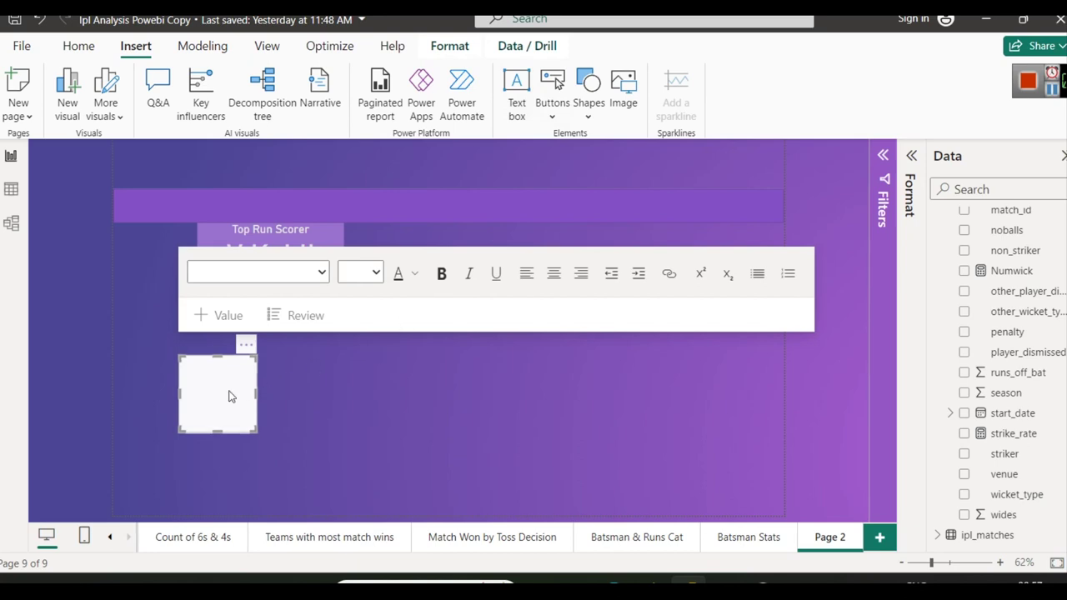
left_click(202, 386)
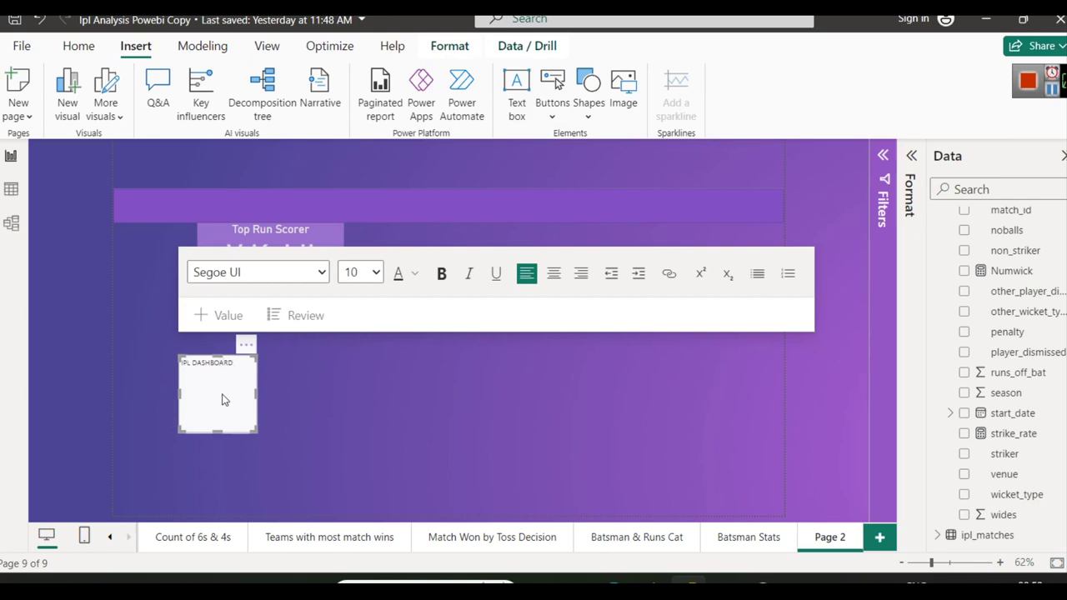
key("ctrl+a")
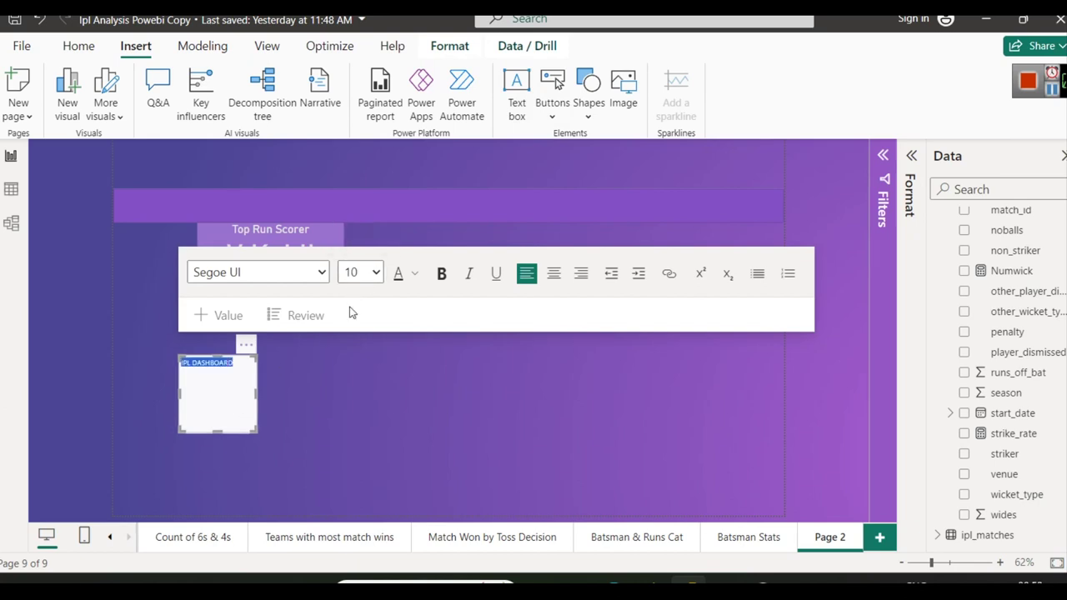
left_click_drag(220, 432, 372, 365)
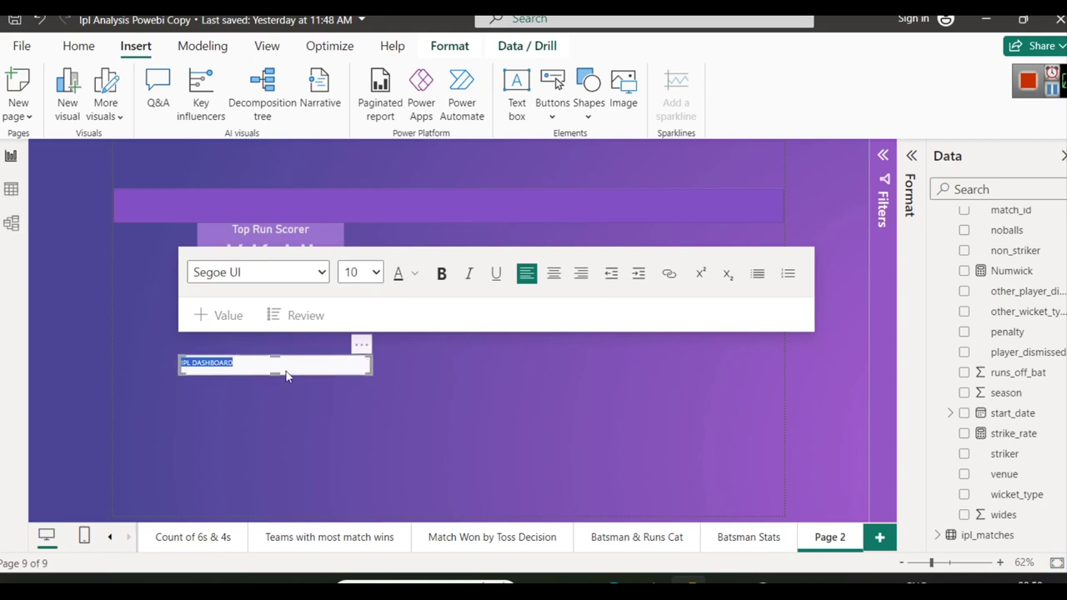
left_click_drag(274, 375, 275, 395)
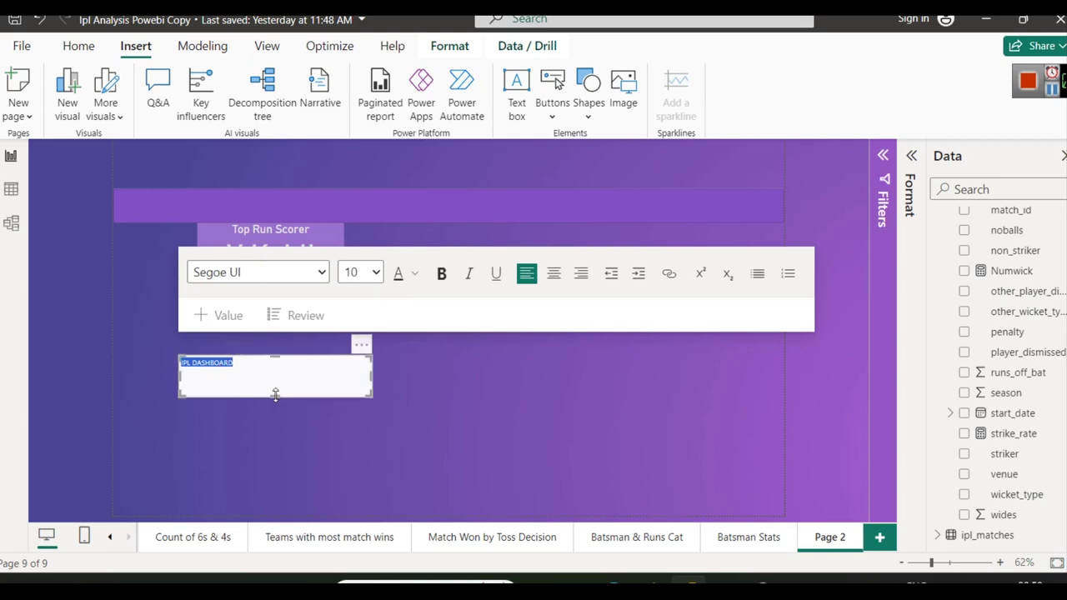
Set the IPL DASHBOARD text to size 24 and centre-align it
left_click(368, 275)
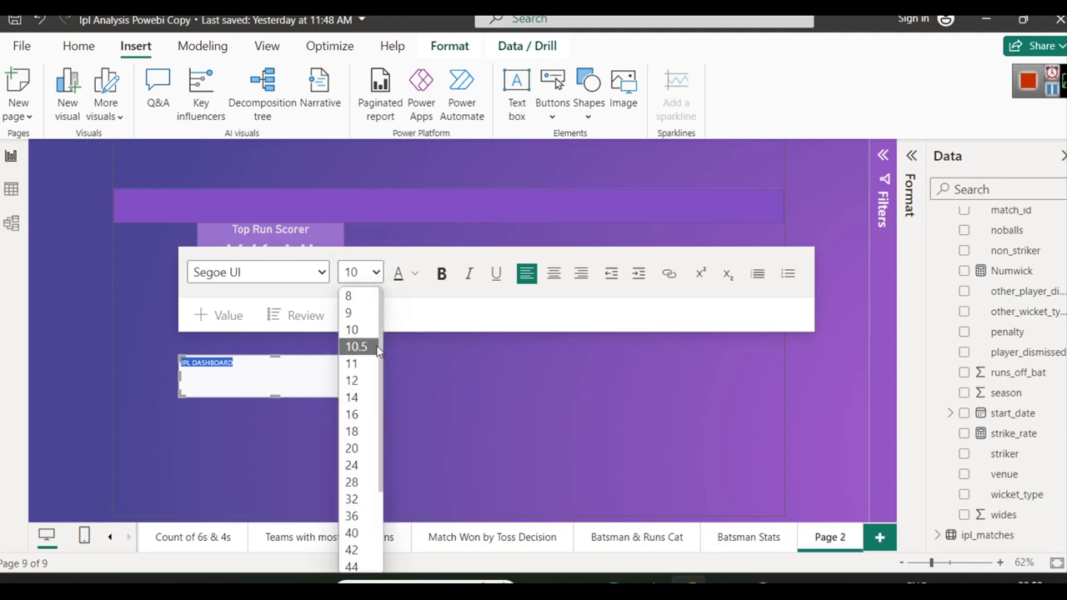
left_click(371, 477)
left_click(334, 375)
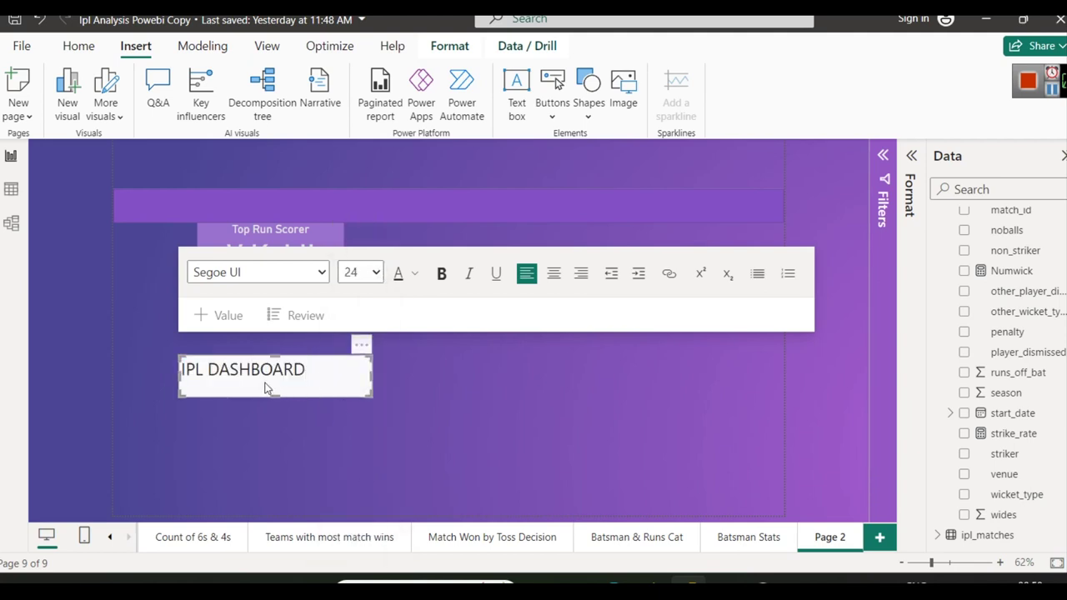
key("ctrl+a")
left_click(554, 274)
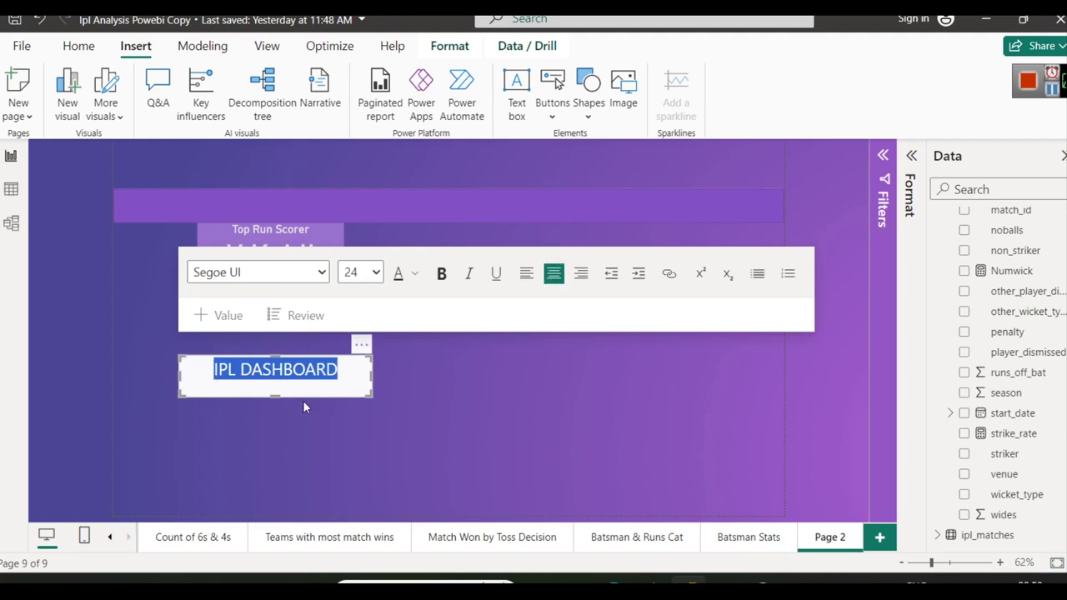
left_click(261, 392)
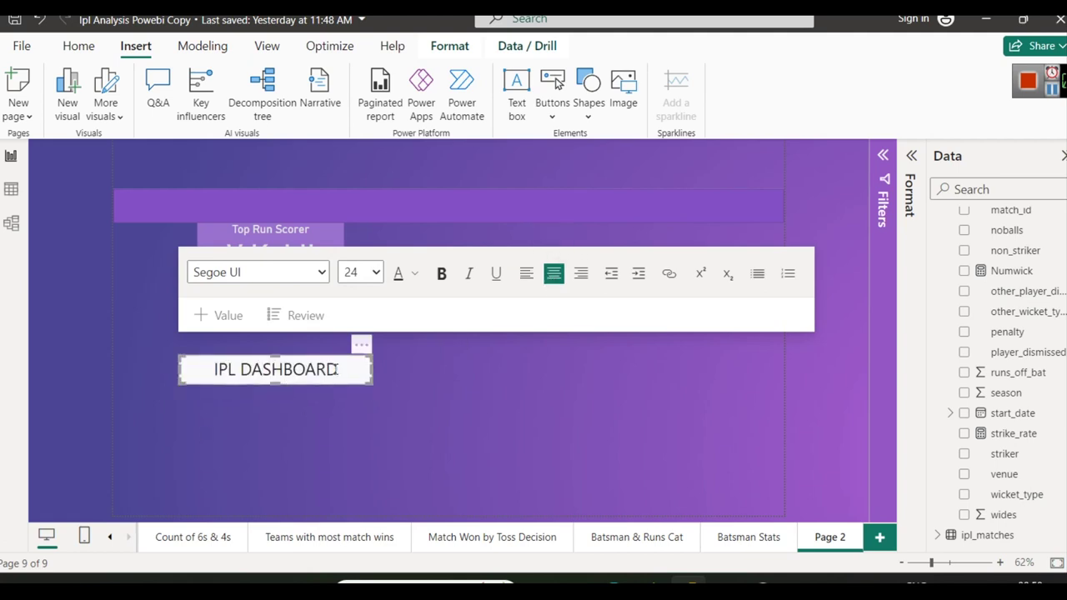
left_click(911, 156)
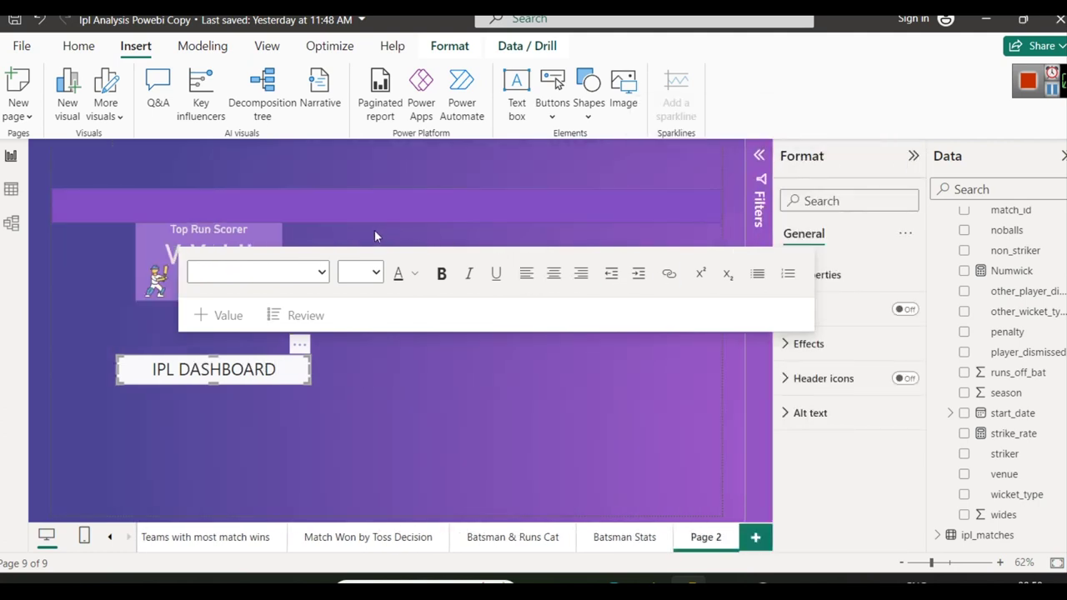
Give the IPL DASHBOARD text box a lighter purple background
left_click(829, 350)
left_click(809, 427)
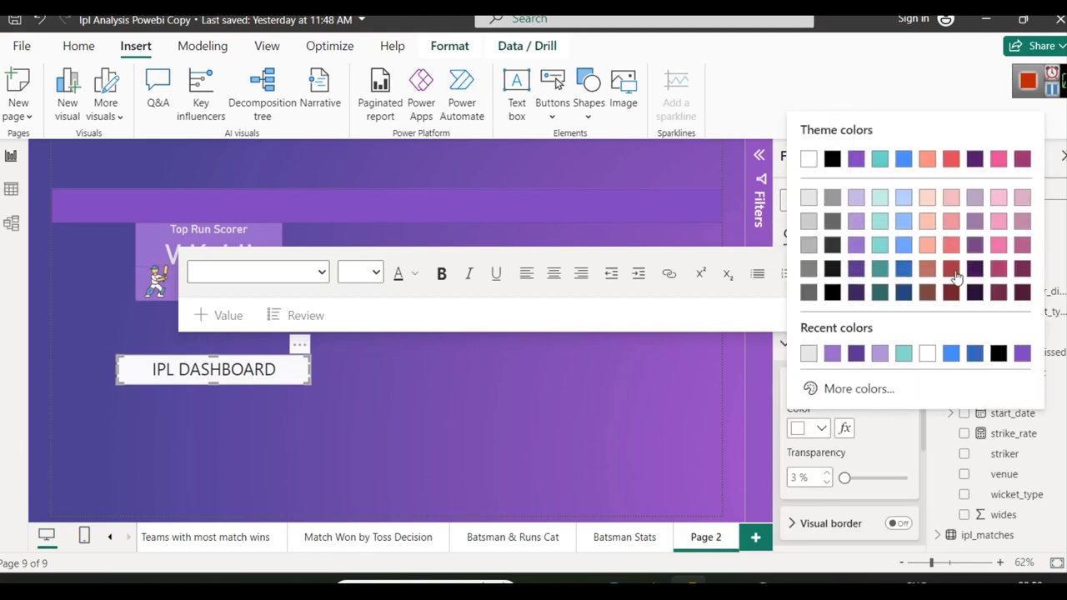
left_click(856, 269)
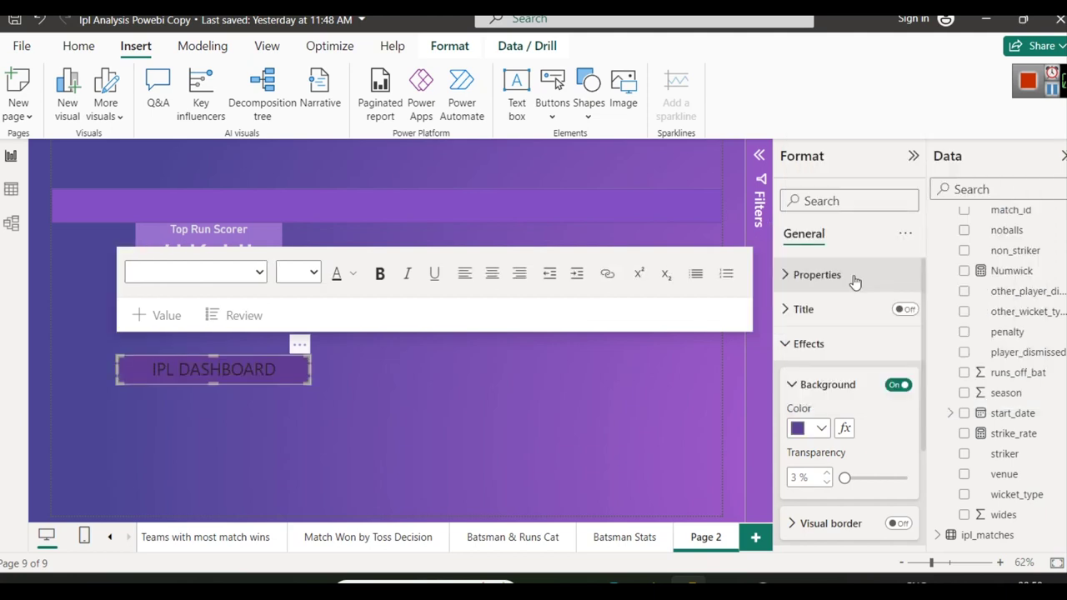
left_click(821, 428)
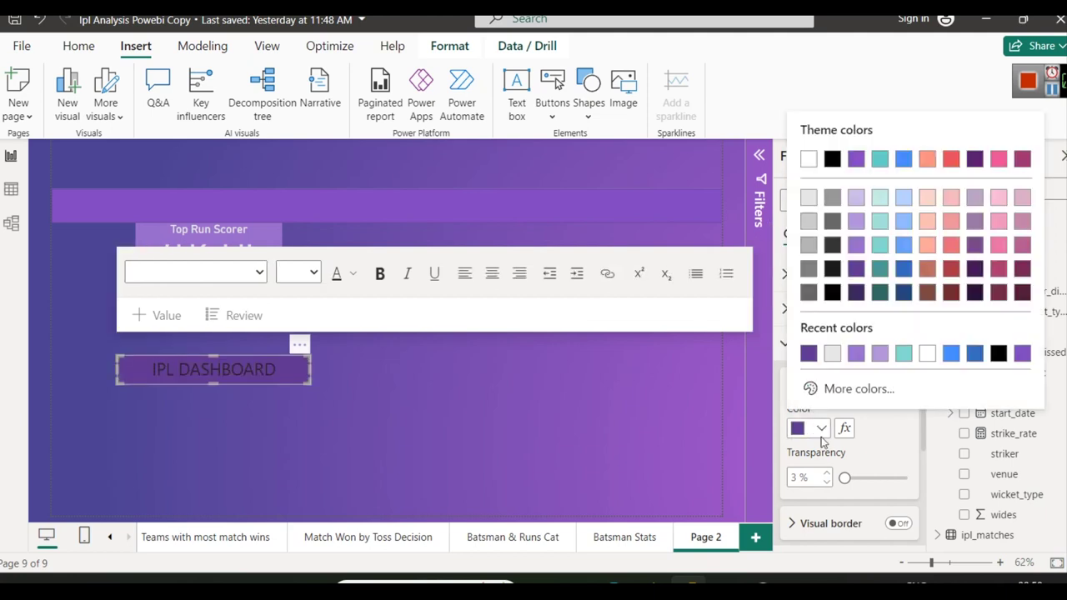
left_click(857, 245)
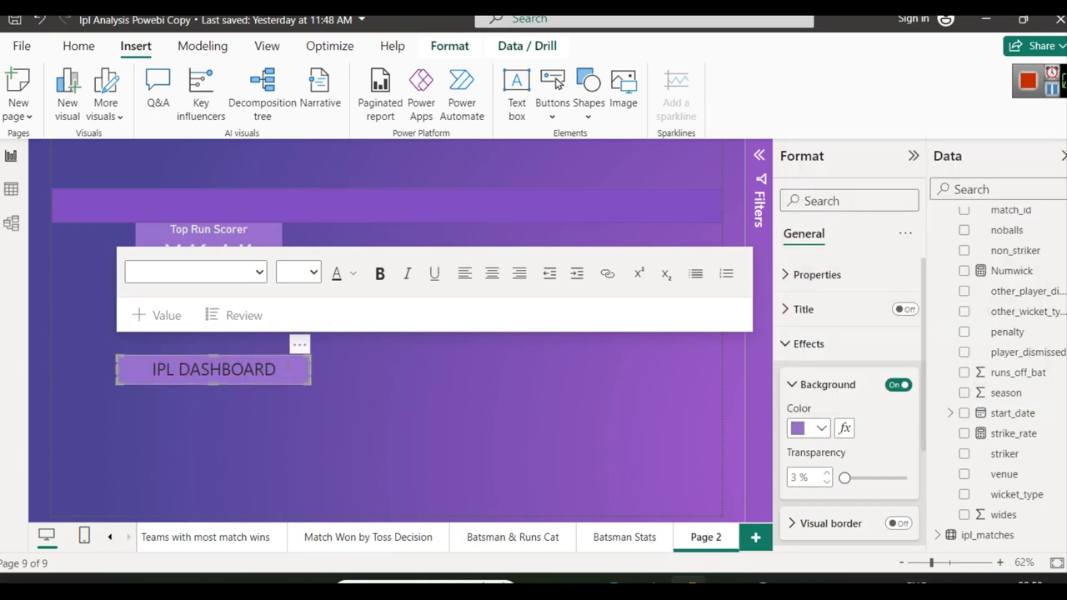
Move the IPL DASHBOARD title box up into the purple header bar
left_click(387, 395)
left_click_drag(256, 355, 368, 249)
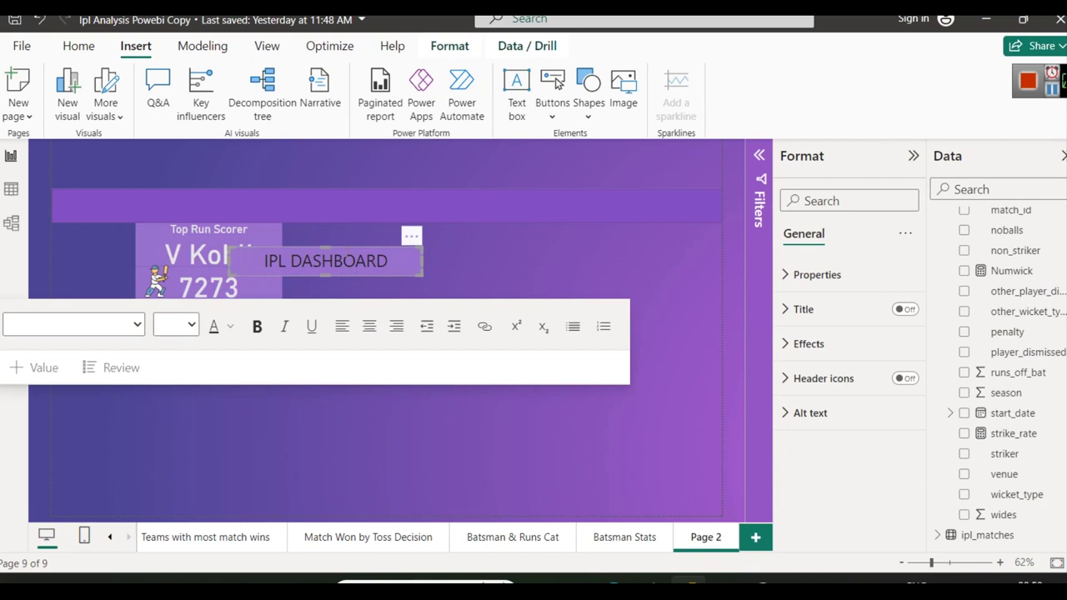
left_click_drag(354, 246, 412, 191)
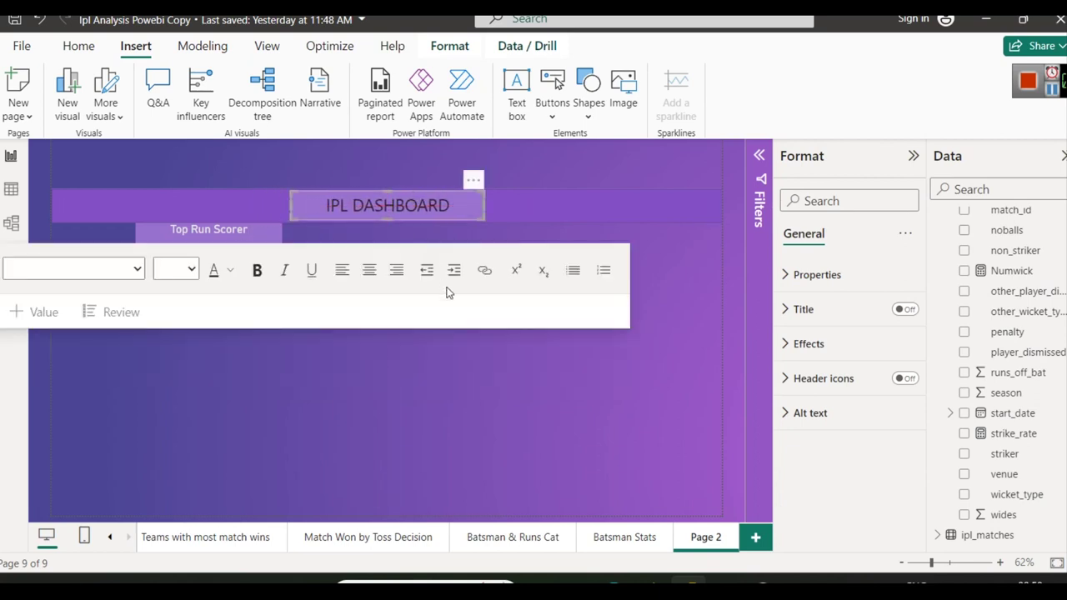
left_click(437, 417)
left_click(93, 48)
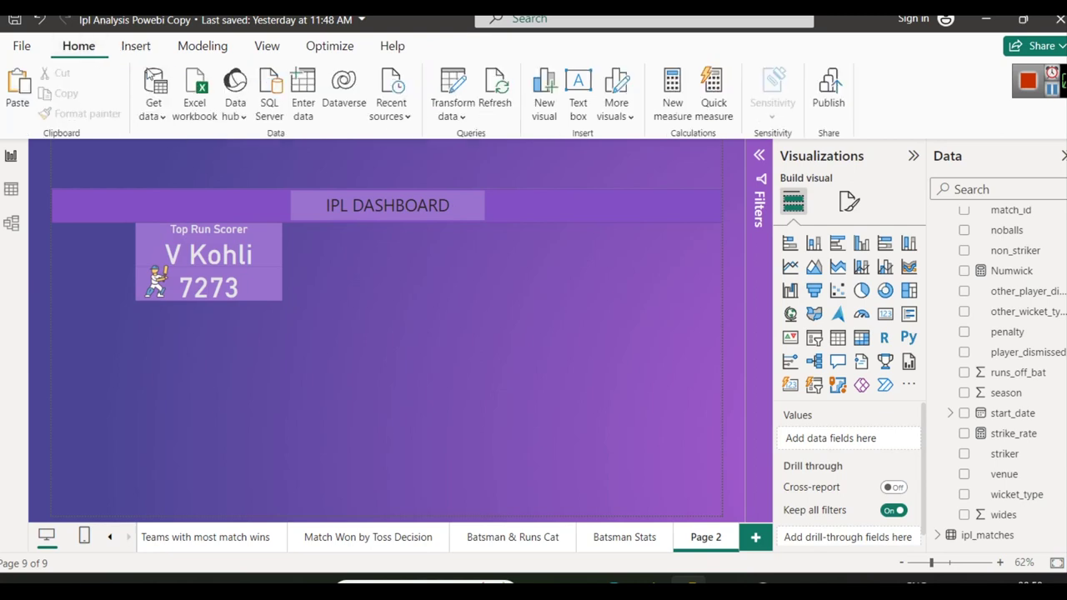
Browse the View tab's report themes, keep the current theme, and start editing the IPL DASHBOARD title
left_click(267, 48)
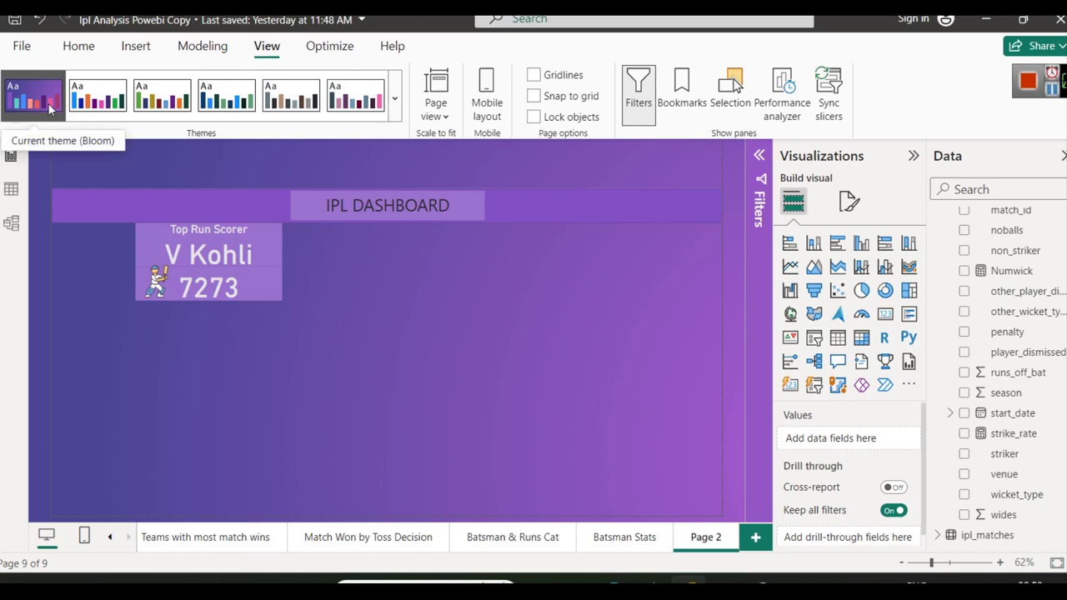
left_click(395, 98)
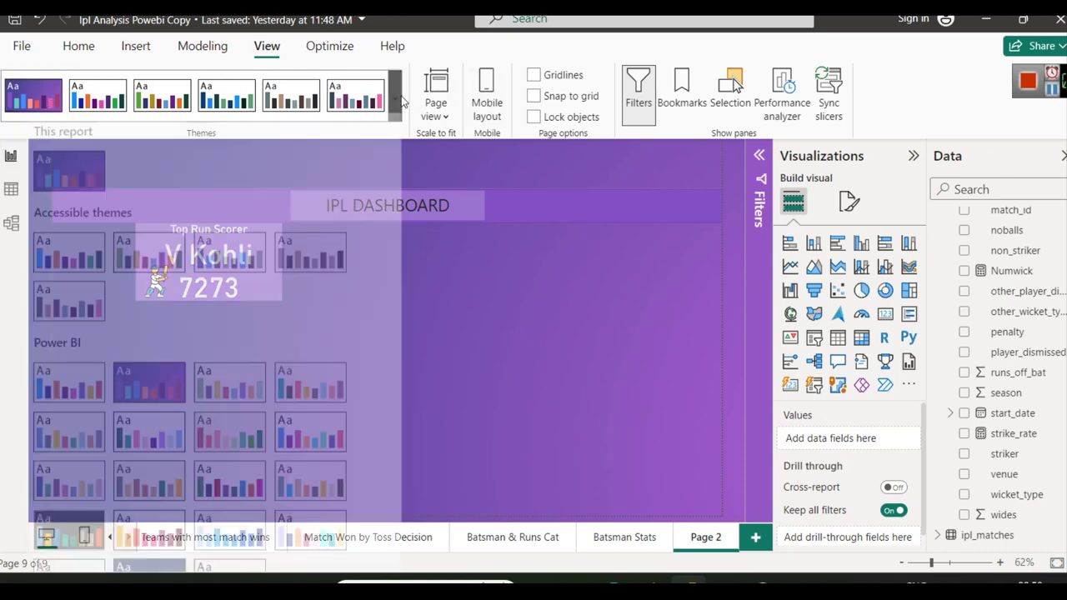
left_click(400, 100)
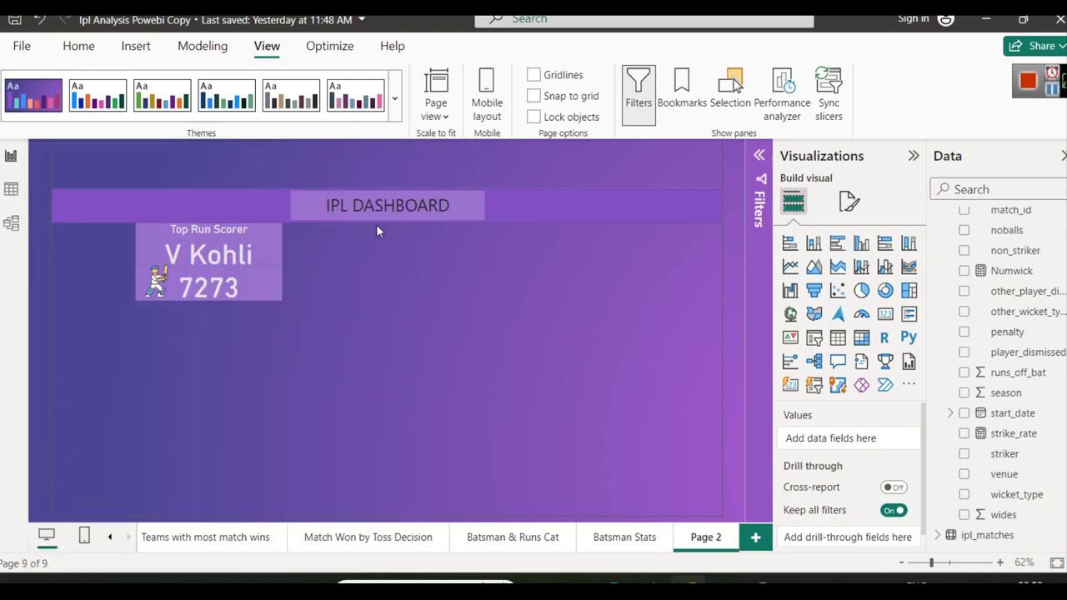
left_click(437, 205)
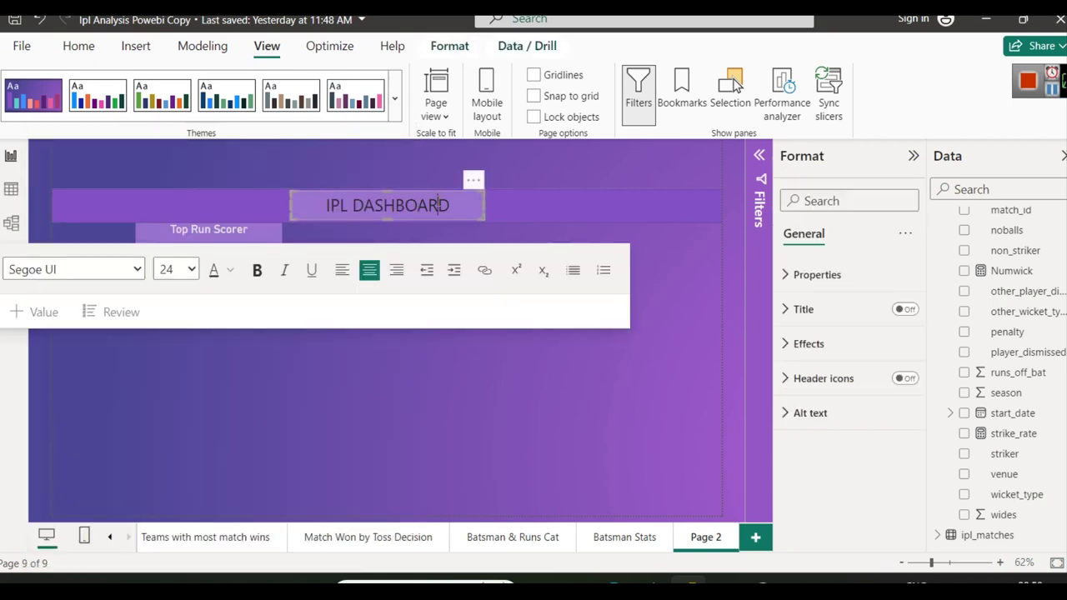
Make the whole IPL DASHBOARD title white and bold, then exit text editing
triple_click(438, 205)
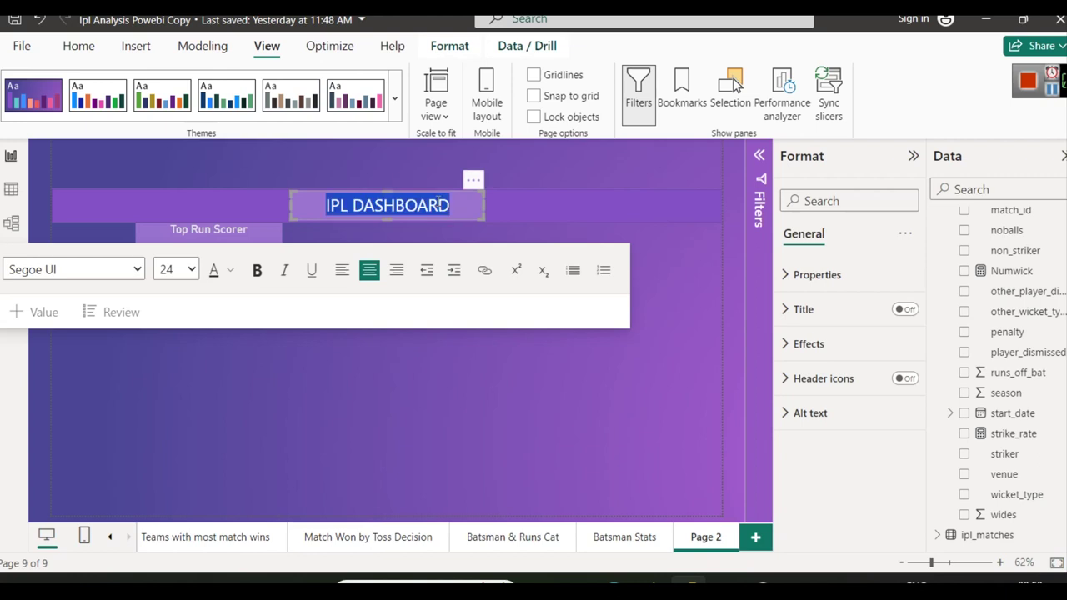
left_click(230, 270)
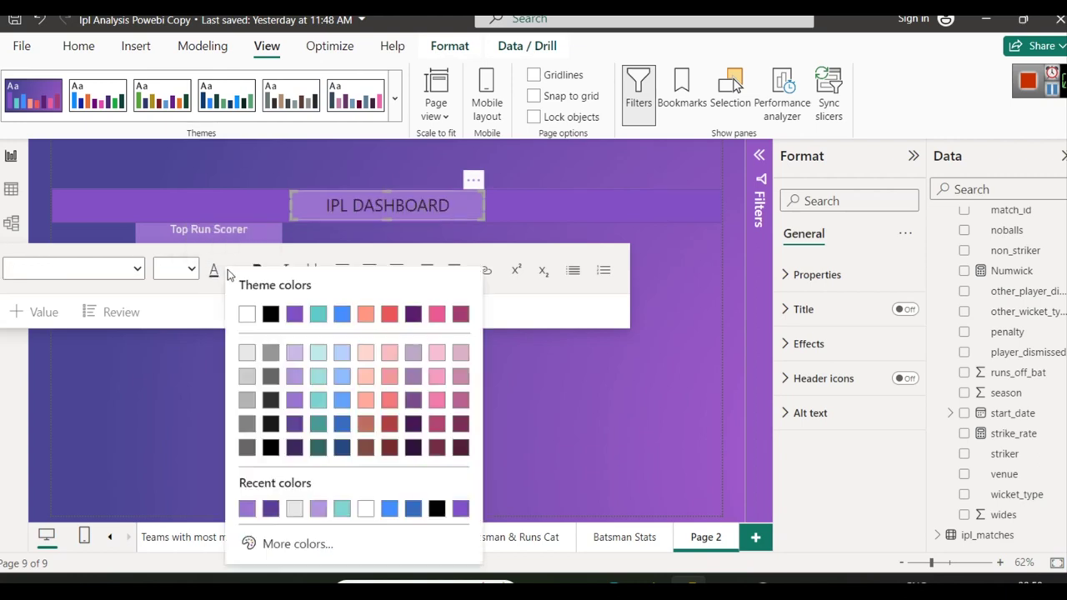
left_click(253, 349)
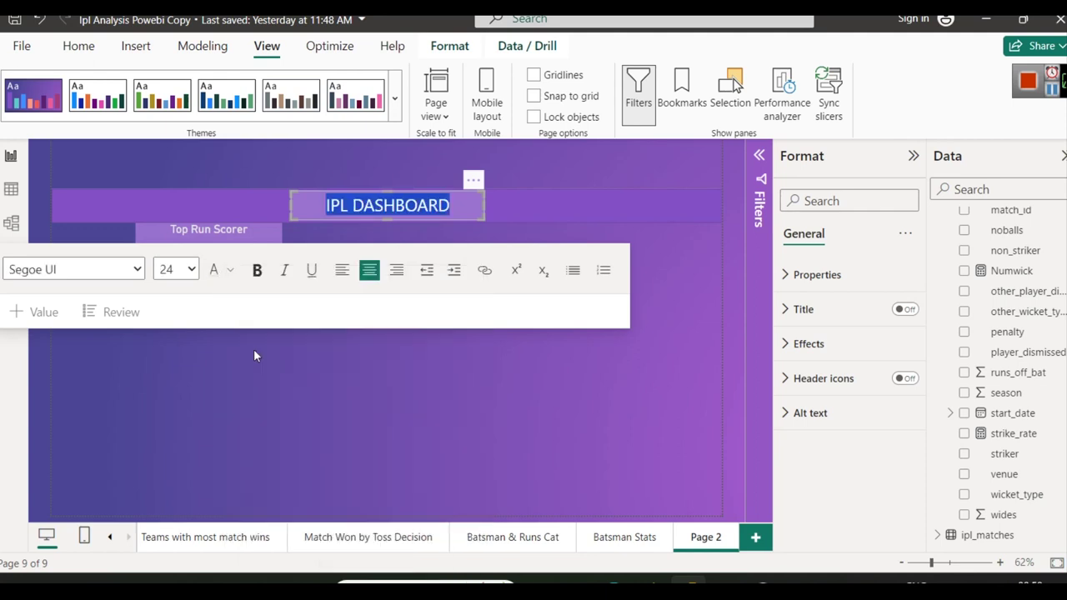
left_click(262, 279)
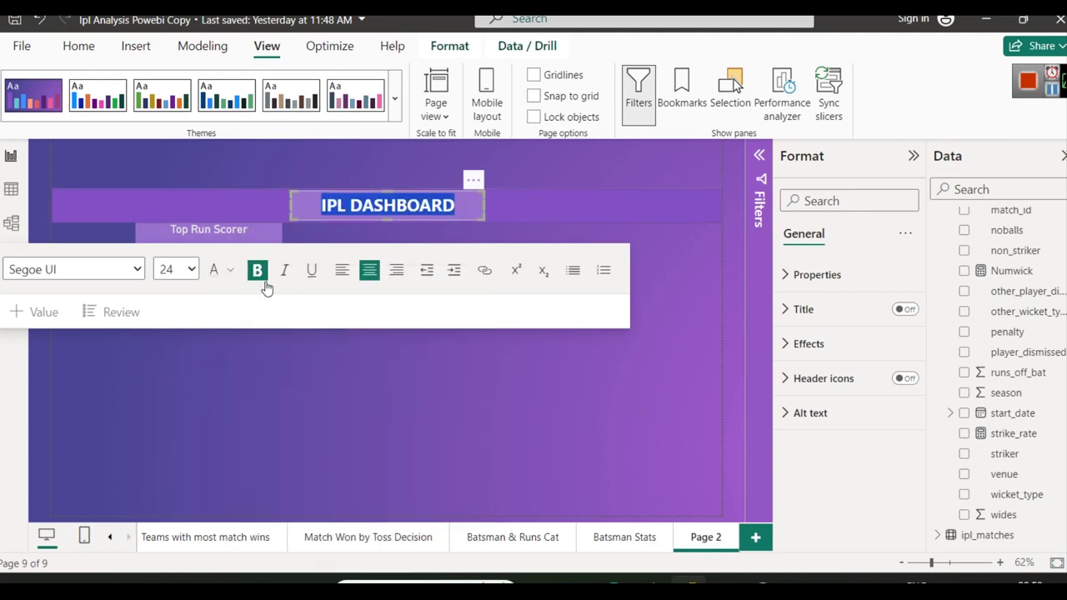
left_click(419, 373)
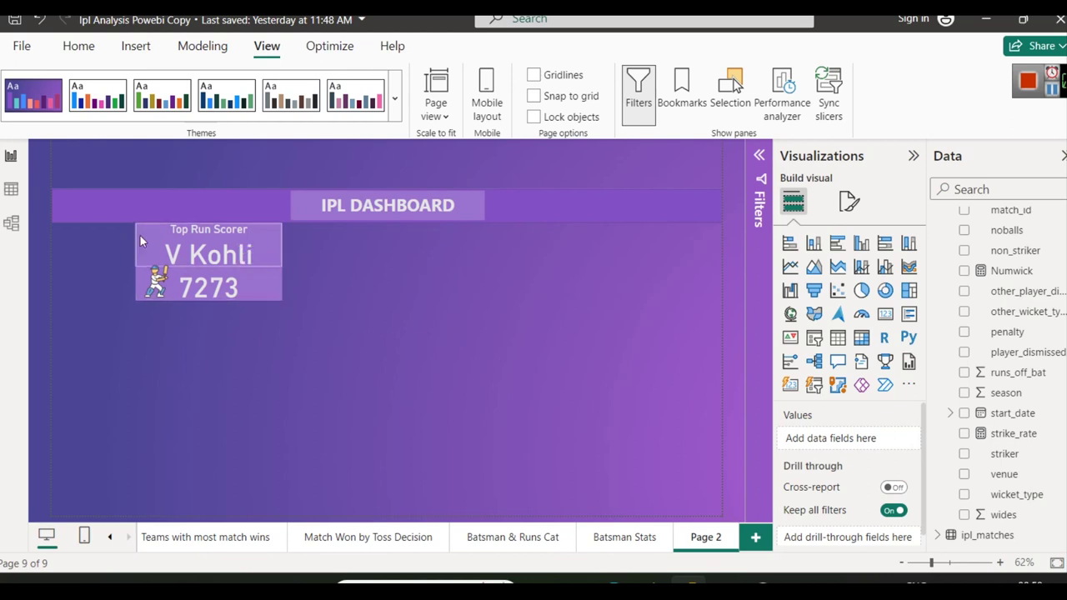
Shift the Top Run Scorer card group further left on Page 2
left_click(197, 259)
key("Delete")
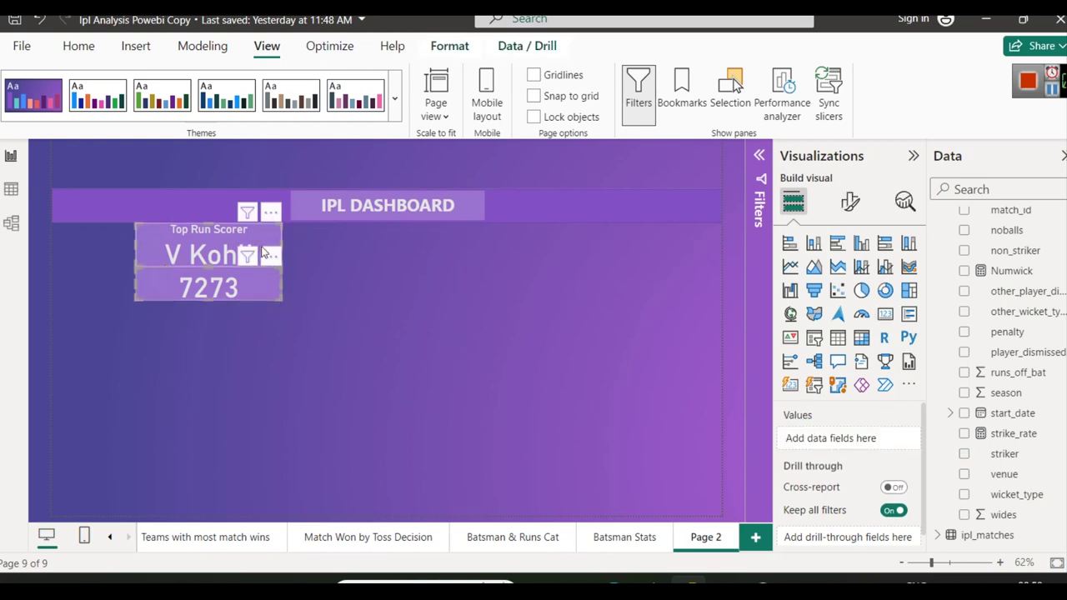
left_click(151, 251)
left_click_drag(149, 244, 96, 245)
left_click(427, 331)
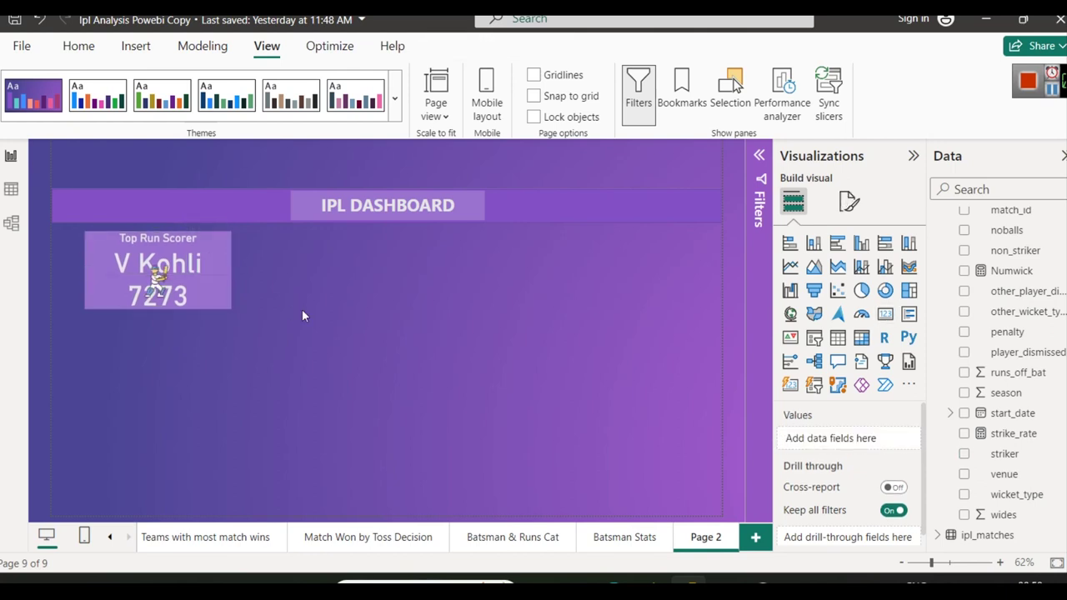
Place the batsman image against the Top Run Scorer card's left edge
left_click_drag(157, 279, 100, 284)
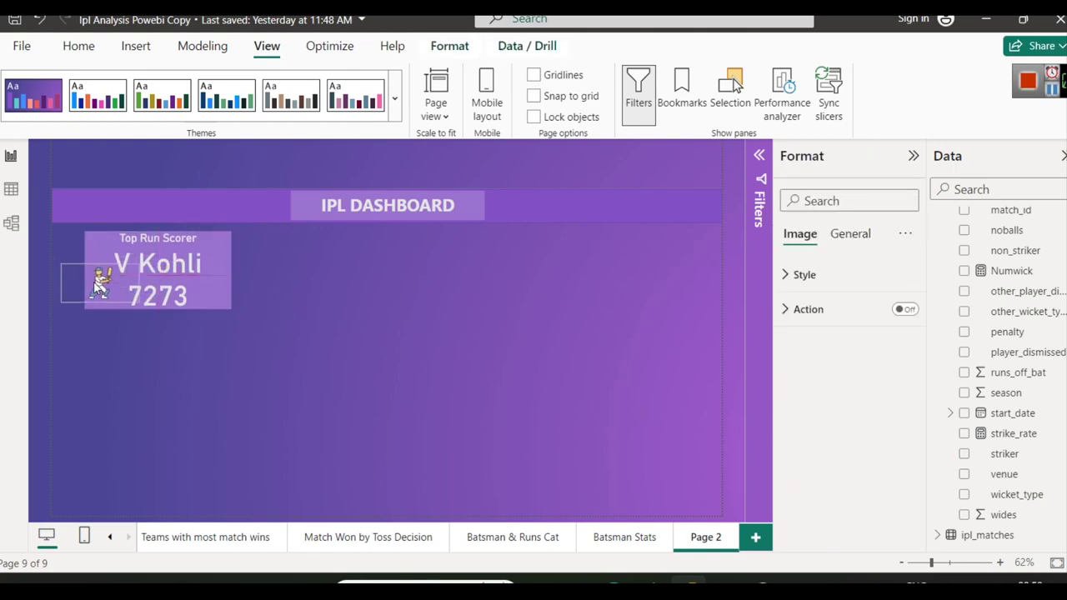
left_click(337, 291)
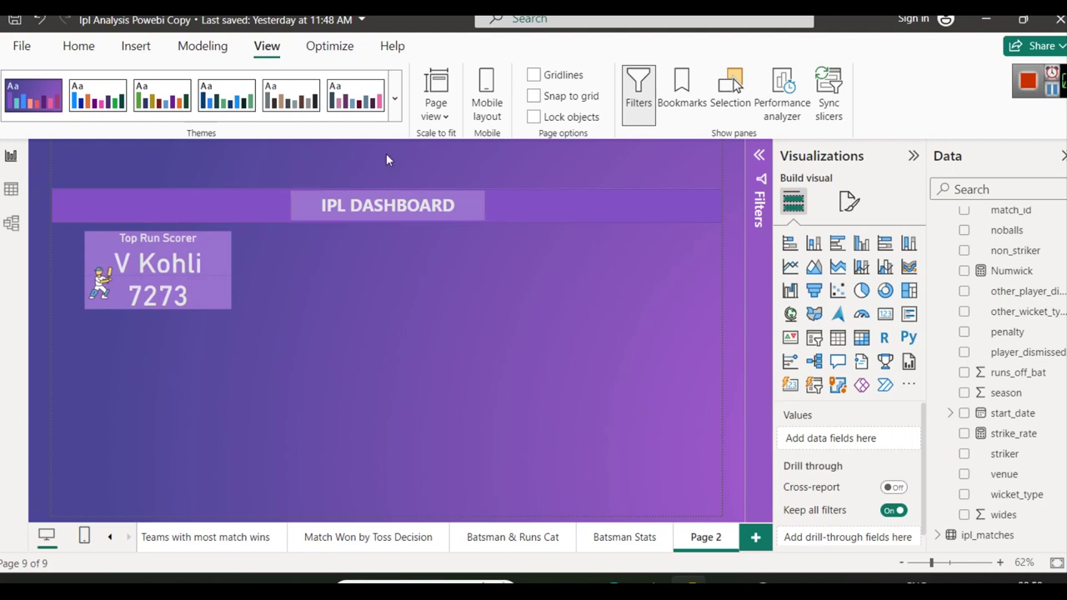
left_click(87, 52)
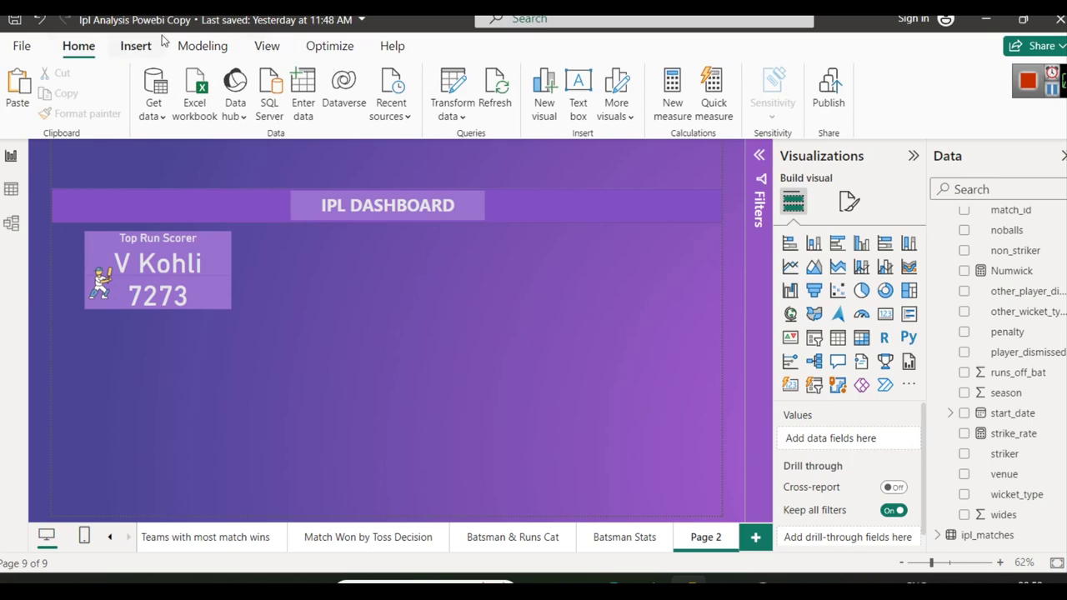
left_click(136, 47)
Insert the canvasnobg team-logos image, move it to the page top, and stretch it across the page
left_click(622, 105)
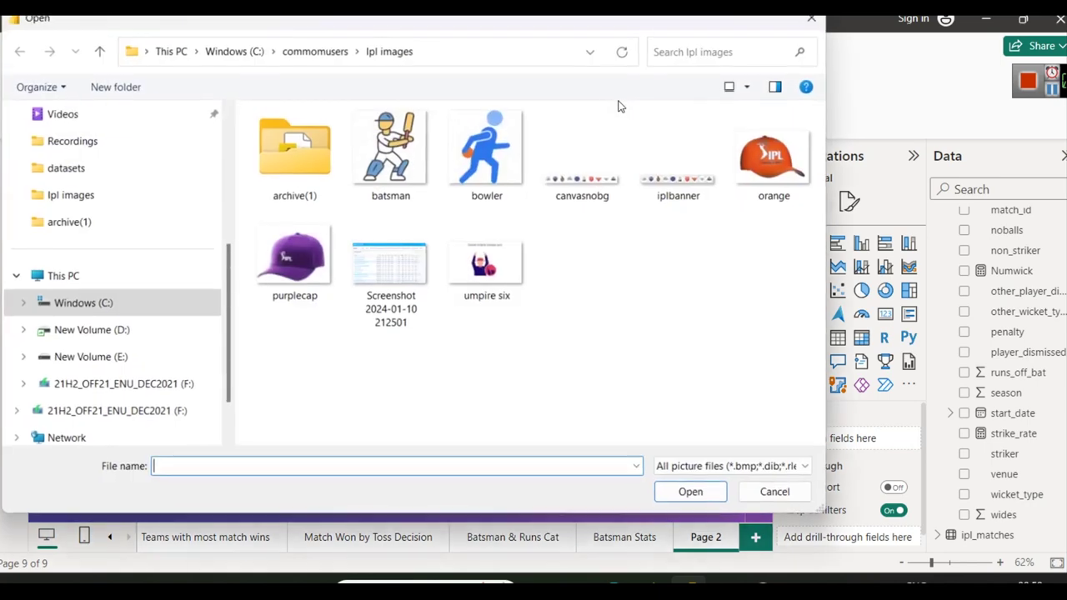
left_click(608, 185)
left_click(692, 492)
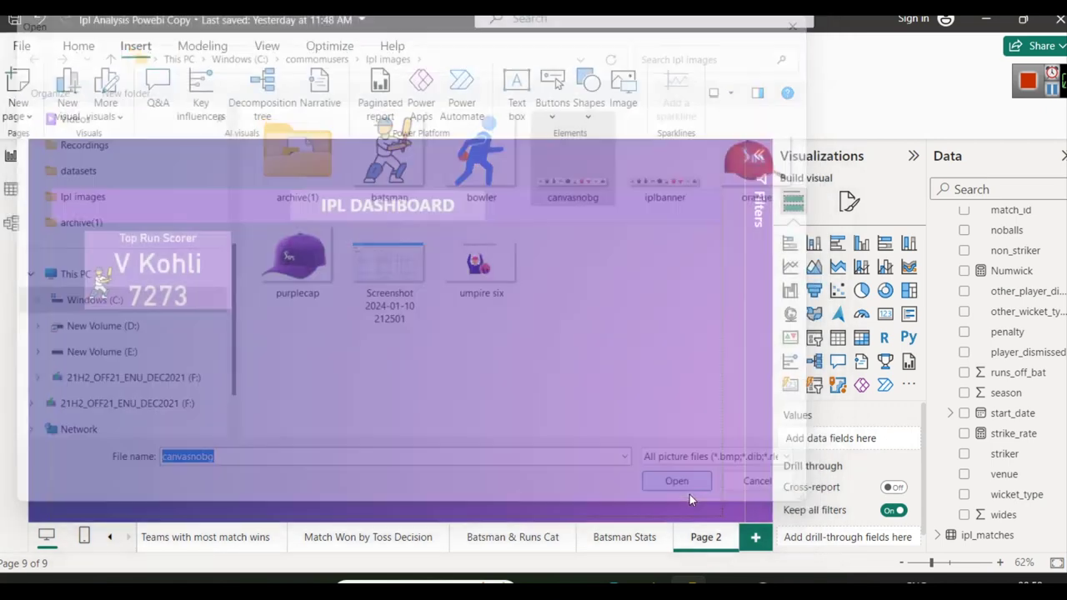
left_click_drag(166, 401, 142, 175)
left_click_drag(208, 178, 720, 160)
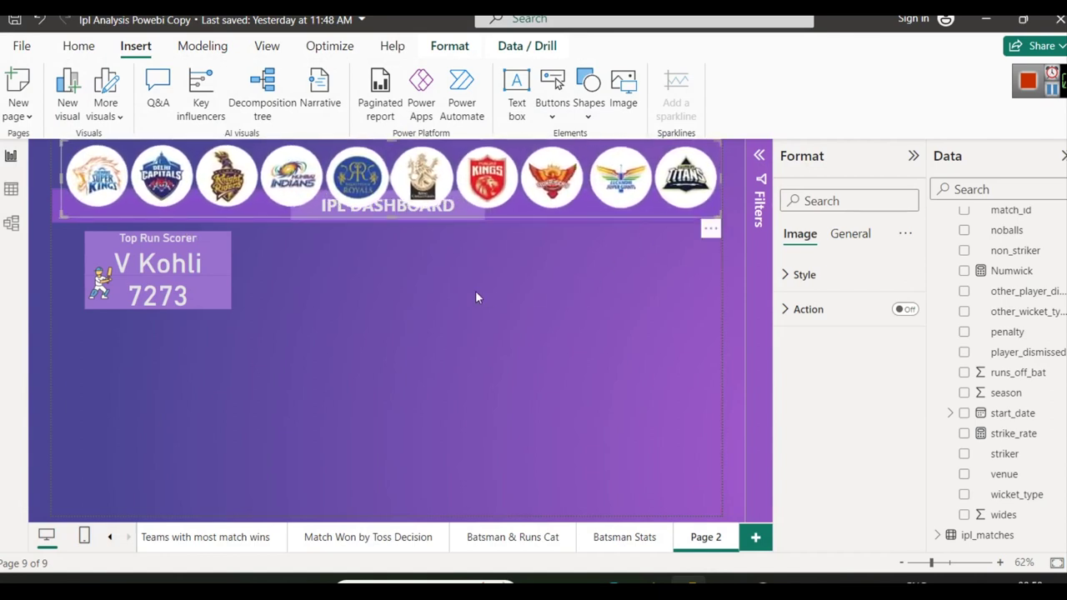
Undo the accidental change to the Top Run Scorer card with Ctrl+Z
left_click(500, 310)
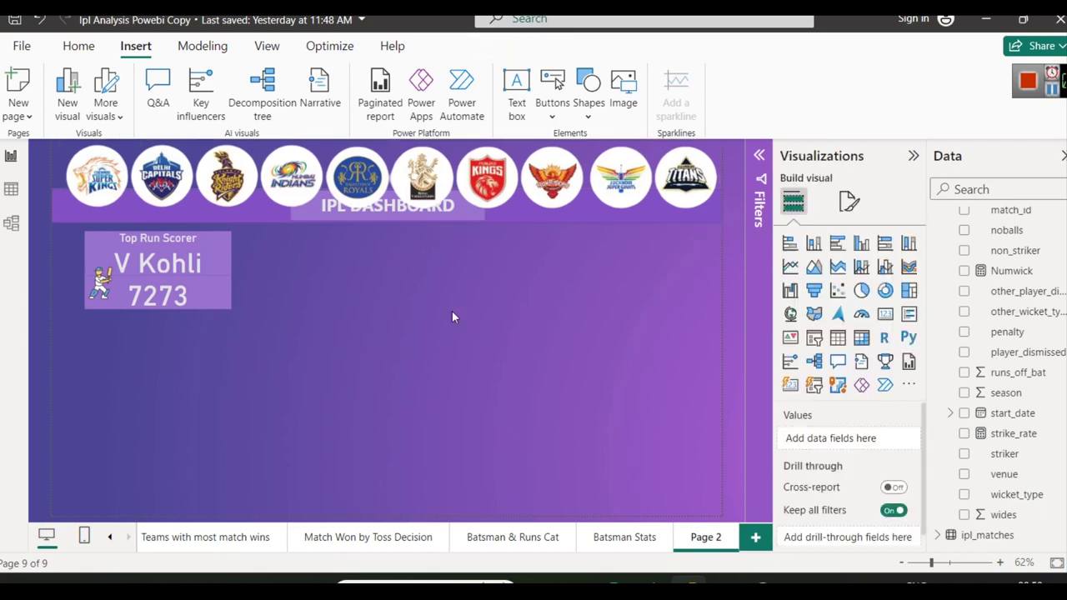
left_click(100, 277)
left_click(95, 281)
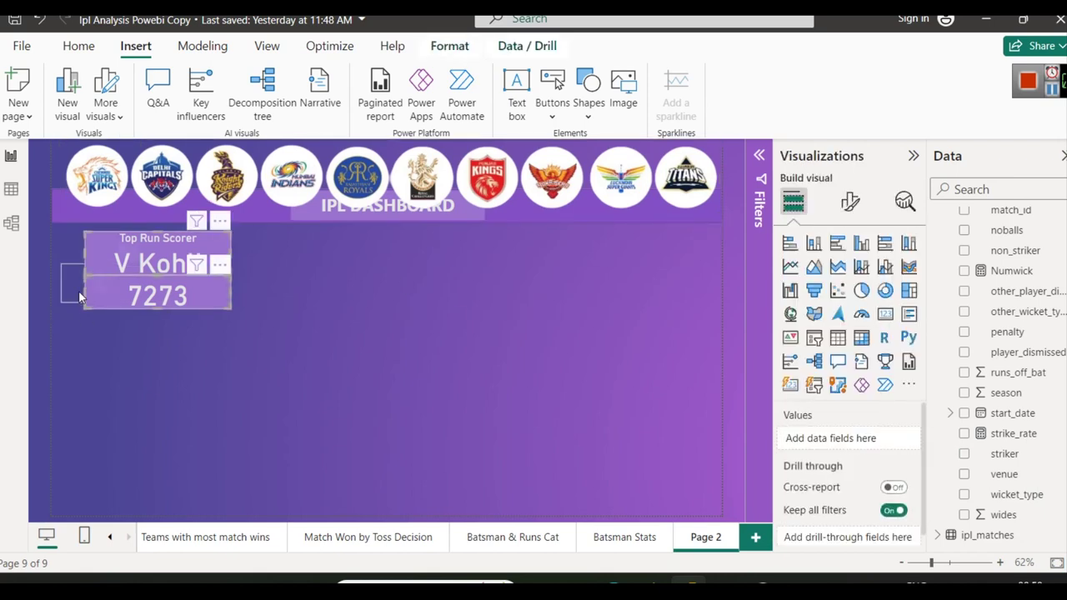
key("ctrl+z")
key("ctrl+z")
key("ctrl+z")
key("ctrl+z")
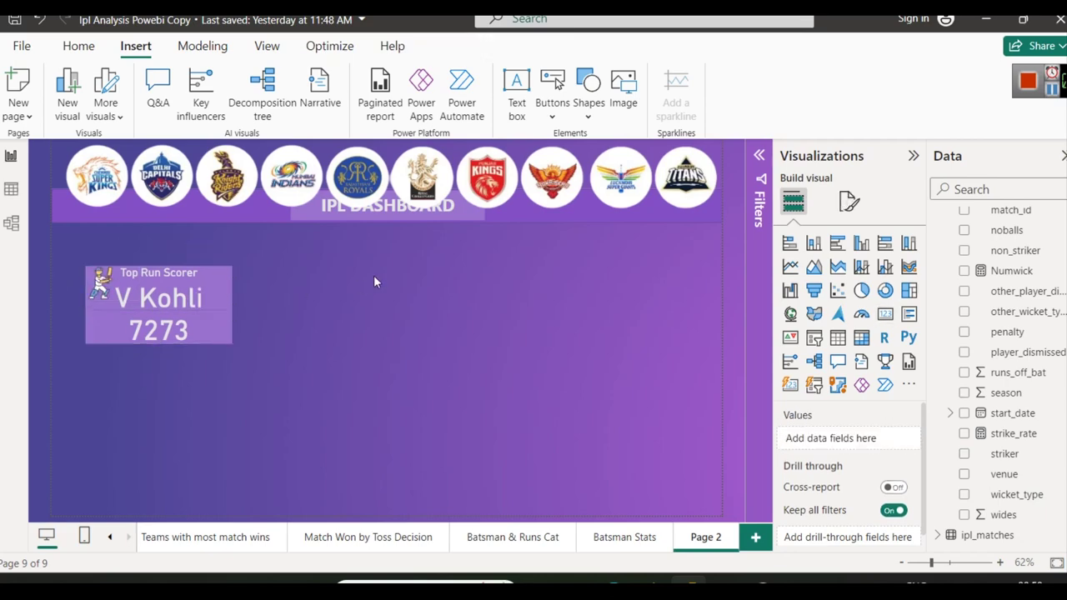
Move the purple bar and IPL DASHBOARD title down below the team logos
left_click_drag(54, 222, 55, 242)
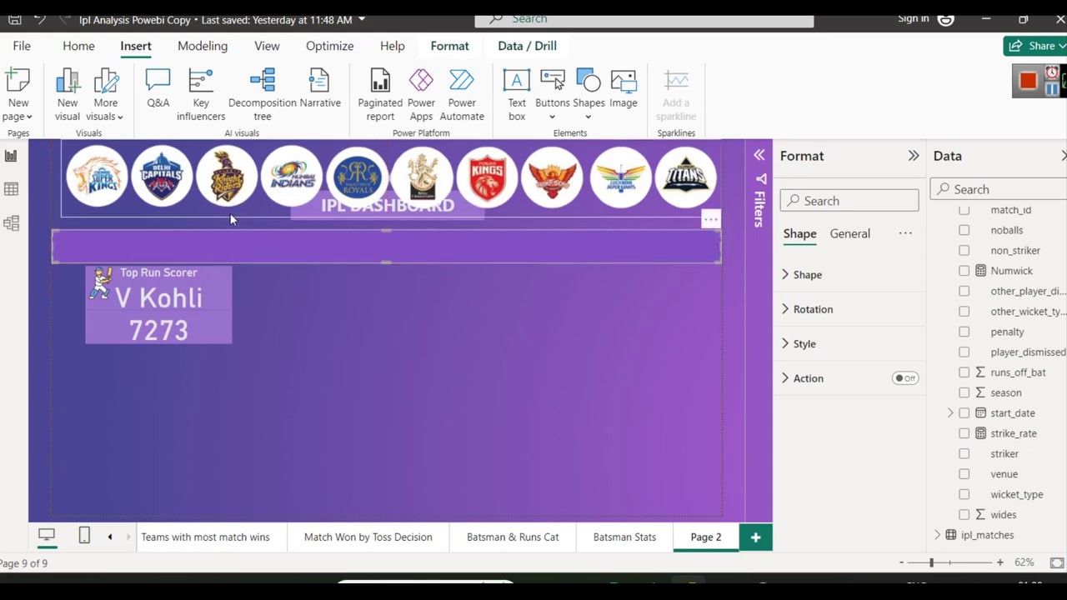
left_click(301, 271)
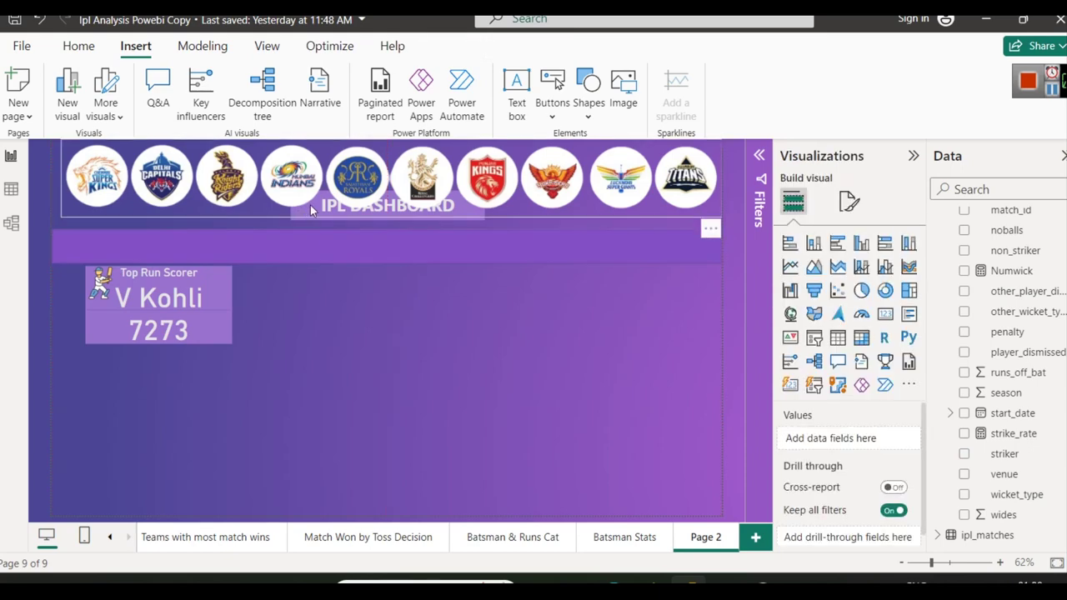
left_click_drag(311, 208, 315, 211)
left_click_drag(462, 209, 383, 240)
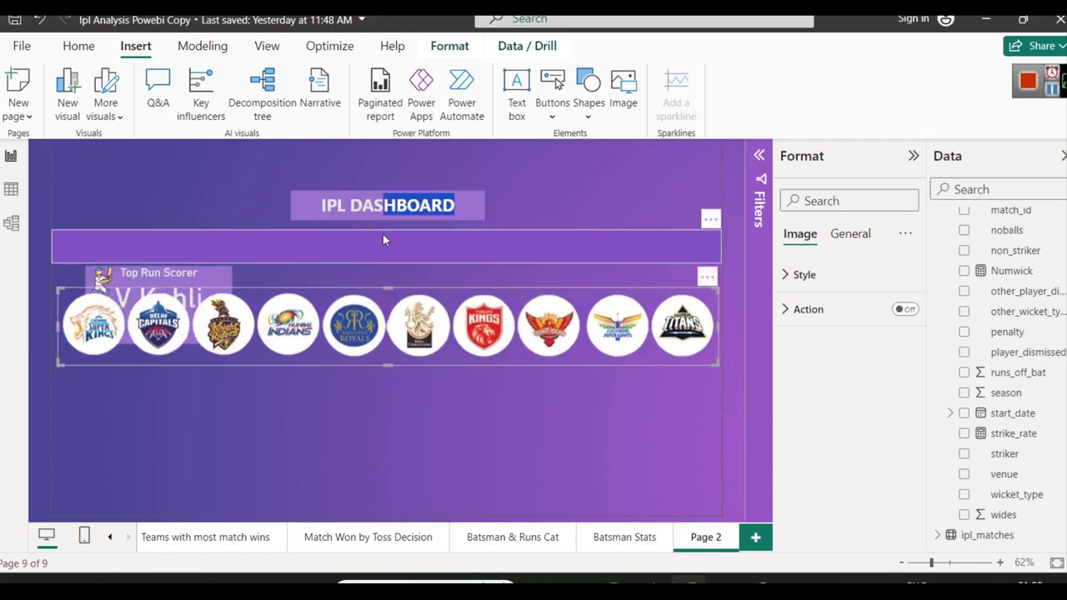
left_click(438, 198)
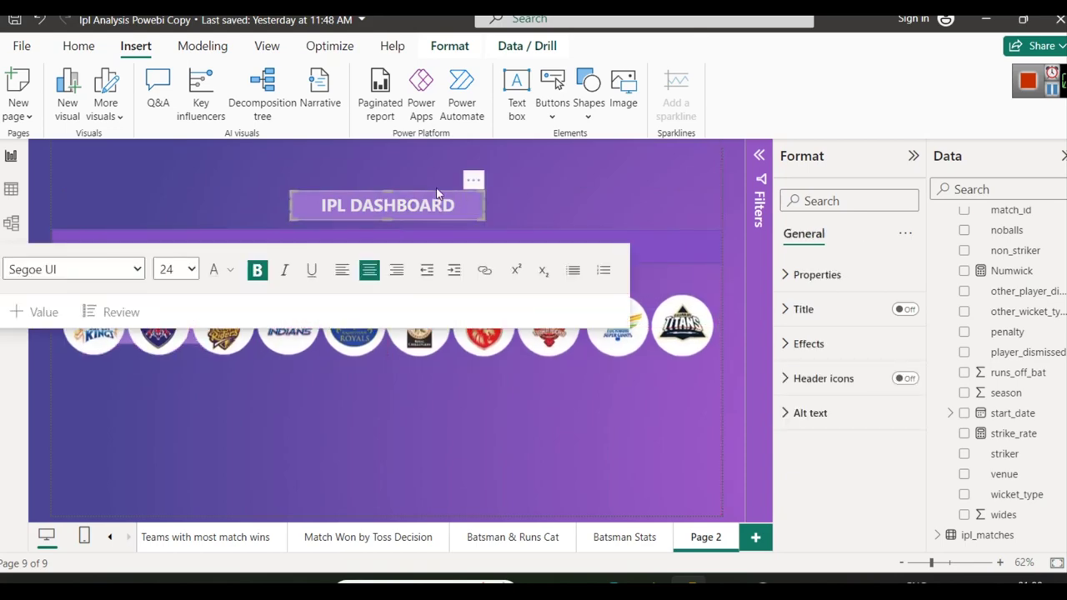
left_click_drag(436, 196, 435, 235)
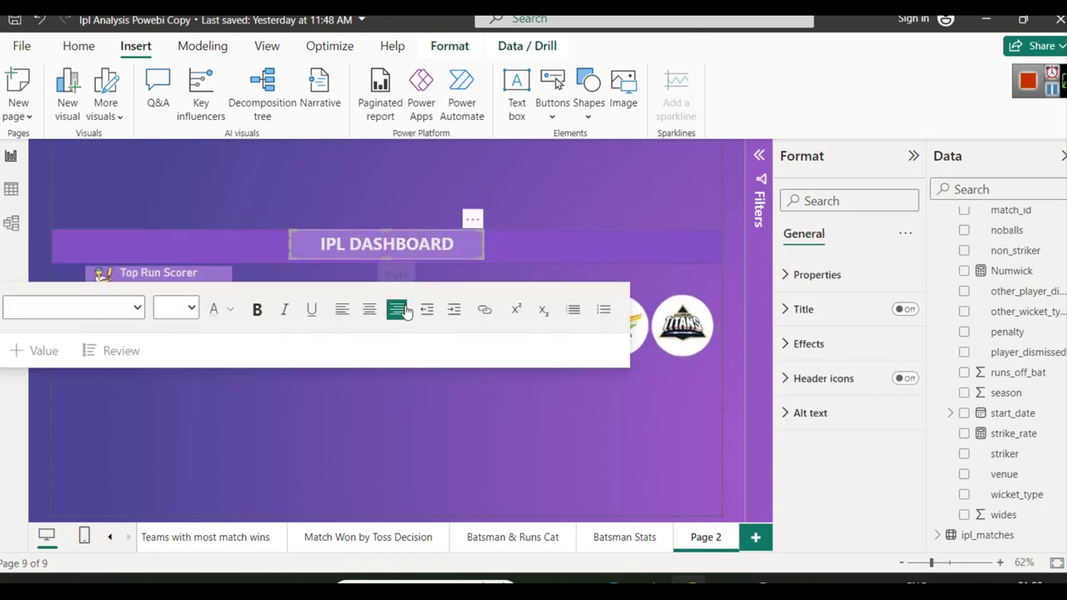
Realign the team logos at the page top above the bar and lower the batsman image slightly
left_click_drag(705, 338, 715, 203)
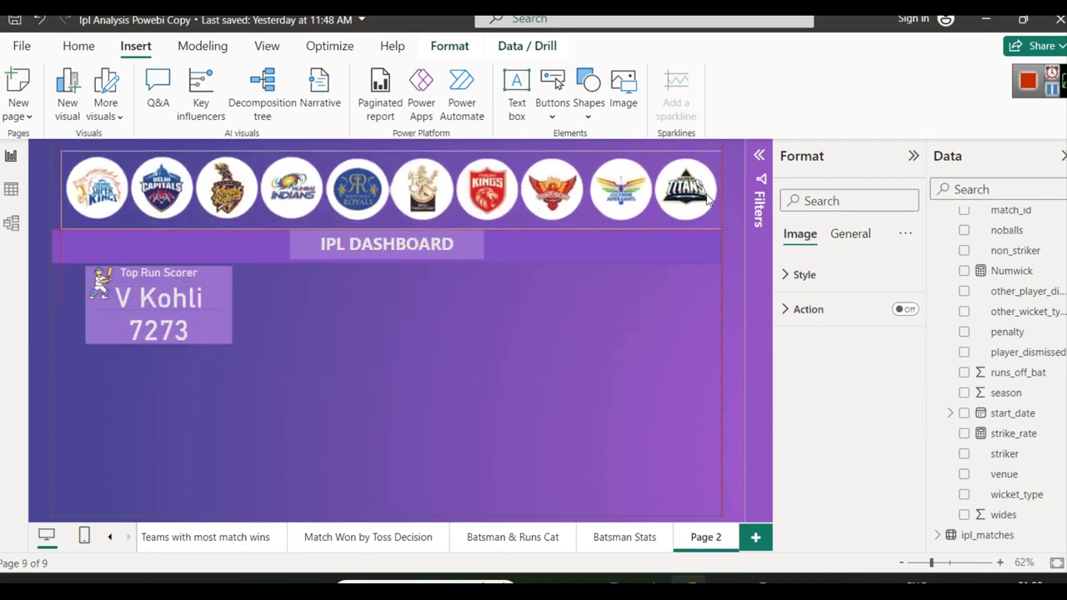
mouse_move(708, 200)
left_mouse_down()
mouse_move(694, 196)
mouse_move(703, 200)
left_mouse_up()
left_click(635, 375)
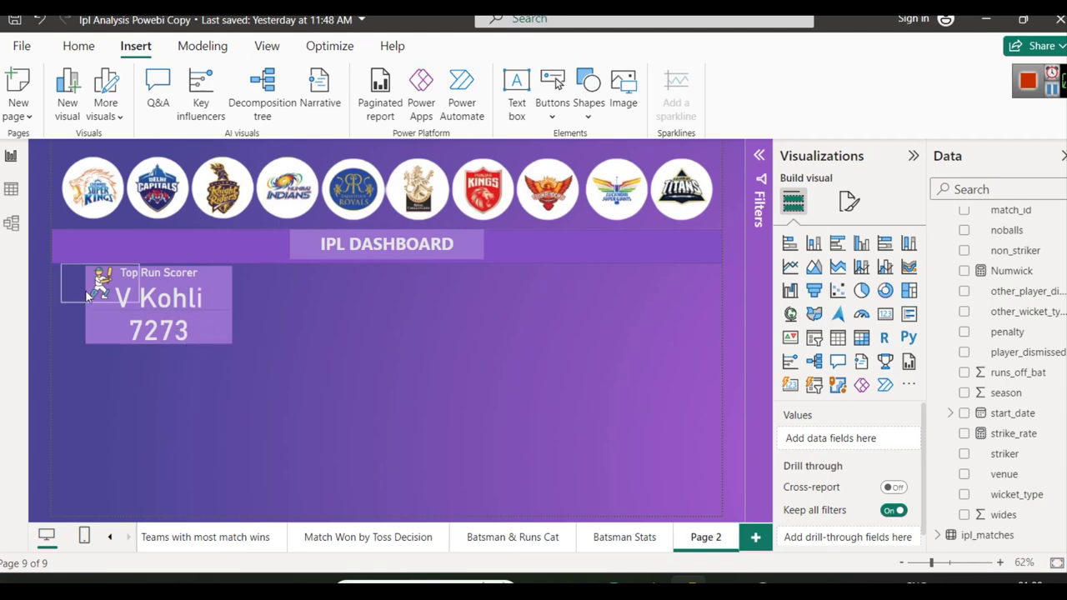
left_click_drag(92, 297, 88, 312)
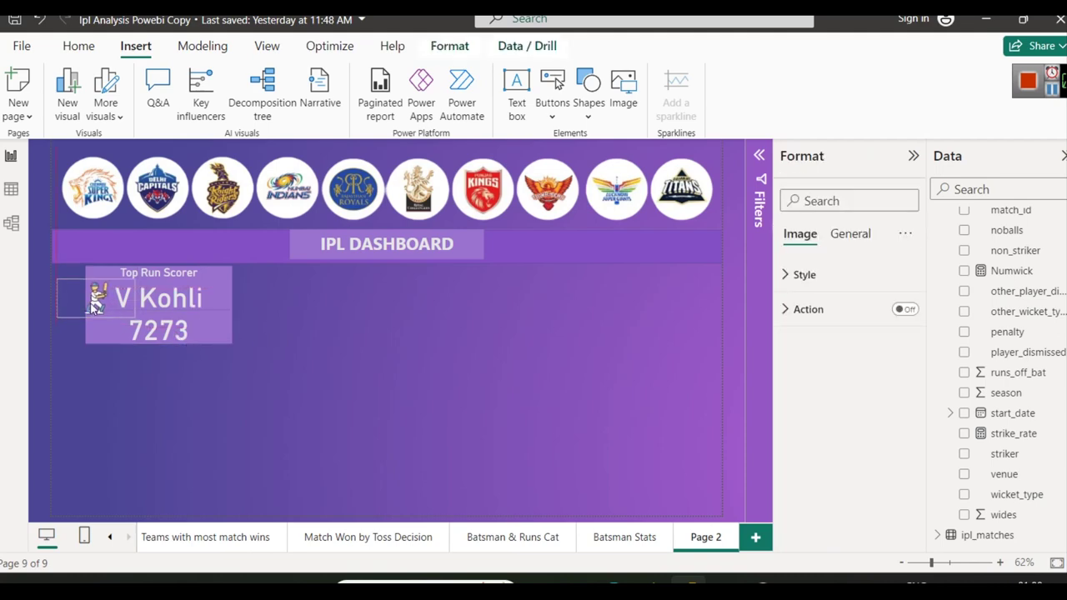
left_click(408, 351)
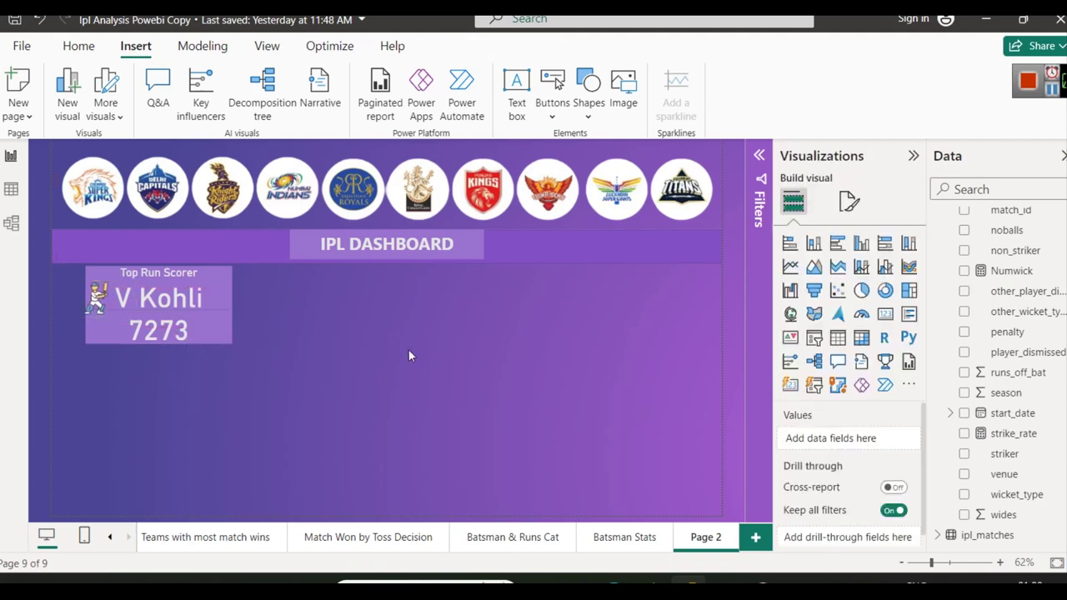
Collapse the Visualizations pane and switch to the ipl_ball_by_ball Excel workbook
left_click(914, 155)
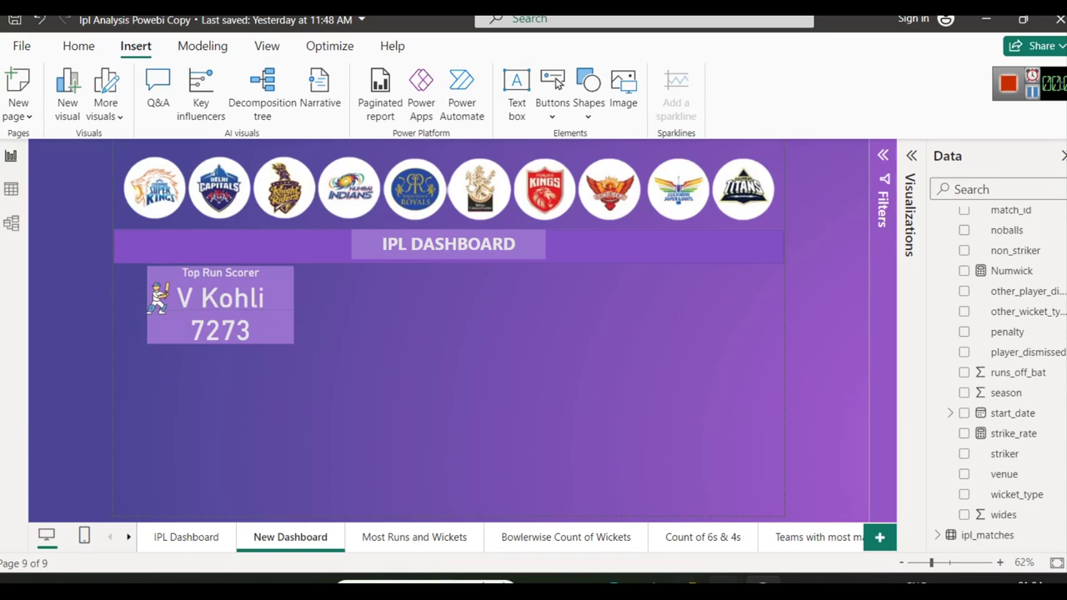
mouse_move(724, 584)
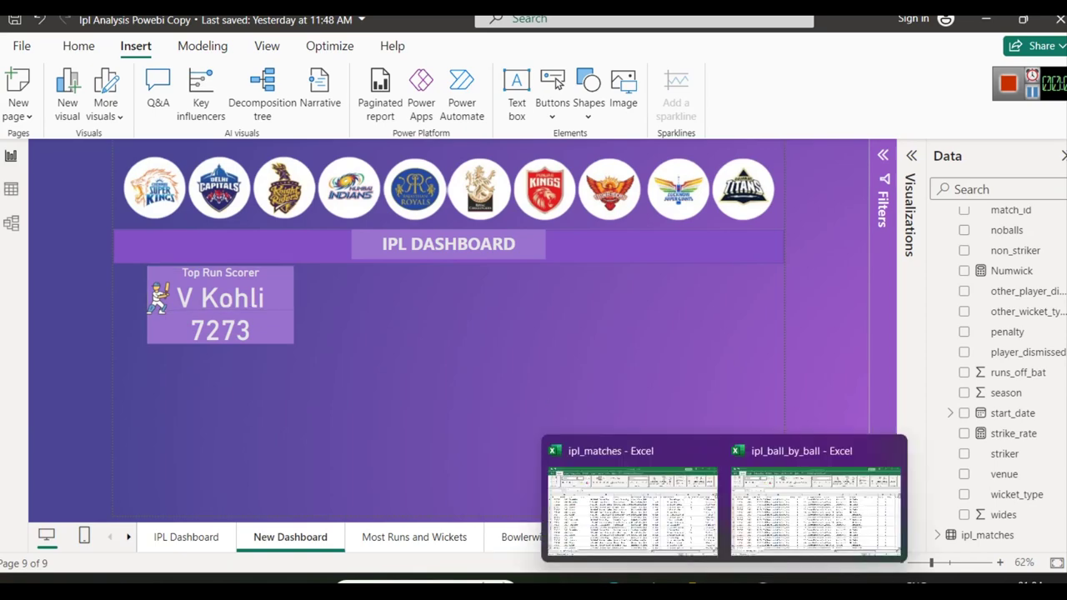
left_click(776, 492)
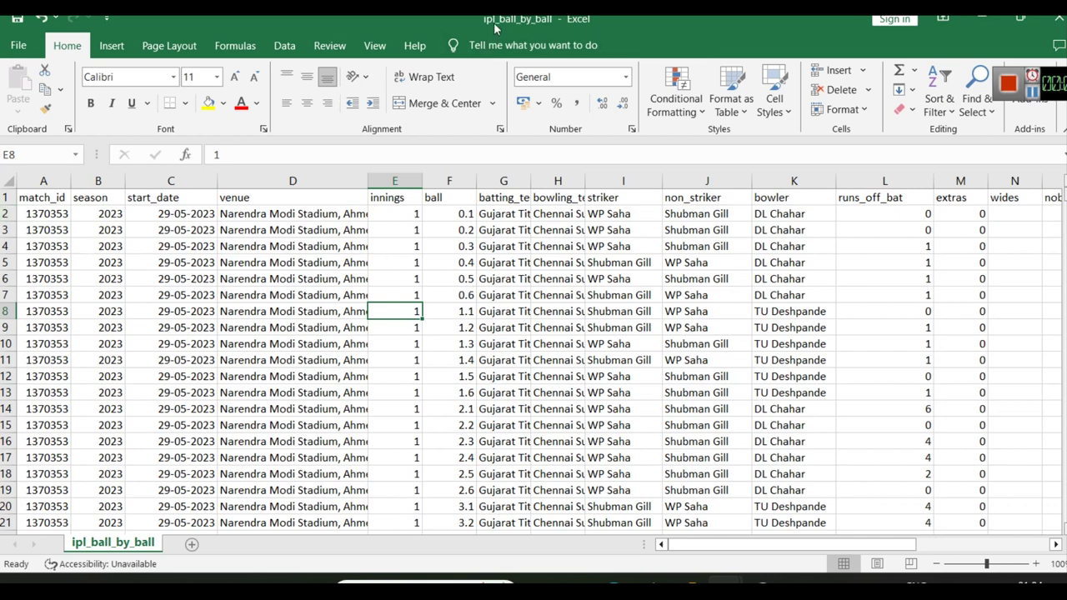
Widen column T so the player_dismissed header shows in full
left_click(6, 213)
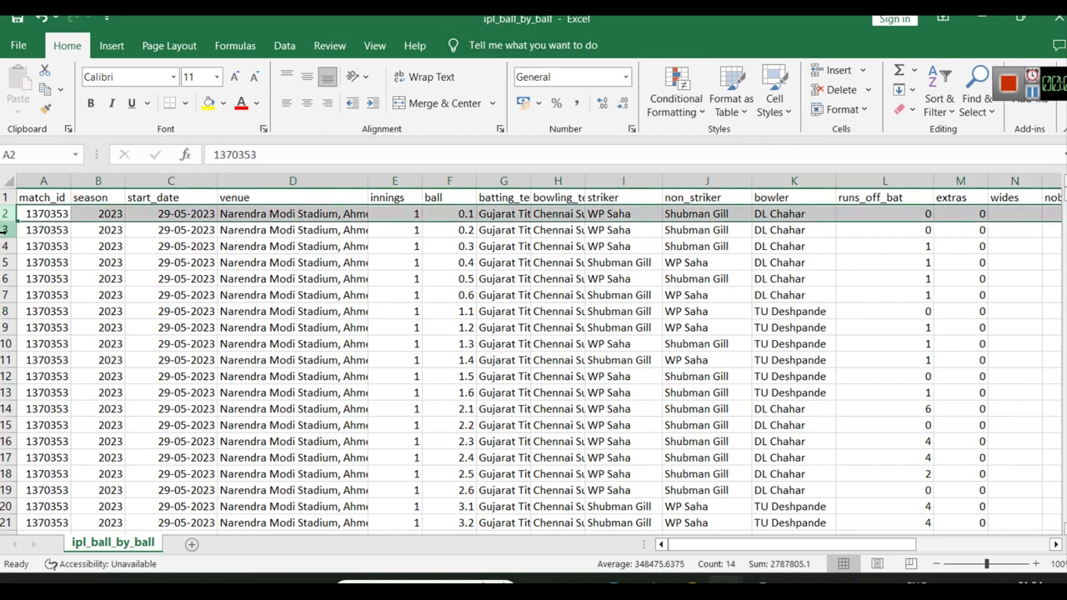
left_click(7, 230)
left_click(7, 246)
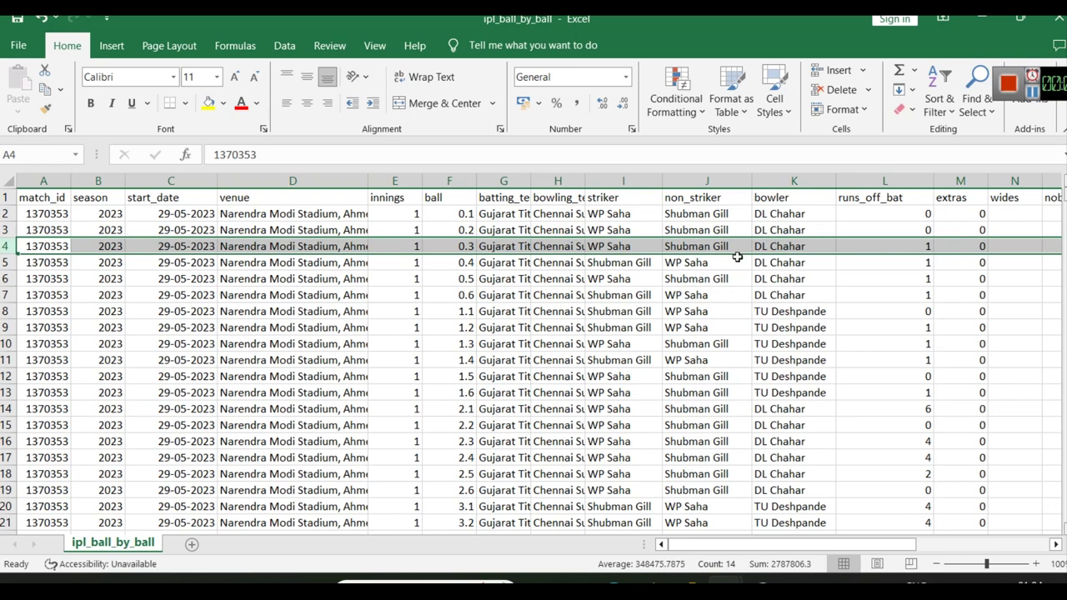
left_click_drag(747, 546, 878, 538)
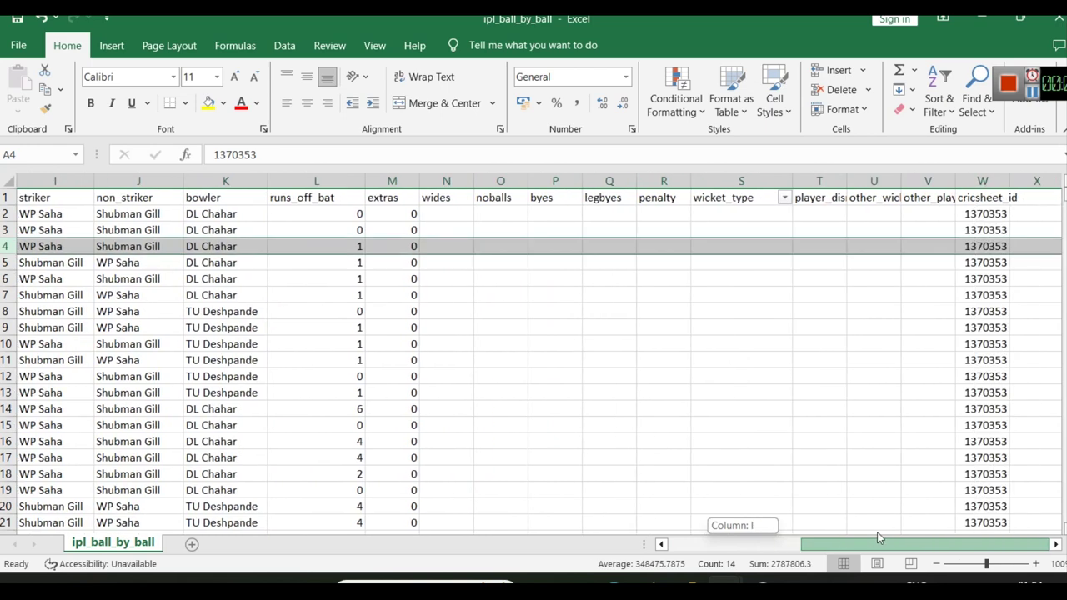
left_click(831, 181)
left_click_drag(848, 181, 922, 181)
Check dismissals in player_dismissed, such as Shubman Gill stumped in T43 and WP Saha caught in T87
scroll(856, 291, "down", 11)
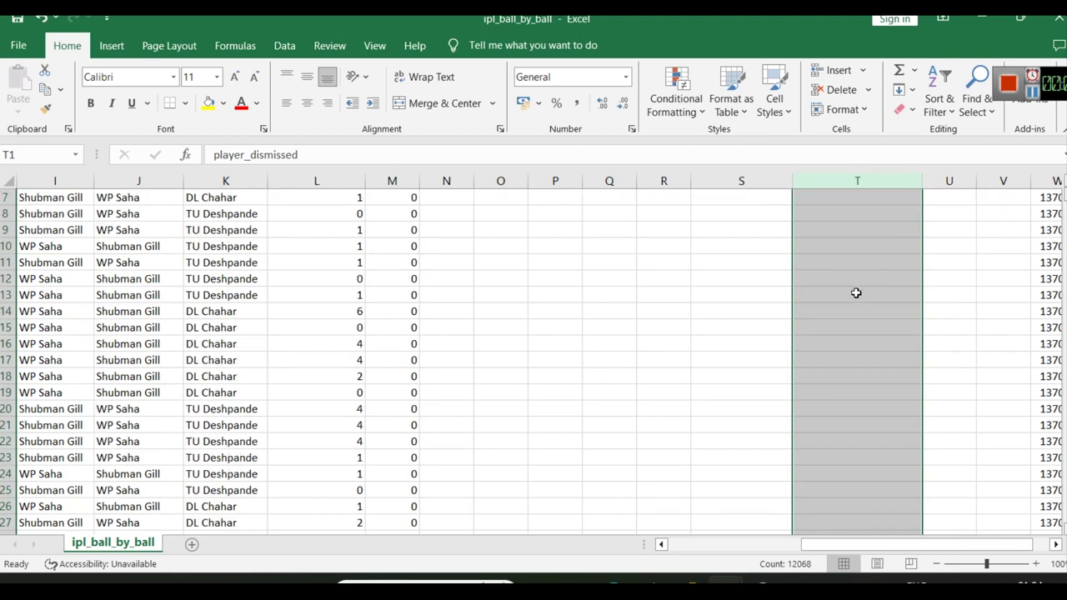
left_click(841, 342)
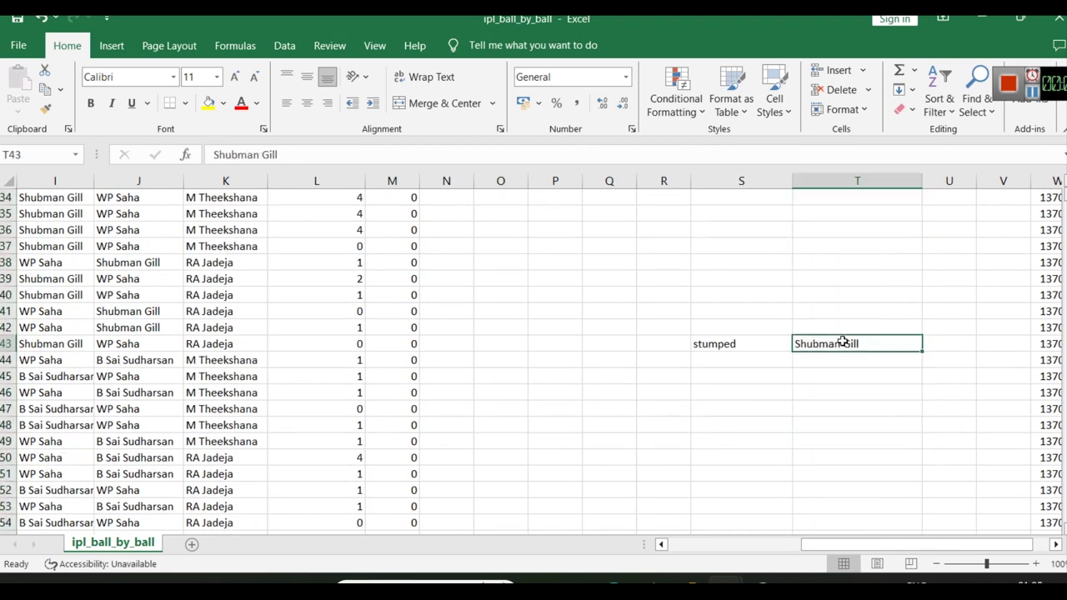
scroll(846, 372, "down", 5)
scroll(847, 372, "down", 11)
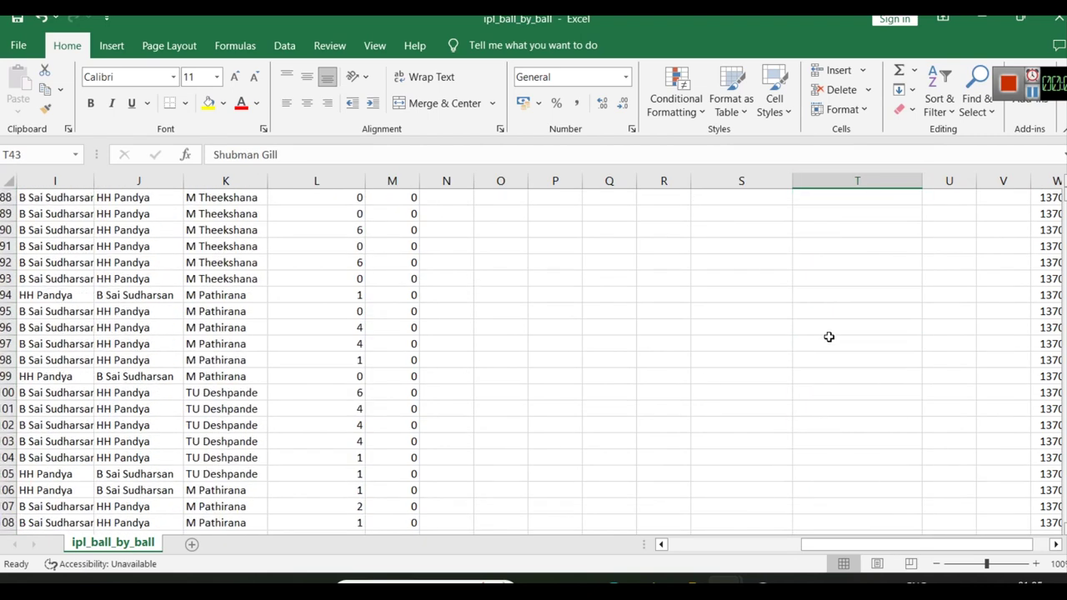
left_click(832, 265)
left_click(832, 278)
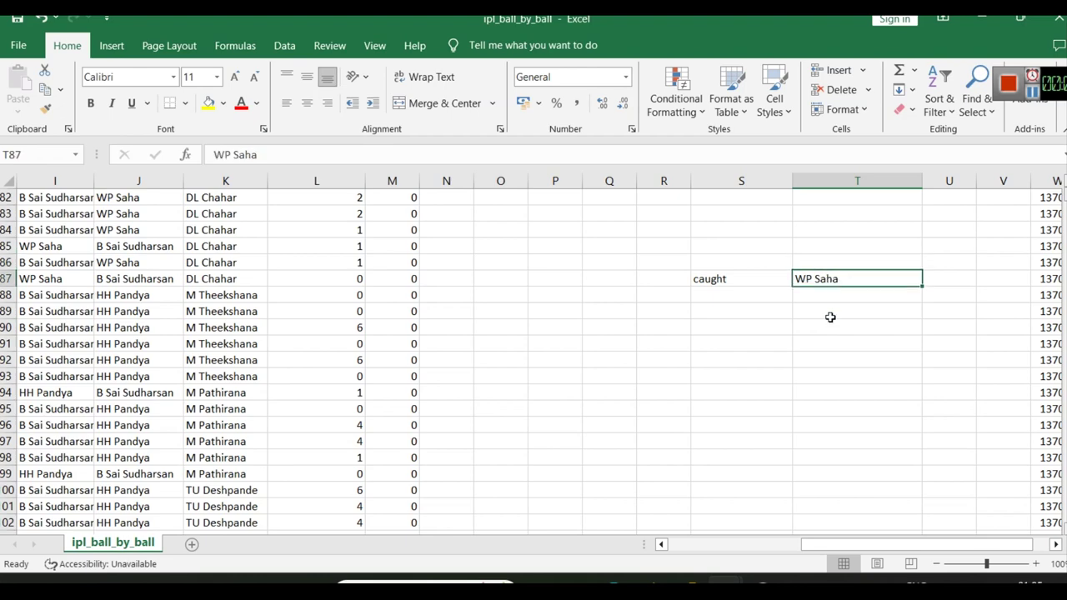
scroll(838, 325, "down", 15)
scroll(854, 349, "up", 2)
left_click(836, 215)
left_click(842, 236)
left_click(834, 264)
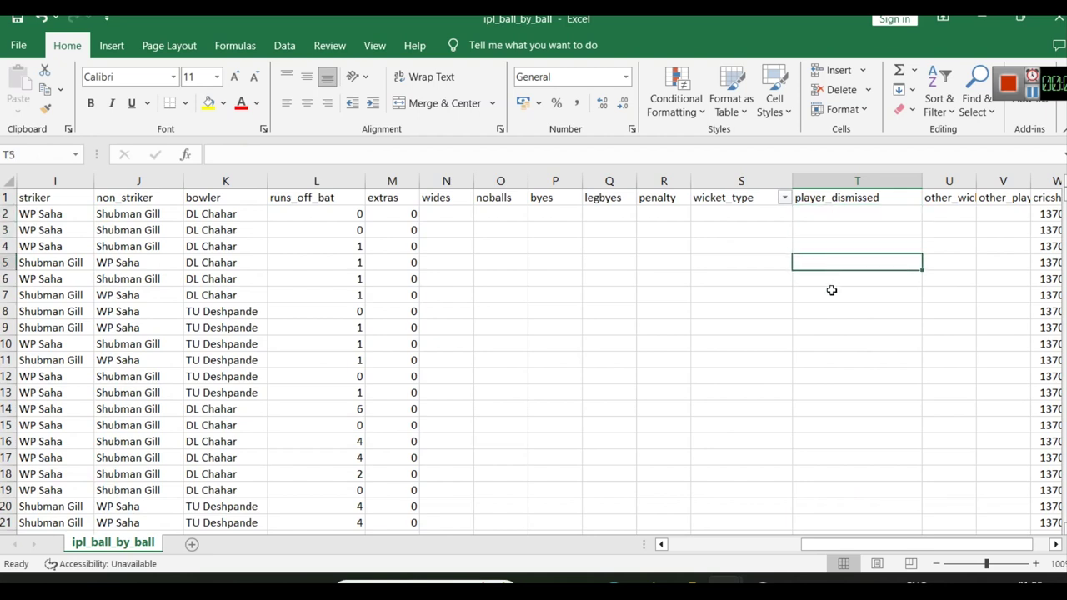
scroll(826, 275, "down", 10)
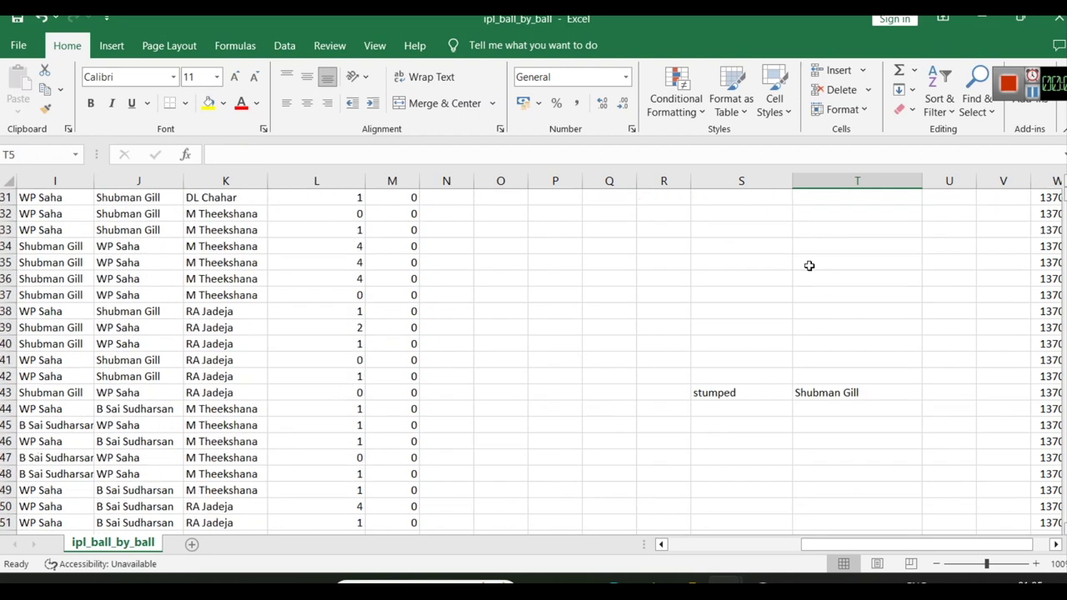
left_click(828, 389)
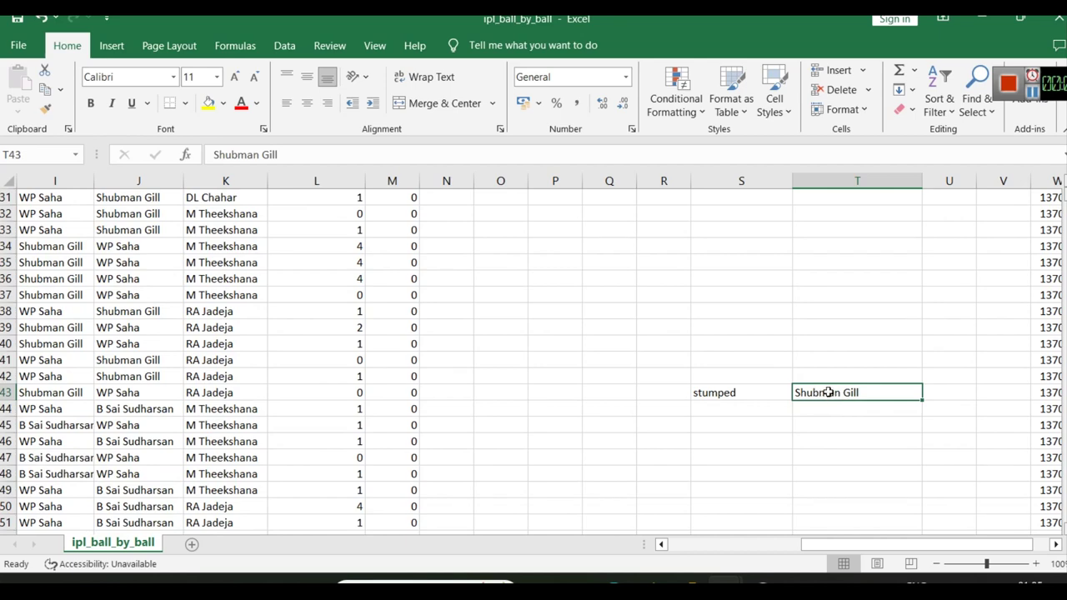
scroll(852, 395, "up", 10)
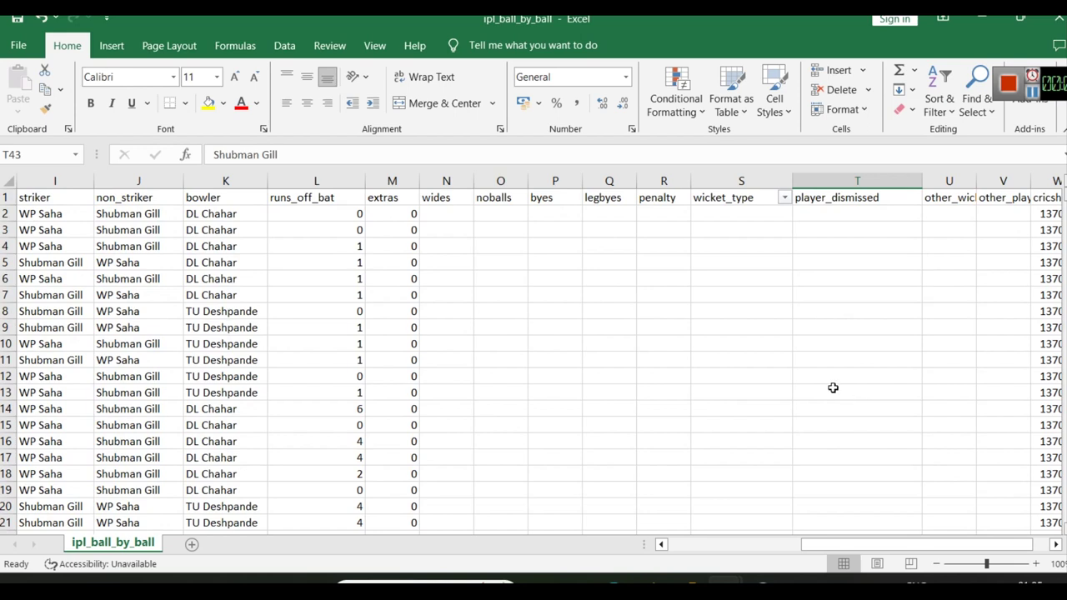
scroll(833, 388, "down", 10)
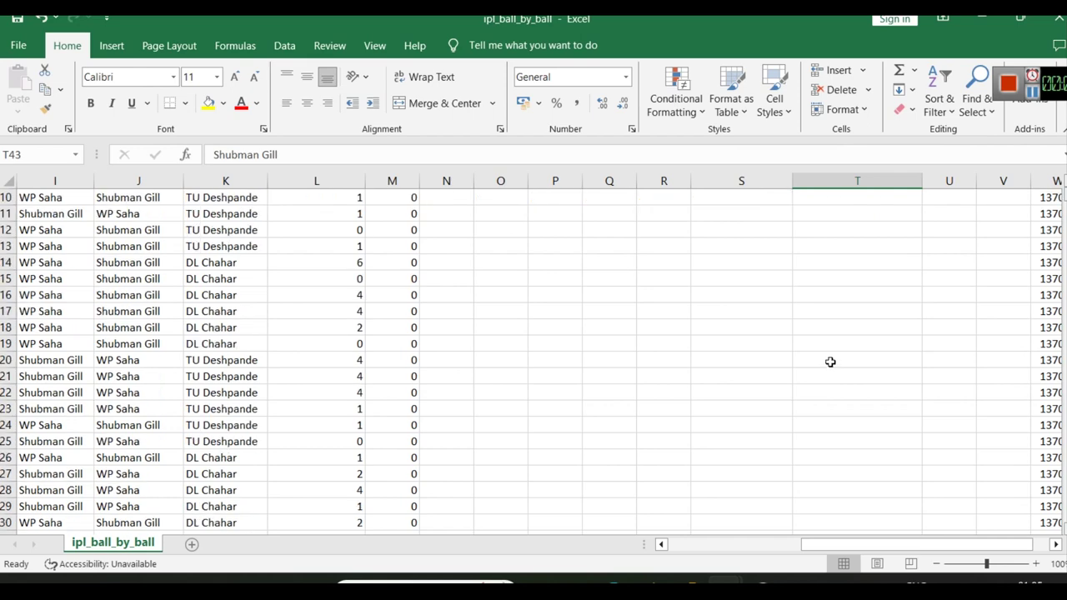
scroll(807, 363, "up", 6)
scroll(806, 364, "up", 4)
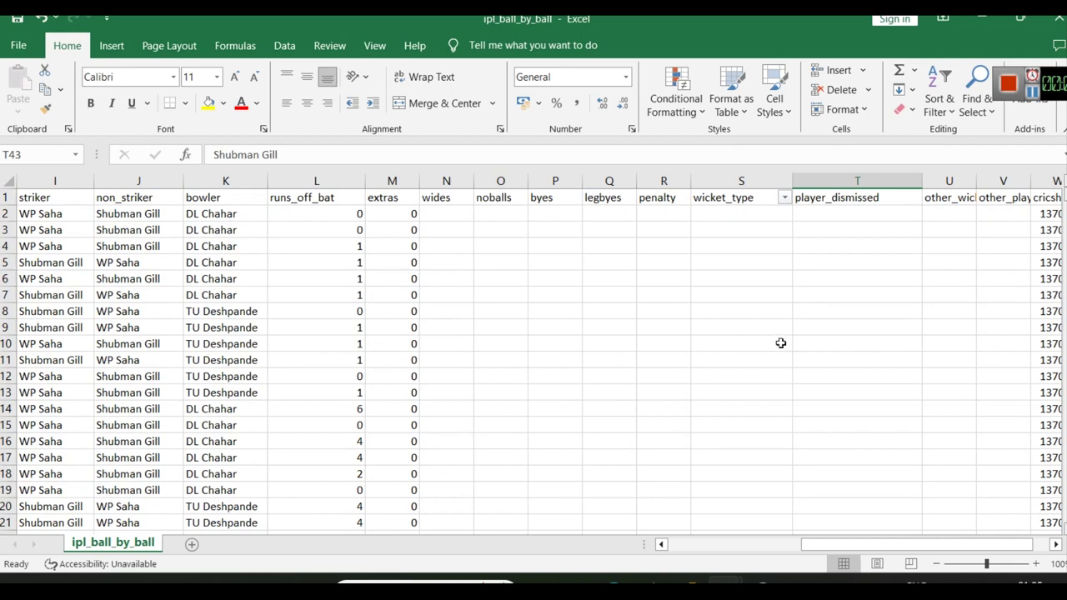
mouse_move(574, 581)
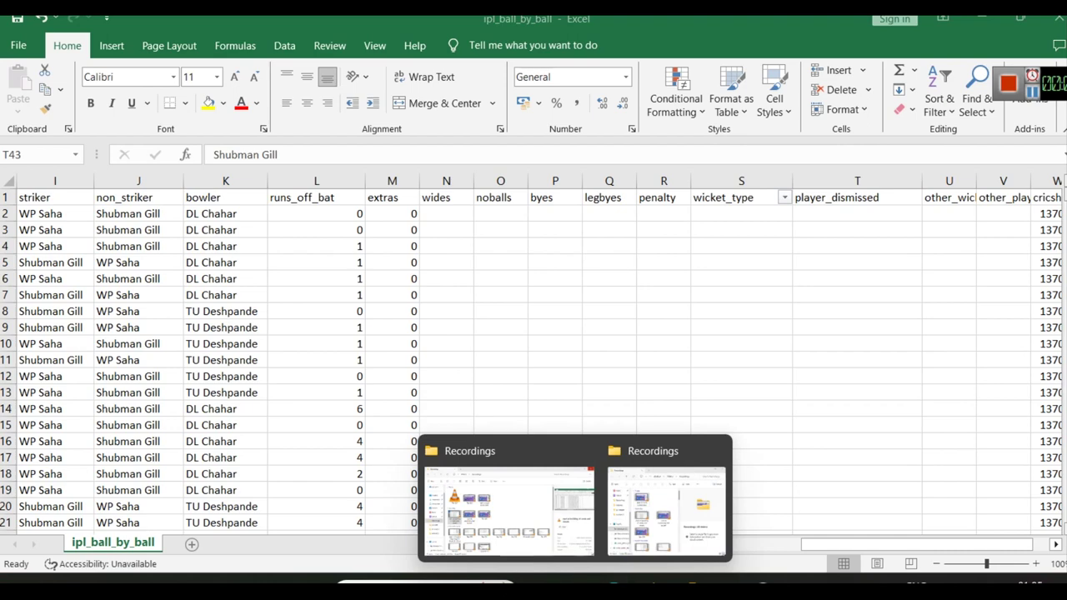
Open the IPL Docs notes in Word and find the Is_wicket column formula
left_click(613, 585)
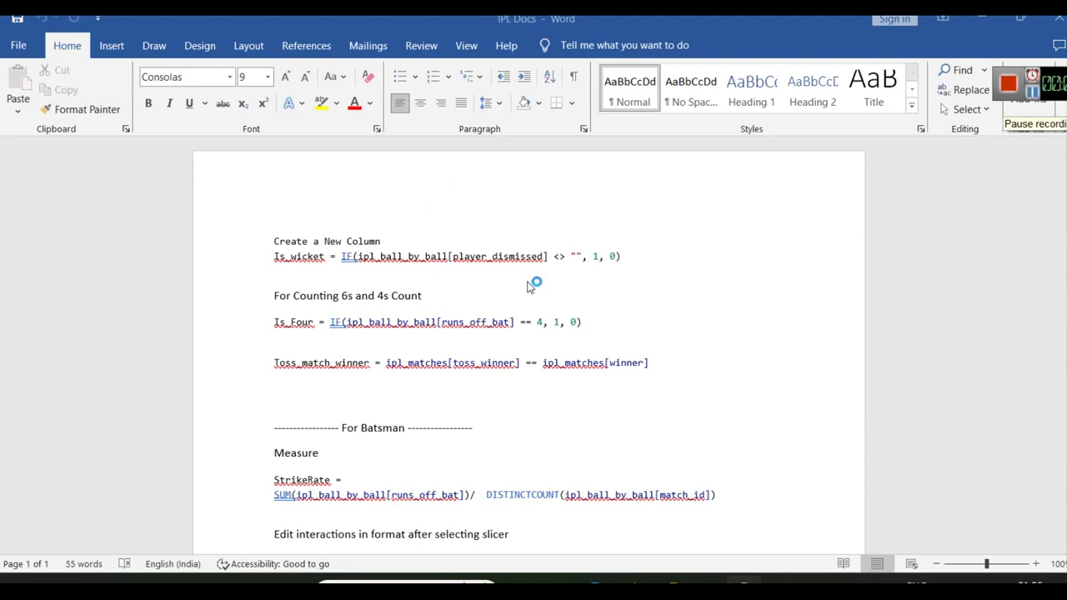
scroll(580, 409, "down", 2)
scroll(580, 409, "down", 5)
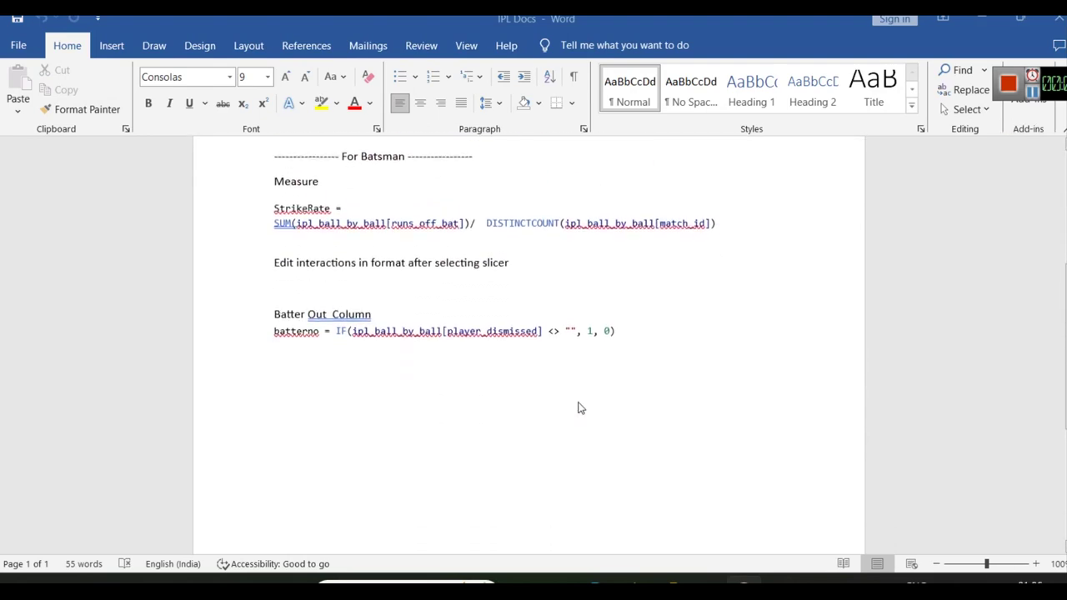
scroll(579, 408, "up", 4)
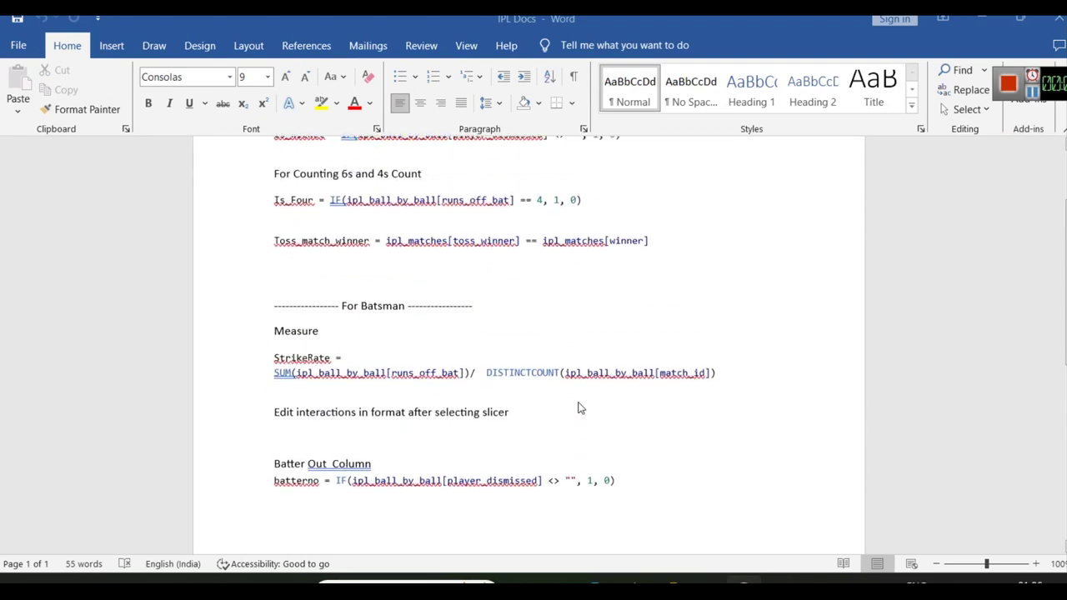
scroll(581, 409, "up", 3)
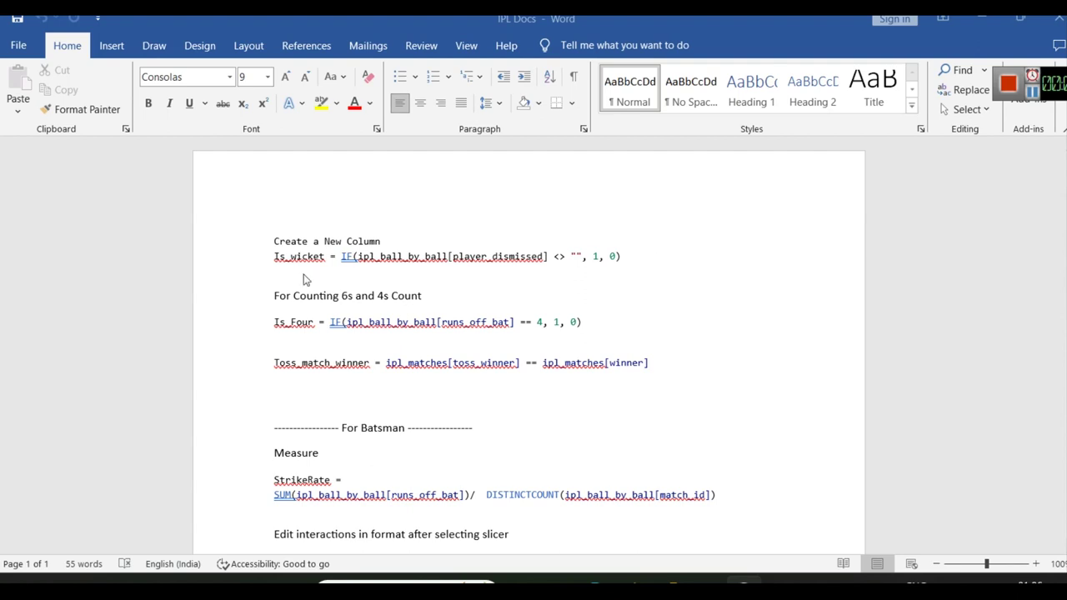
scroll(517, 333, "up", 6)
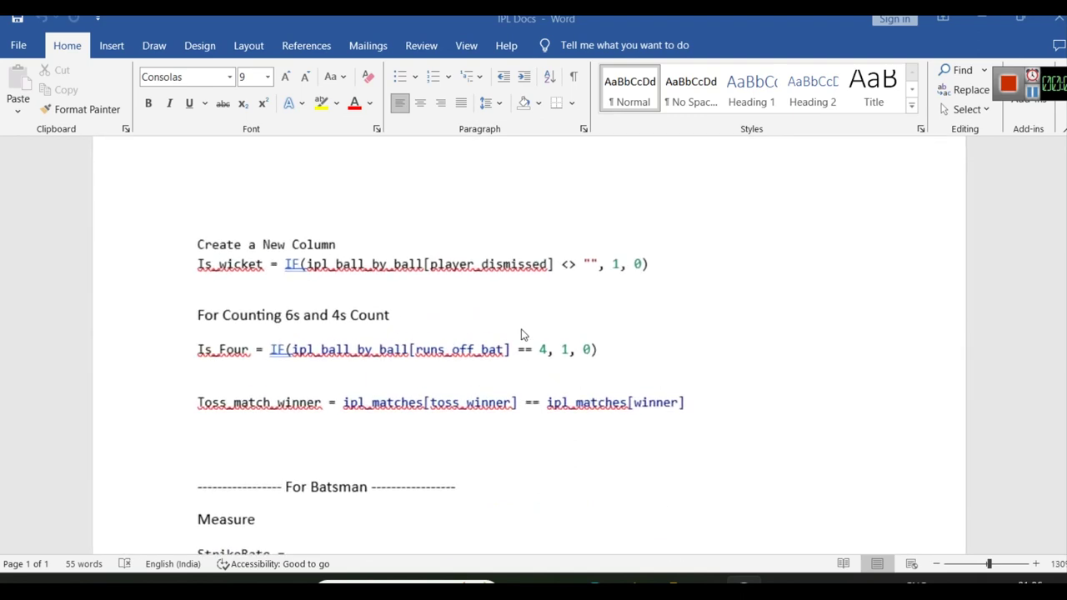
Highlight the Is_wicket name, the IF function and the rest of the formula, then return to Power BI
left_click_drag(151, 272, 169, 272)
left_click(153, 272)
left_click_drag(240, 271, 147, 281)
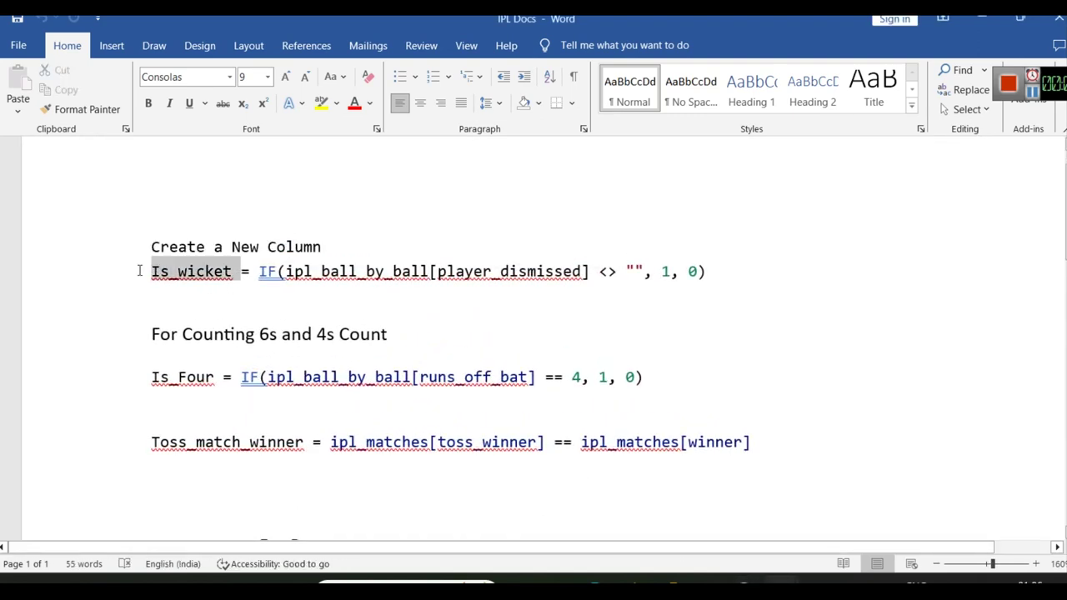
left_click(286, 297)
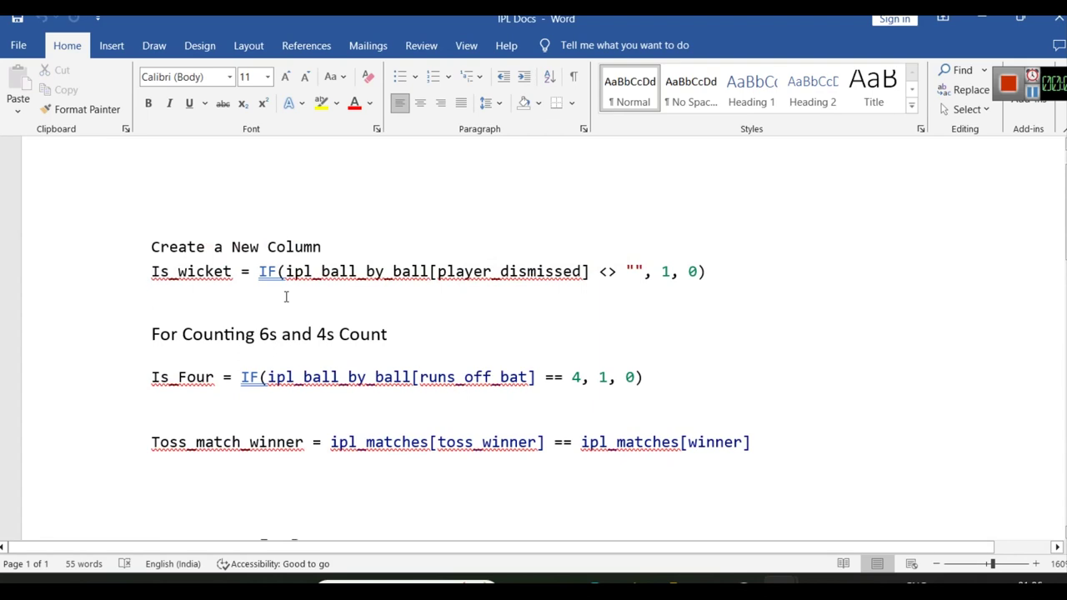
left_click_drag(241, 272, 278, 272)
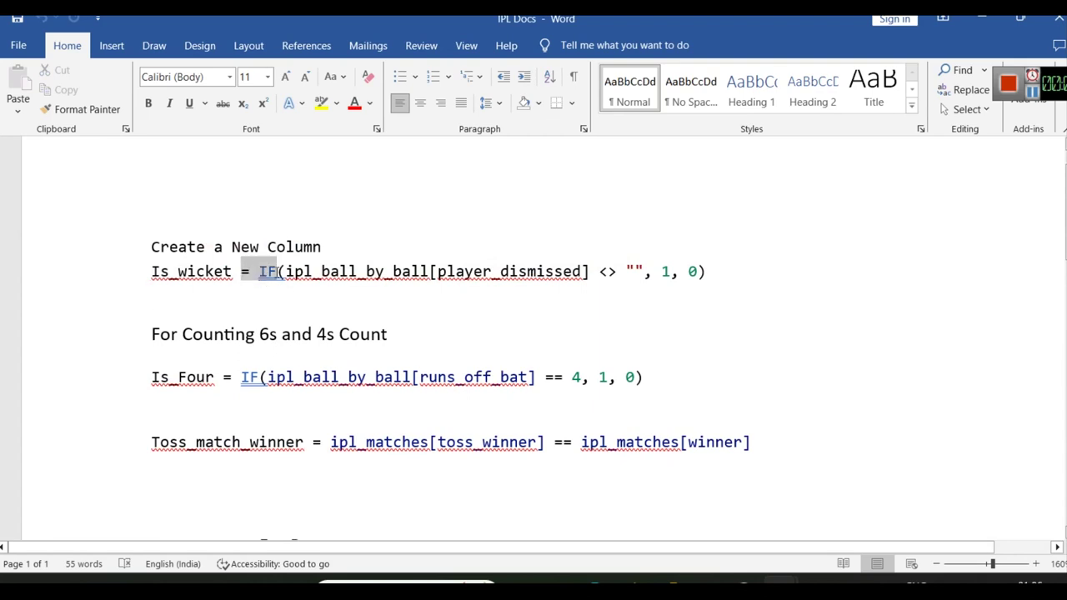
left_click_drag(377, 282, 662, 275)
left_click(723, 275)
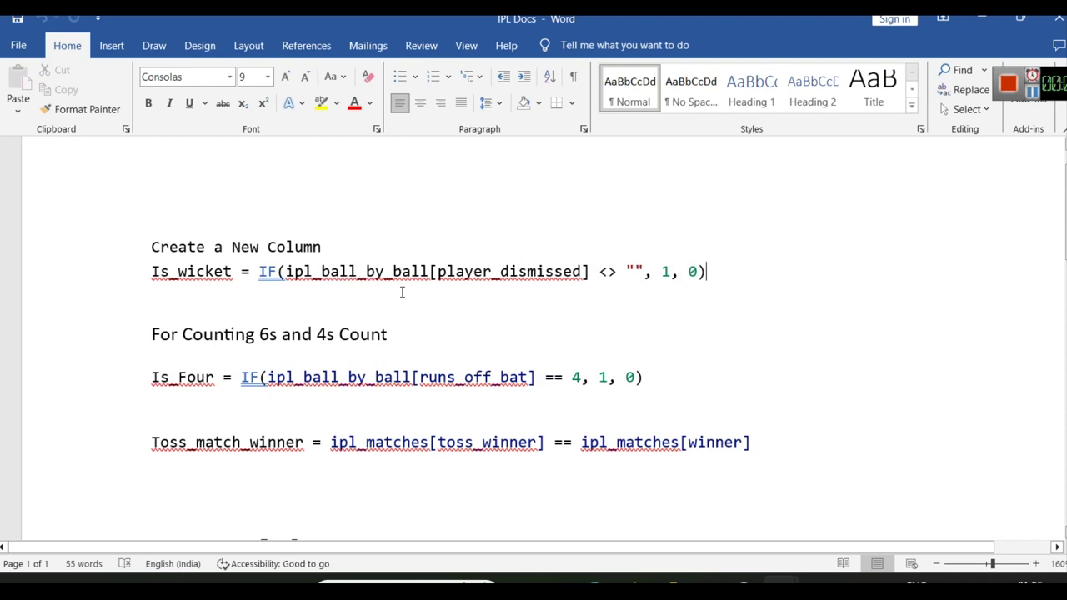
double_click(266, 273)
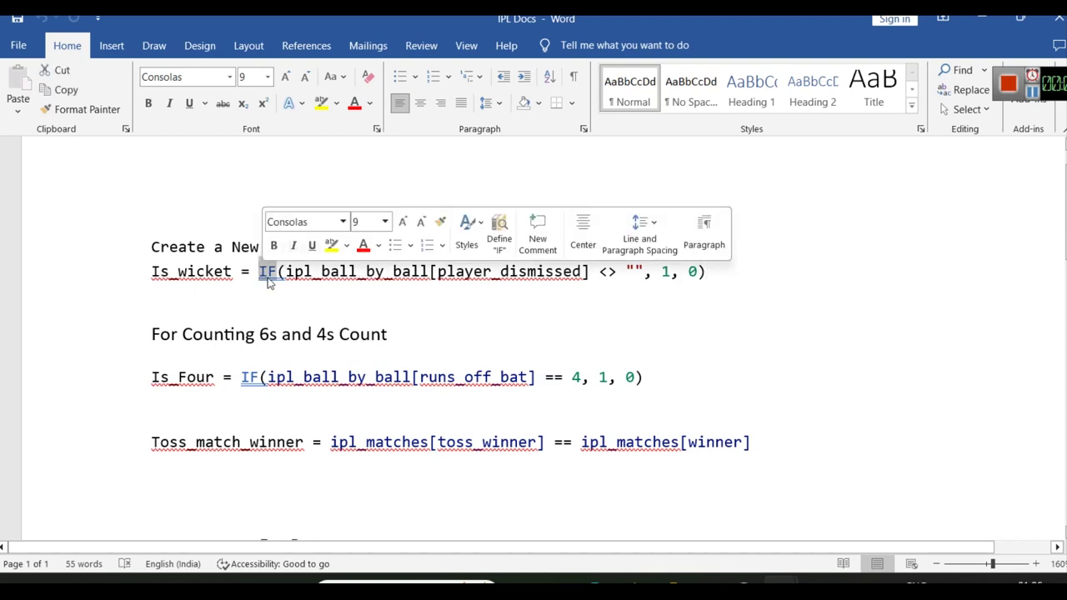
left_click(307, 302)
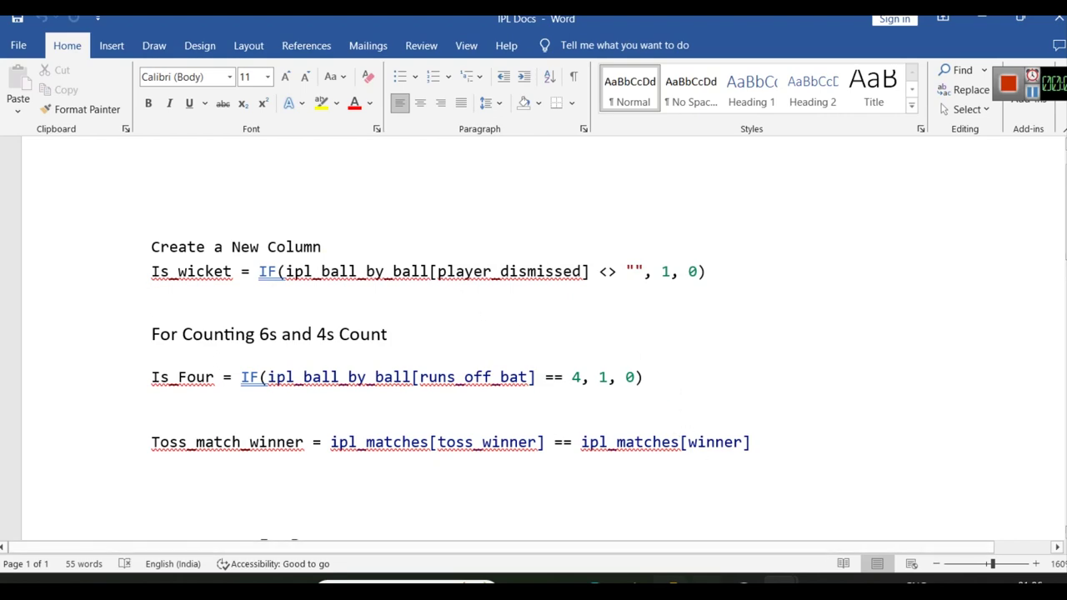
key("alt+Tab")
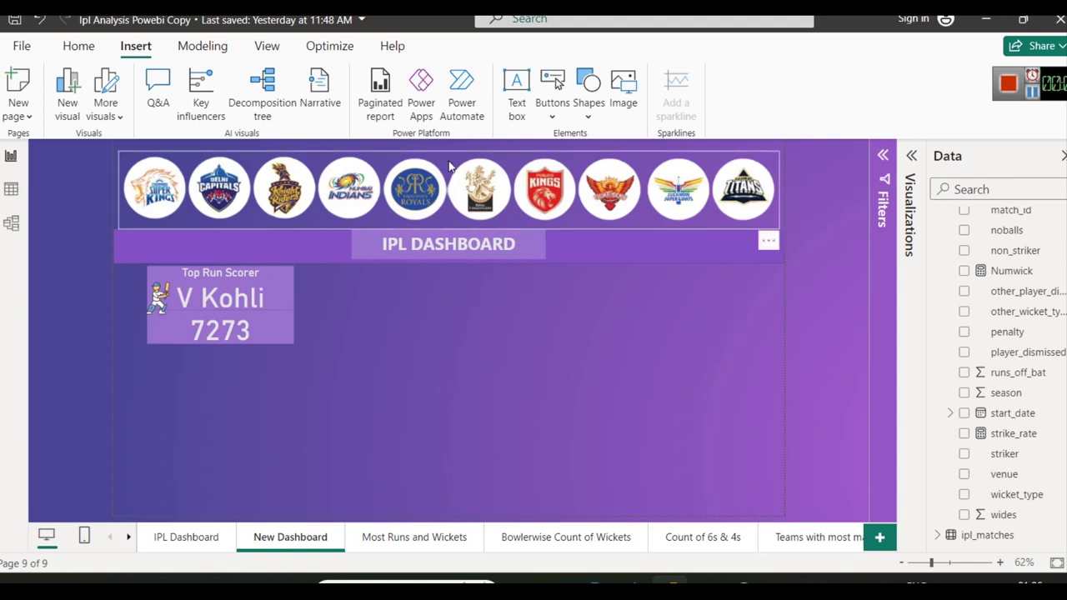
Create a new calculated column named Is_this_wicket
left_click(209, 53)
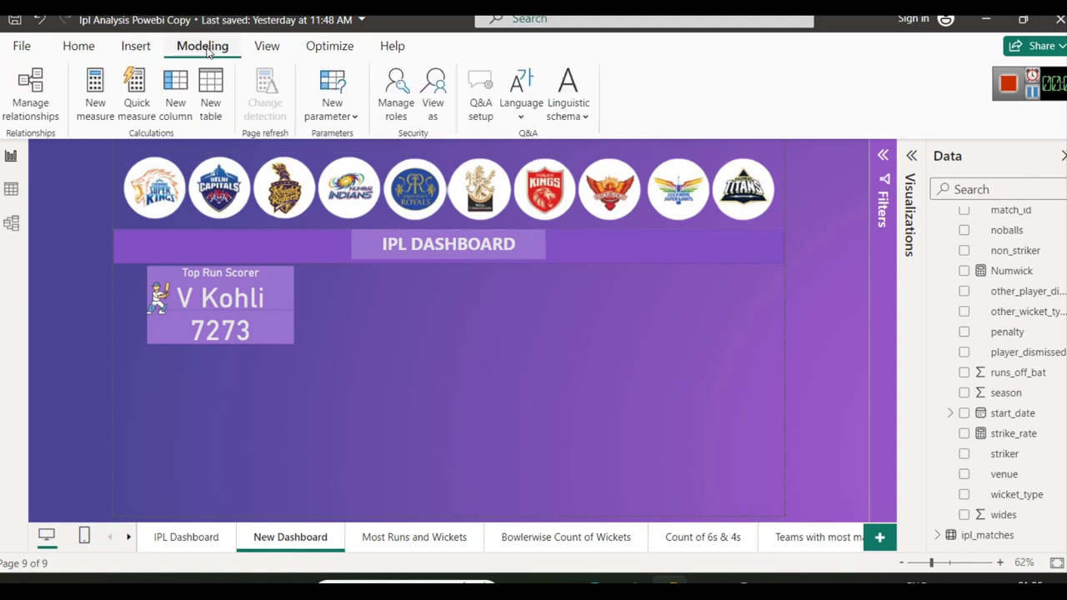
left_click(182, 107)
double_click(134, 153)
type("Is")
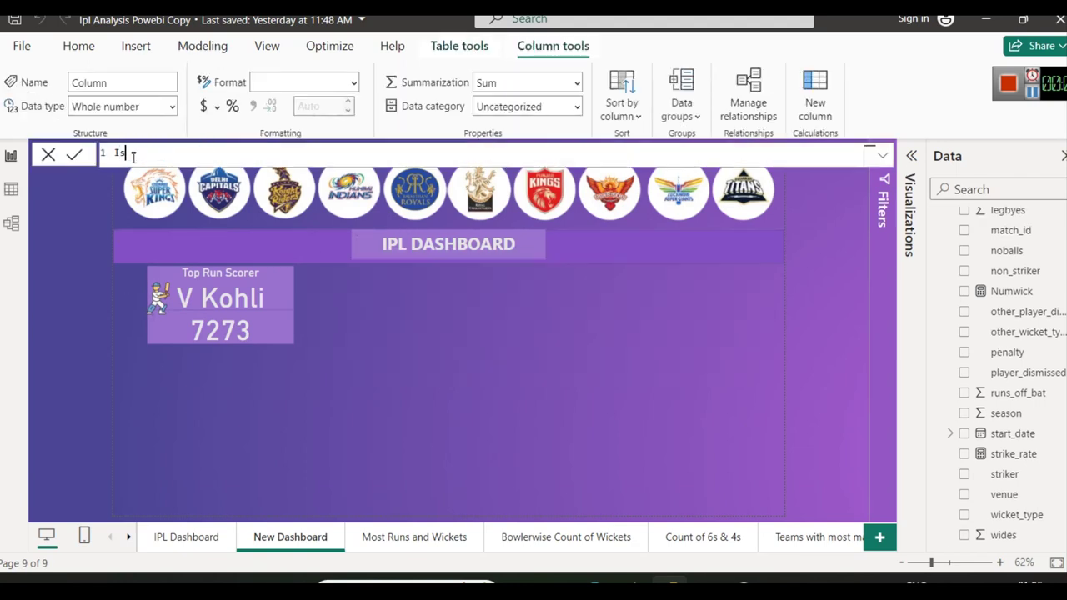
type("_this_wicket =")
Start the column formula with IF( and switch to the IPL Docs notes
type("IF")
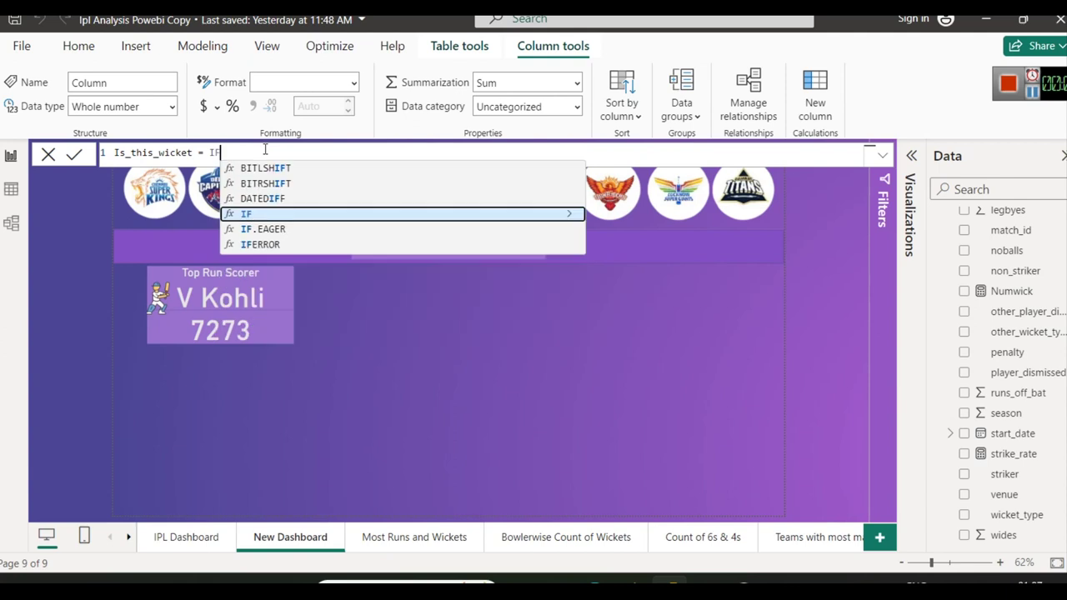
type("(")
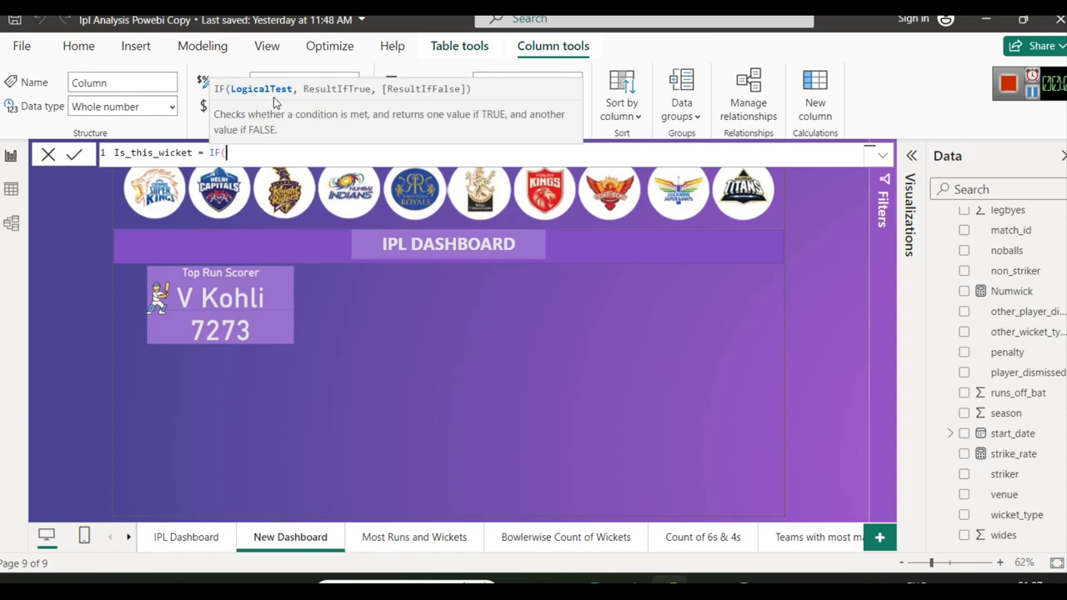
left_click(1007, 105)
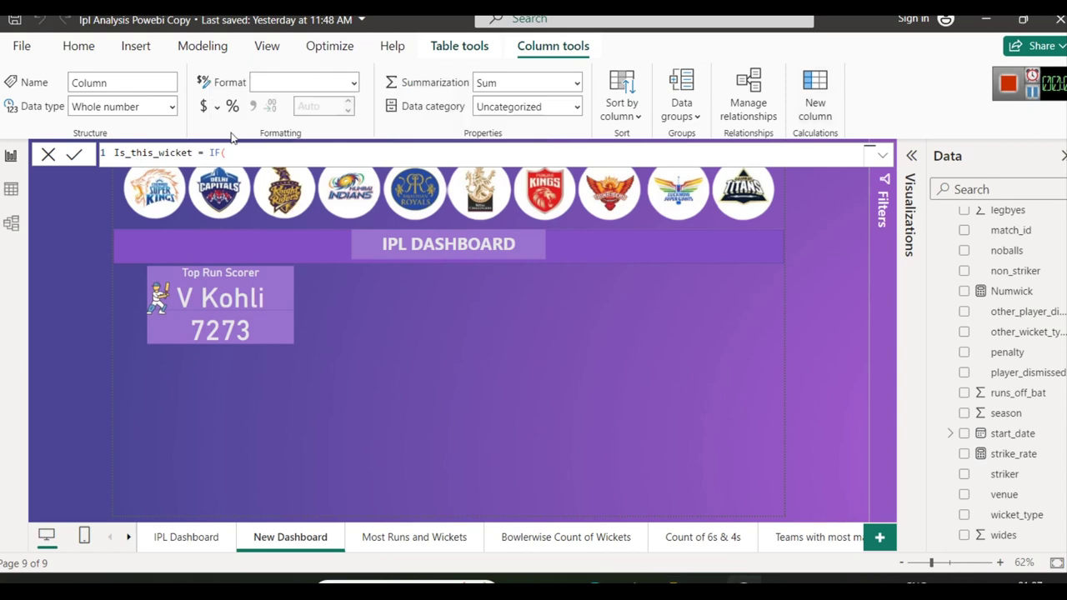
key("BackSpace")
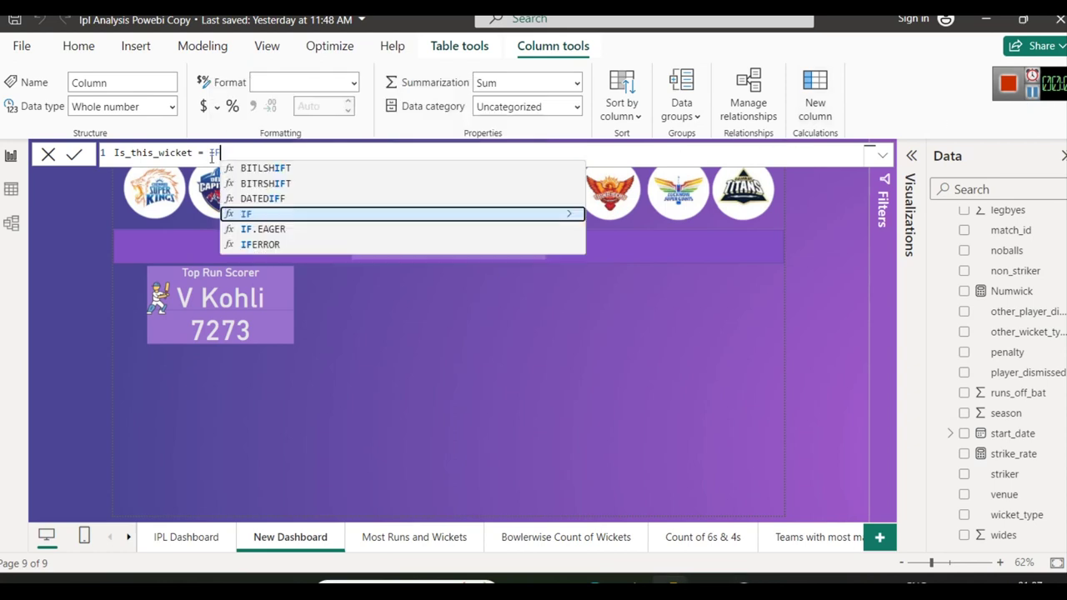
type("(")
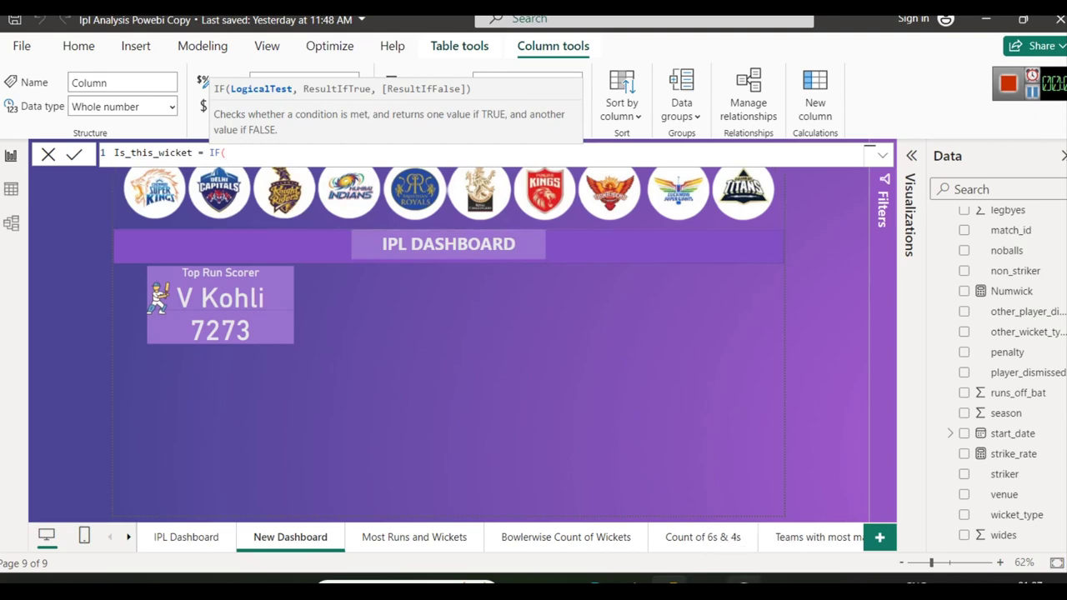
mouse_move(781, 581)
left_click(689, 504)
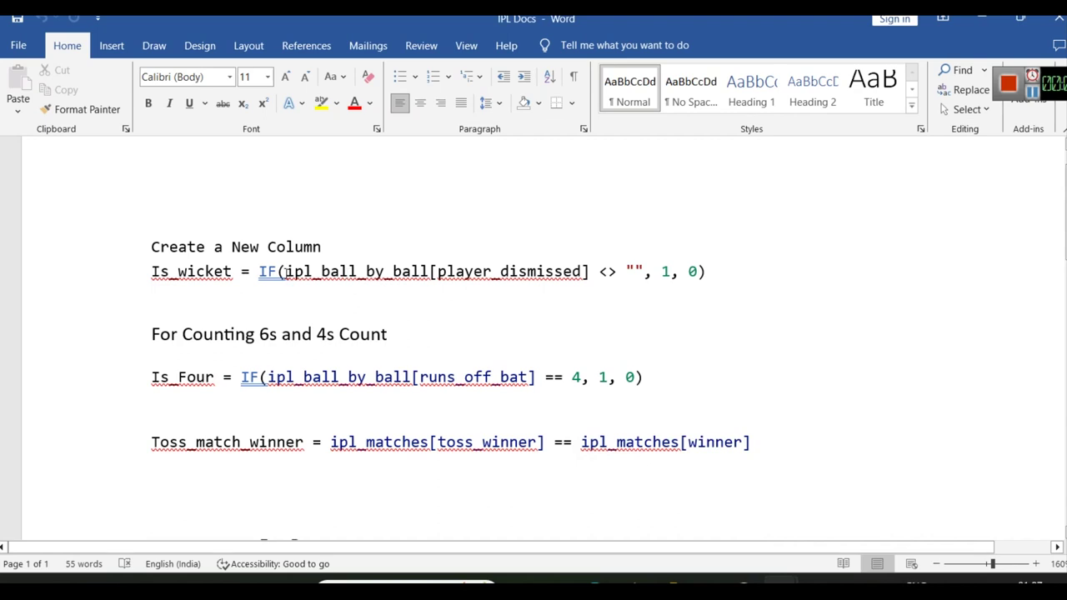
Highlight the Is_wicket formula parts: ipl_ball_by_ball[player_dismissed], the <> comparison and the returned 1
left_click_drag(597, 272, 292, 276)
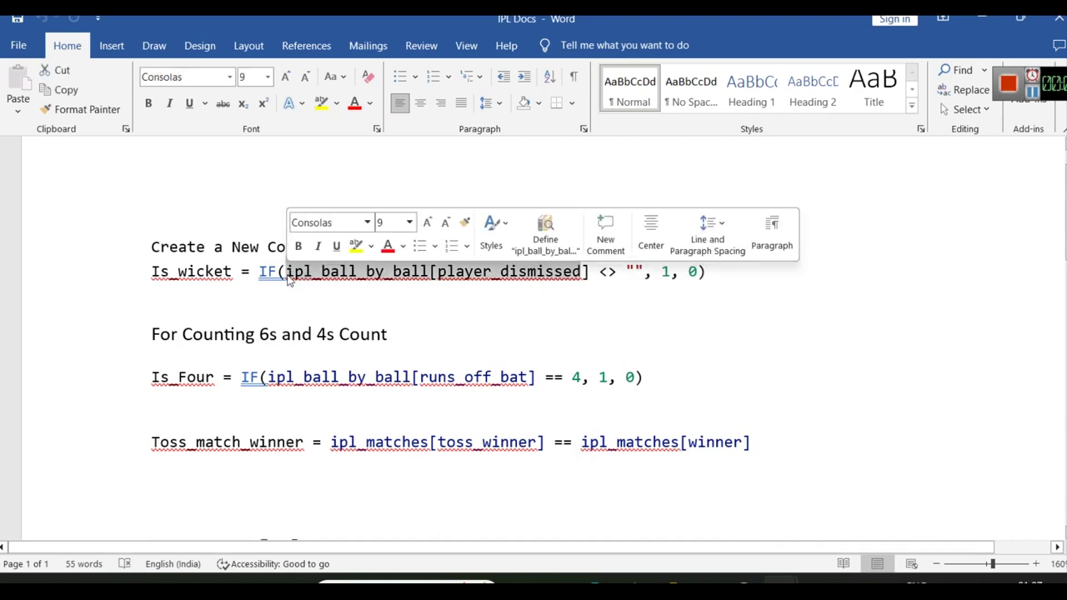
left_click_drag(597, 272, 286, 275)
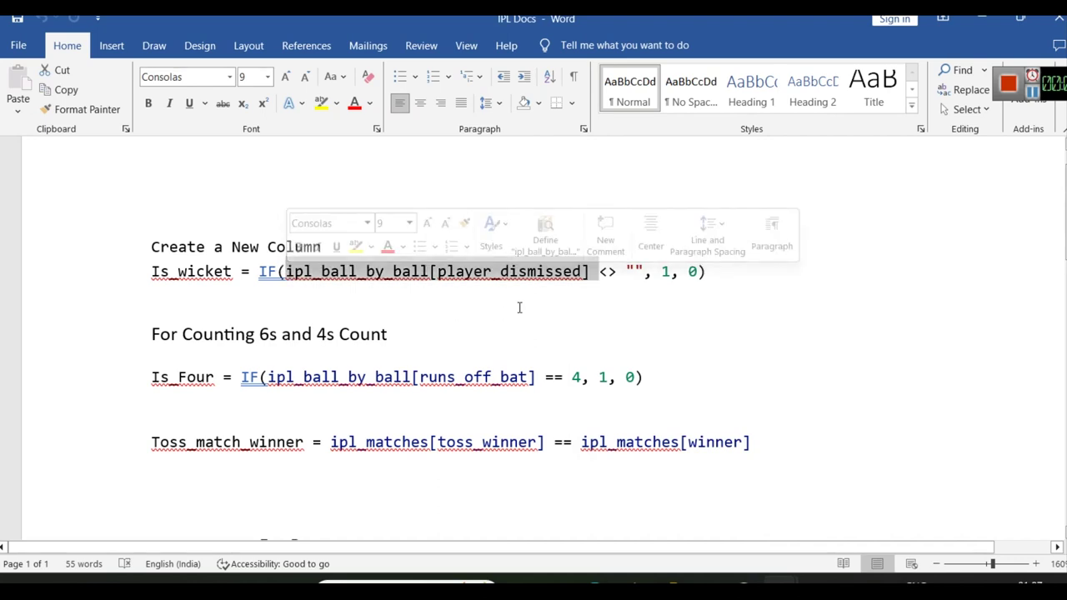
left_click(590, 285)
left_click_drag(620, 271, 597, 273)
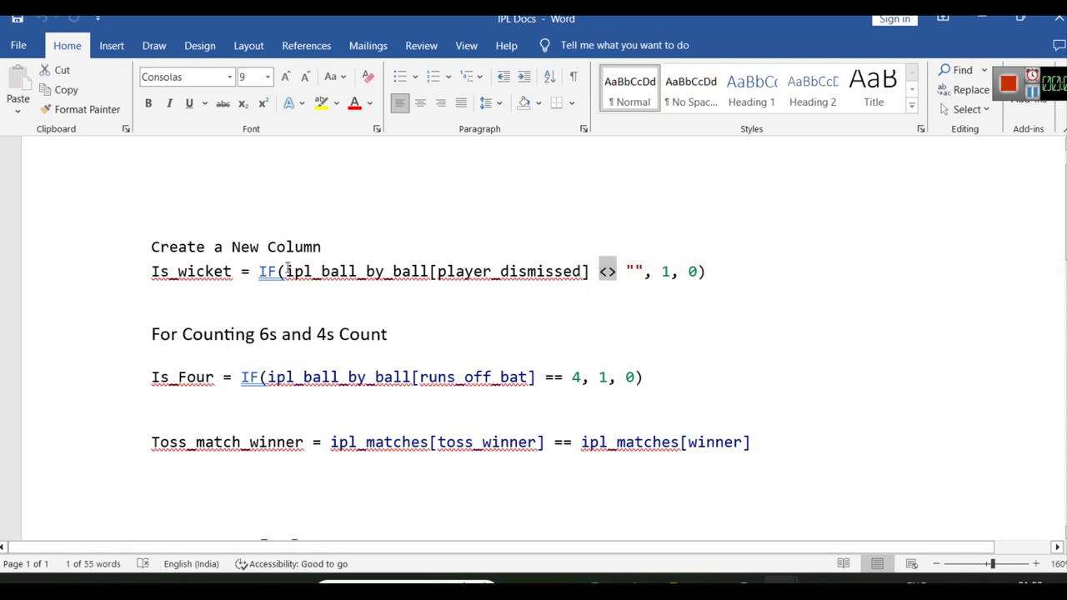
left_click_drag(286, 272, 627, 274)
left_click(589, 272)
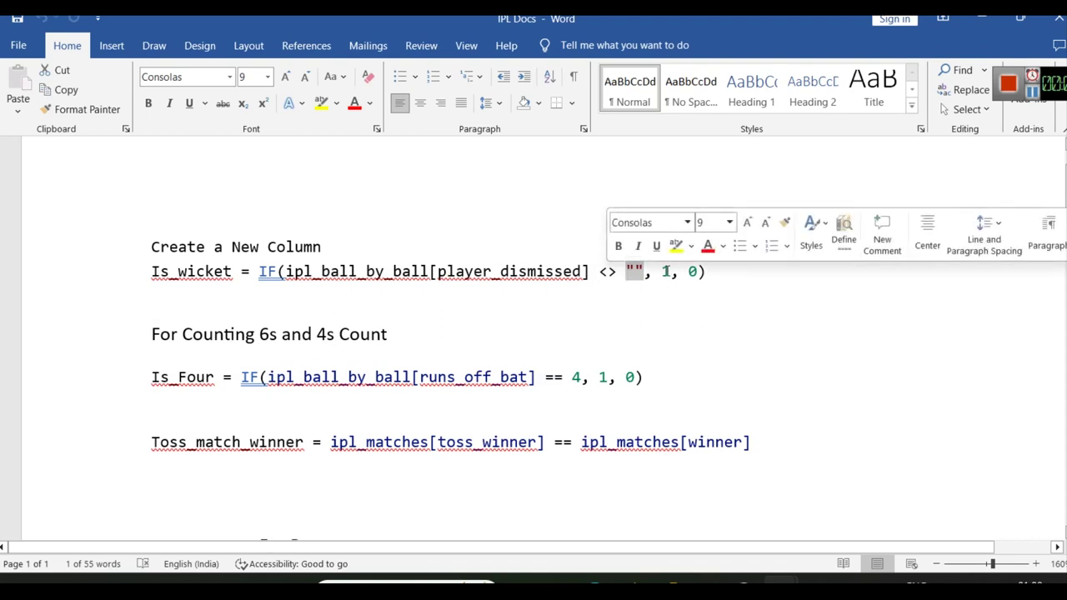
left_click_drag(672, 273, 661, 274)
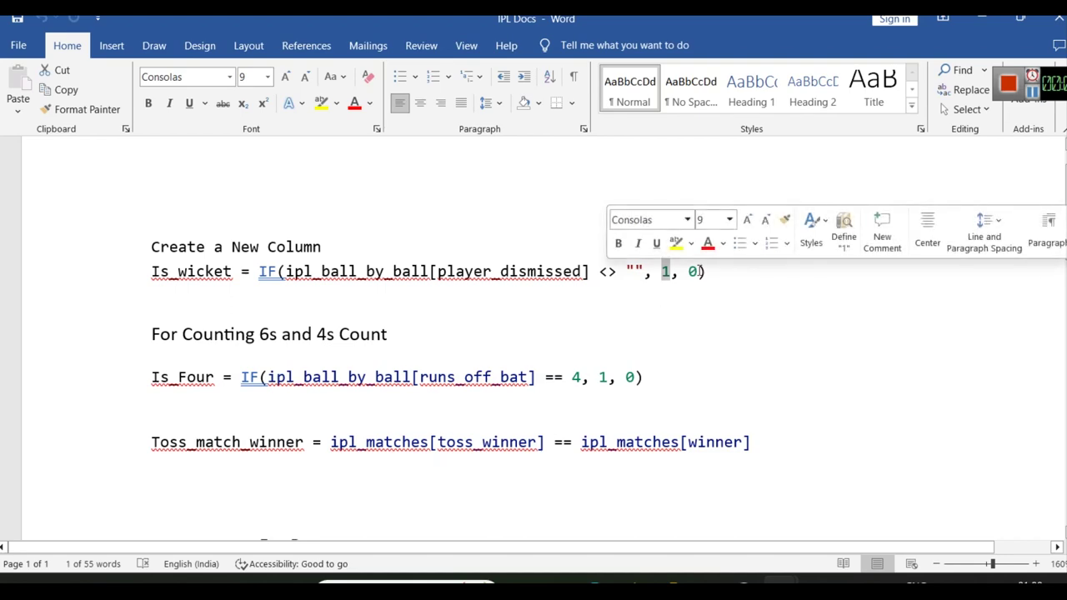
key("Down")
mouse_move(706, 590)
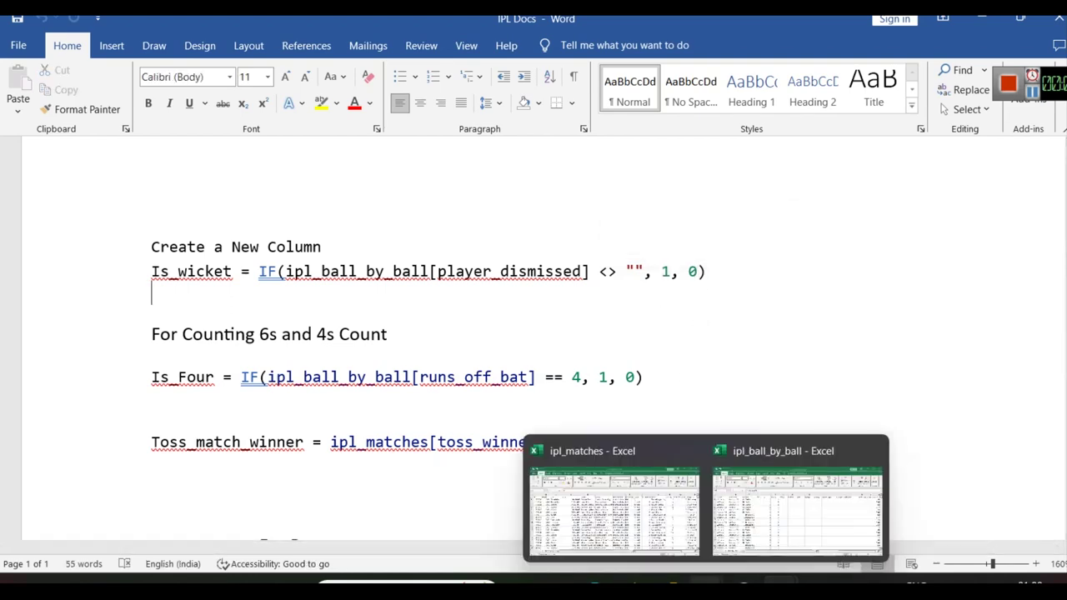
left_click(769, 510)
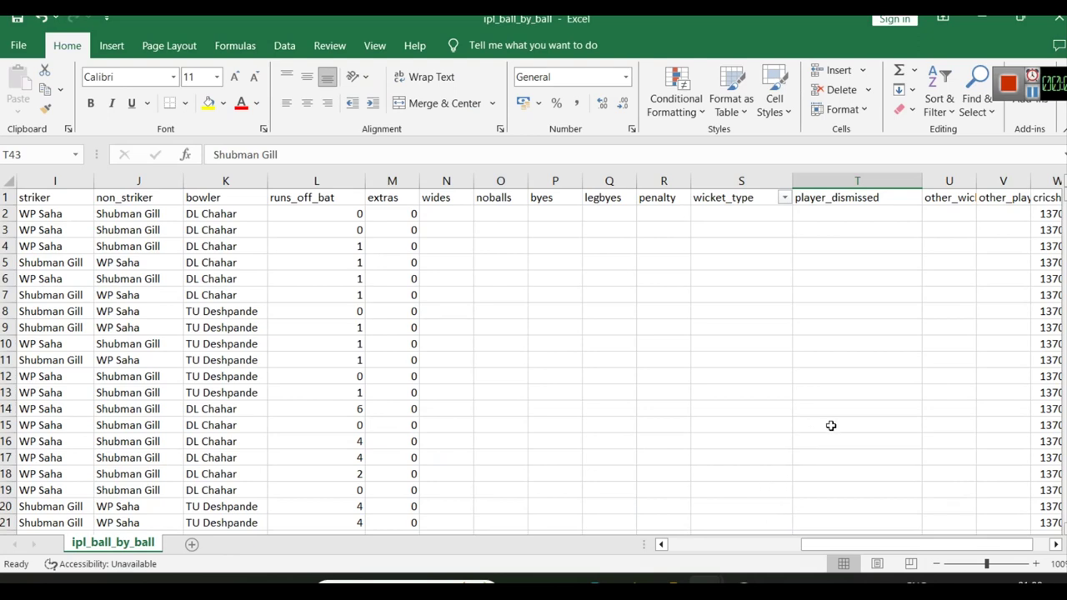
Insert a blank column T before player_dismissed and fill 0 from T2 down to T42
right_click(859, 181)
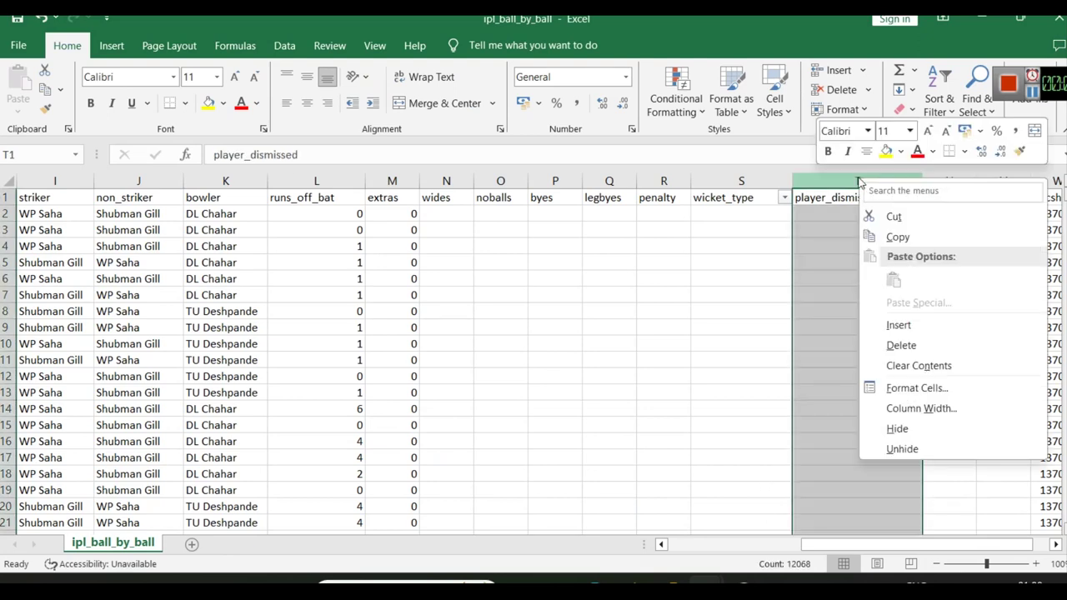
left_click(932, 325)
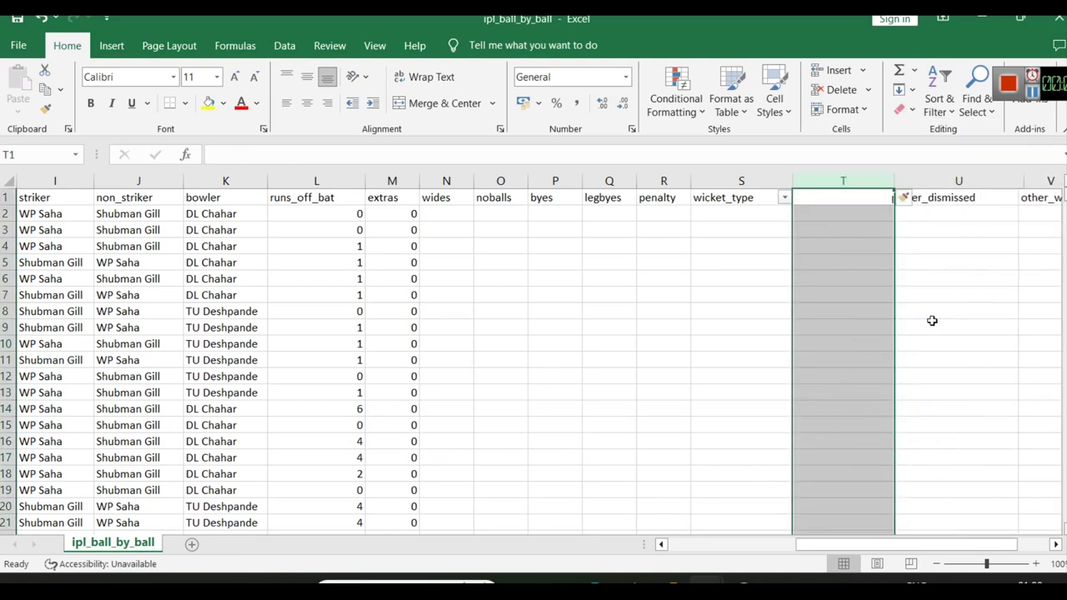
left_click(848, 218)
type("0")
key("Return")
type("0")
key("Return")
type("0")
left_click_drag(870, 219, 853, 427)
Enter 1 in T43 for the stumped ball and check the value
left_click(861, 442)
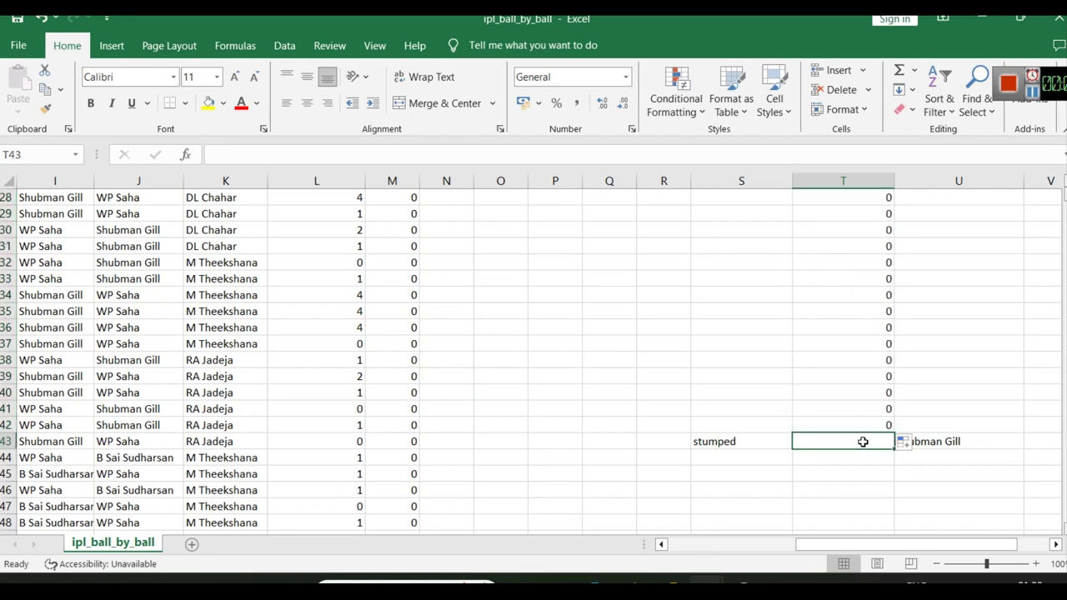
type("1")
key("Return")
left_click(852, 482)
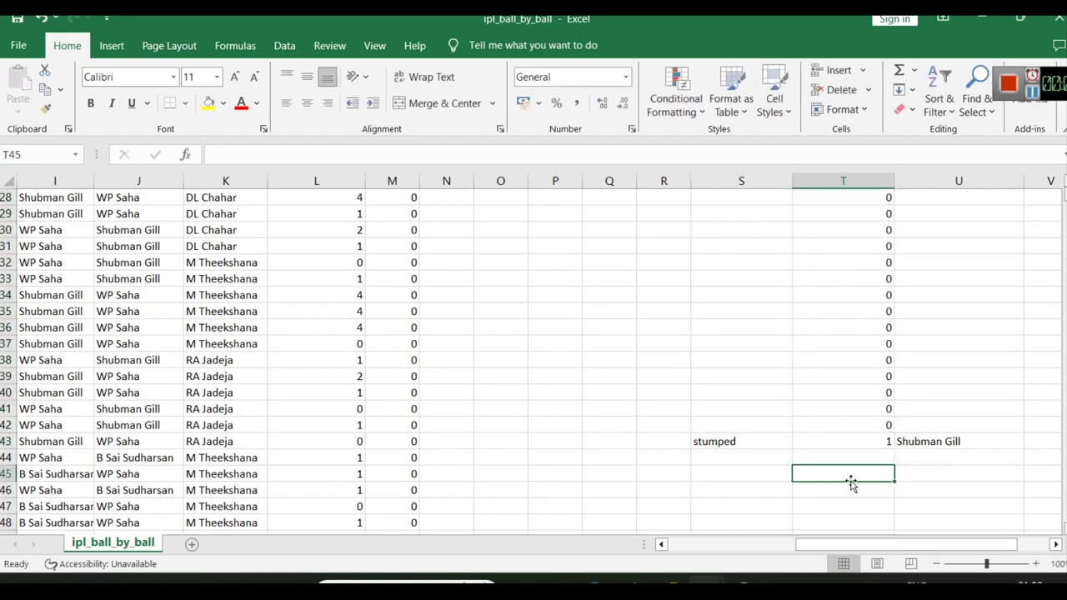
scroll(842, 459, "up", 9)
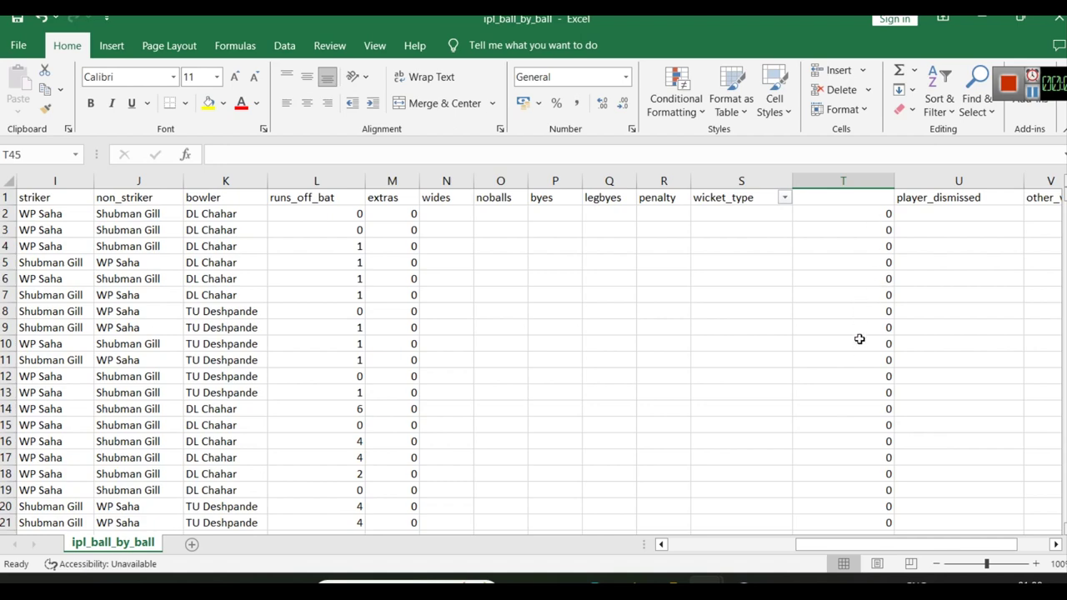
scroll(859, 346, "down", 3)
scroll(860, 353, "down", 8)
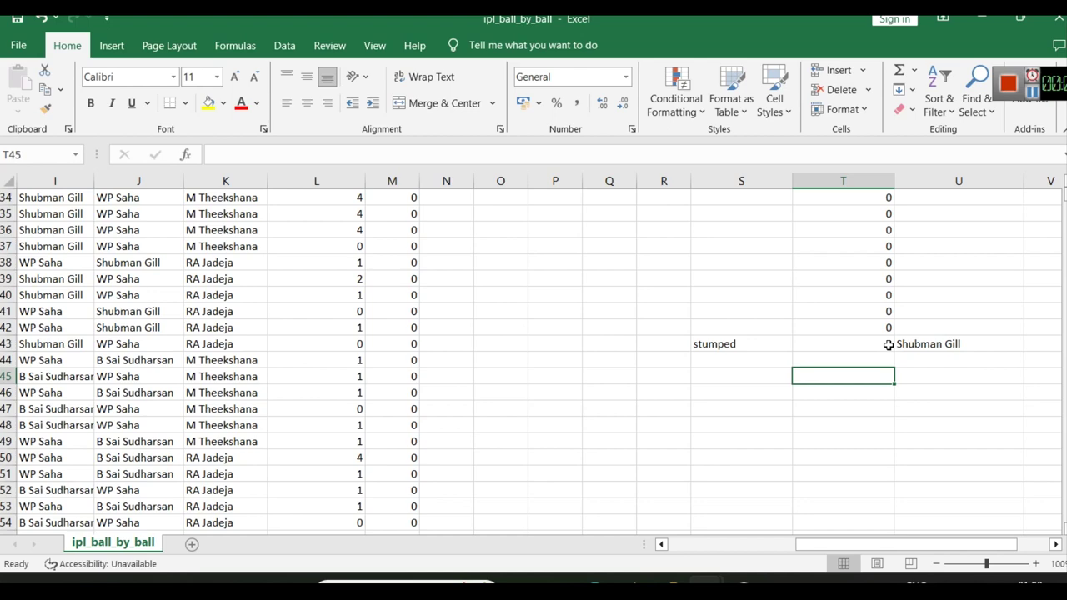
left_click(858, 348)
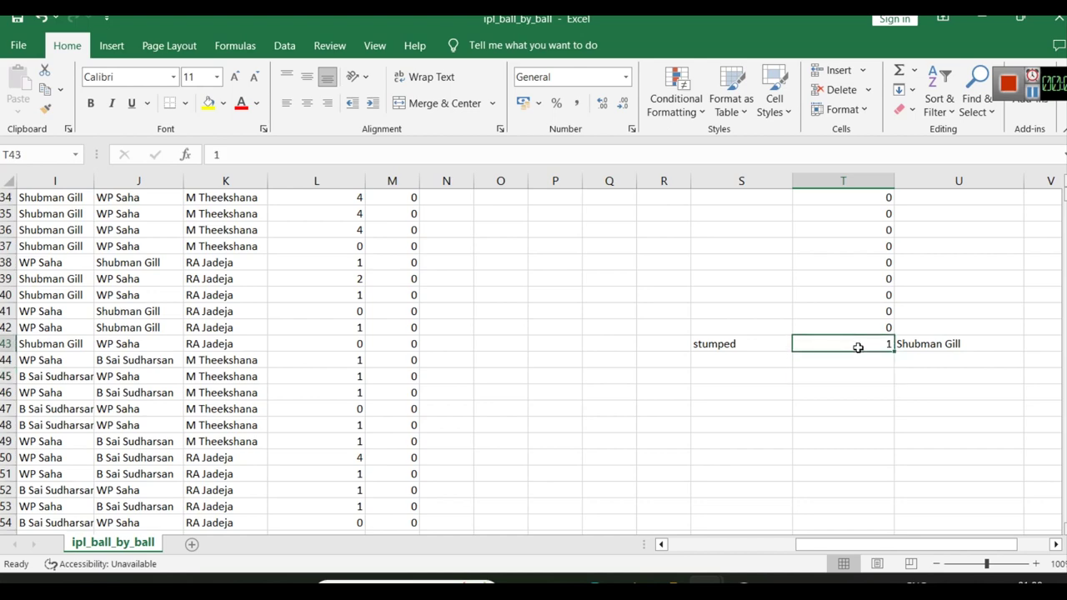
scroll(850, 350, "up", 2)
scroll(847, 353, "up", 6)
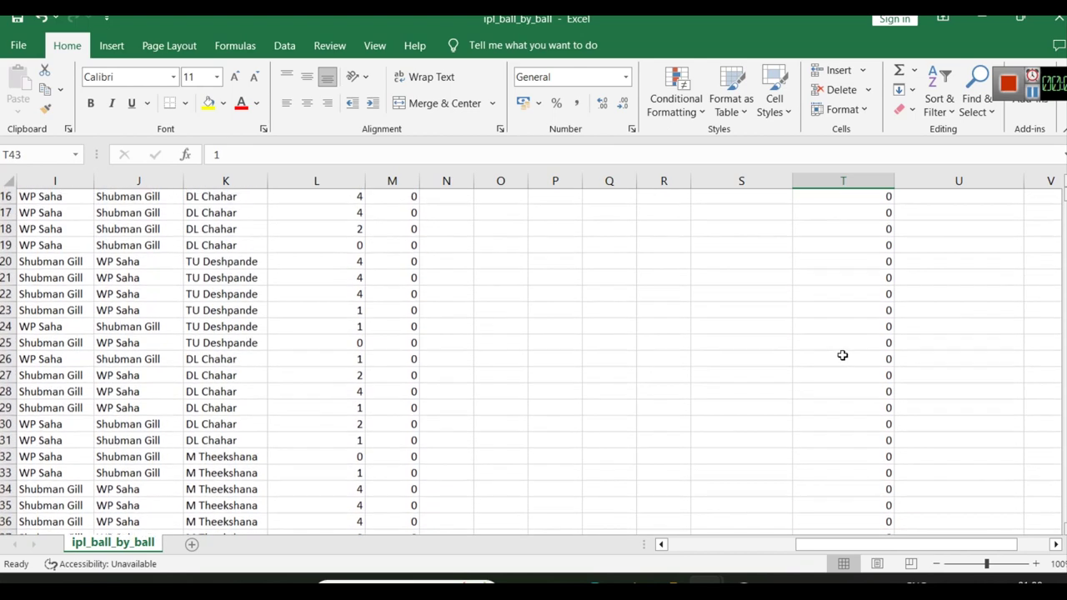
scroll(841, 356, "down", 6)
scroll(839, 355, "down", 4)
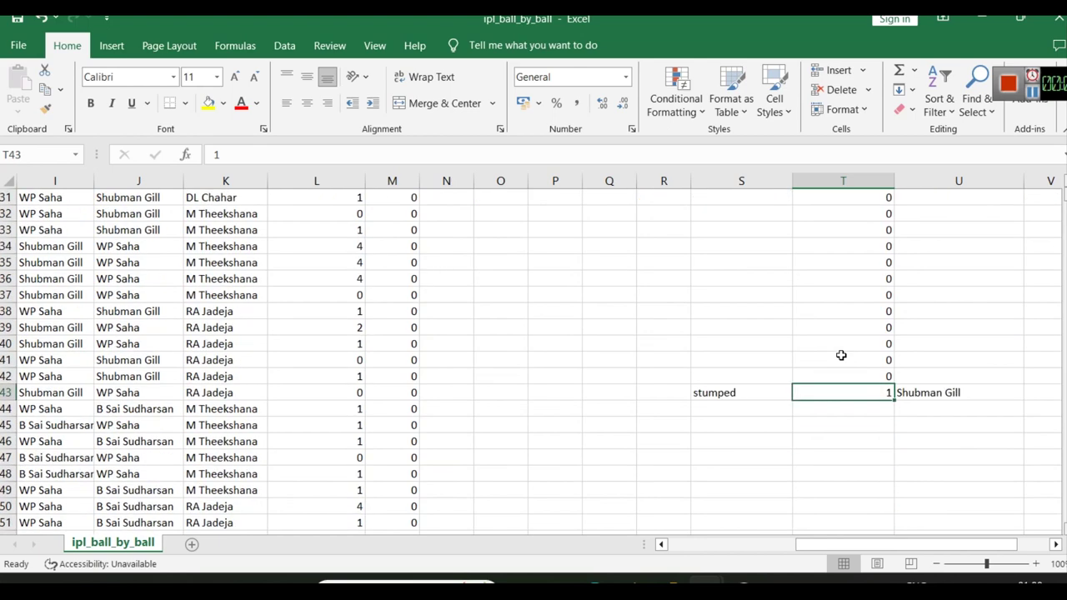
scroll(858, 386, "up", 10)
Label cell T1 with the header is_wicket?
left_click(857, 193)
type("is_wicket?")
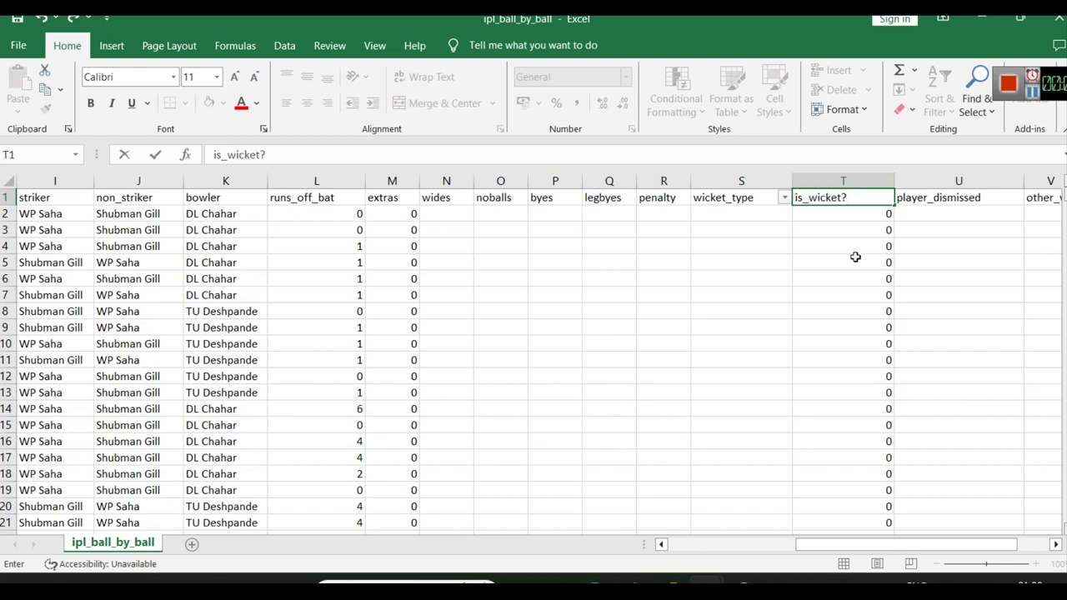
left_click(854, 263)
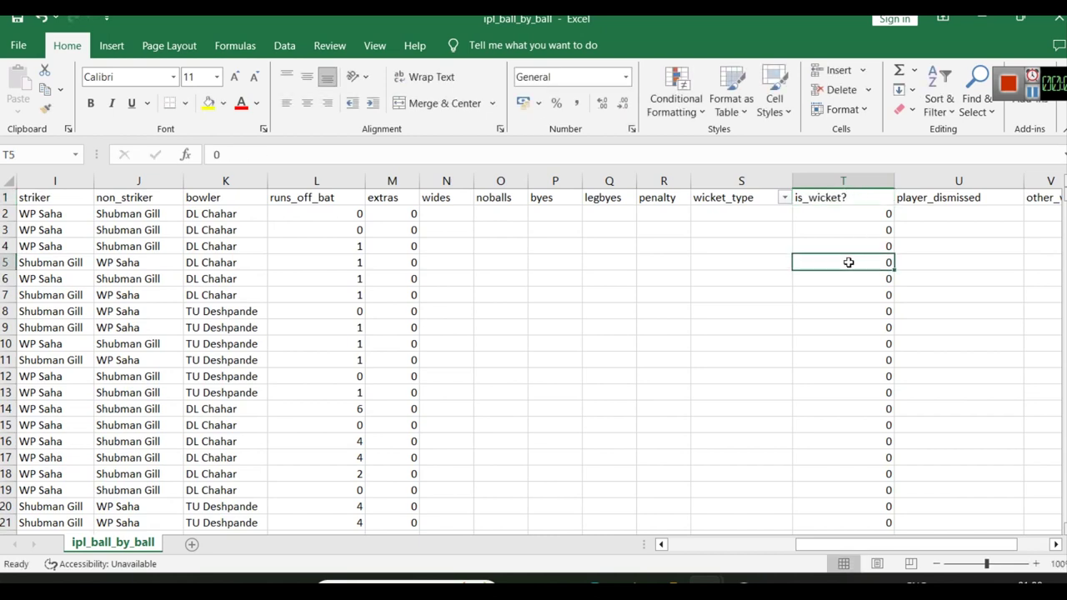
scroll(856, 251, "down", 10)
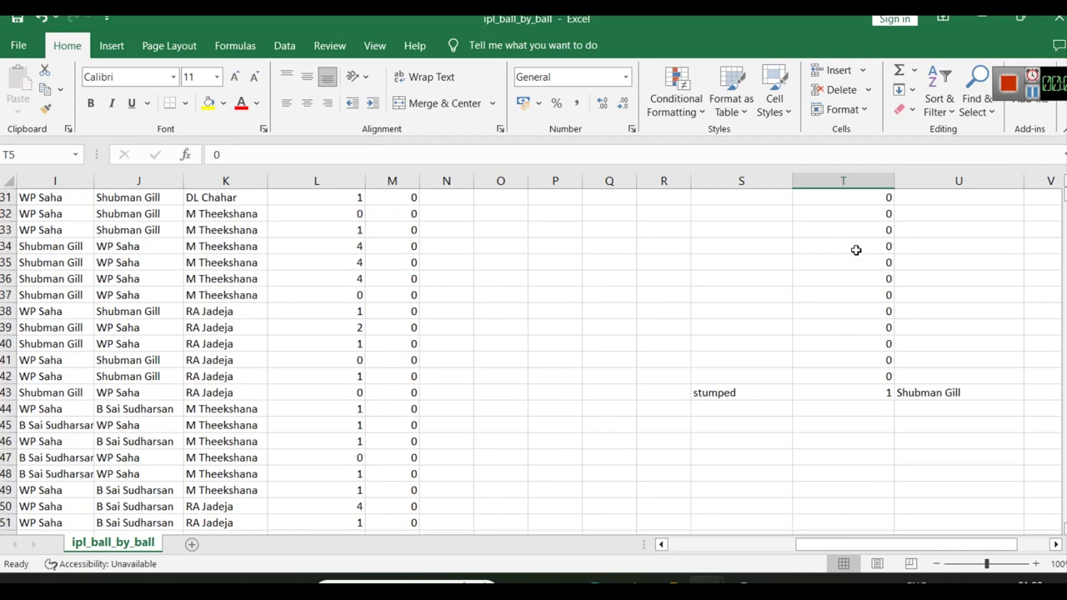
scroll(875, 360, "up", 10)
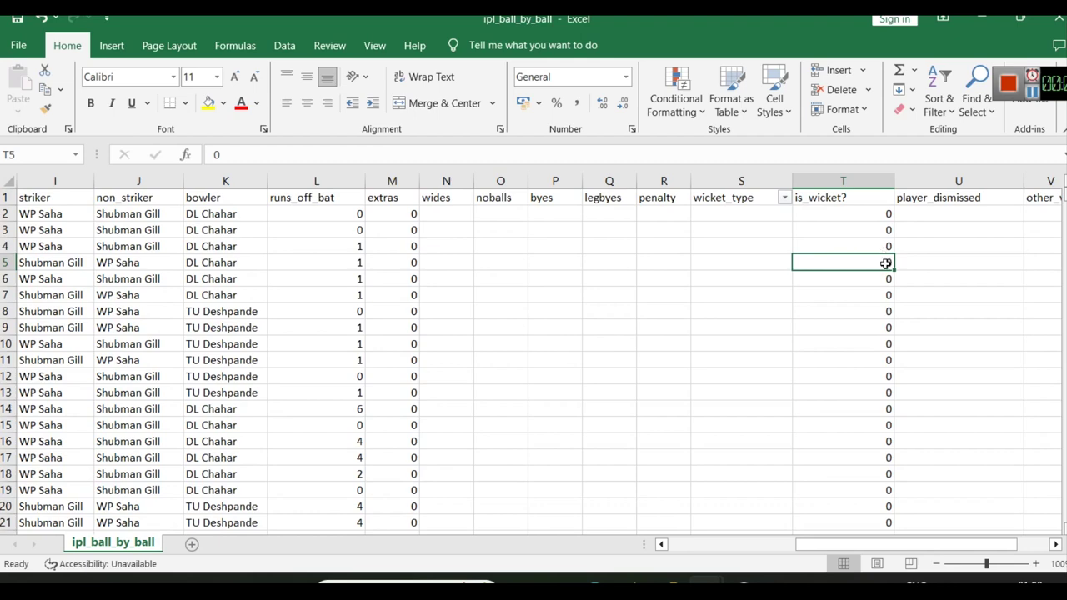
scroll(920, 290, "down", 11)
scroll(810, 295, "up", 11)
Undo the is_wicket? header, the 0 values and the inserted column T
left_click(857, 180)
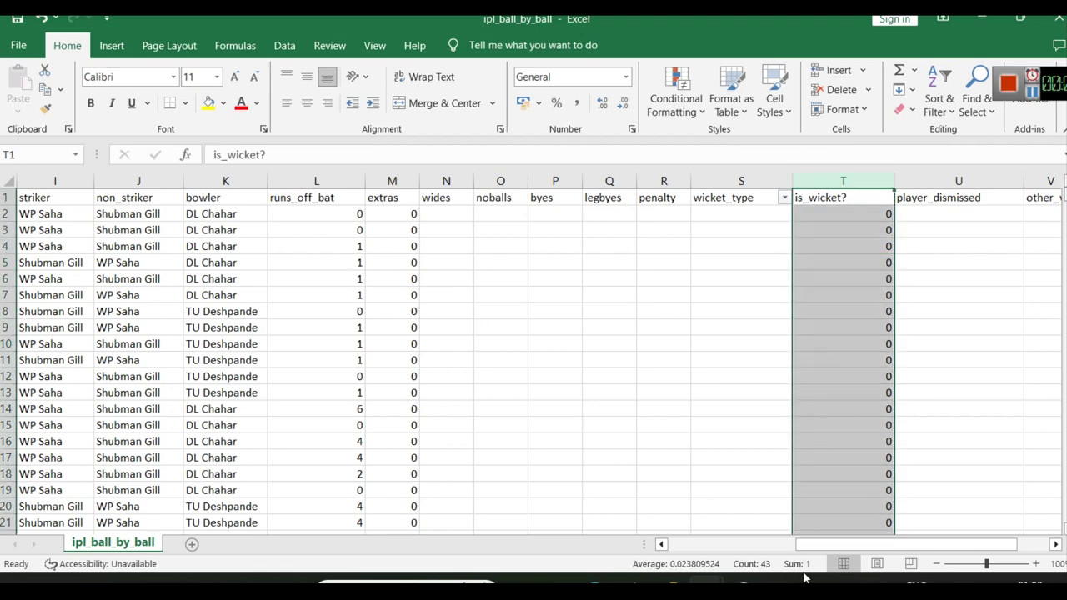
scroll(854, 400, "down", 16)
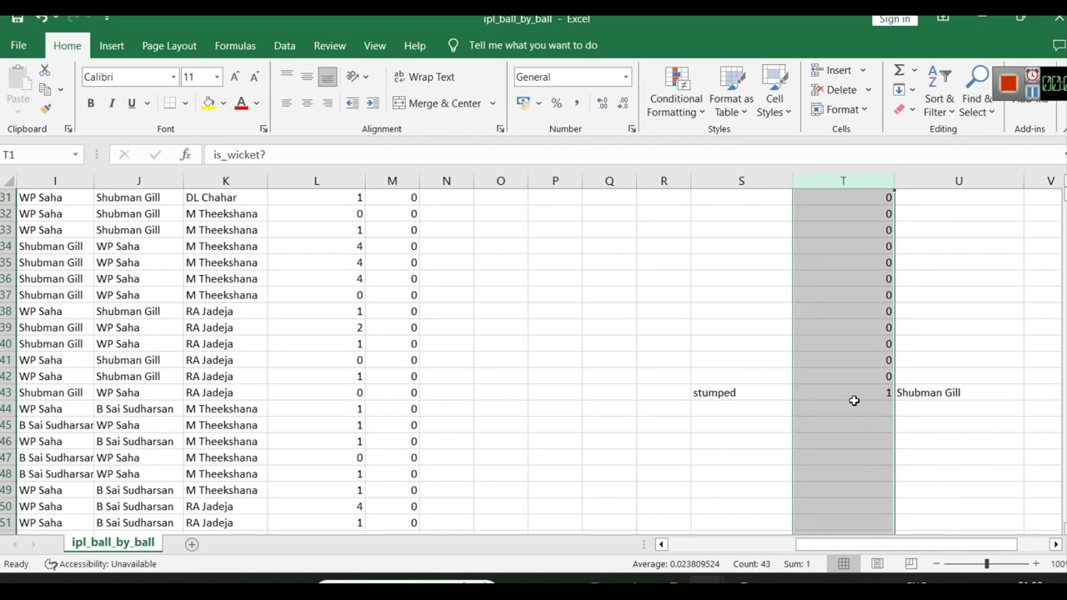
scroll(853, 400, "up", 16)
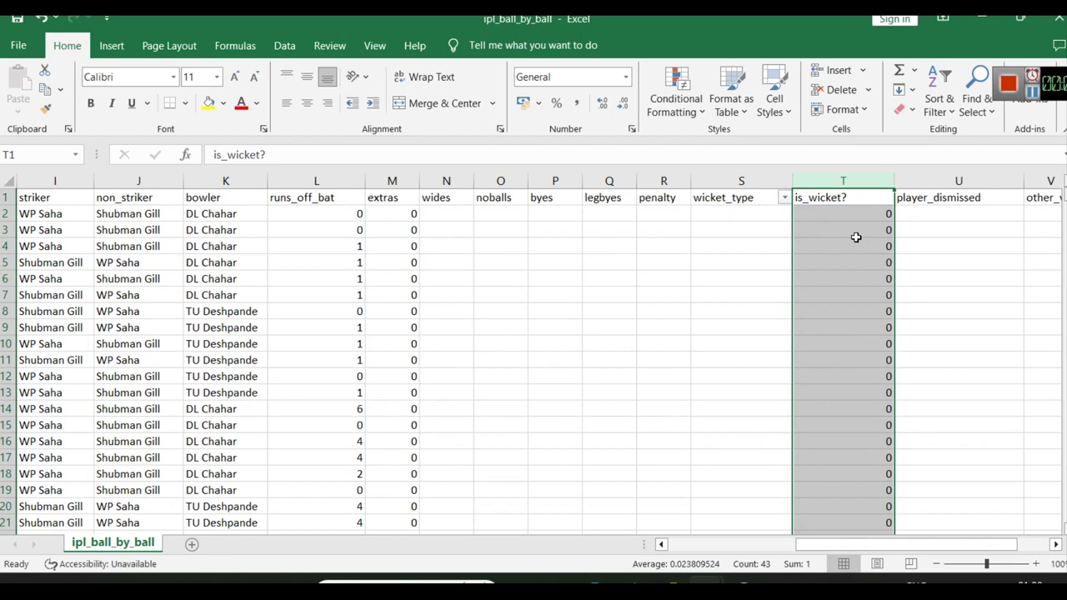
key("ctrl+z")
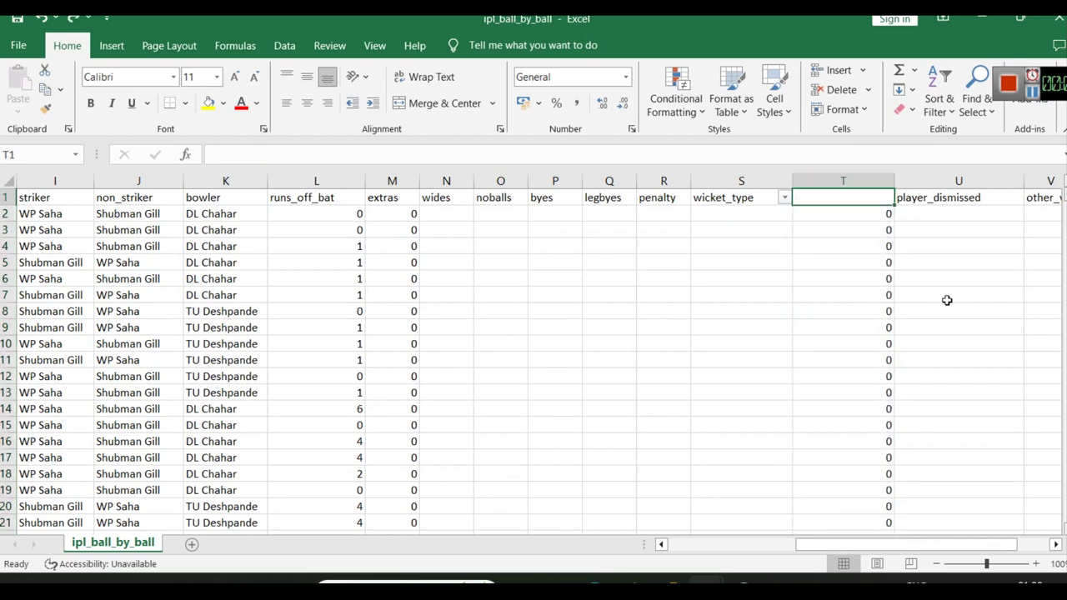
key("ctrl+Down")
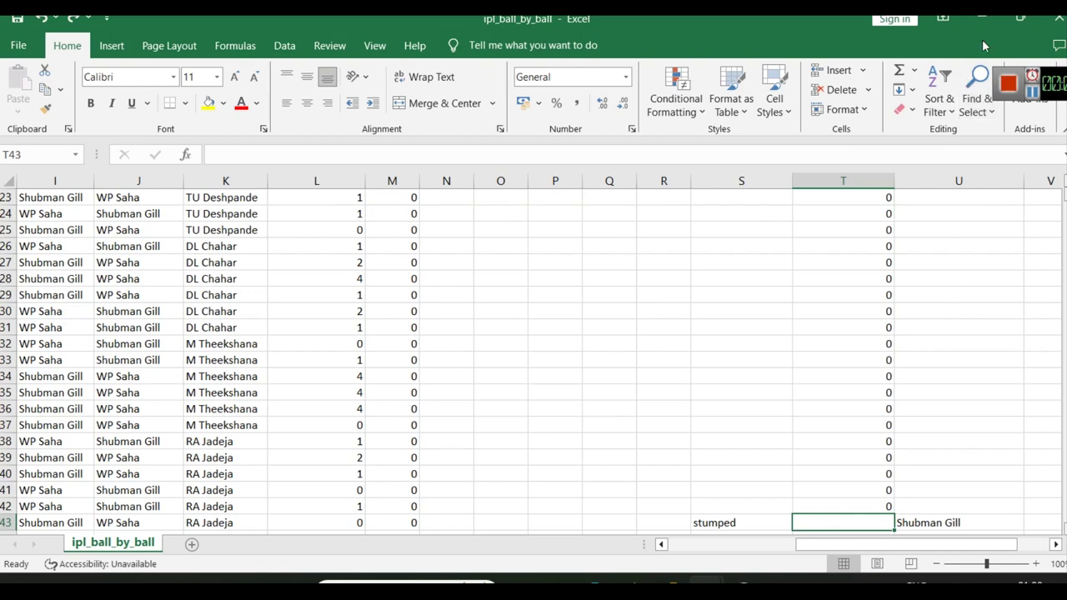
left_click(924, 260)
scroll(901, 250, "up", 7)
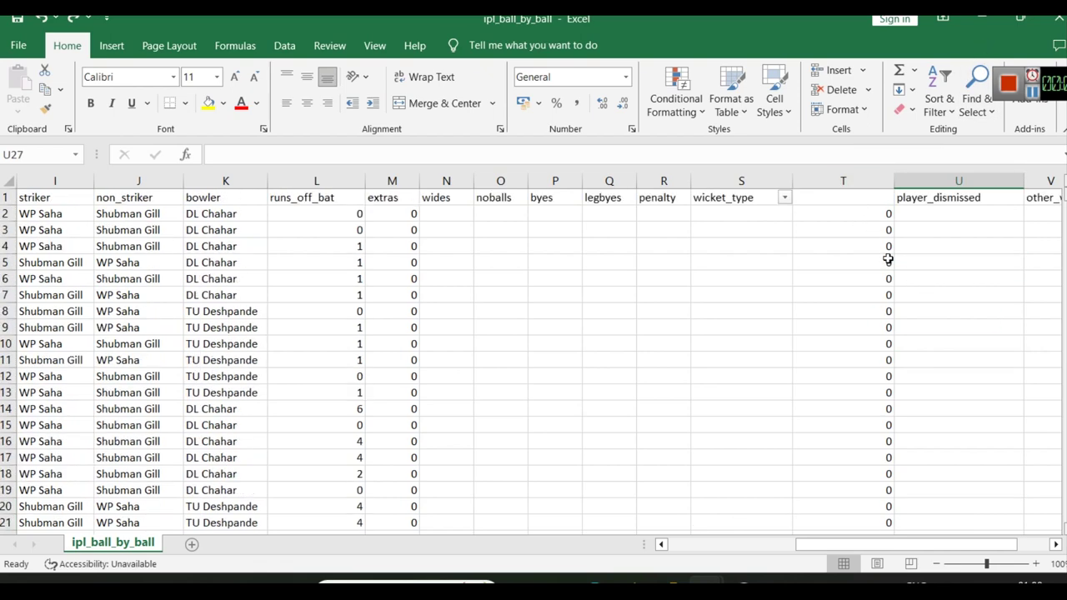
key("ctrl+z")
key("ctrl+z")
key("ctrl+z")
key("ctrl+z")
left_click(962, 265)
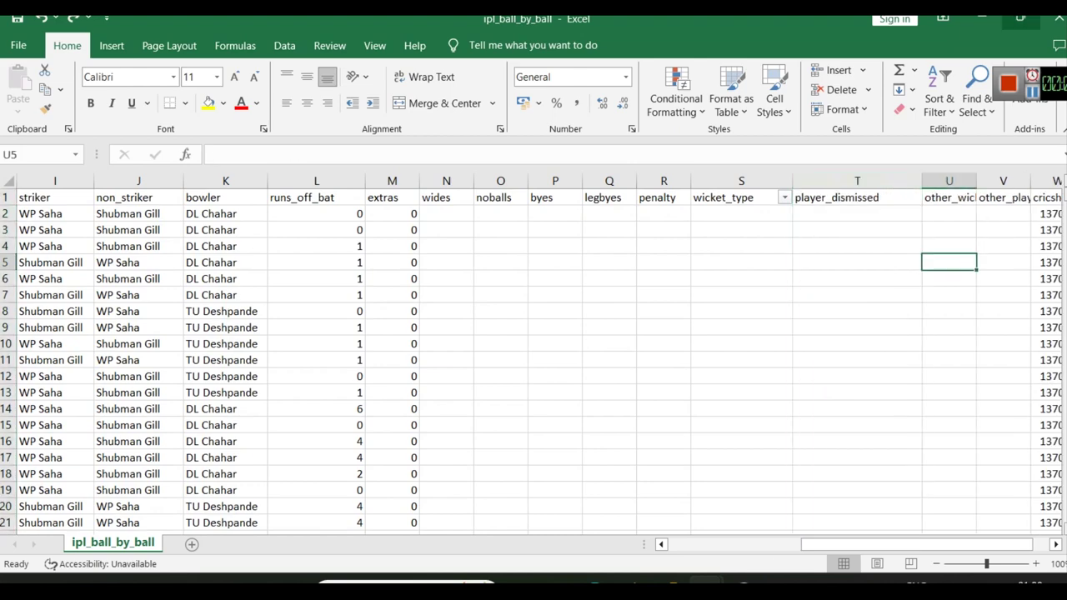
Bring the Power BI dashboard back to the front
key("alt+Tab")
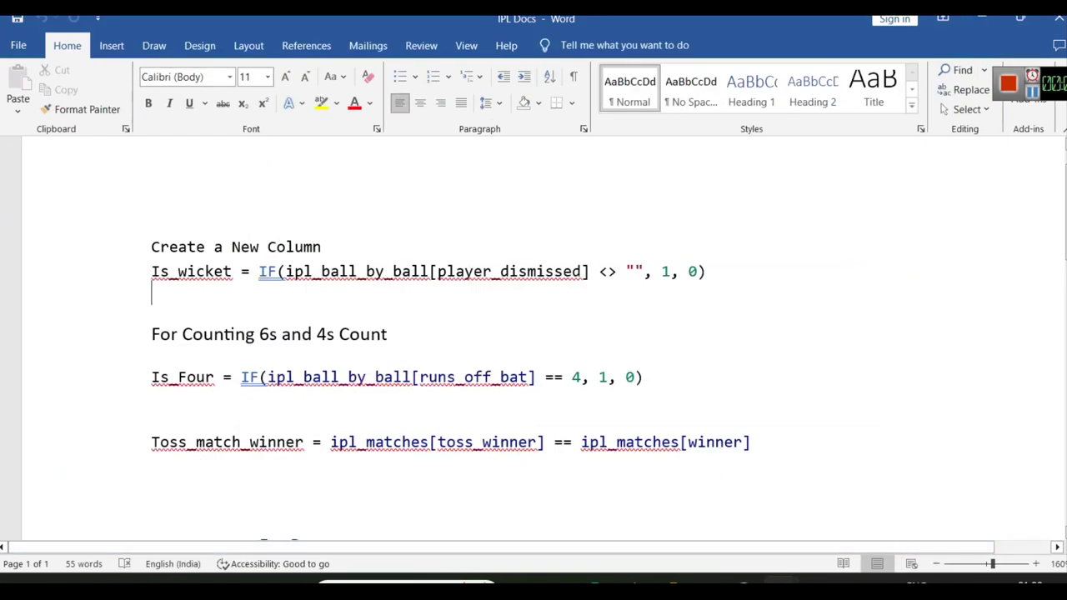
mouse_move(705, 582)
left_click(733, 582)
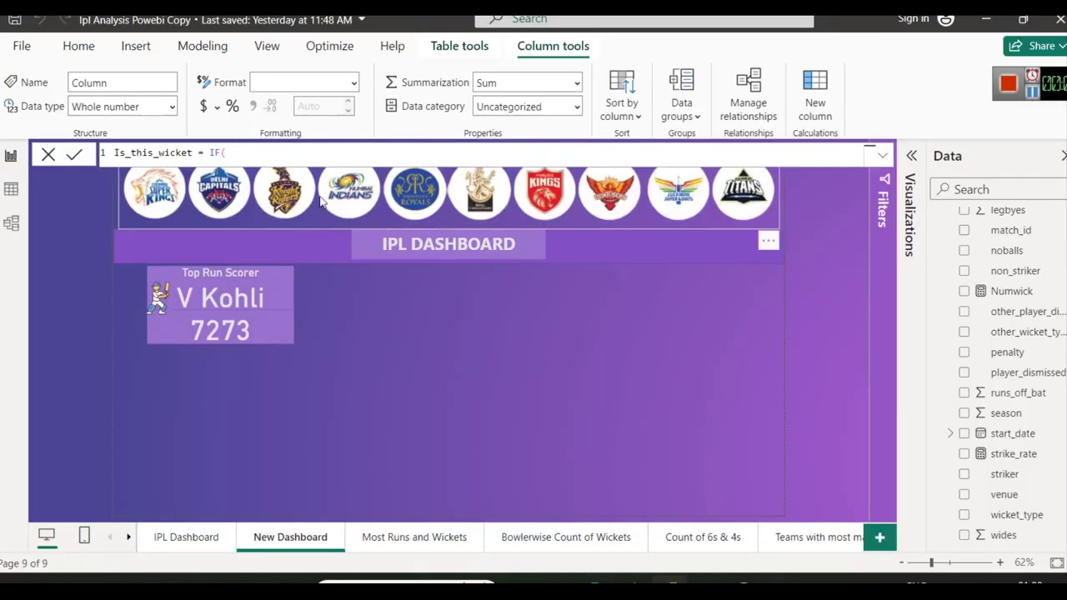
Complete the formula as Is_this_wicket = IF(ipl_ball_by_ball[player_dismissed] <> "", 1, 0)
type("ipl")
key("Down")
key("Down")
key("Down")
key("Down")
key("Down")
key("Down")
key("Down")
key("Down")
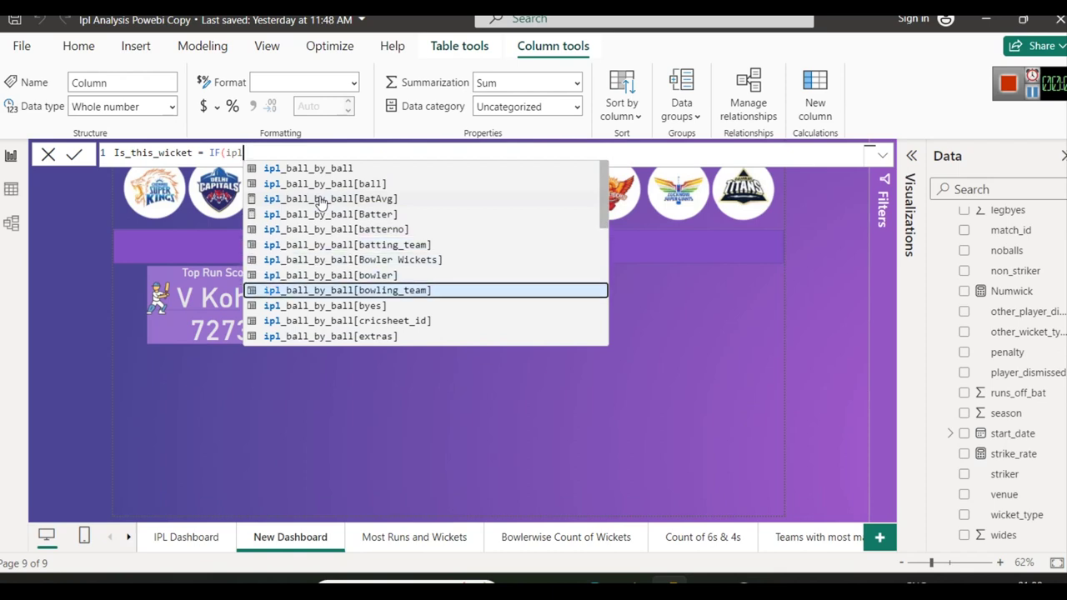
key("Down")
key("Down")
key("Down")
key("Down")
key("Down")
key("Down")
key("Down")
key("Down")
key("Down")
key("Down")
key("Down")
key("Down")
key("Down")
key("Down")
key("Down")
key("Down")
key("Down")
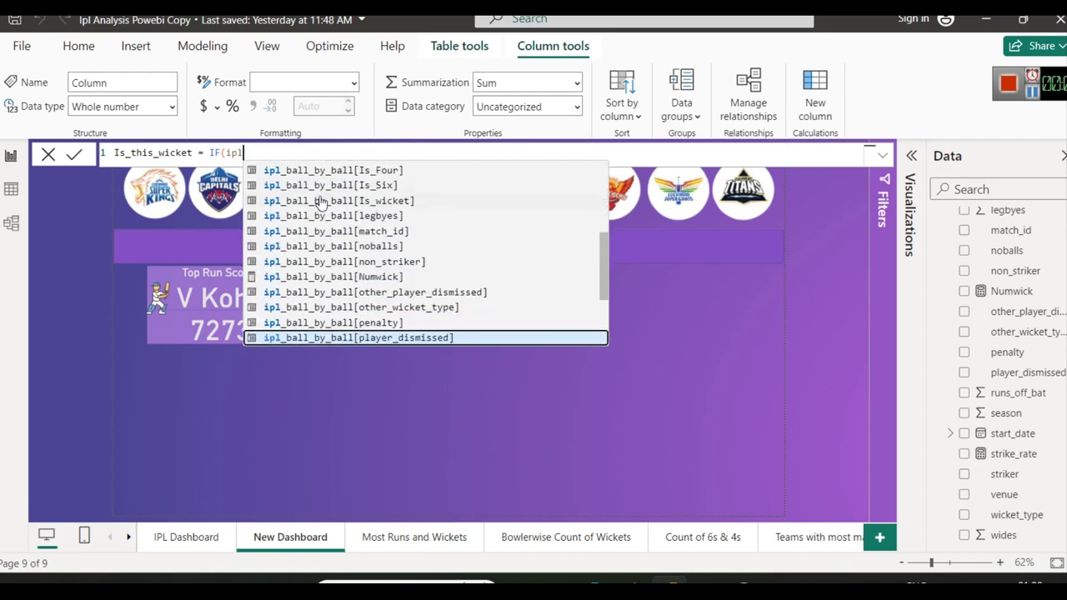
key("Up")
key("Tab")
type("<> ")
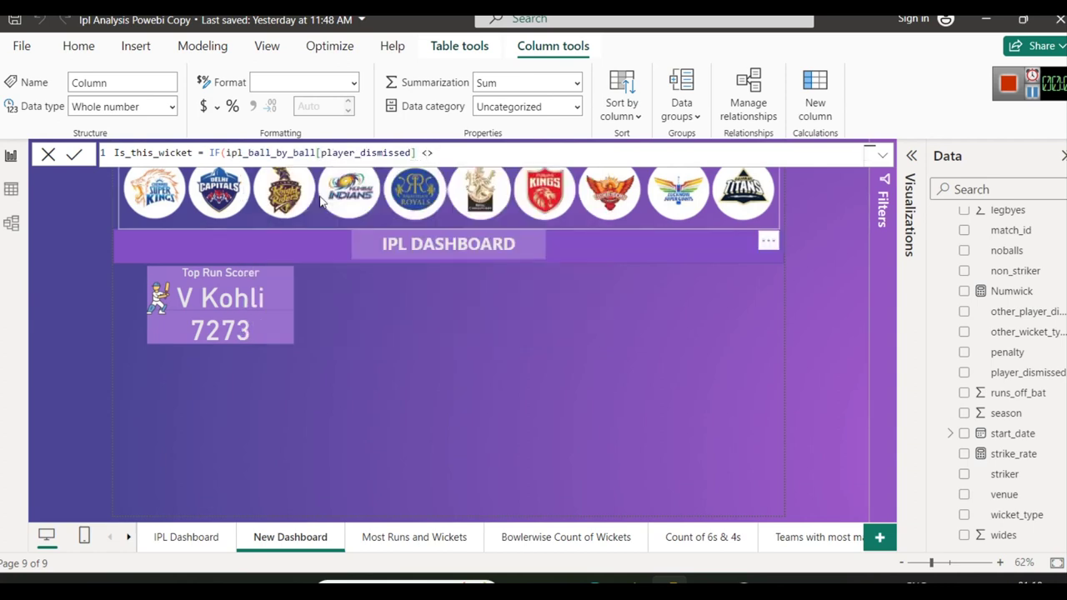
type("\"\", 1, 0")
key("BackSpace")
key("BackSpace")
key("BackSpace")
type(", 0")
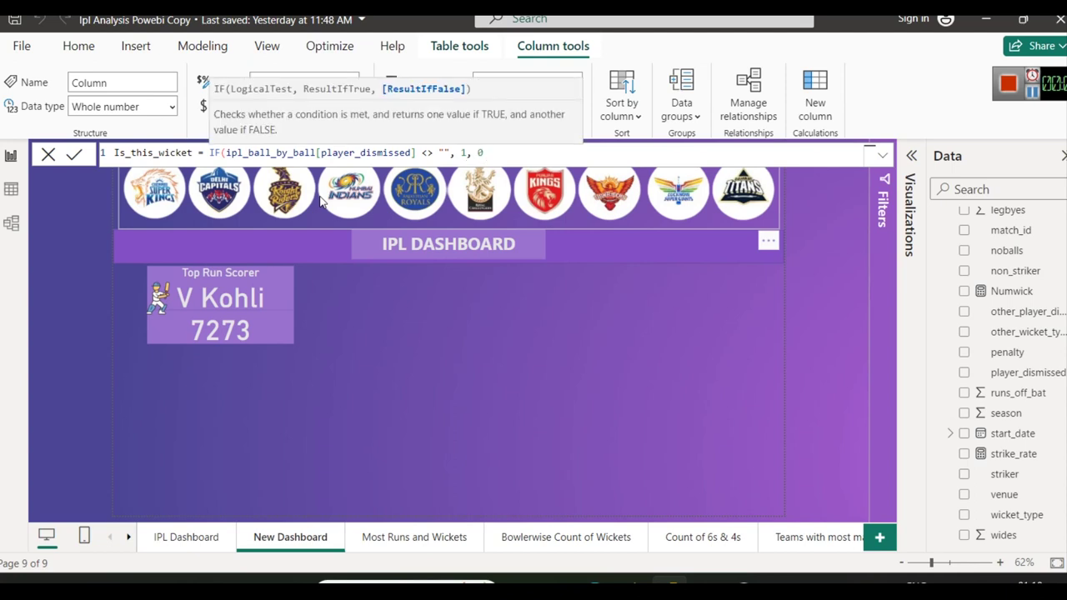
type(")")
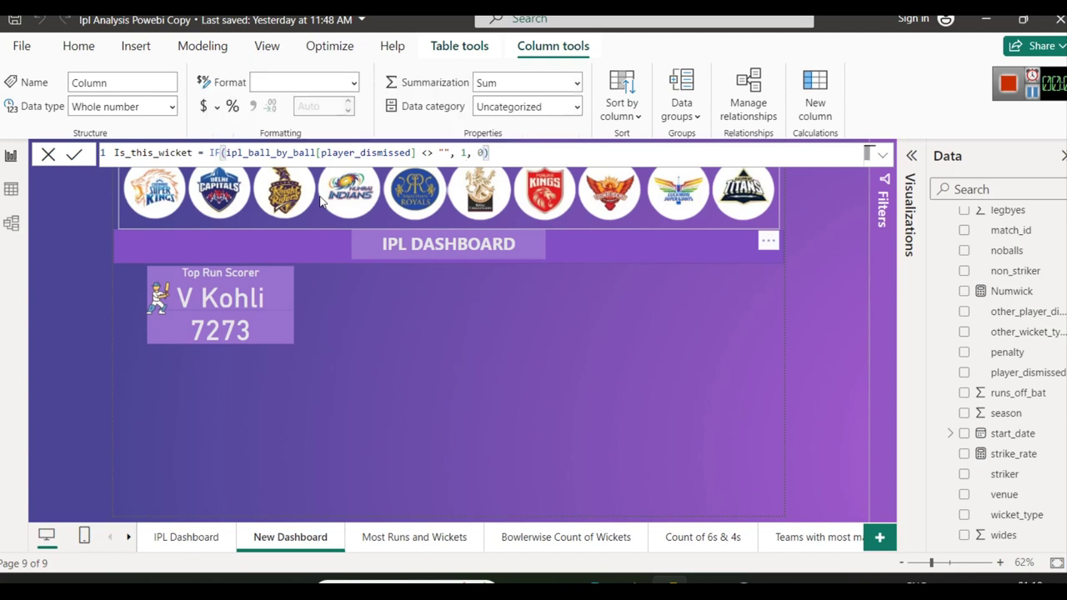
key("Return")
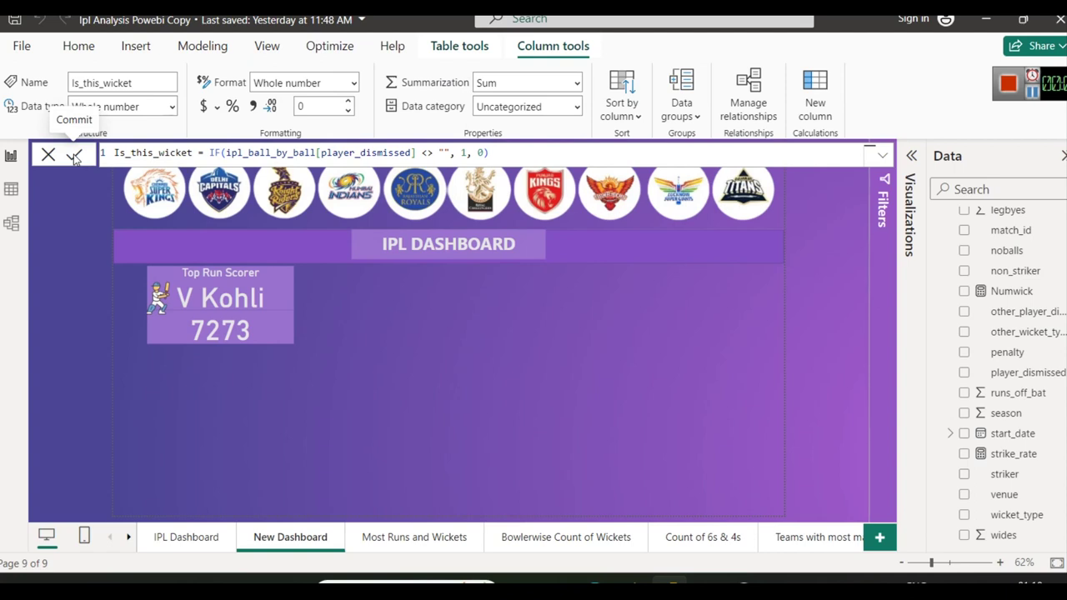
Expand the Visualizations pane
scroll(1048, 441, "down", 1)
scroll(1046, 446, "up", 1)
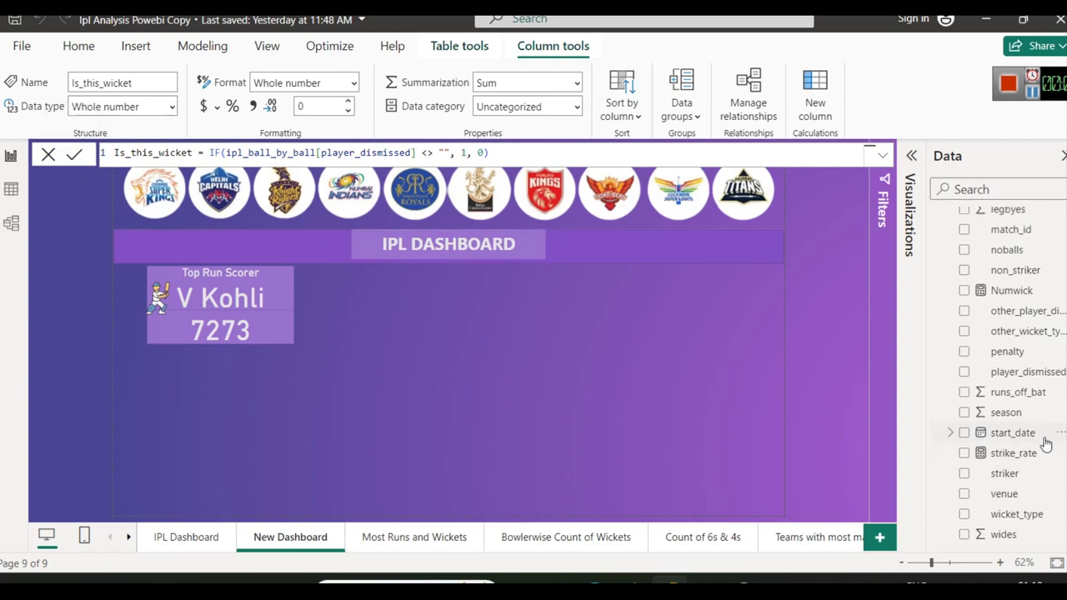
scroll(1046, 442, "up", 5)
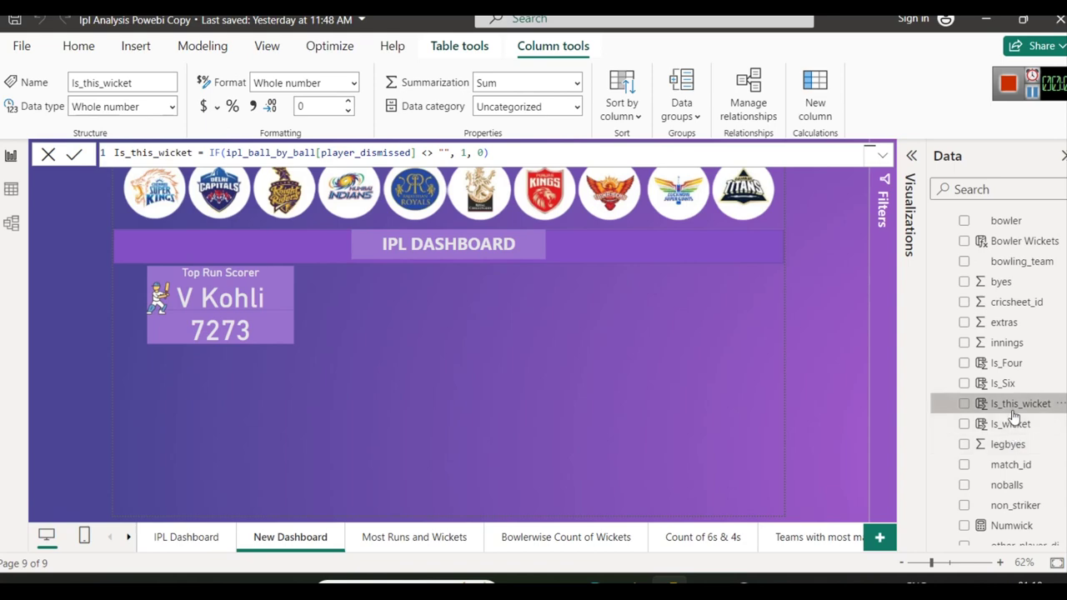
left_click(911, 156)
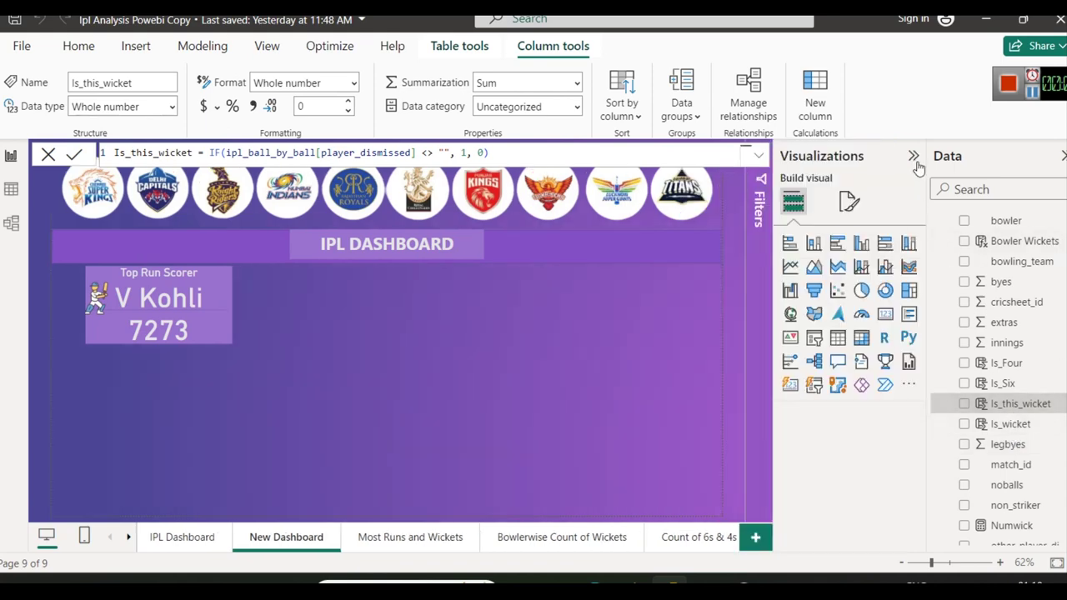
Duplicate the Top Run Scorer card and place the copy to its right
left_click(475, 282)
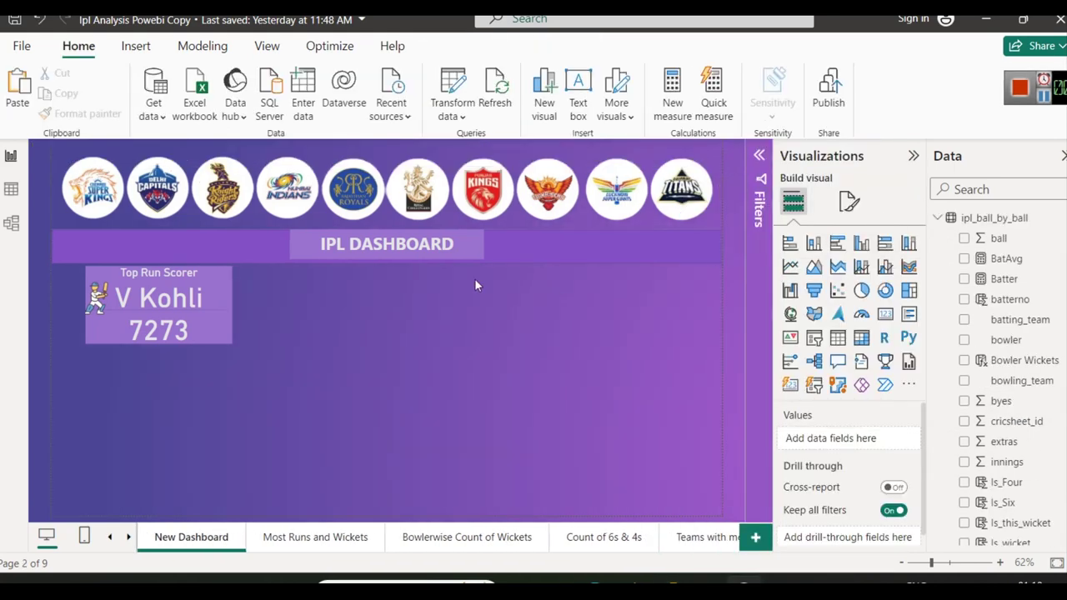
left_click(205, 283)
key("ctrl+c")
key("ctrl+v")
left_click_drag(211, 295, 376, 295)
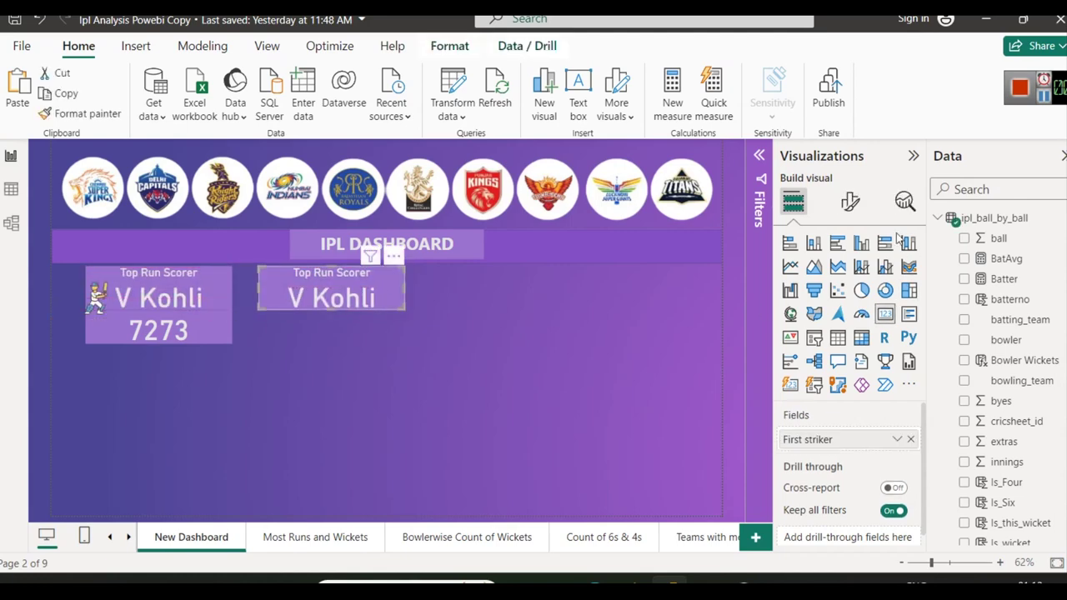
Retitle the copy 'Top Wicket Taker' and remove its First striker field
left_click(850, 202)
left_click(868, 278)
left_click(837, 365)
left_click(824, 435)
key("ctrl+a")
type("Top ")
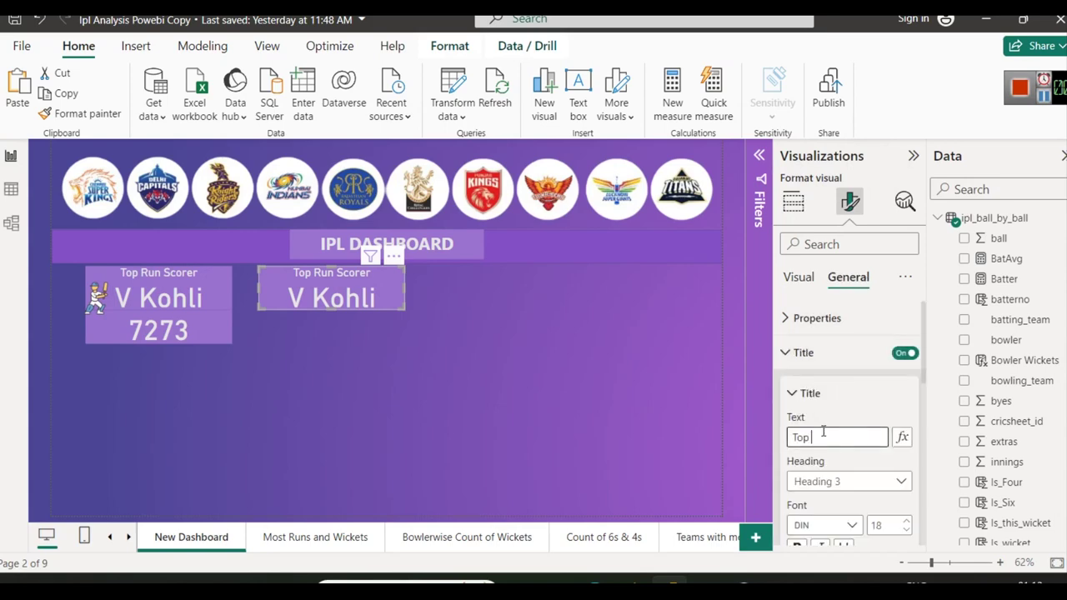
type("Wicket Taker")
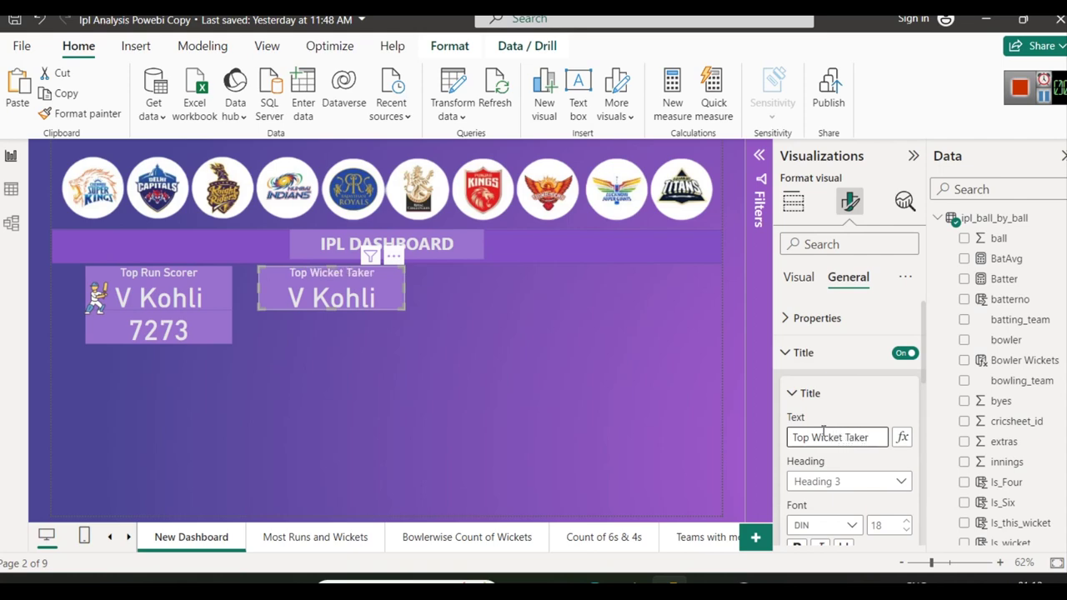
left_click(672, 451)
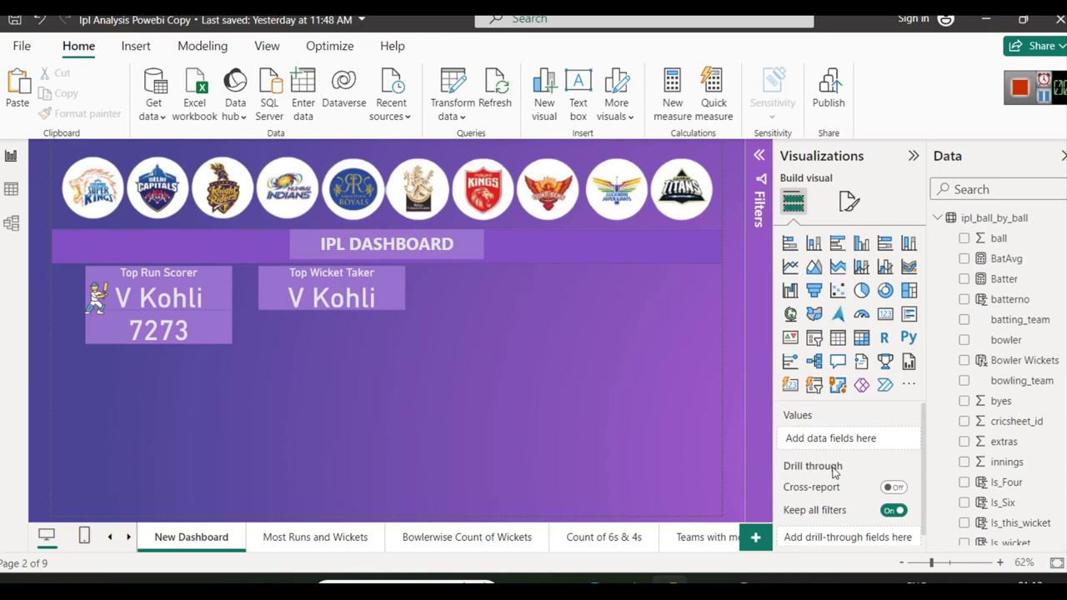
left_click(360, 289)
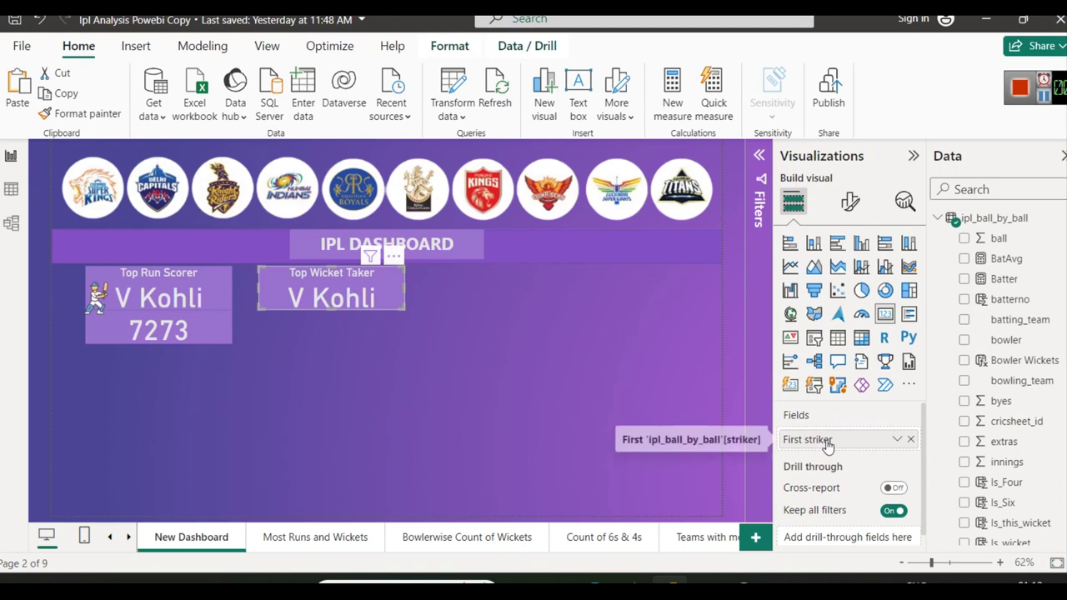
left_click(910, 439)
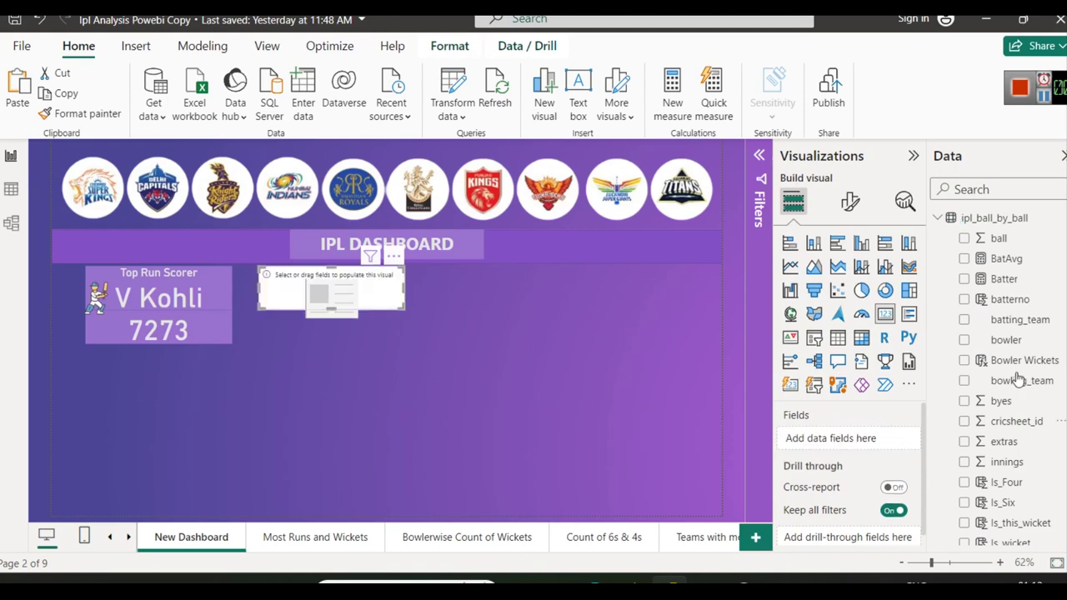
Put First bowler on the Top Wicket Taker card and remove the copied striker filter
left_click_drag(1009, 340, 876, 440)
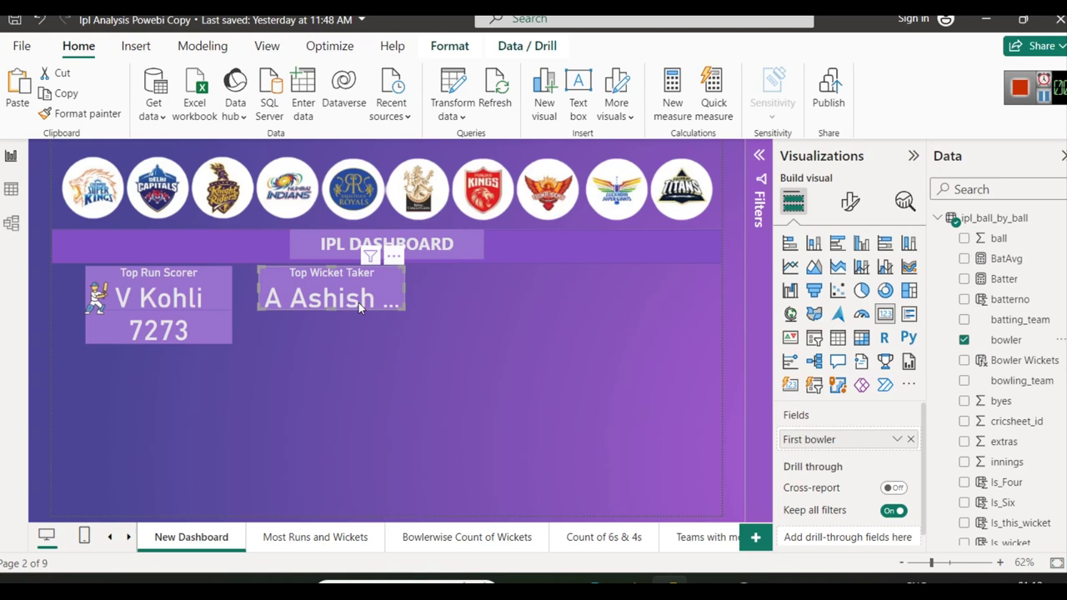
left_click(761, 158)
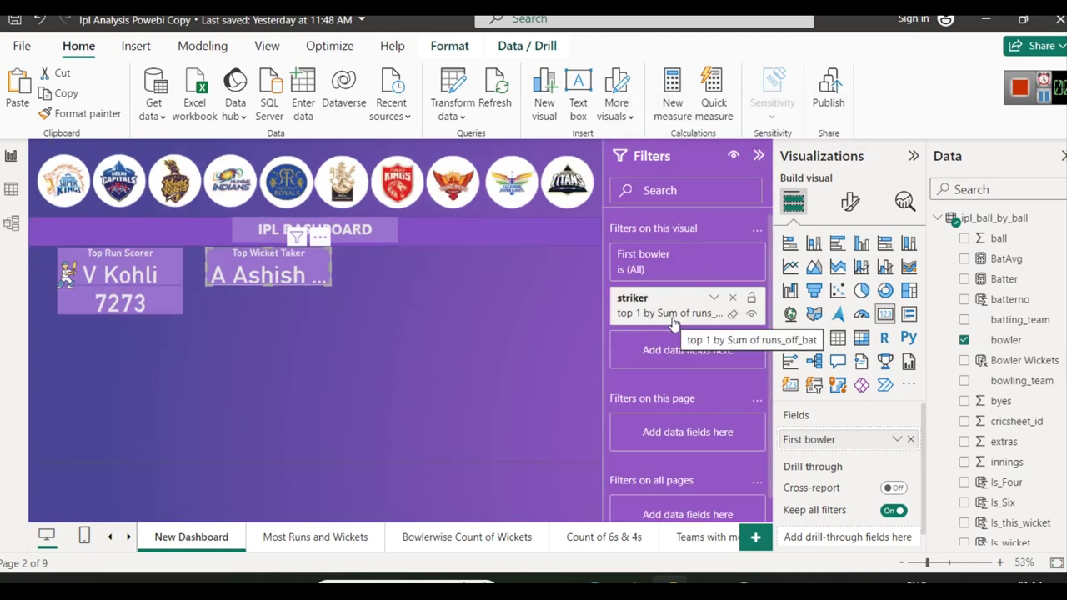
left_click(733, 298)
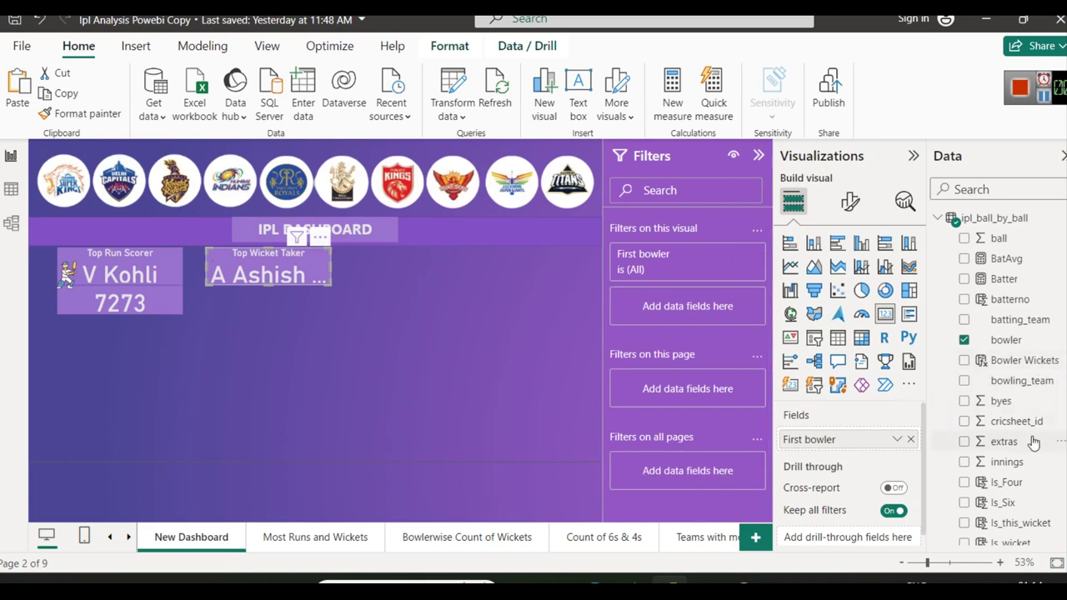
Filter bowler to Top N, Top 1 by Sum of Is_this_wicket, showing DJ Bravo
left_click_drag(1019, 340, 716, 310)
left_click(753, 314)
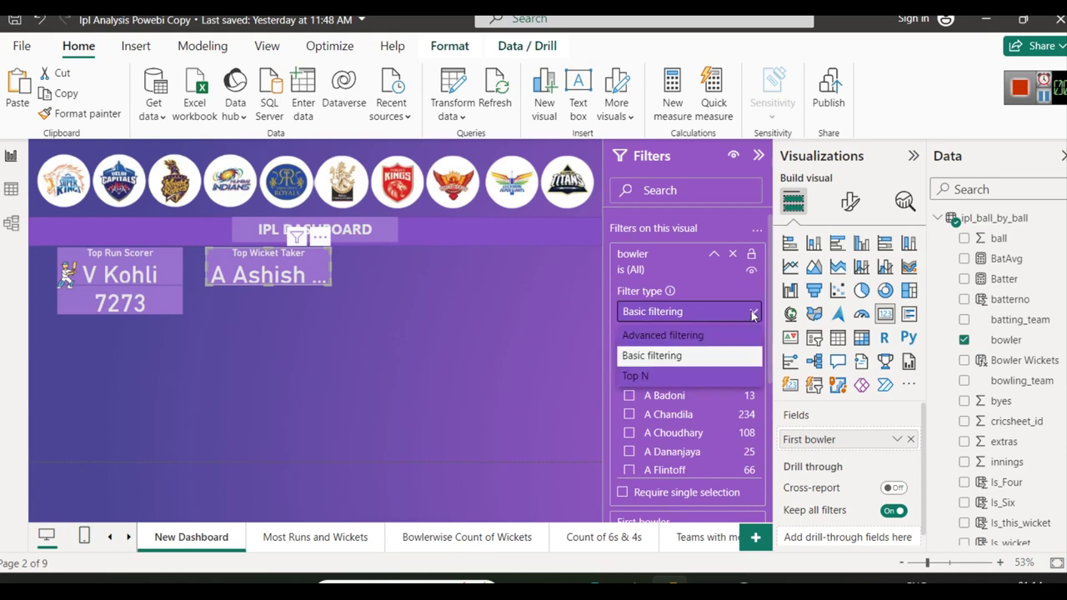
left_click(686, 376)
left_click(709, 355)
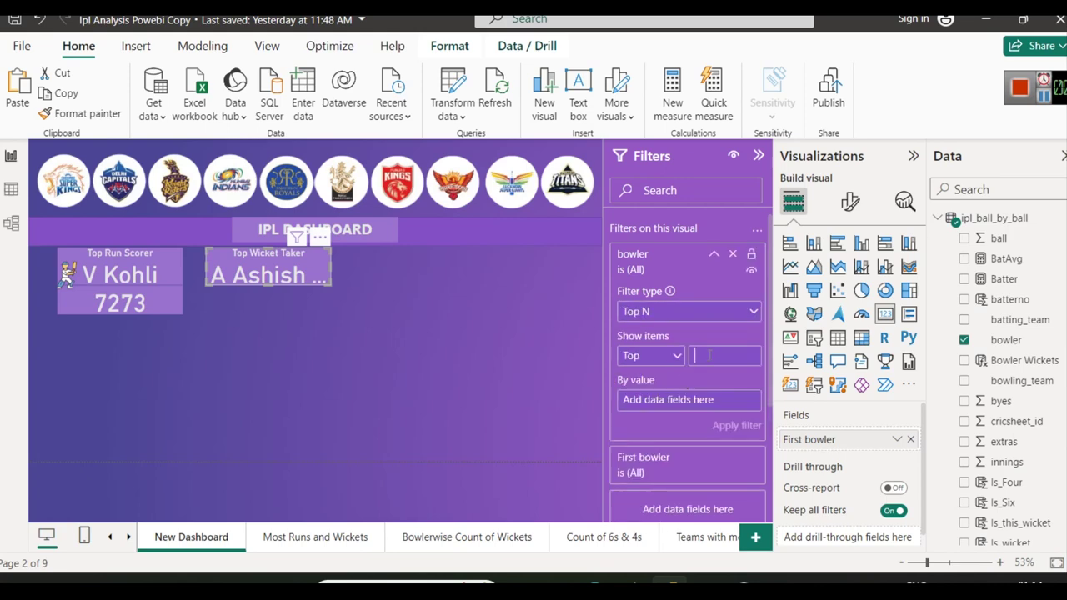
type("1")
scroll(1026, 464, "down", 1)
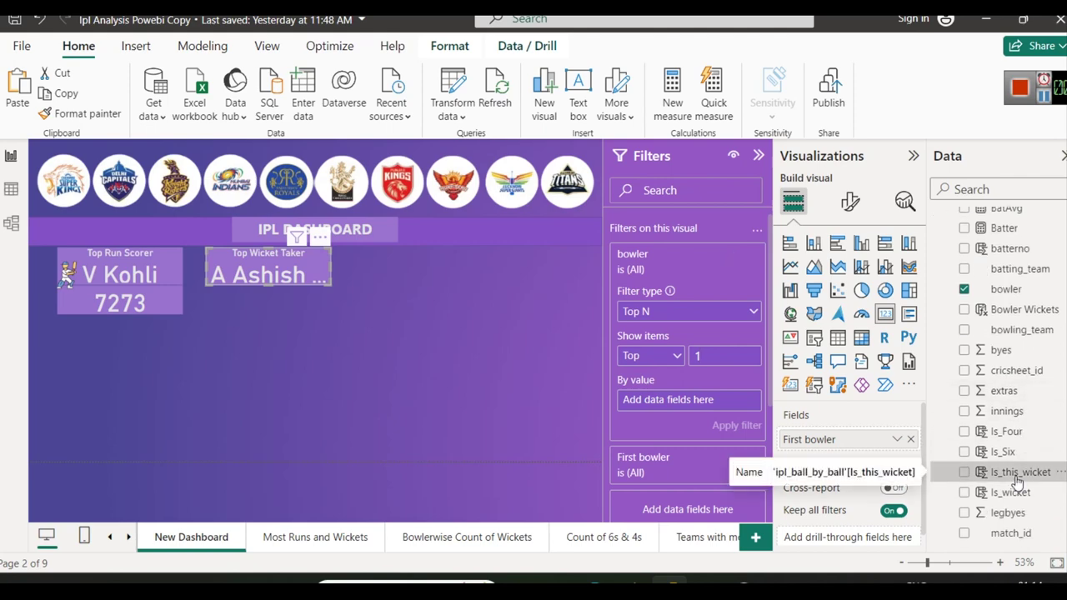
left_click(1016, 477)
left_click_drag(1017, 482, 699, 404)
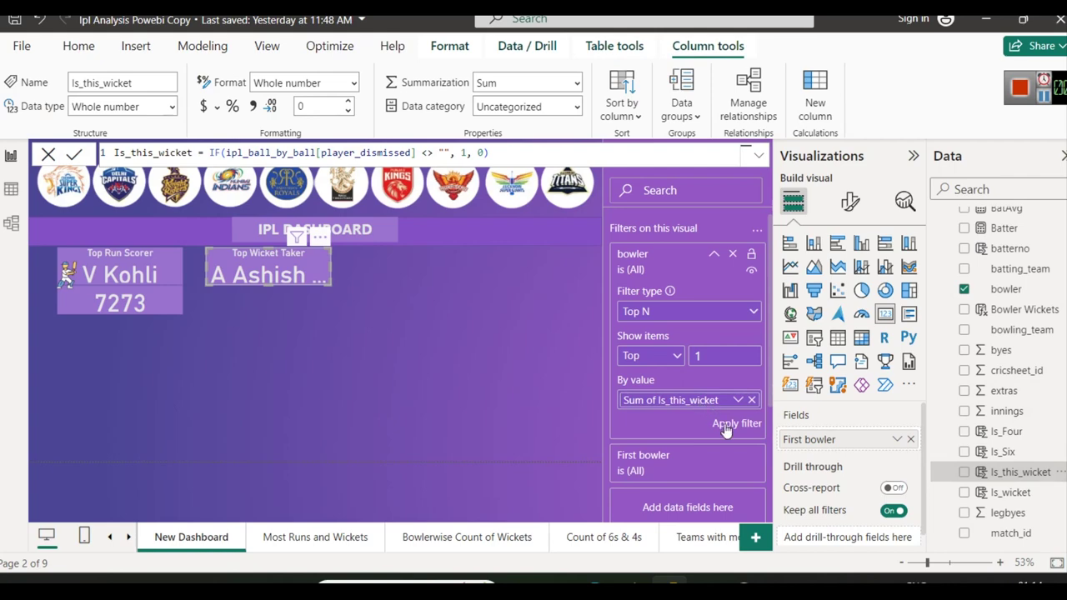
left_click(726, 424)
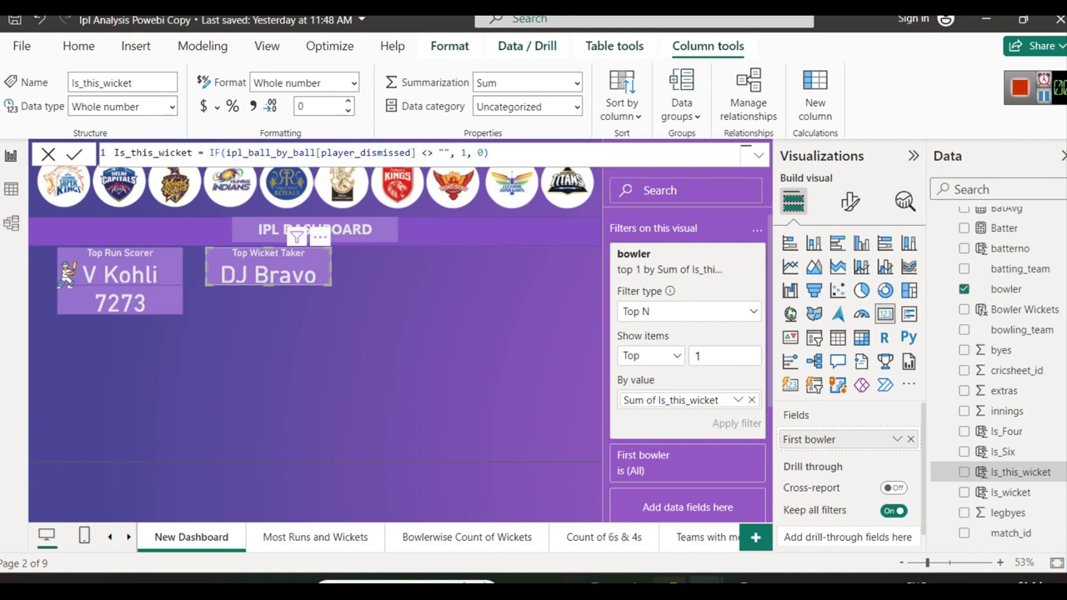
mouse_move(706, 583)
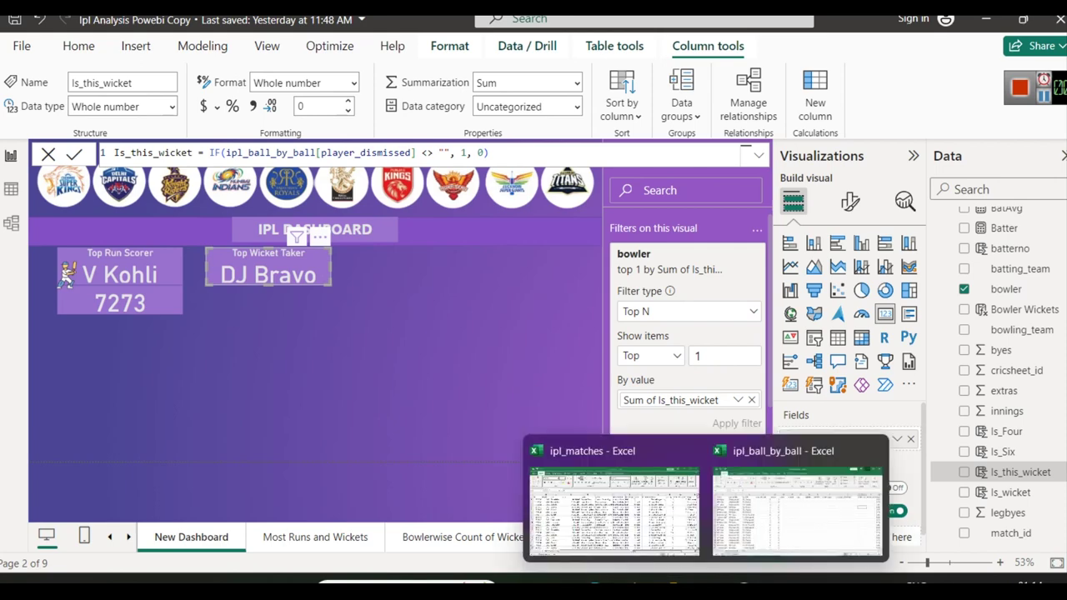
left_click(442, 403)
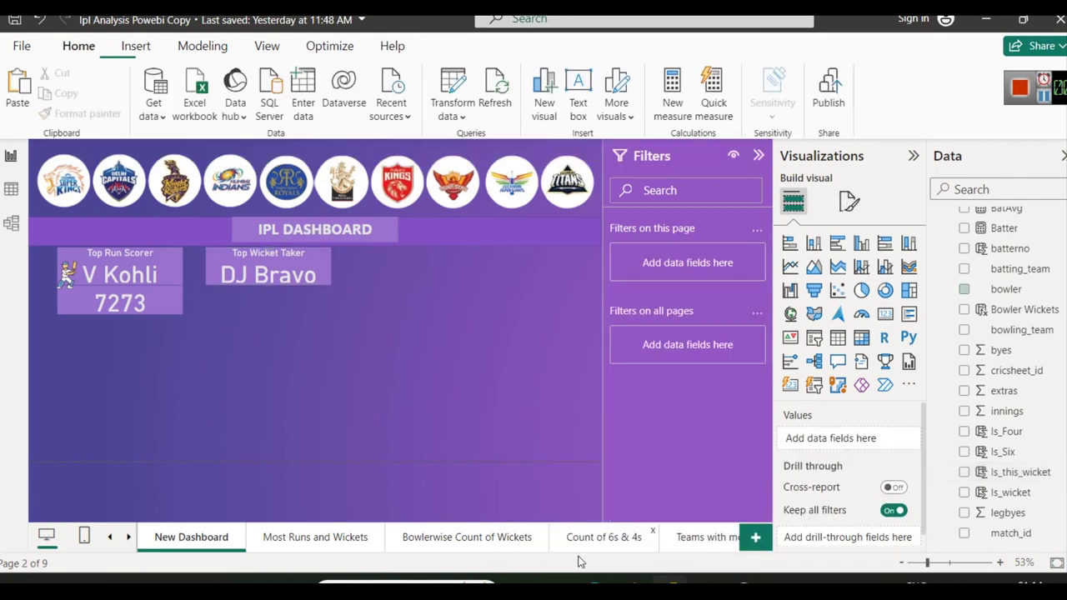
mouse_move(566, 579)
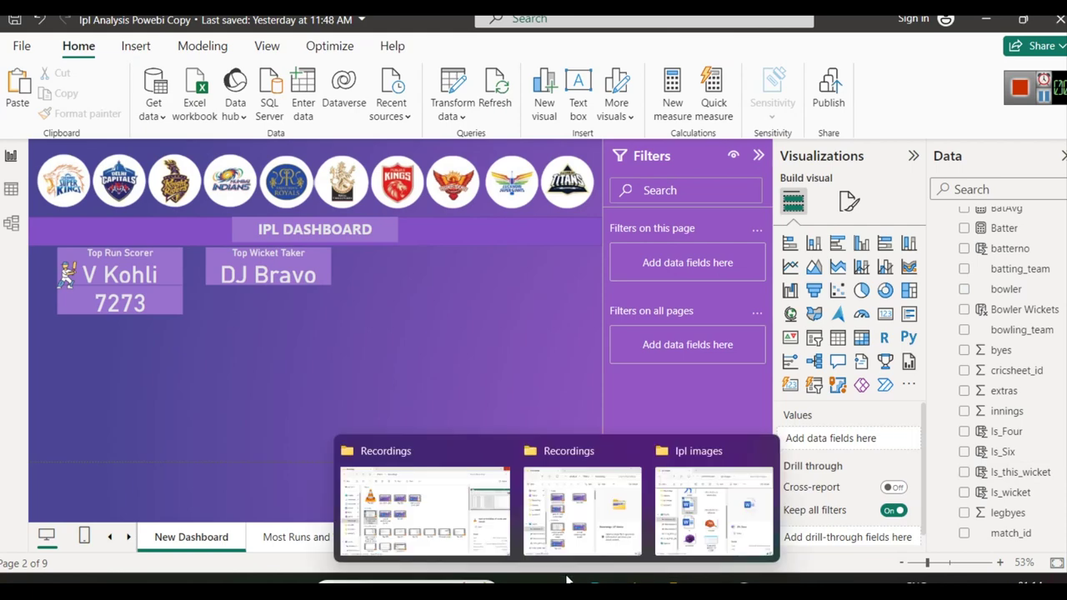
left_click(714, 501)
double_click(555, 425)
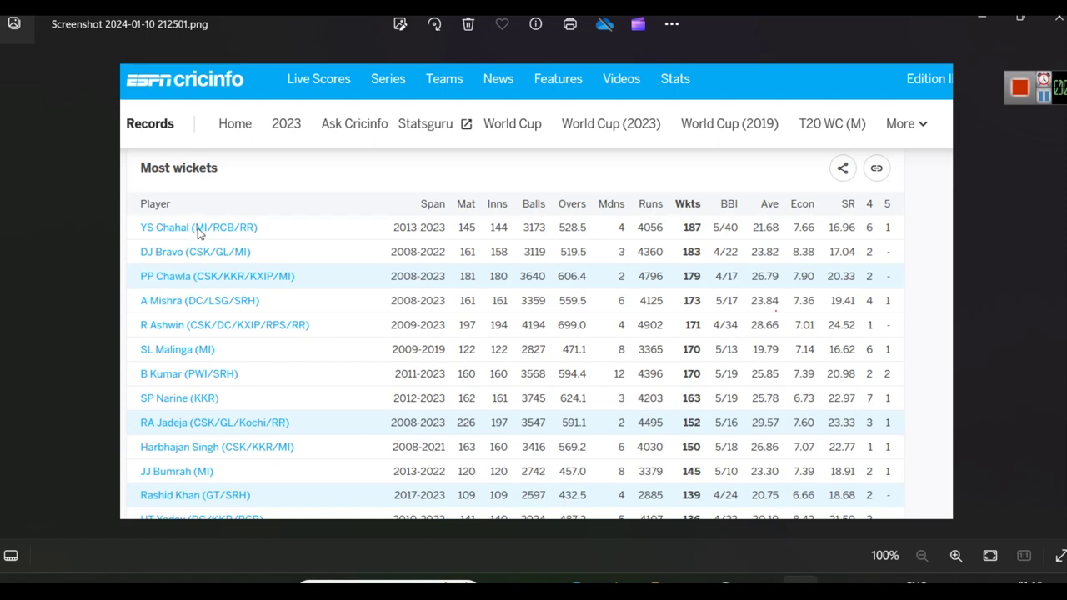
left_click(981, 16)
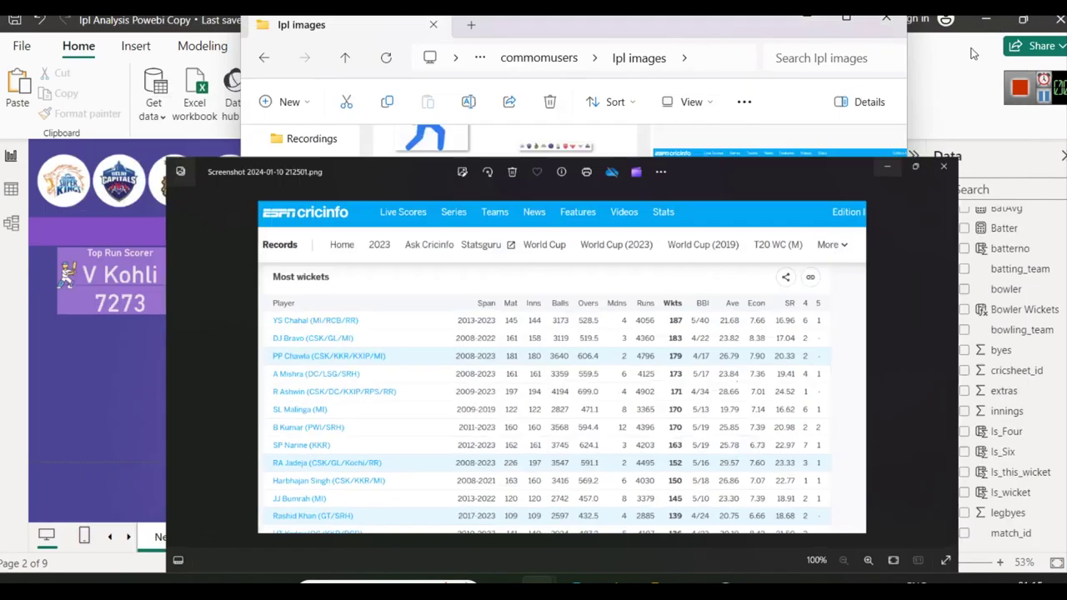
left_click(808, 19)
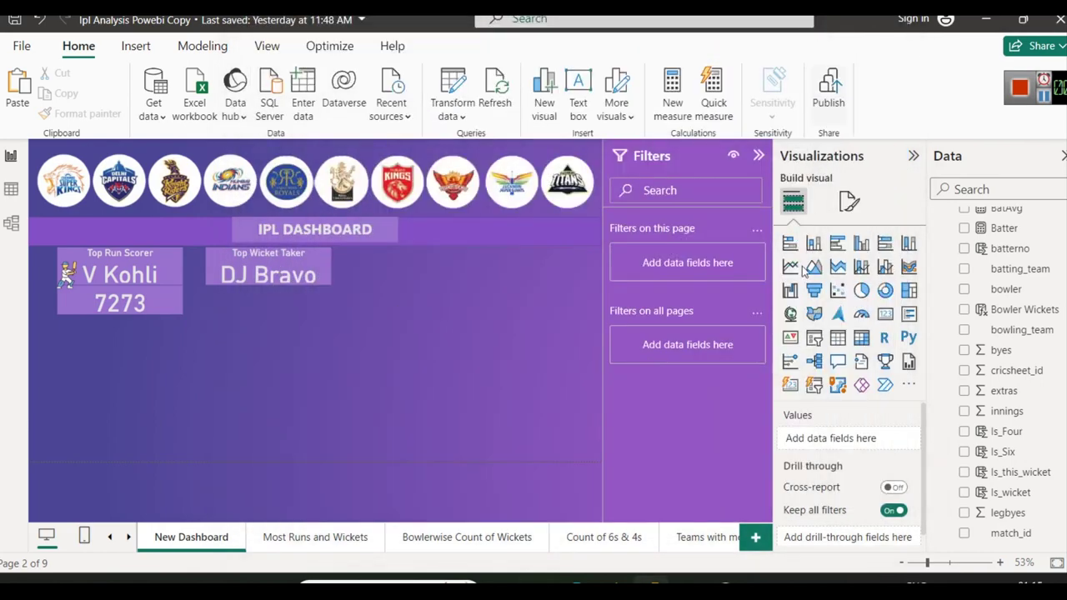
mouse_move(704, 582)
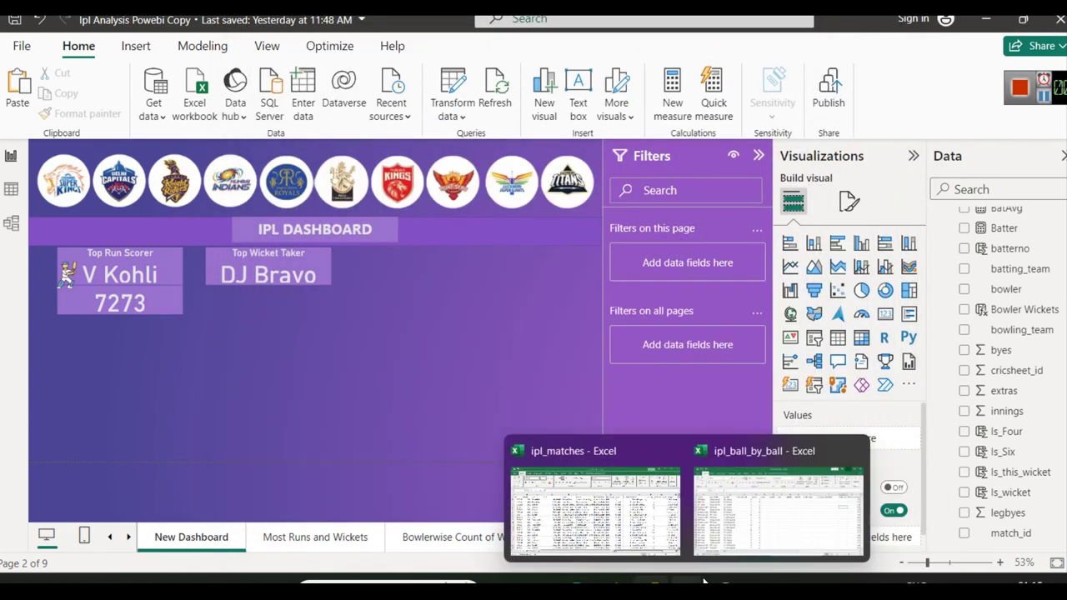
left_click(740, 509)
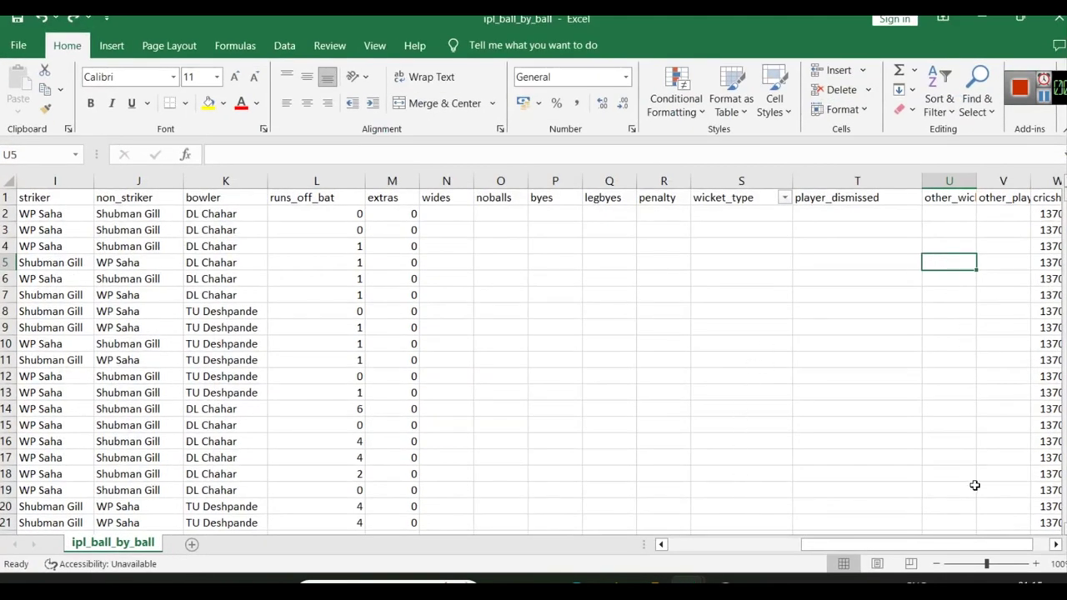
scroll(963, 451, "down", 6)
scroll(956, 431, "up", 6)
left_click(850, 230)
scroll(888, 343, "down", 9)
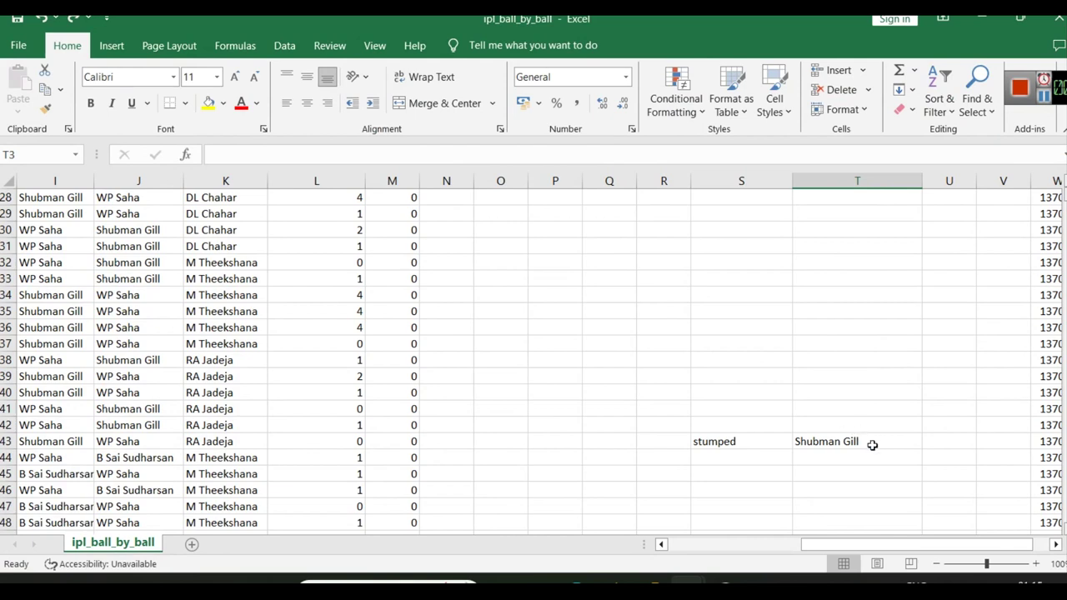
left_click(745, 446)
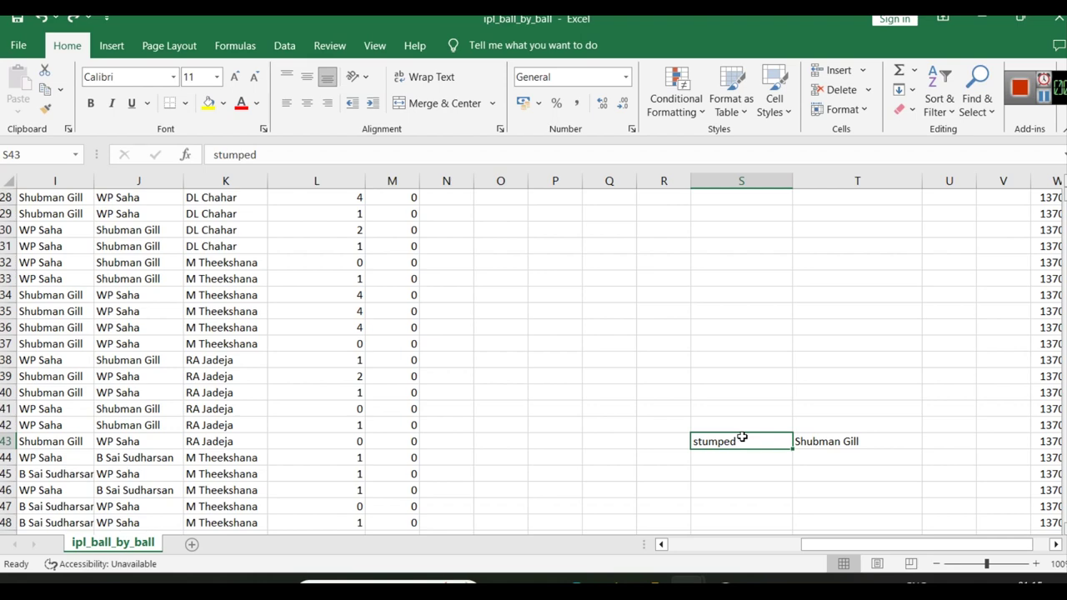
left_click(983, 18)
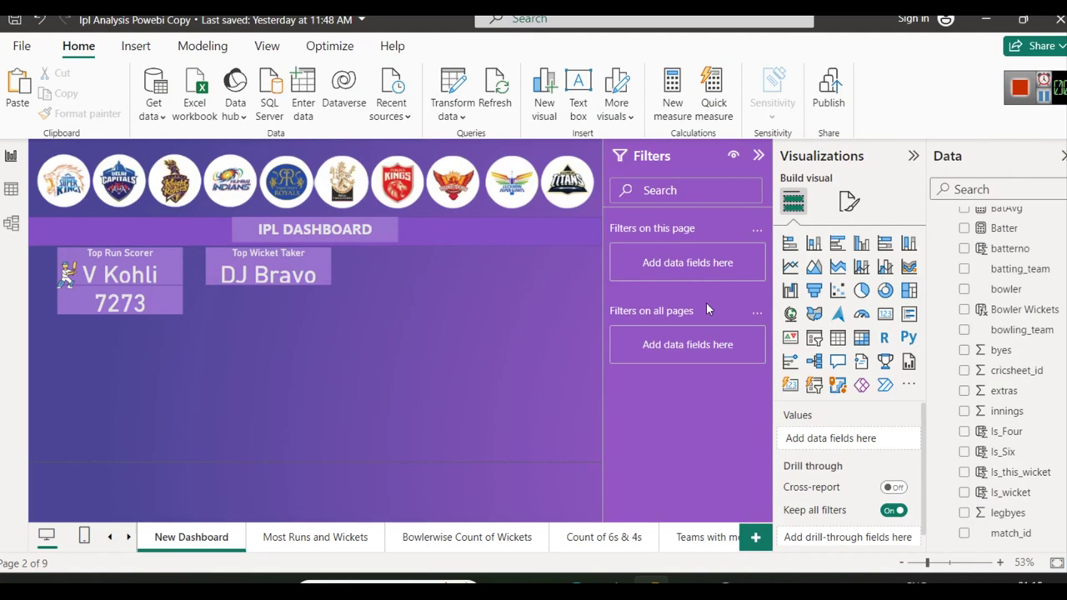
Collapse the Top Wicket Taker card's bowler filter and switch to the ipl_ball_by_ball workbook
left_click(300, 275)
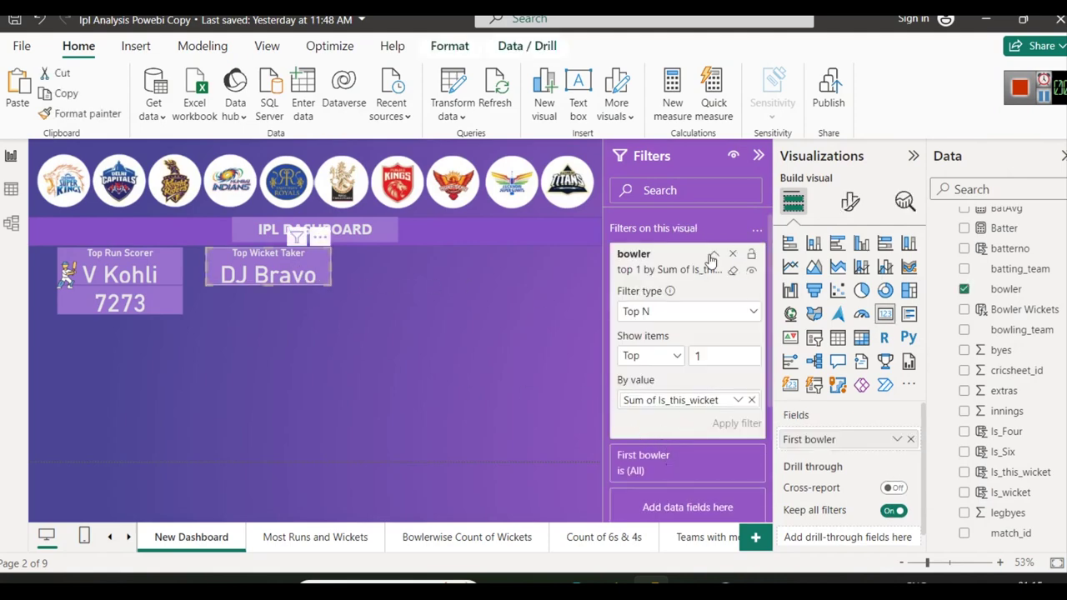
left_click(713, 255)
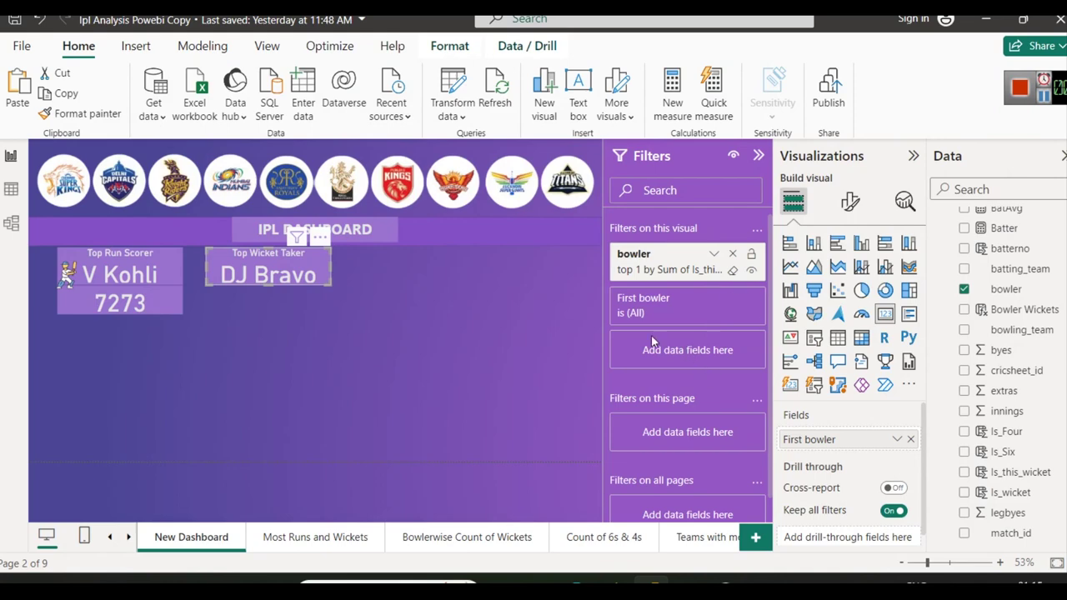
scroll(980, 426, "down", 5)
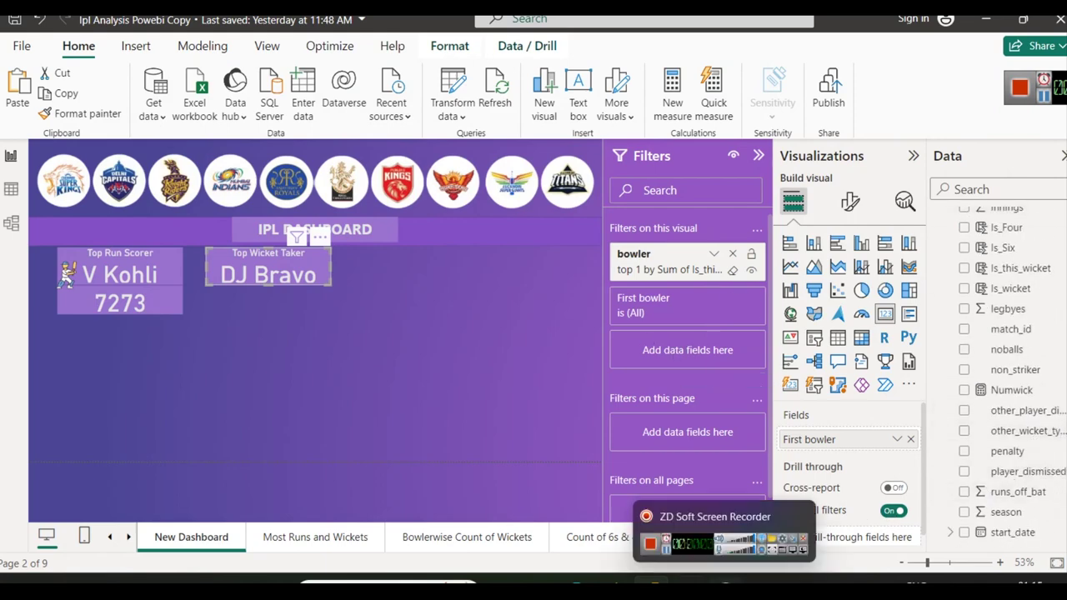
mouse_move(689, 582)
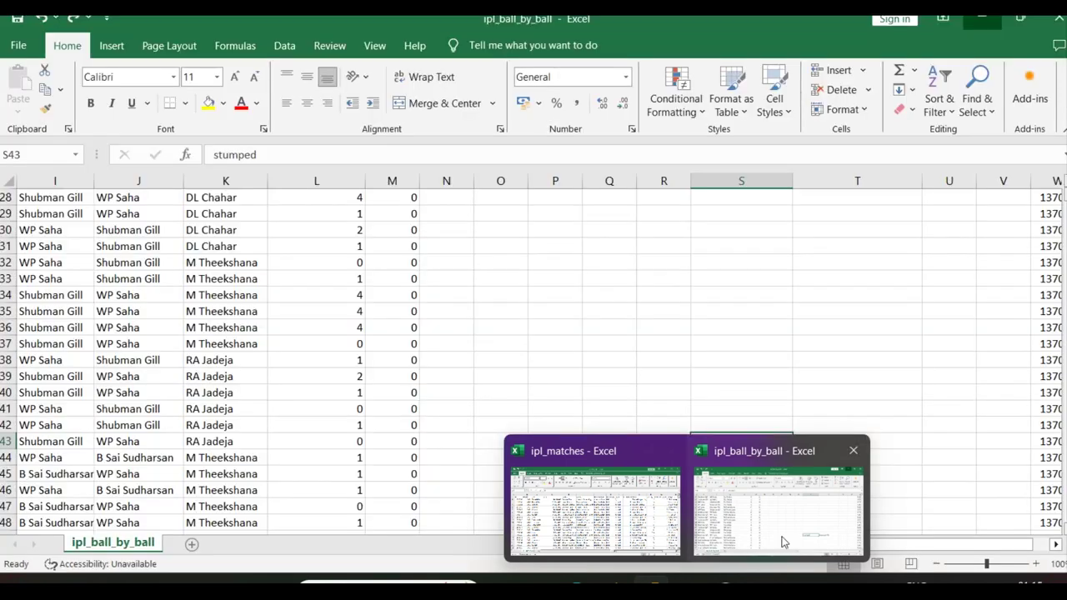
left_click(784, 543)
Review column S's wicket_type filter values without changing them, then minimize Excel
scroll(918, 420, "up", 9)
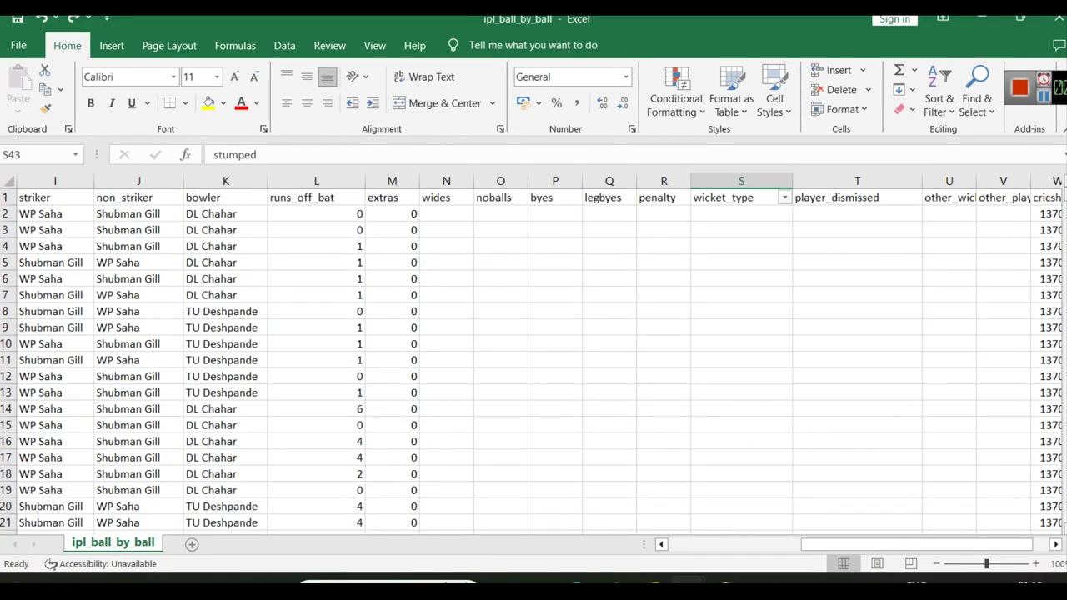
left_click(741, 181)
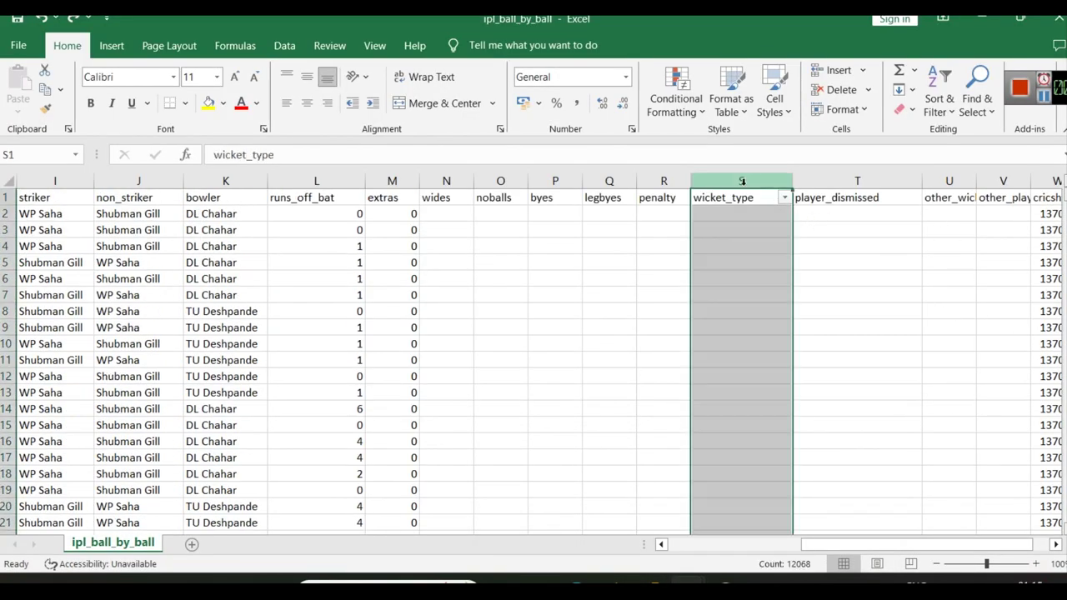
left_click(785, 197)
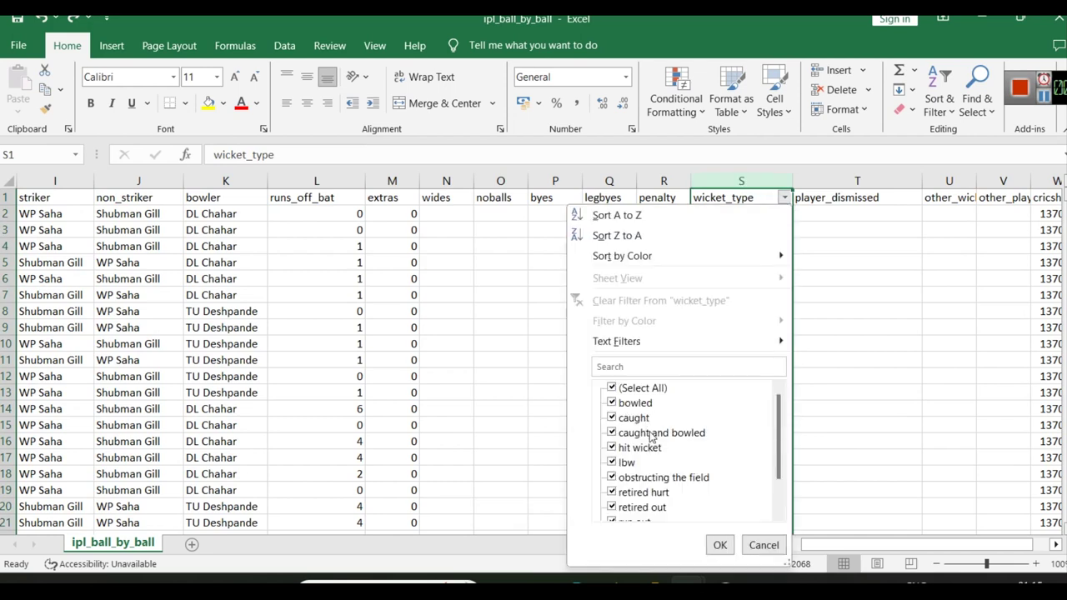
scroll(707, 475, "down", 1)
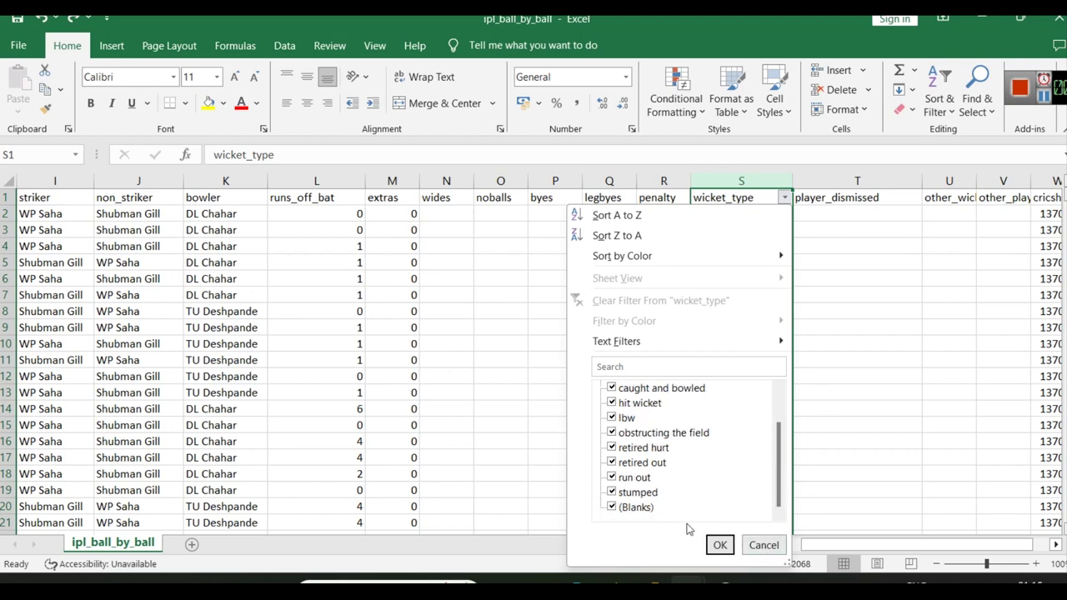
left_click(763, 545)
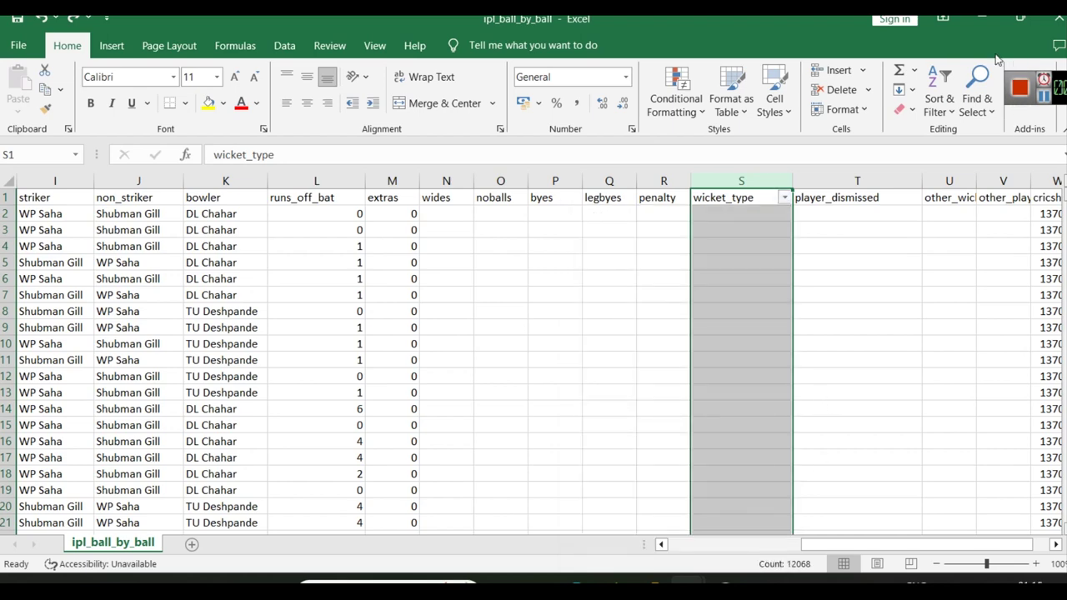
left_click(987, 24)
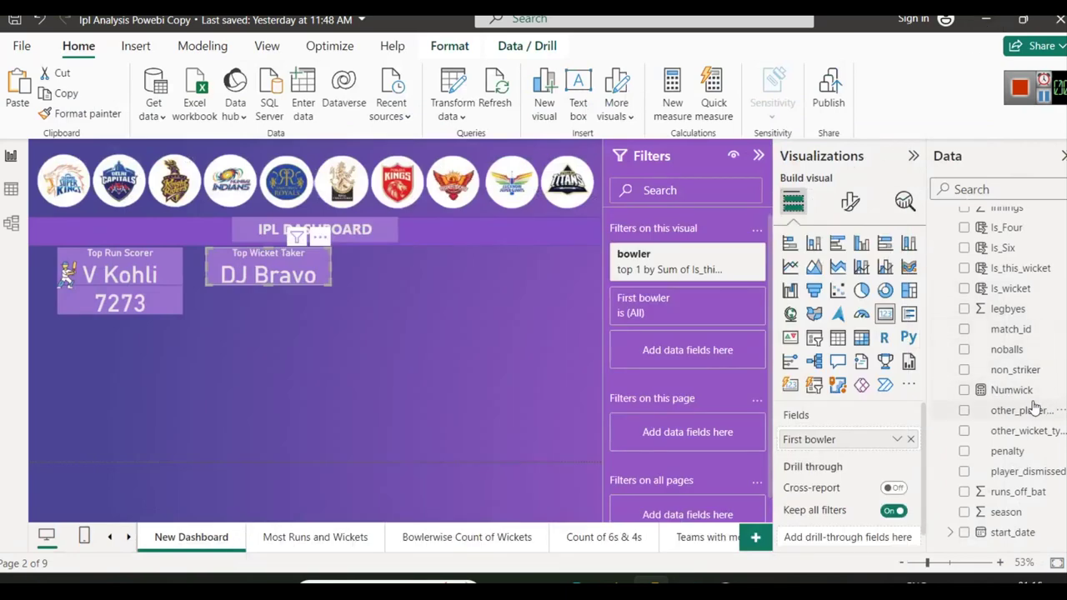
Add a wicket_type card filter ticking bowled, caught, caught and bowled, and hit wicket
scroll(1021, 342, "up", 3)
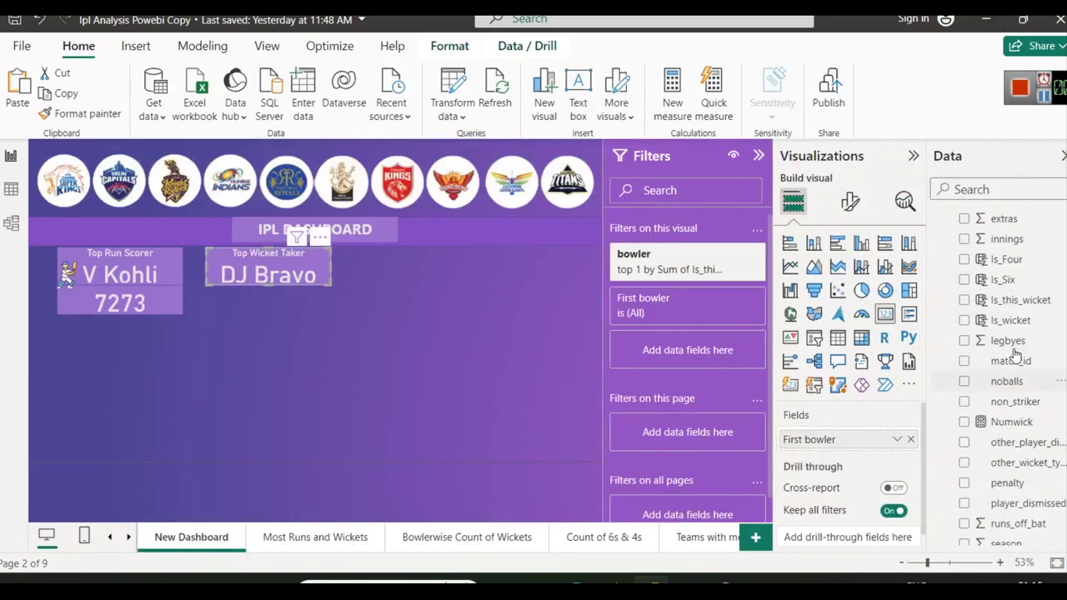
scroll(1034, 400, "down", 5)
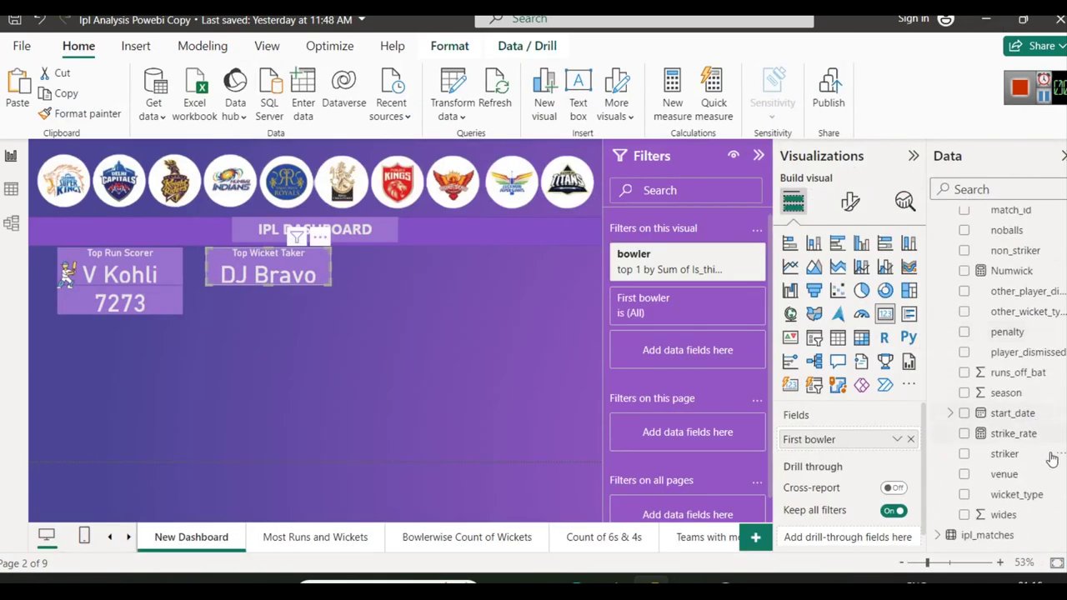
left_click_drag(1032, 495, 724, 357)
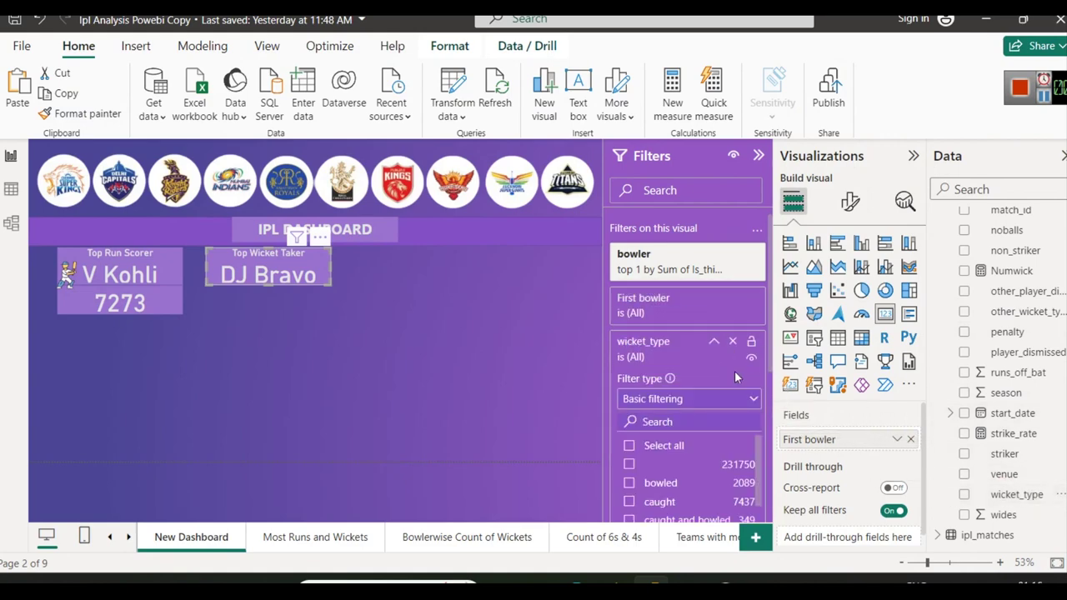
scroll(759, 400, "down", 2)
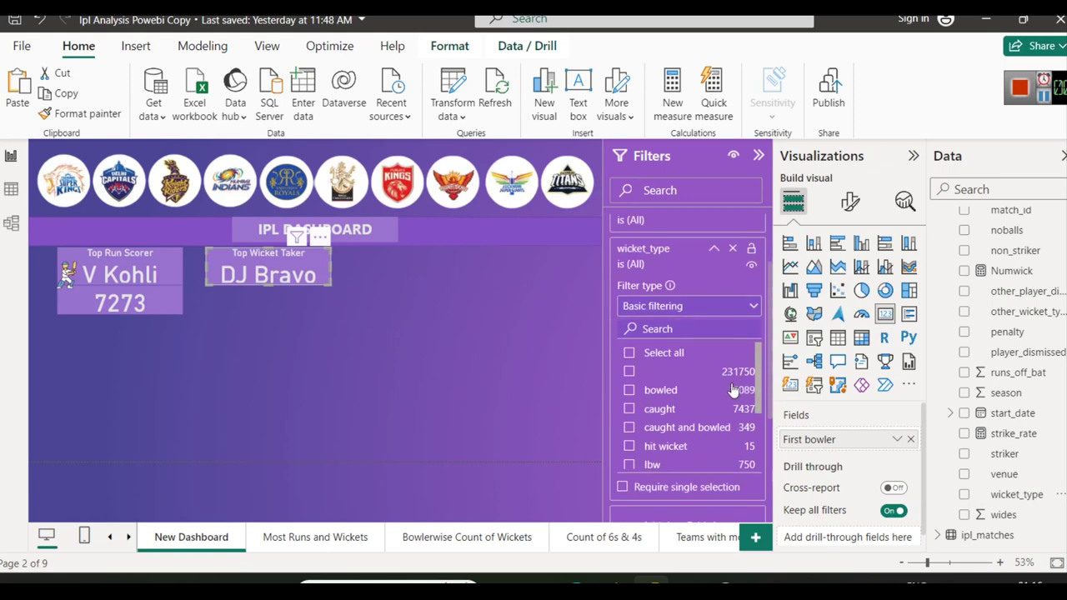
left_click(629, 391)
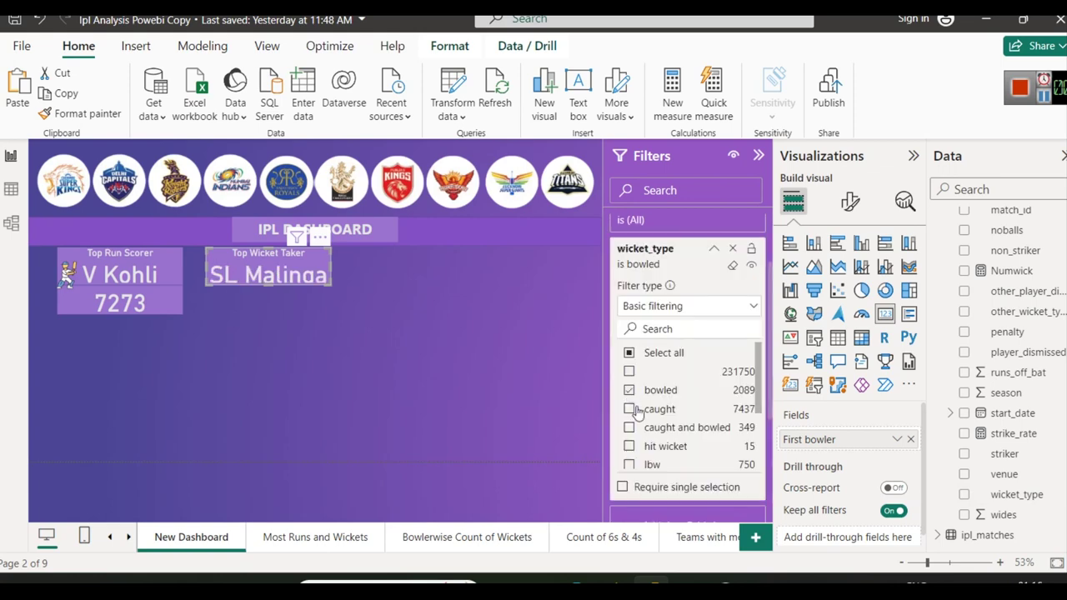
left_click(629, 408)
left_click(629, 427)
left_click(629, 446)
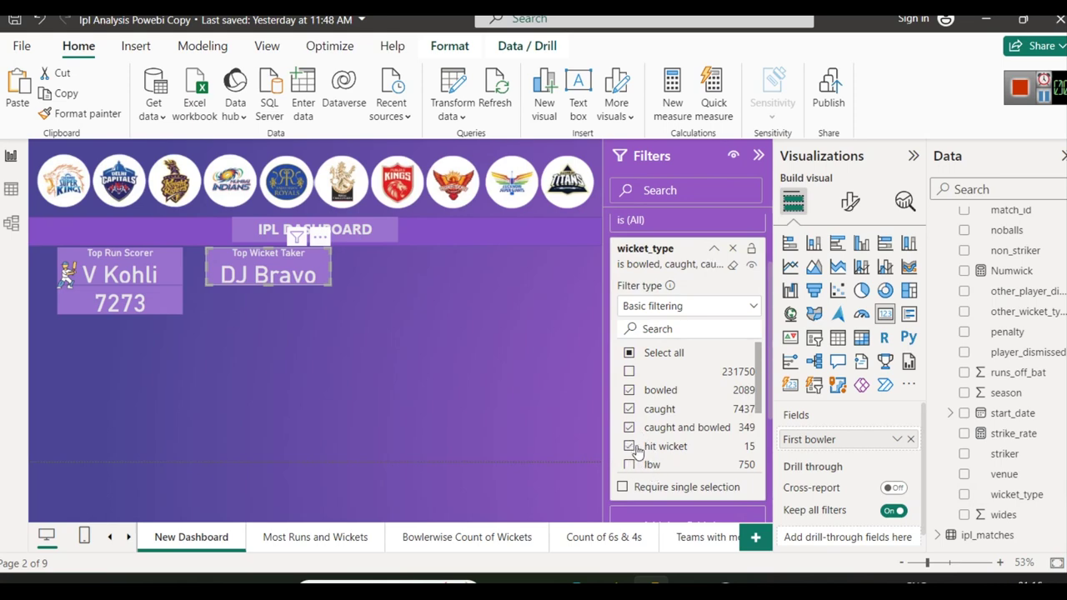
Also tick lbw, retired out, retired hurt and obstructing the field, then collapse the filter
scroll(634, 451, "down", 1)
left_click(630, 428)
scroll(650, 427, "down", 1)
scroll(655, 428, "down", 2)
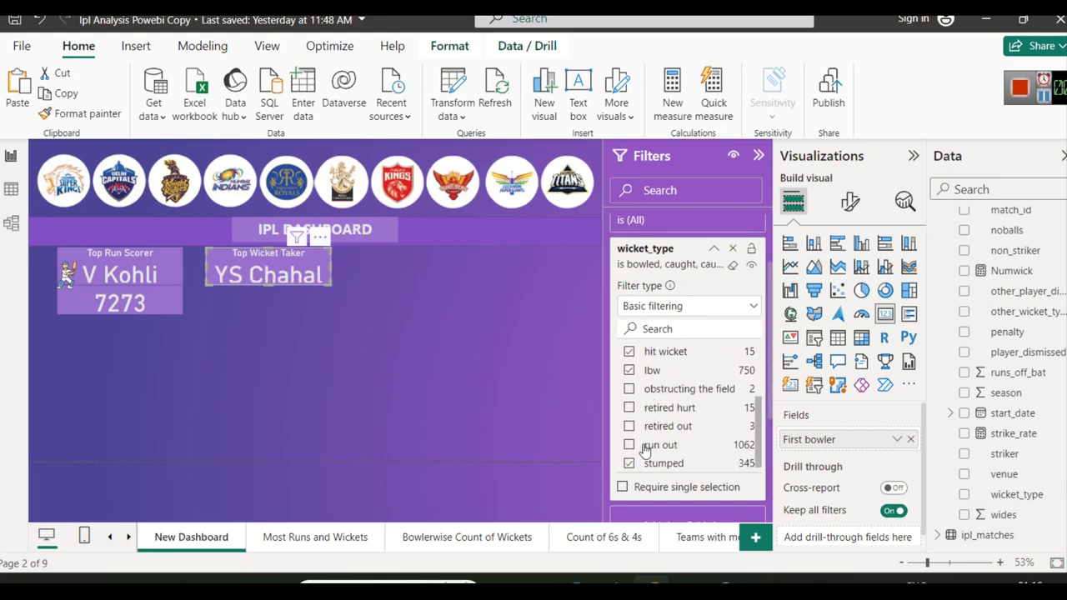
left_click(630, 427)
left_click(629, 409)
left_click(631, 390)
scroll(659, 425, "up", 4)
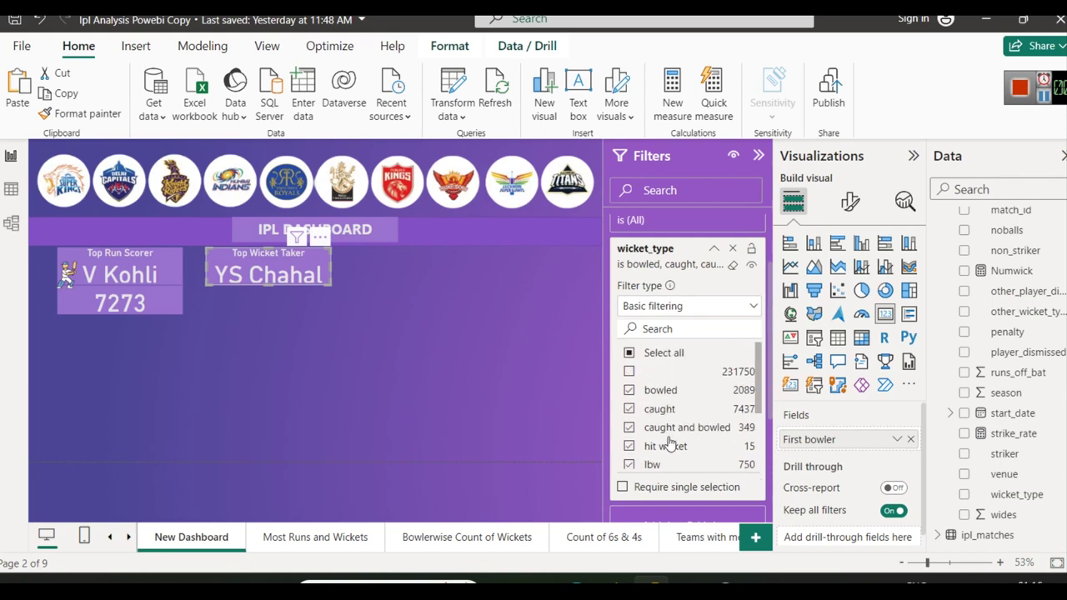
scroll(700, 425, "down", 4)
scroll(710, 417, "up", 1)
scroll(710, 417, "down", 1)
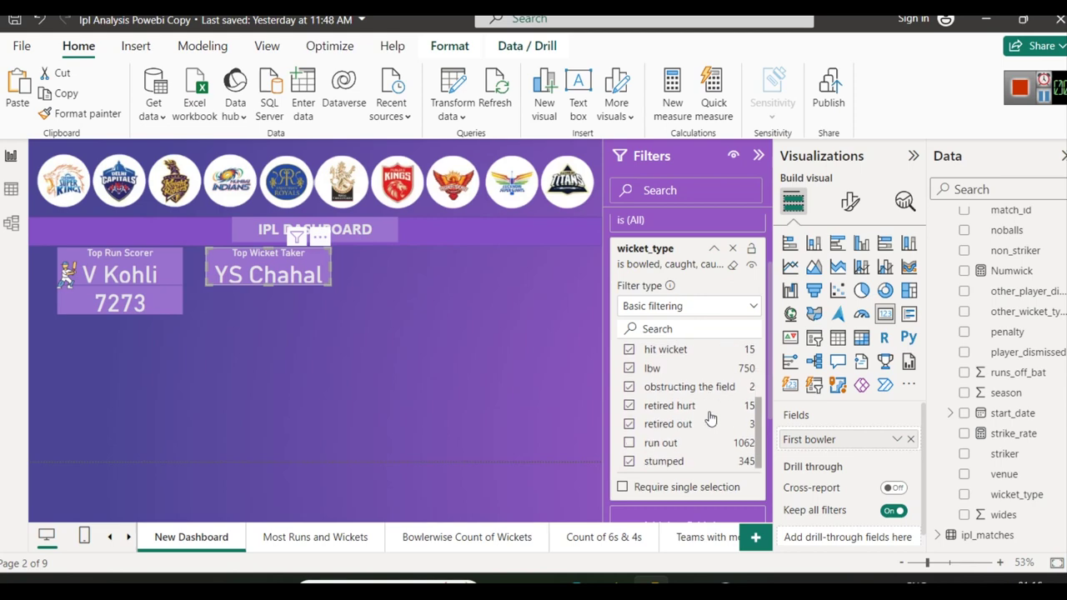
scroll(667, 446, "up", 4)
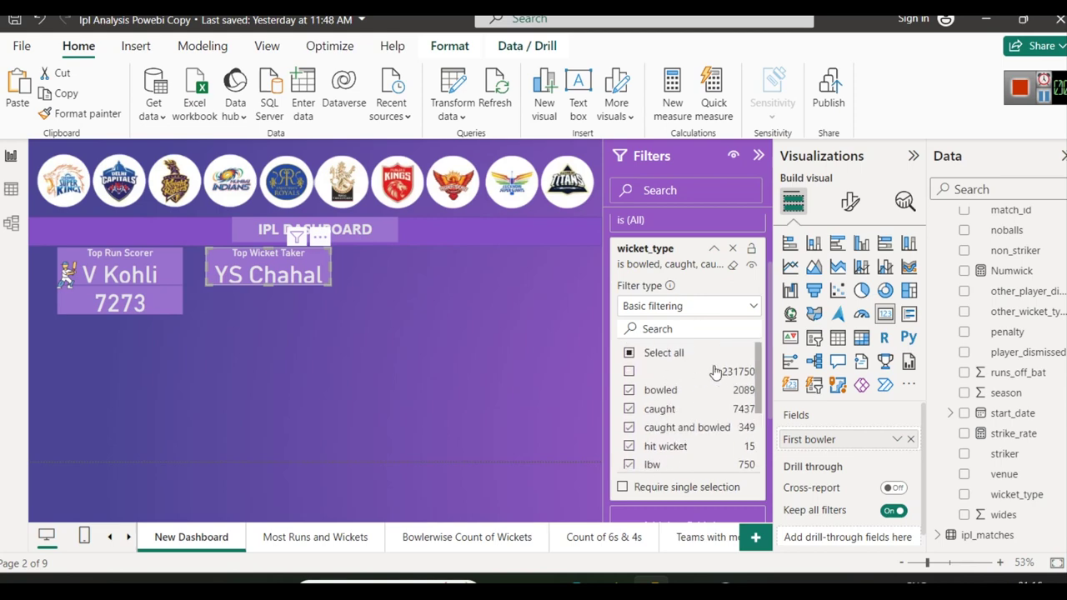
scroll(679, 426, "down", 4)
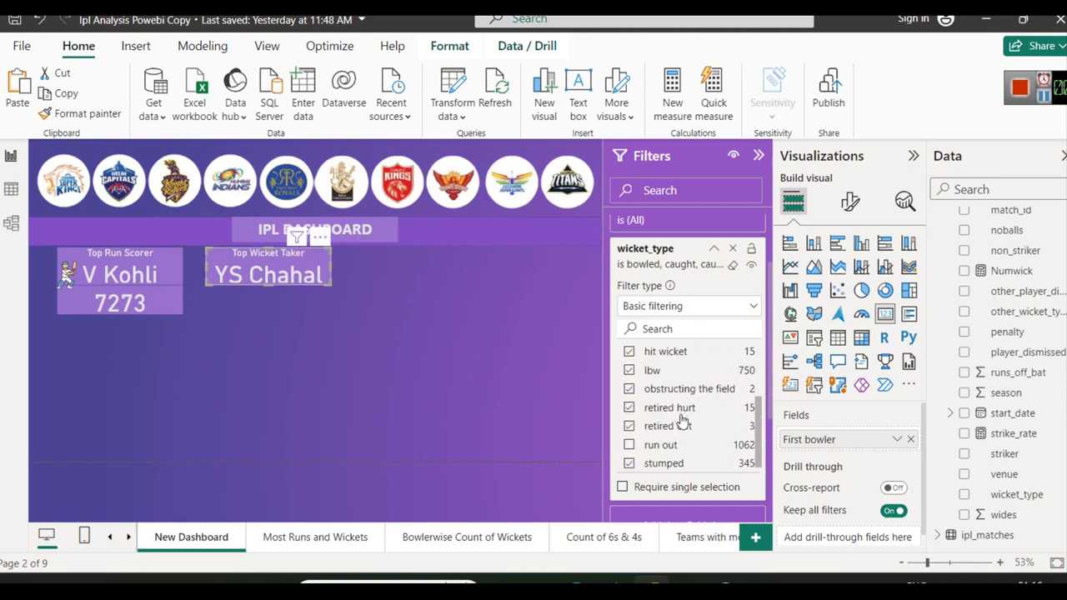
left_click(715, 249)
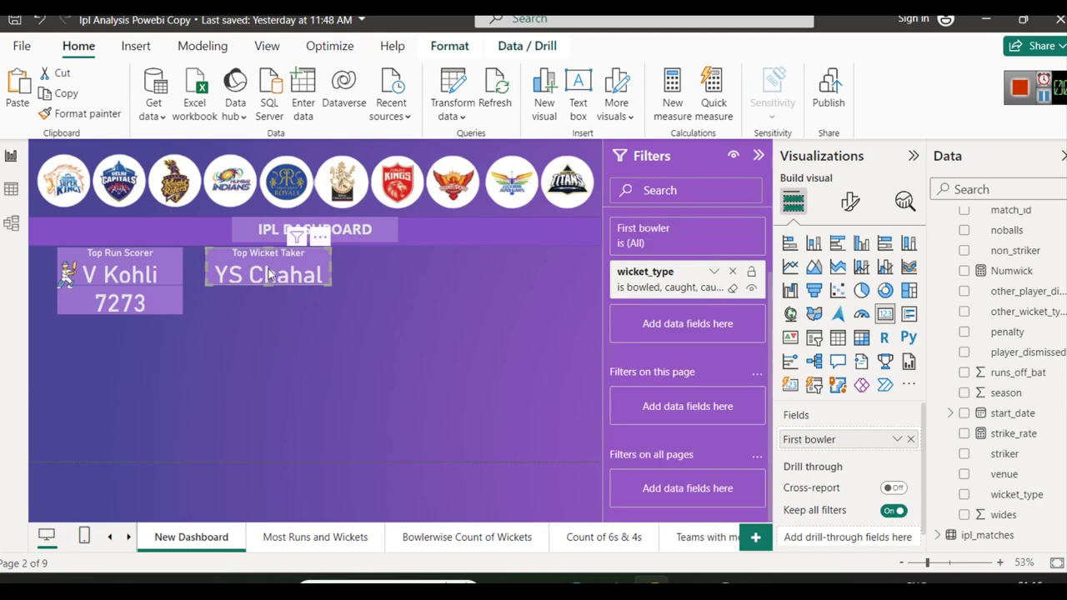
Duplicate the YS Chahal Top Wicket Taker card and place the copy just below it
left_click(430, 326)
right_click(296, 275)
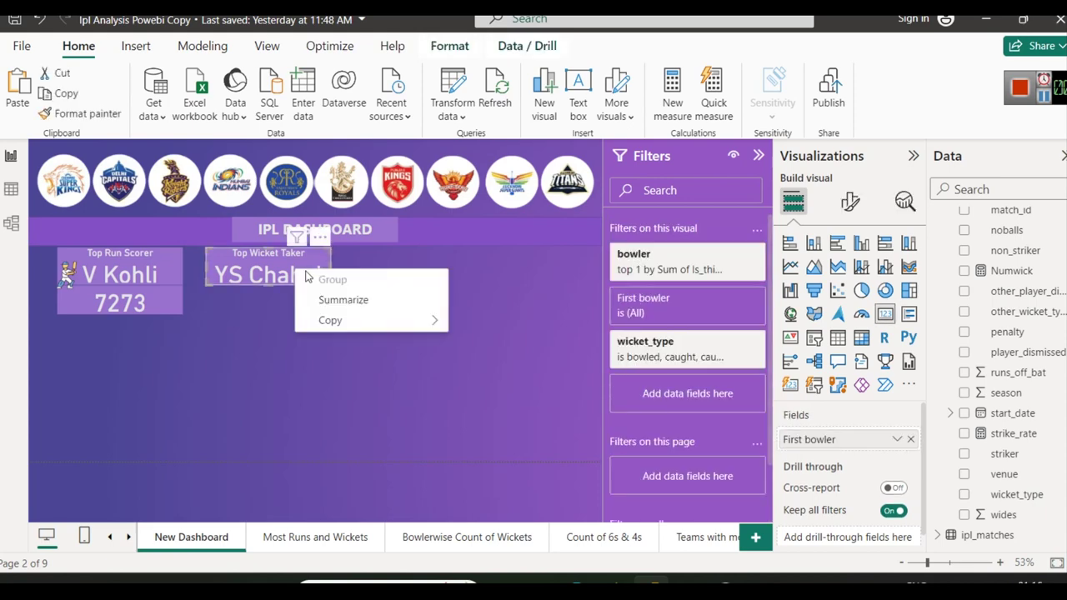
left_click(274, 277)
key("ctrl+v")
left_click_drag(274, 279, 274, 306)
left_click(289, 338)
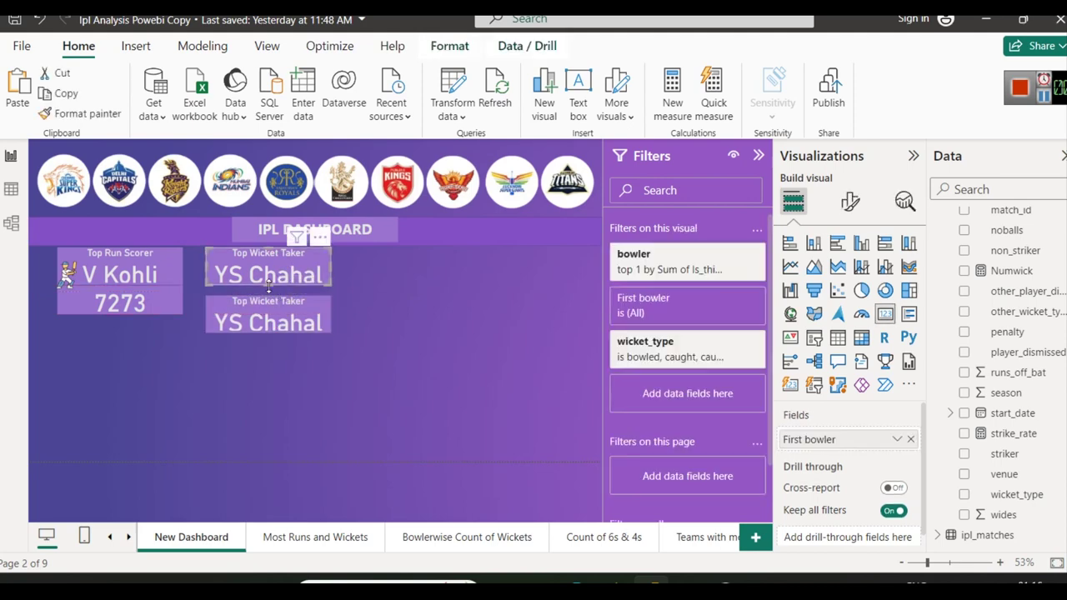
left_click(376, 331)
left_click(291, 317)
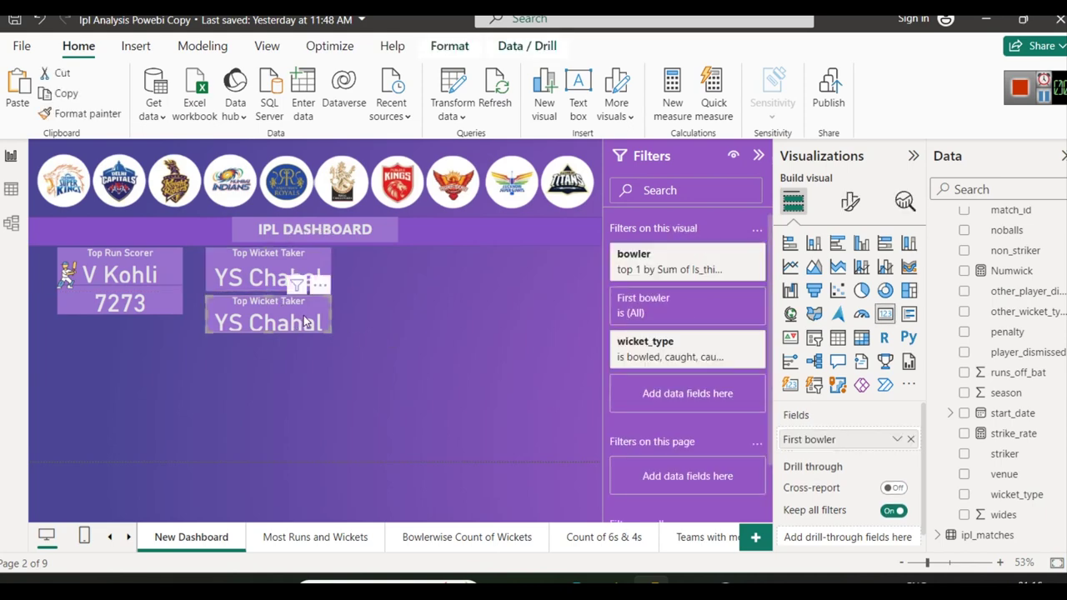
Replace First bowler on the copy with Sum of Is_this_wicket, showing 187
left_click(911, 440)
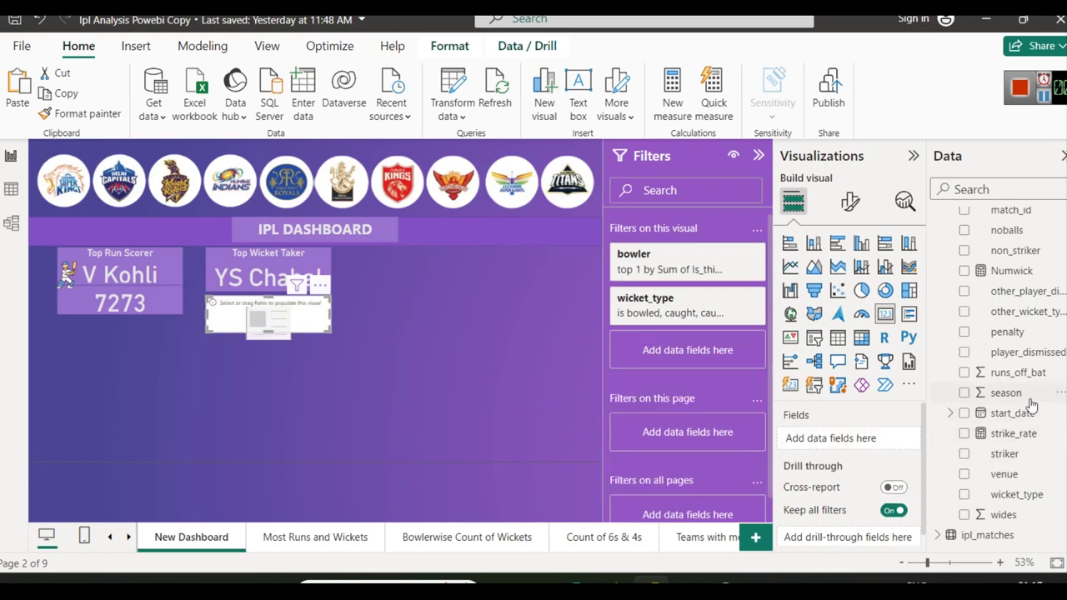
scroll(1037, 480, "up", 3)
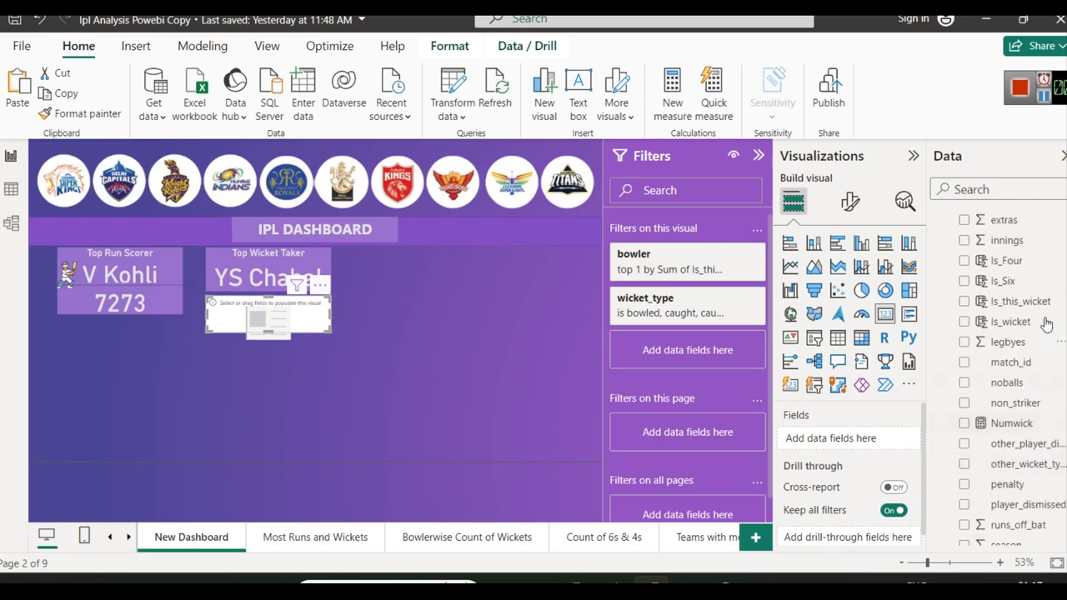
left_click_drag(1037, 301, 874, 438)
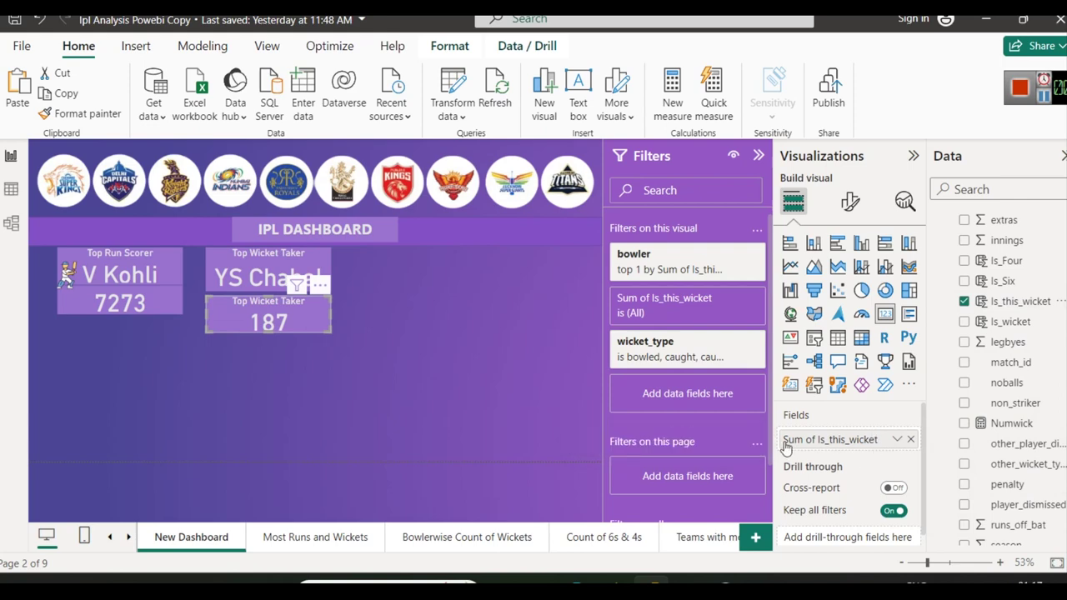
left_click(898, 440)
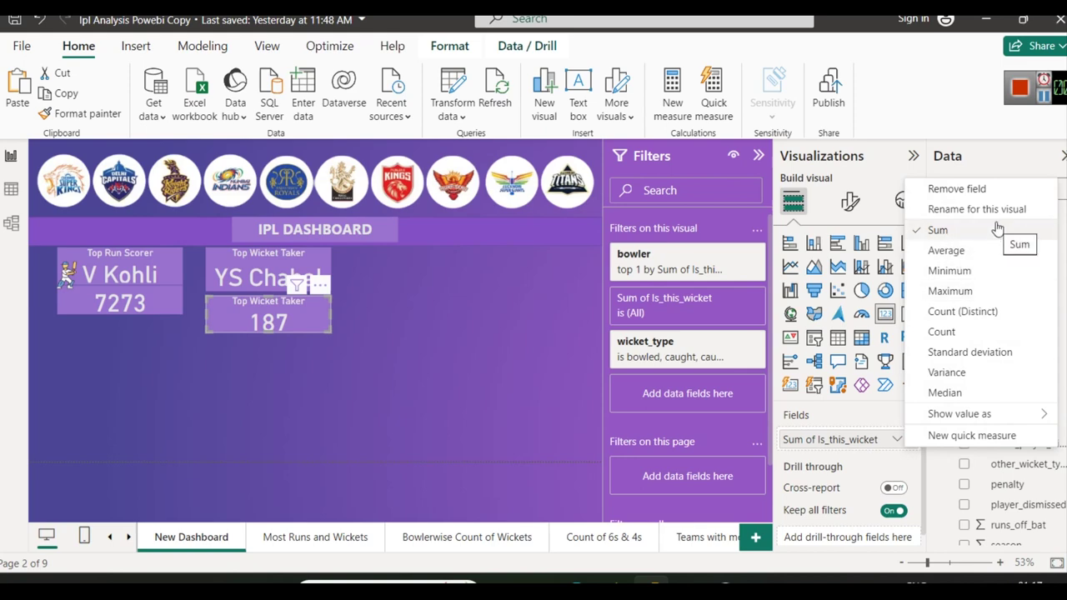
left_click(513, 389)
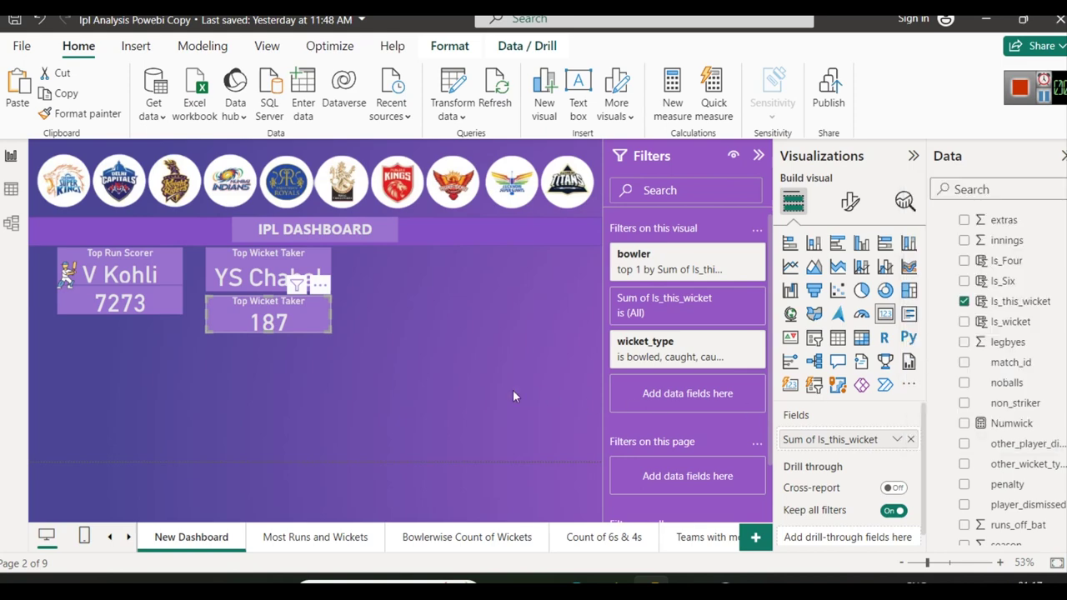
Line up the 7273 card under V Kohli and stretch the V Kohli card over it
left_click(296, 268)
mouse_move(120, 314)
left_mouse_down()
mouse_move(122, 323)
mouse_move(118, 294)
mouse_move(119, 329)
left_mouse_up()
left_click(121, 280)
left_click(56, 352)
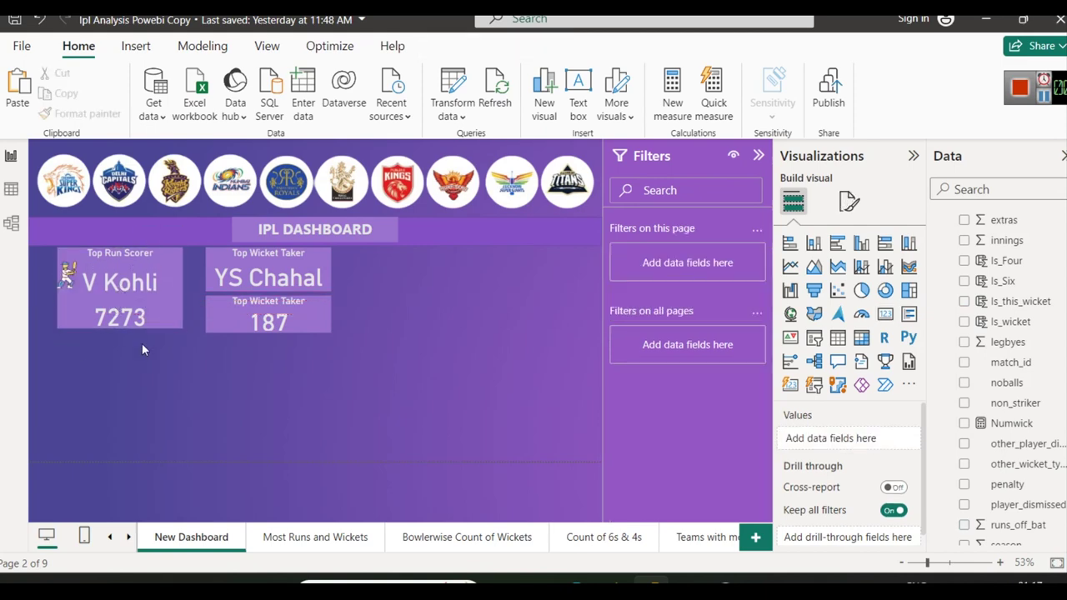
Nudge the 187 card up so it sits directly under YS Chahal
left_click(267, 278)
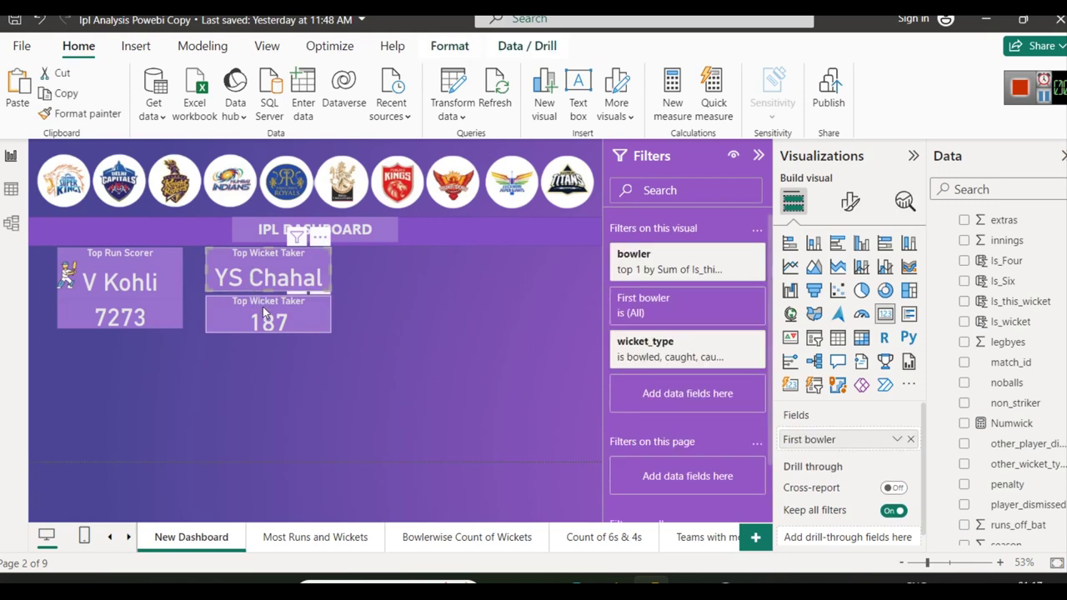
left_click_drag(266, 298, 265, 294)
left_click(345, 393)
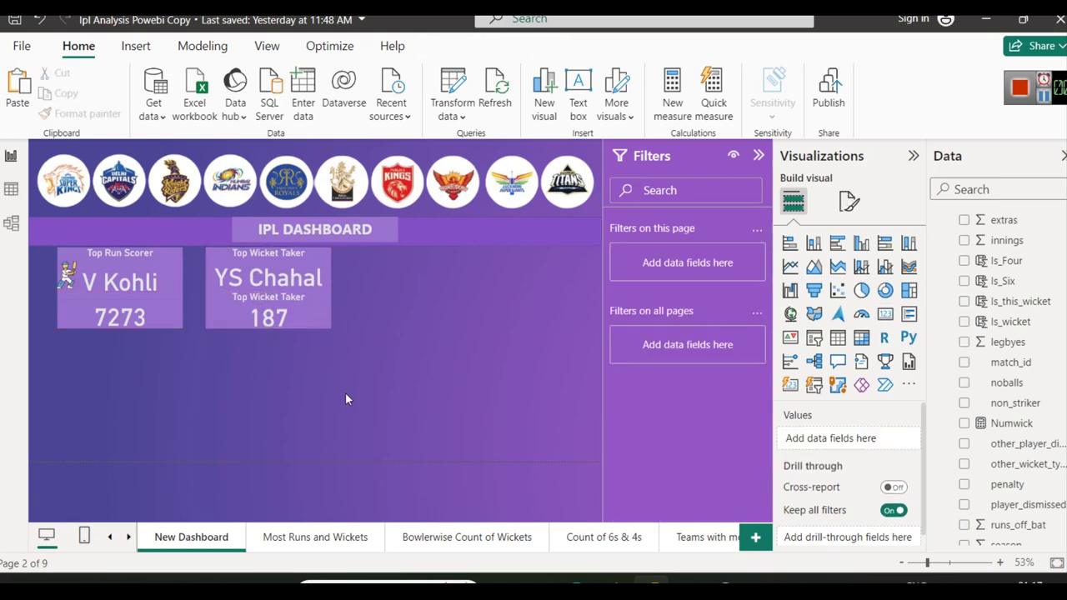
Turn off the 187 card's title in its General format settings
left_click(260, 305)
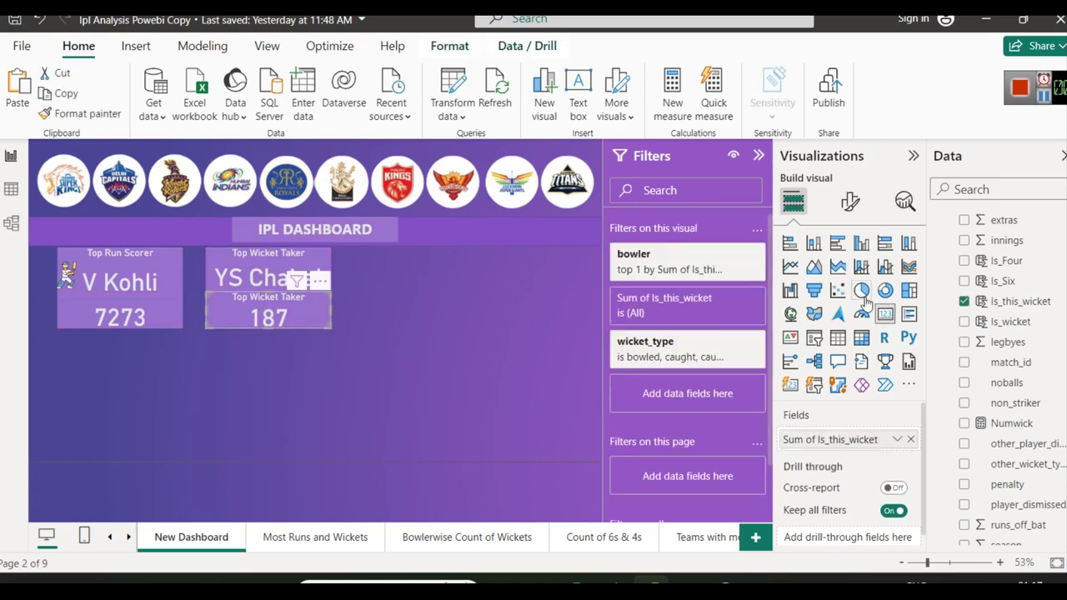
left_click(851, 201)
left_click(848, 277)
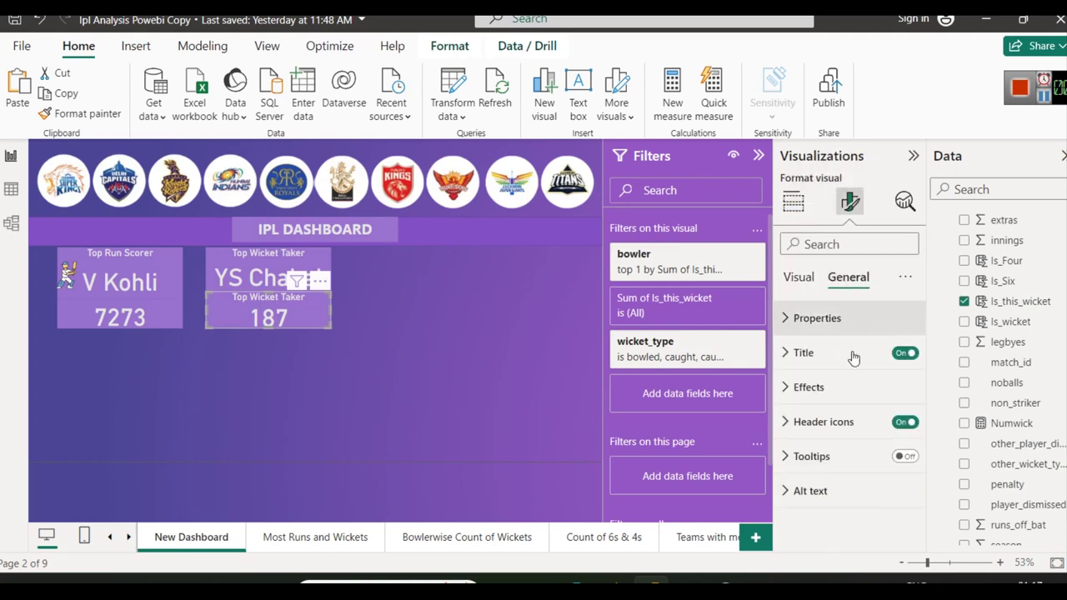
left_click(904, 353)
left_click(313, 383)
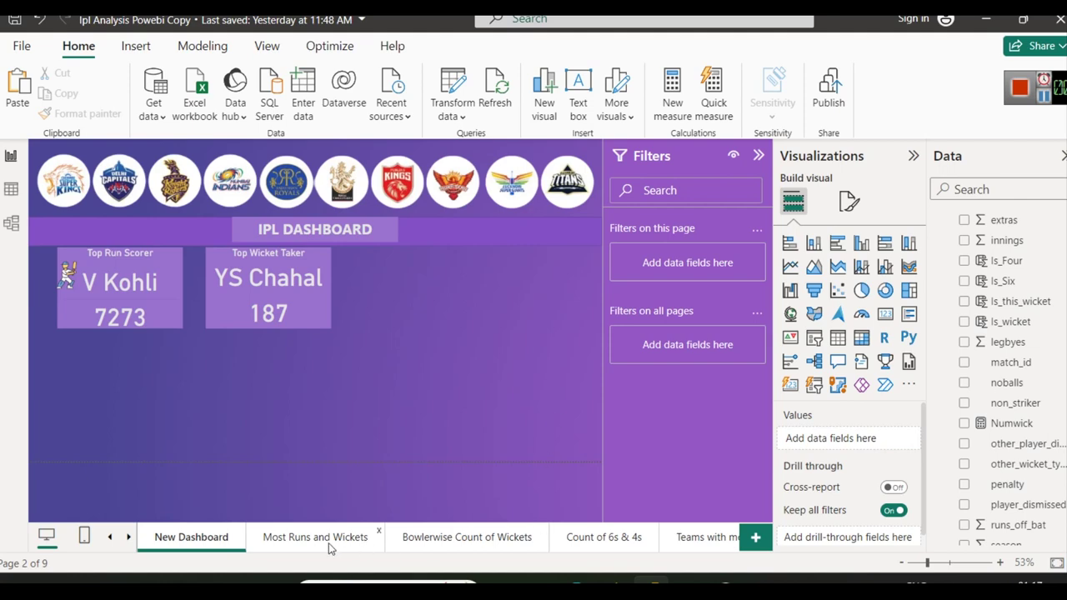
Switch to the IPL Dashboard page, then bring up the IPL Docs document in Word
left_click(110, 537)
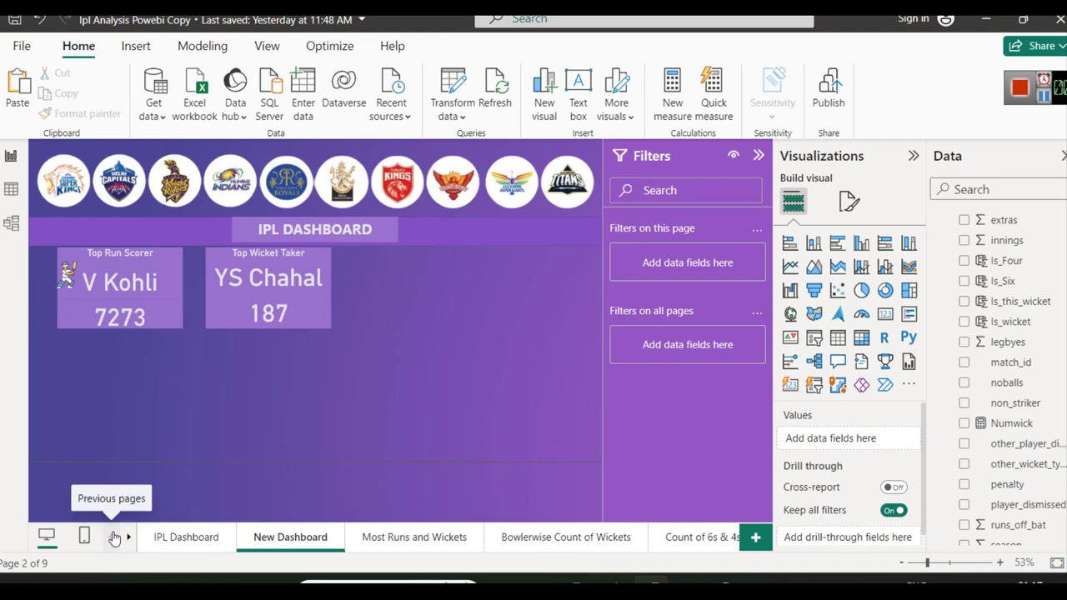
left_click(185, 541)
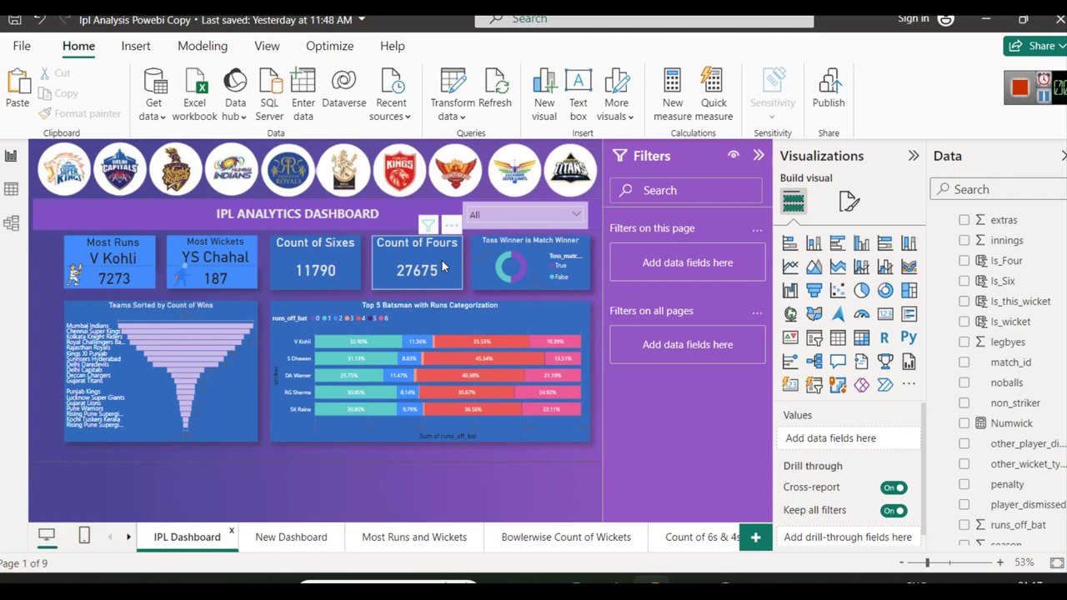
mouse_move(762, 584)
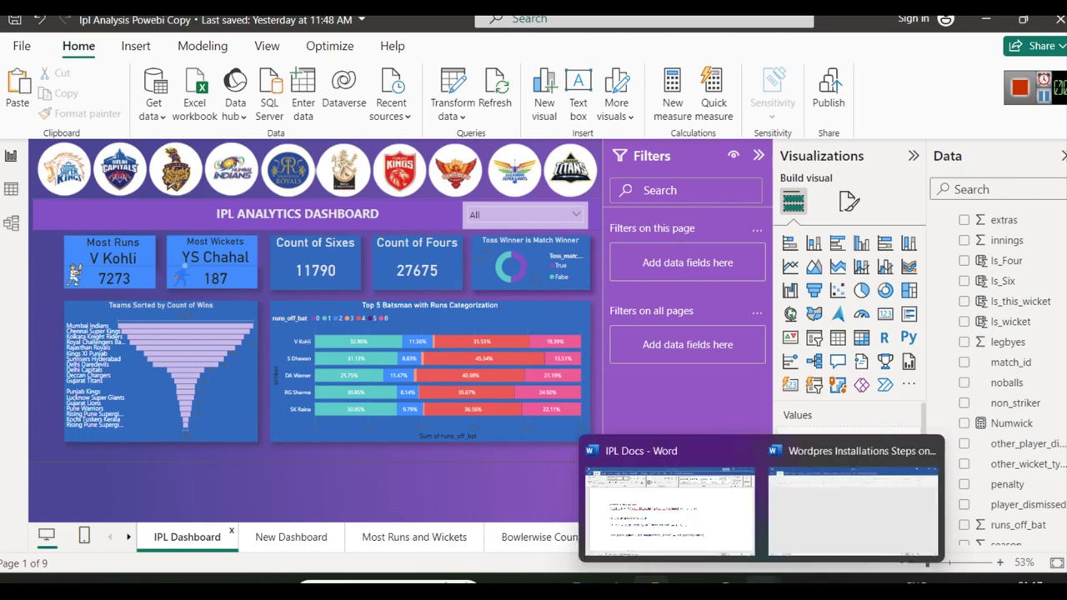
left_click(704, 516)
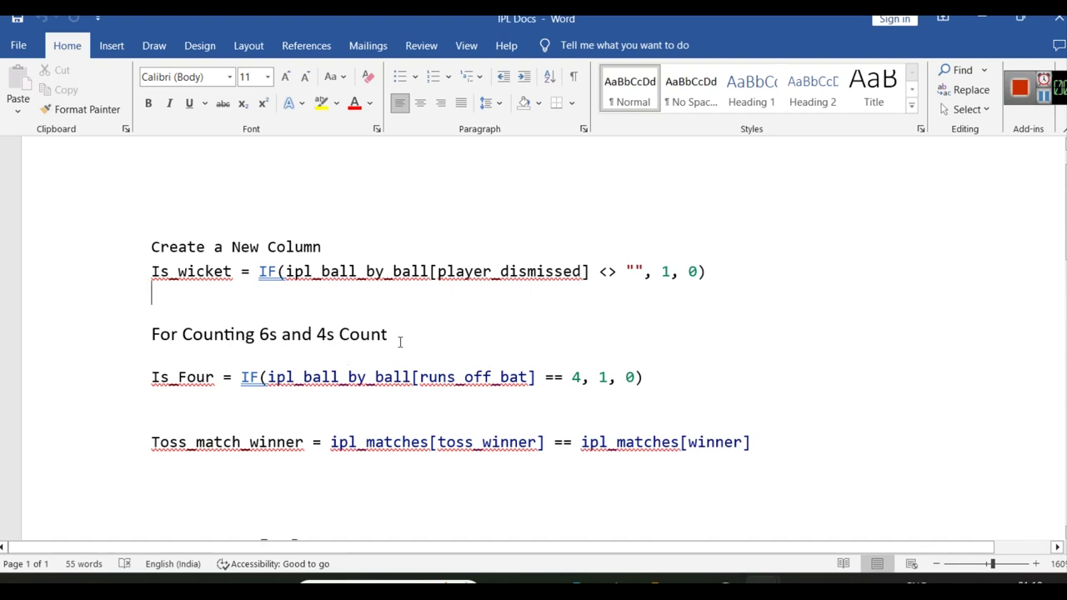
Highlight Is_Four and the == 4 condition in the Is_Four formula to explain it
left_click_drag(152, 377, 222, 377)
left_click(222, 400)
left_click_drag(581, 376, 547, 377)
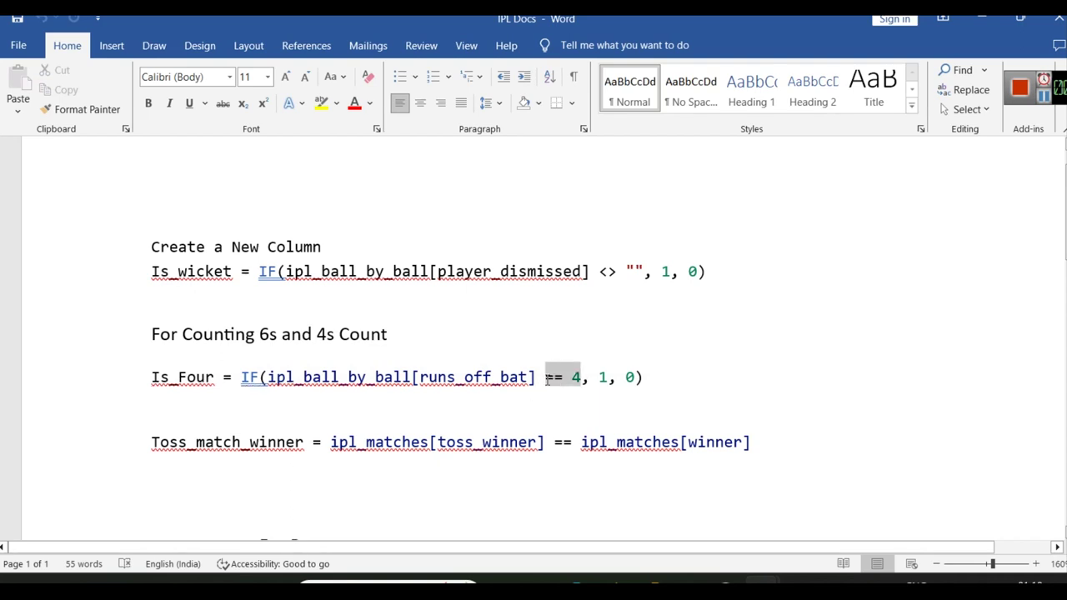
left_click(601, 377)
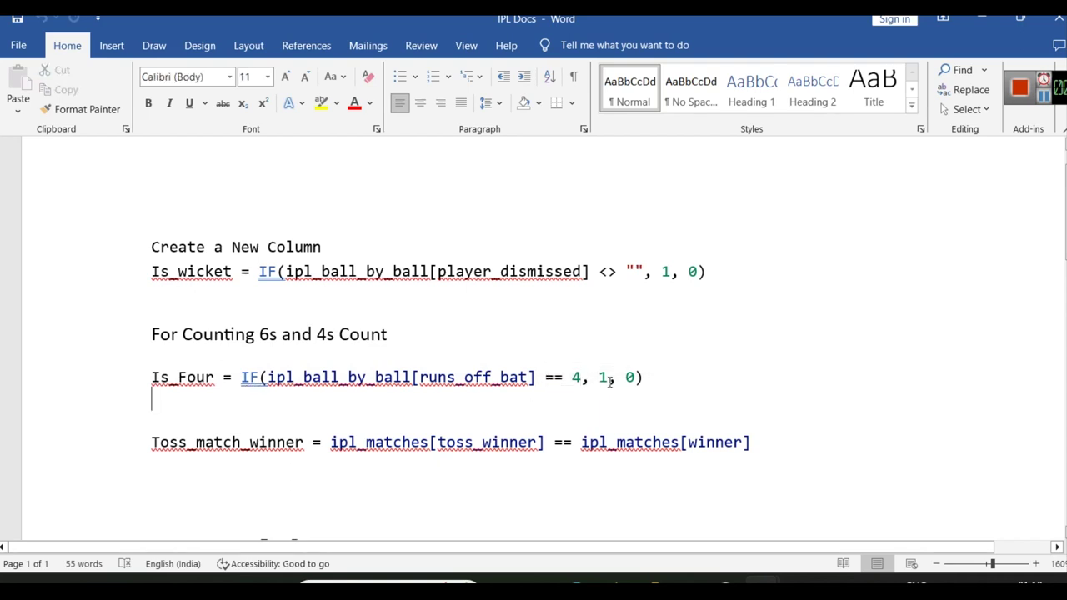
left_click(564, 400)
left_click(658, 415)
Switch to the ipl_ball_by_ball workbook in Excel and select cell Q11
mouse_move(686, 590)
left_click(784, 517)
left_click(633, 358)
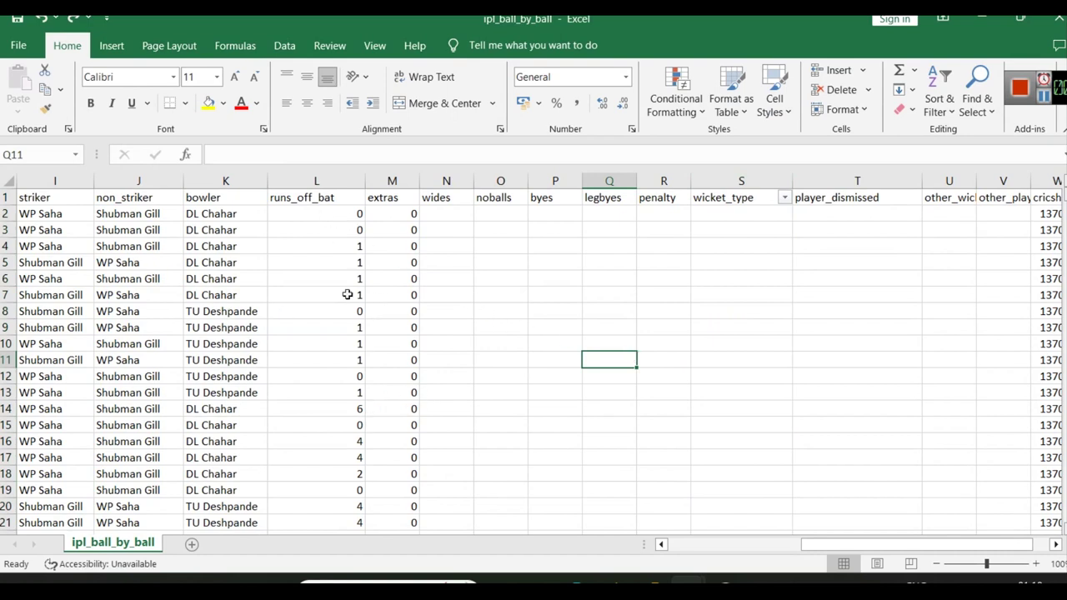
Check the runs_off_bat fours, then insert an isfour column before extras
left_click(355, 214)
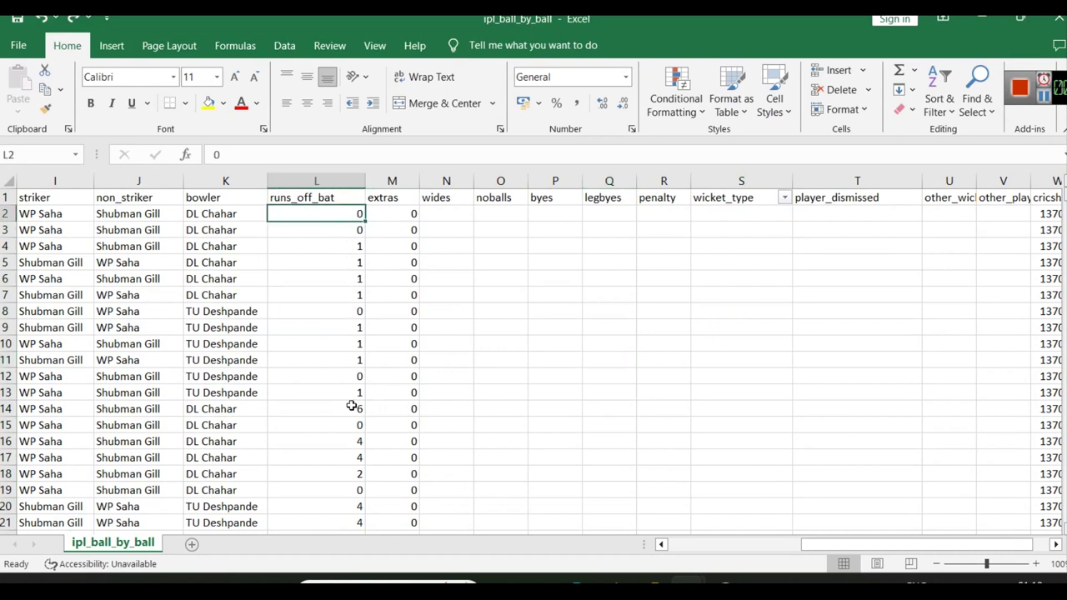
left_click(349, 440)
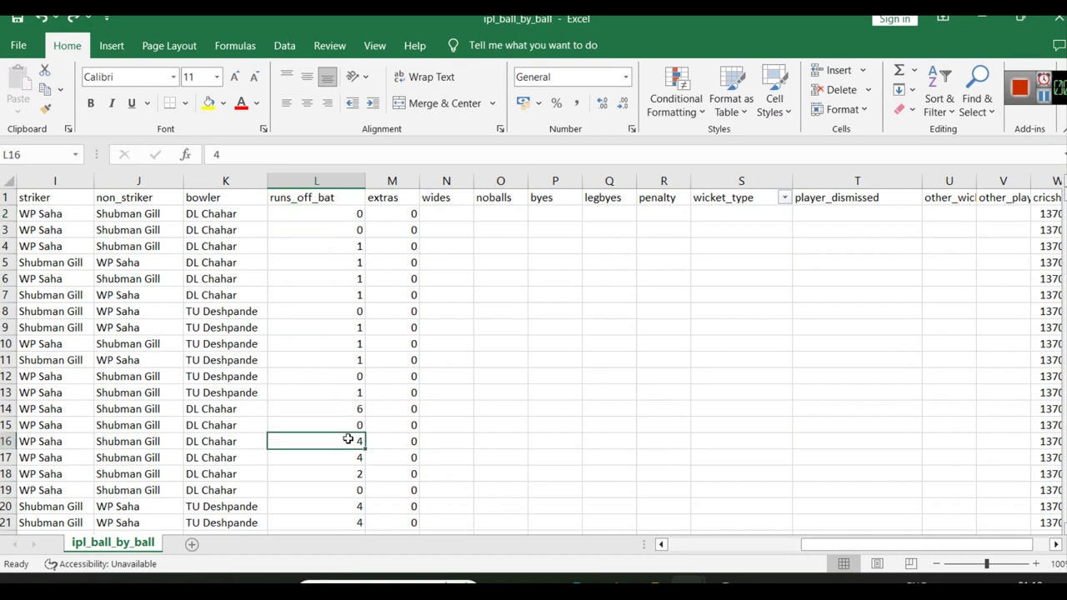
left_click(392, 181)
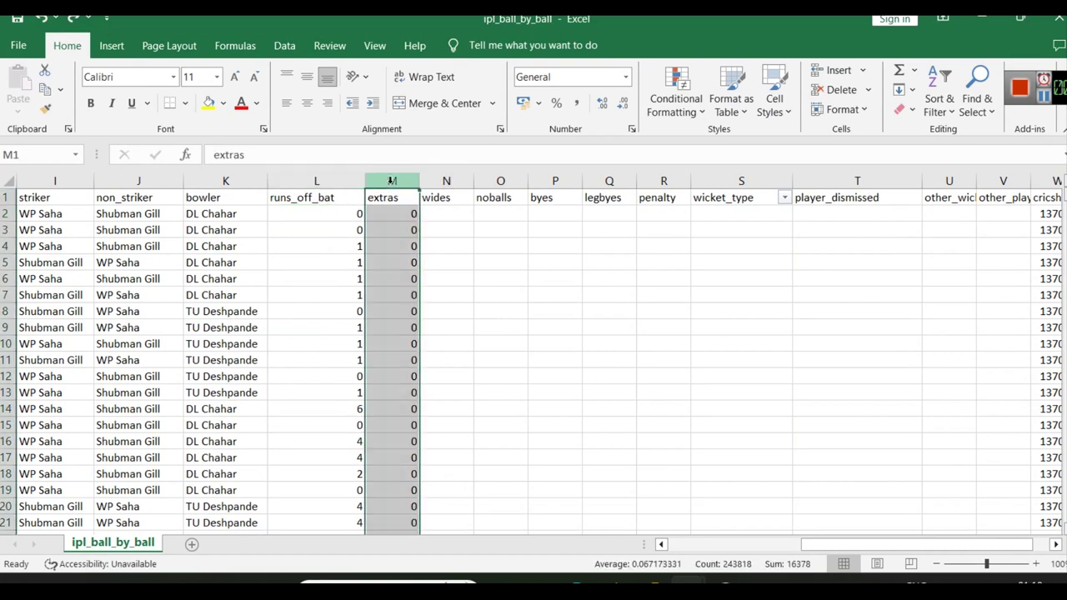
right_click(392, 181)
left_click(482, 330)
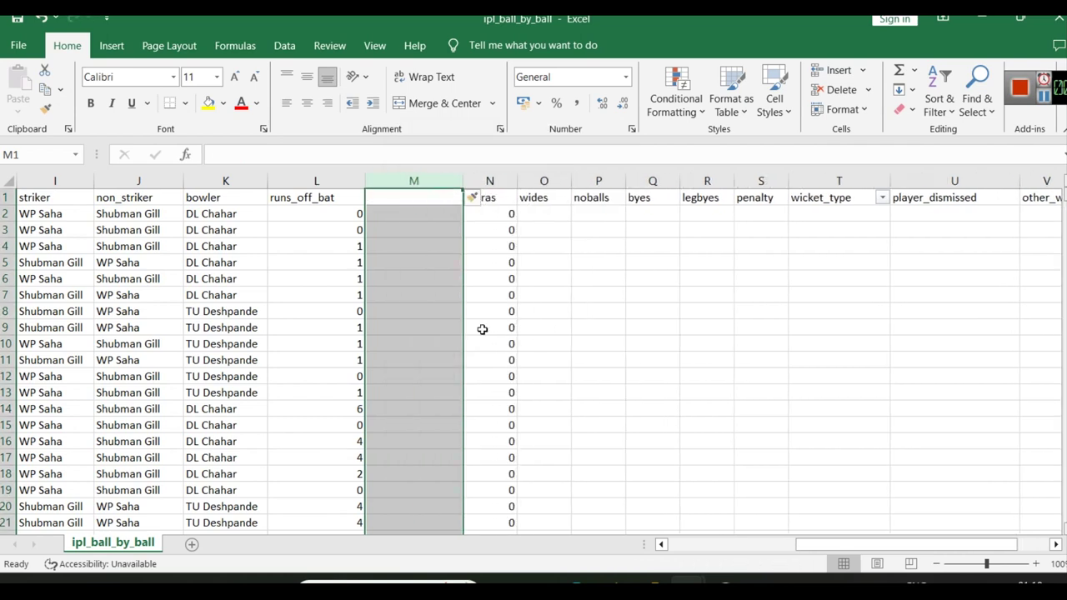
left_click(403, 191)
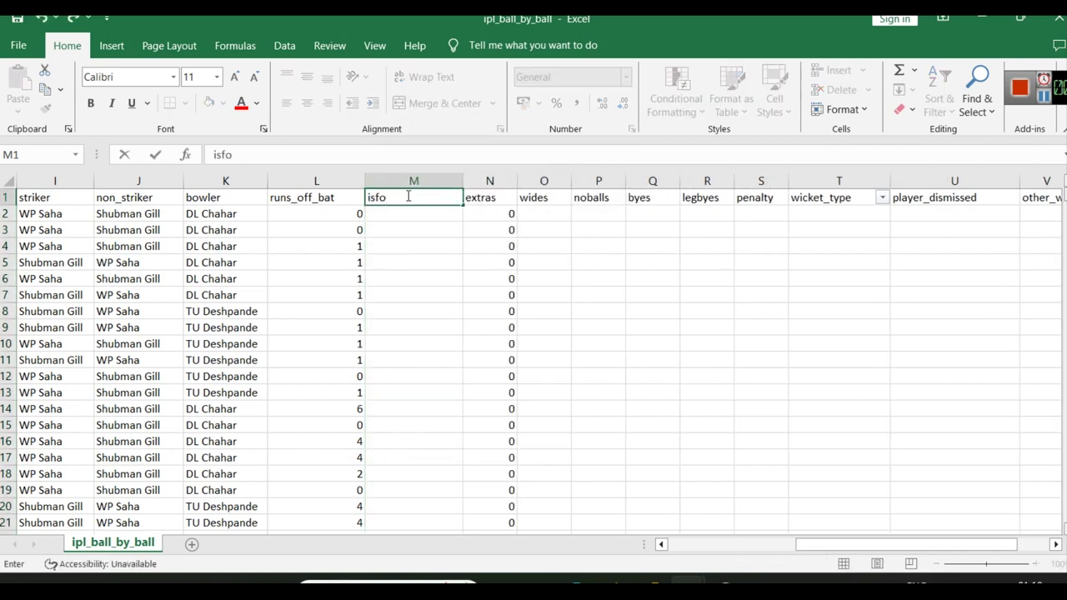
type("sfour")
left_click(422, 280)
Enter 0 in M2 and fill it down through M15
left_click(423, 213)
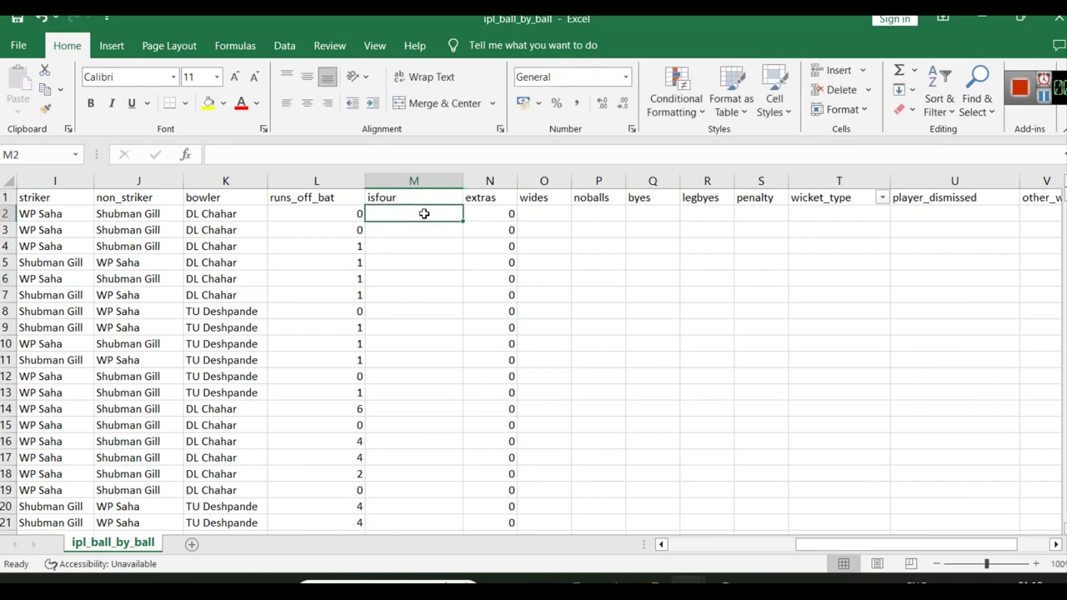
type("0")
key("Return")
left_click(430, 216)
left_click_drag(463, 224, 453, 429)
Fill M16:M21 with 1 for fours and 0 otherwise, then select the isfour column
left_click(447, 442)
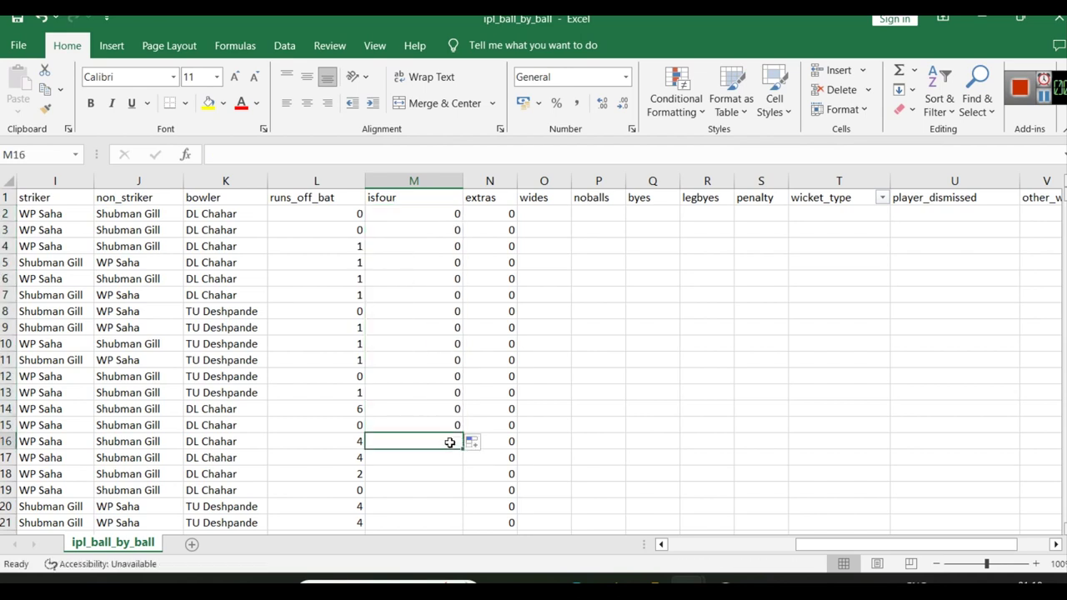
type("1")
key("Return")
type("1")
left_click(453, 489)
left_click(444, 473)
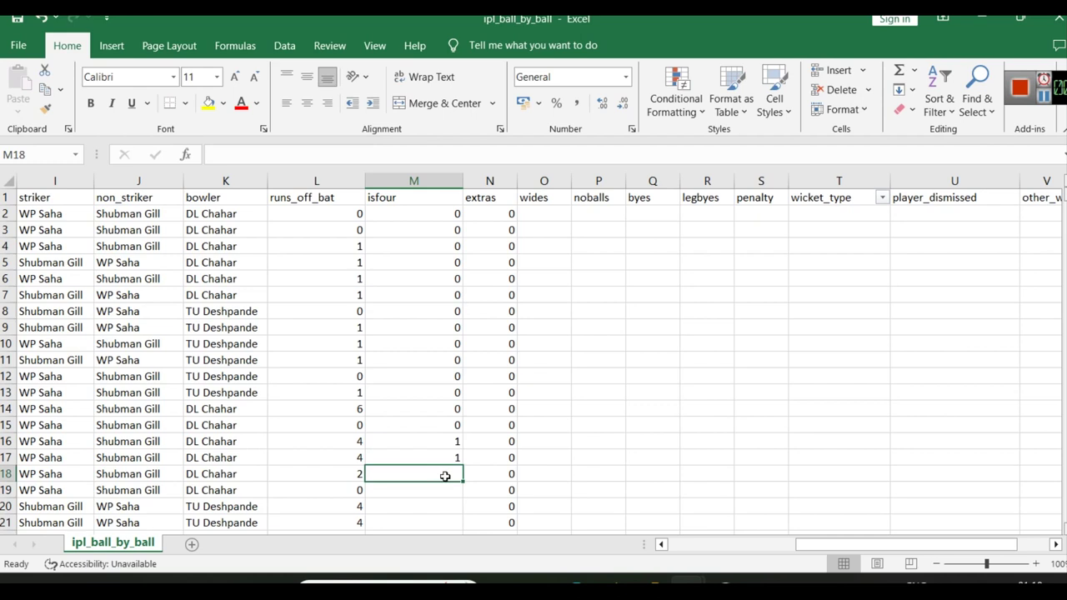
type("0")
key("Return")
type("0")
left_click(446, 507)
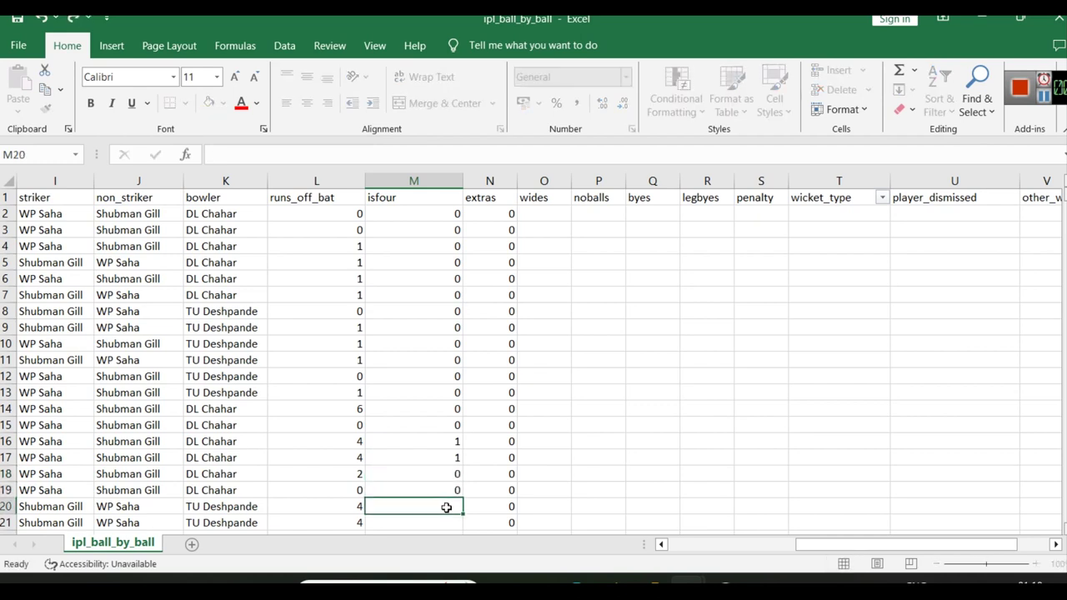
type("1")
left_click(450, 522)
type("1")
left_click(548, 474)
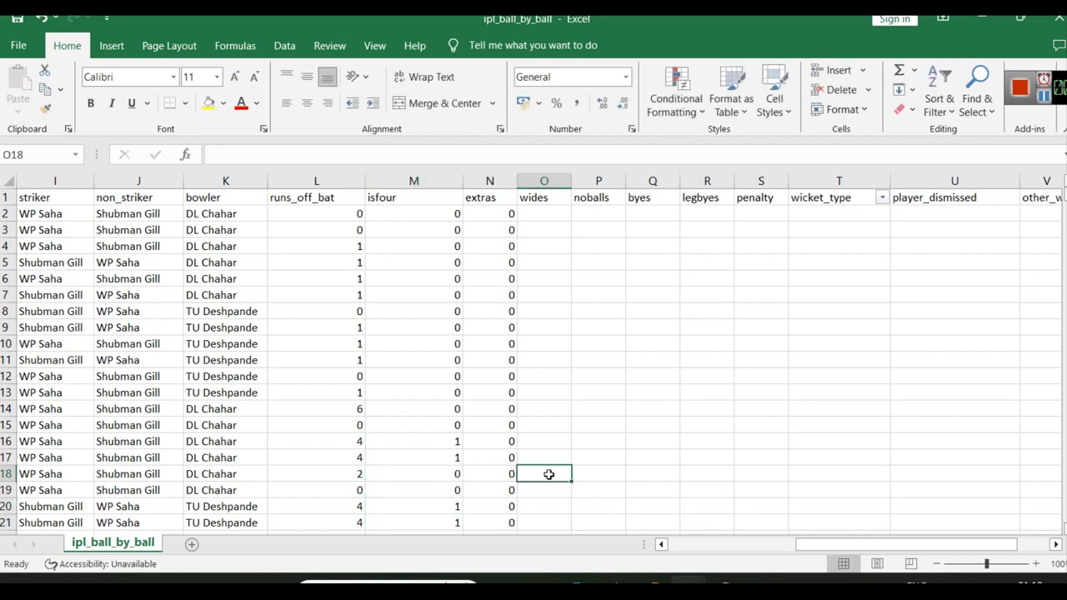
left_click(413, 181)
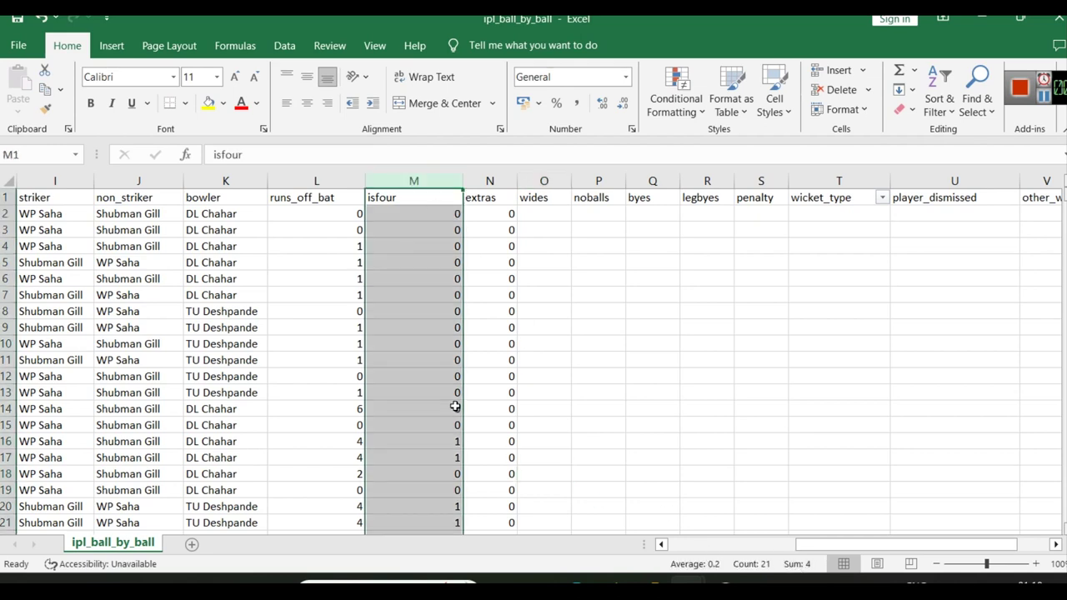
Check M17 and select the whole isfour column, scrolling to review its values
left_click(447, 458)
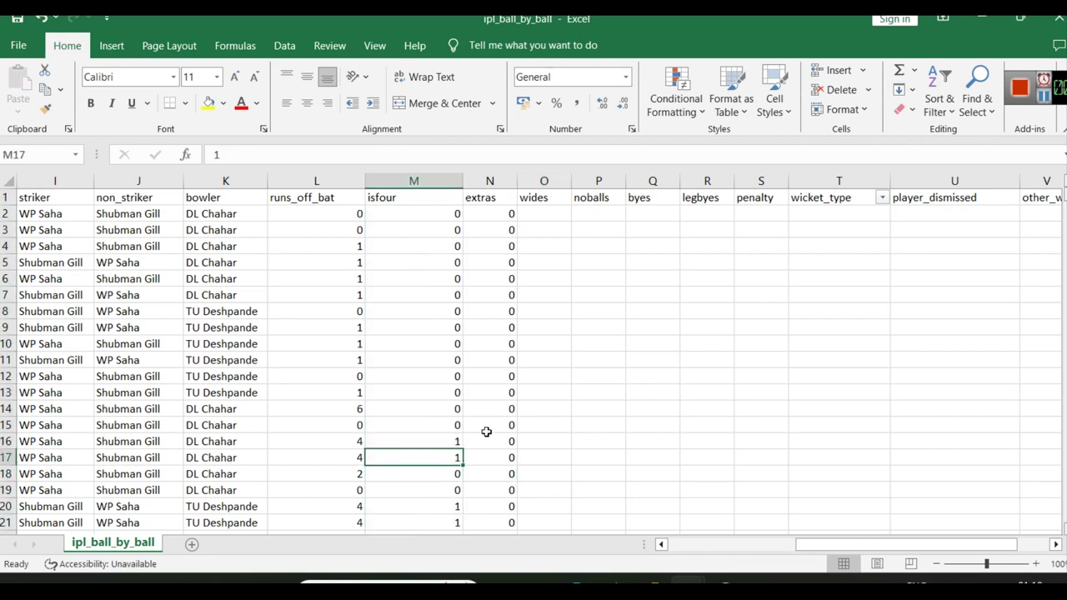
scroll(487, 431, "down", 2)
scroll(465, 360, "up", 2)
scroll(454, 289, "down", 2)
scroll(464, 302, "down", 2, "ctrl")
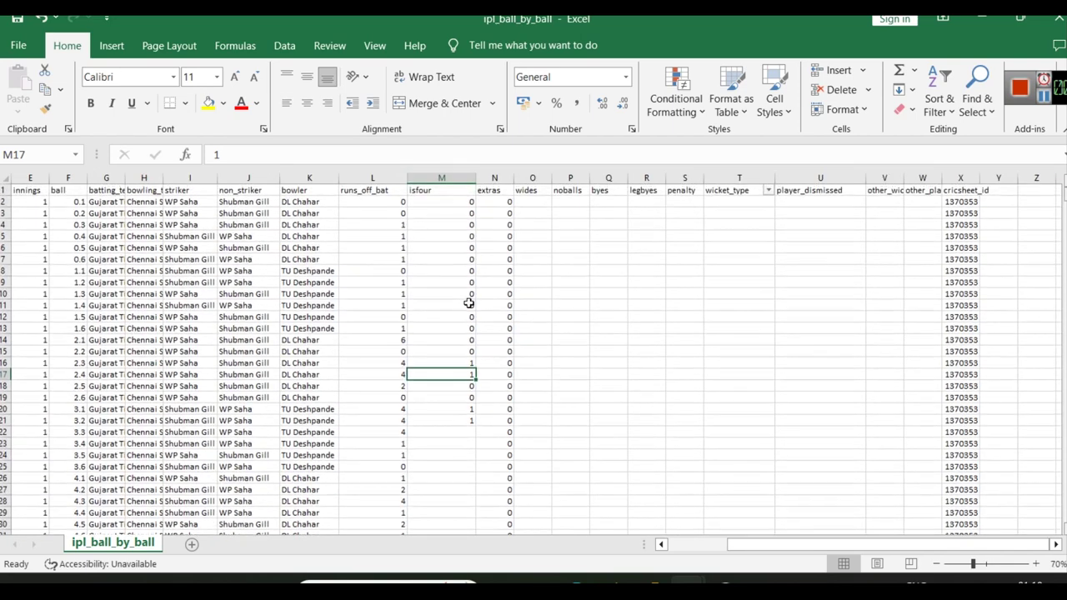
left_click(438, 174)
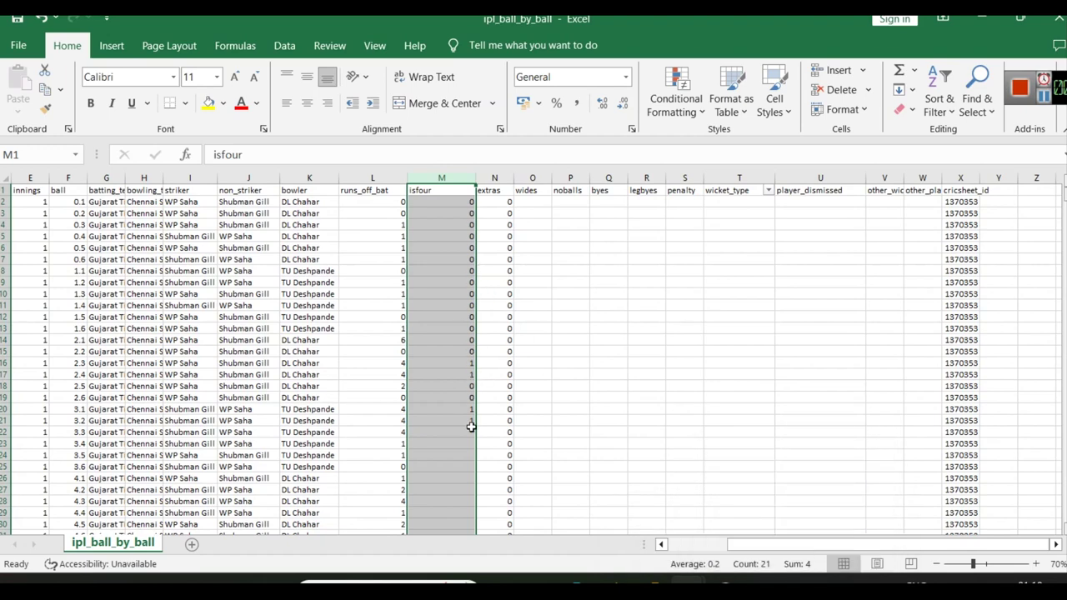
scroll(557, 381, "up", 4, "ctrl")
scroll(567, 408, "down", 1, "ctrl")
scroll(479, 362, "down", 2)
scroll(479, 362, "up", 1)
scroll(494, 359, "right", 2)
scroll(494, 360, "up", 1, "ctrl")
scroll(493, 360, "down", 1, "ctrl")
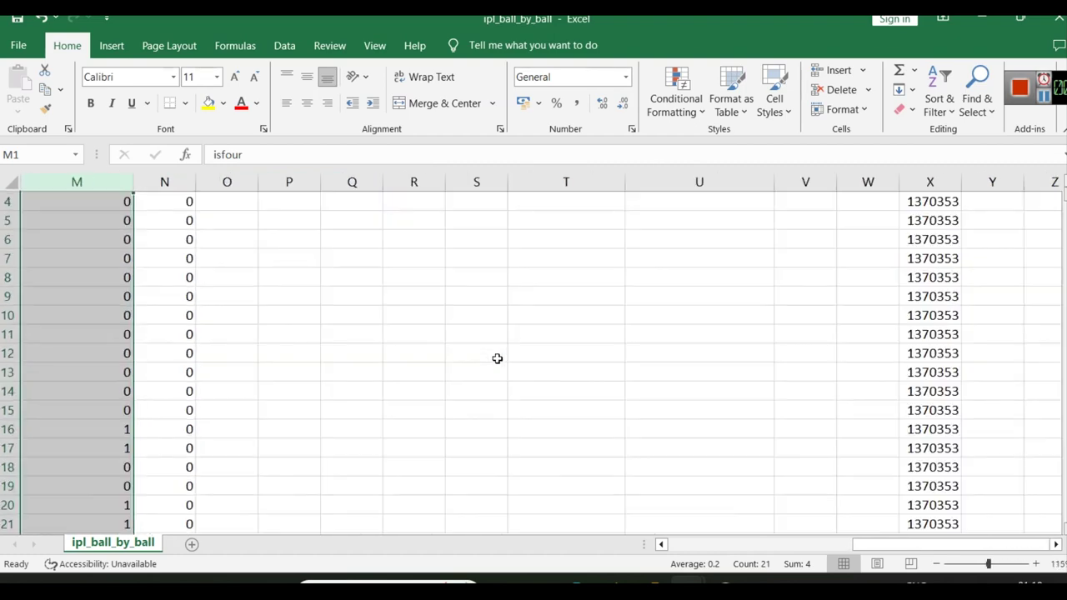
left_click_drag(865, 546, 747, 545)
scroll(745, 392, "up", 1)
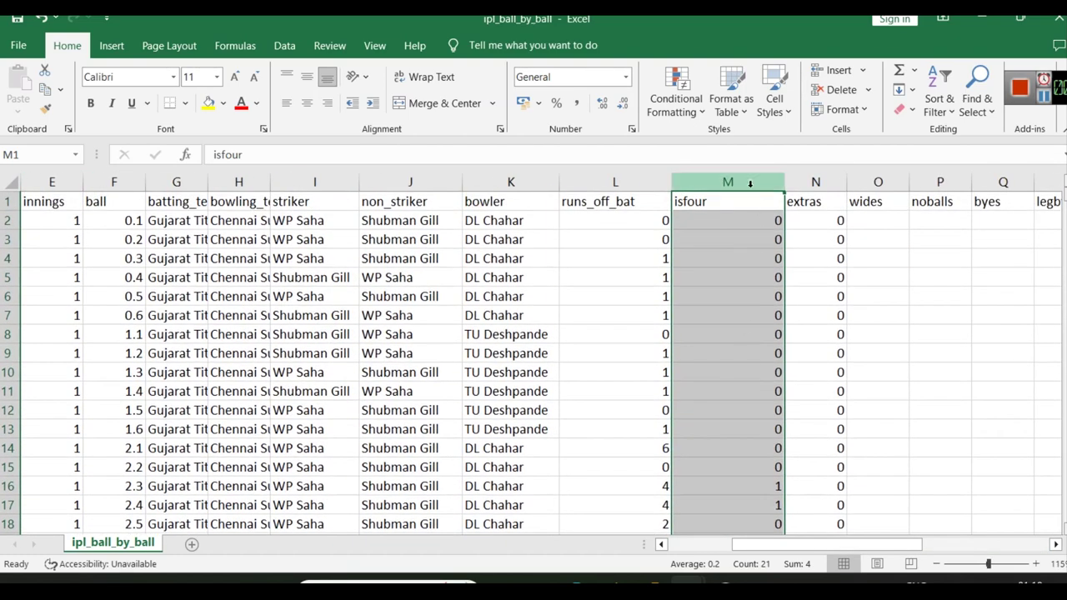
Clear the isfour column with Delete, then undo the clearing to compare
key("Delete")
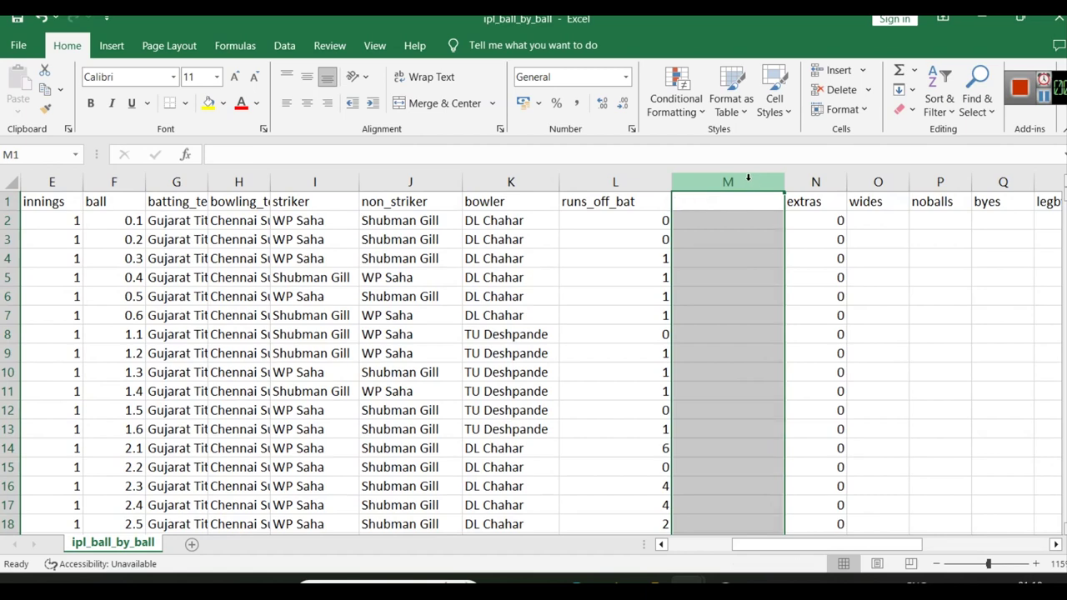
left_click(734, 293)
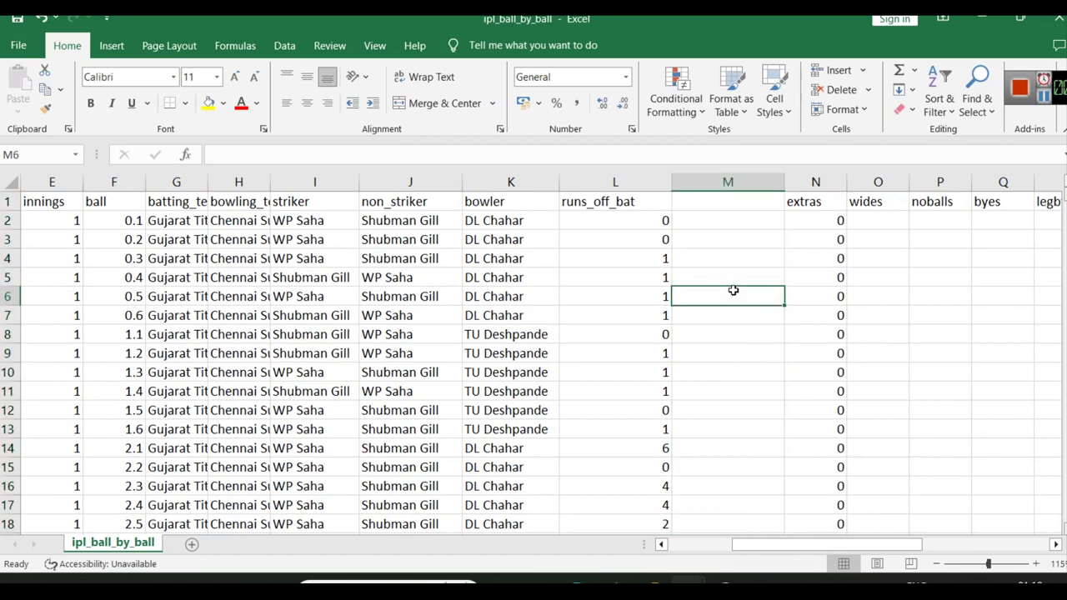
key("ctrl+z")
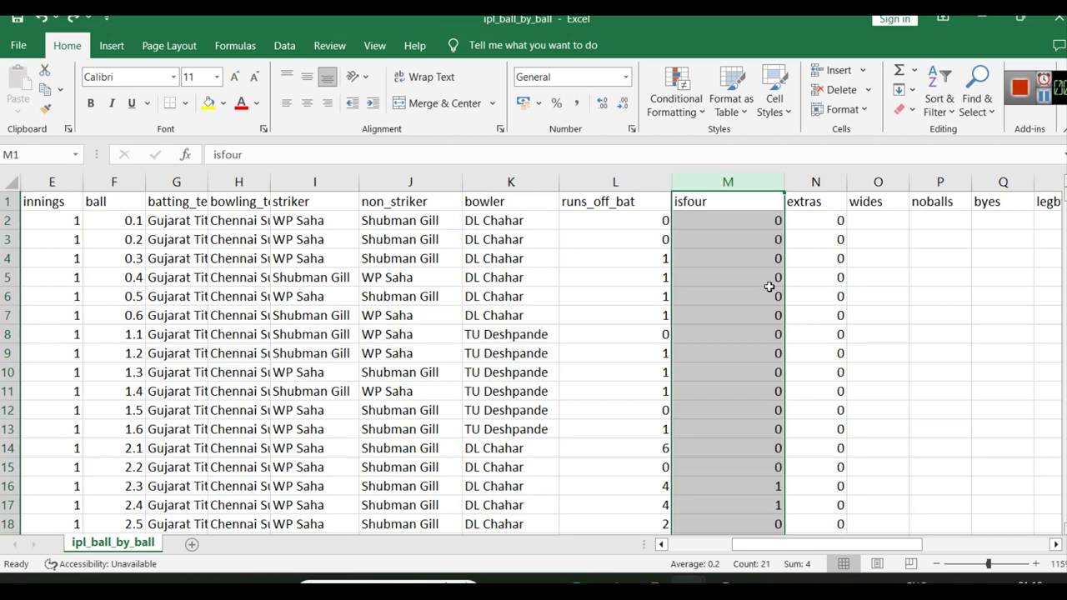
scroll(768, 286, "up", 2)
scroll(770, 286, "down", 1)
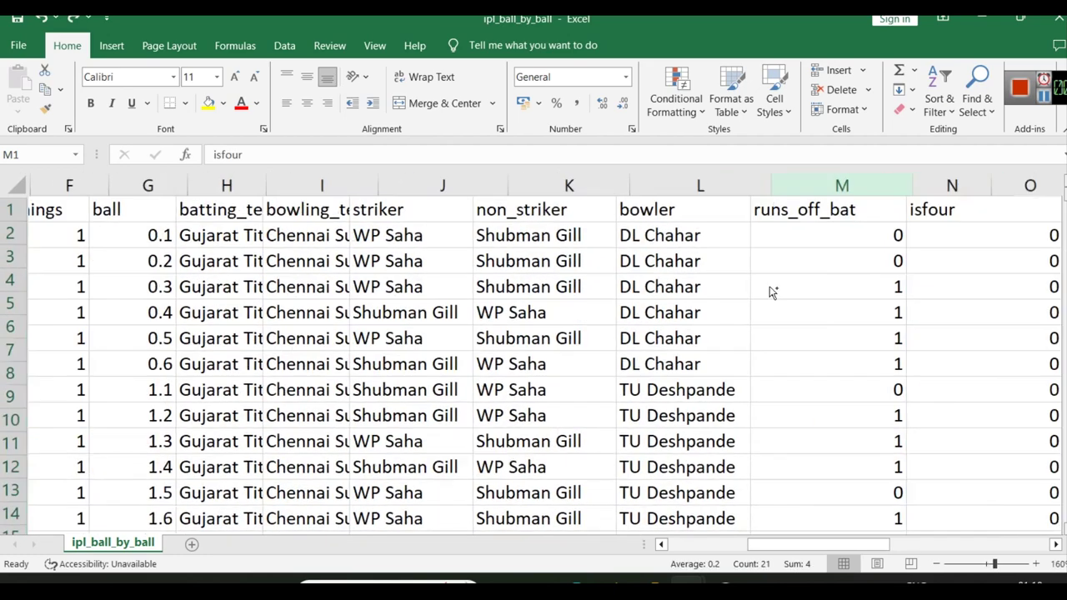
scroll(769, 286, "down", 1)
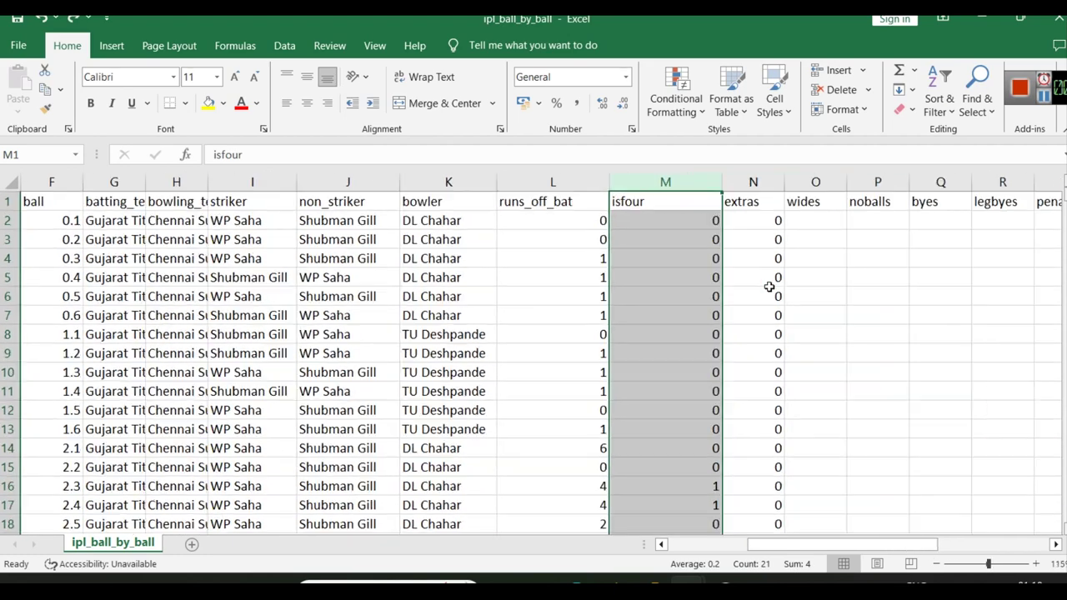
scroll(770, 286, "up", 2)
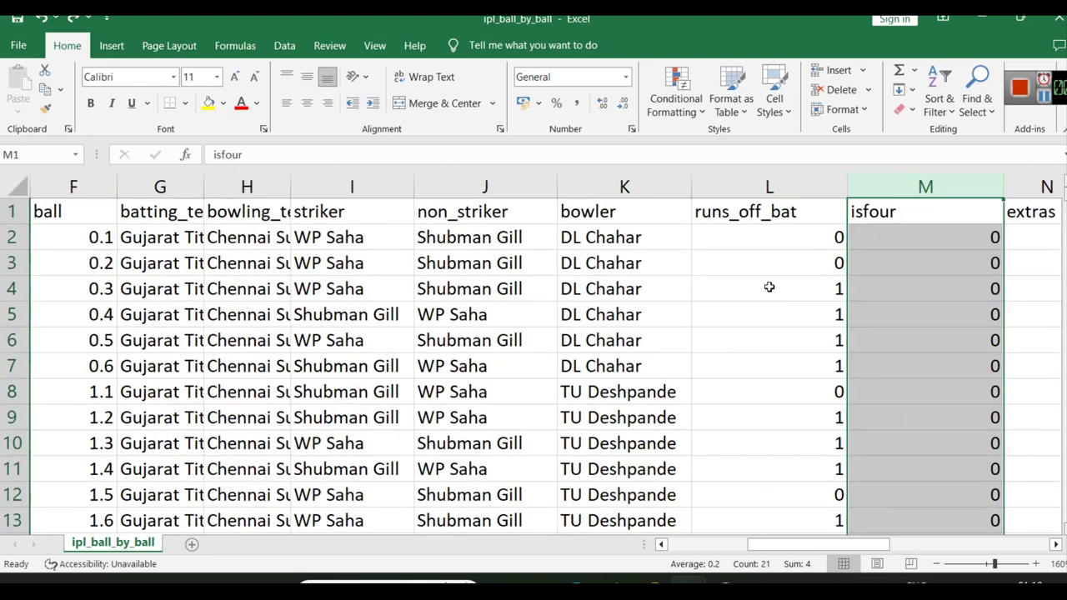
scroll(769, 286, "down", 3)
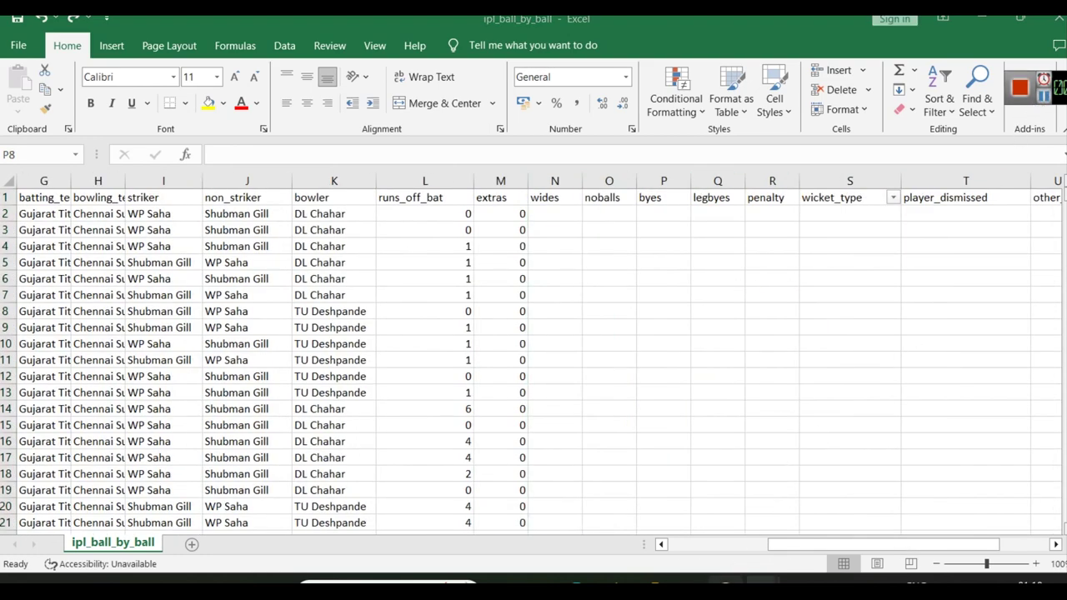
Bring up the IPL Docs notes in Word, click below the Is_Four formula, then return to the Power BI report
mouse_move(761, 584)
left_click(722, 532)
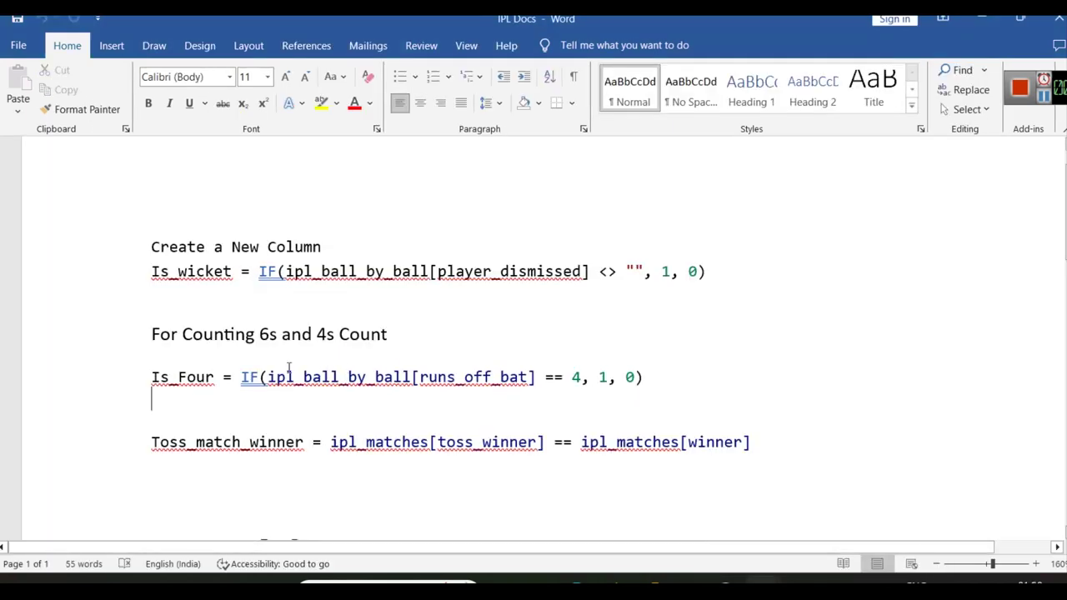
left_click(132, 398)
mouse_move(655, 584)
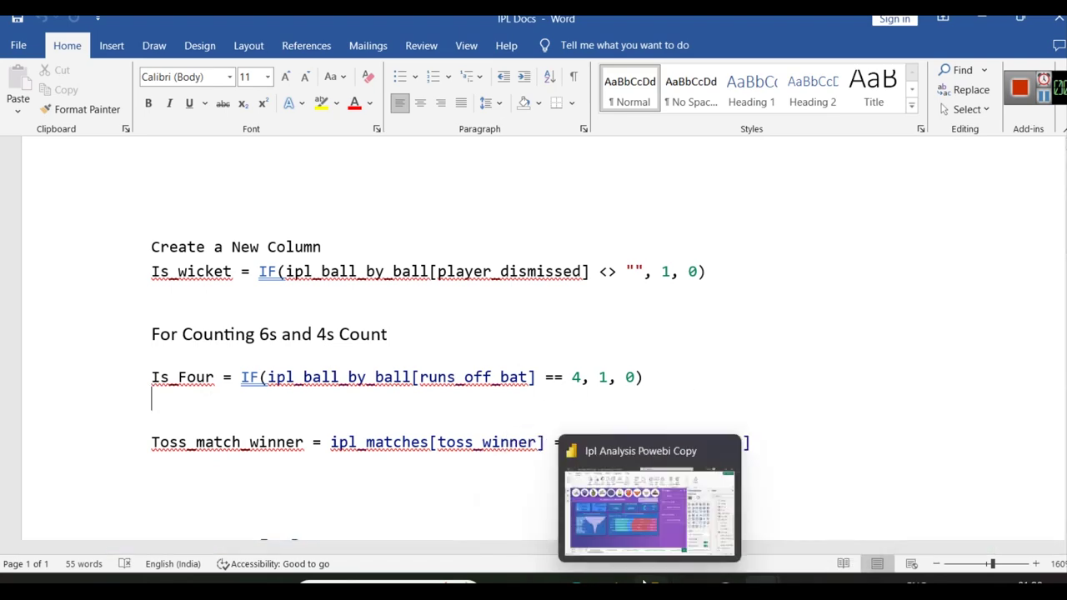
left_click(664, 530)
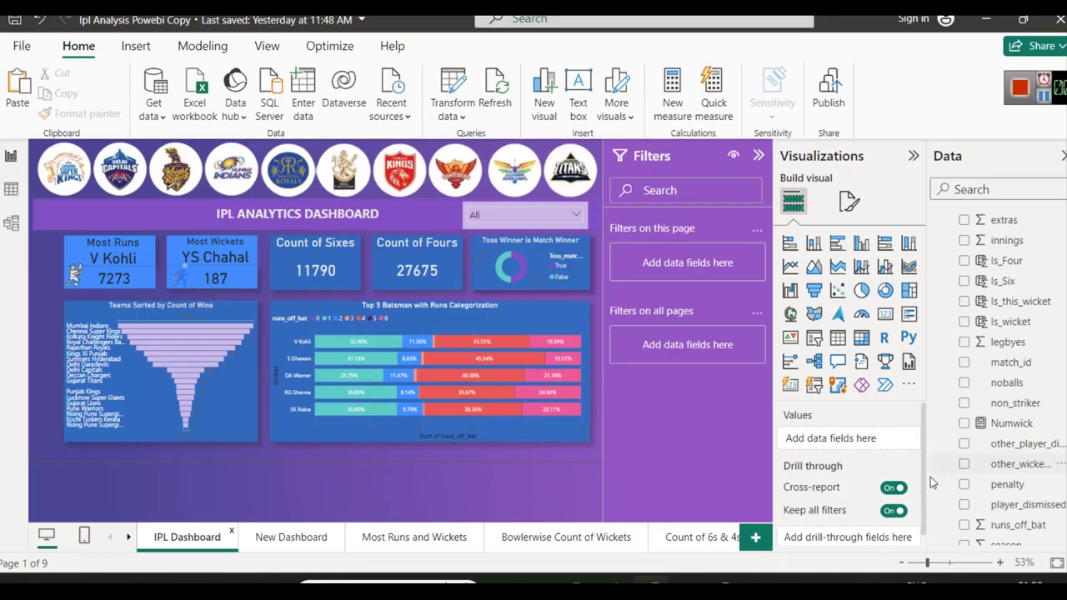
Open the New Dashboard page with the Top Run Scorer and Top Wicket Taker cards
left_click(290, 540)
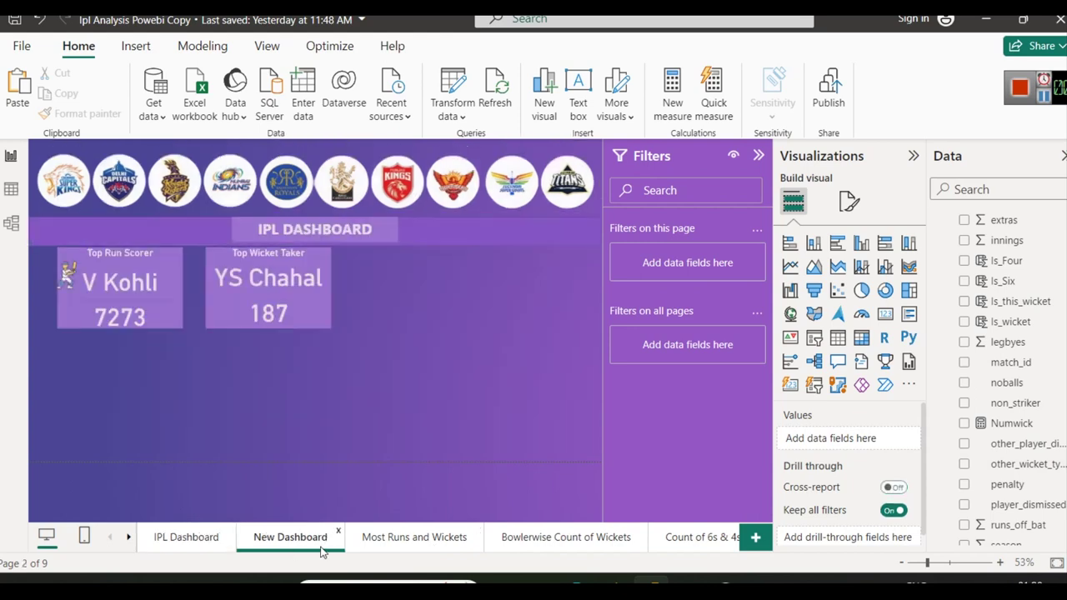
scroll(1030, 500, "down", 5)
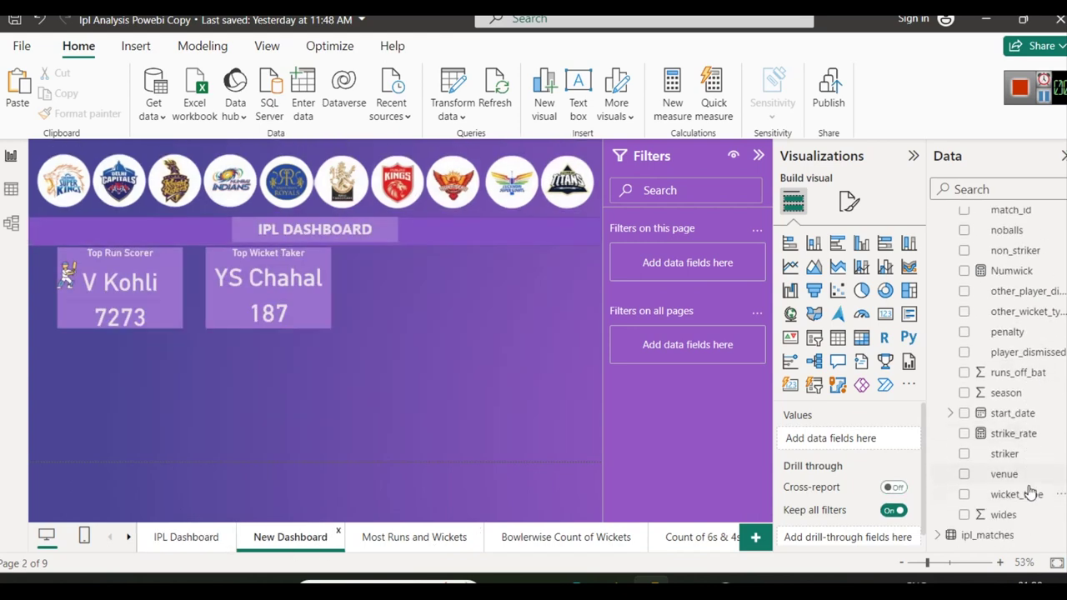
scroll(1029, 484, "up", 4)
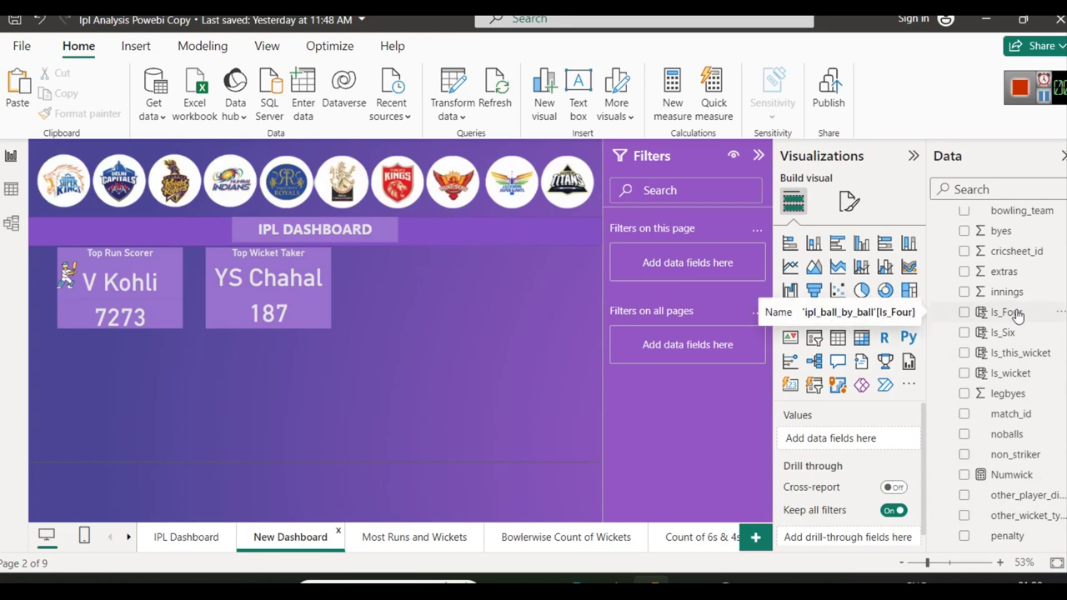
Review the Is_Four and Is_Six column DAX formulas, then add a new card visual
left_click(1017, 315)
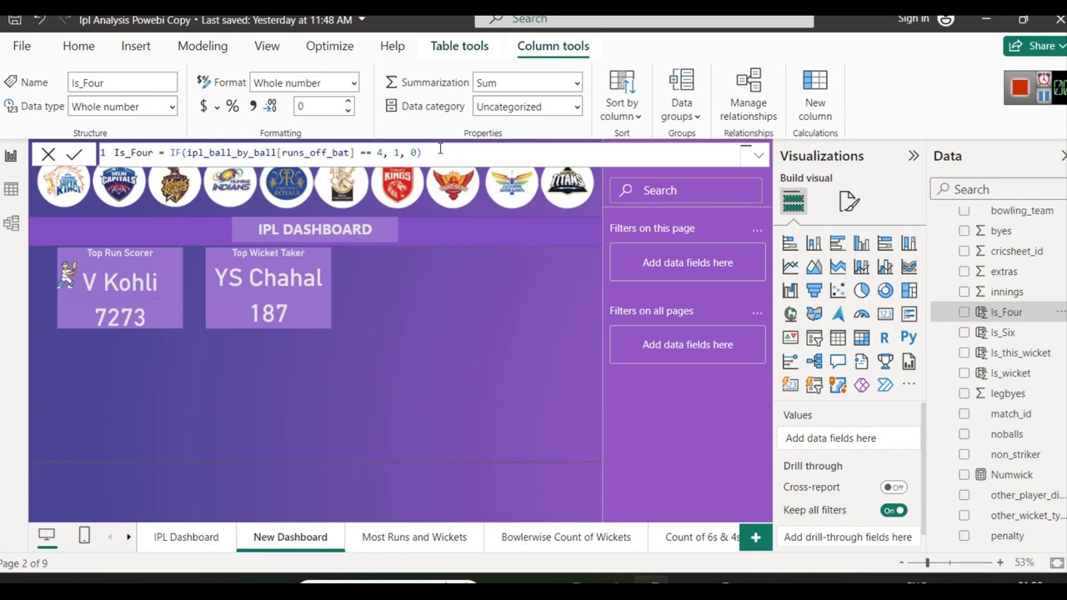
left_click(445, 331)
left_click(1003, 332)
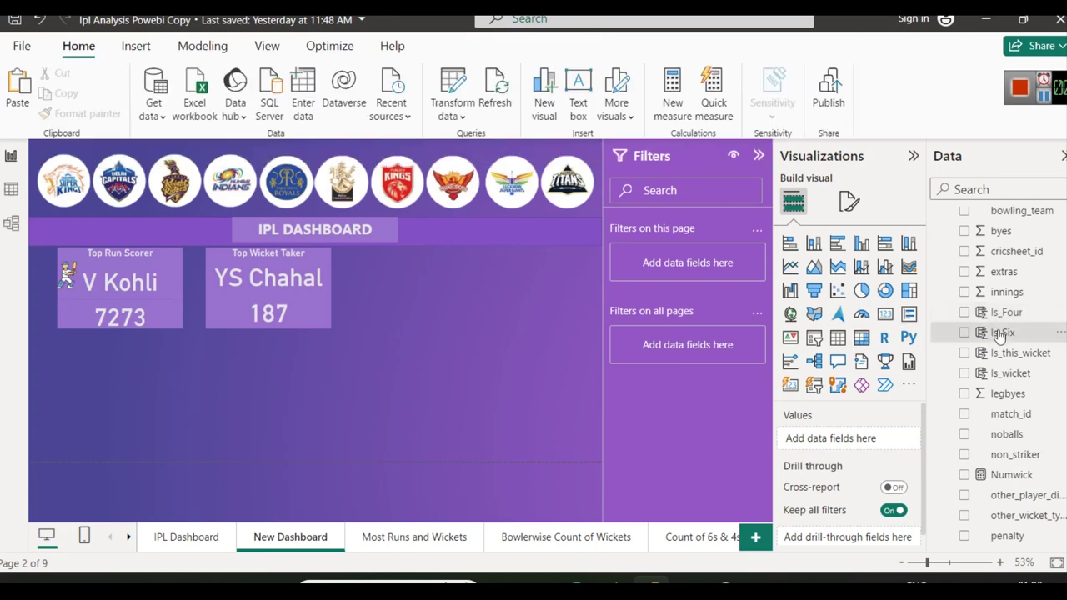
left_click(356, 304)
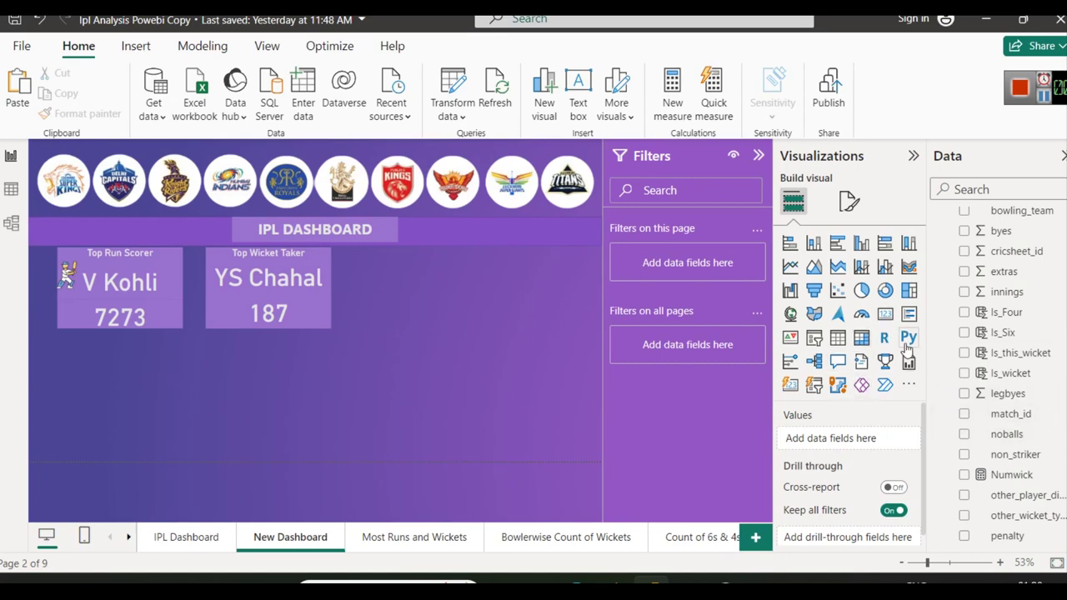
left_click(885, 313)
Place the new card beside Top Wicket Taker and fill it with the Is_Four field
left_click_drag(124, 400, 416, 280)
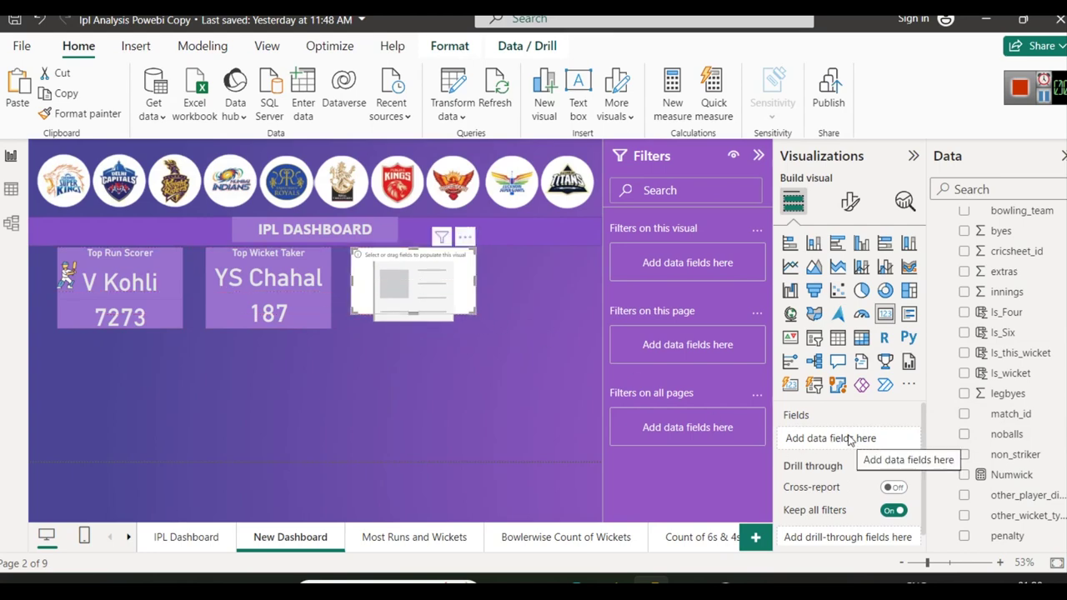
left_click_drag(1011, 313, 874, 439)
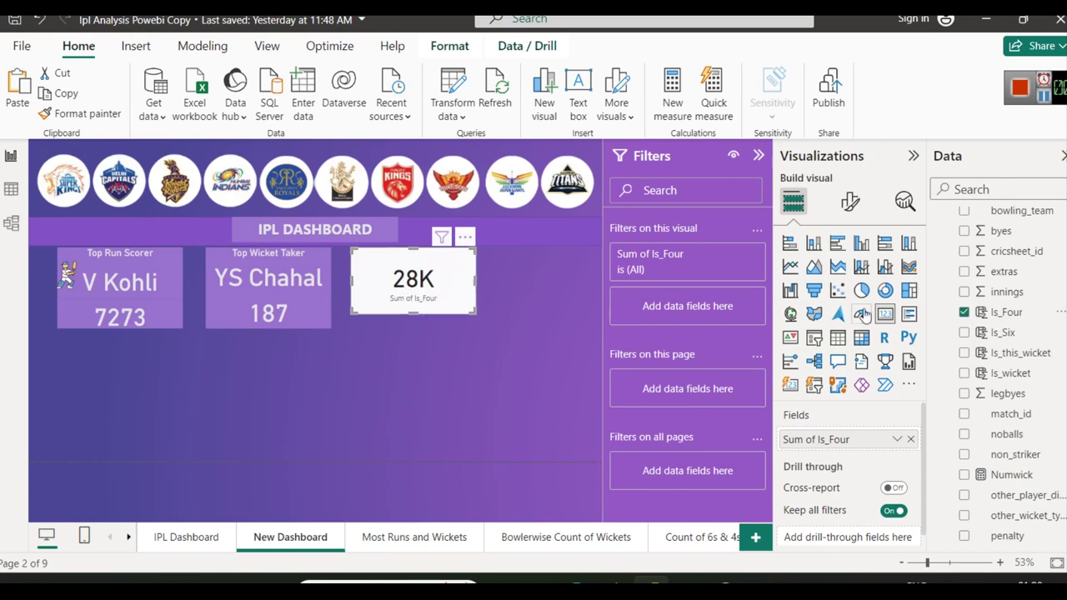
left_click(850, 202)
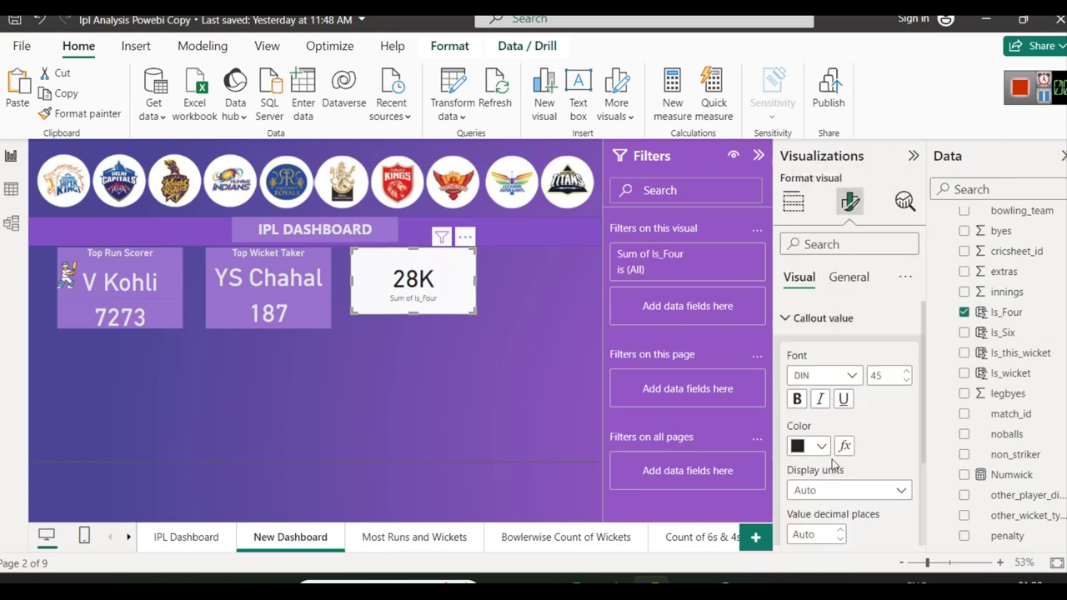
left_click(838, 319)
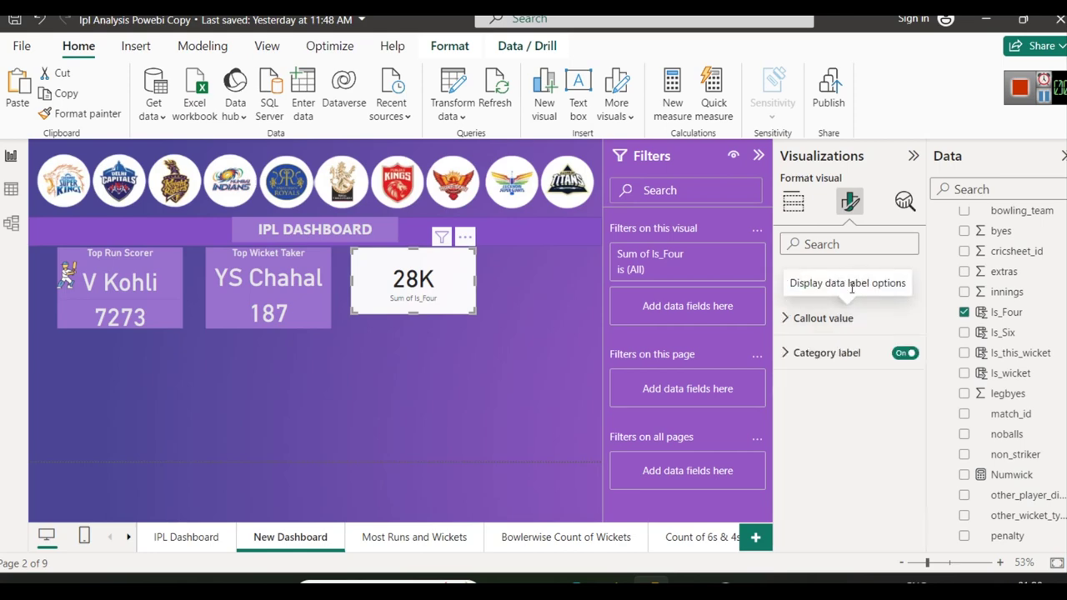
left_click(849, 276)
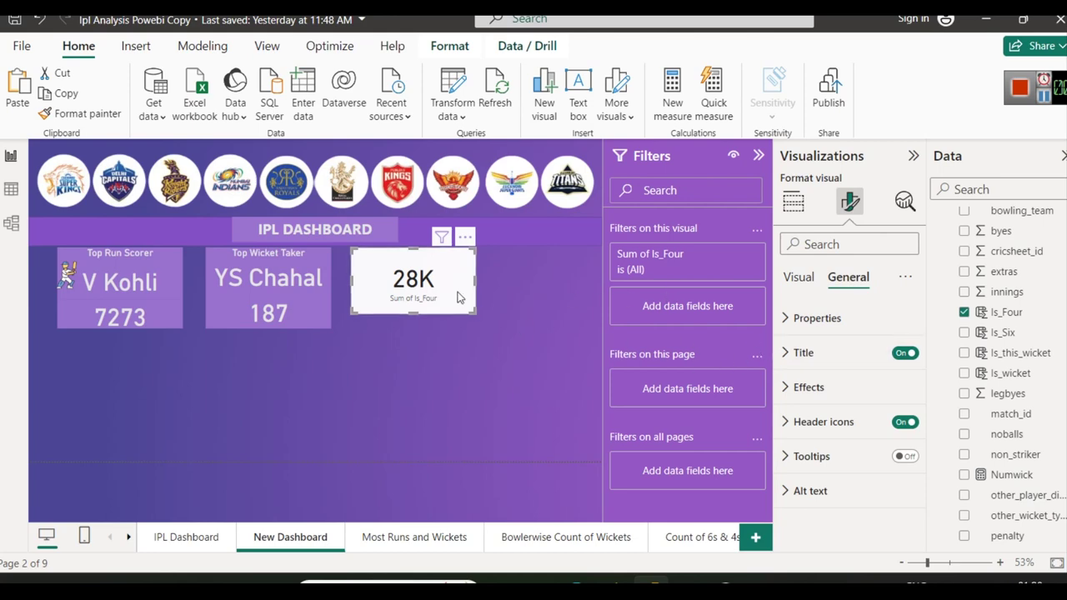
Duplicate the 28K fours card and swap the copy's field from Is_Four to Is_Six
key("ctrl+c")
key("ctrl+v")
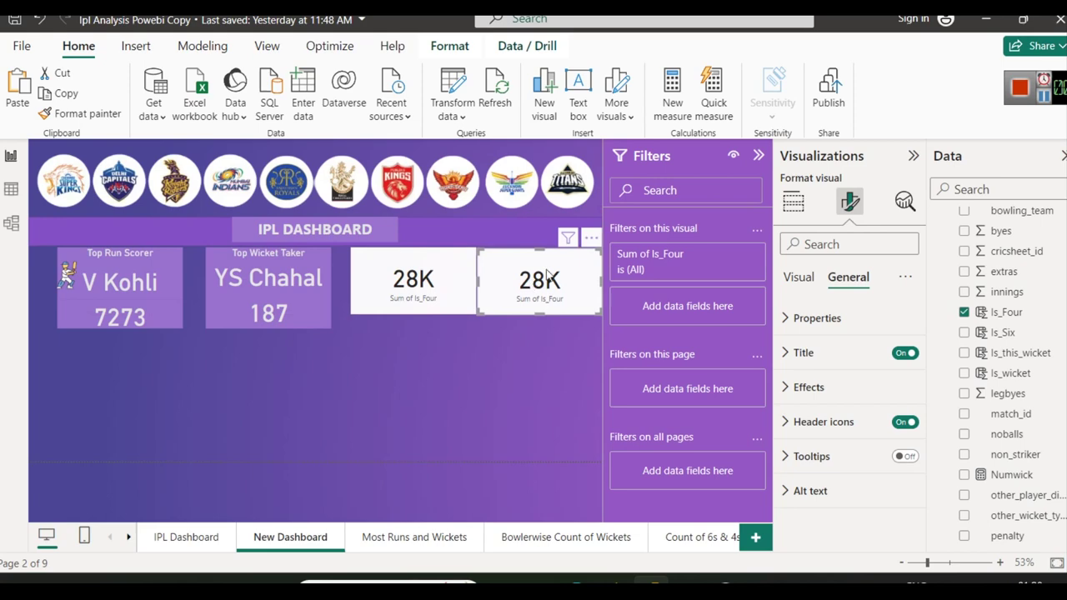
left_click(418, 363)
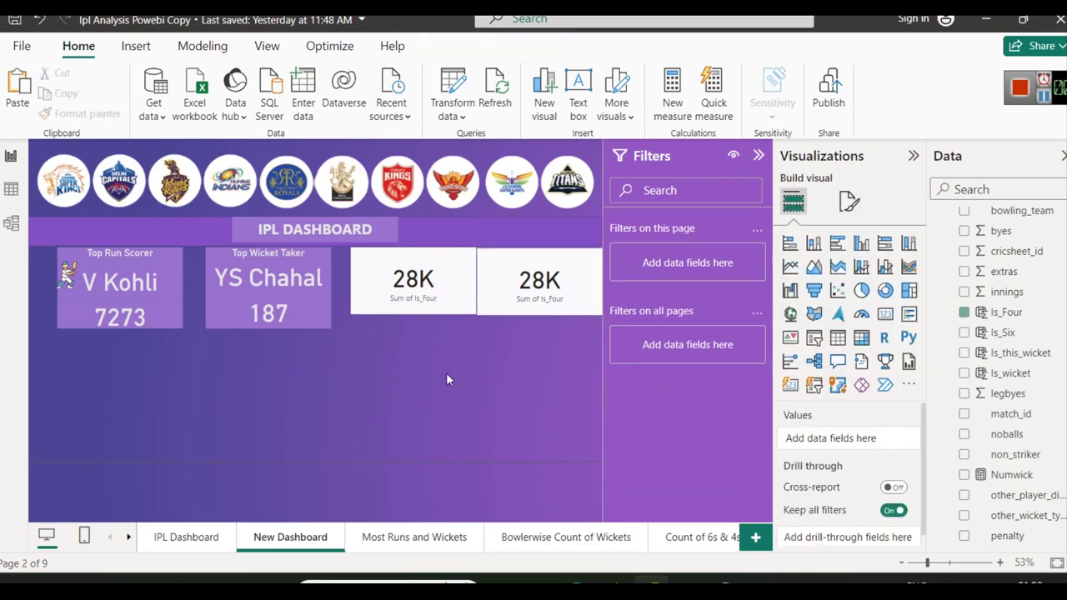
left_click_drag(438, 292, 423, 292)
left_click(532, 289)
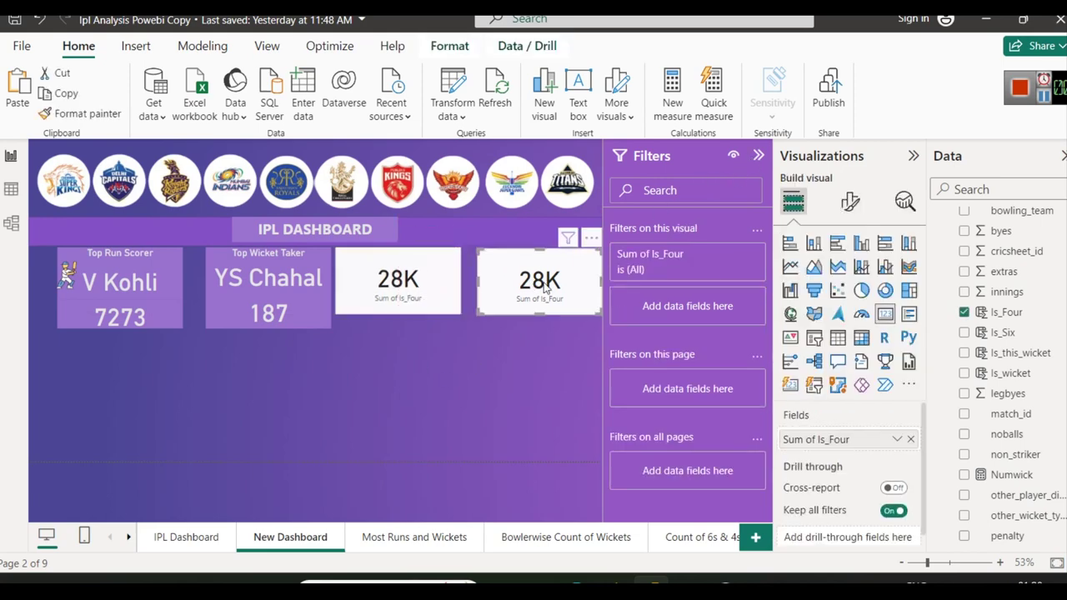
left_click_drag(906, 439, 911, 447)
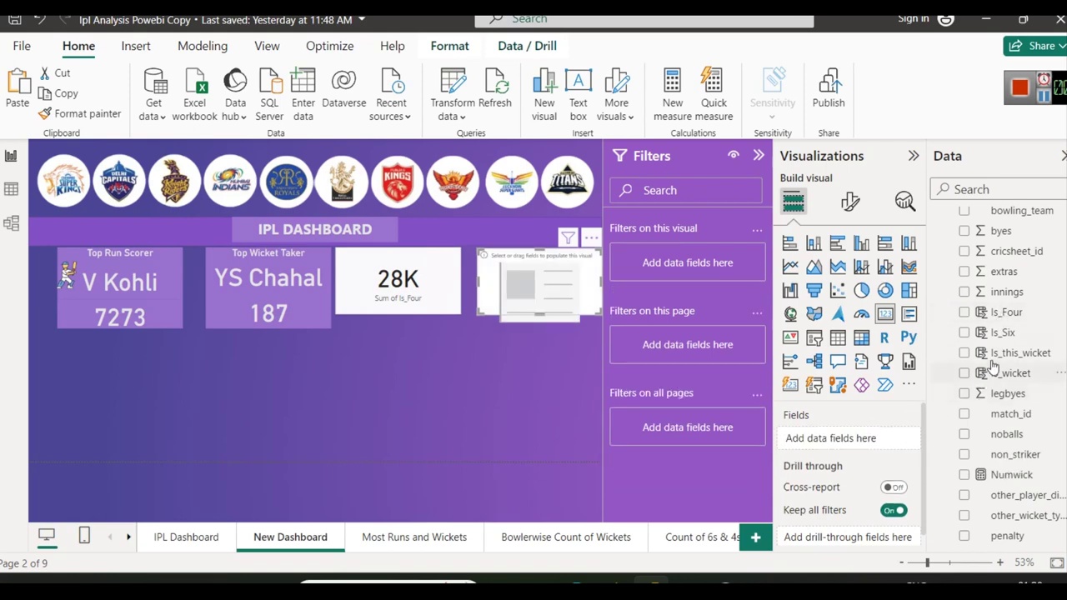
left_click_drag(1014, 332, 851, 440)
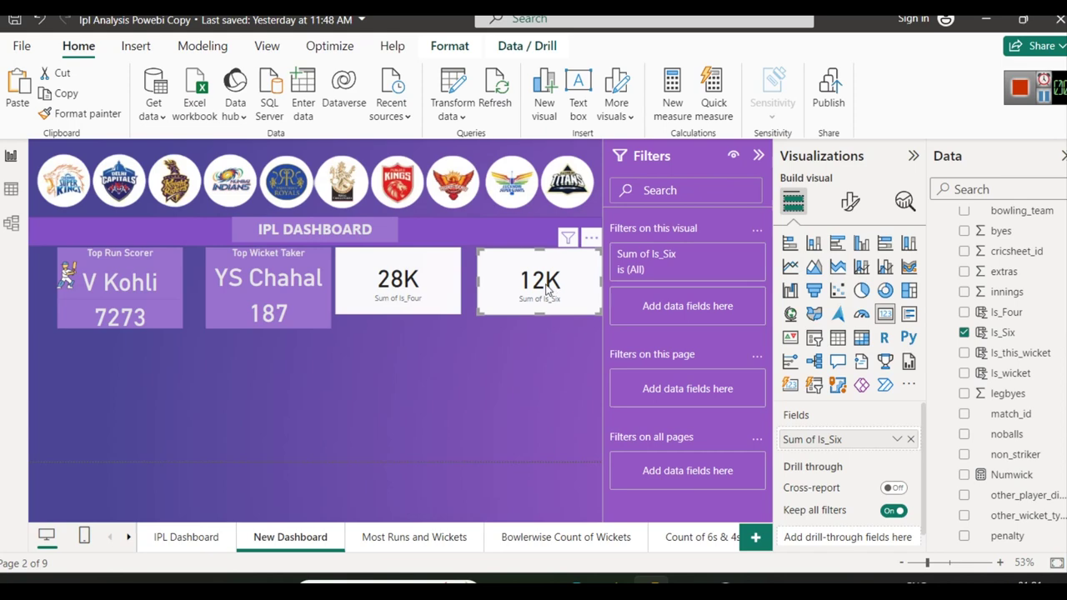
Set the sixes card's callout display units to None so it shows 11790
left_click(852, 204)
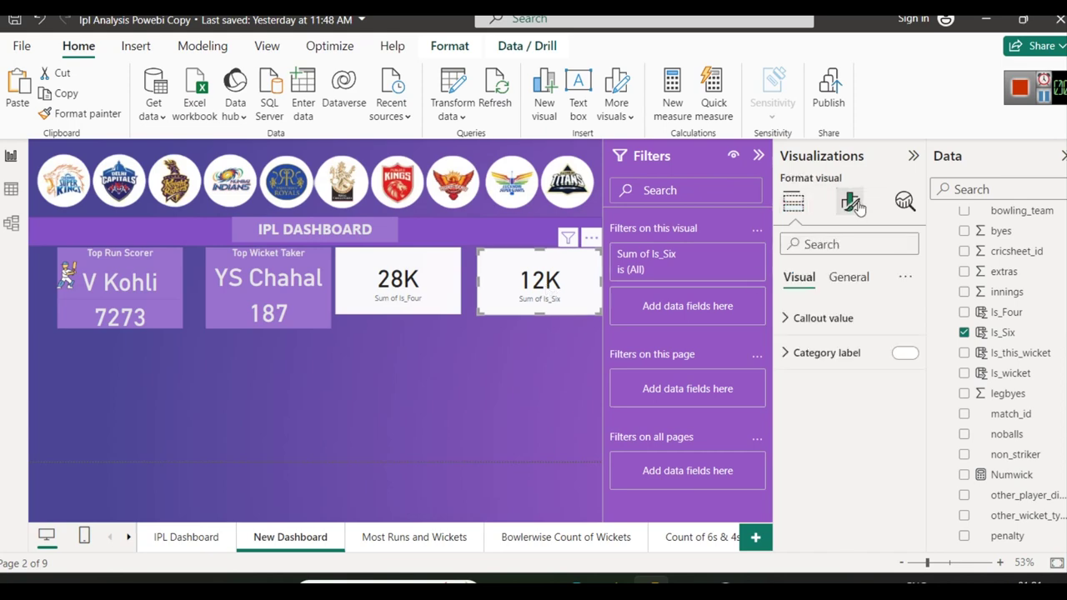
left_click(805, 318)
scroll(862, 364, "down", 2)
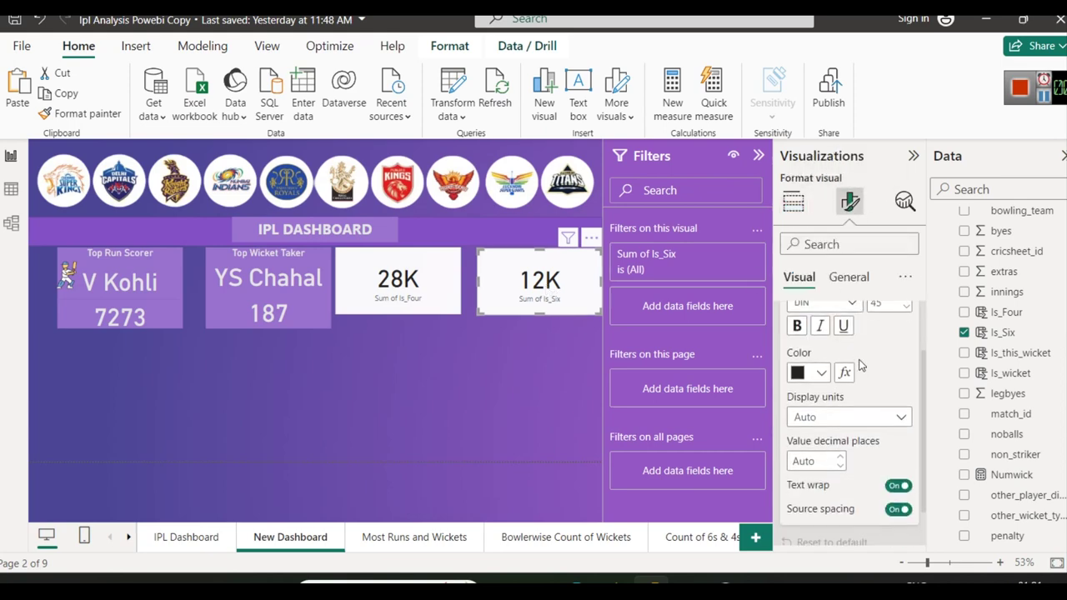
left_click(852, 420)
left_click(825, 458)
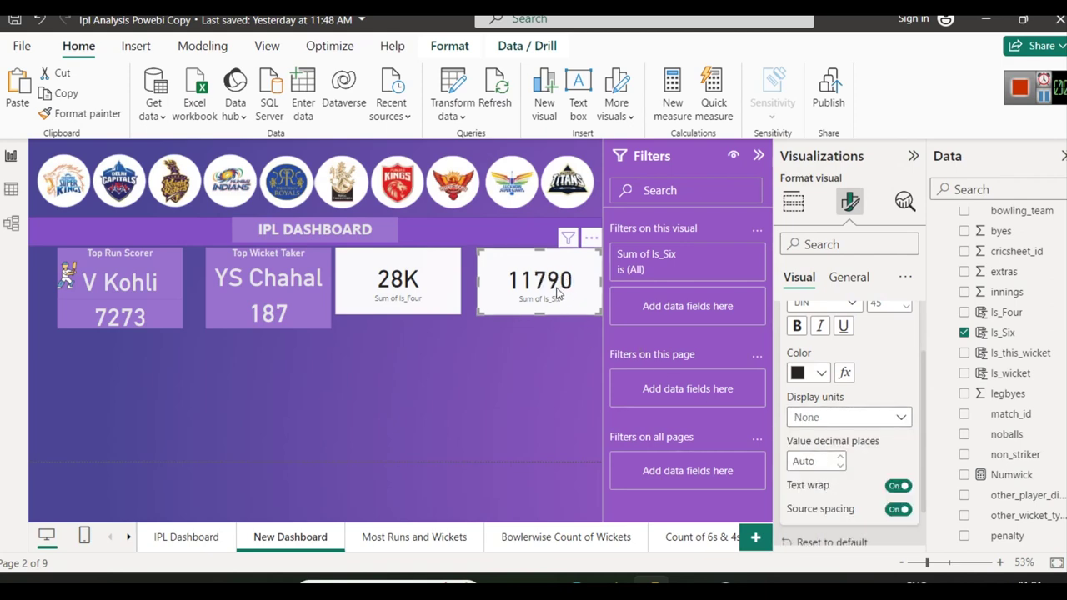
left_click(562, 363)
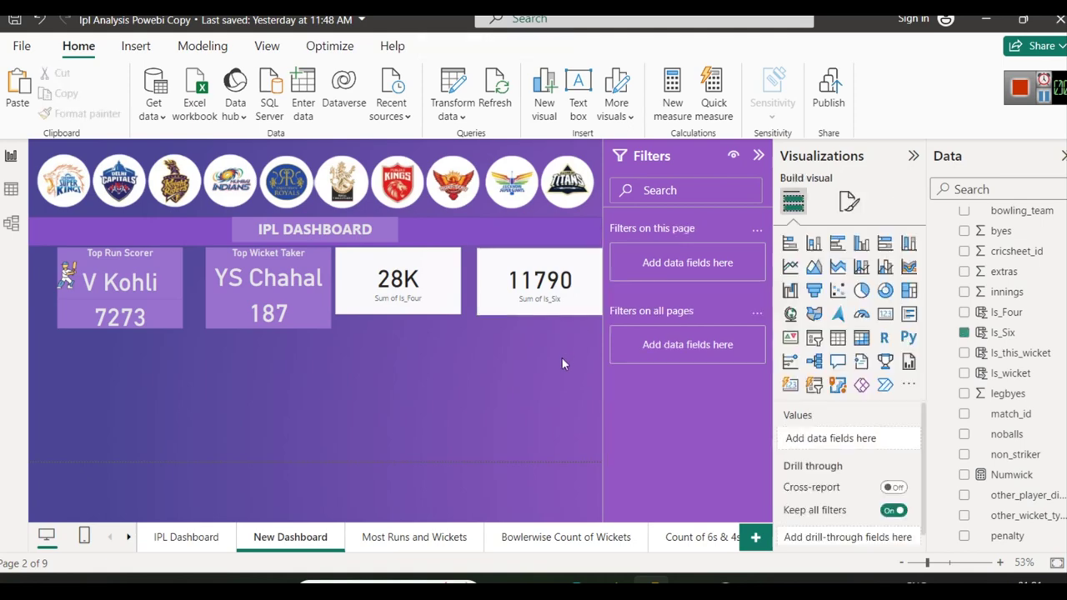
Undo the trial card changes and switch to the IPL Dashboard page
key("ctrl+z")
key("ctrl+z")
key("ctrl+z")
key("ctrl+z")
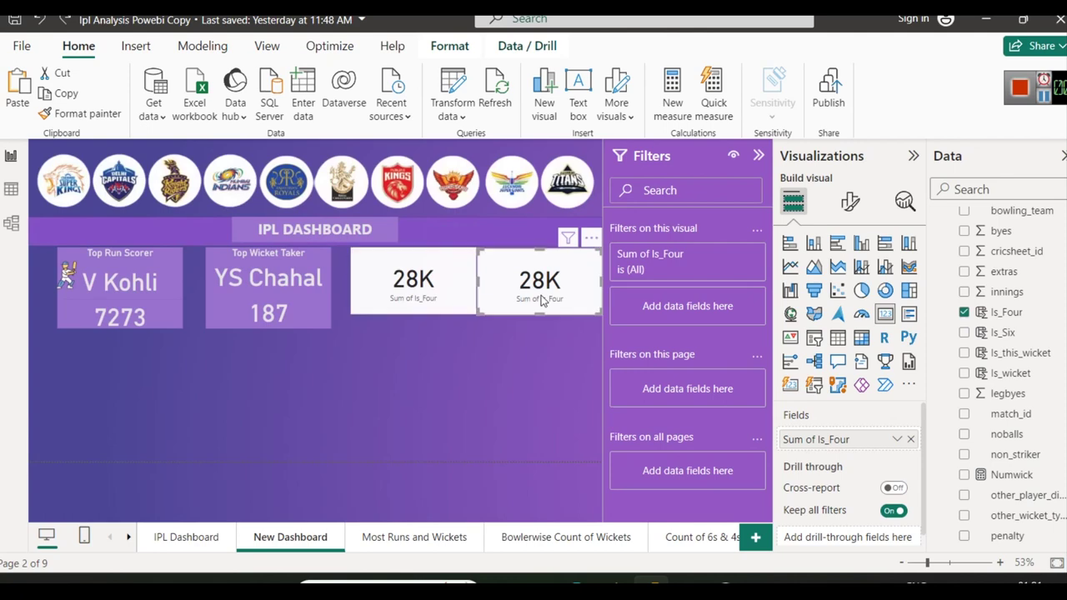
key("ctrl+z")
key("ctrl+z")
key("ctrl+z")
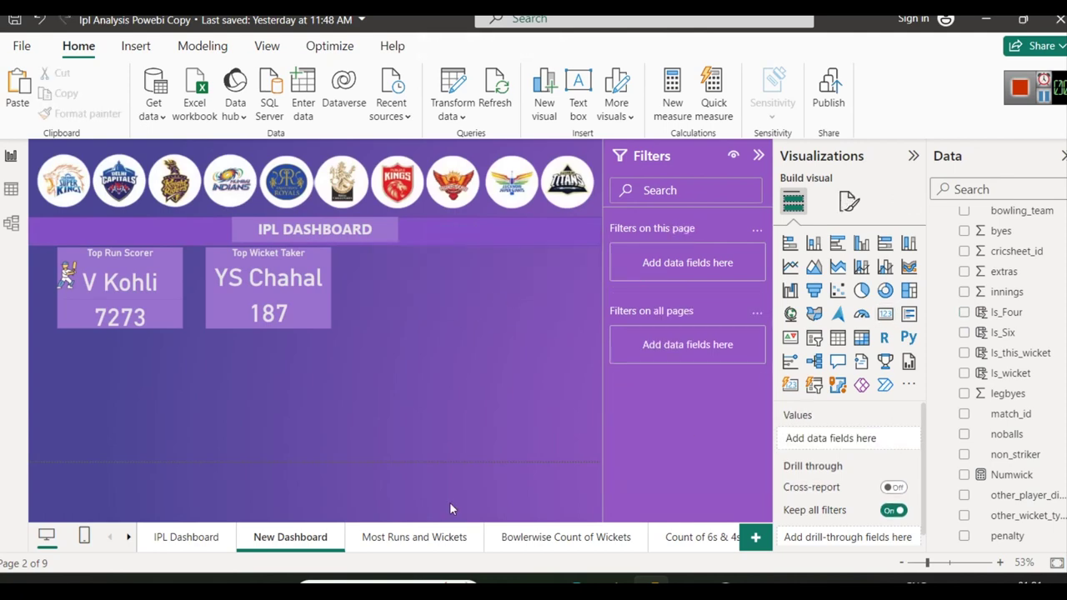
left_click(186, 537)
Copy the Count of Sixes and Count of Fours cards from IPL Dashboard into New Dashboard
left_click(310, 273)
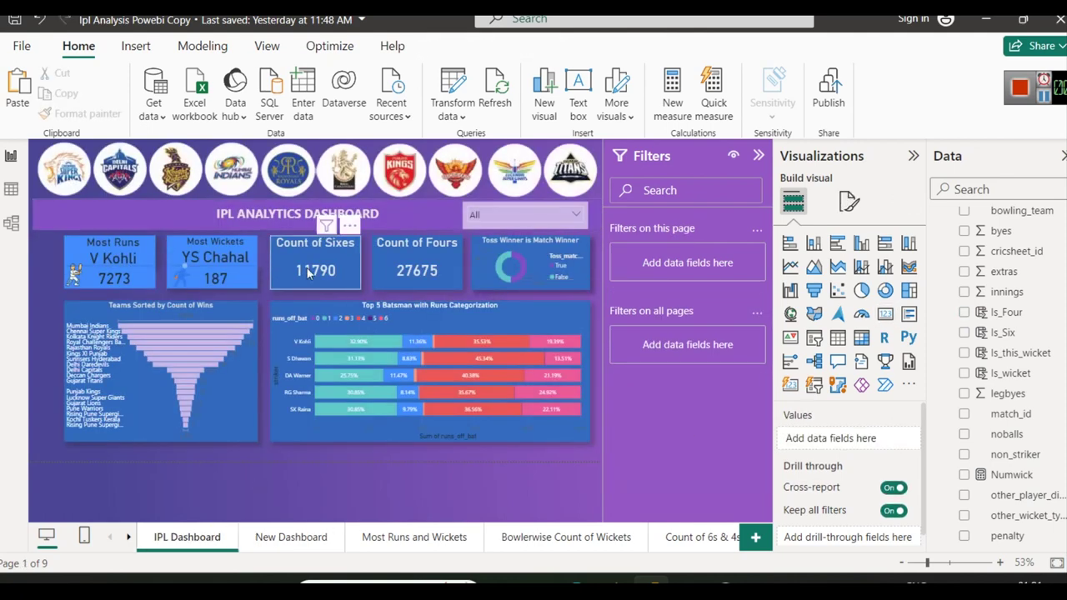
key("Escape")
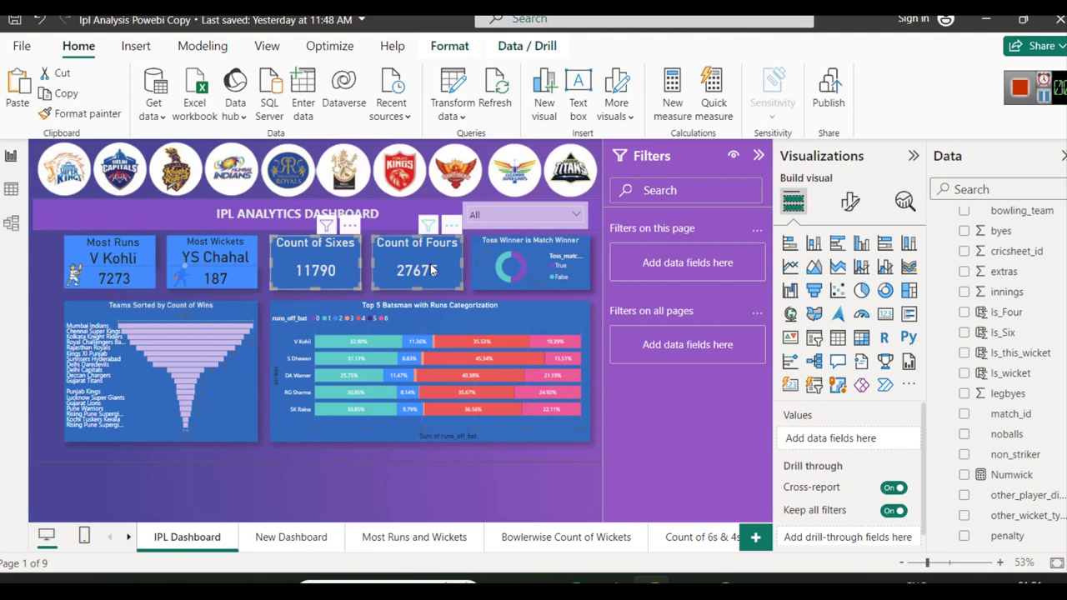
left_click(273, 537)
key("ctrl+v")
Position the pasted cards side by side, making Count of Sixes taller and aligning Count of Fours
left_click_drag(421, 254, 553, 282)
left_click(554, 283)
left_click(412, 362)
left_click_drag(421, 291, 393, 279)
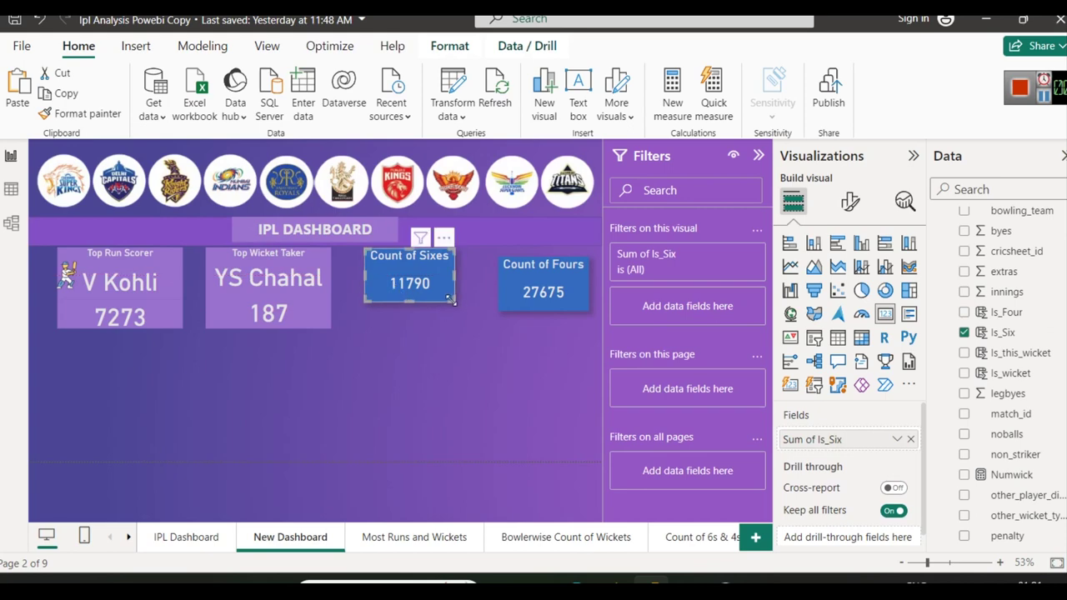
left_click_drag(406, 304, 410, 324)
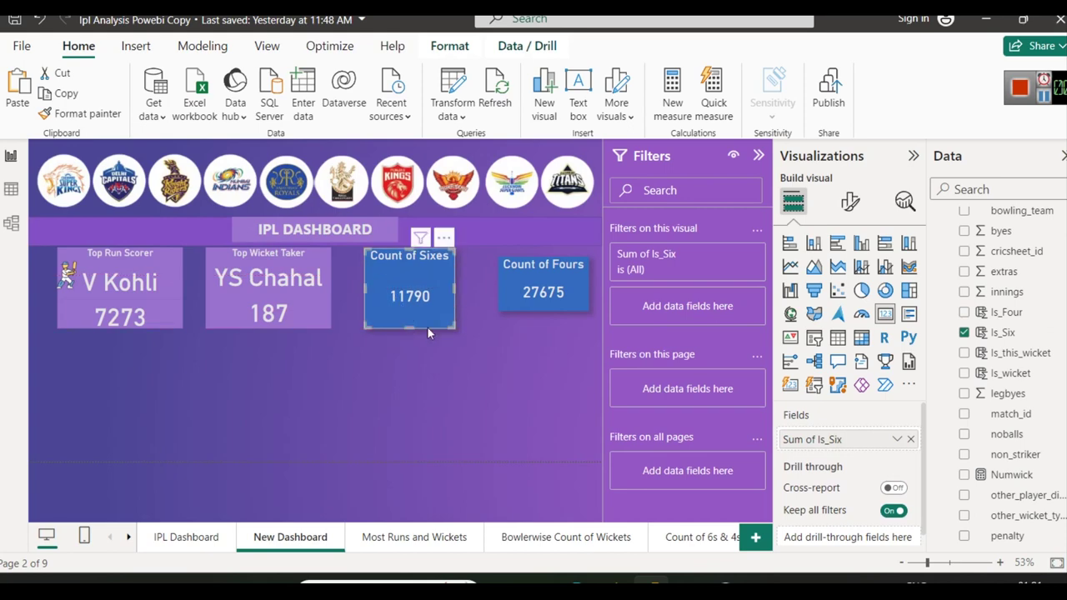
left_click(531, 290)
left_click_drag(532, 290, 543, 324)
left_click(457, 380)
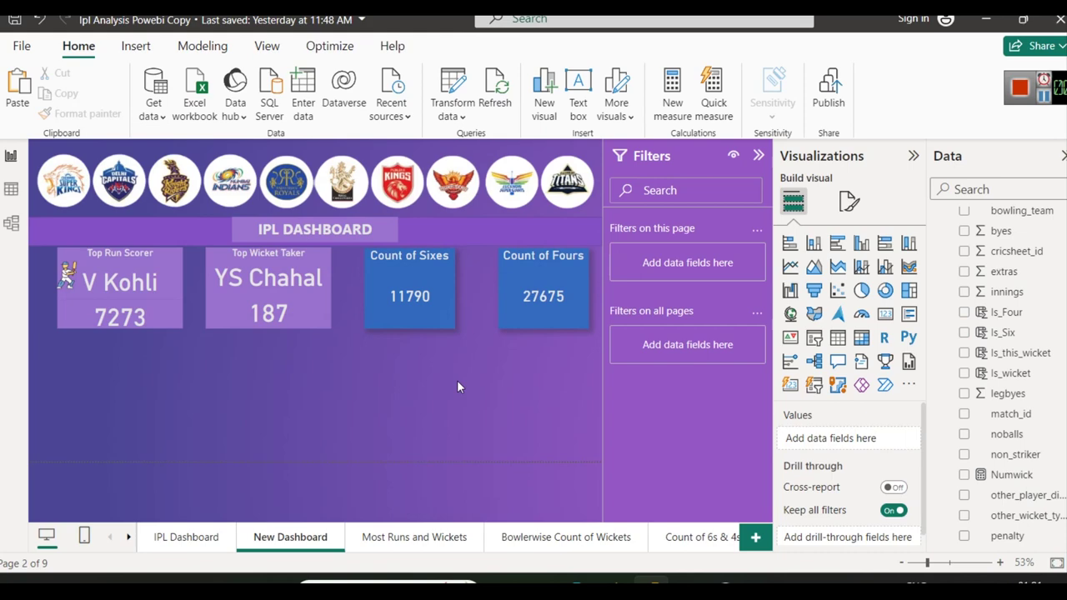
Return to IPL Dashboard, hide the filters pane, and select the Toss Winner is Match Winner donut
left_click(186, 538)
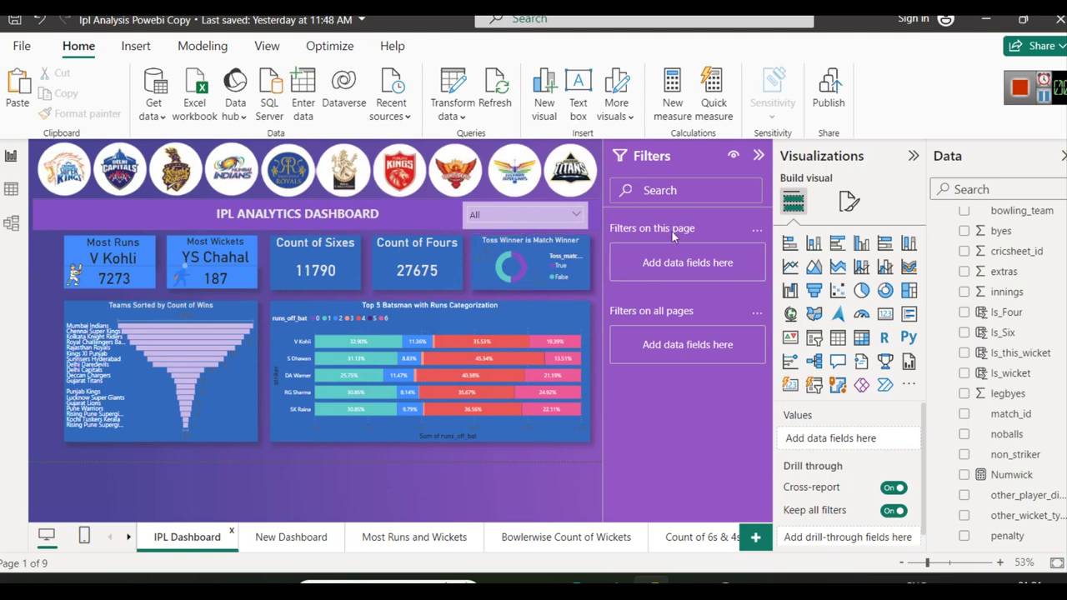
left_click(758, 155)
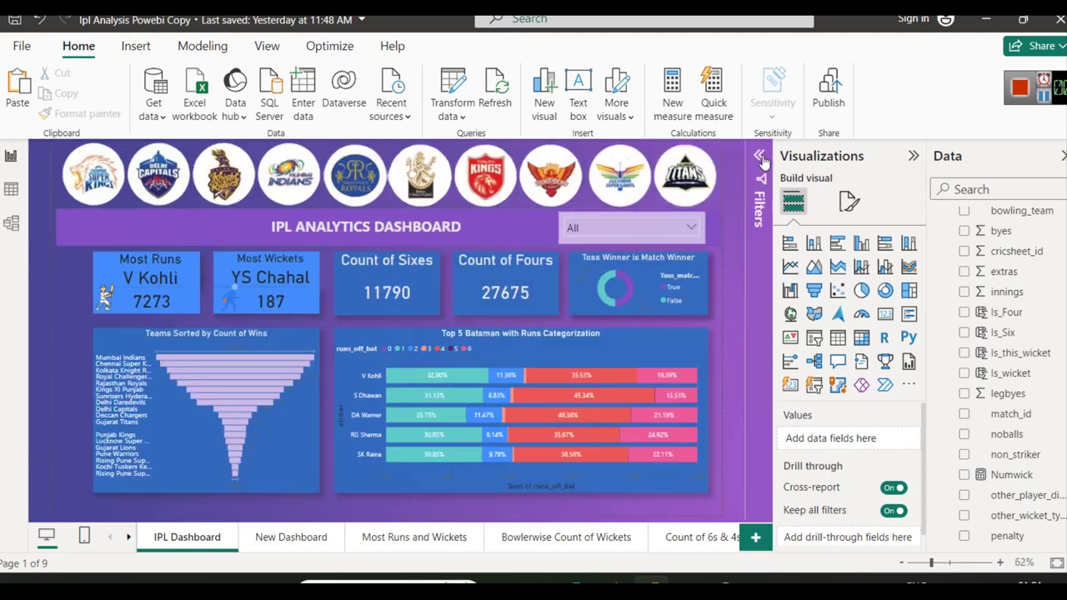
left_click(644, 286)
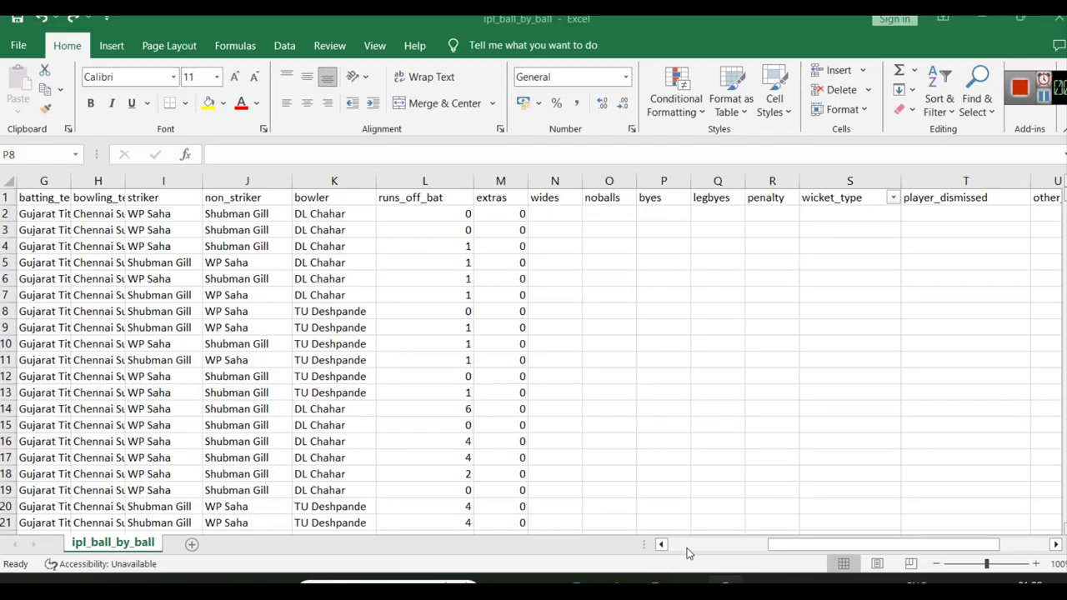
Open the ipl_matches workbook and autofit the toss_winner column G
mouse_move(689, 581)
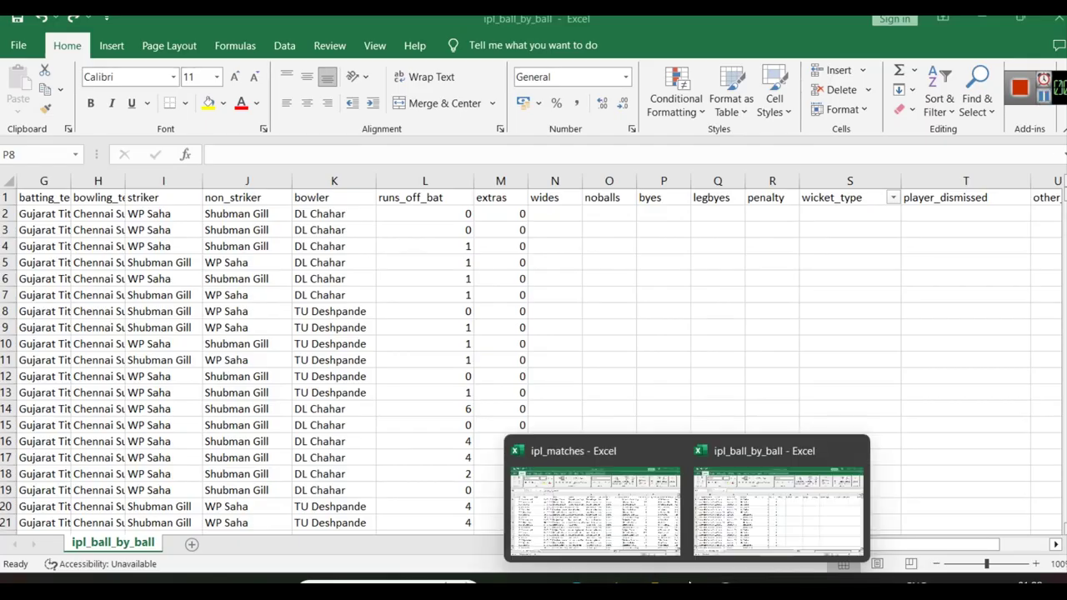
left_click(641, 524)
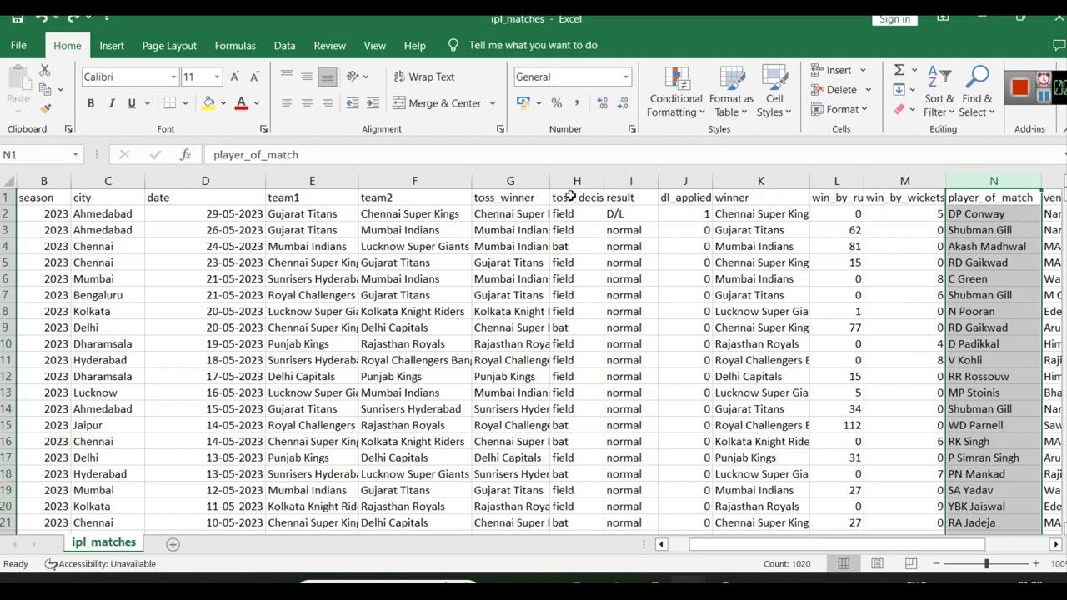
left_click(514, 181)
double_click(550, 181)
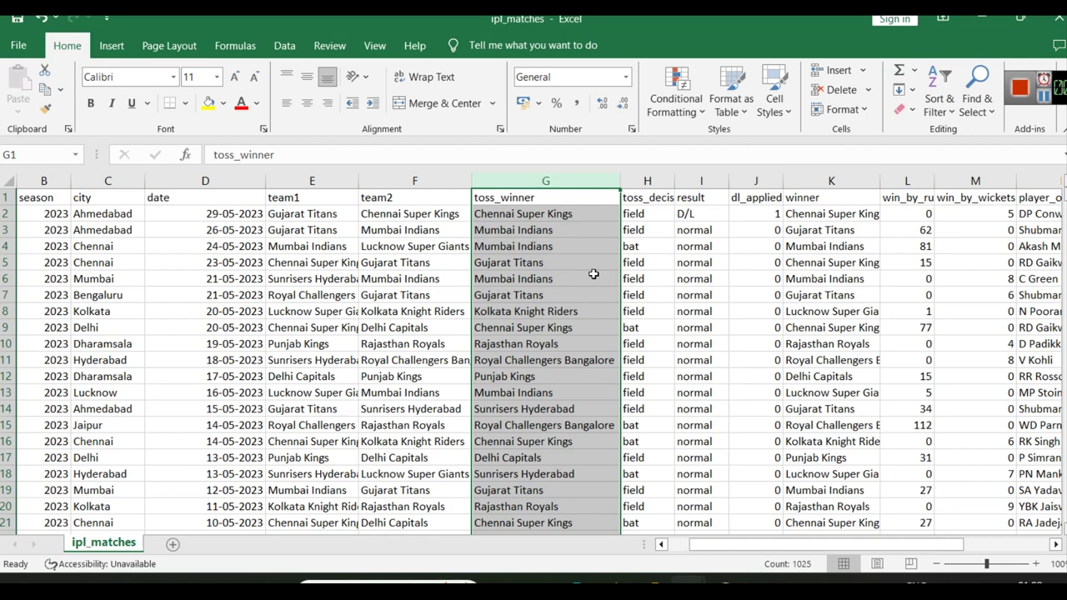
Compare the toss_winner and winner values for the first two matches
left_click(803, 181)
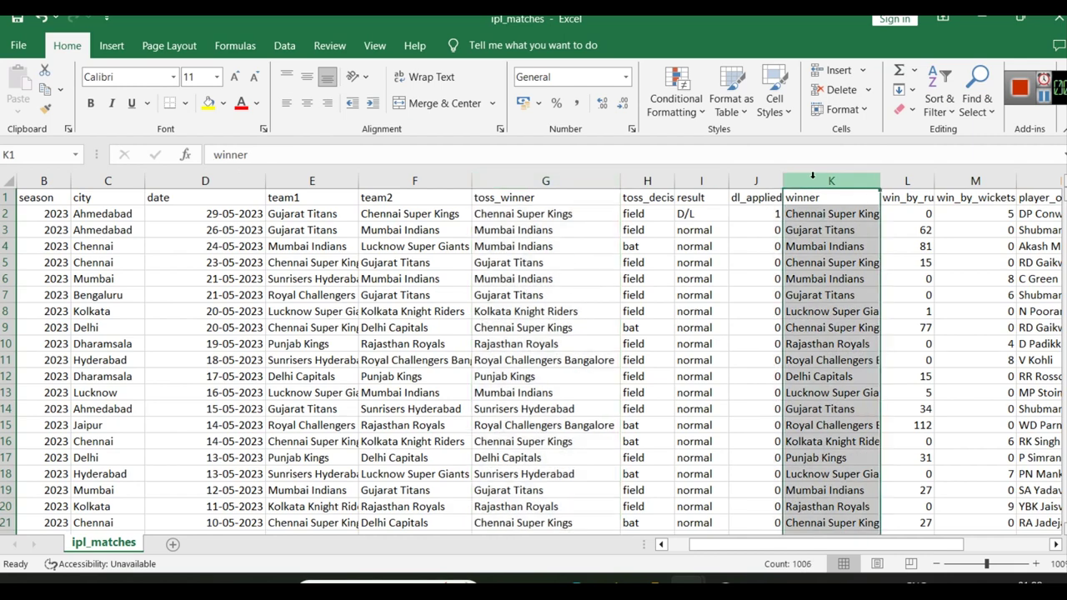
left_click(559, 179)
left_click(550, 216)
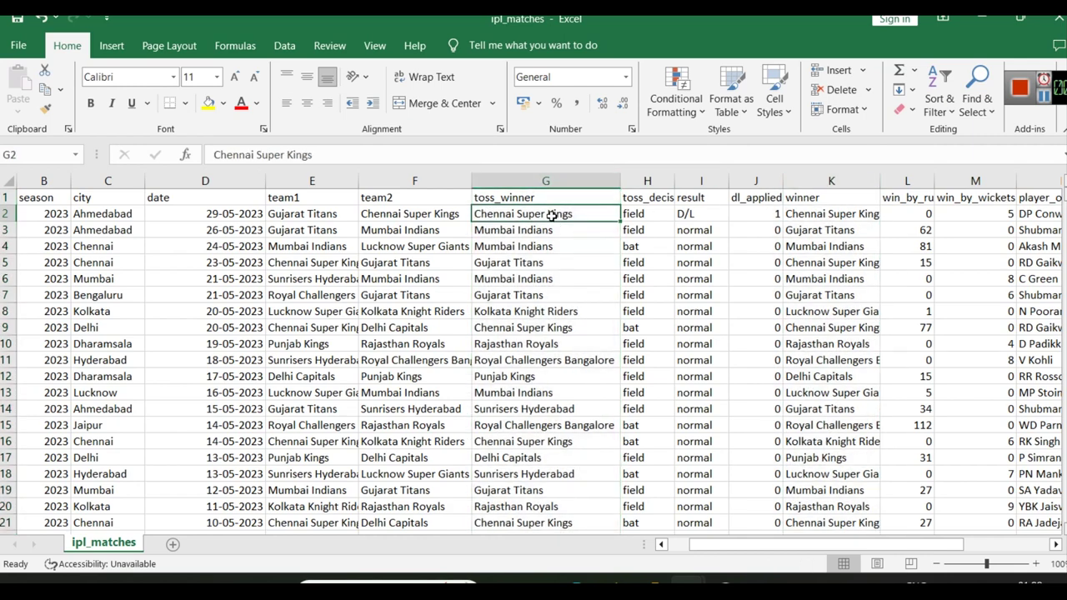
left_click(826, 214)
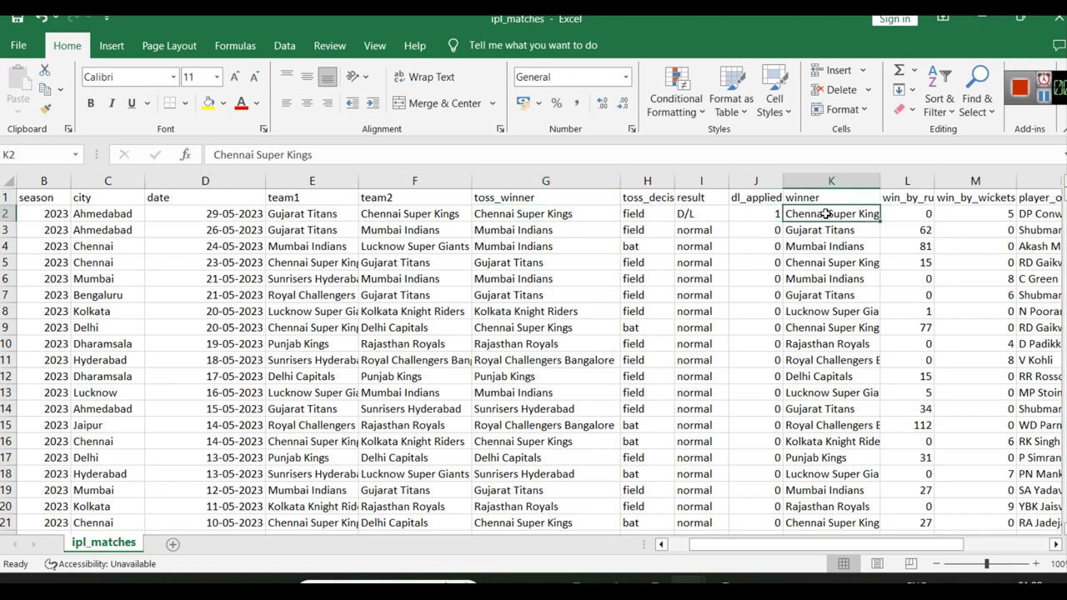
left_click(551, 233)
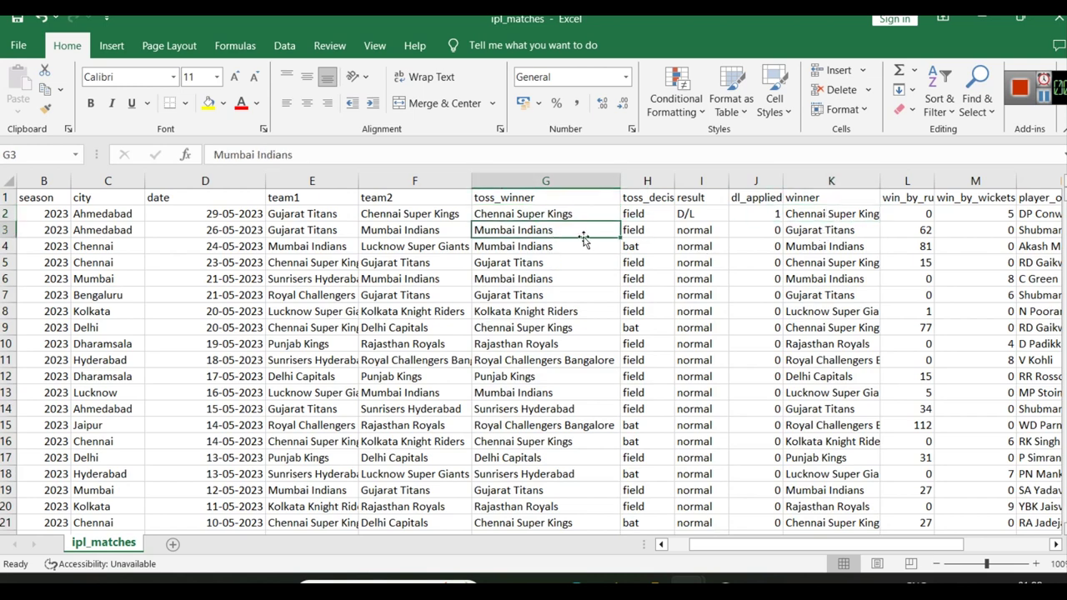
left_click(827, 234)
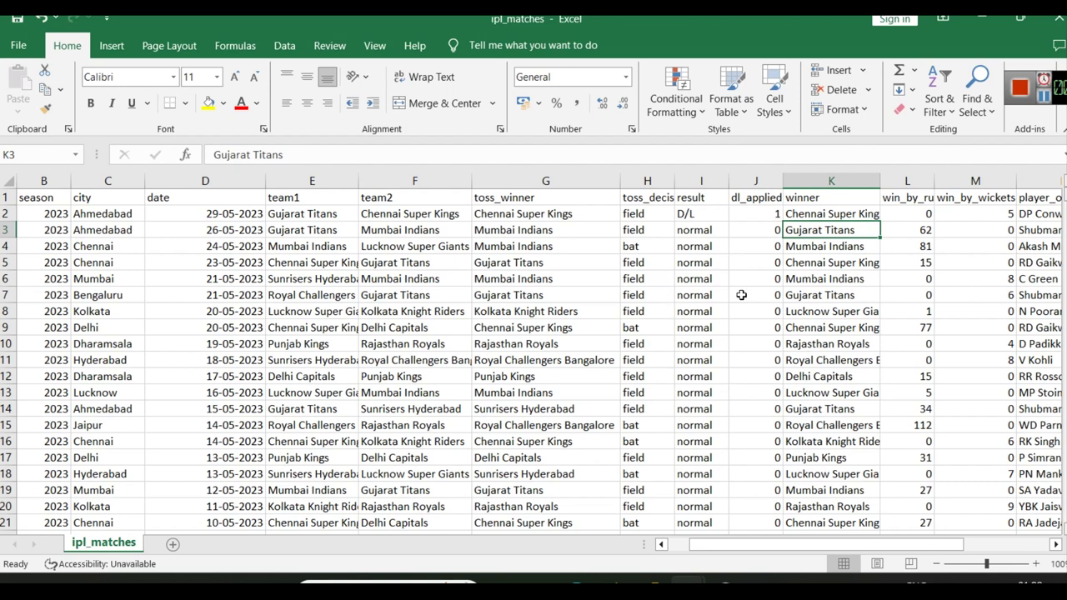
Select the whole toss_winner and winner columns, then return to the Power BI report
left_click(517, 180)
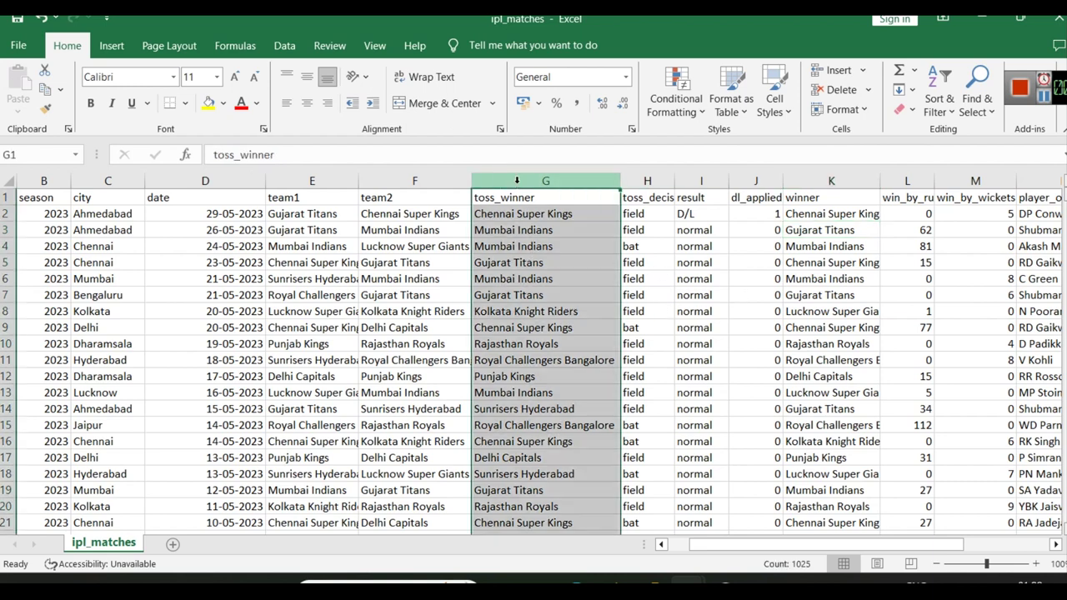
left_click(809, 180)
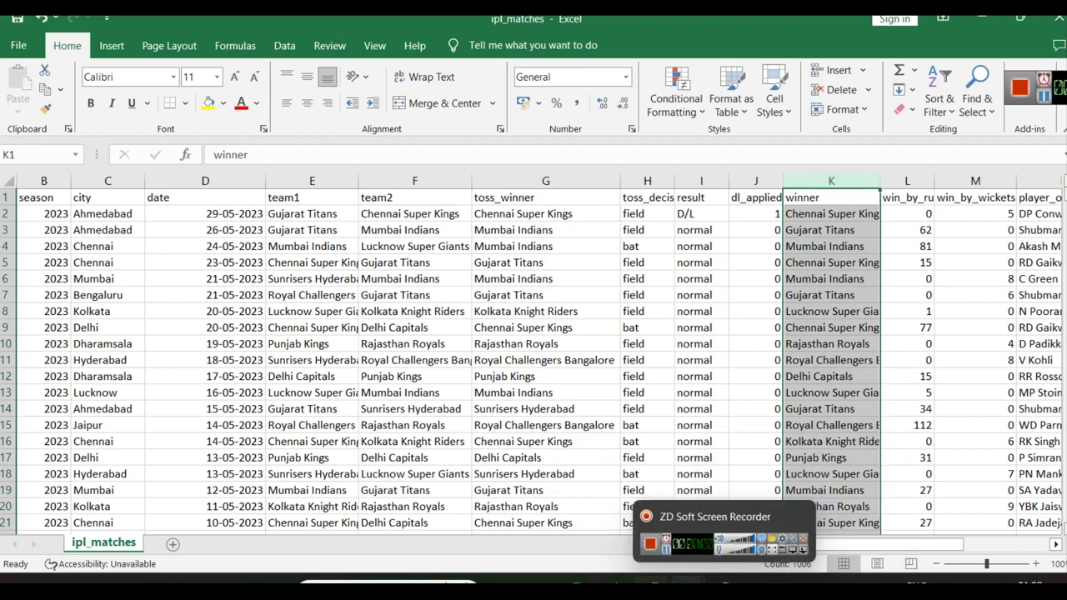
left_click(655, 588)
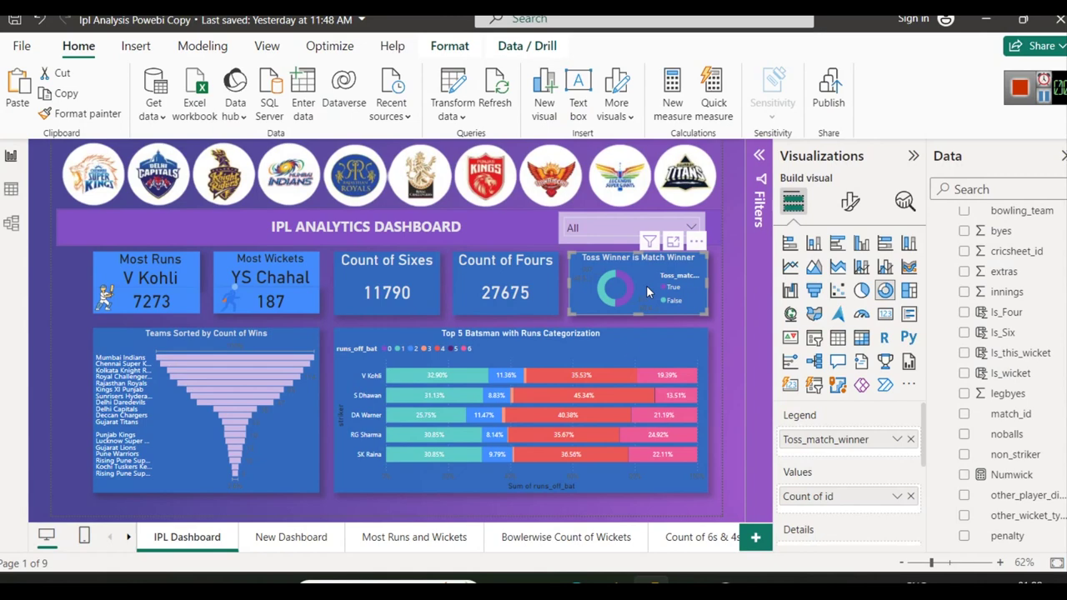
On New Dashboard, shift the Count of Sixes, Count of Fours and Top Wicket Taker cards left
left_click(291, 538)
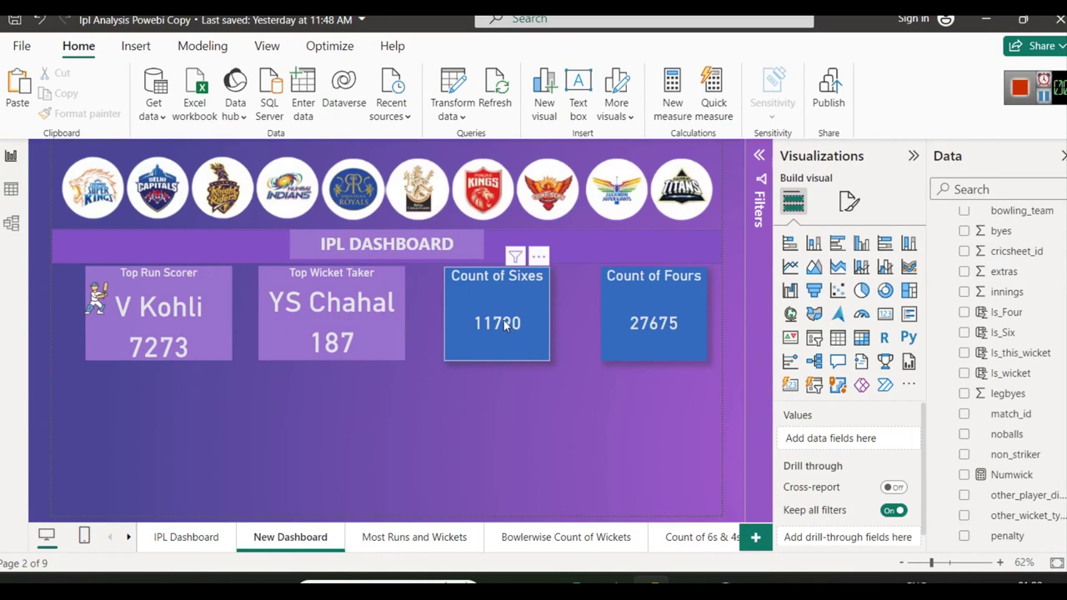
left_click_drag(504, 325, 483, 322)
left_click_drag(633, 335, 572, 331)
left_click_drag(350, 321, 326, 295)
left_click_drag(445, 302, 433, 303)
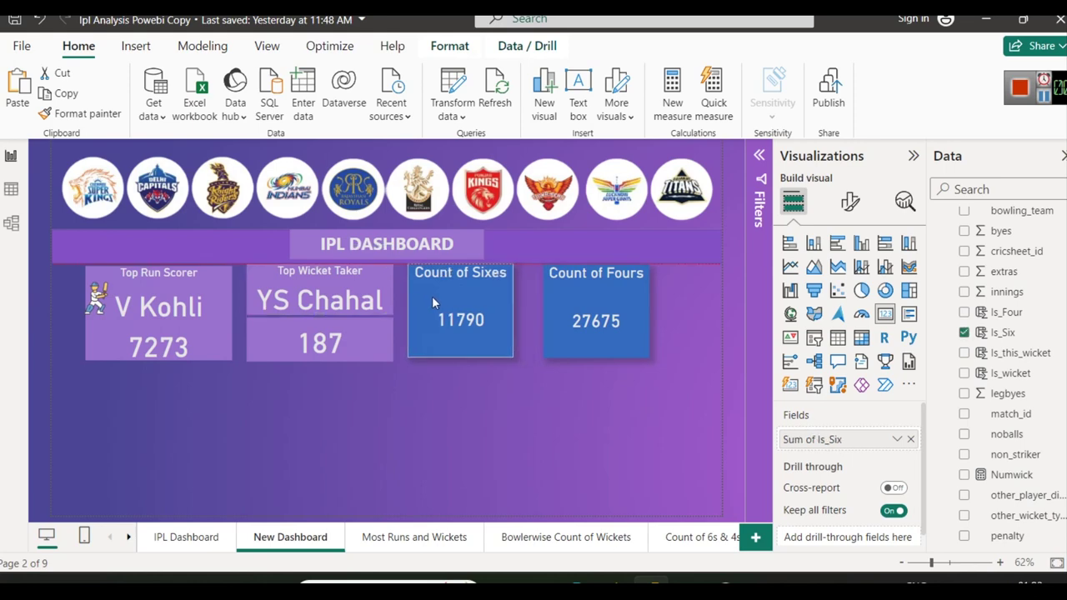
left_click_drag(564, 307, 546, 301)
left_click(587, 422)
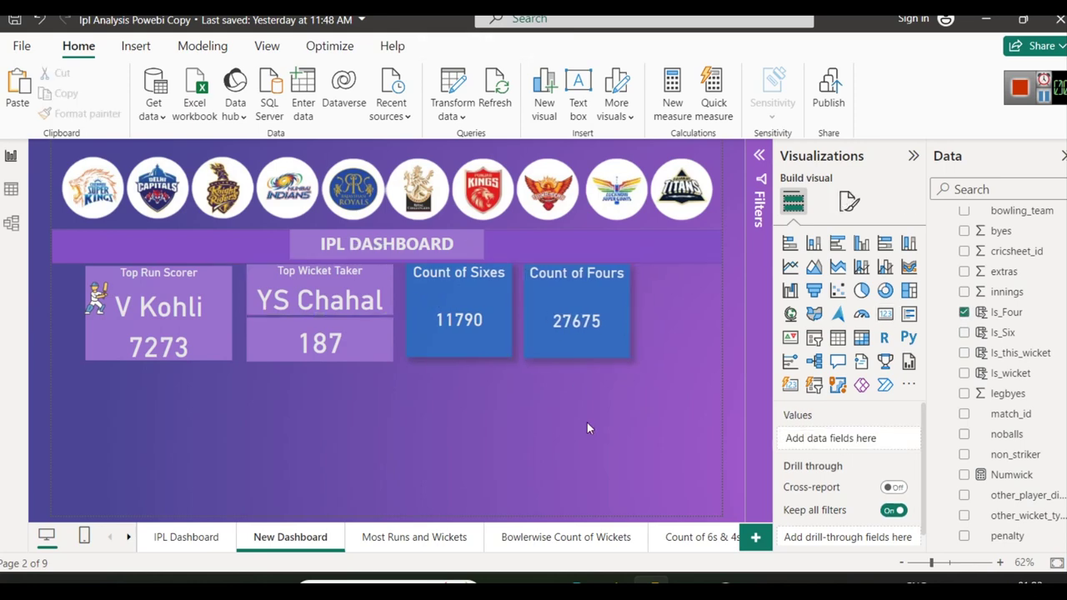
Shrink the Top Run Scorer card and nudge Top Wicket Taker left beside it
left_click(185, 280)
left_click_drag(231, 326, 202, 332)
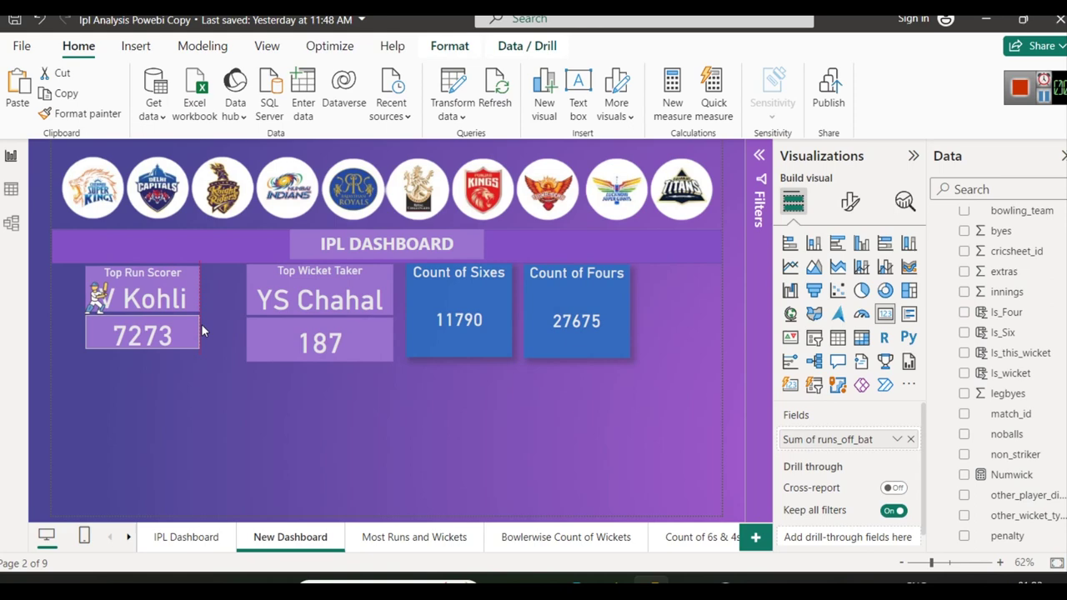
left_click(217, 312)
left_click_drag(259, 286, 241, 285)
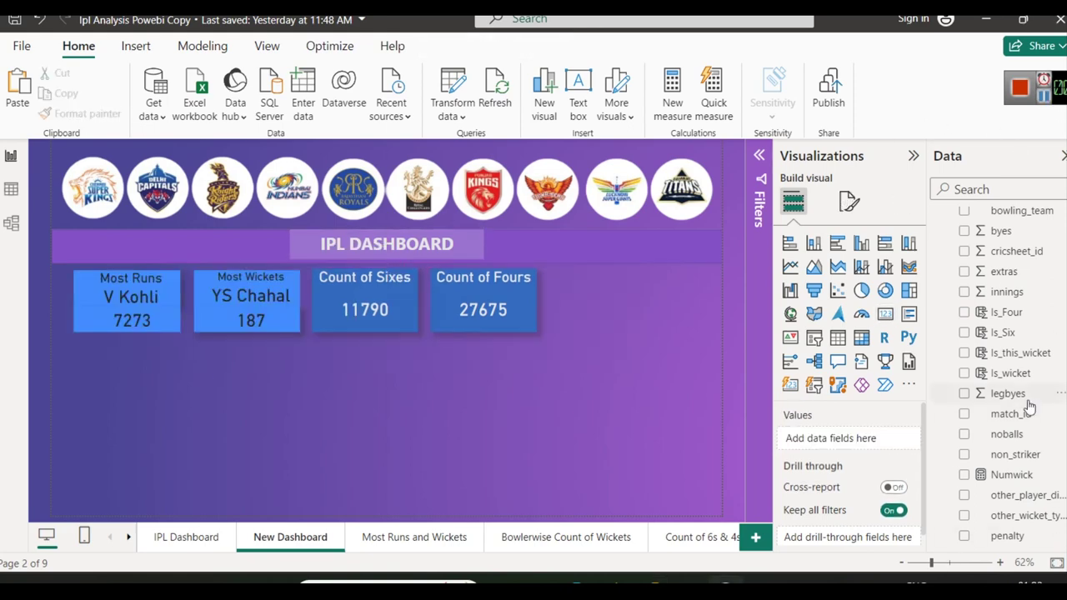
In the Data pane, collapse ipl_ball_by_ball and expand ipl_matches to show Toss_match_winner, toss_winner, team1 and team2
scroll(1031, 406, "down", 3)
scroll(1034, 408, "down", 2)
scroll(1034, 421, "up", 2)
scroll(999, 424, "down", 2)
scroll(998, 417, "up", 10)
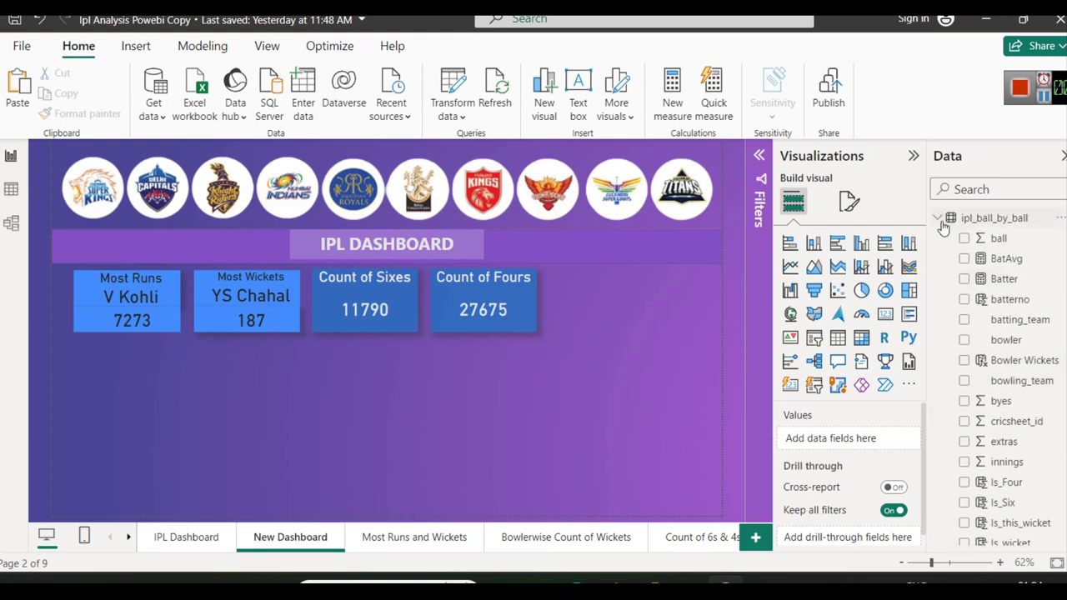
left_click(938, 220)
left_click(938, 238)
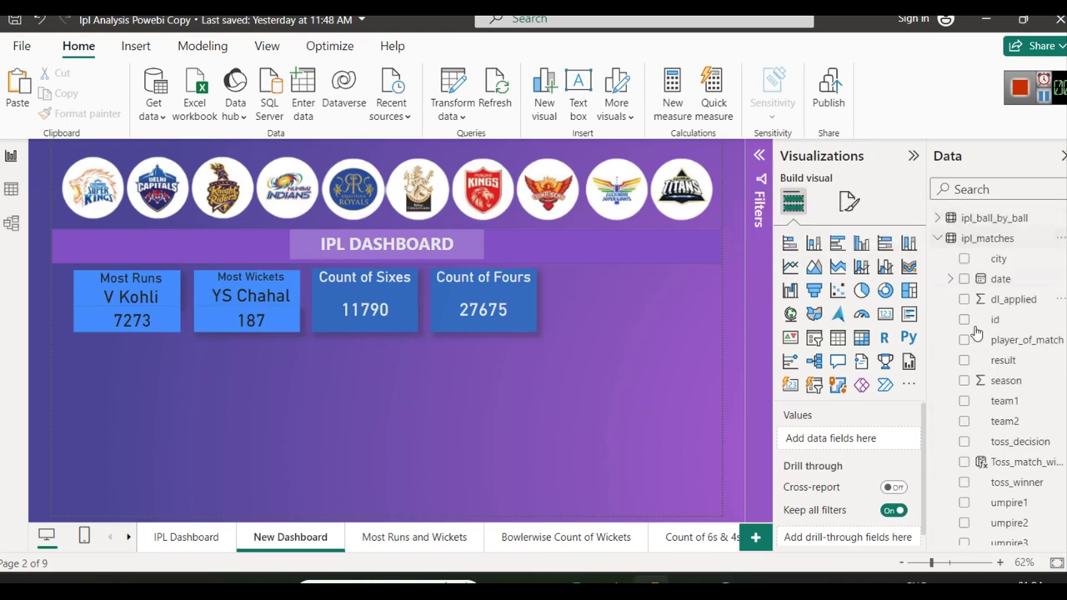
scroll(1009, 371, "down", 2)
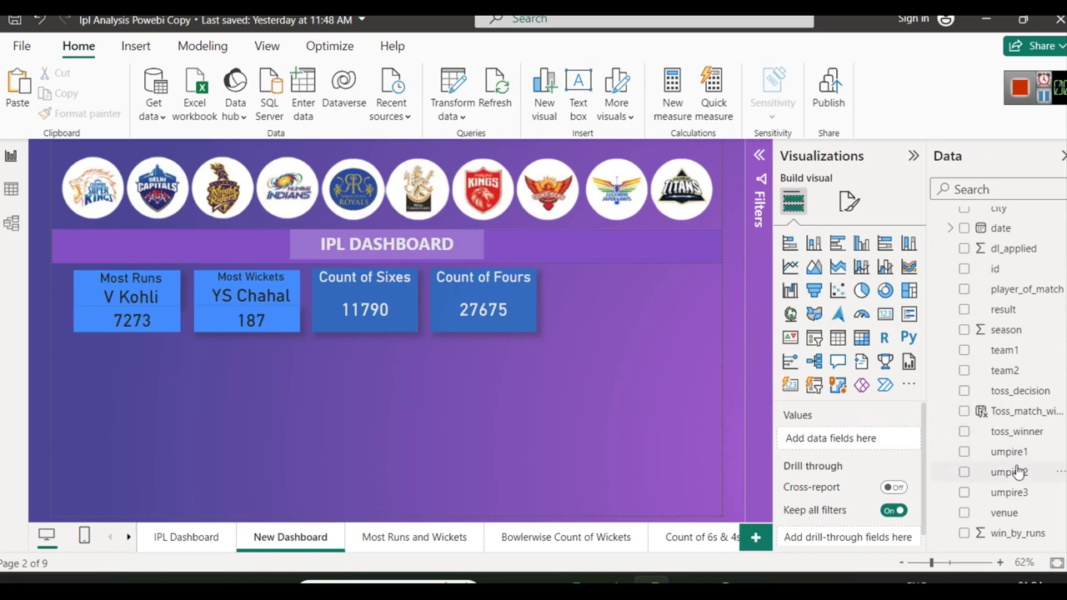
scroll(1000, 450, "up", 1)
scroll(998, 309, "up", 2)
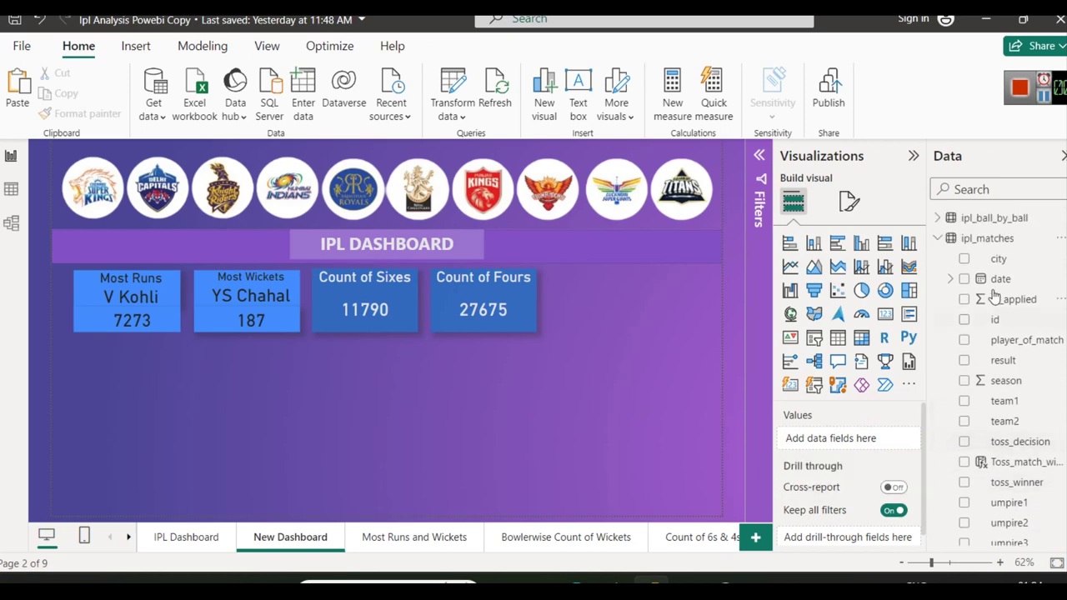
left_click(936, 218)
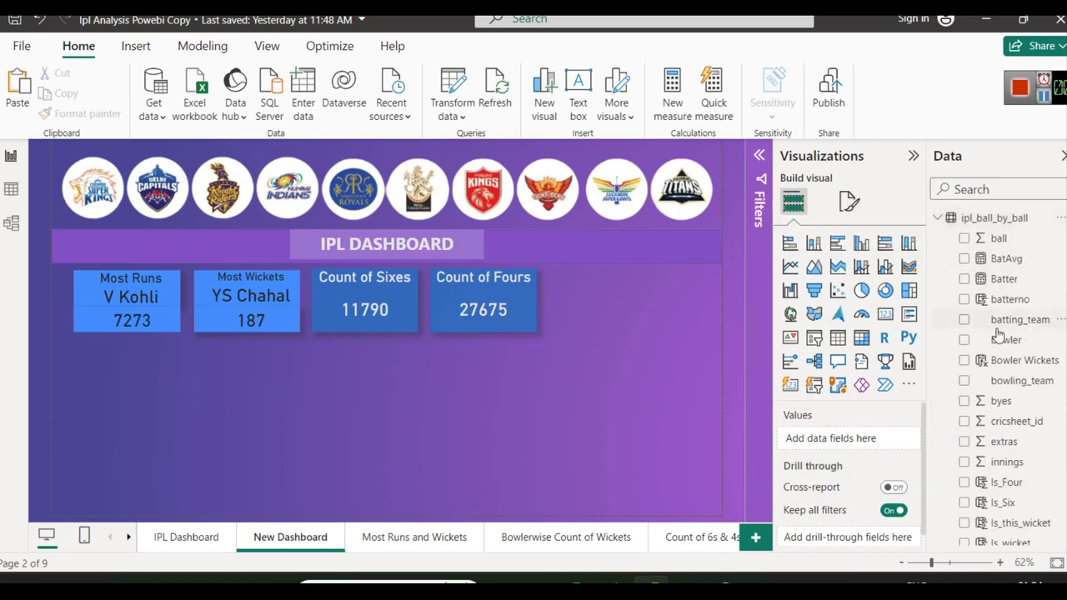
left_click(937, 217)
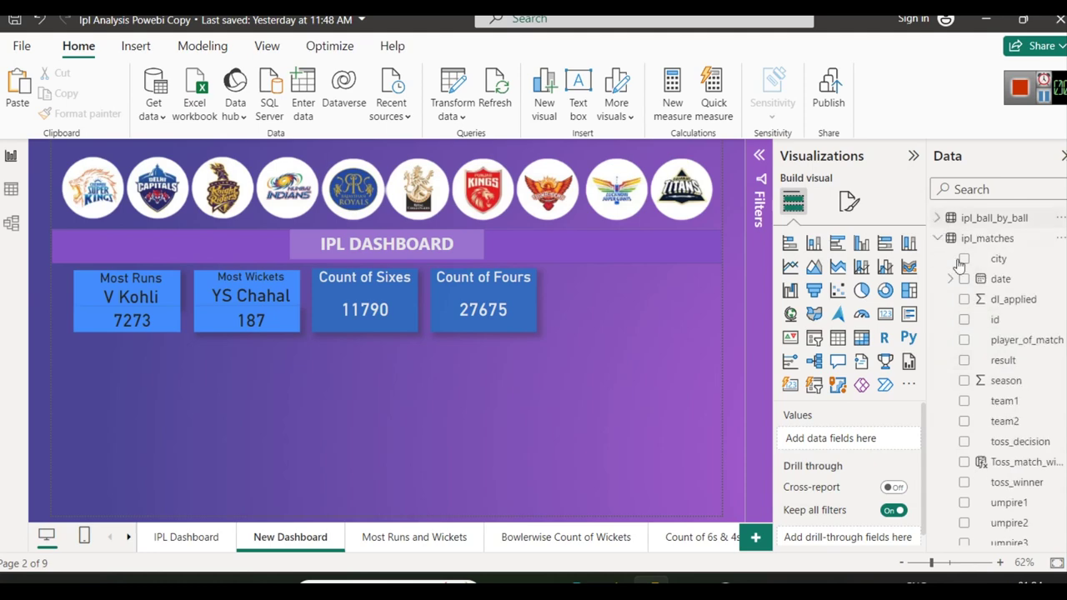
Show Toss_match_winner's DAX, check its toss_winner == winner comparison, and type an = after toss_winner
left_click(984, 463)
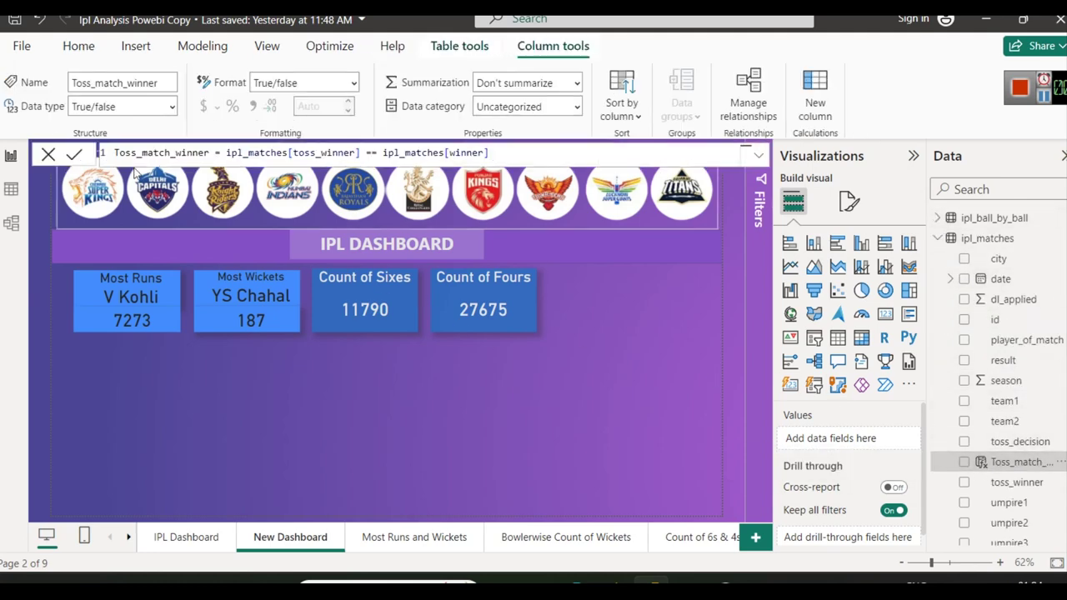
double_click(138, 156)
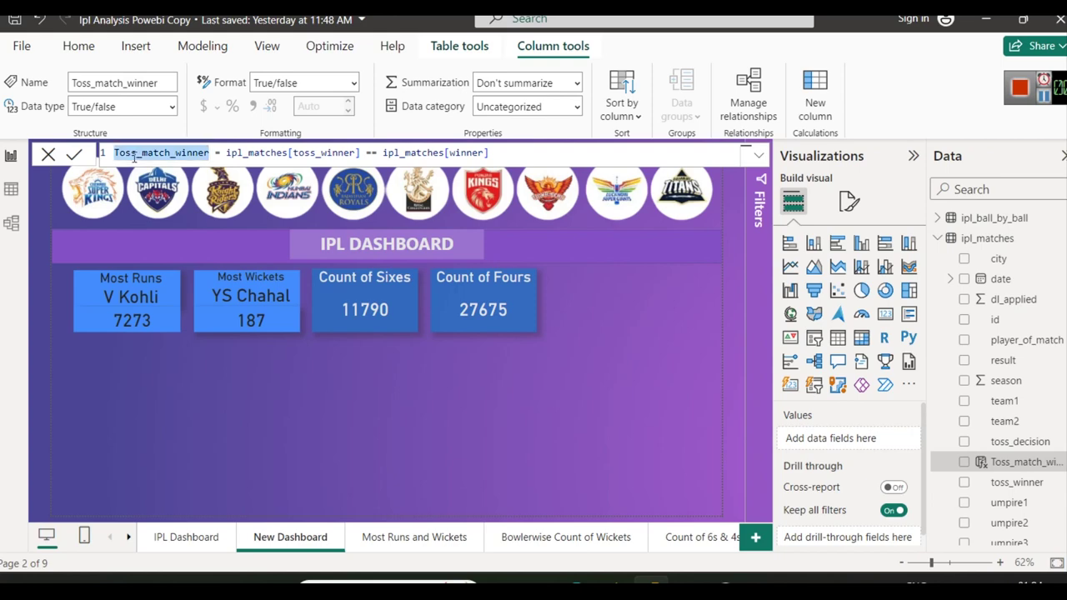
double_click(245, 154)
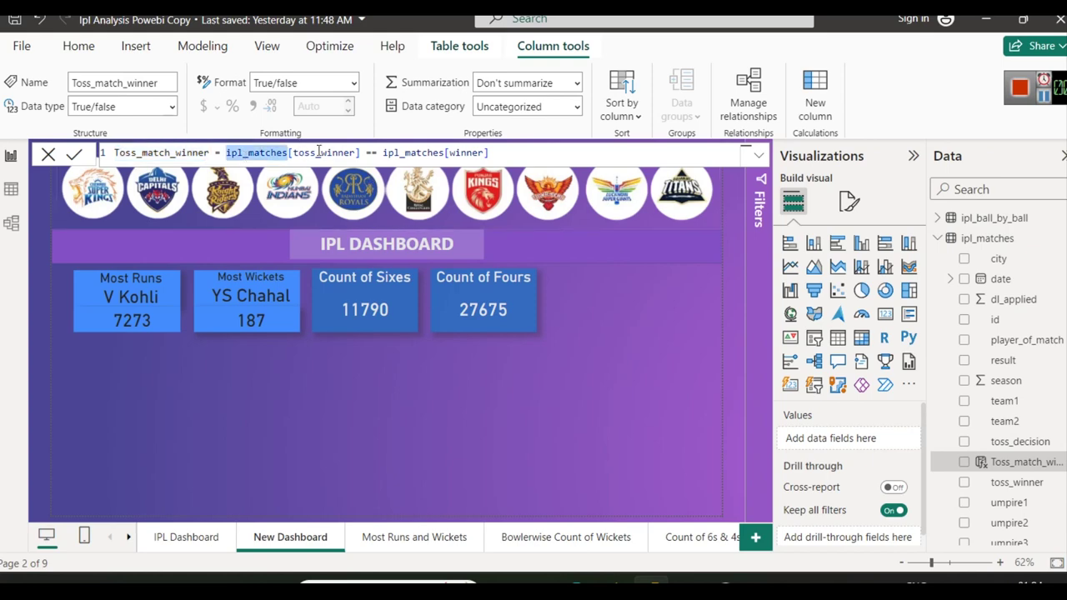
double_click(350, 154)
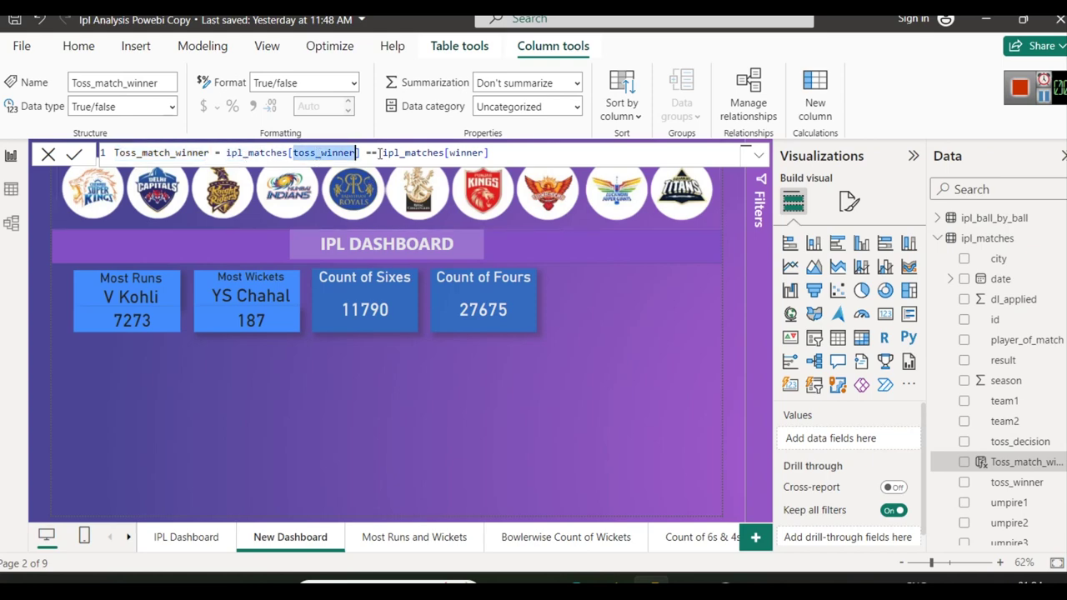
double_click(367, 153)
double_click(433, 153)
double_click(467, 154)
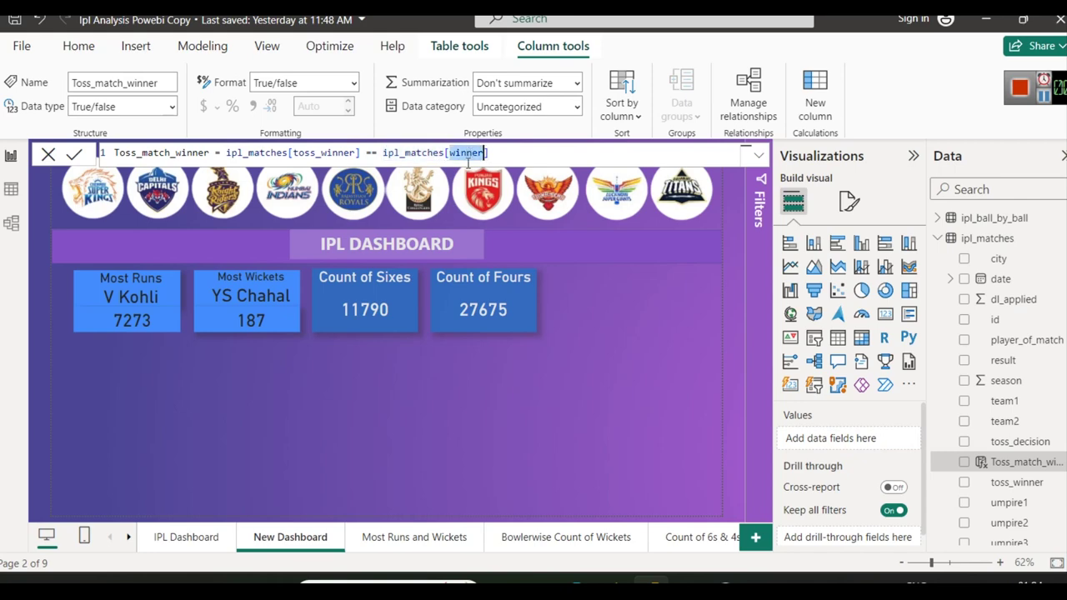
double_click(322, 154)
double_click(465, 153)
left_click(371, 154)
type("=")
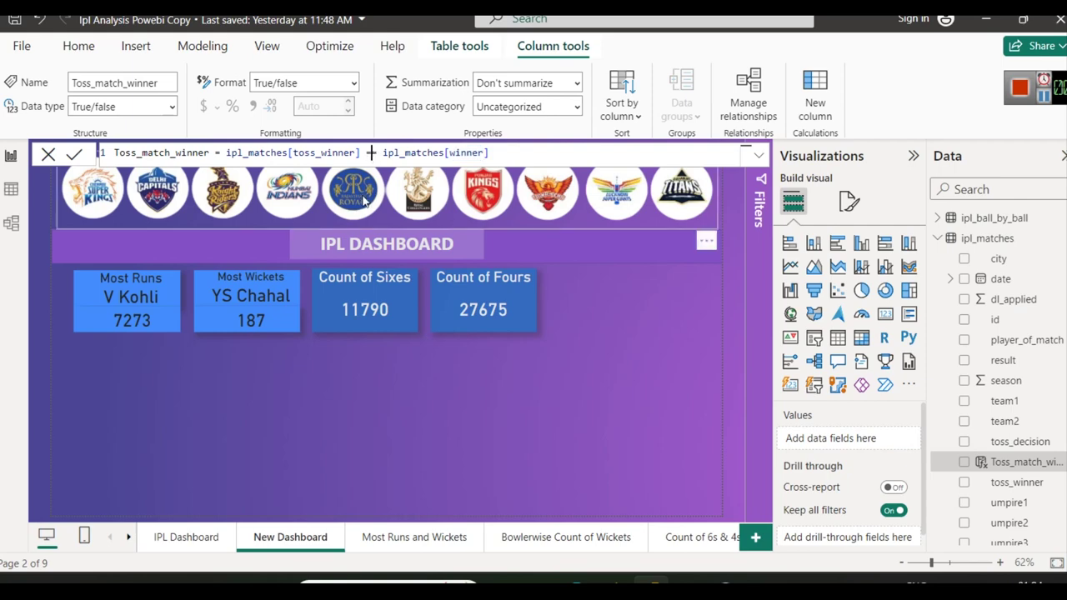
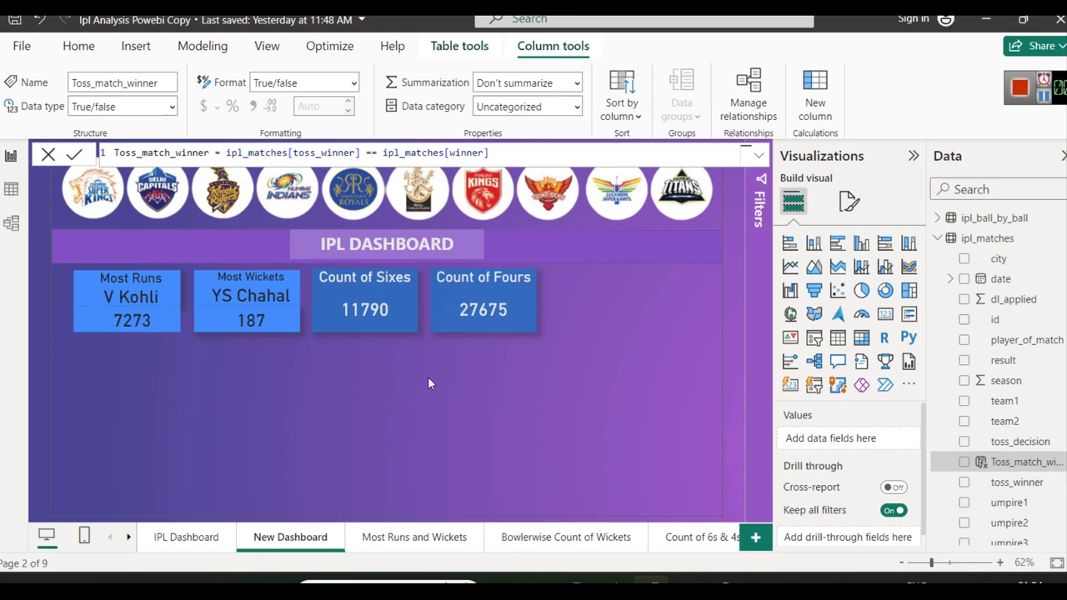
On a temporary new page, build an enlarged table of match ids with their Toss_match_winner values
left_click(750, 541)
left_click(539, 427)
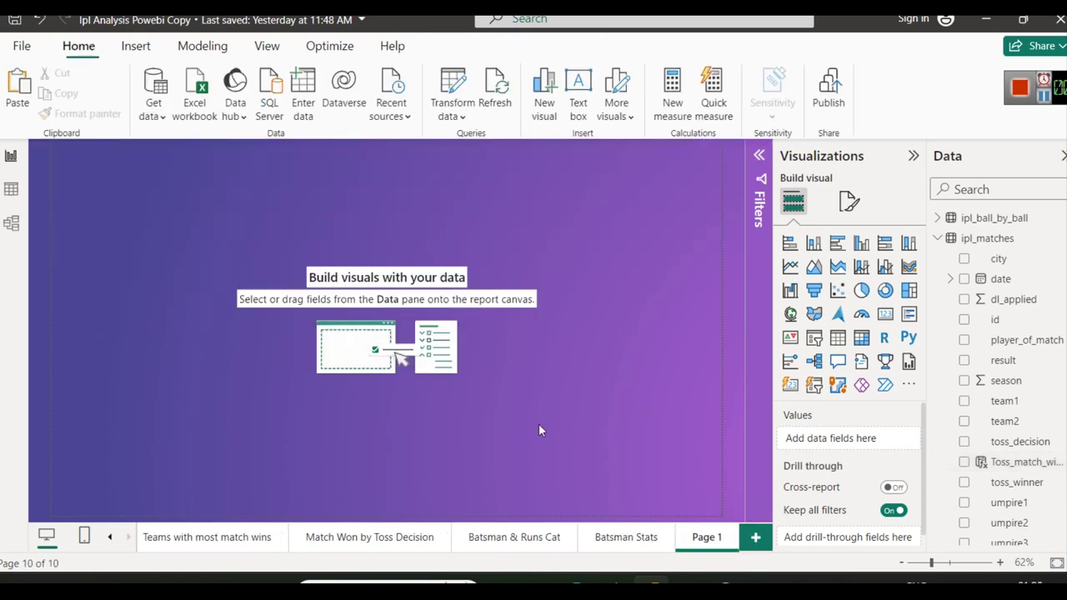
left_click(997, 321)
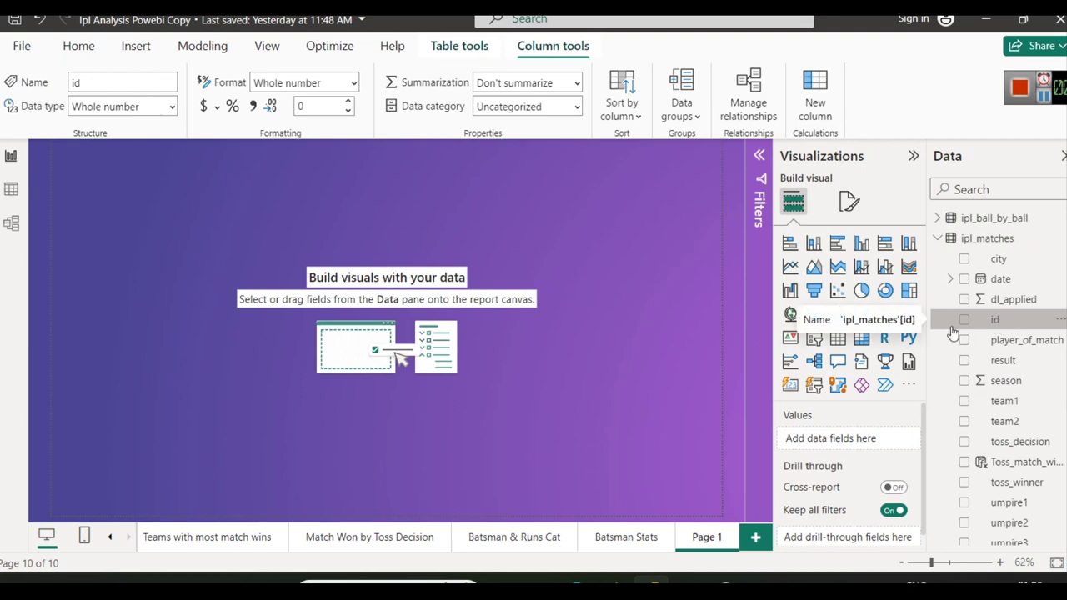
left_click(965, 321)
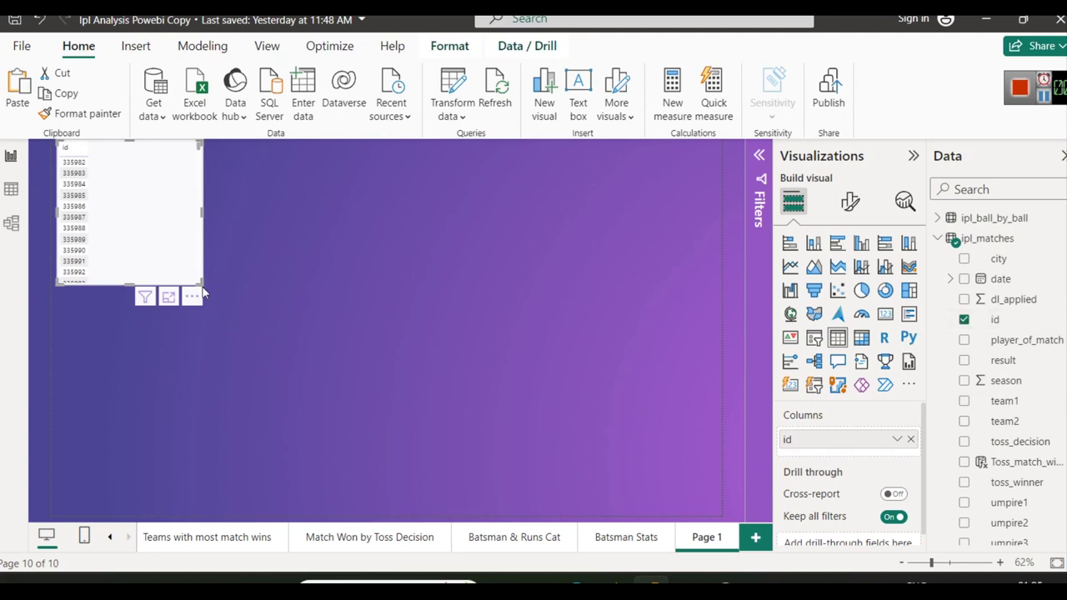
left_click_drag(201, 286, 344, 391)
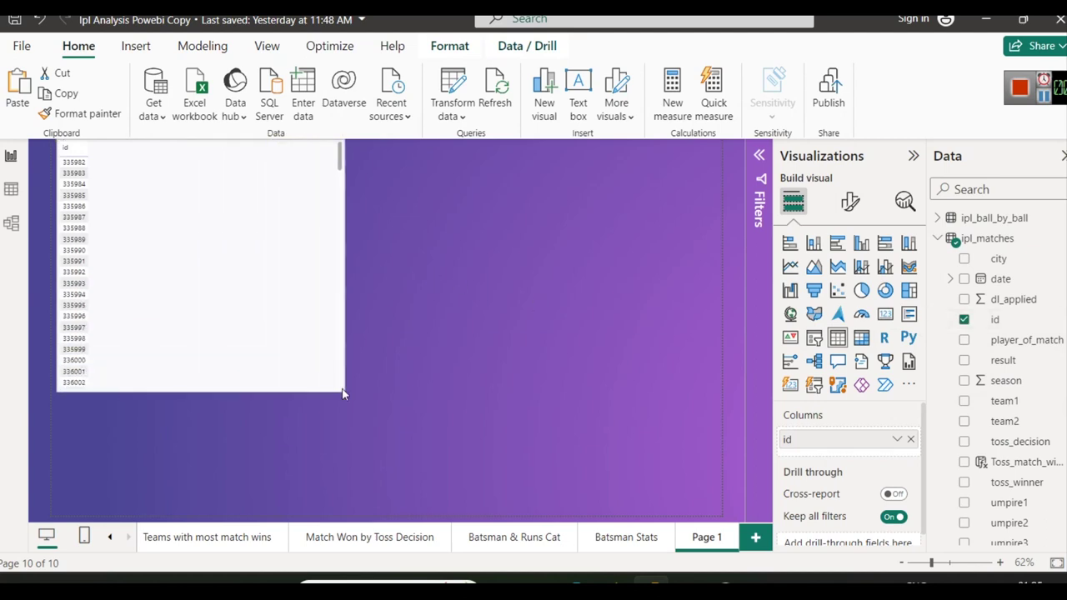
left_click(965, 461)
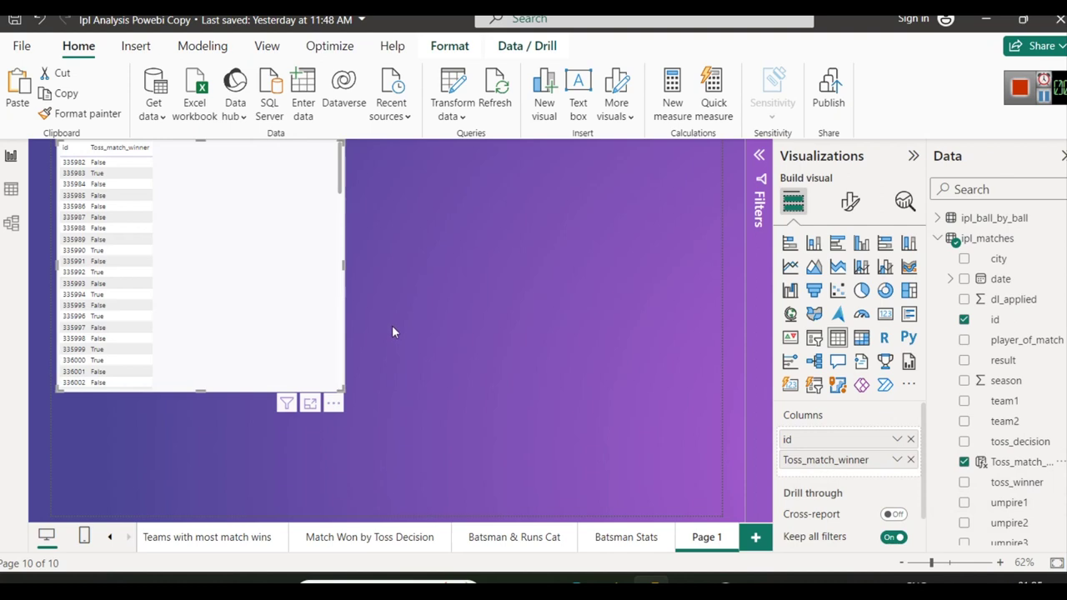
left_click(309, 404)
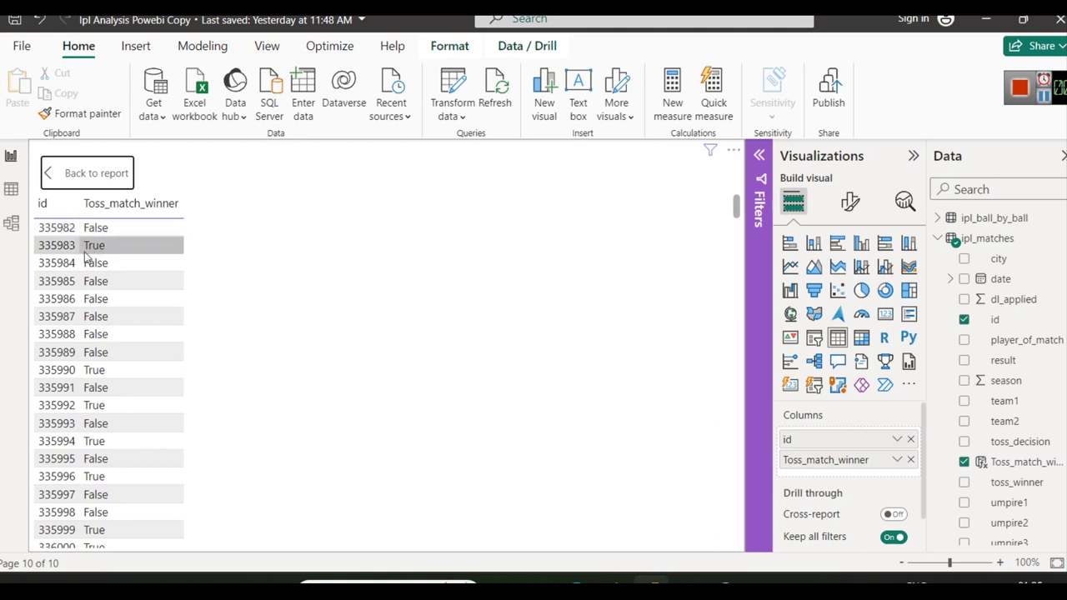
scroll(111, 304, "down", 6)
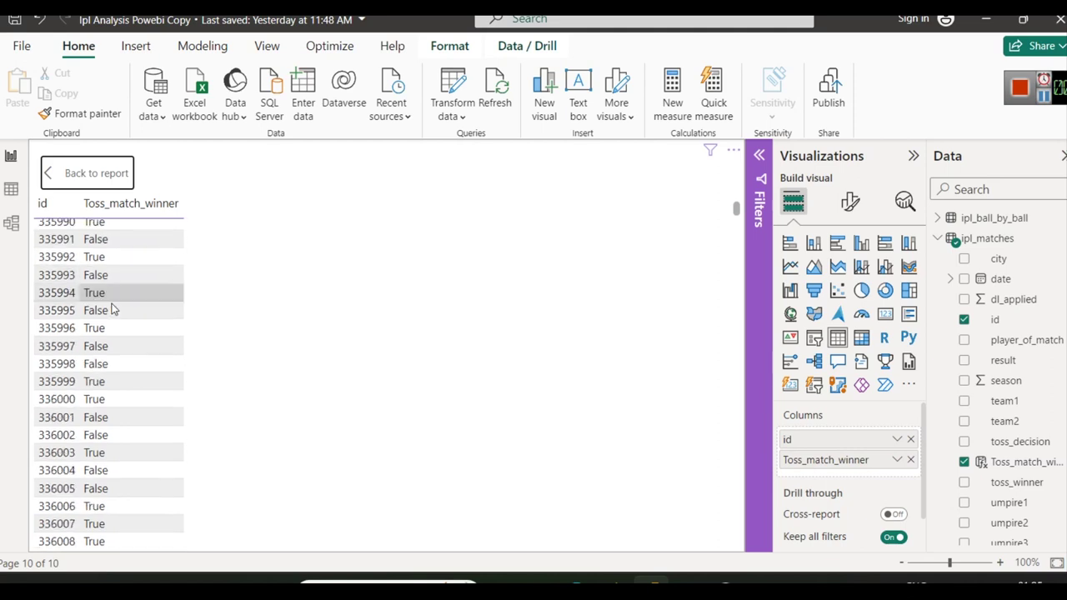
scroll(112, 304, "up", 6)
left_click(51, 173)
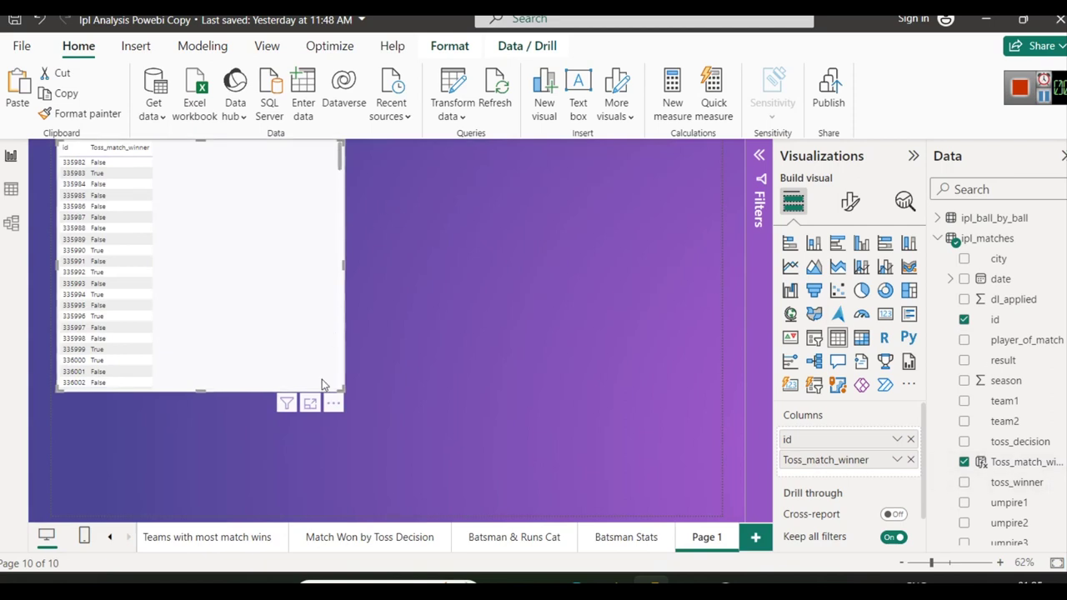
Delete the temporary Page 1 and return to the New Dashboard page
left_click(733, 534)
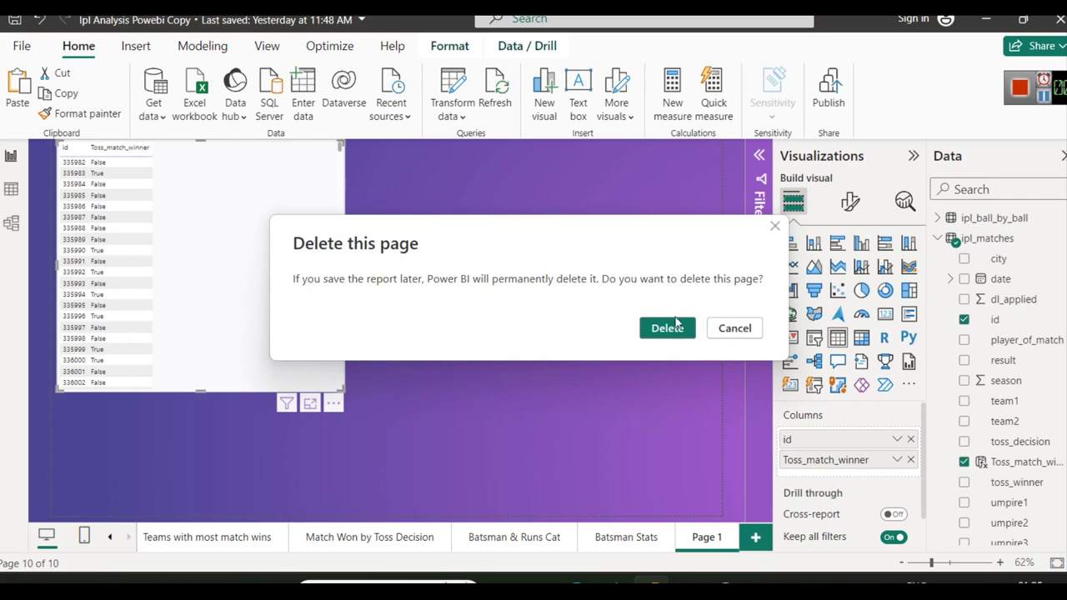
left_click(670, 329)
left_click(109, 537)
left_click(110, 537)
left_click(273, 543)
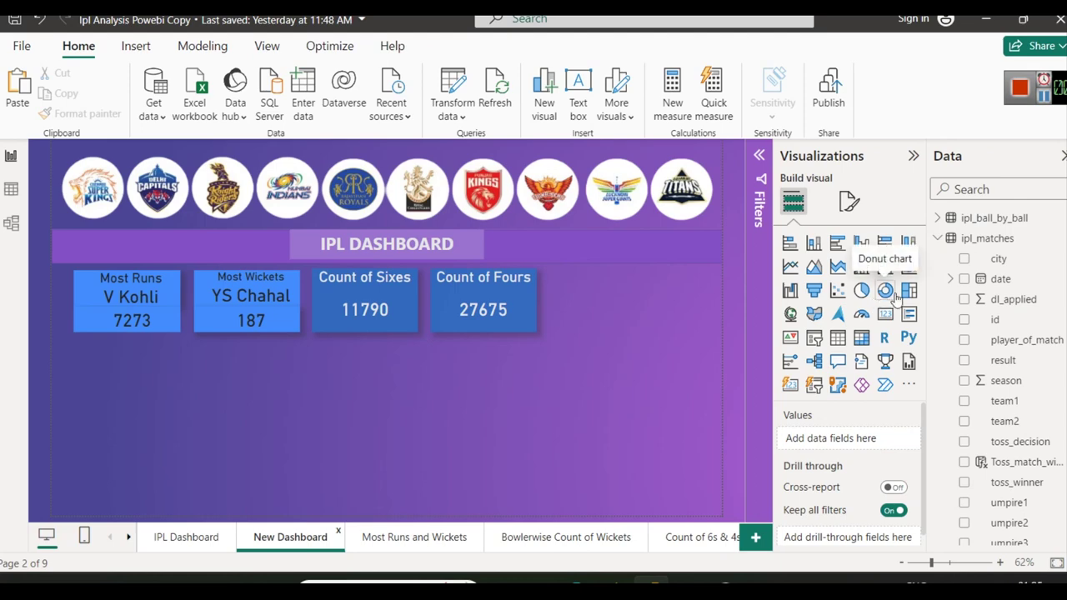
Add a pie chart with Toss_match_winner as legend and Count of id as values
left_click(863, 292)
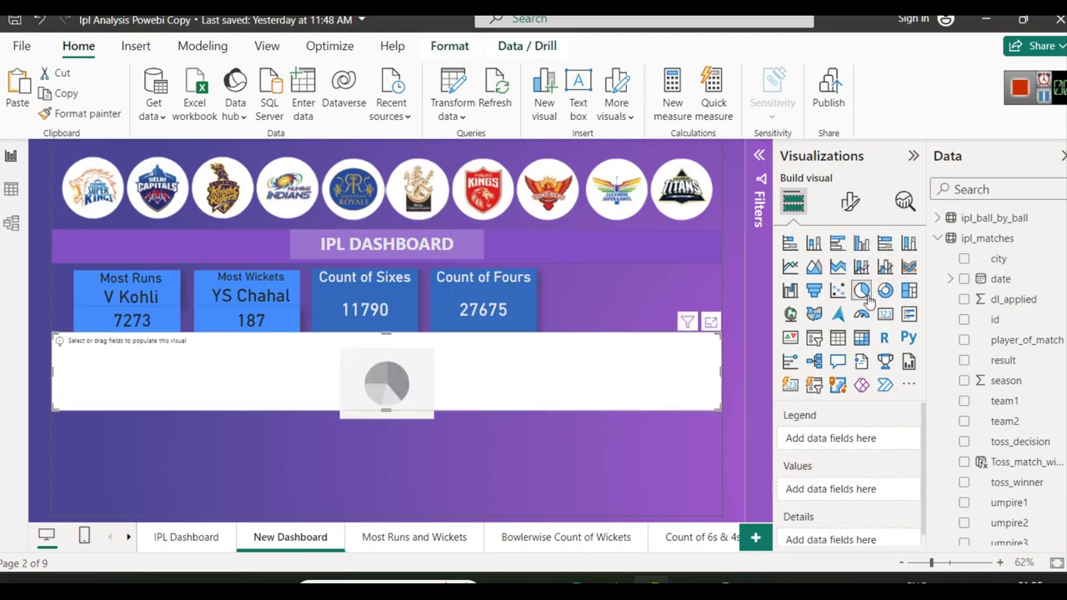
left_click_drag(371, 375, 379, 394)
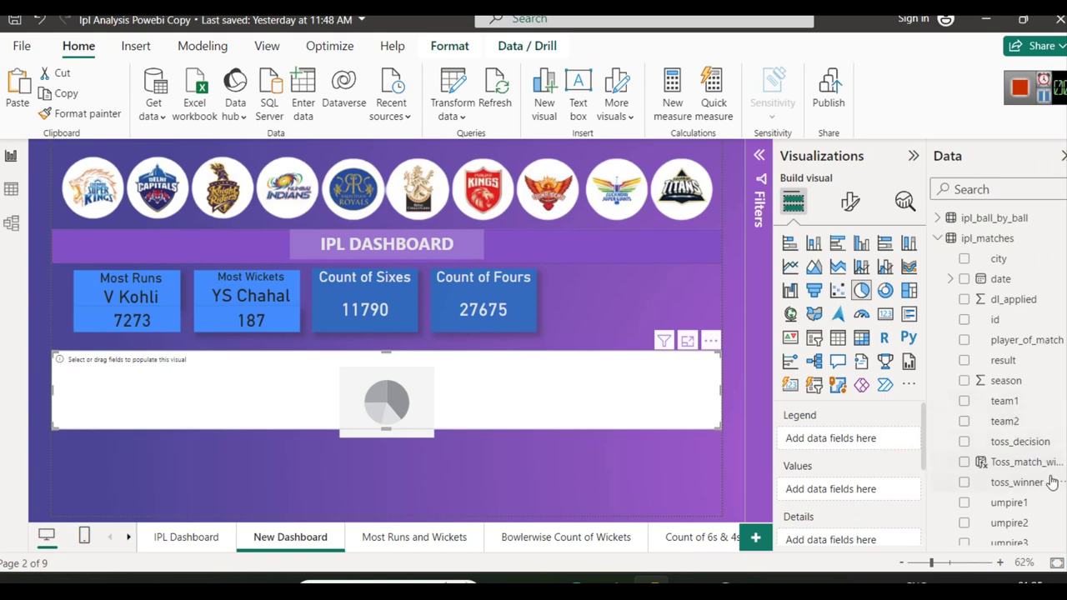
left_click_drag(1032, 466, 846, 439)
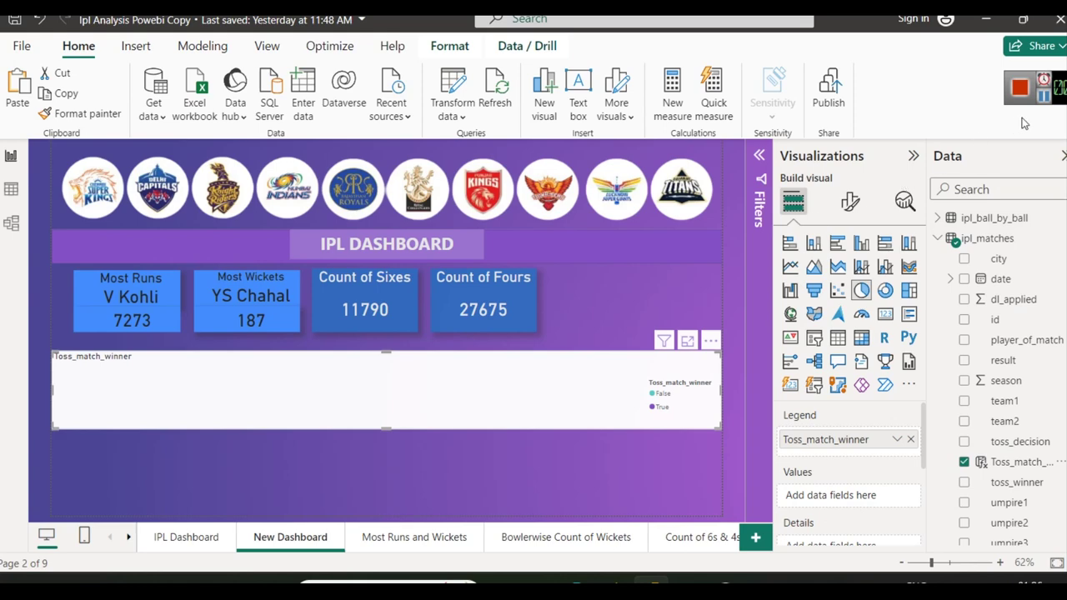
key("Escape")
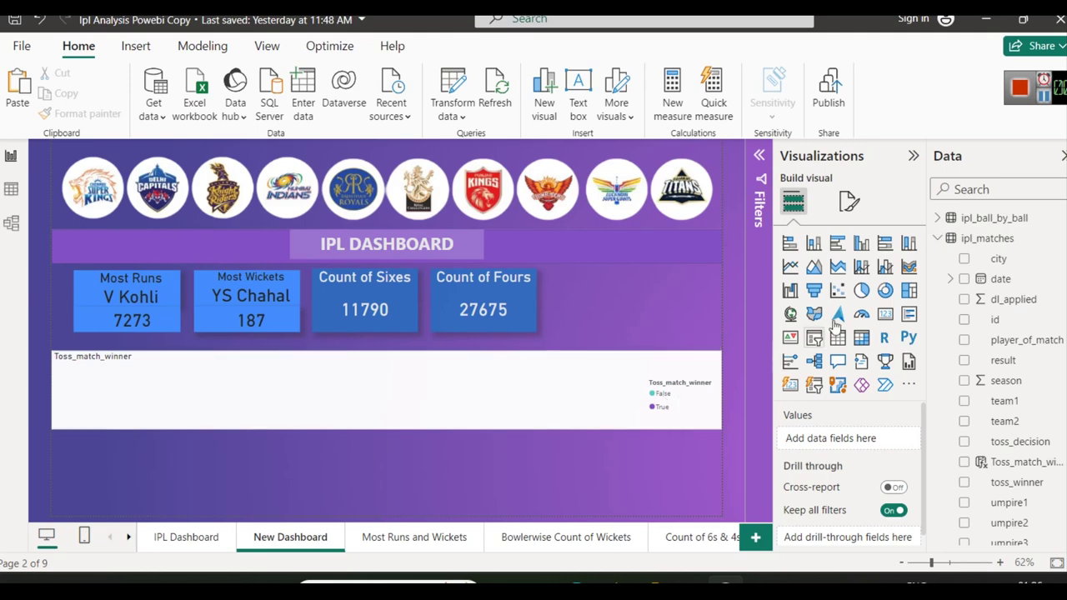
left_click(617, 406)
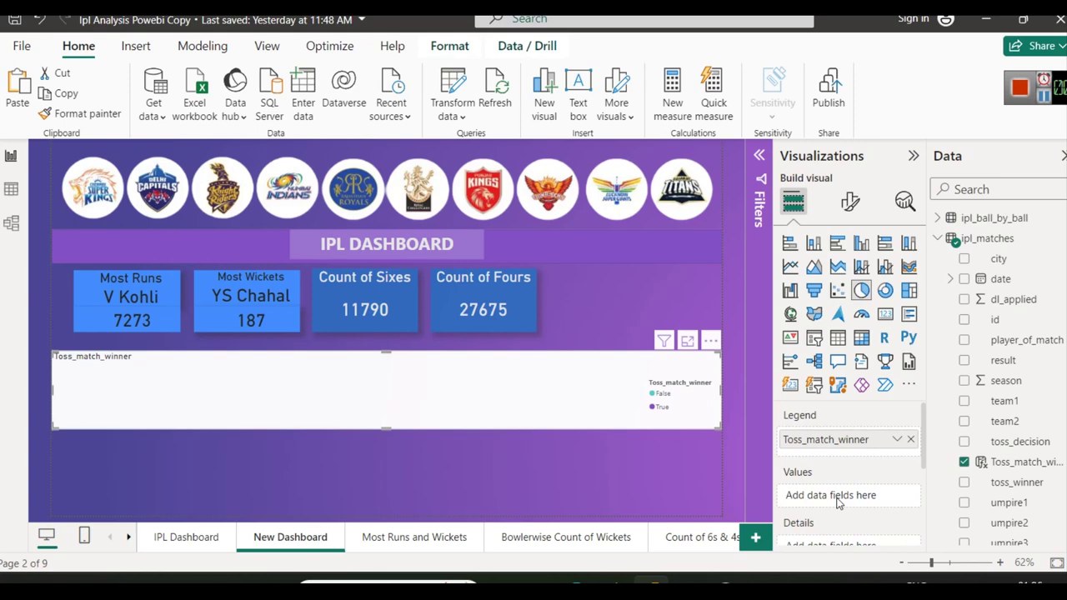
left_click_drag(997, 320, 833, 490)
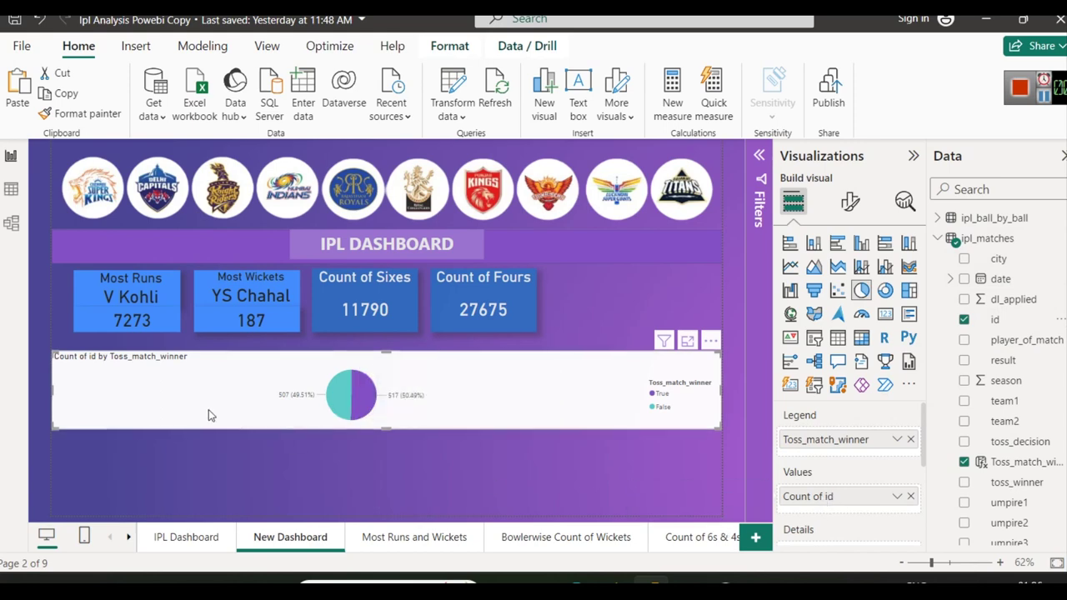
Resize and reposition the pie chart beside the Count of Fours card
left_click_drag(53, 391, 549, 392)
left_click_drag(610, 380, 610, 299)
left_click_drag(634, 344, 637, 331)
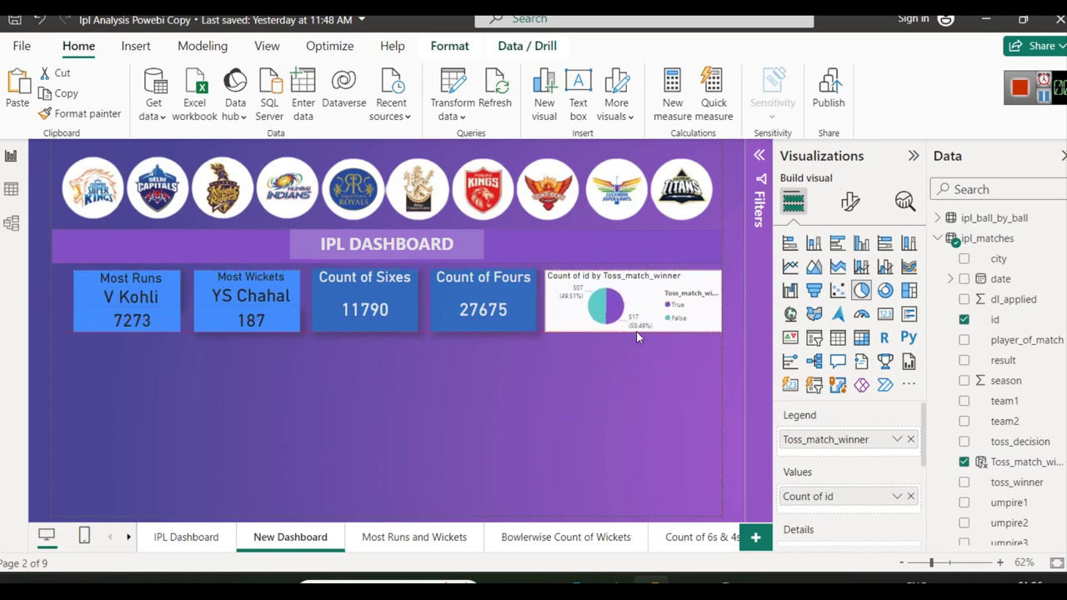
left_click(623, 420)
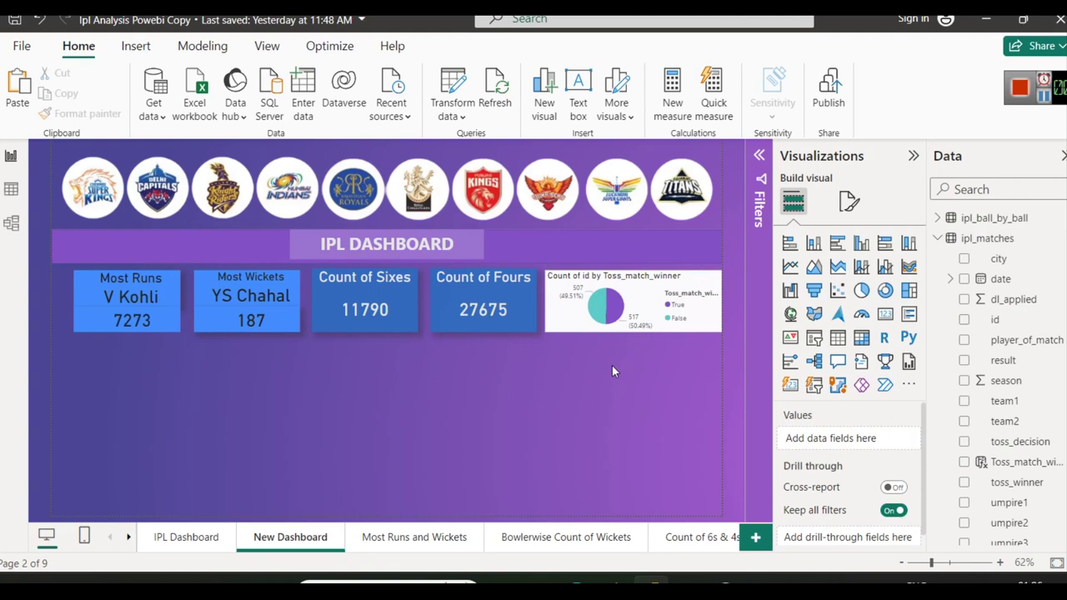
Give the pie chart a blue background, replacing the first-chosen purple
left_click(560, 310)
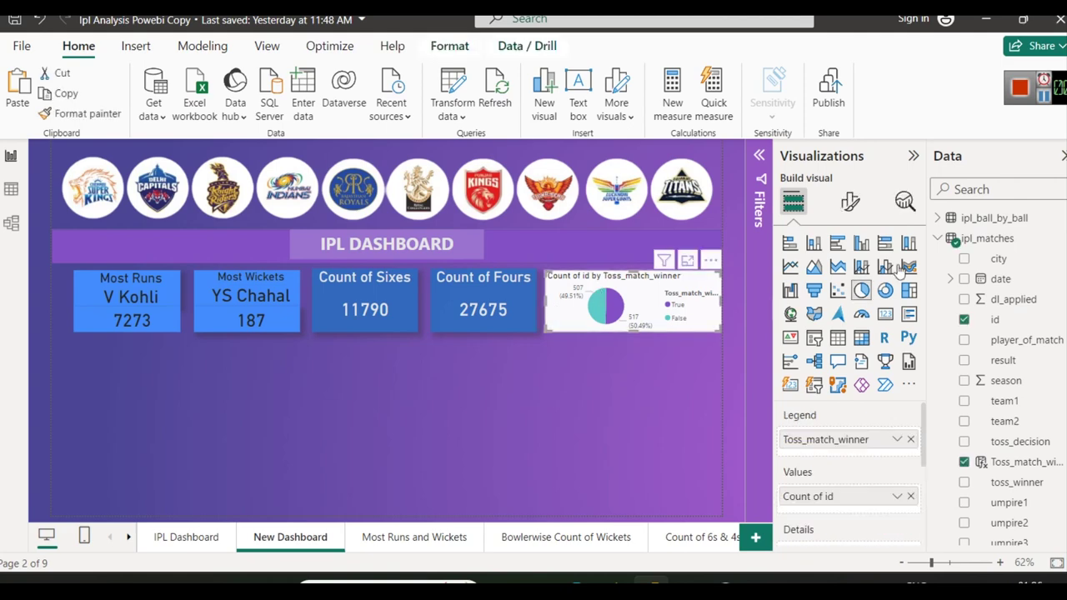
left_click(859, 208)
left_click(849, 278)
left_click(810, 392)
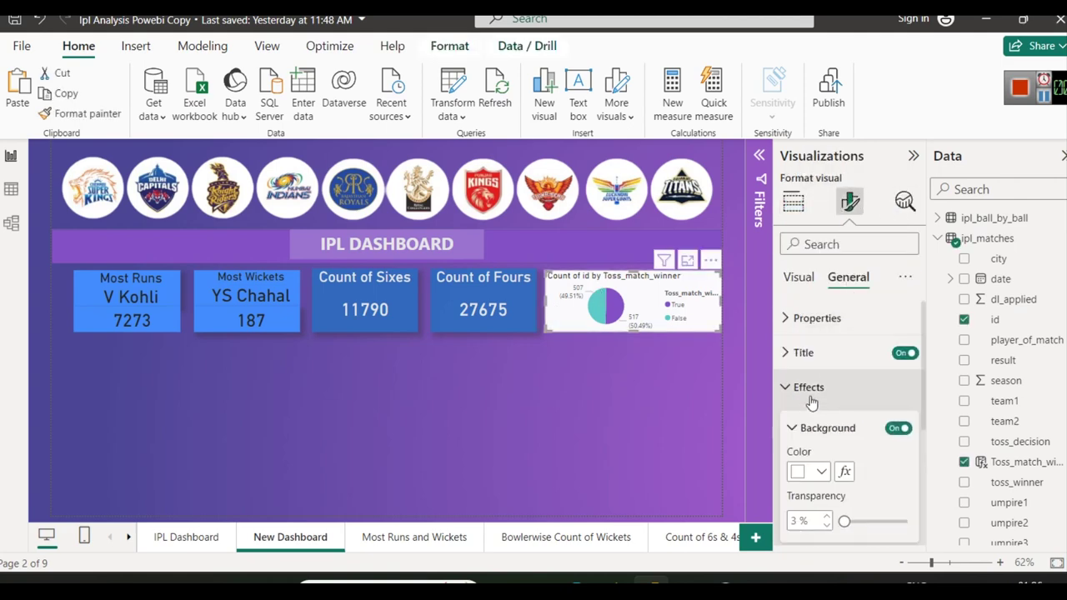
left_click(821, 472)
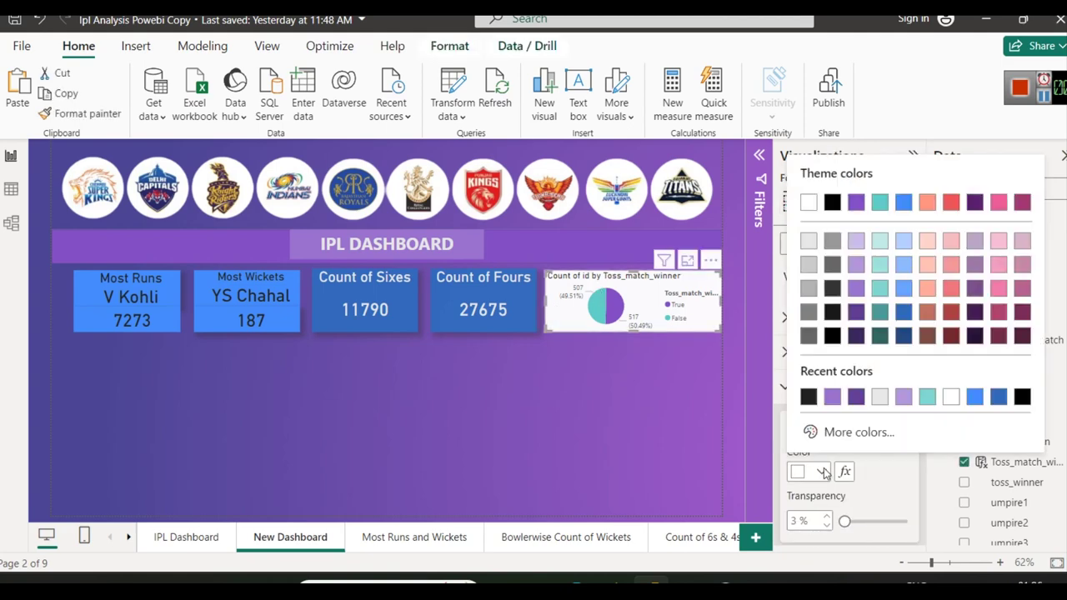
left_click(856, 288)
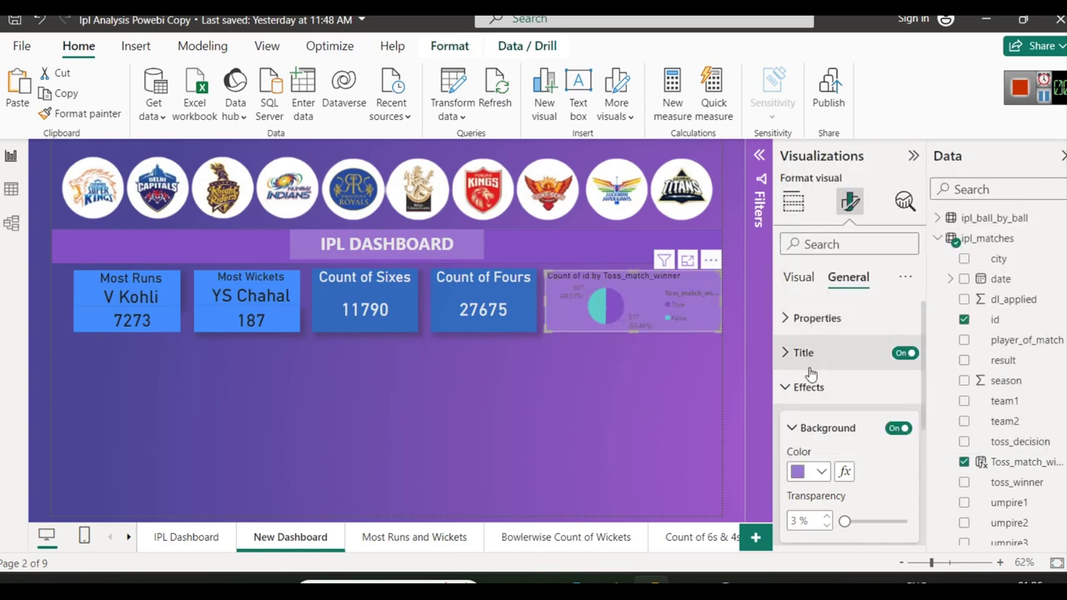
left_click(821, 471)
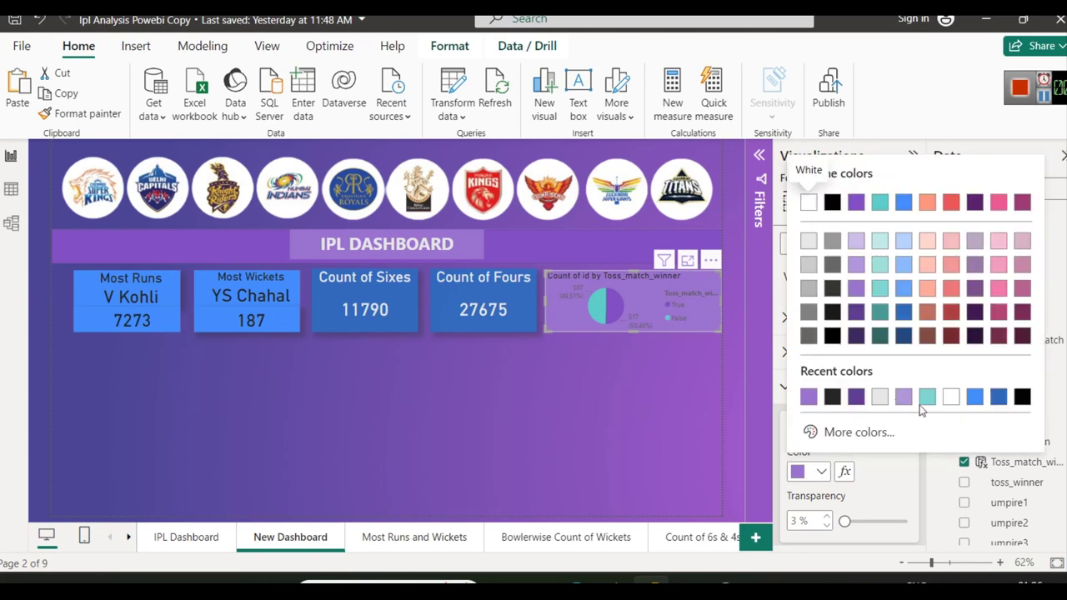
left_click(981, 404)
left_click(617, 385)
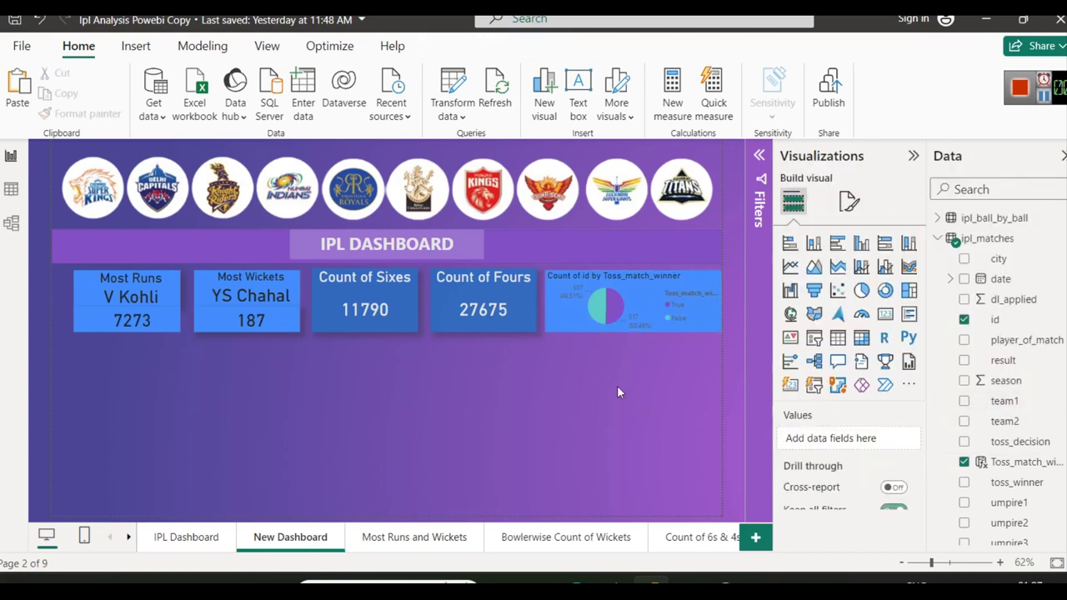
Make the pie chart's legend text light grey
left_click(664, 293)
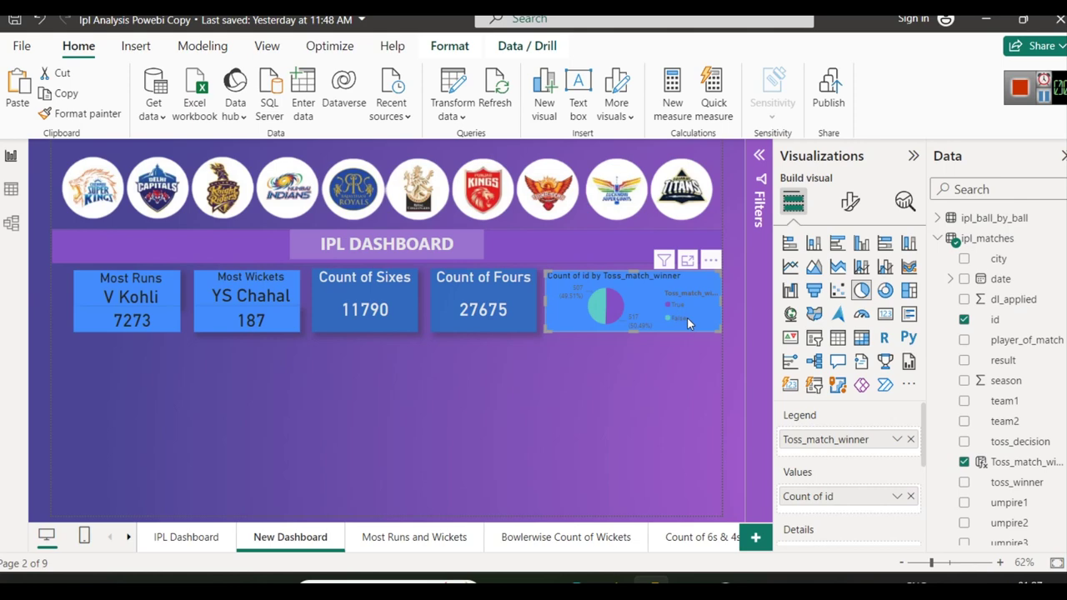
left_click(851, 201)
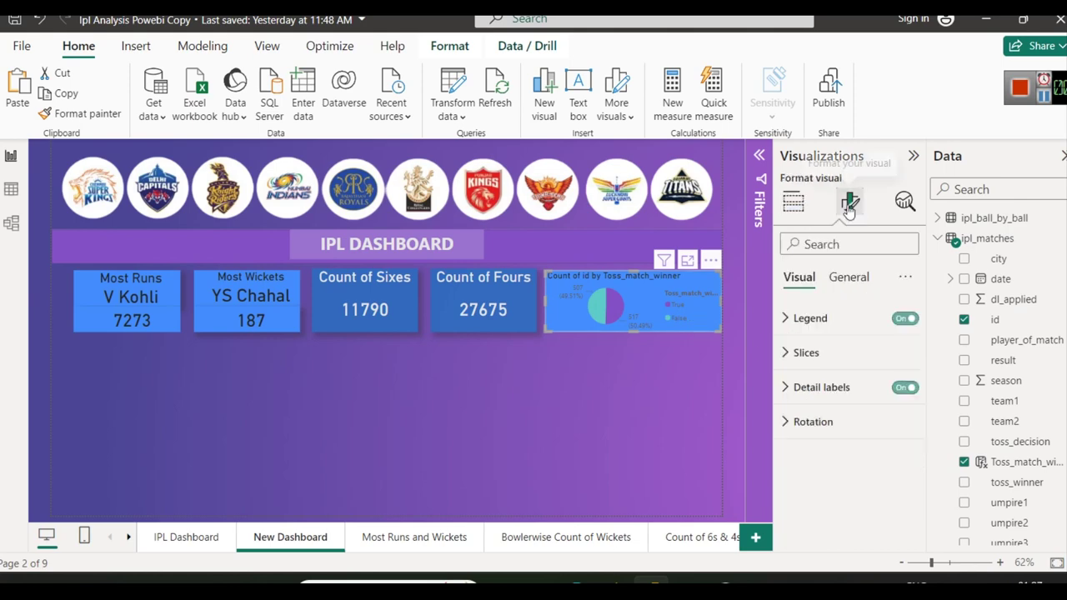
left_click(824, 322)
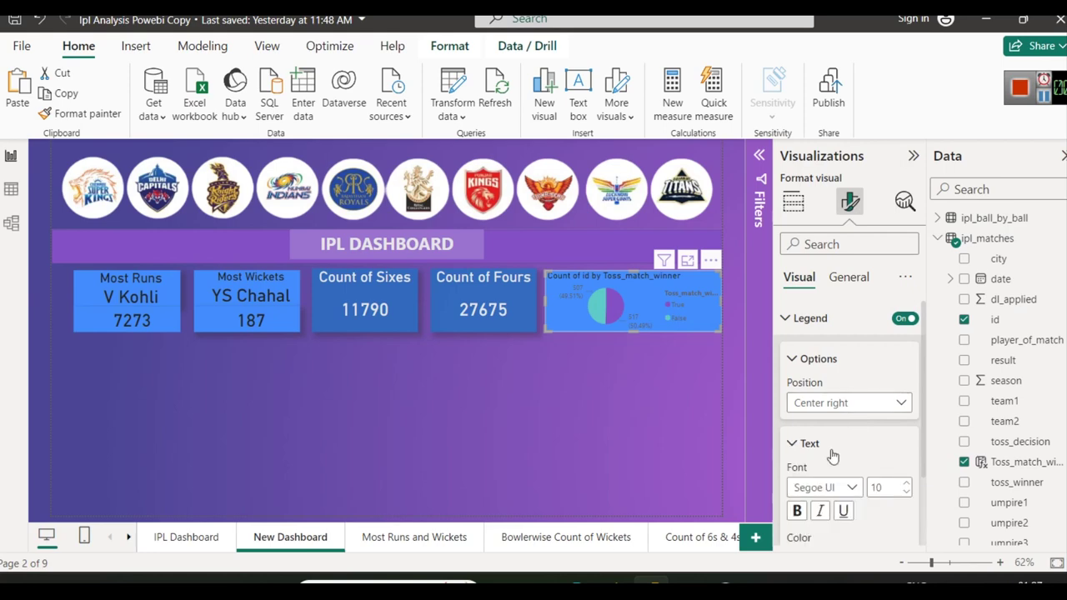
scroll(834, 456, "down", 2)
left_click(809, 484)
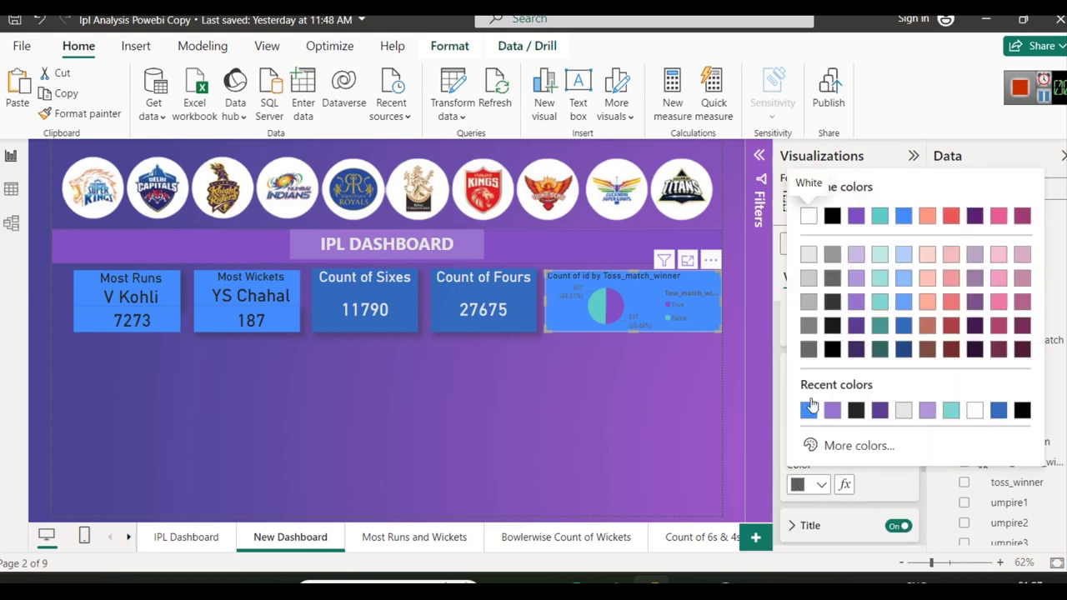
left_click(811, 277)
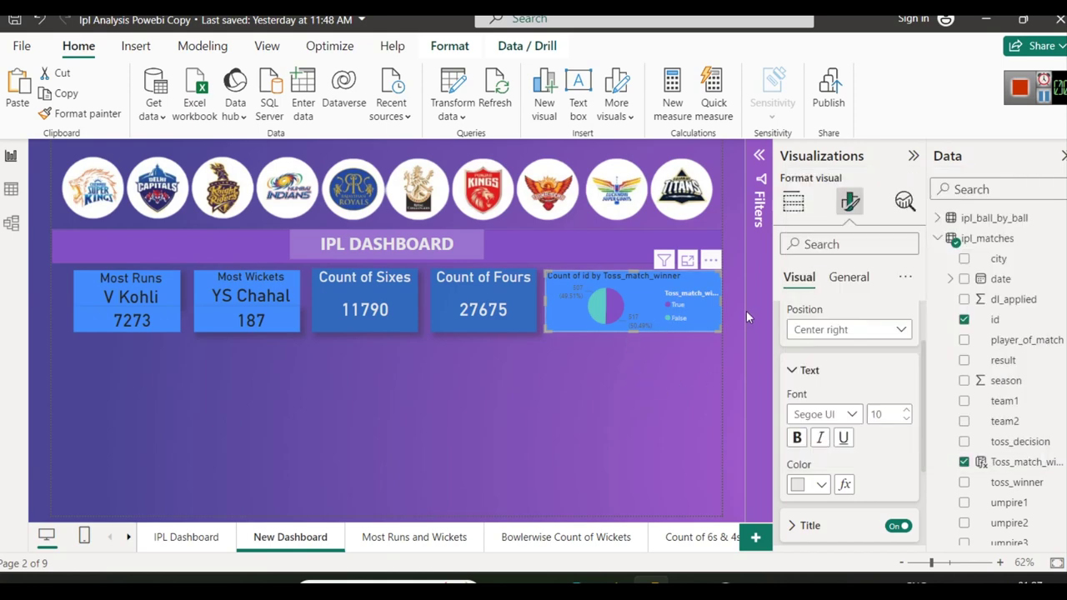
scroll(838, 367, "up", 2)
left_click(836, 360)
left_click(821, 322)
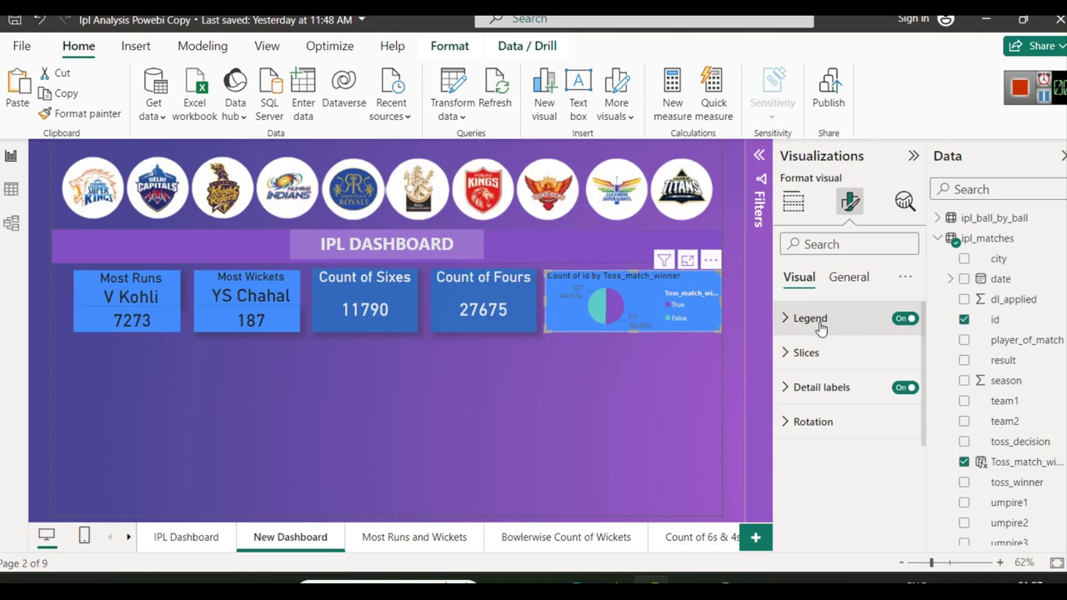
Colour the pie chart's True slice light red
left_click(808, 353)
scroll(870, 429, "down", 2)
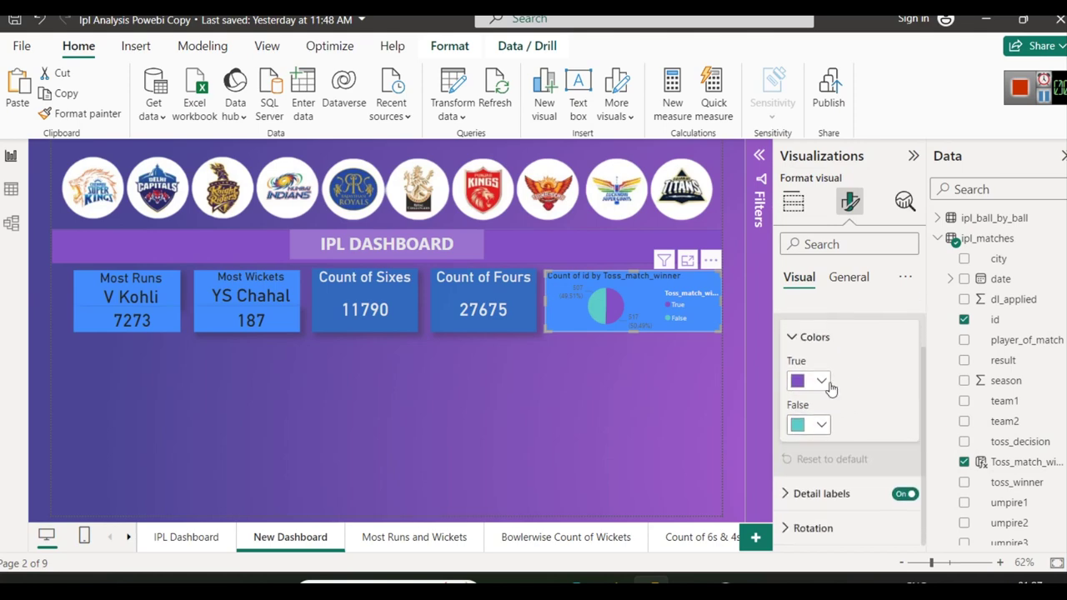
left_click(822, 382)
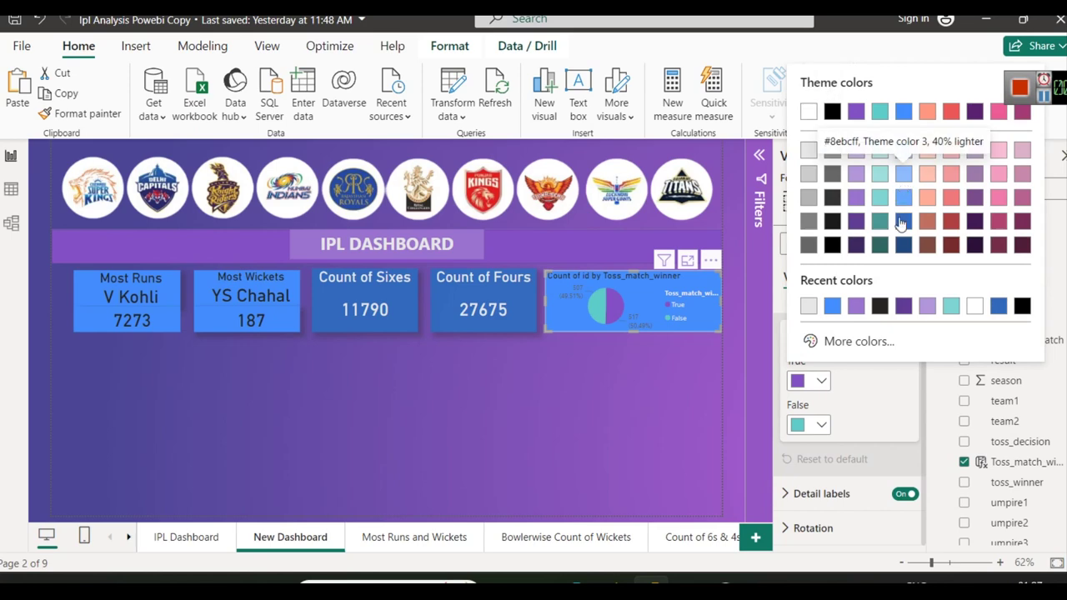
left_click(951, 202)
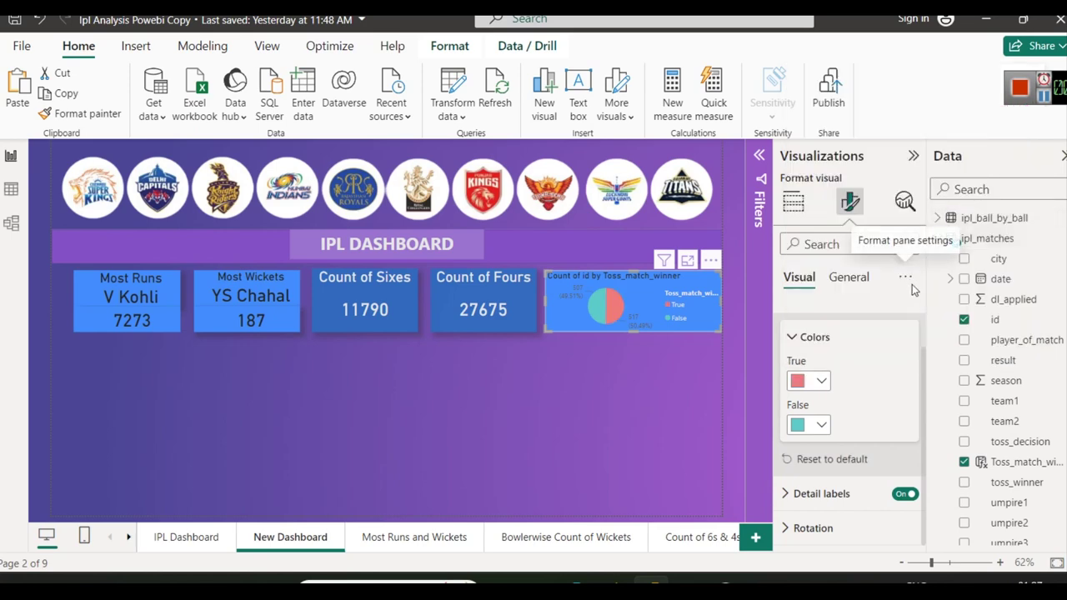
left_click(803, 338)
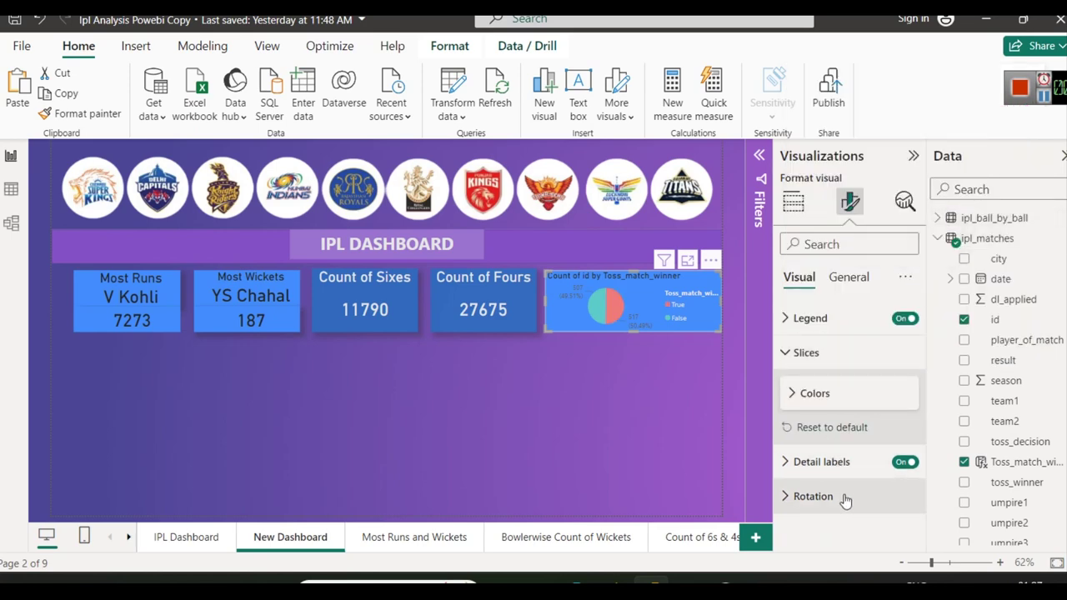
Review the pie chart's background effects settings
left_click(849, 278)
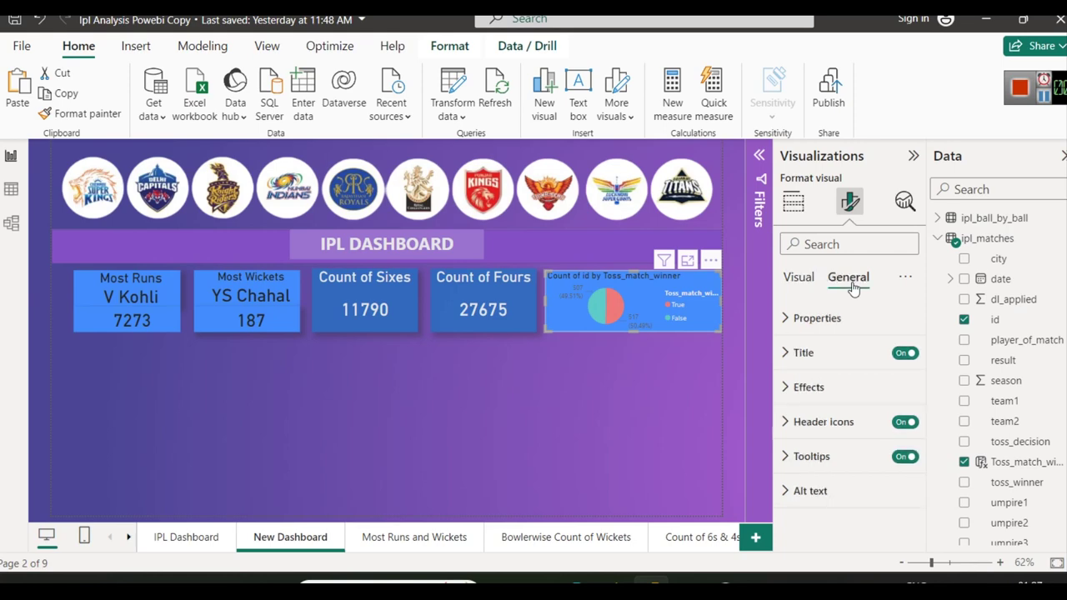
left_click(839, 389)
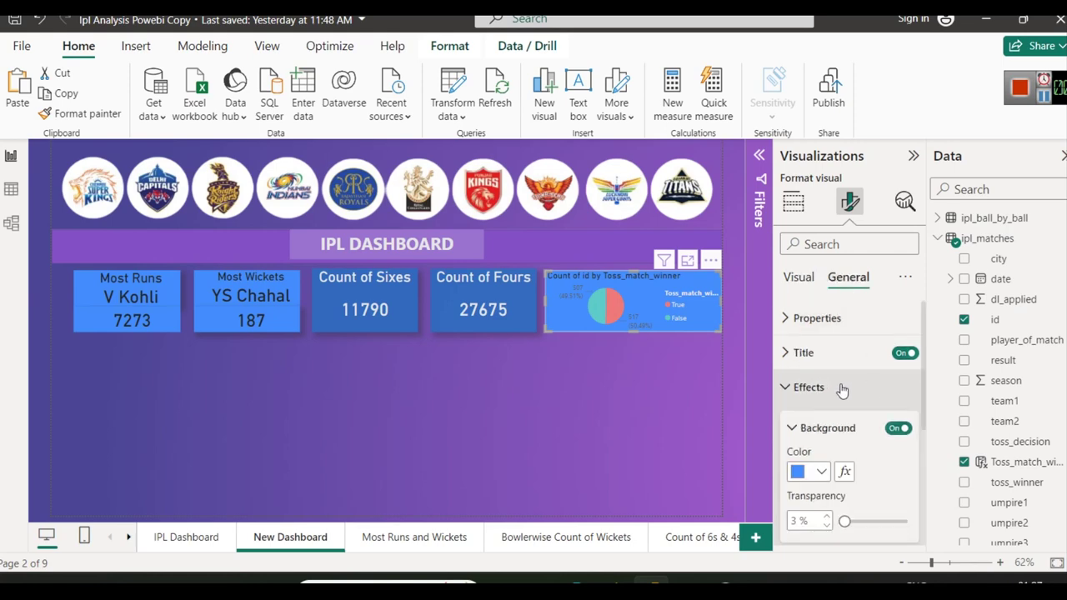
scroll(825, 437, "down", 3)
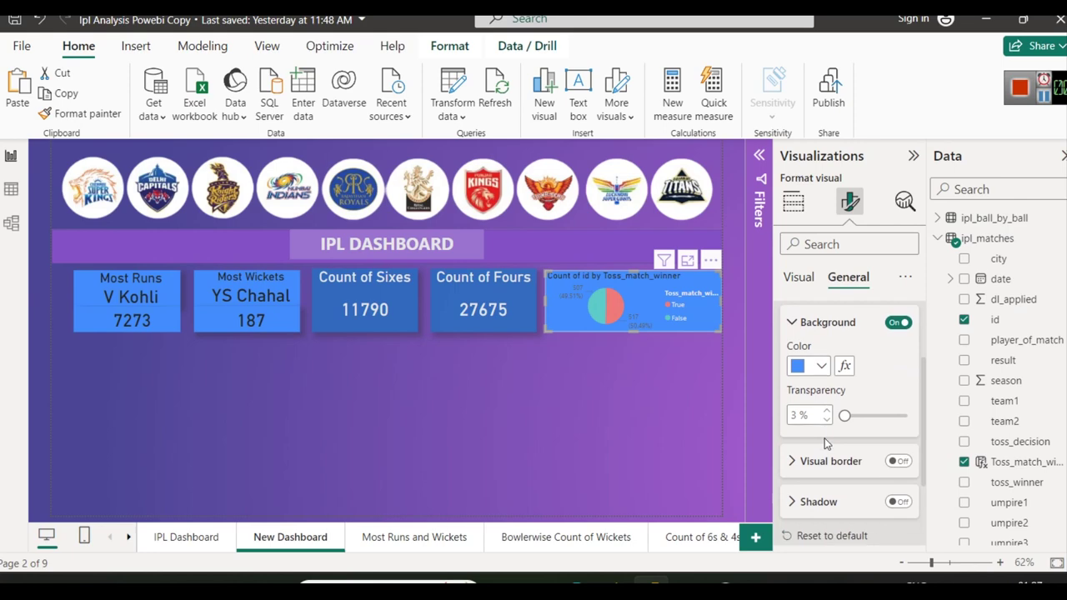
scroll(830, 417, "up", 1)
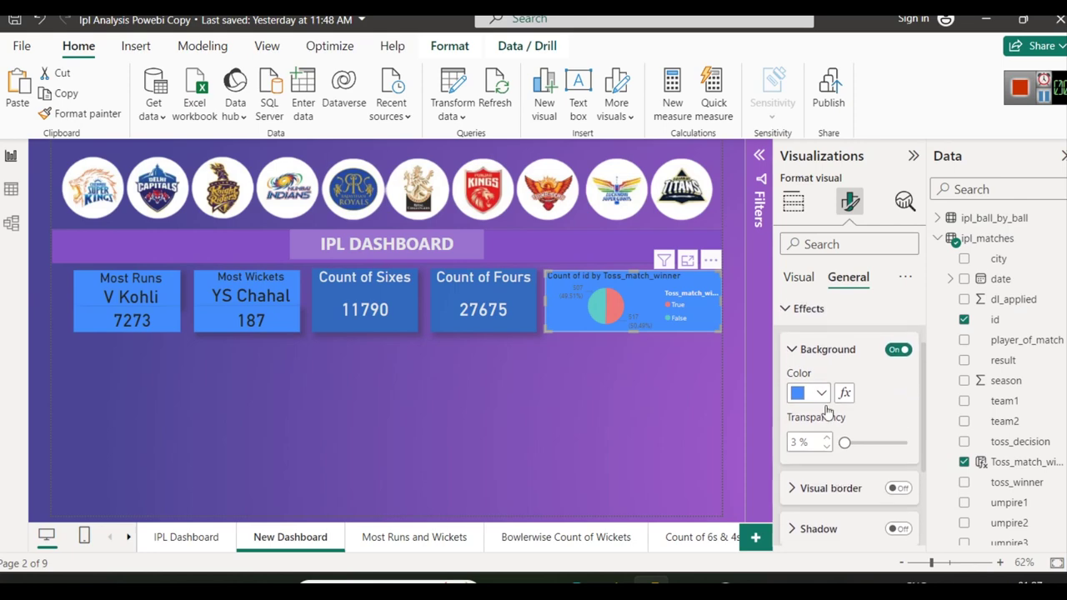
scroll(826, 410, "up", 2)
left_click(810, 350)
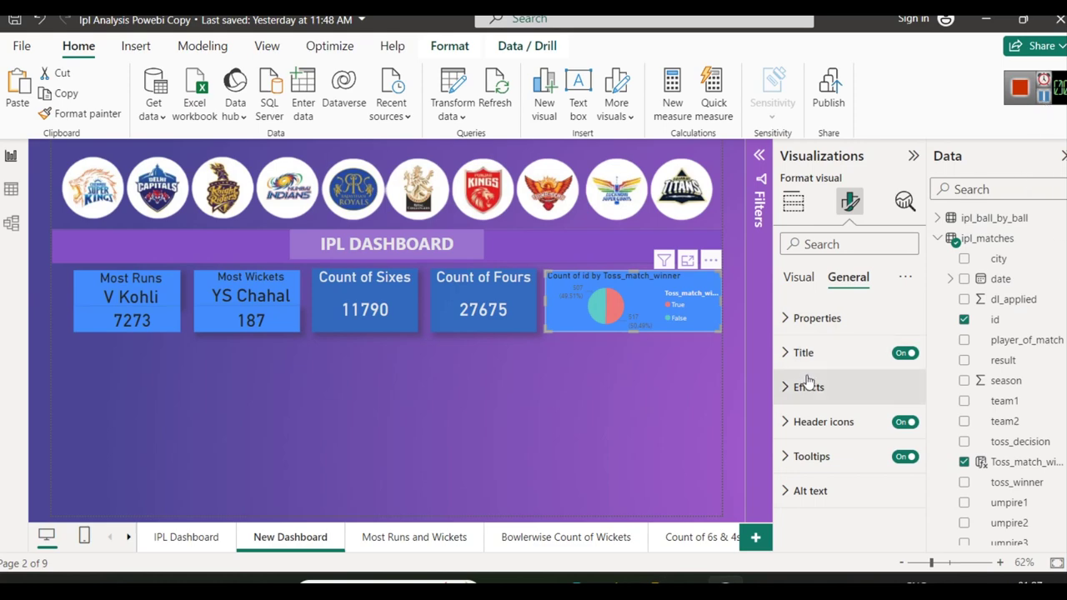
Replace the pie chart title with 'Toss winner = Match Winner'
left_click(803, 350)
left_click(844, 438)
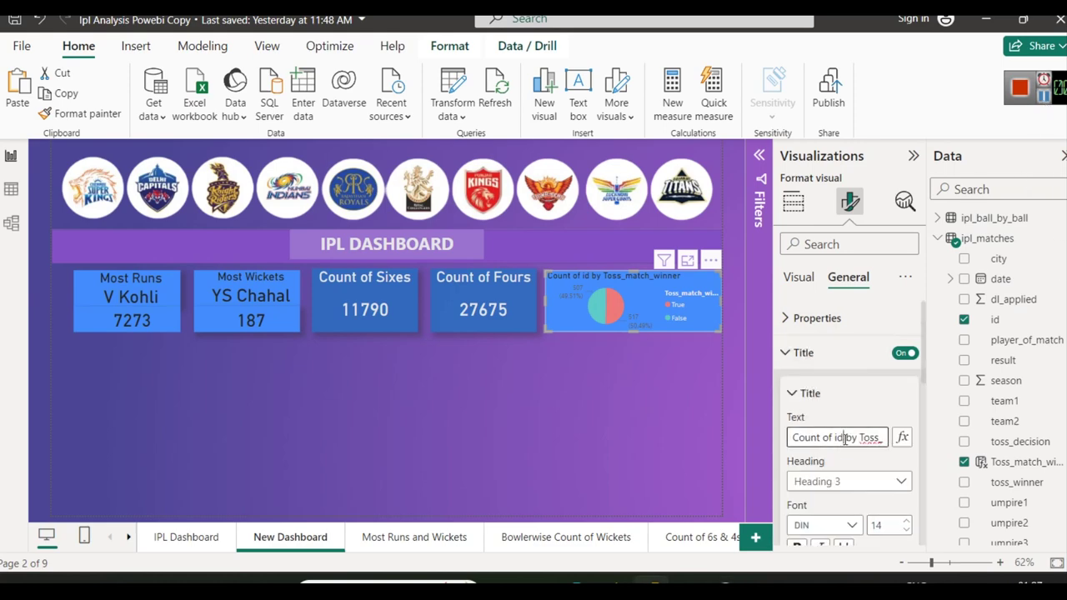
key("ctrl+a")
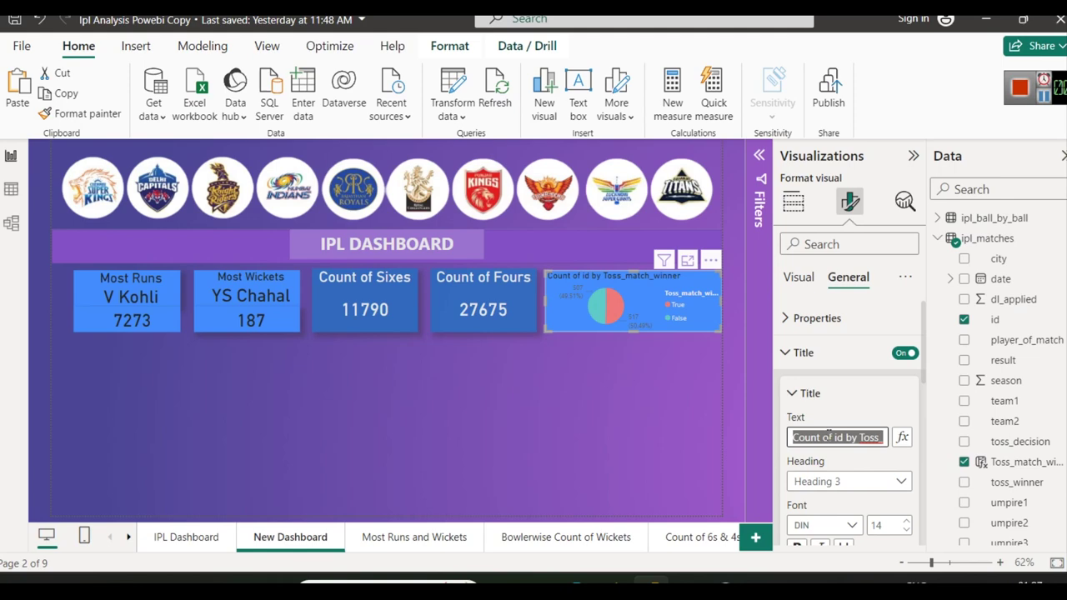
type("Toss winner")
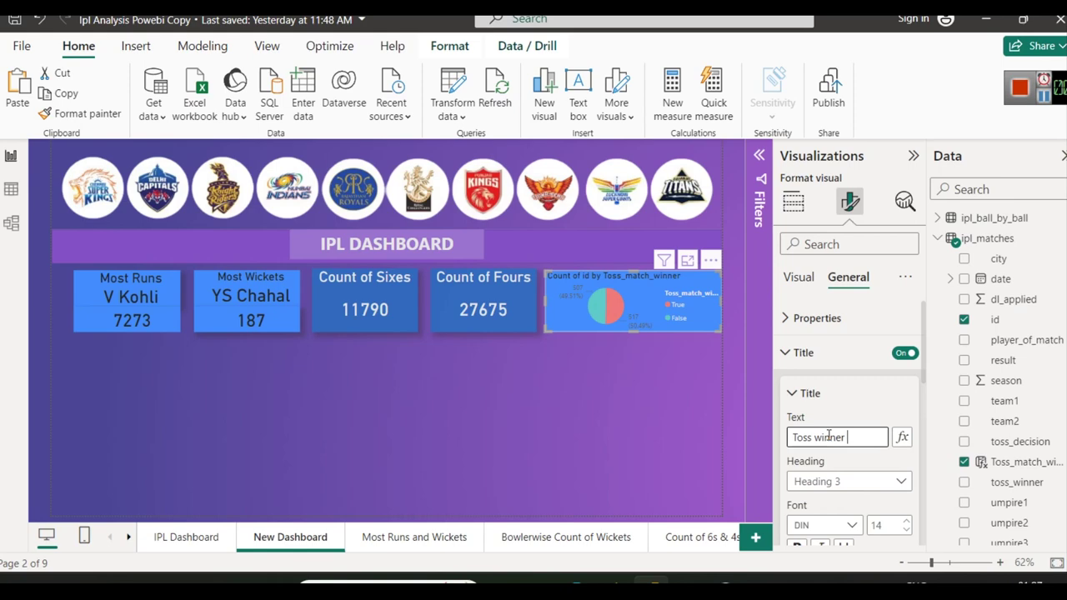
type(" = Match Winner")
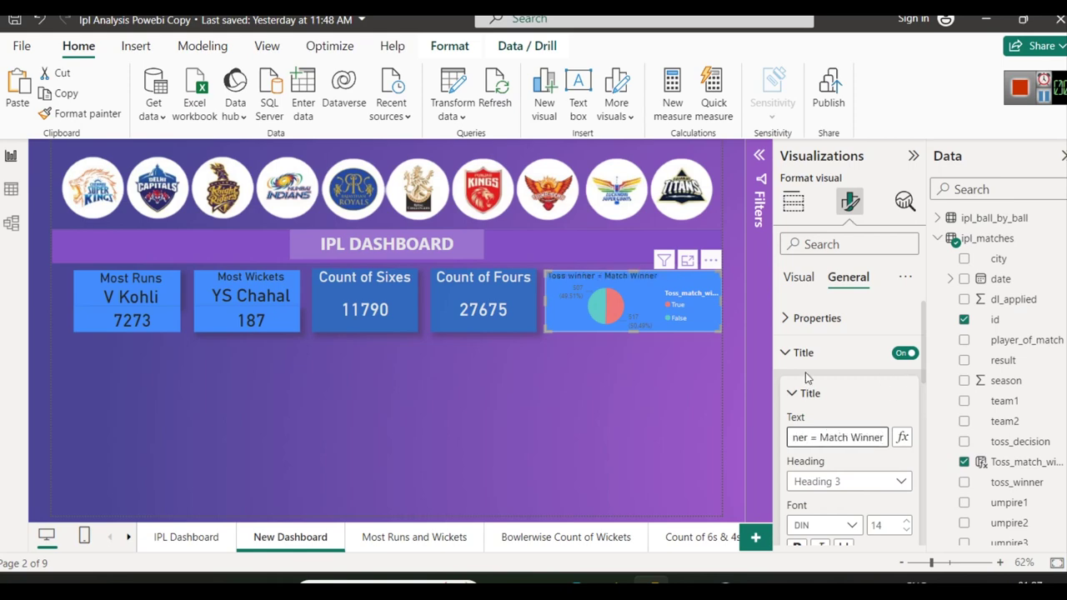
left_click(691, 406)
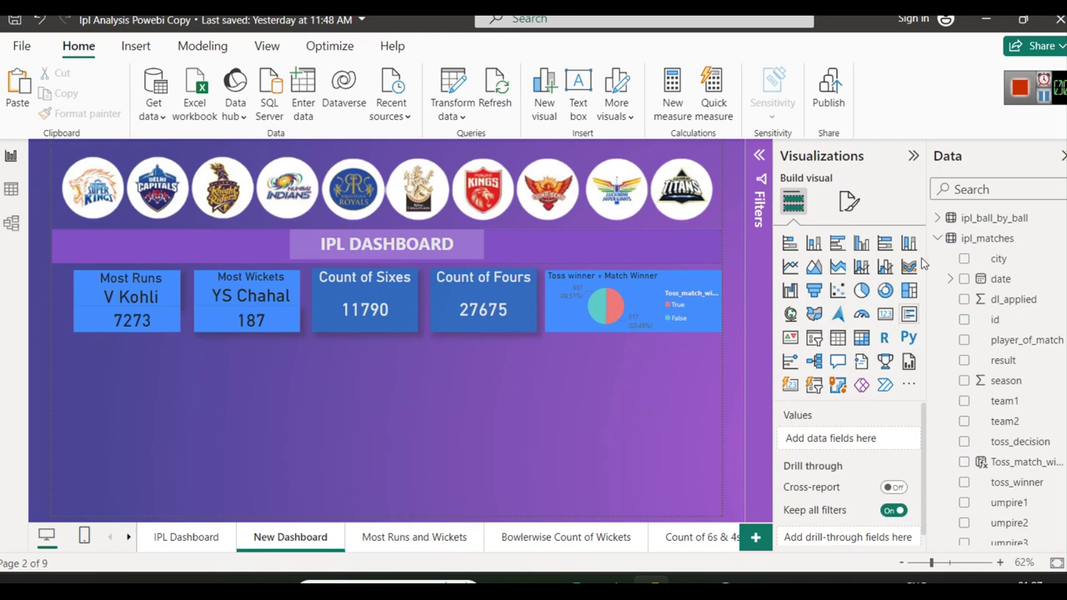
Set the pie chart title text colour to light grey
left_click(609, 308)
left_click(850, 201)
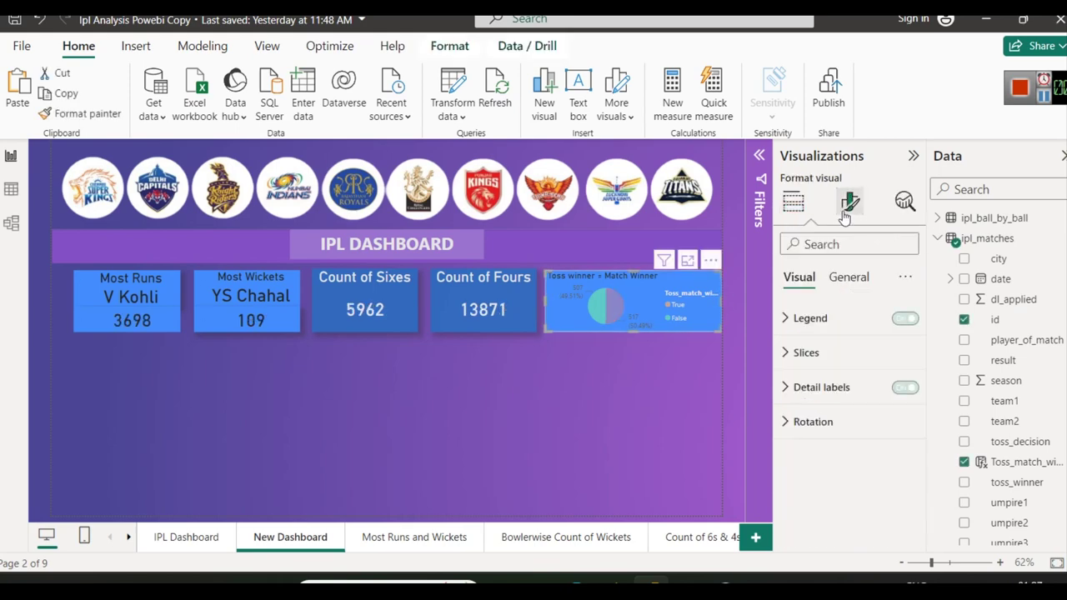
left_click(844, 277)
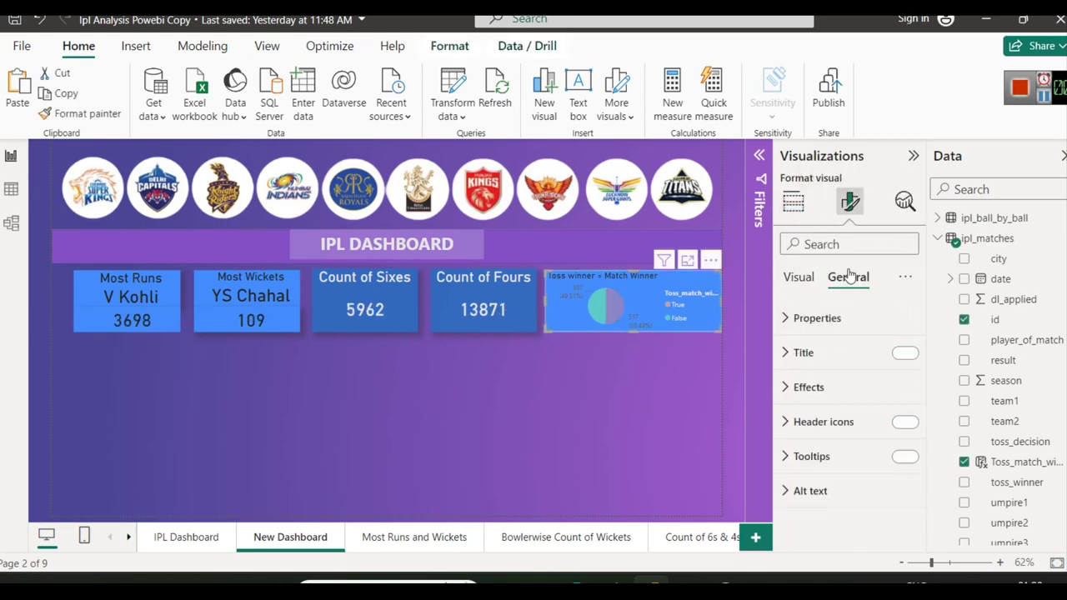
left_click(843, 355)
scroll(865, 396, "down", 3)
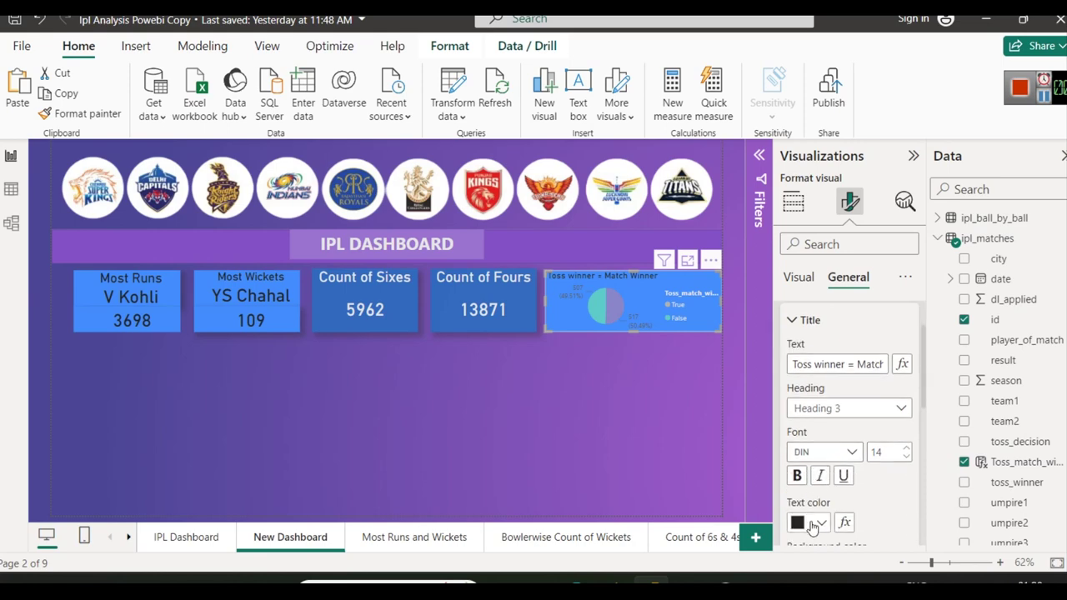
left_click(815, 524)
left_click(810, 293)
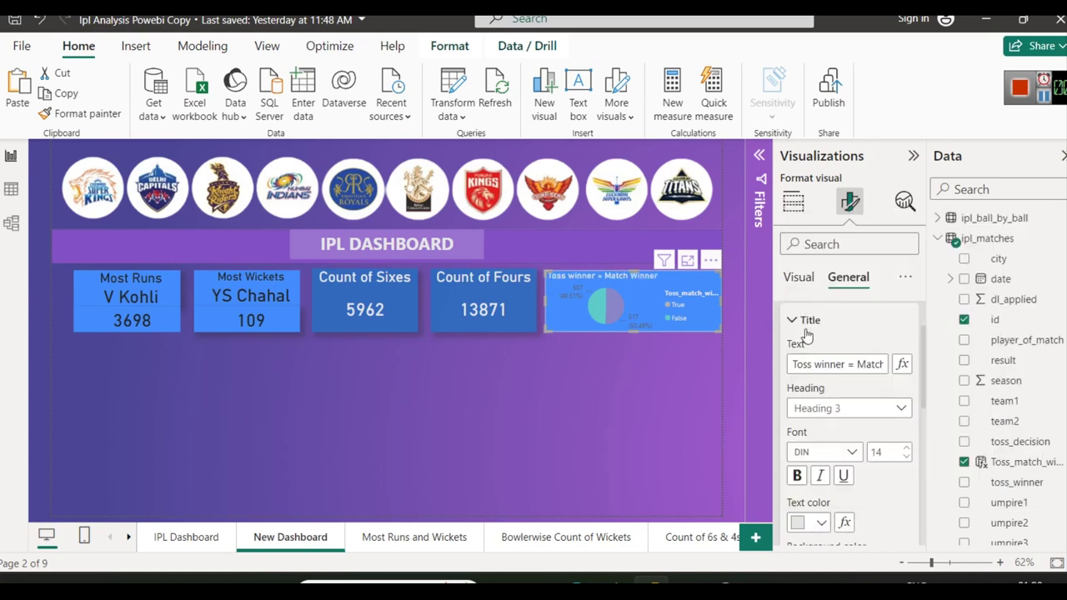
left_click(670, 381)
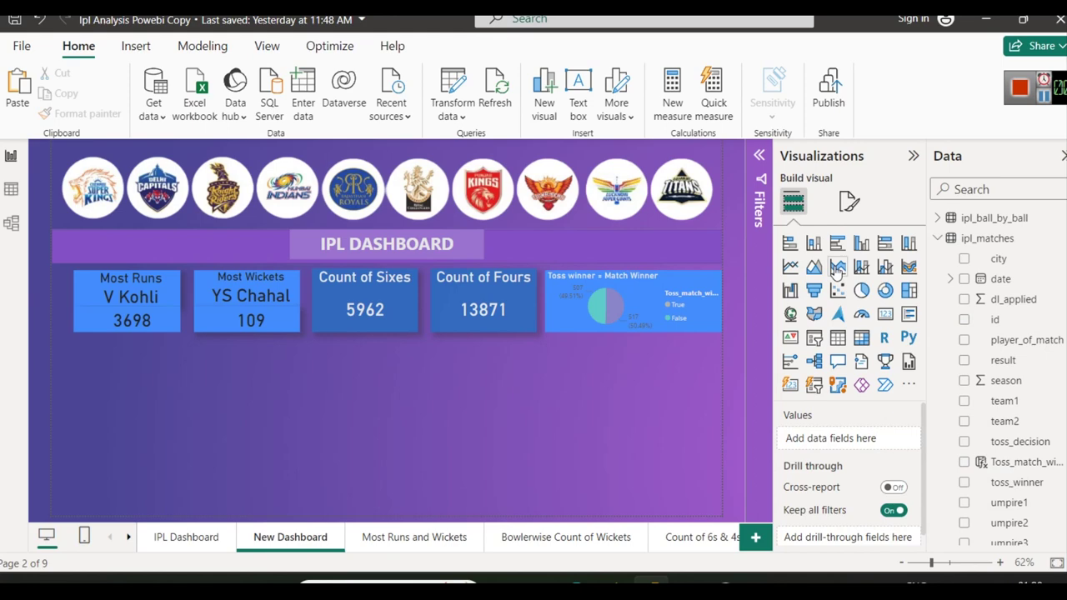
left_click(850, 201)
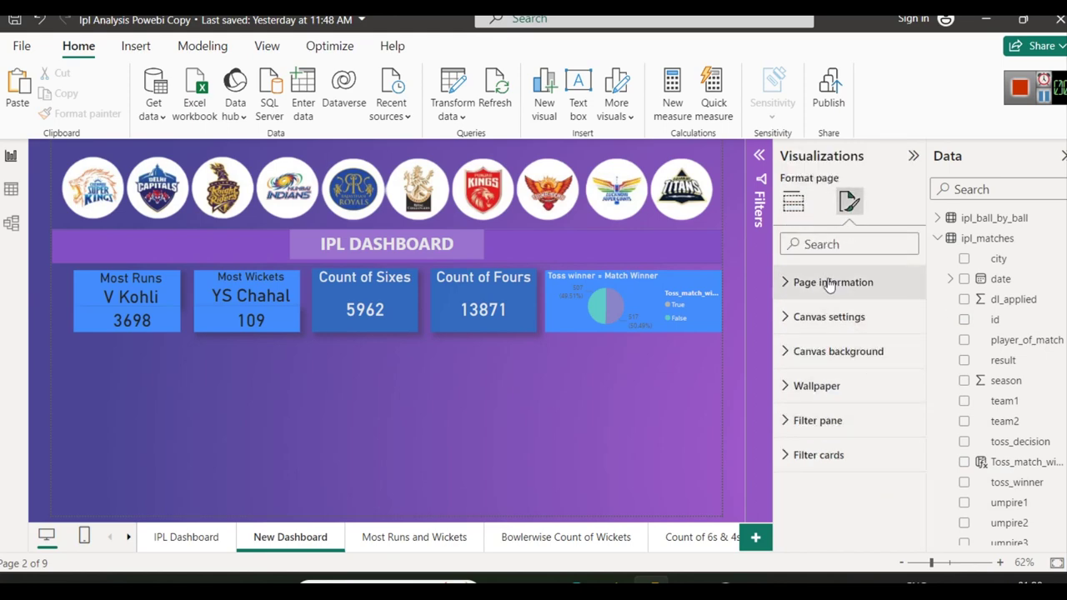
Make the pie chart's detail label values light grey
left_click(638, 310)
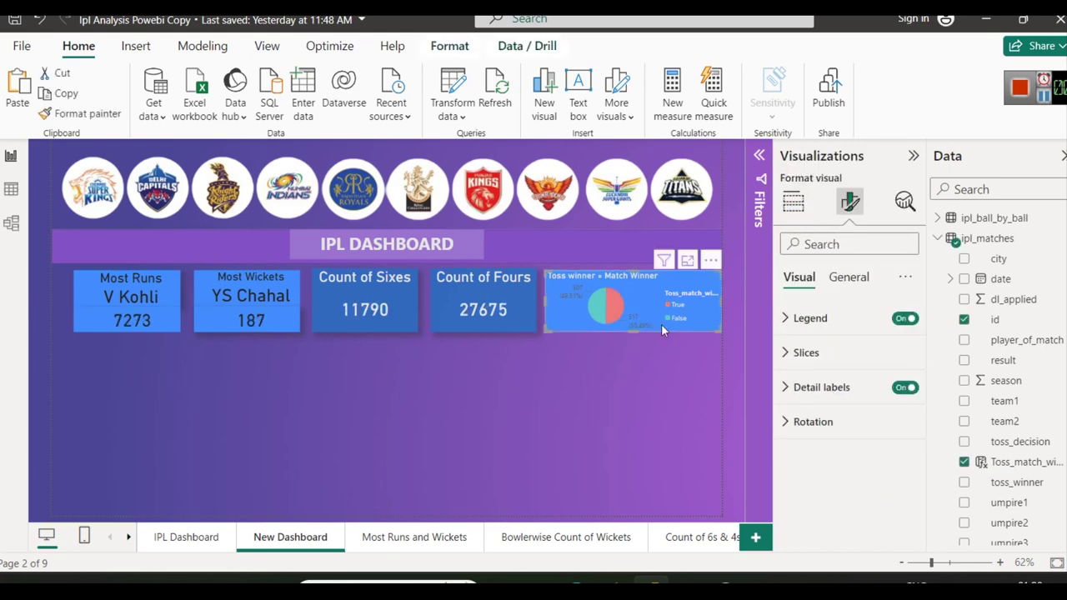
left_click(813, 387)
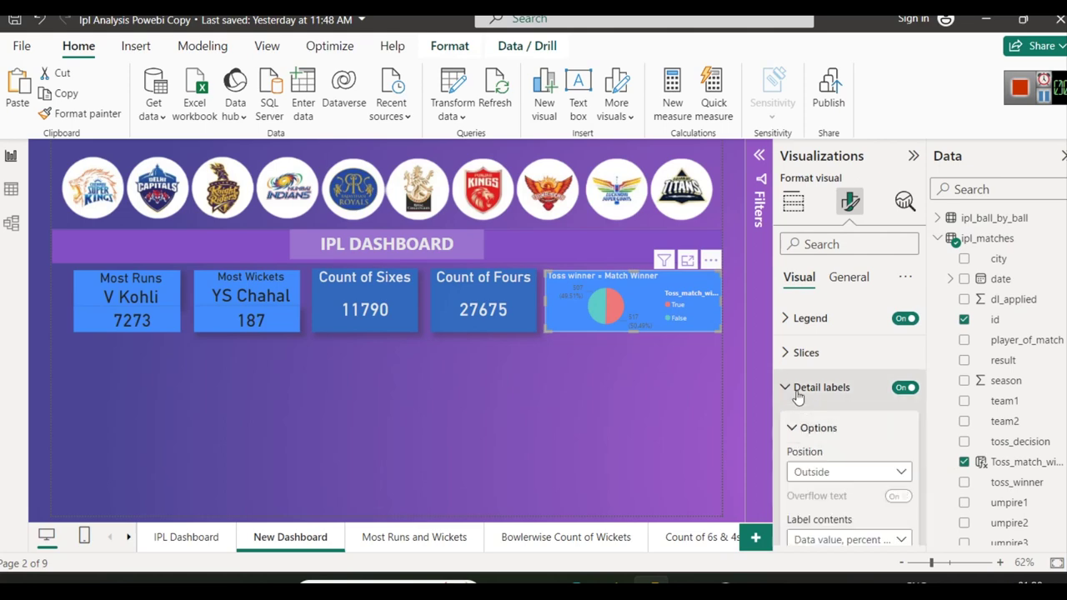
scroll(859, 460, "down", 2)
left_click(829, 460)
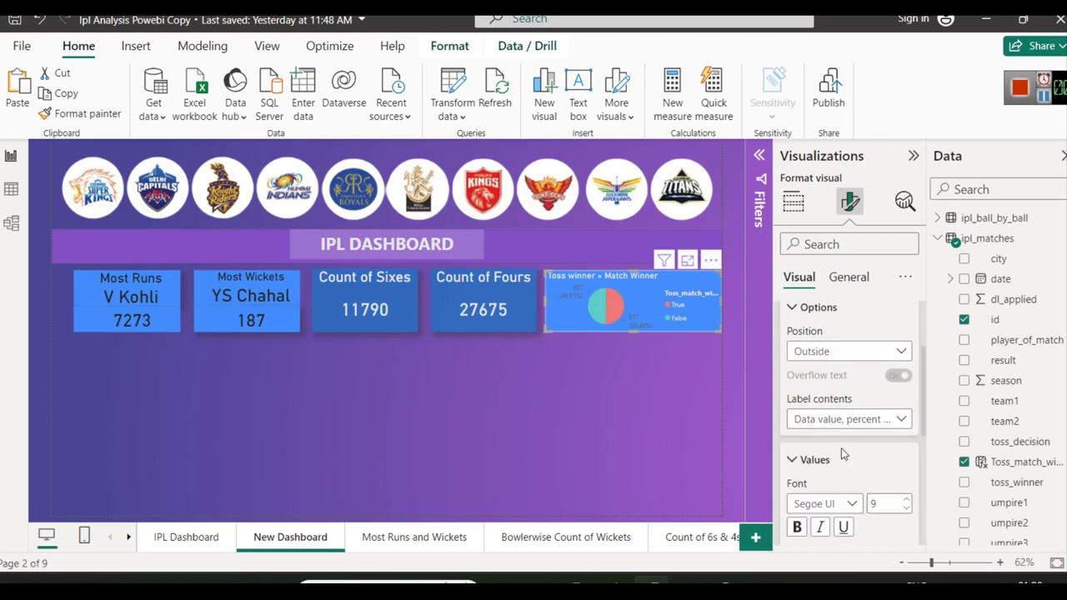
scroll(832, 451, "down", 2)
left_click(809, 464)
left_click(808, 246)
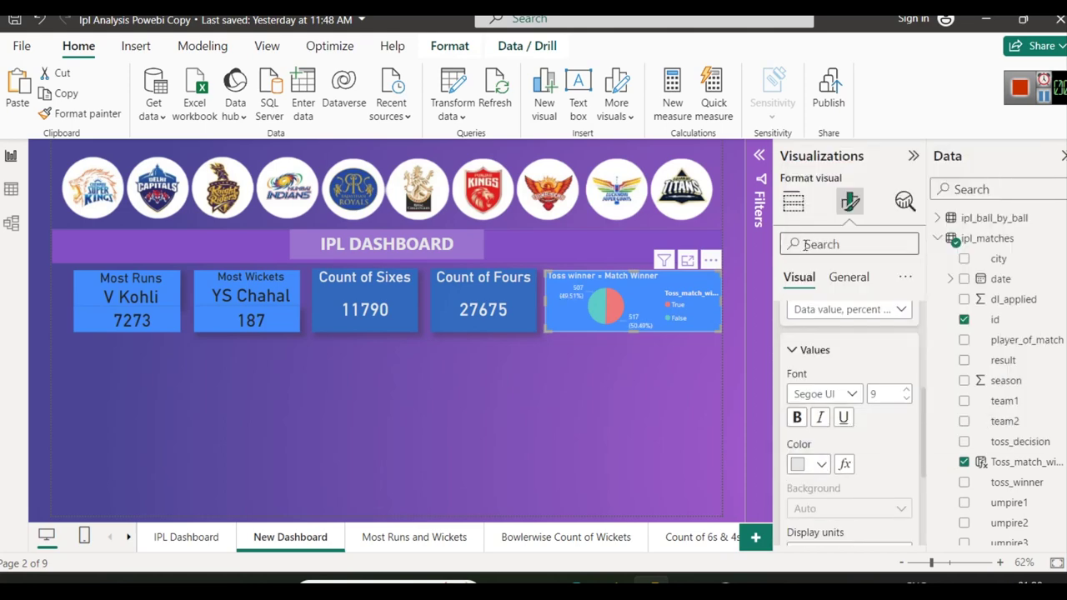
left_click(664, 401)
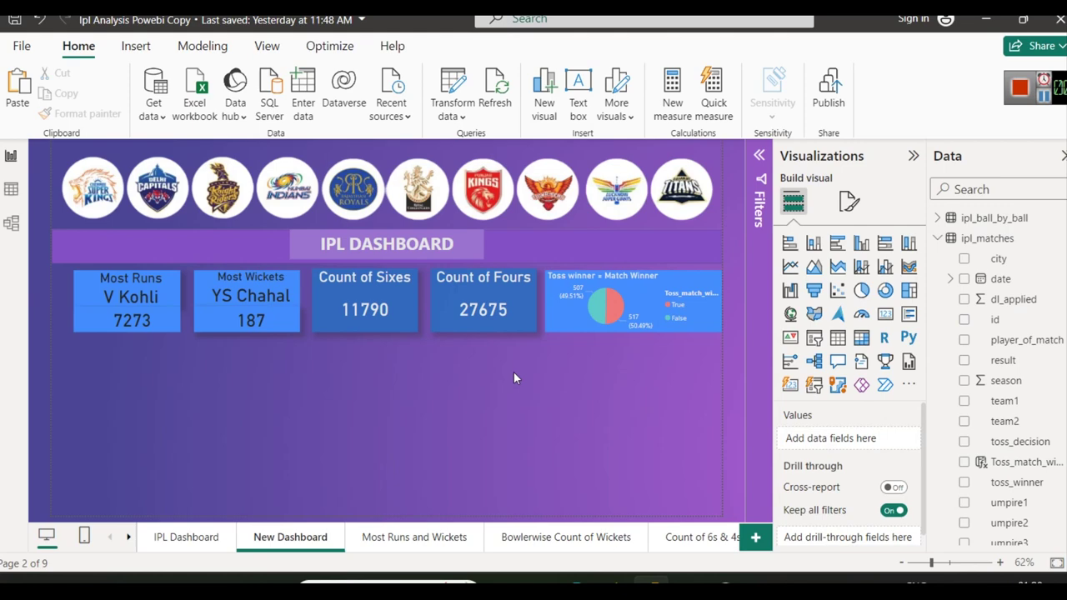
Check the finished pie chart, then view the IPL Dashboard page for comparison
left_click(704, 293)
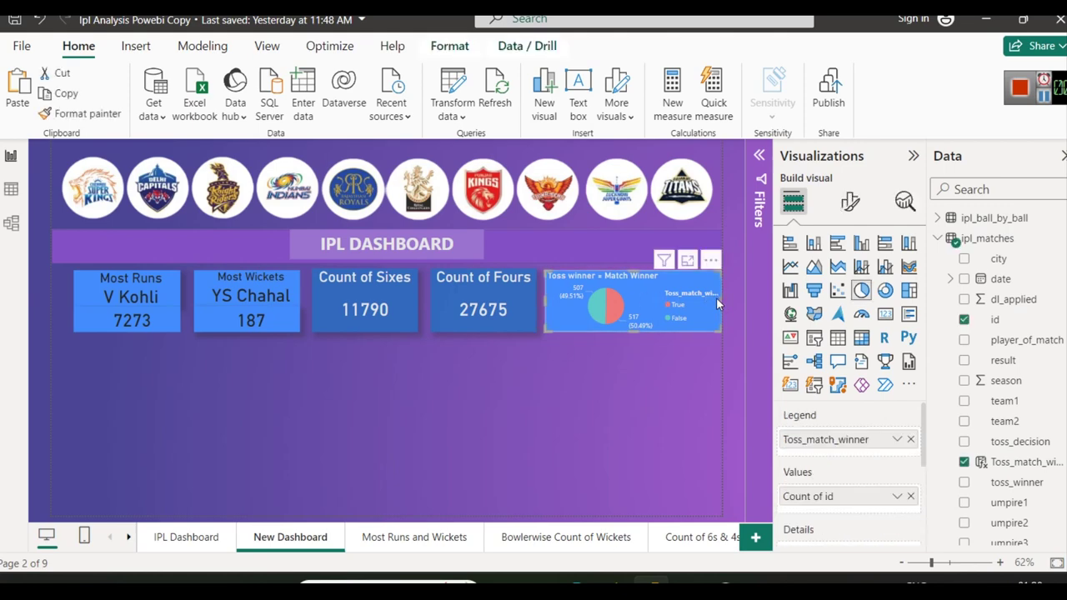
left_click(642, 370)
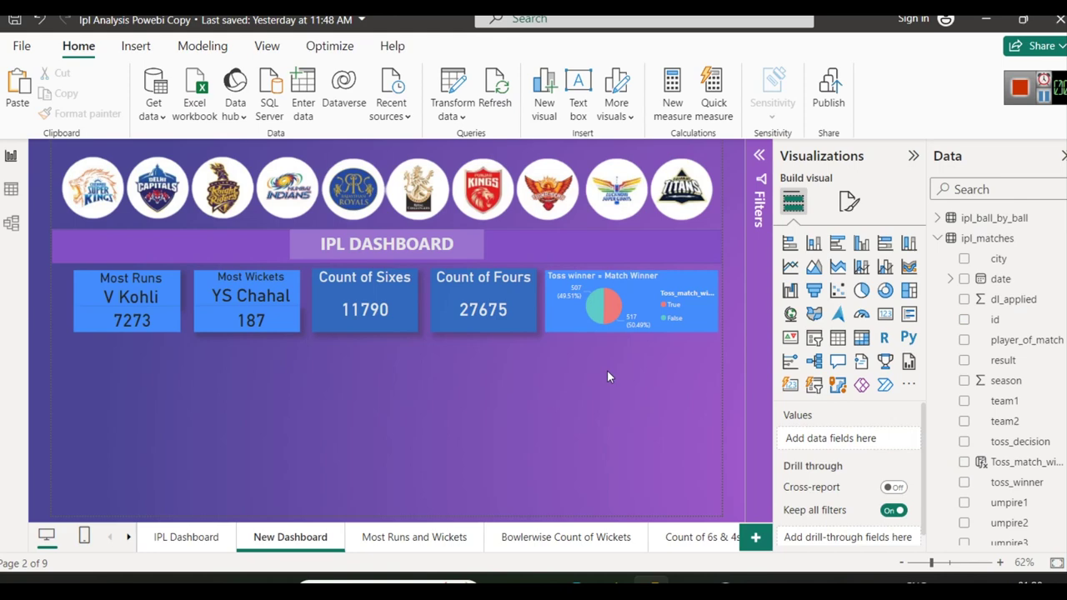
left_click(186, 535)
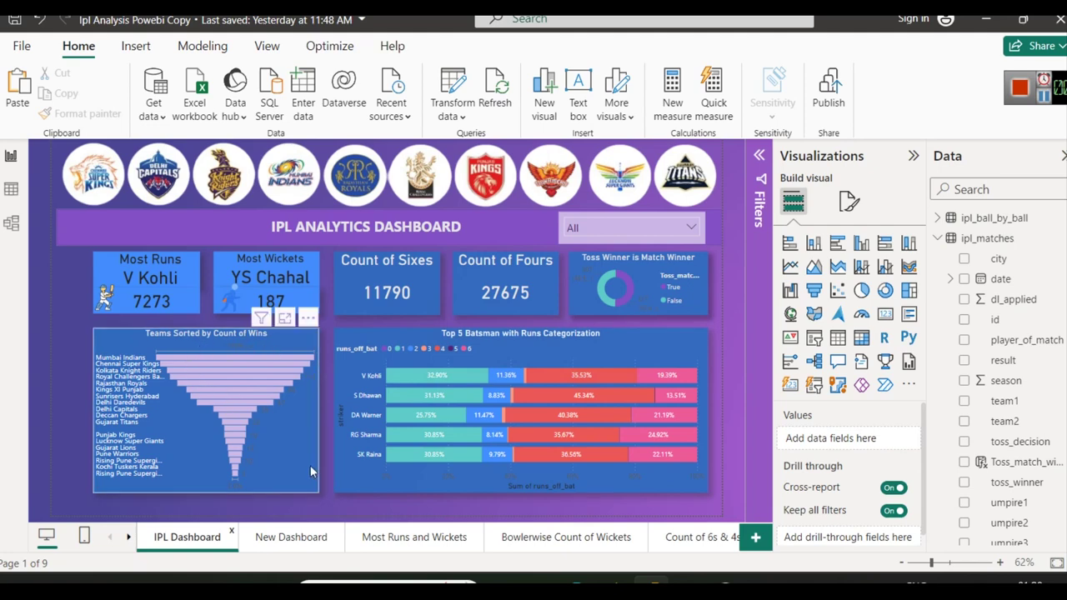
Place a blank funnel chart under the Most Runs card on the New Dashboard page
left_click(311, 544)
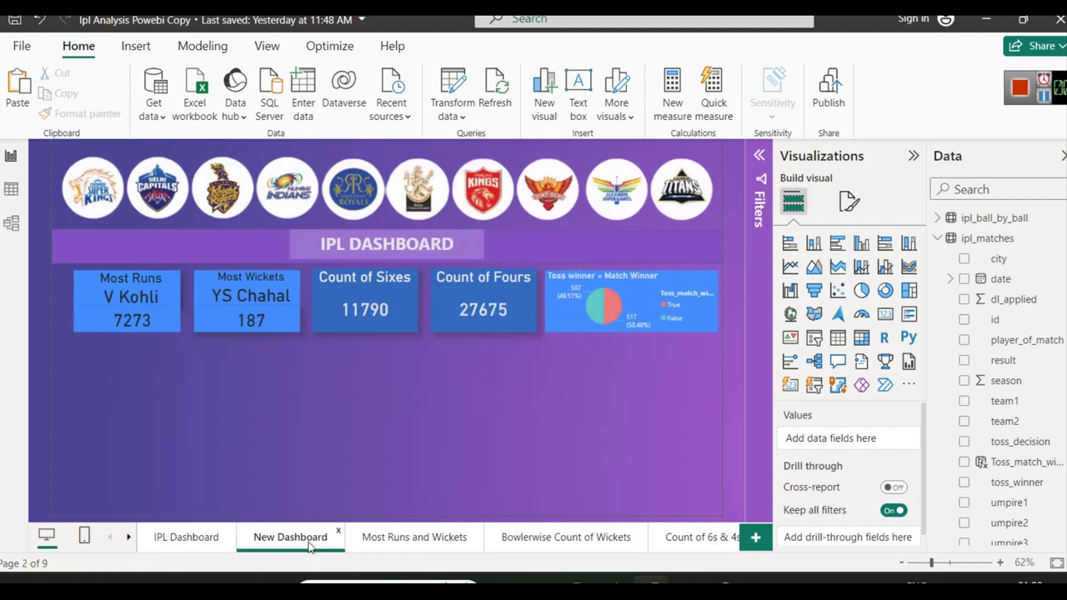
left_click(814, 289)
mouse_move(169, 410)
left_mouse_down()
mouse_move(182, 378)
mouse_move(147, 392)
mouse_move(155, 395)
left_mouse_up()
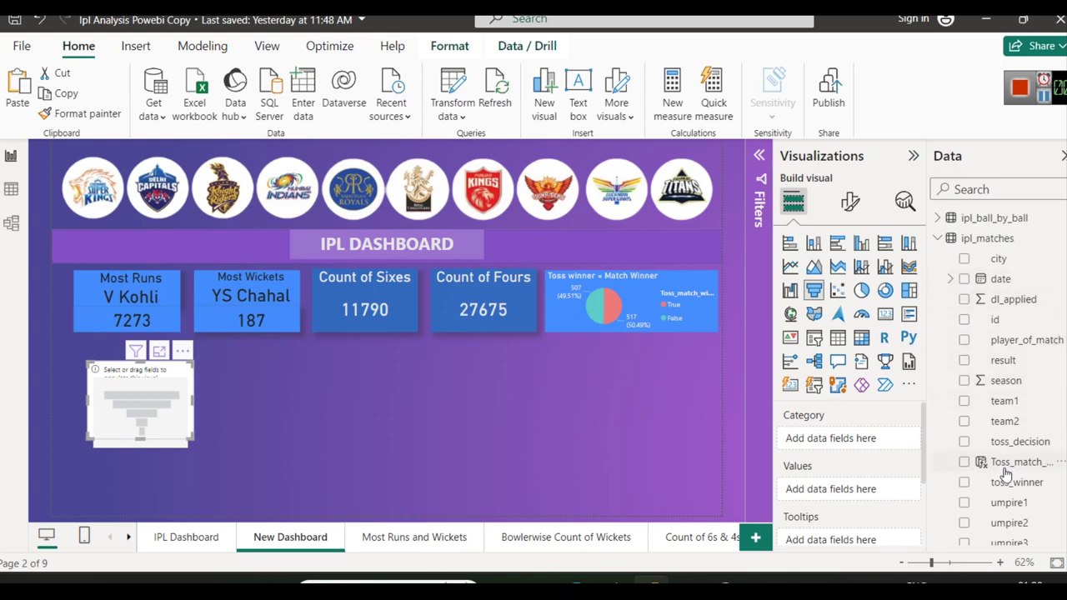
scroll(1041, 466, "down", 2)
scroll(1042, 464, "up", 2)
scroll(1030, 404, "down", 3)
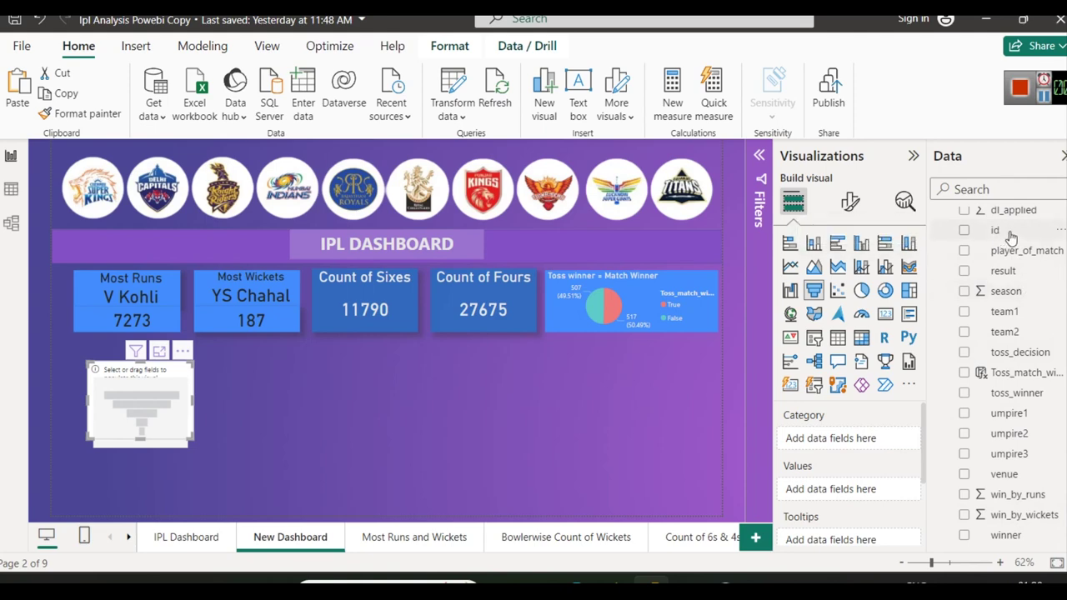
mouse_move(685, 582)
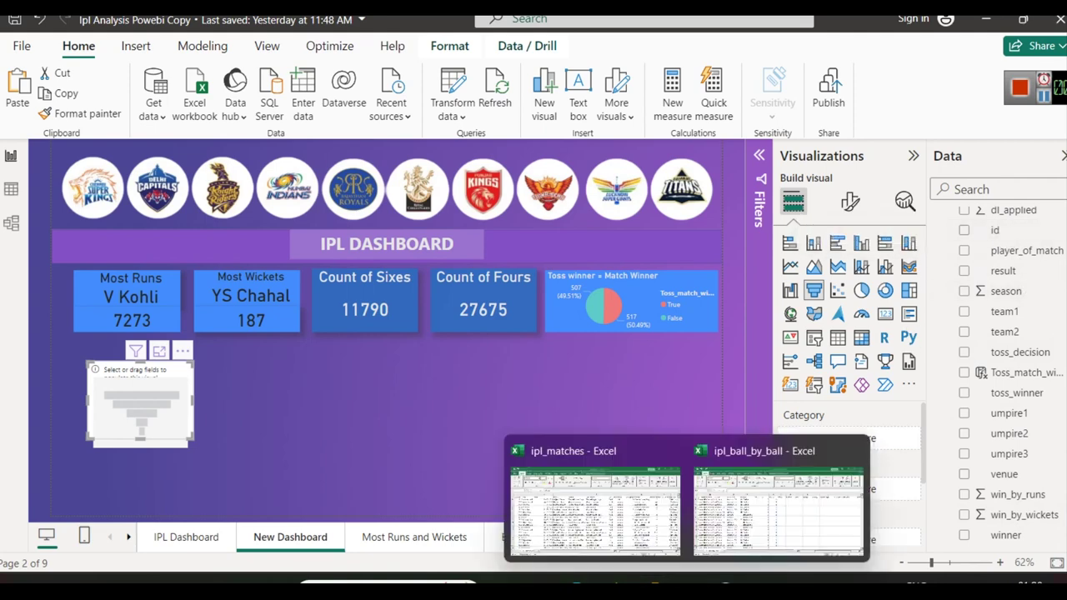
left_click(622, 522)
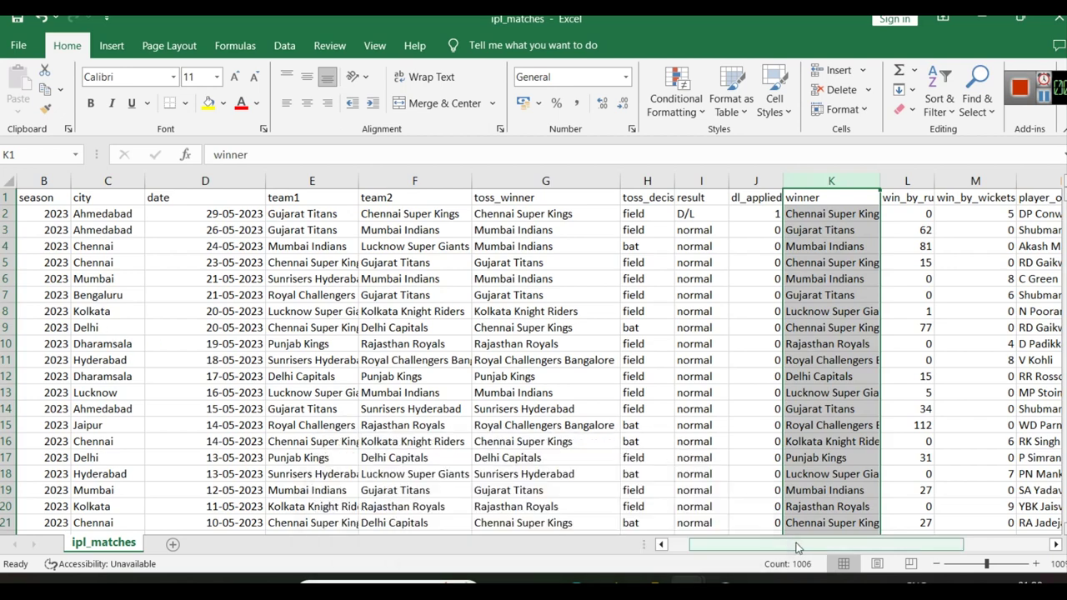
left_click_drag(745, 546, 724, 546)
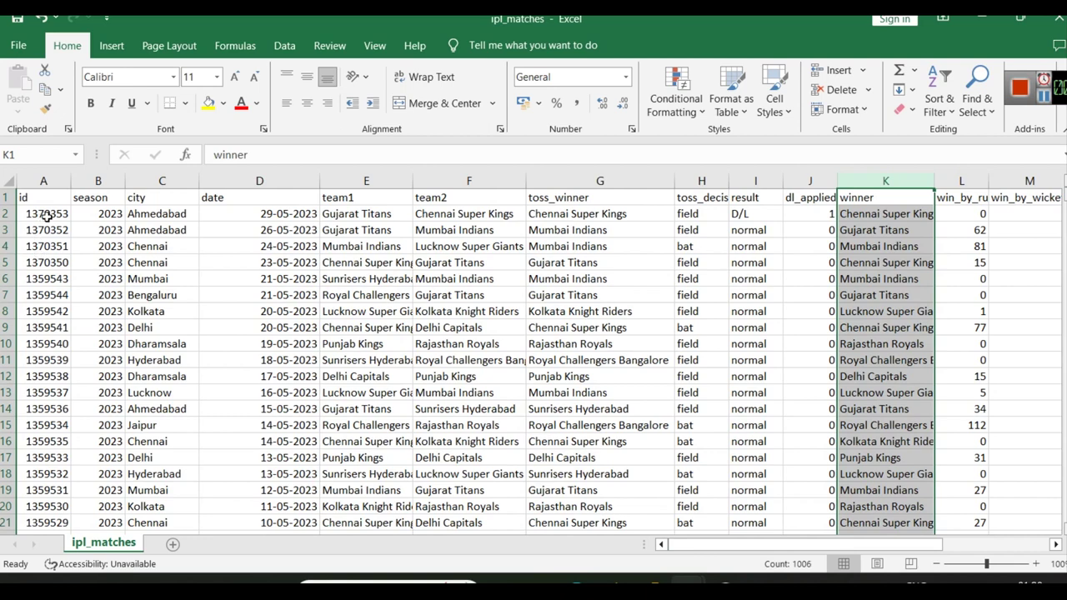
left_click(63, 246)
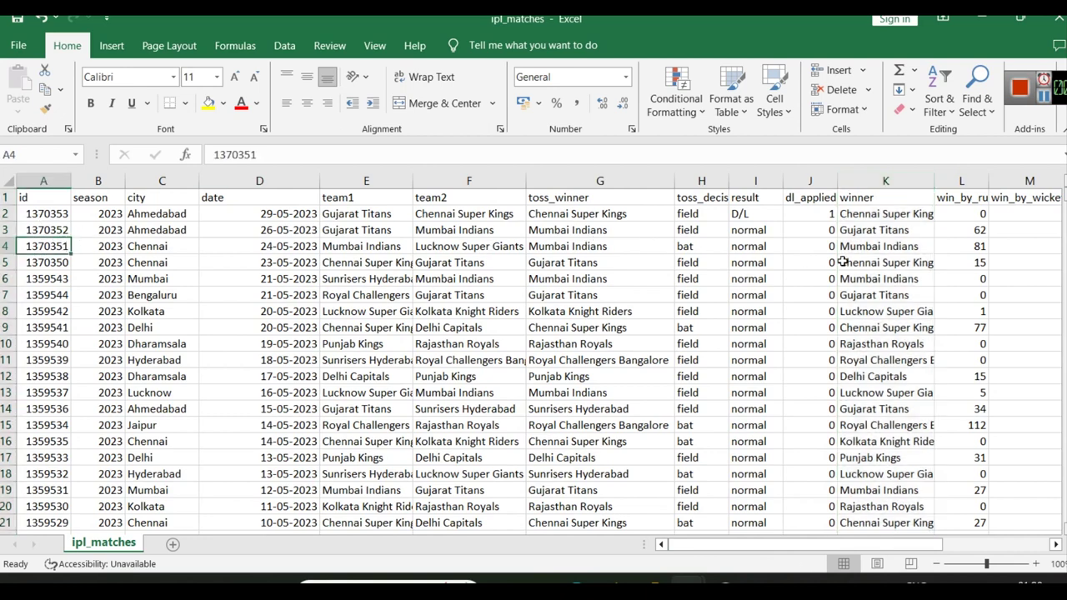
left_click(889, 217)
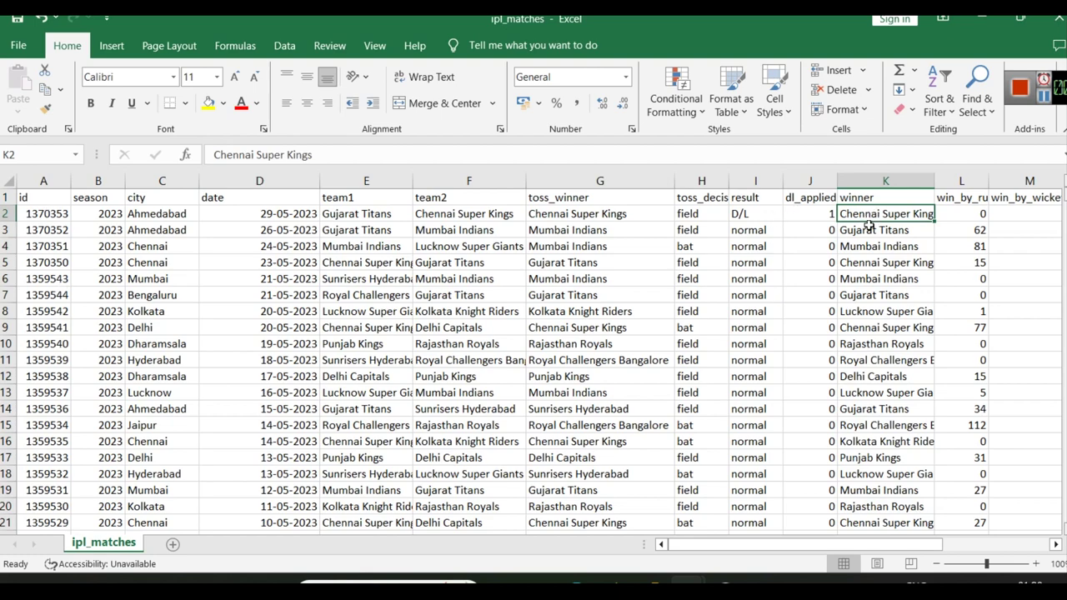
left_click(984, 19)
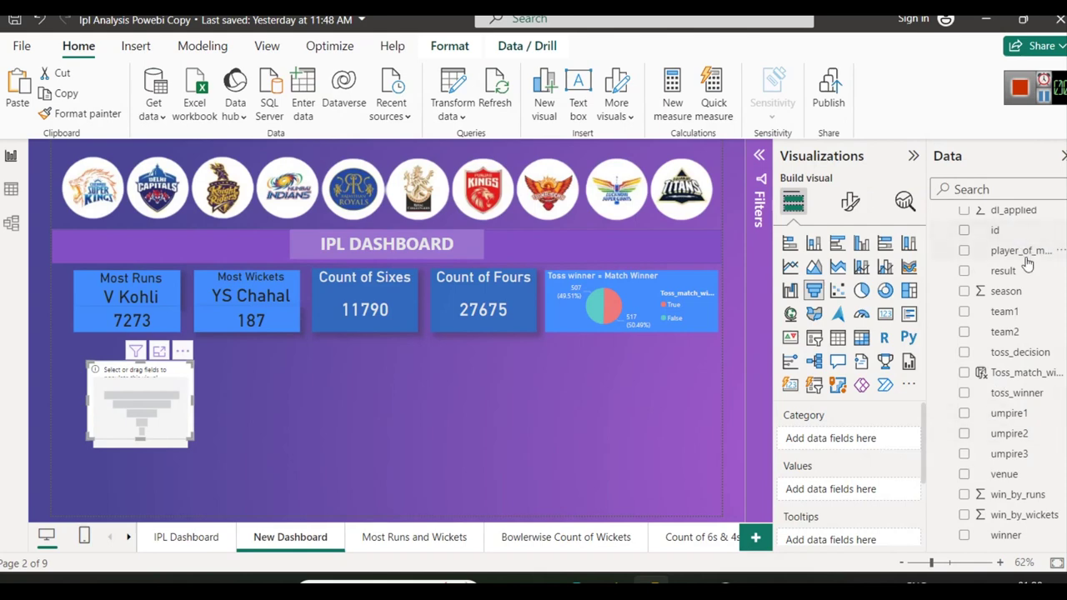
Chart Count of id by winner in the funnel and enlarge it
left_click_drag(1009, 536, 824, 440)
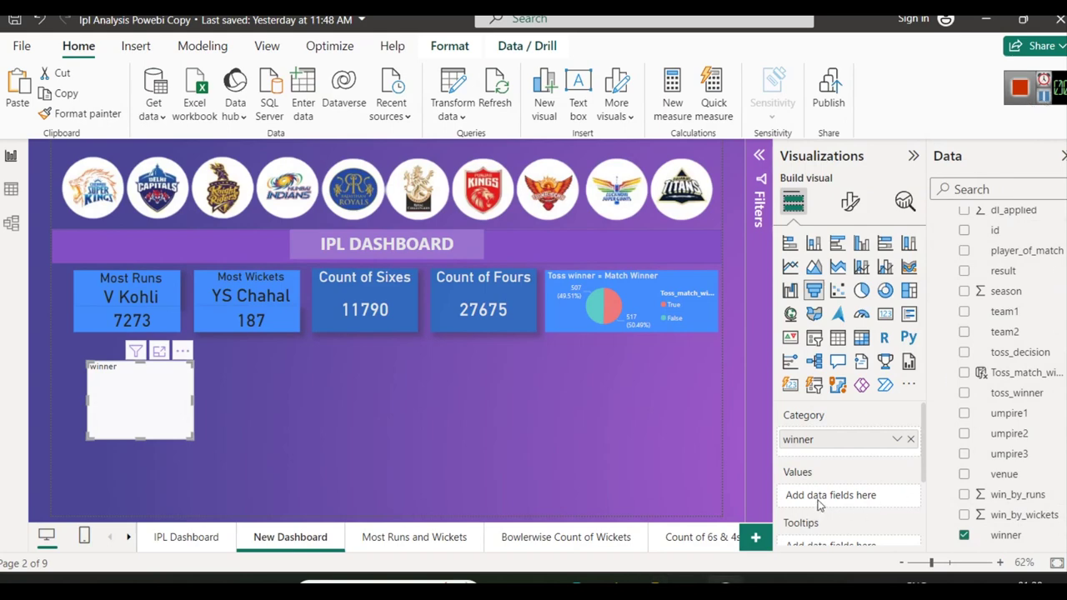
scroll(1020, 493, "up", 2)
scroll(1021, 494, "up", 1)
left_click_drag(1011, 320, 847, 495)
left_click_drag(195, 441, 265, 489)
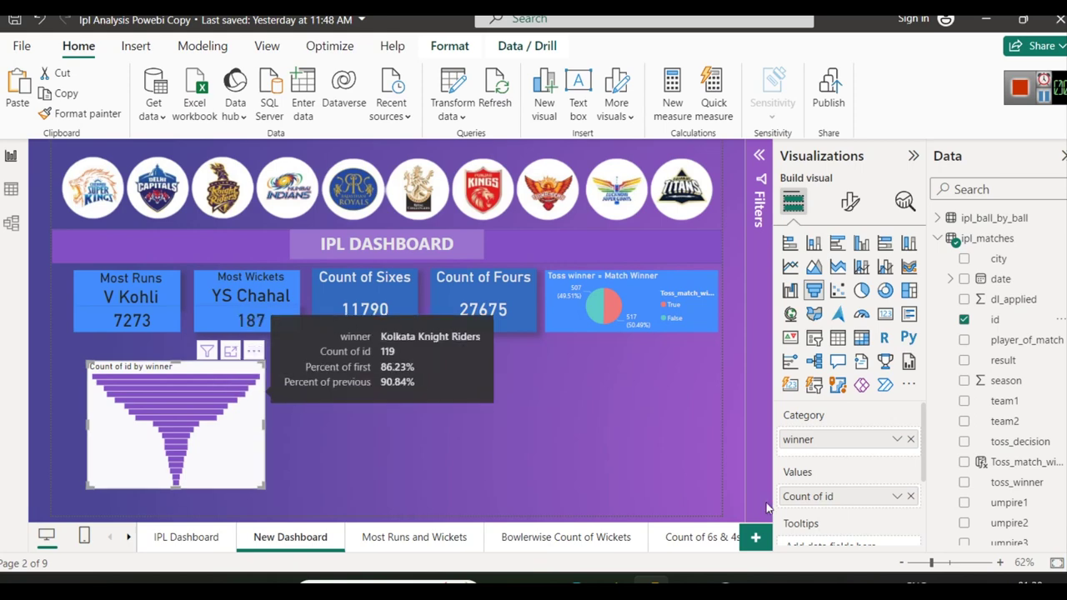
Add winner to the funnel's tooltips, then view the IPL Dashboard page for comparison
scroll(865, 495, "down", 1)
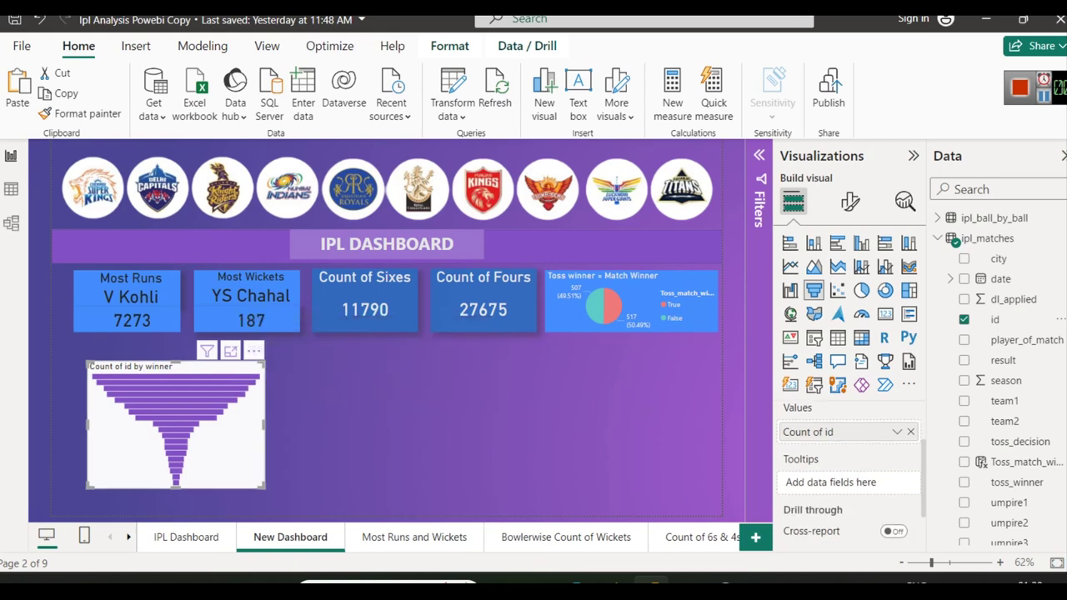
scroll(1008, 417, "down", 2)
left_click_drag(1005, 535, 863, 489)
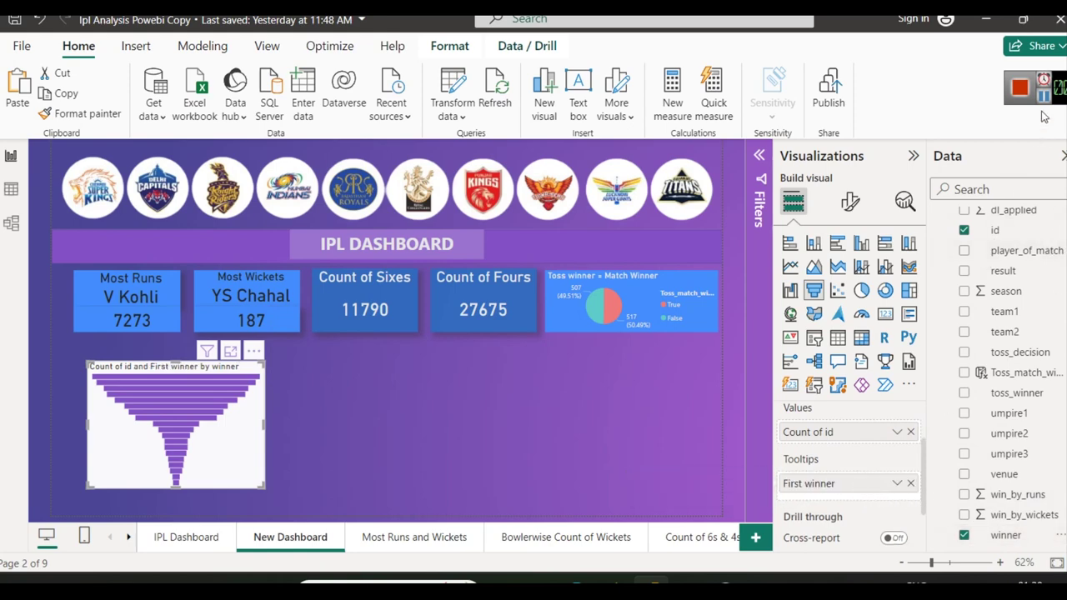
left_click(171, 543)
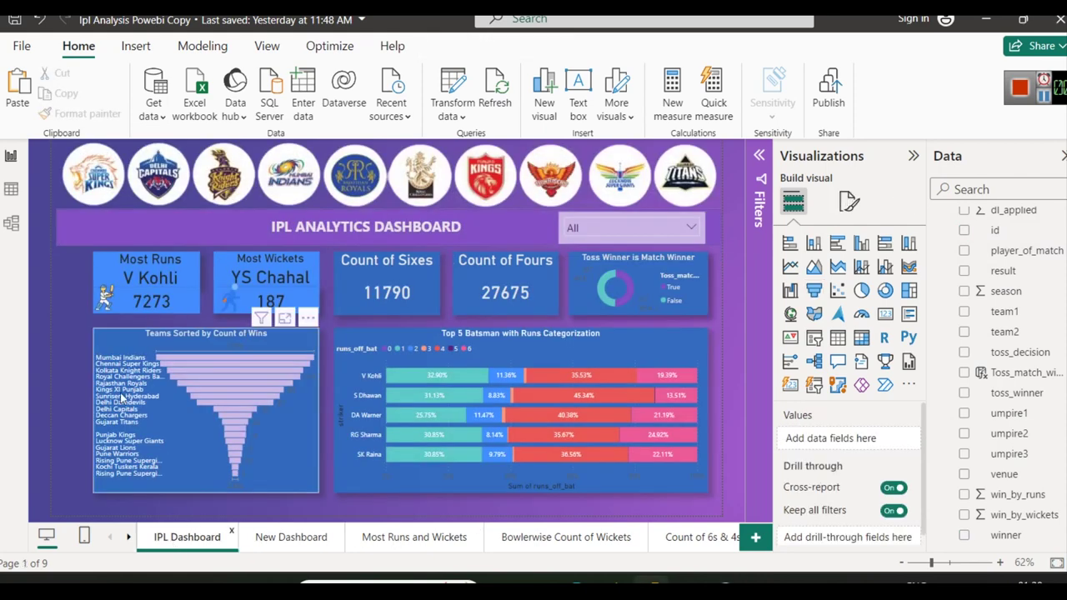
Select the winner funnel on the New Dashboard page and delete it
left_click(269, 542)
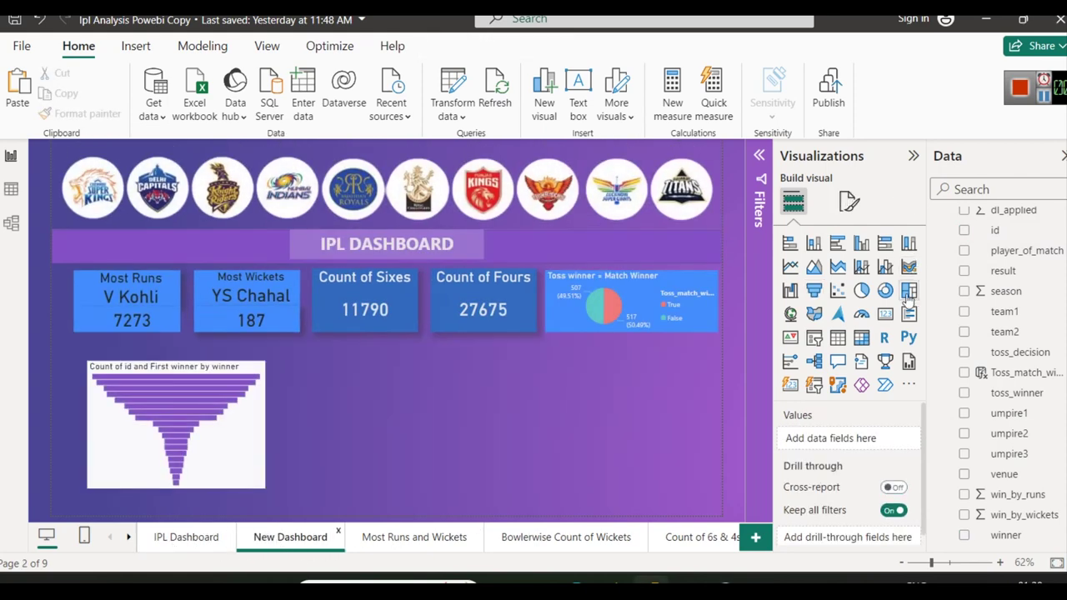
left_click(849, 201)
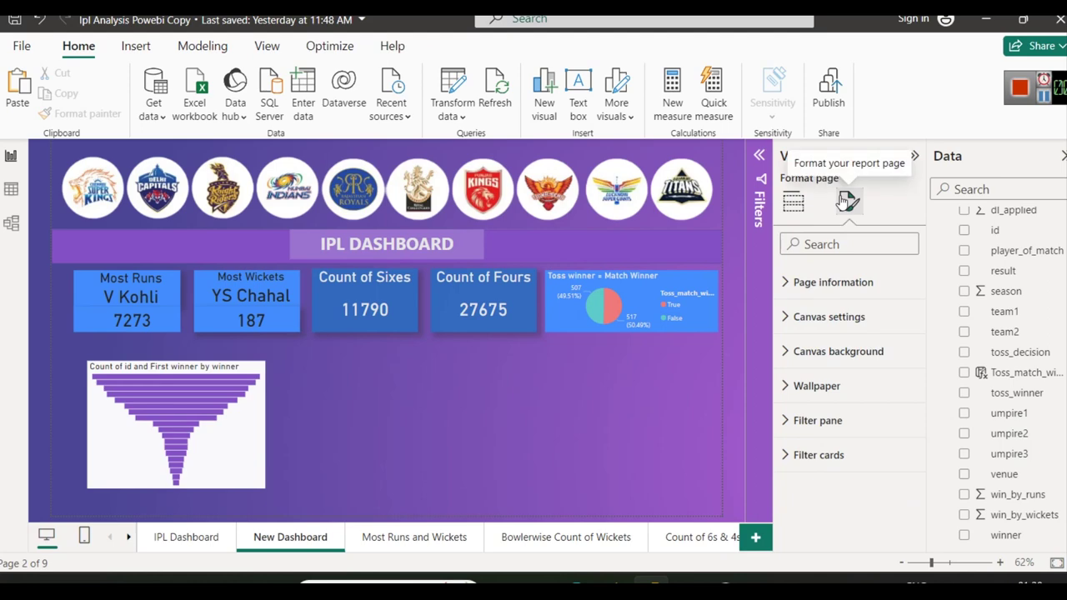
left_click(255, 457)
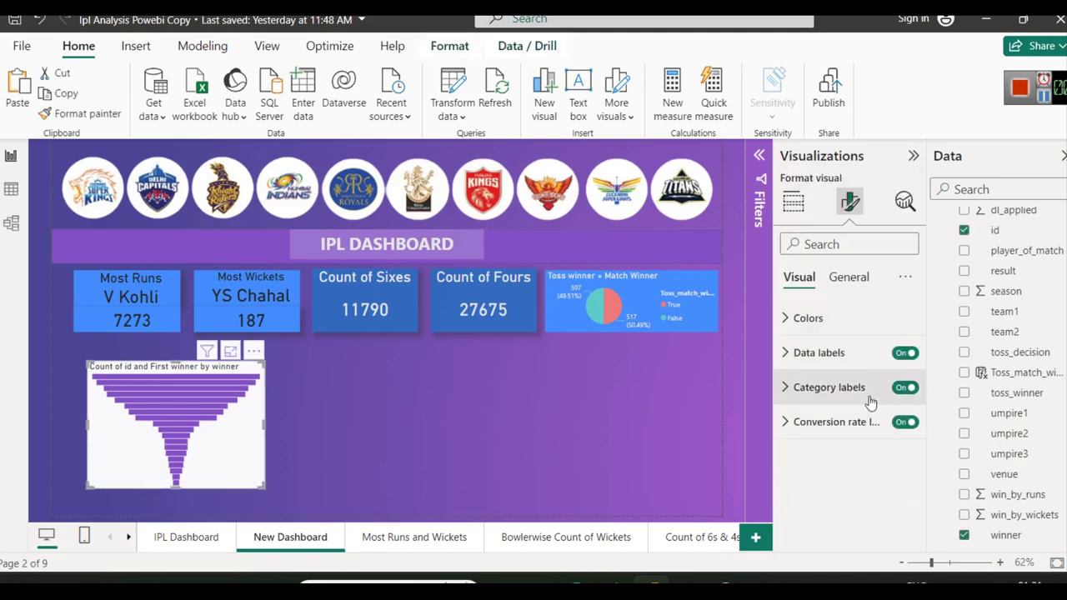
left_click(788, 317)
left_click(788, 318)
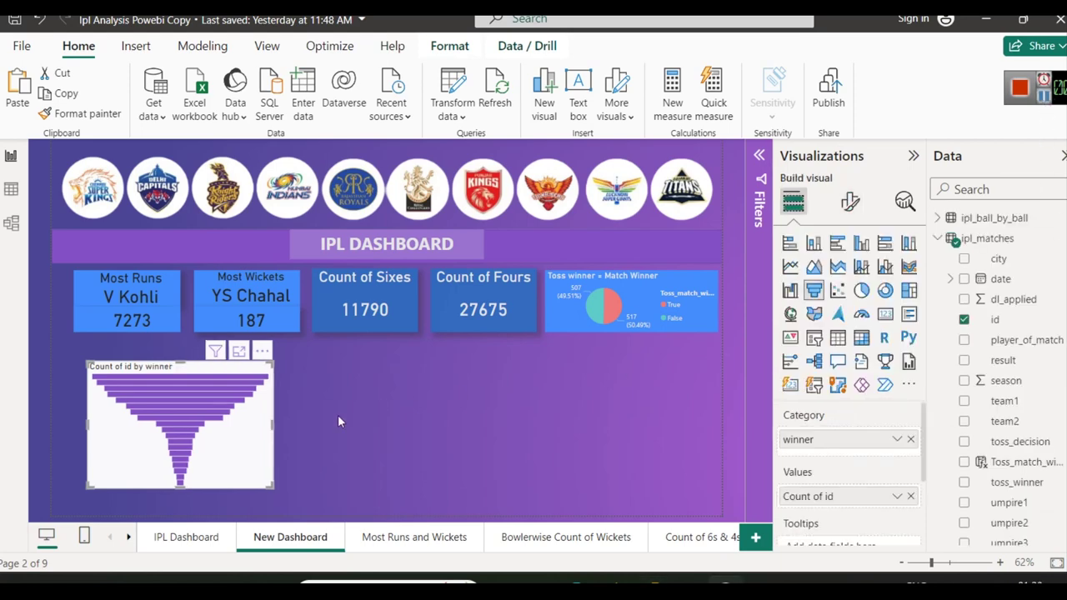
left_click(850, 201)
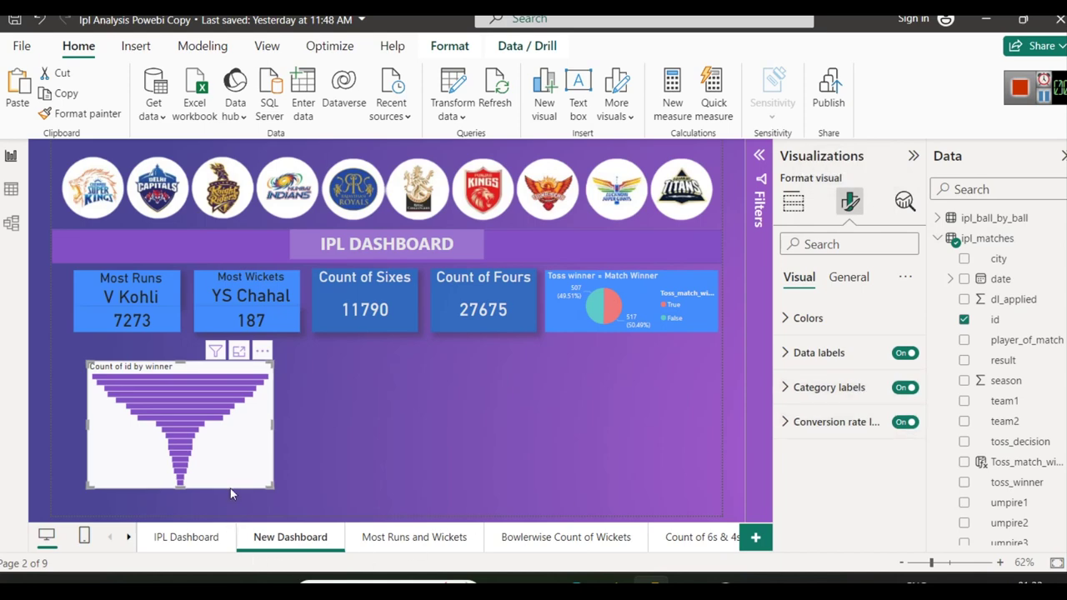
key("Delete")
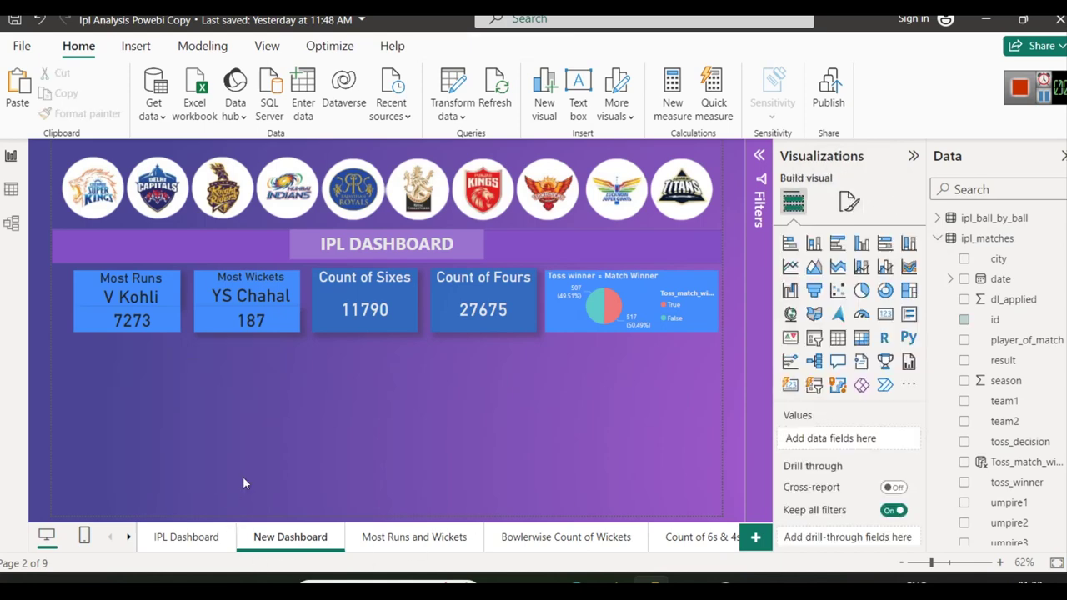
Copy the Teams Sorted by Count of Wins funnel from the IPL Dashboard page
left_click(186, 537)
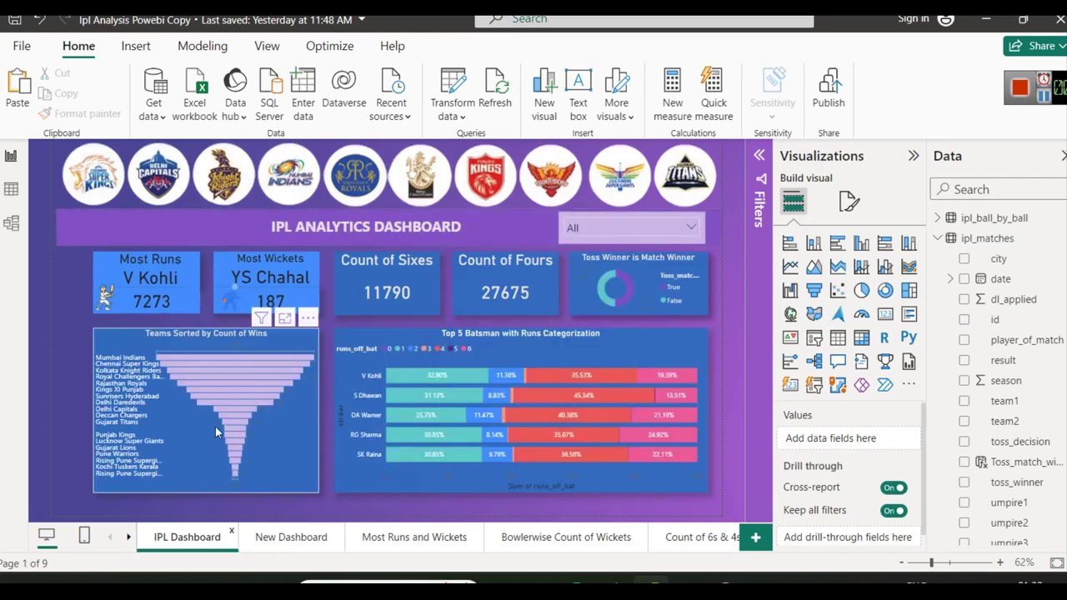
left_click(274, 467)
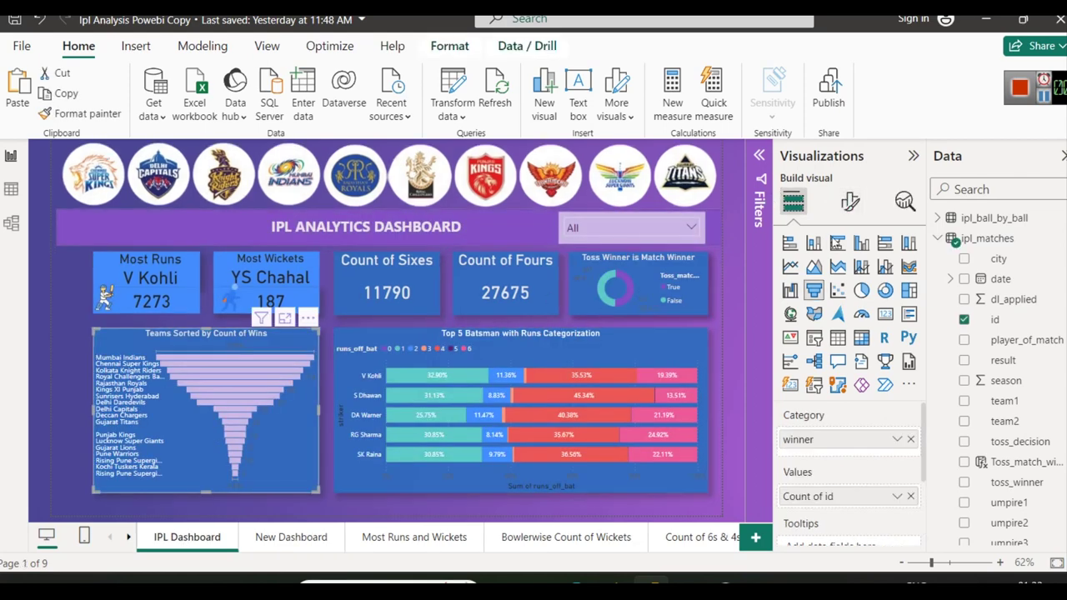
left_click(849, 201)
left_click(905, 386)
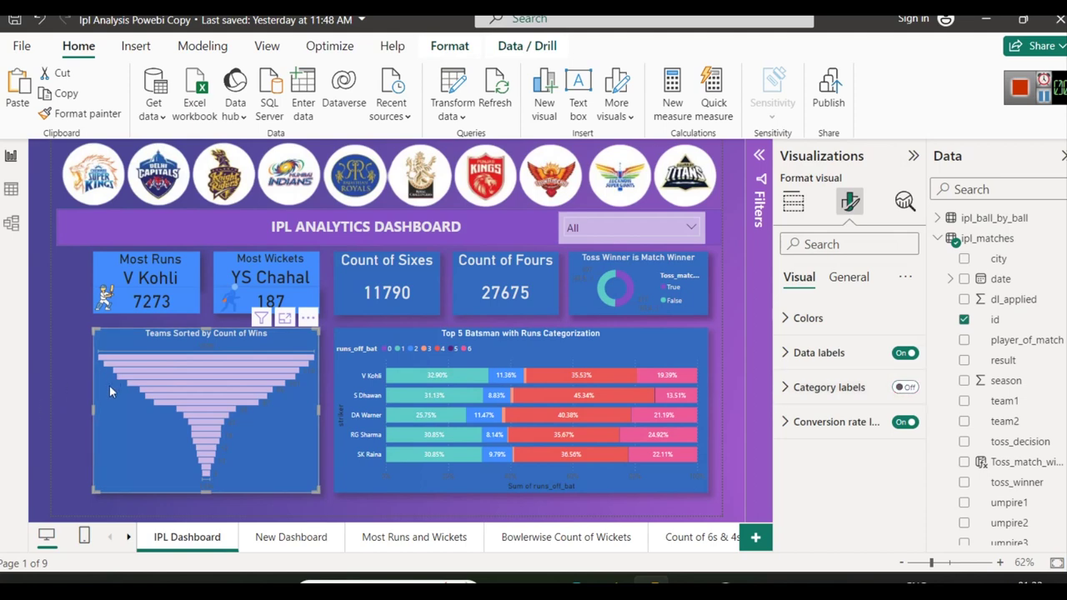
left_click(906, 388)
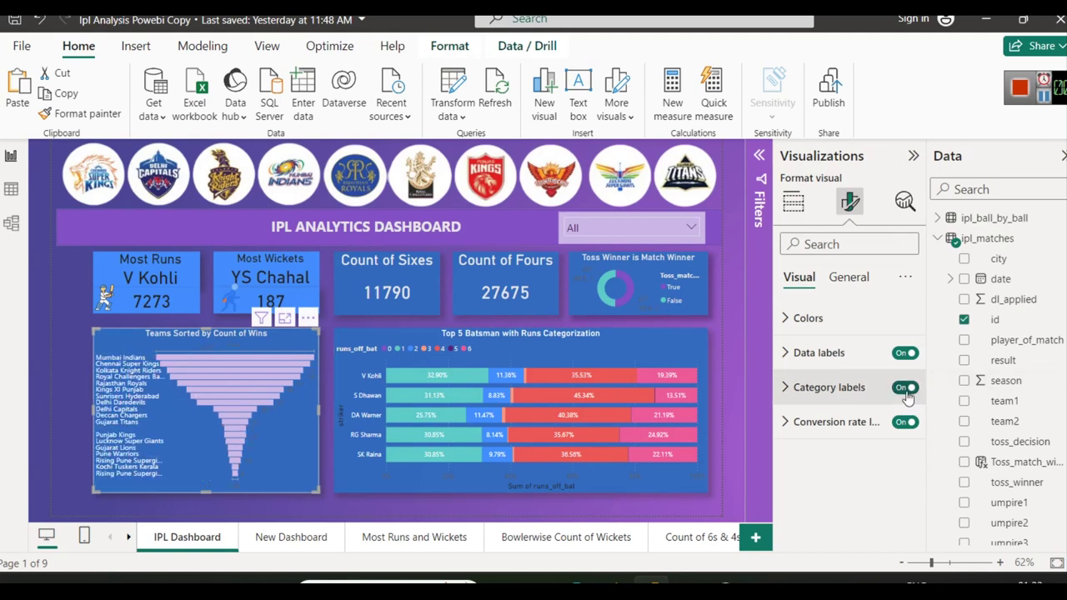
right_click(138, 418)
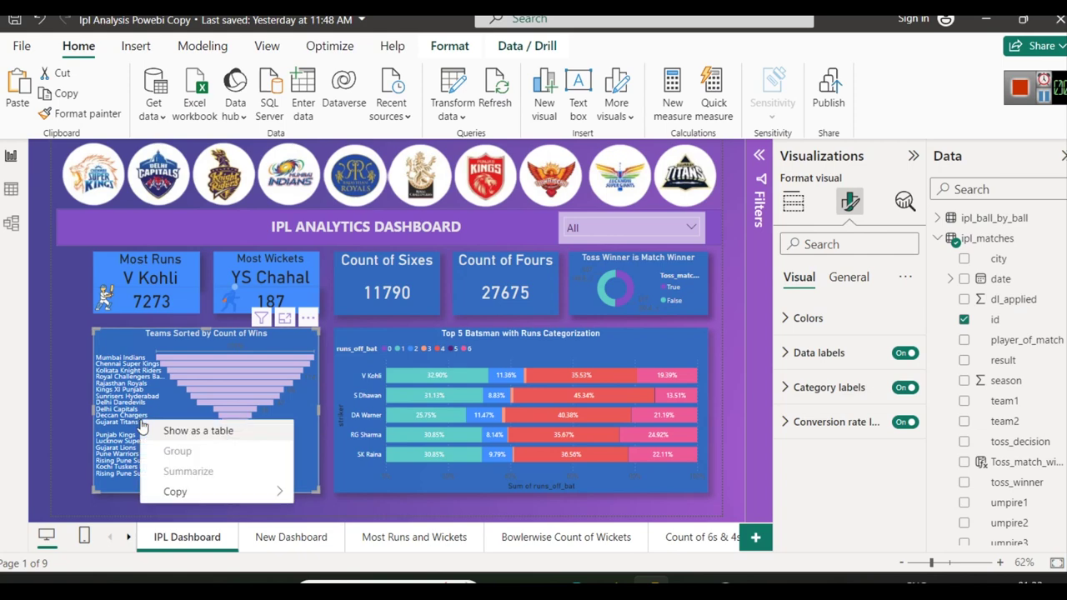
left_click(208, 397)
left_click(200, 449)
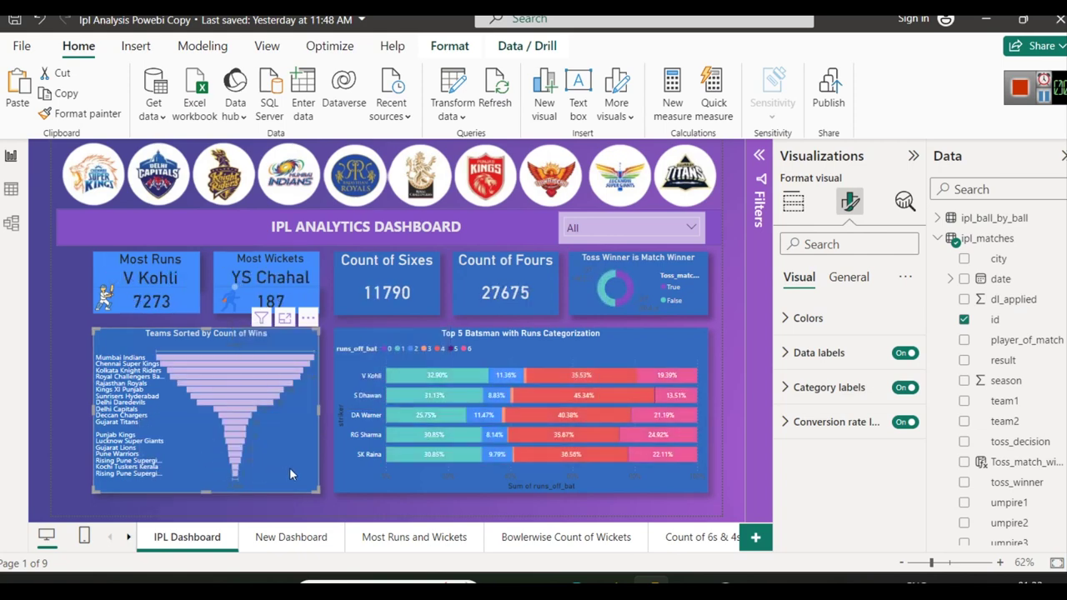
Paste the funnel onto New Dashboard below the KPI cards, then return to IPL Dashboard
left_click(279, 547)
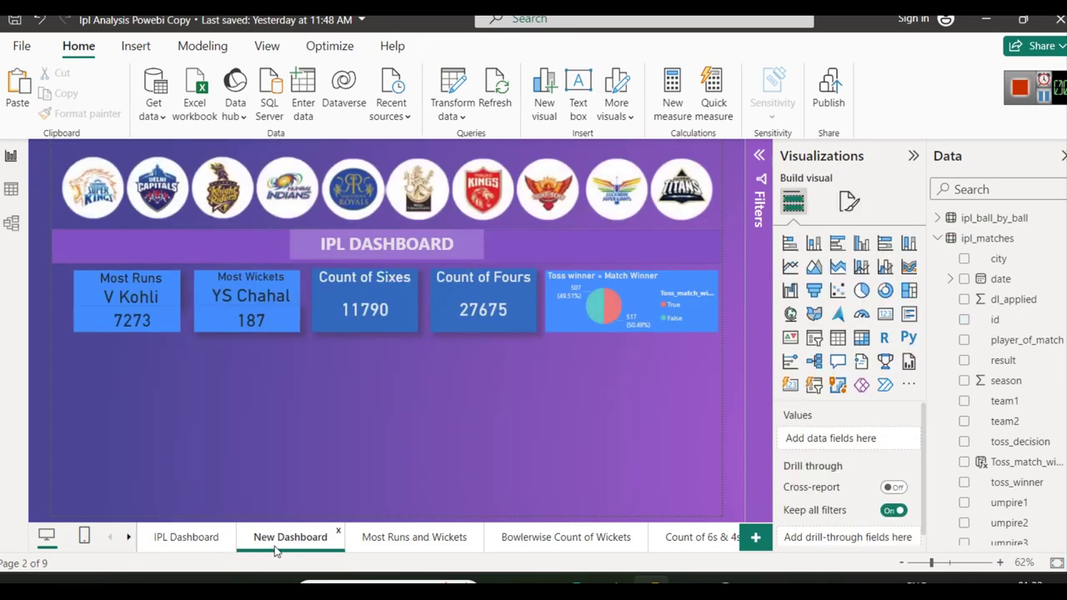
key("ctrl+v")
left_click_drag(201, 422, 166, 418)
left_click(342, 429)
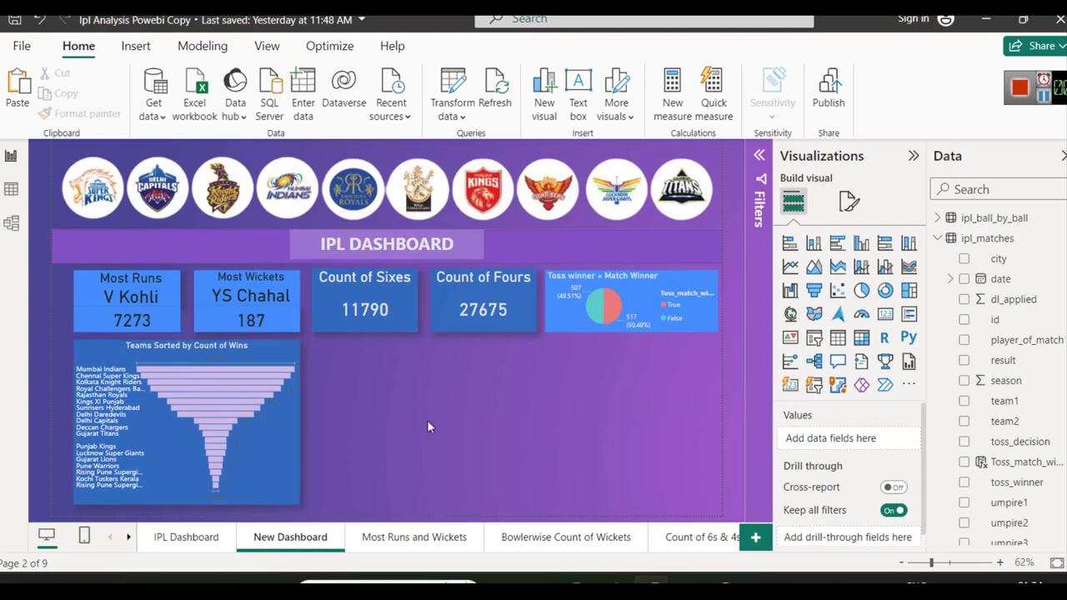
left_click(219, 538)
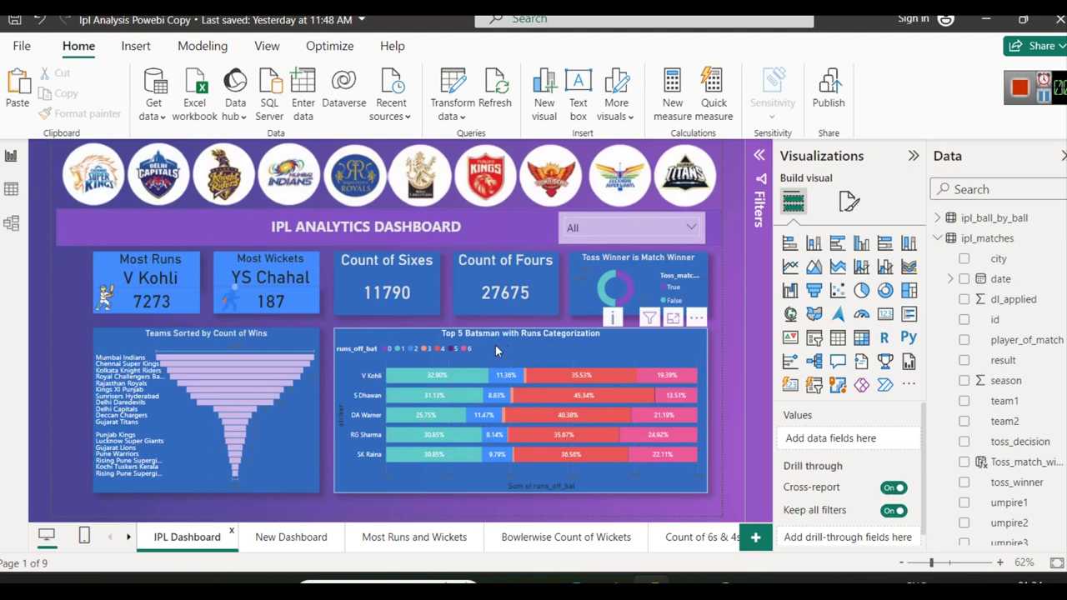
left_click(541, 345)
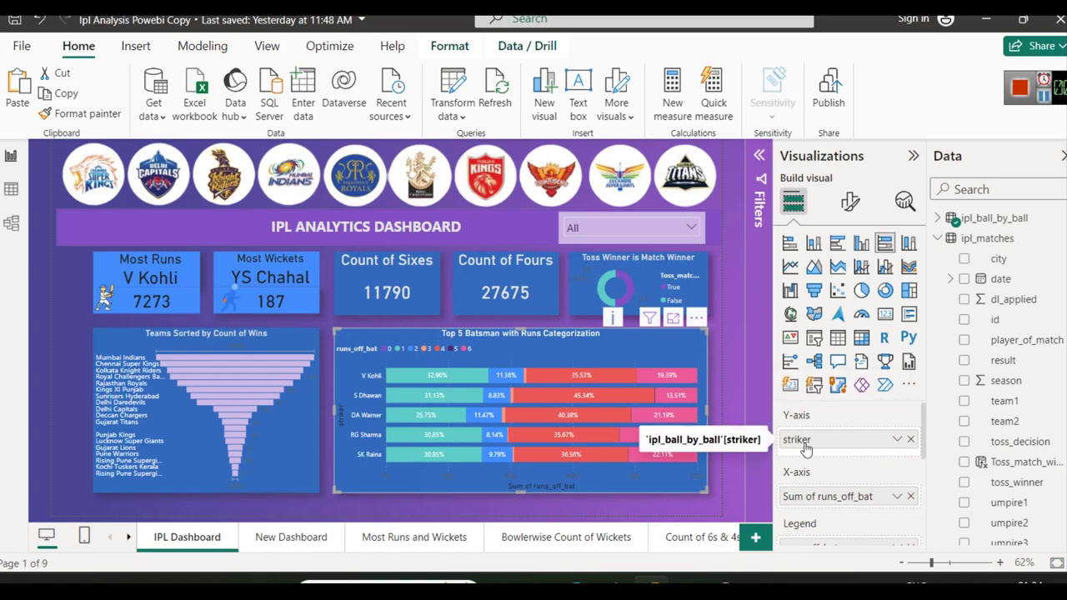
scroll(806, 455, "down", 1)
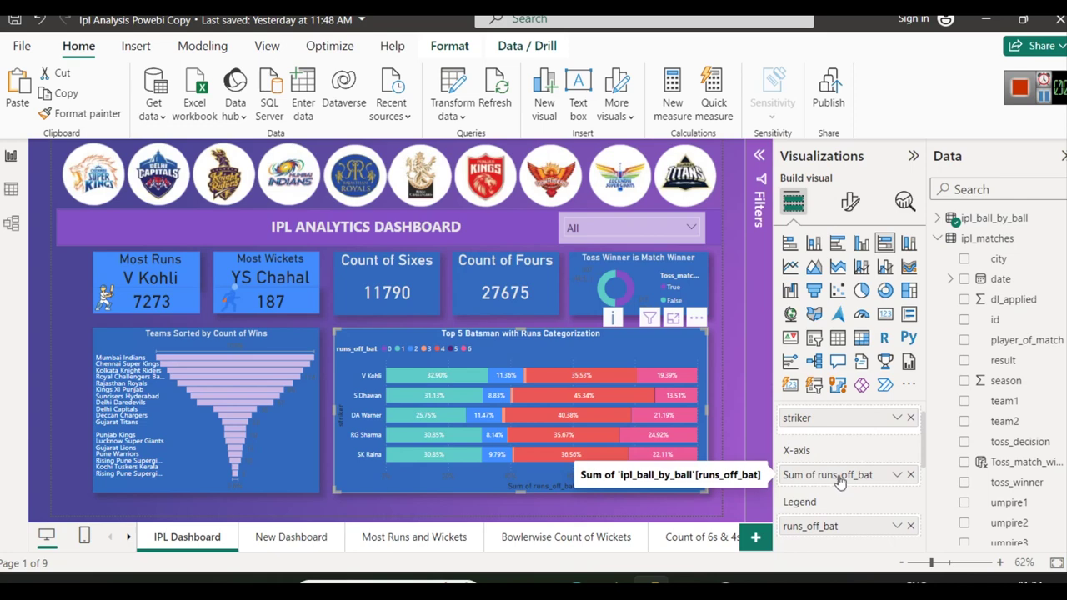
scroll(840, 480, "down", 3)
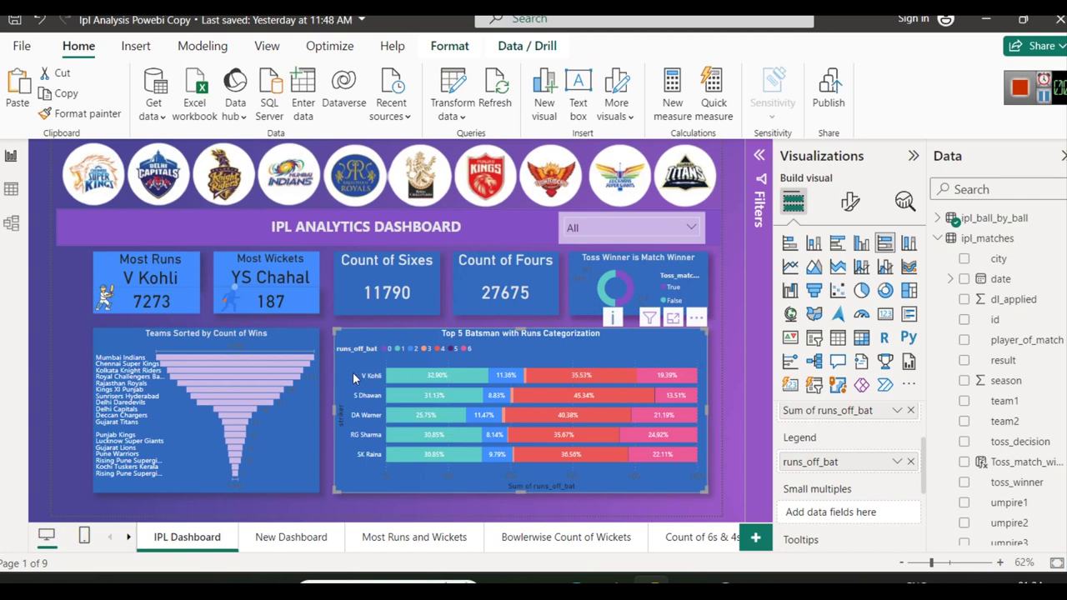
Review the batsman chart's striker Top 5 by runs filter, then return to New Dashboard
mouse_move(549, 378)
left_click(759, 156)
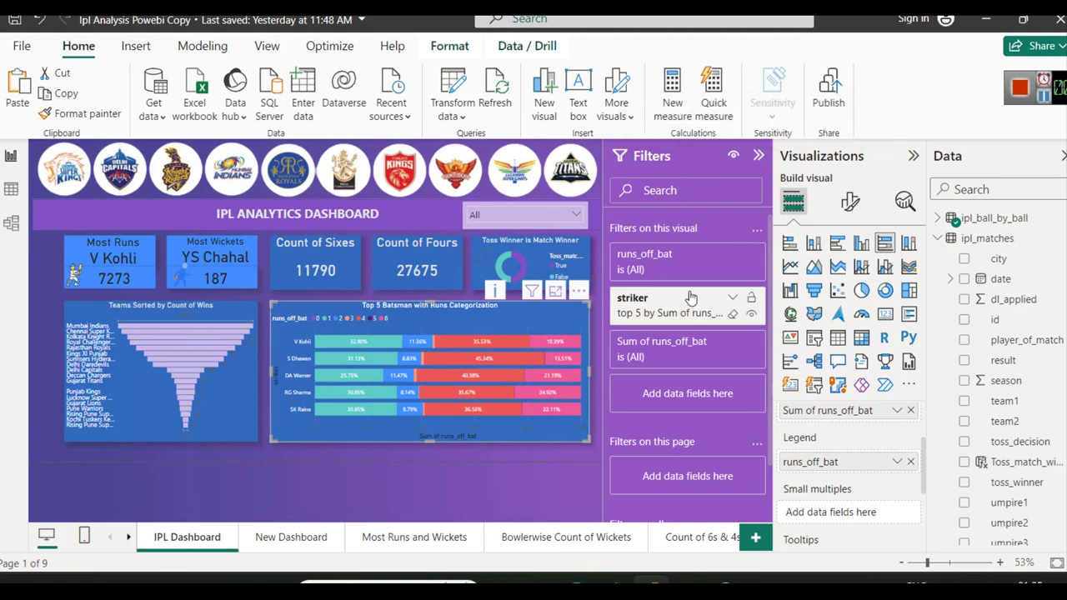
left_click(675, 310)
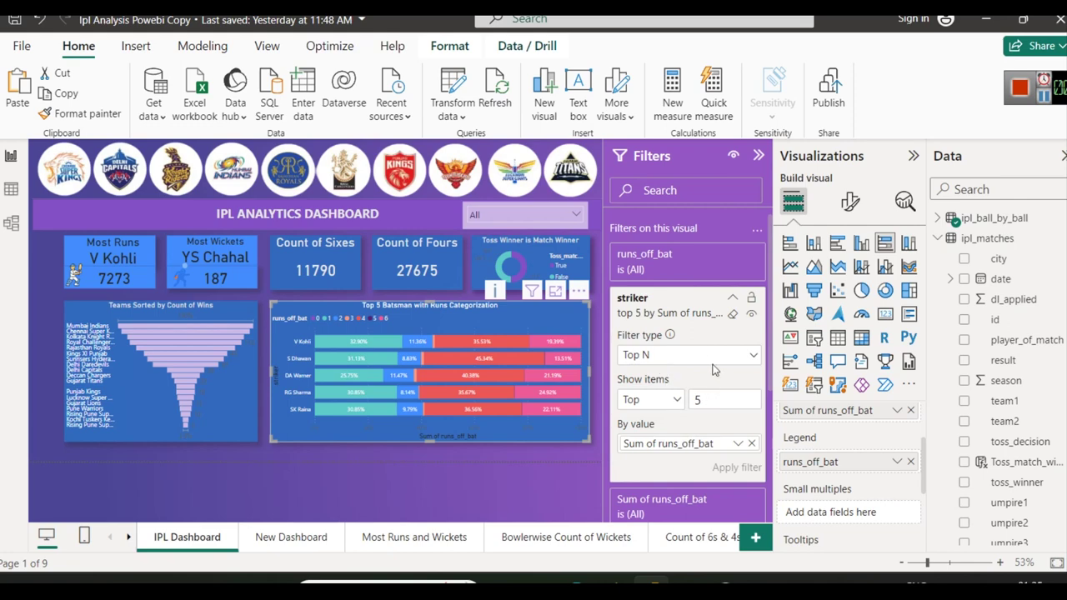
left_click(735, 297)
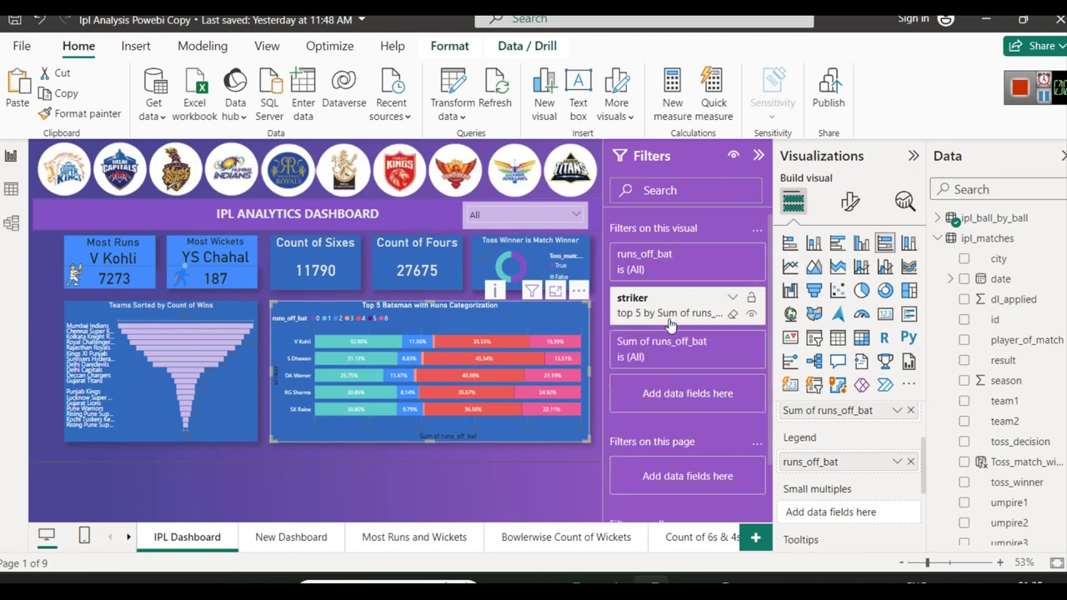
left_click(292, 537)
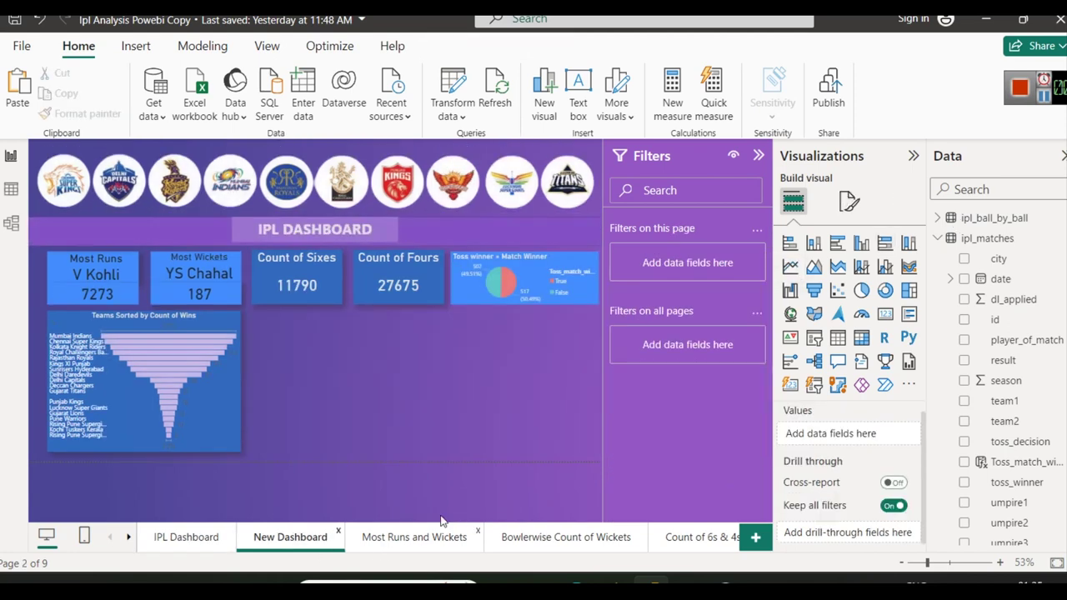
Add a 100% stacked bar chart with striker on the Y-axis and runs_off_bat on the X-axis and Legend
left_click(885, 243)
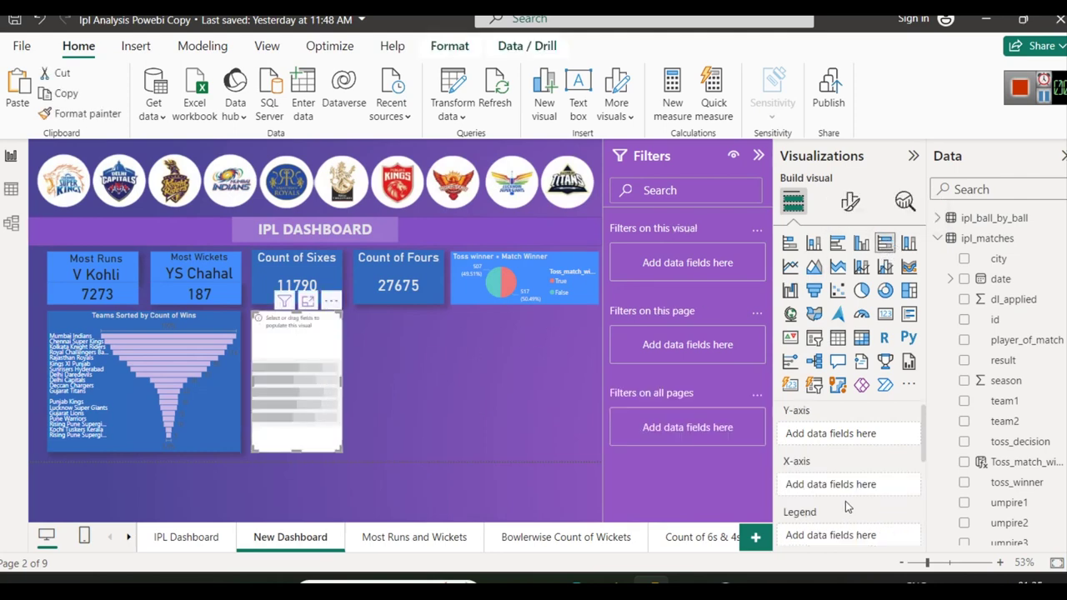
scroll(1034, 454, "down", 2)
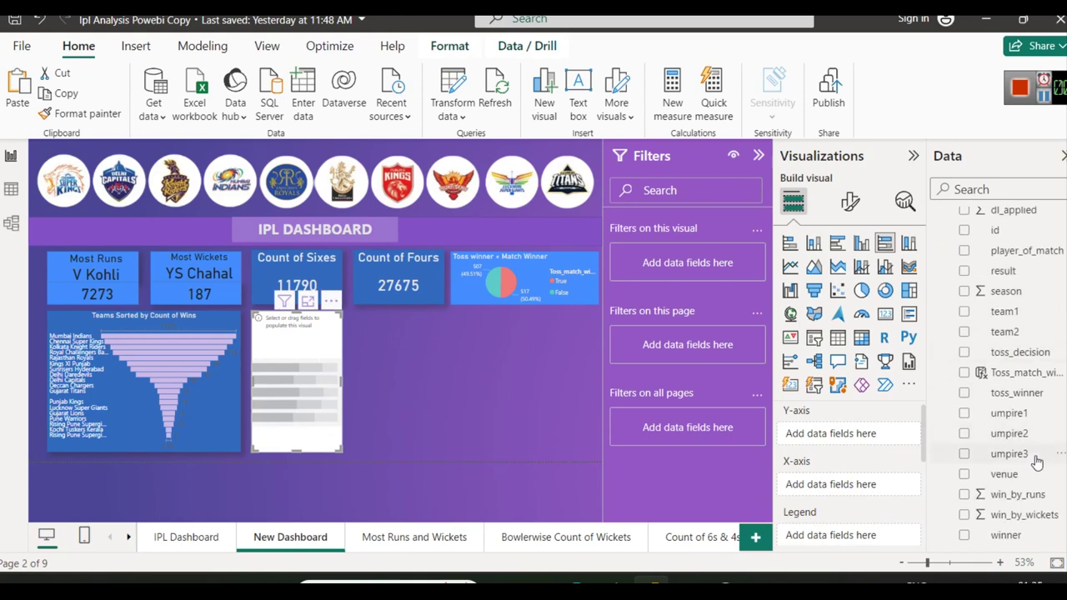
scroll(1025, 483, "up", 2)
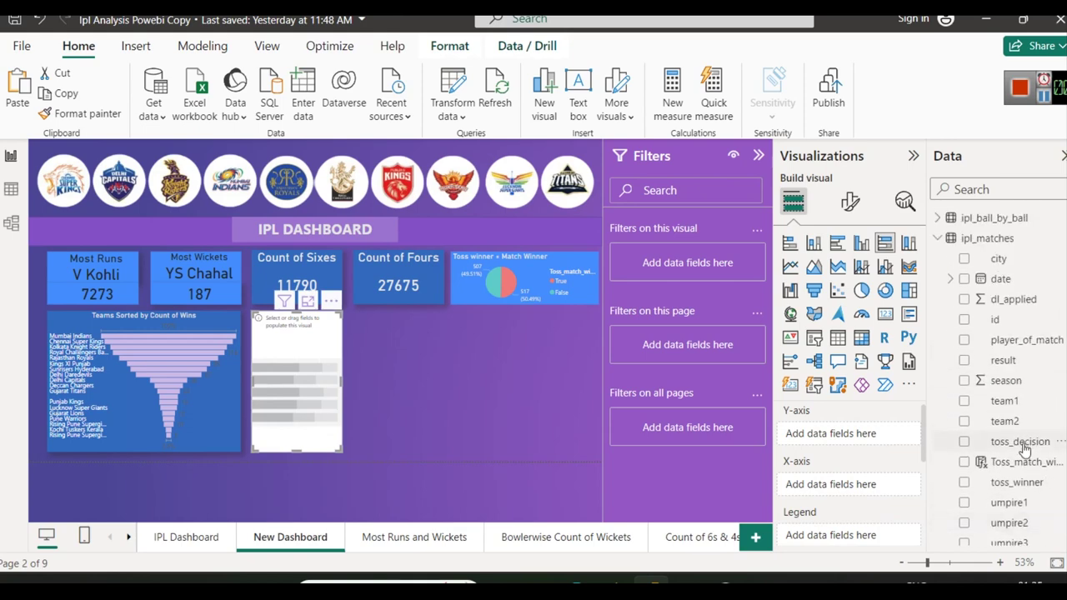
scroll(1029, 405, "down", 2)
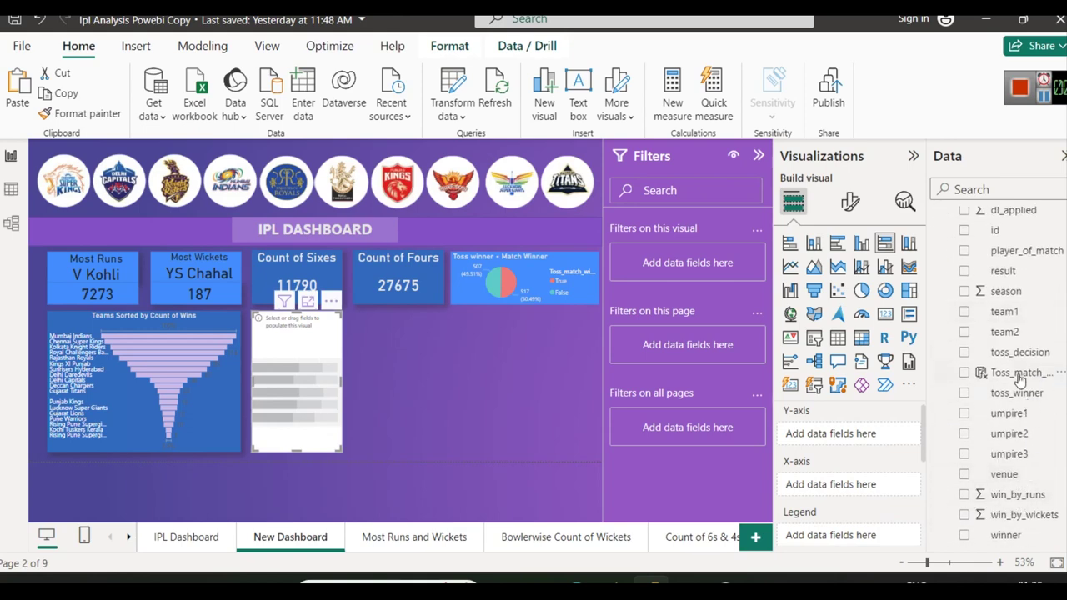
scroll(1021, 380, "up", 2)
left_click(939, 238)
left_click(939, 218)
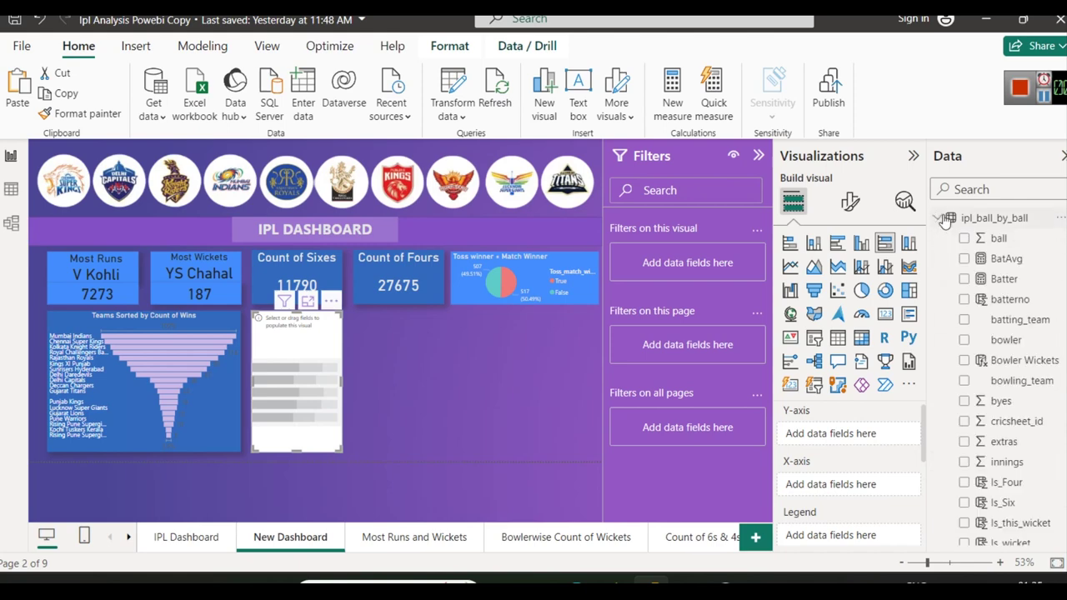
scroll(1034, 484, "down", 5)
left_click_drag(1016, 521, 863, 440)
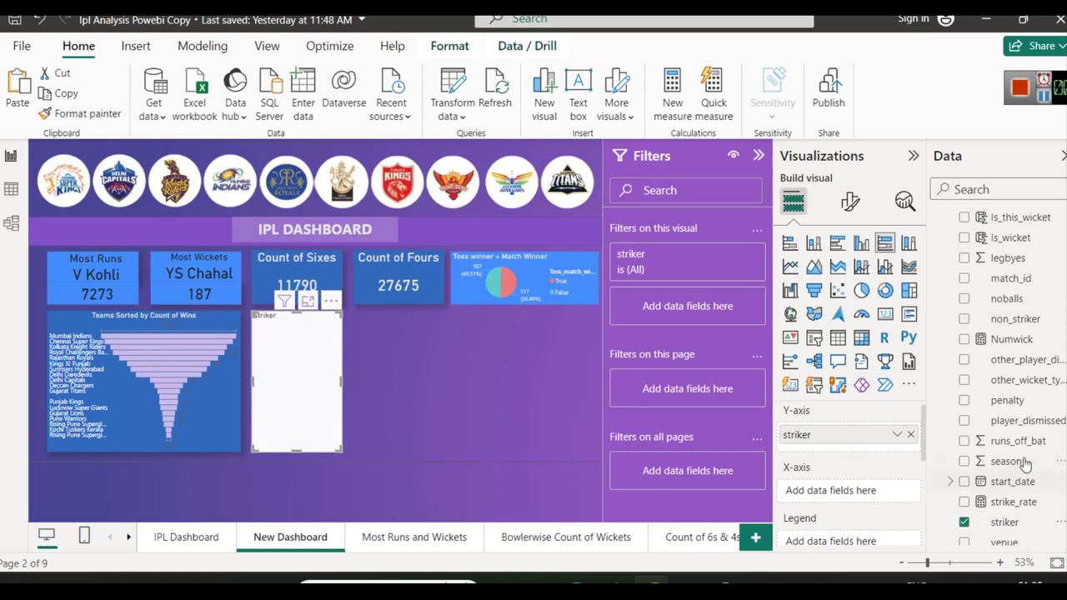
scroll(1026, 471, "down", 2)
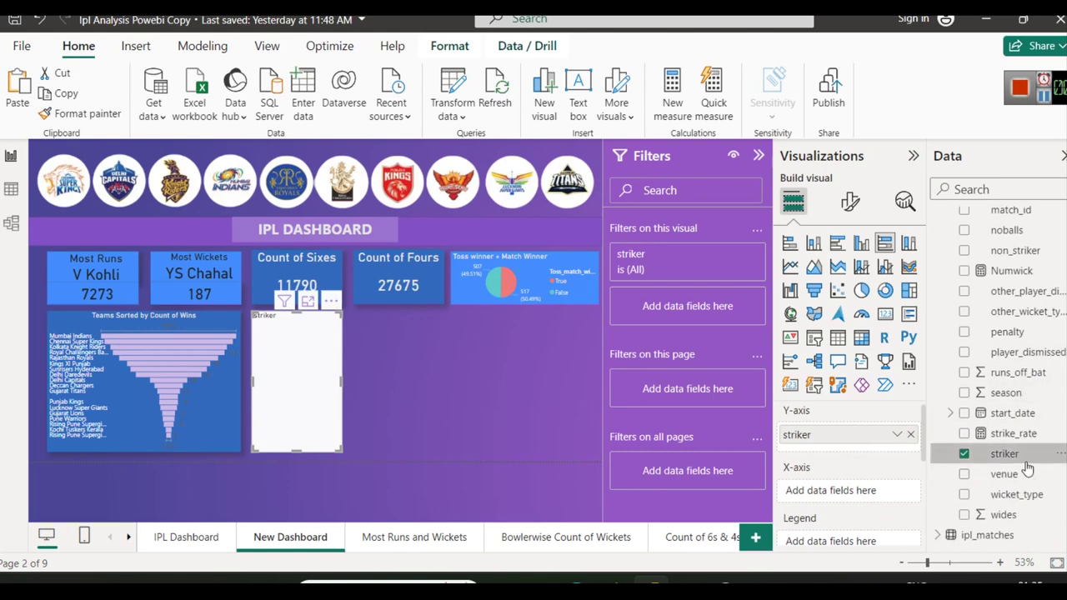
left_click_drag(1005, 373, 845, 495)
scroll(913, 510, "down", 1)
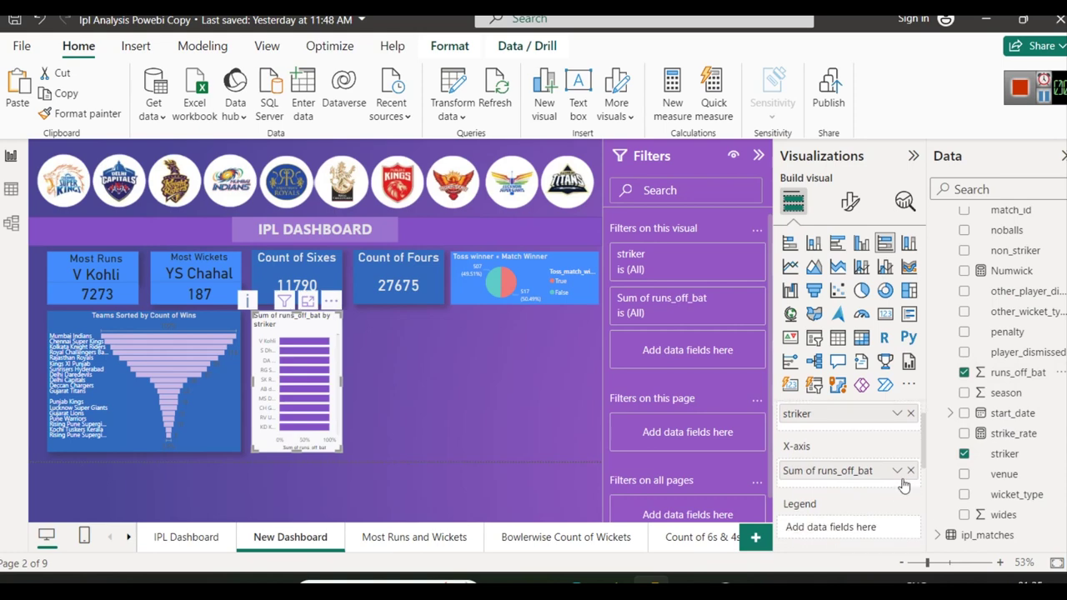
left_click_drag(1015, 376, 864, 506)
Widen the bar chart across the page and test cross-filtering on V Kohli's 4-run shots
left_click_drag(342, 382, 598, 408)
left_click(541, 472)
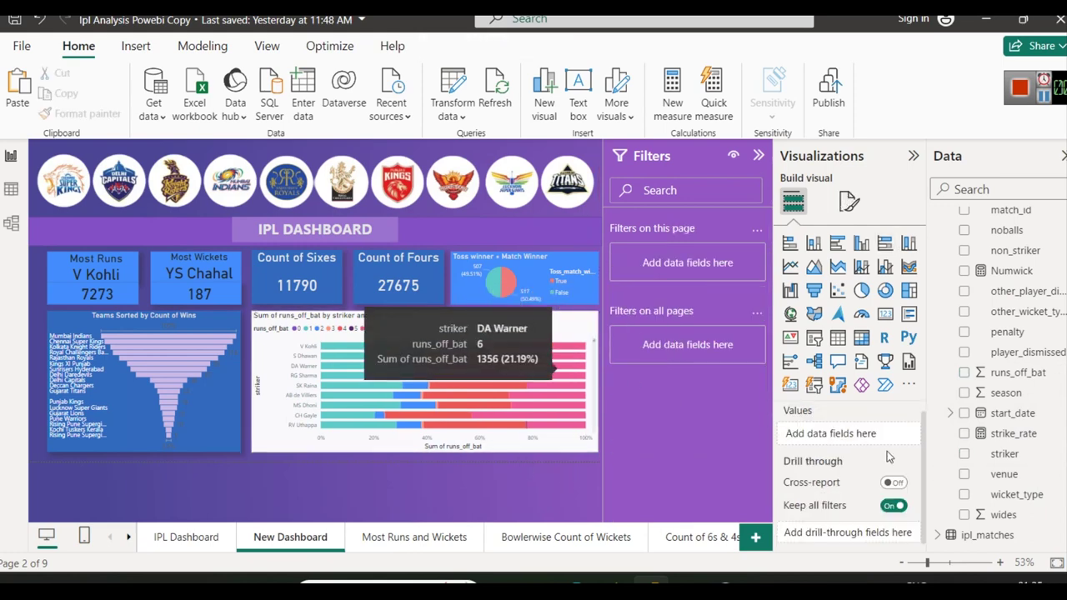
left_click(851, 210)
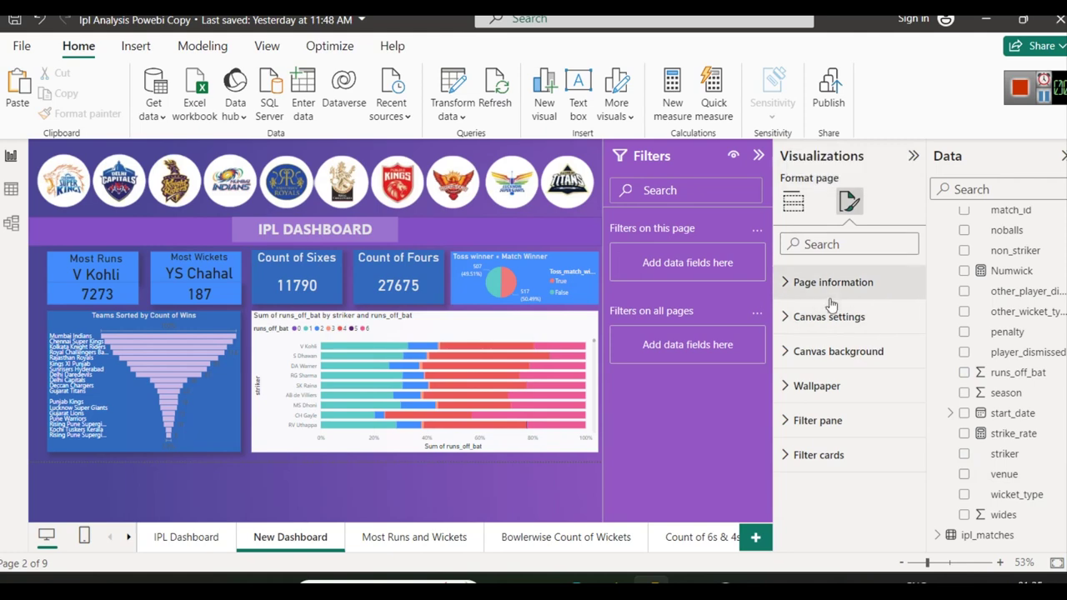
left_click(498, 349)
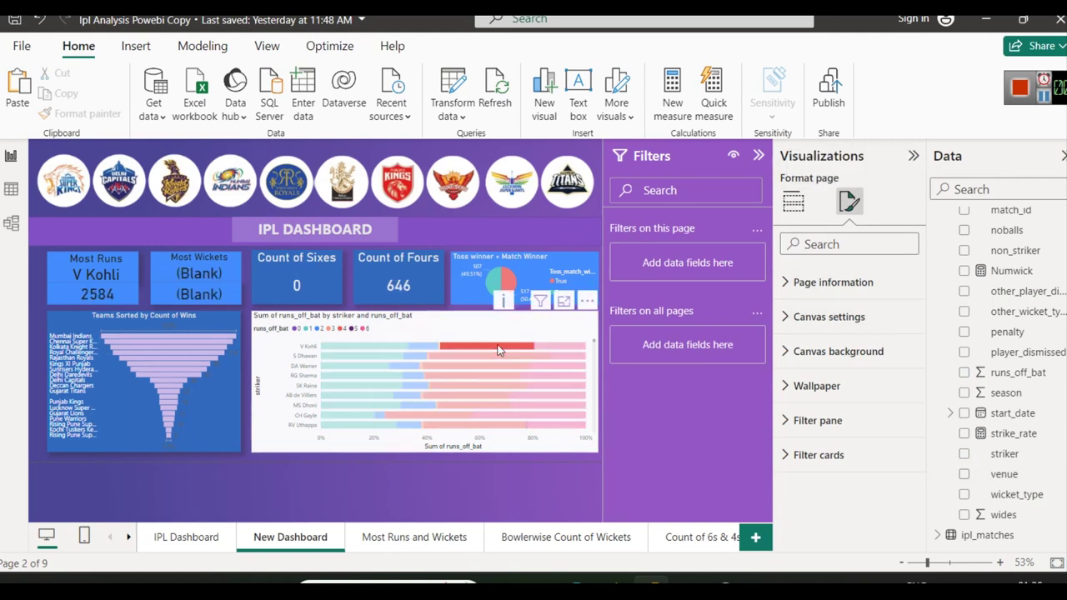
left_click(263, 447)
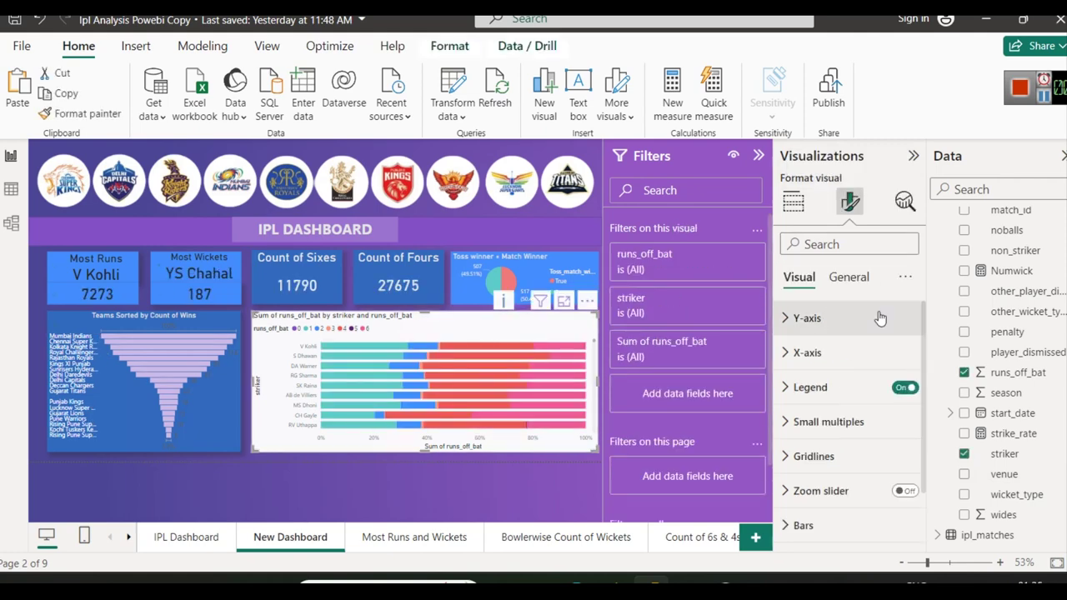
Review the chart's Y-axis and legend formatting, then expand the General title options
left_click(821, 319)
left_click(822, 319)
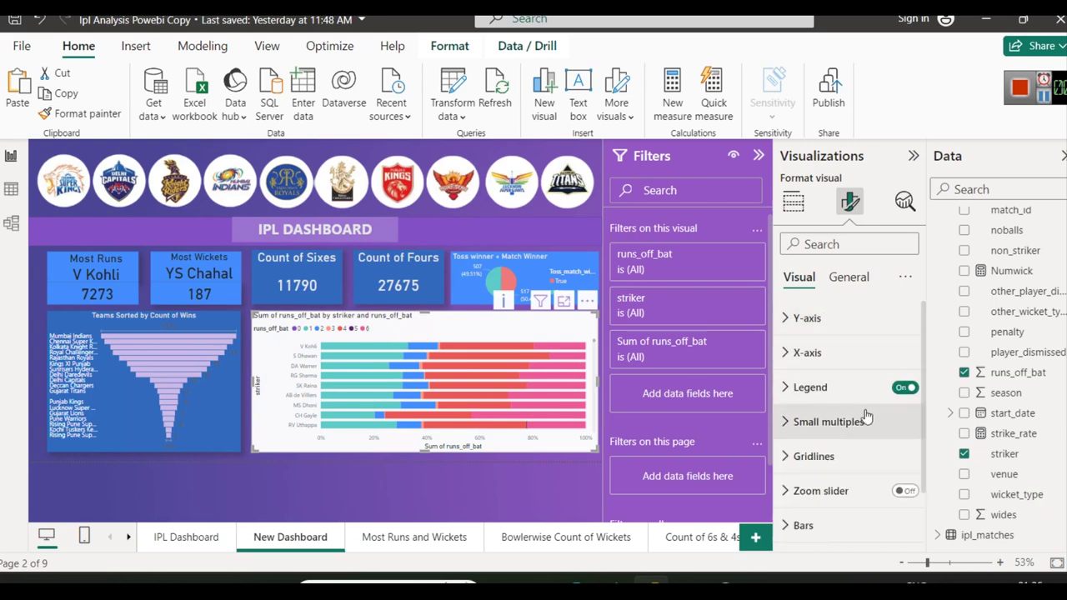
left_click(829, 384)
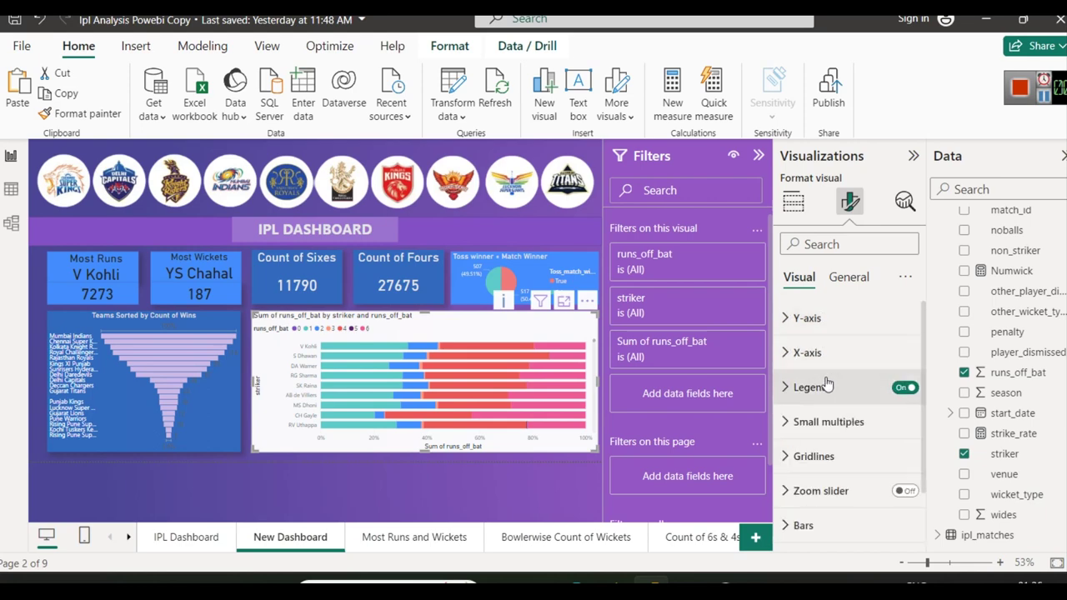
left_click(835, 279)
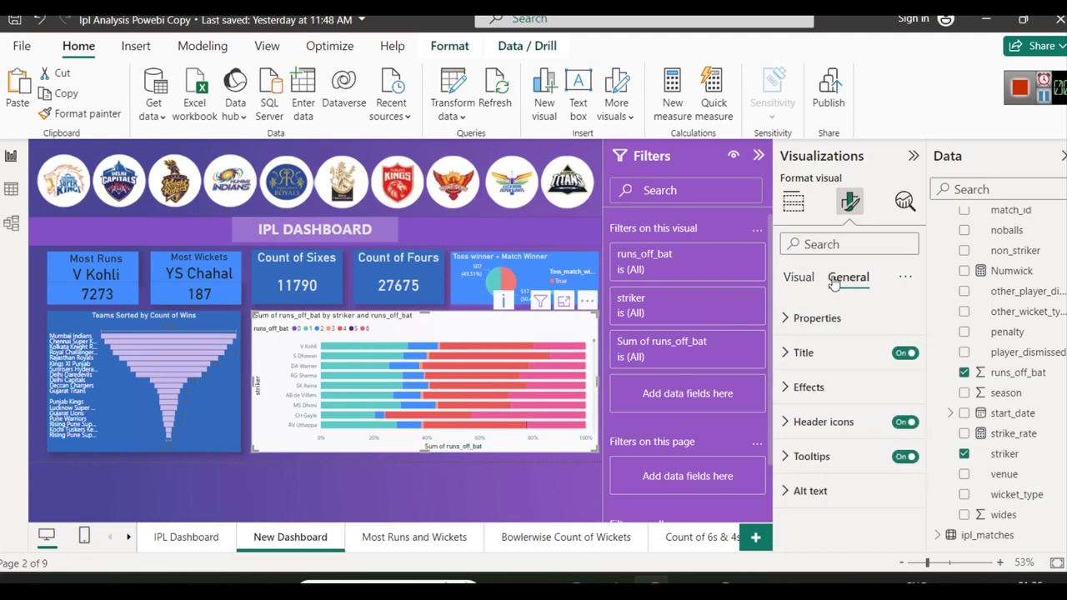
left_click(827, 352)
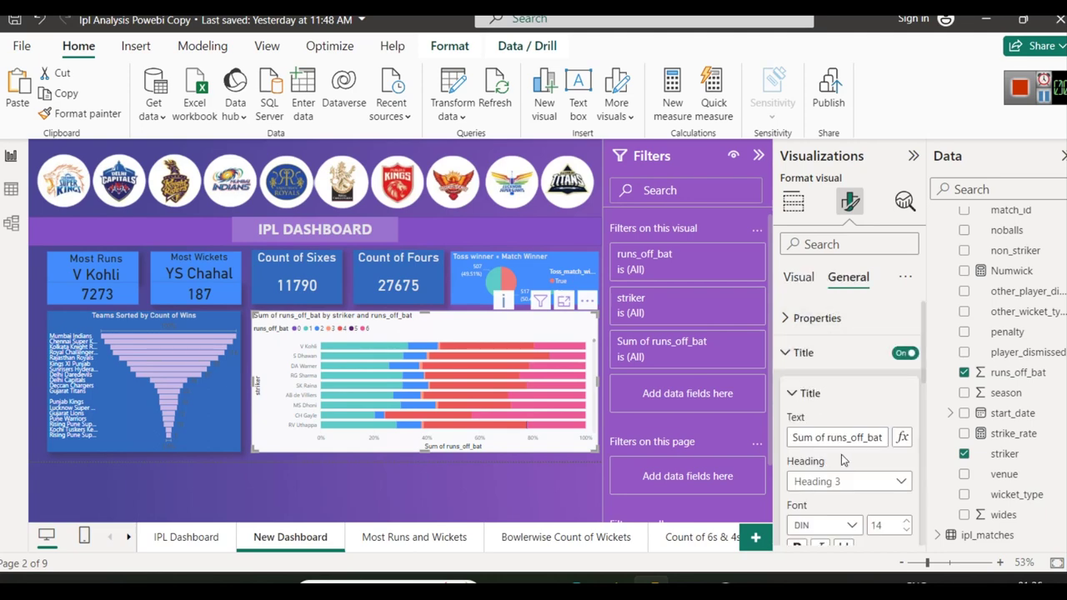
Copy the Top 5 Batsman chart from IPL Dashboard and paste it in place of the striker chart
left_click(176, 538)
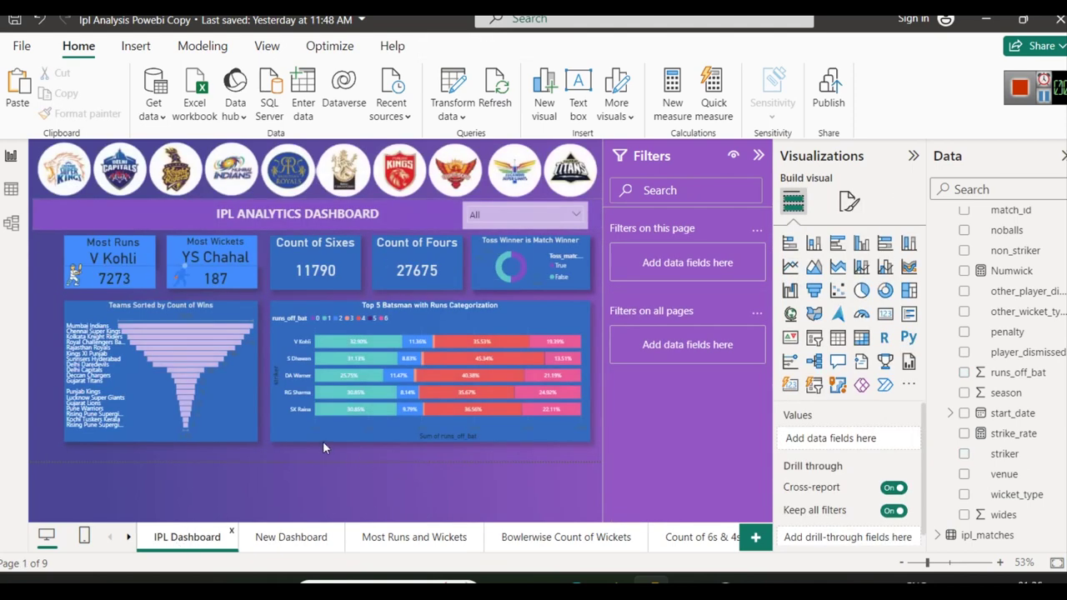
left_click(320, 436)
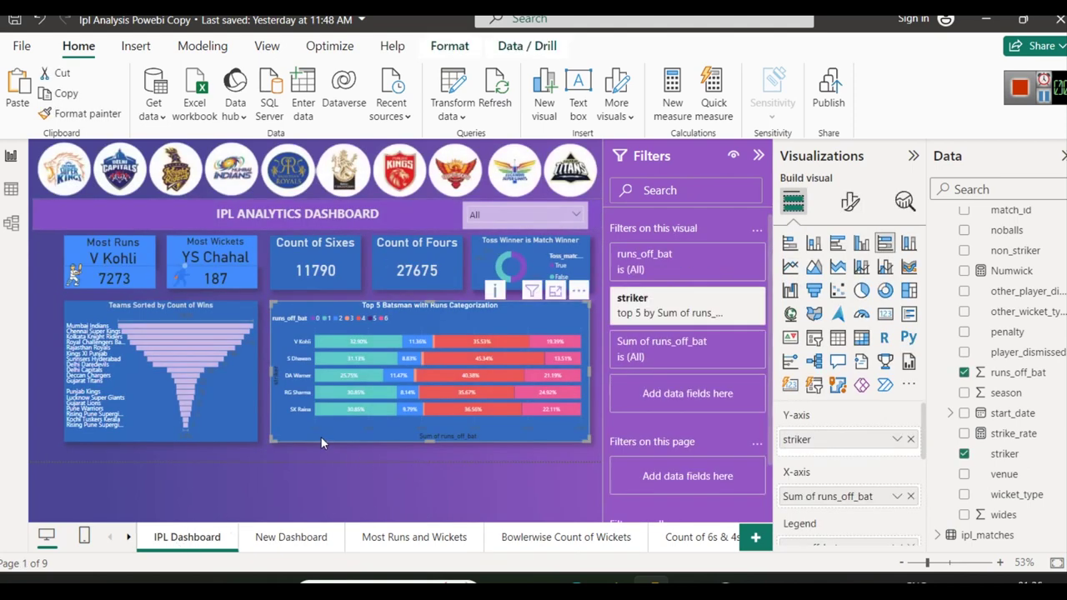
left_click(294, 537)
left_click(366, 440)
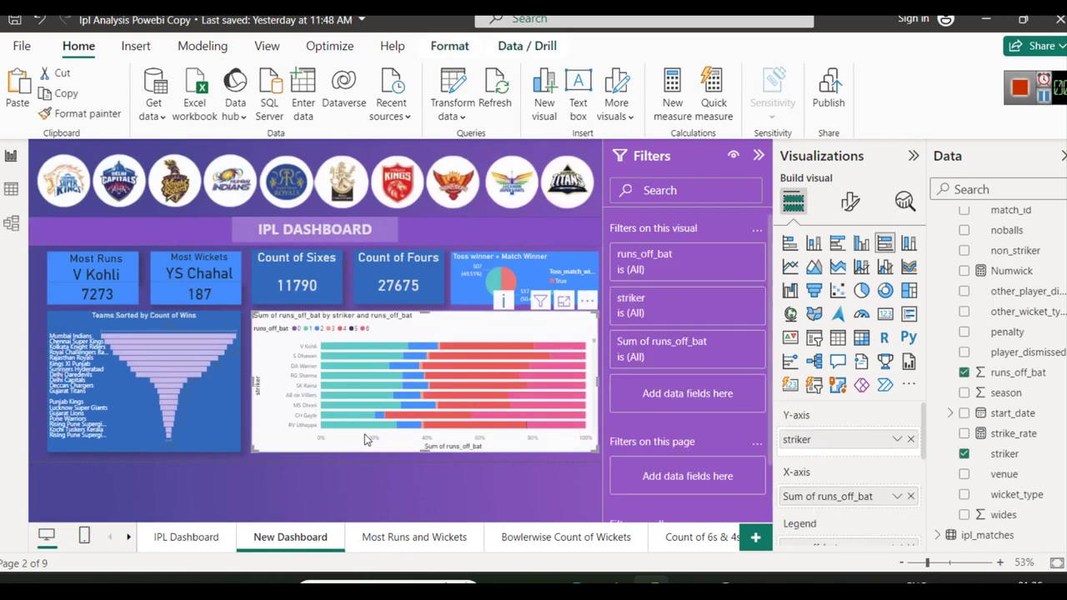
key("Delete")
key("ctrl+z")
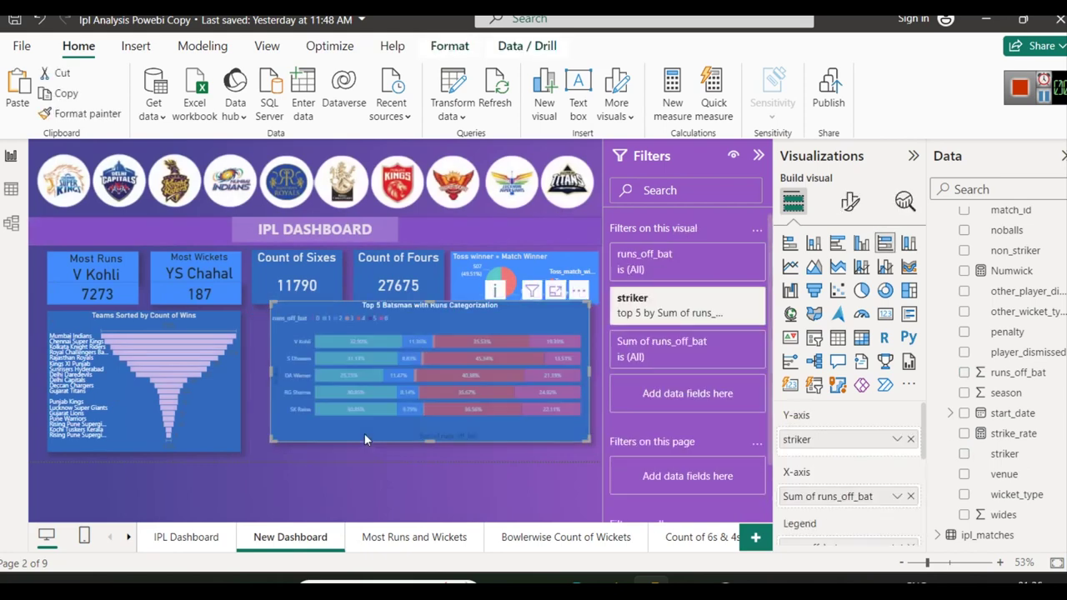
Move the pasted chart beside the funnel and widen it to the page edge
left_click(416, 469)
mouse_move(392, 410)
left_mouse_down()
mouse_move(384, 418)
mouse_move(389, 399)
left_mouse_up()
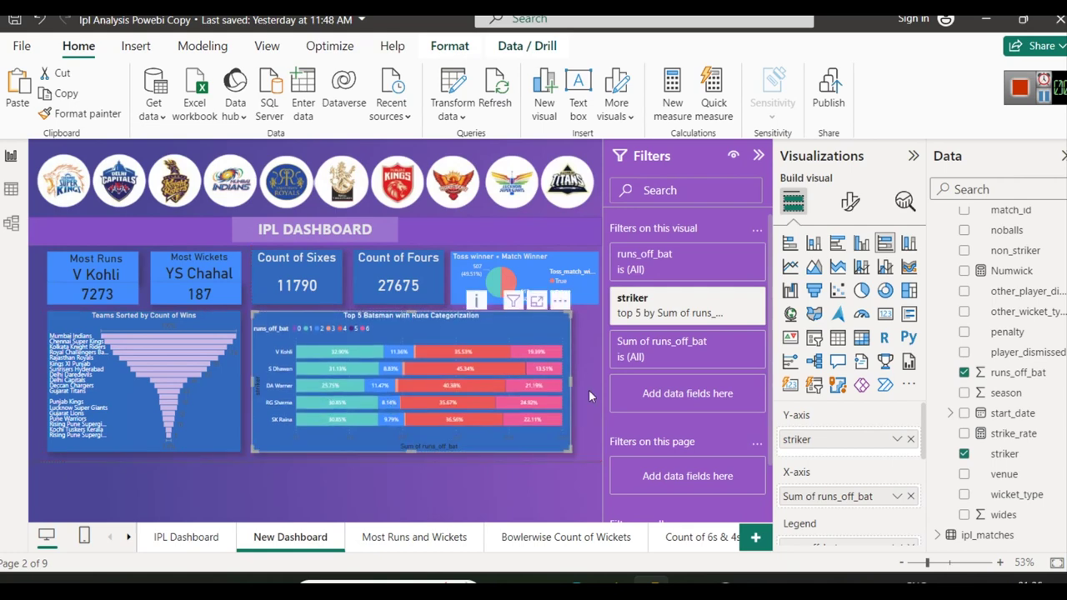
left_click_drag(570, 383, 595, 382)
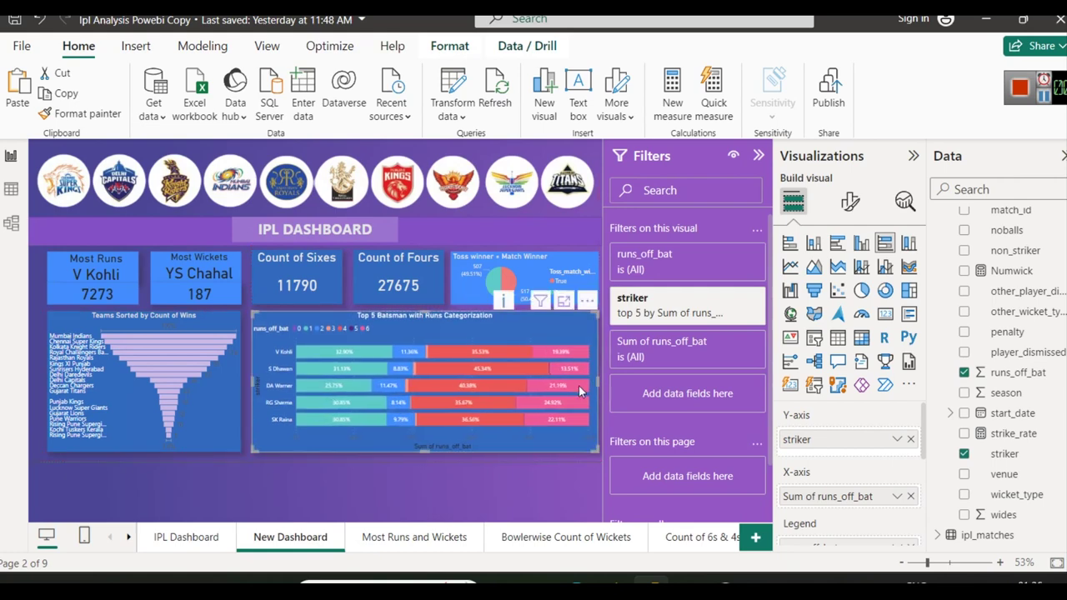
left_click(851, 201)
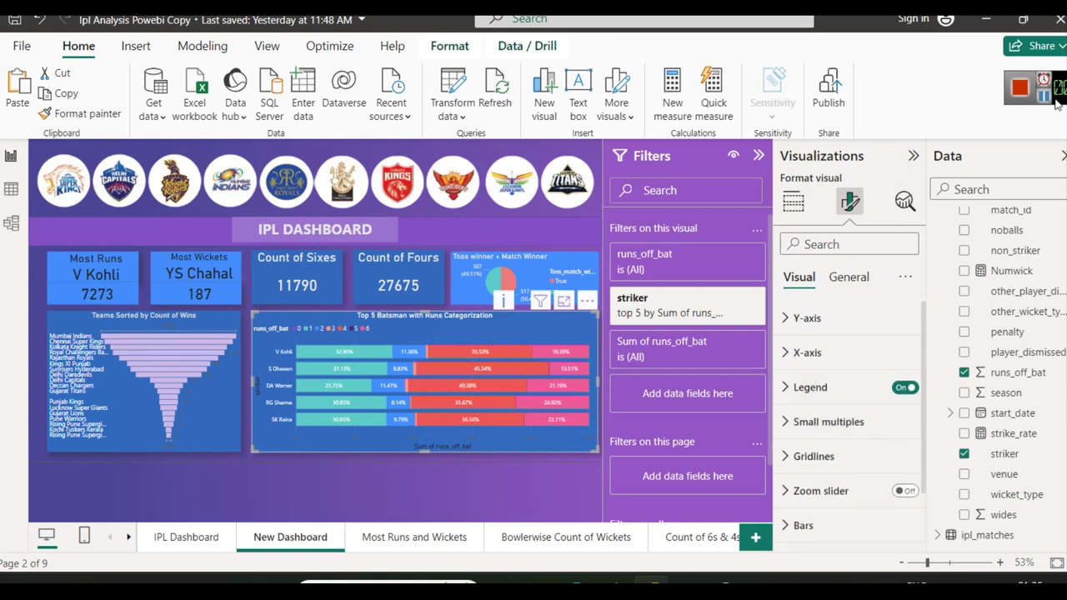
Turn on the Top 5 Batsman chart's shadow under General > Effects
left_click(849, 277)
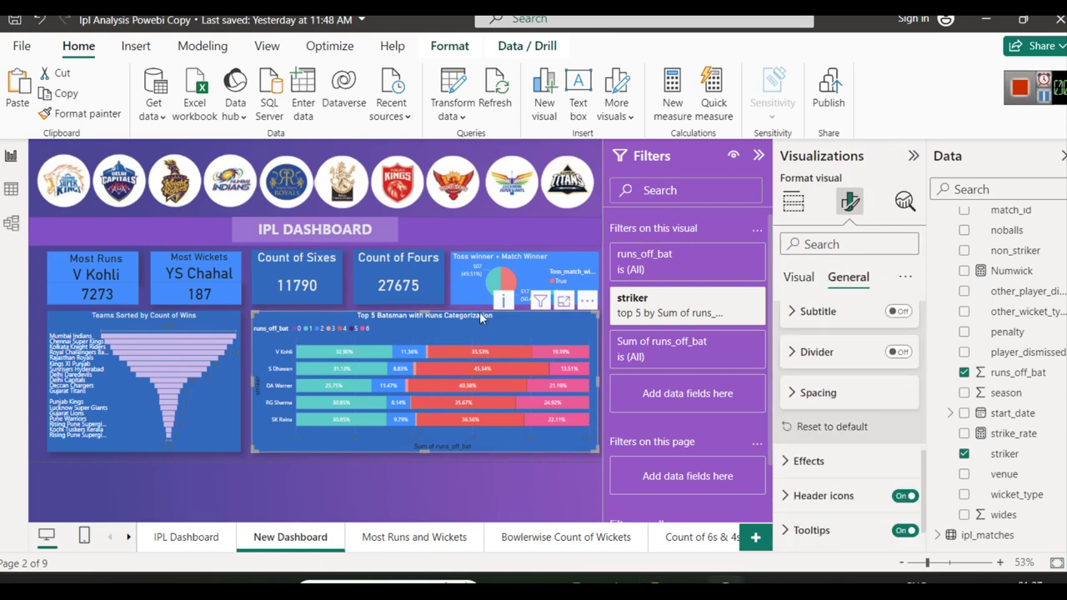
left_click(809, 460)
scroll(828, 450, "down", 3)
scroll(827, 440, "down", 2)
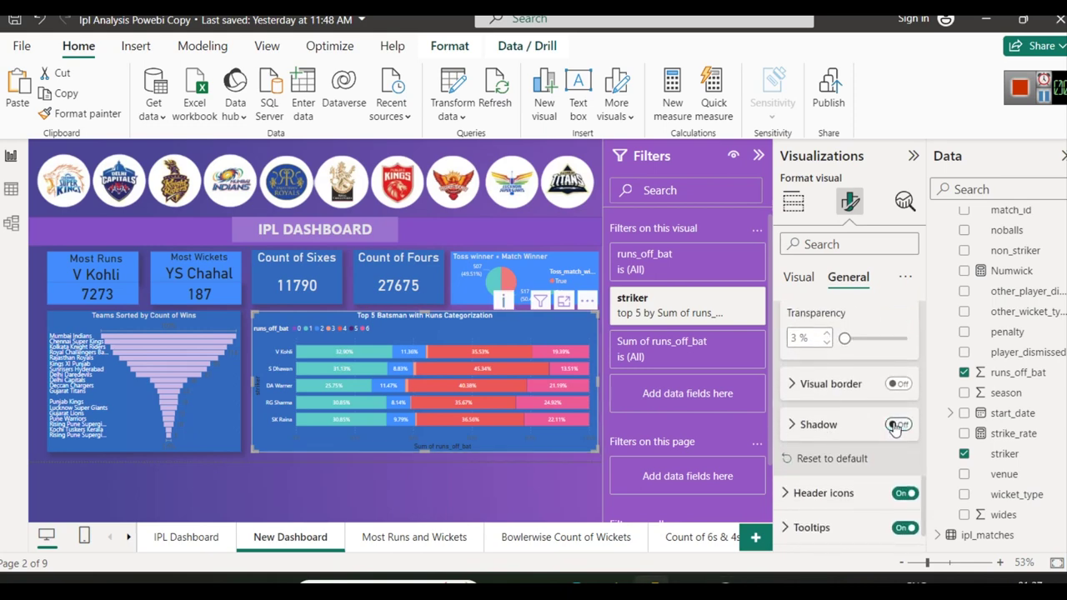
left_click(901, 426)
left_click(906, 428)
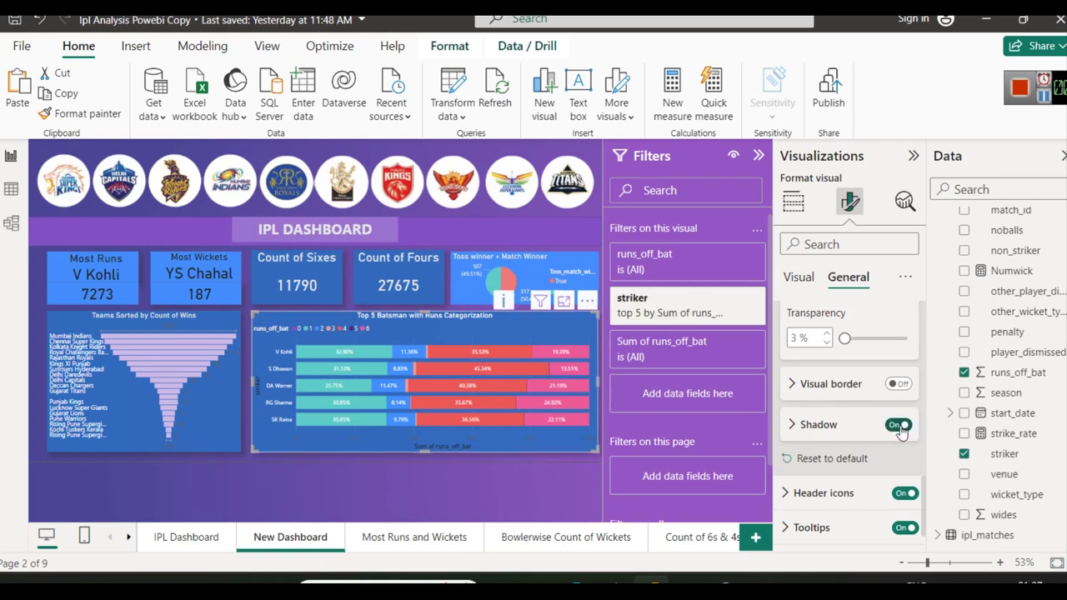
left_click(901, 426)
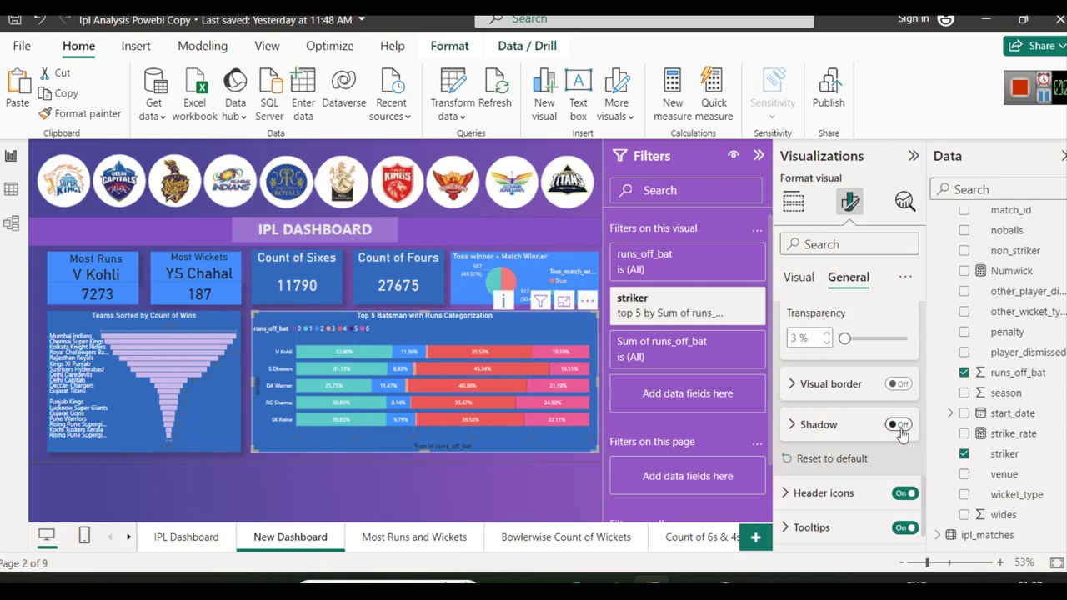
left_click(901, 425)
Set the shadow colour to salmon red and hide the Filters pane
left_click(794, 428)
scroll(838, 442, "down", 2)
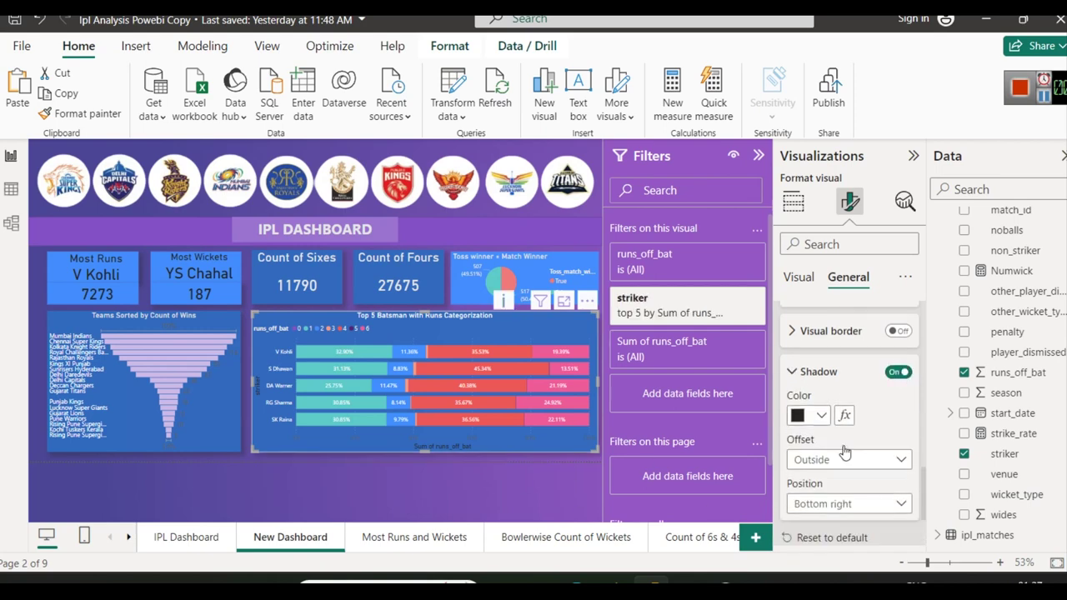
left_click(823, 397)
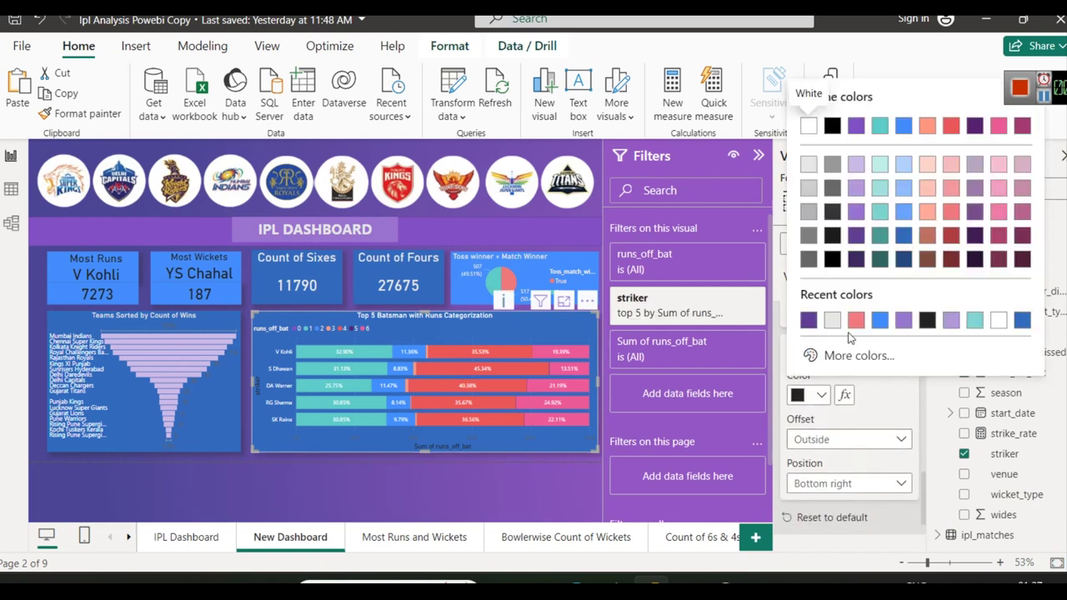
left_click(857, 320)
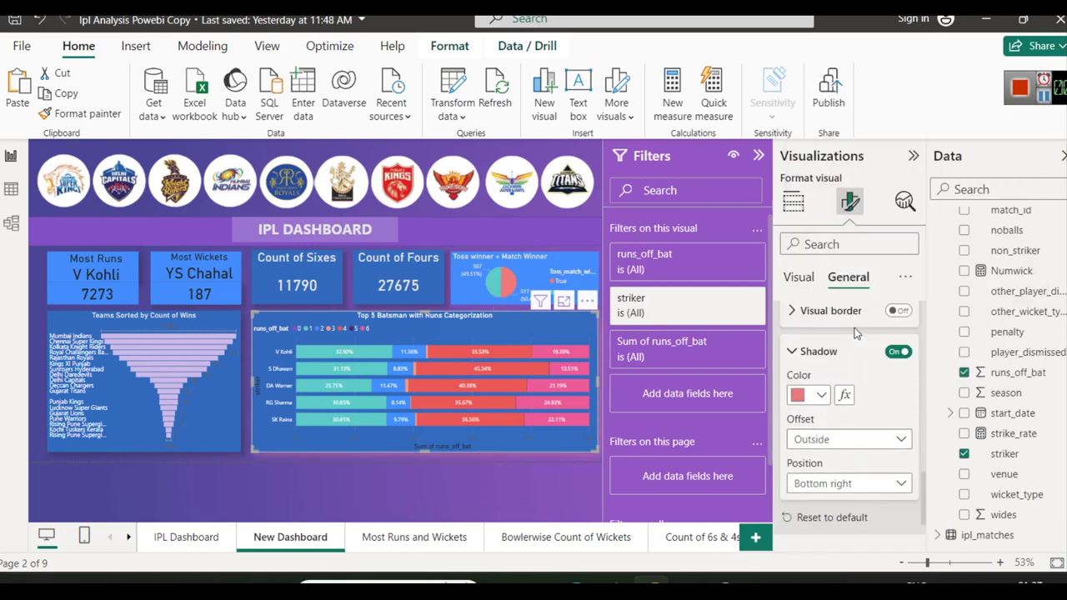
left_click(551, 501)
left_click(758, 156)
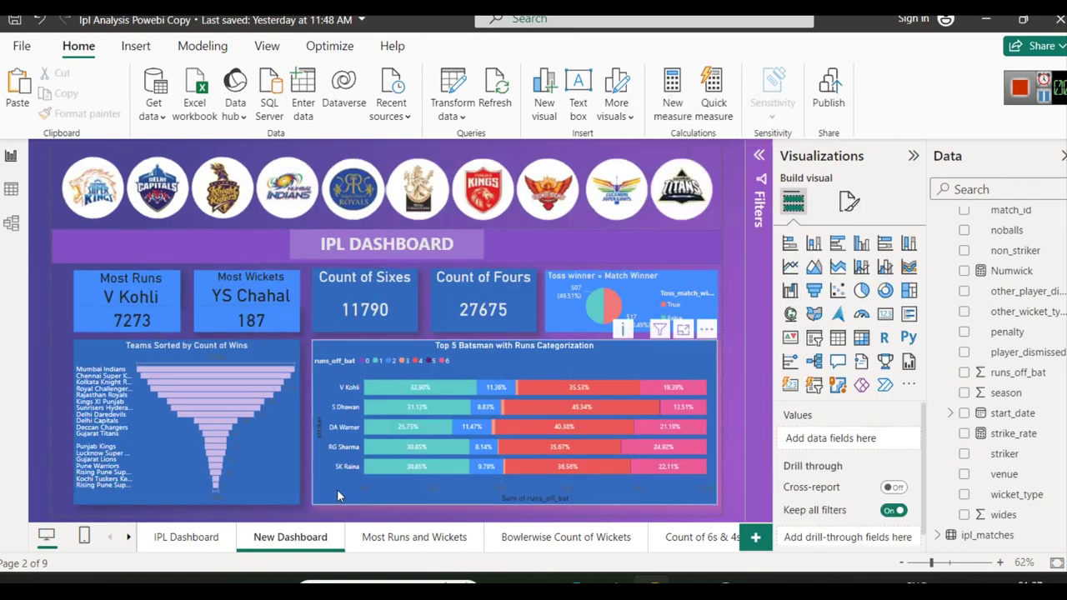
Switch off the Top 5 Batsman chart's drop shadow in General > Effects
left_click(673, 365)
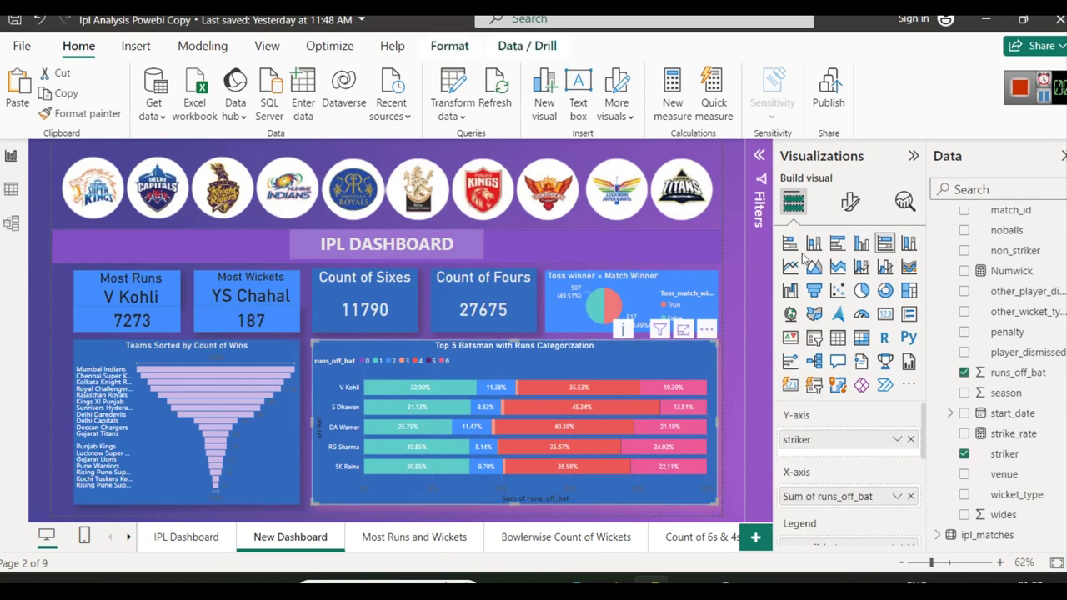
left_click(850, 201)
scroll(874, 344, "down", 2)
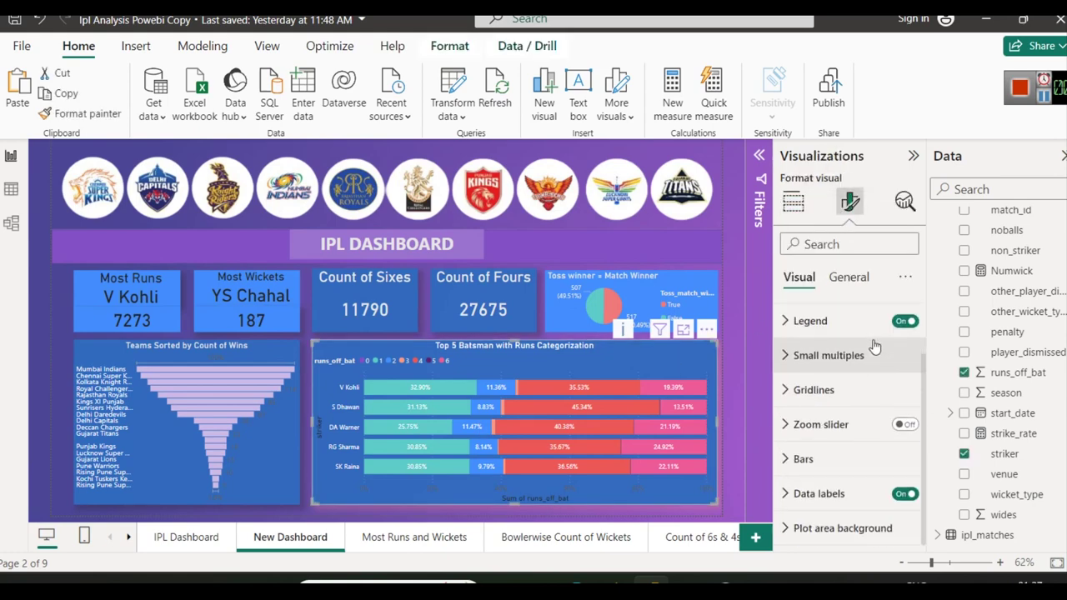
scroll(874, 347, "up", 2)
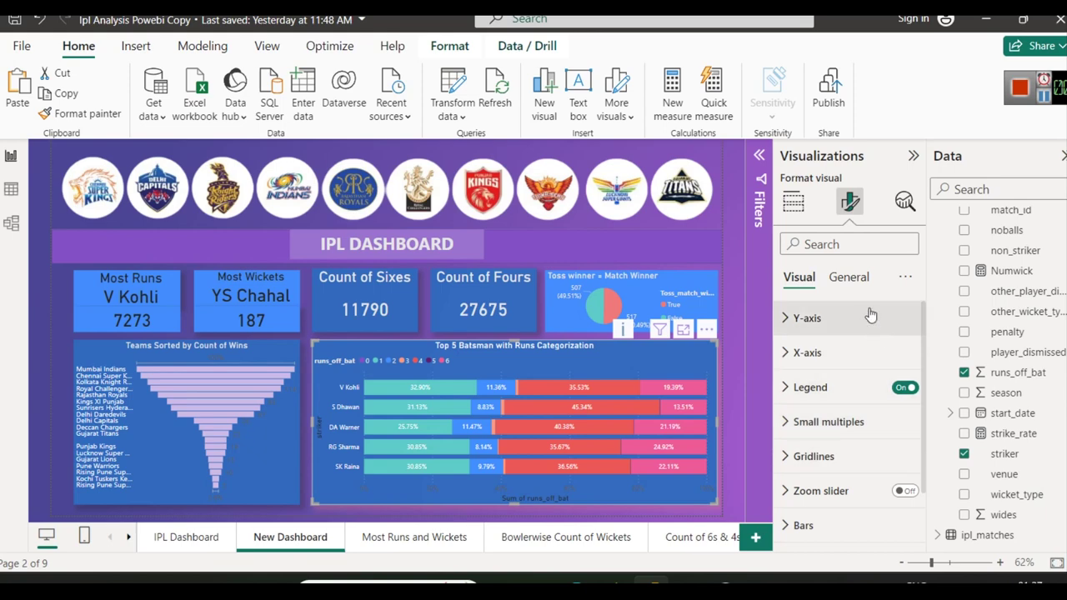
left_click(847, 278)
left_click(838, 387)
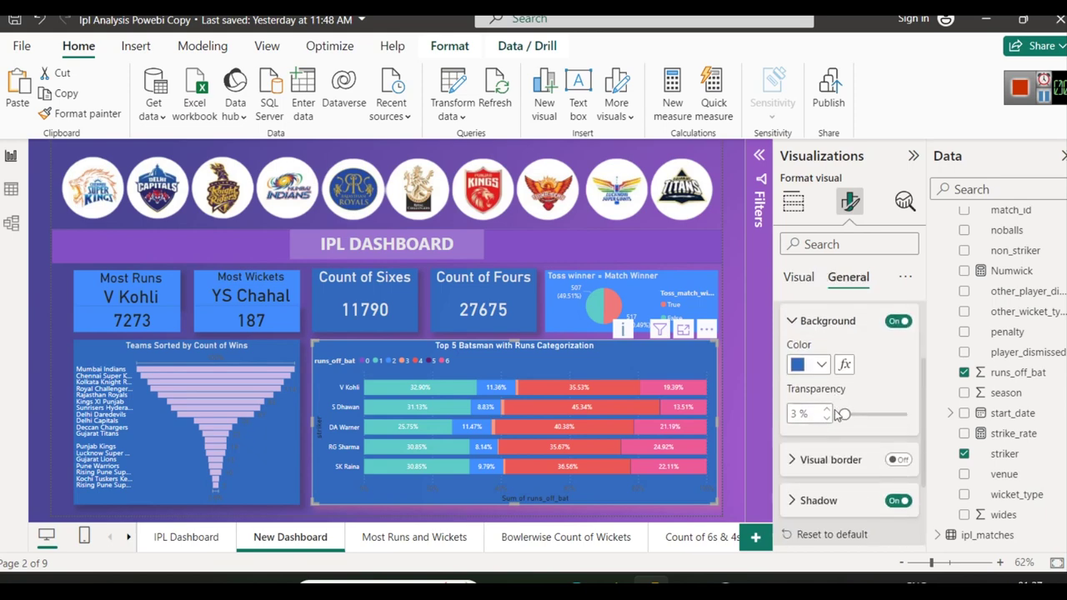
left_click(899, 499)
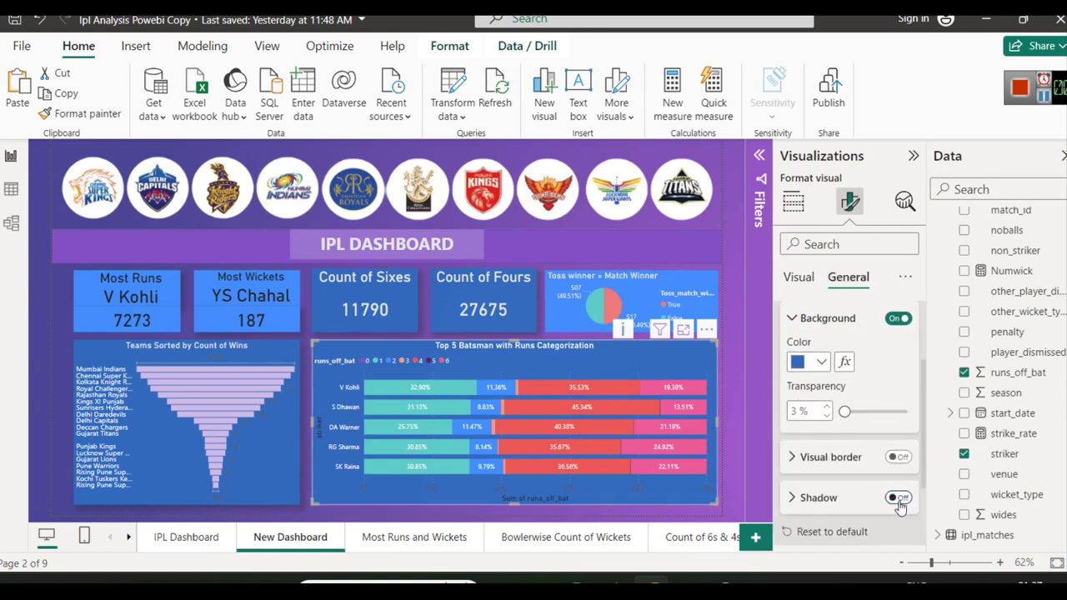
Give the chart a blue visual border with 17 px rounded corners, then check IPL Dashboard's season slicer
left_click(898, 458)
left_click(900, 459)
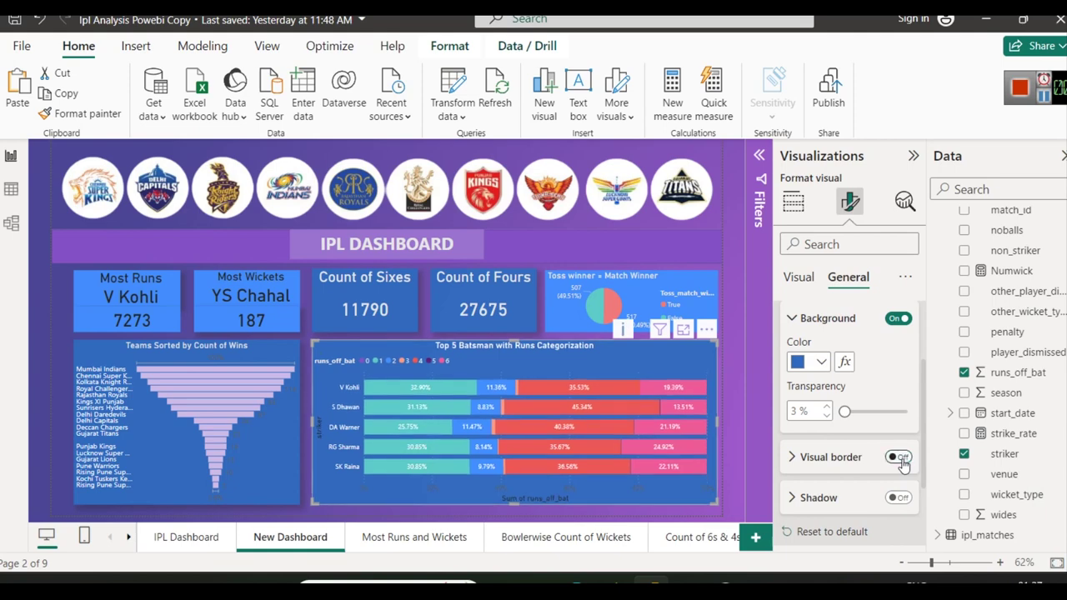
left_click(799, 463)
left_click(897, 384)
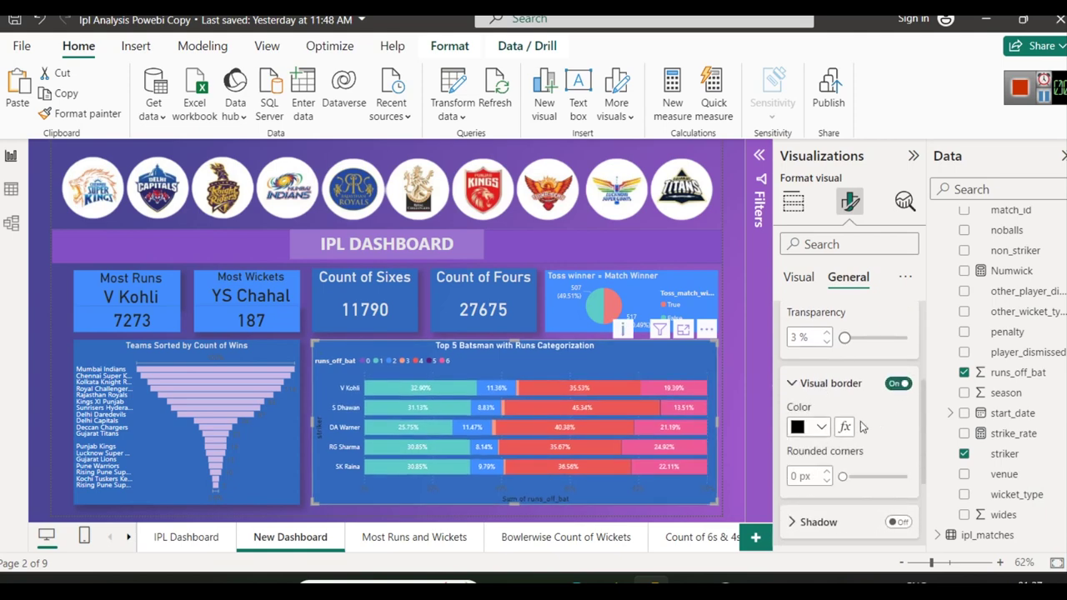
left_click(822, 427)
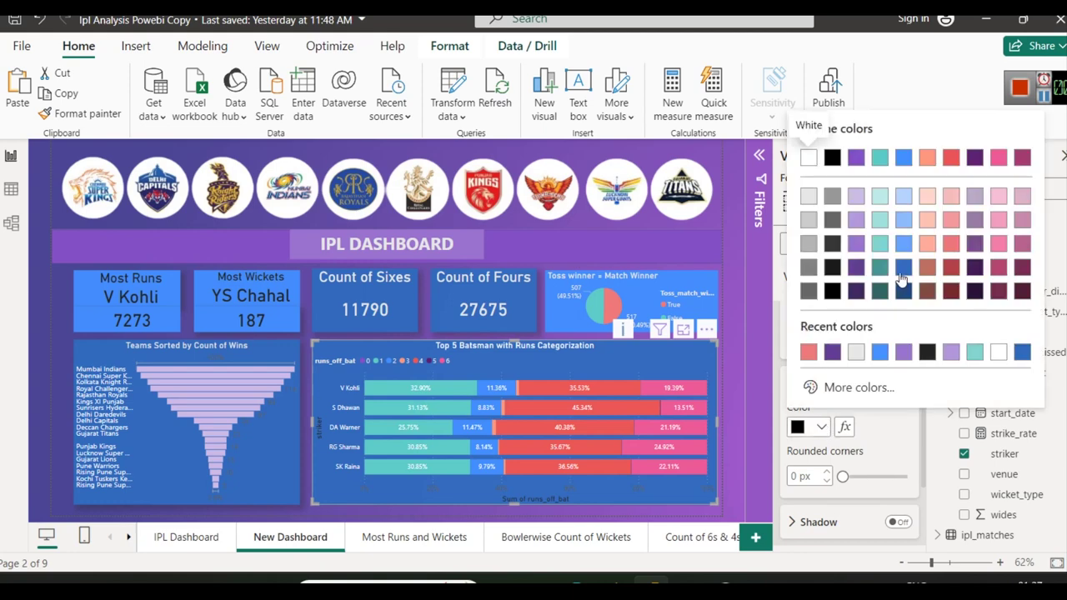
left_click(900, 274)
left_click_drag(842, 474, 880, 473)
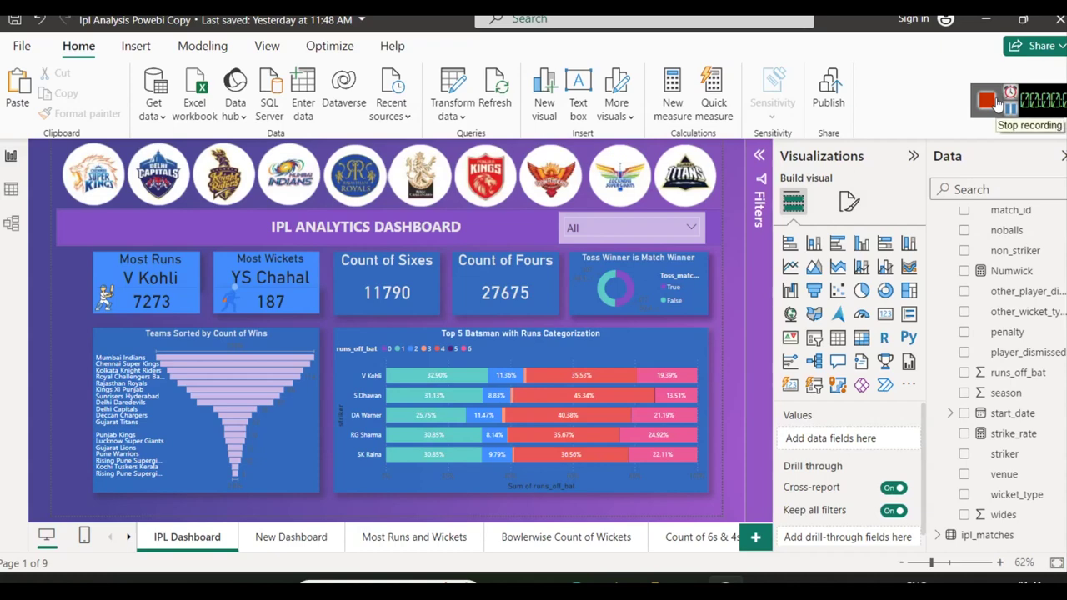
left_click(562, 217)
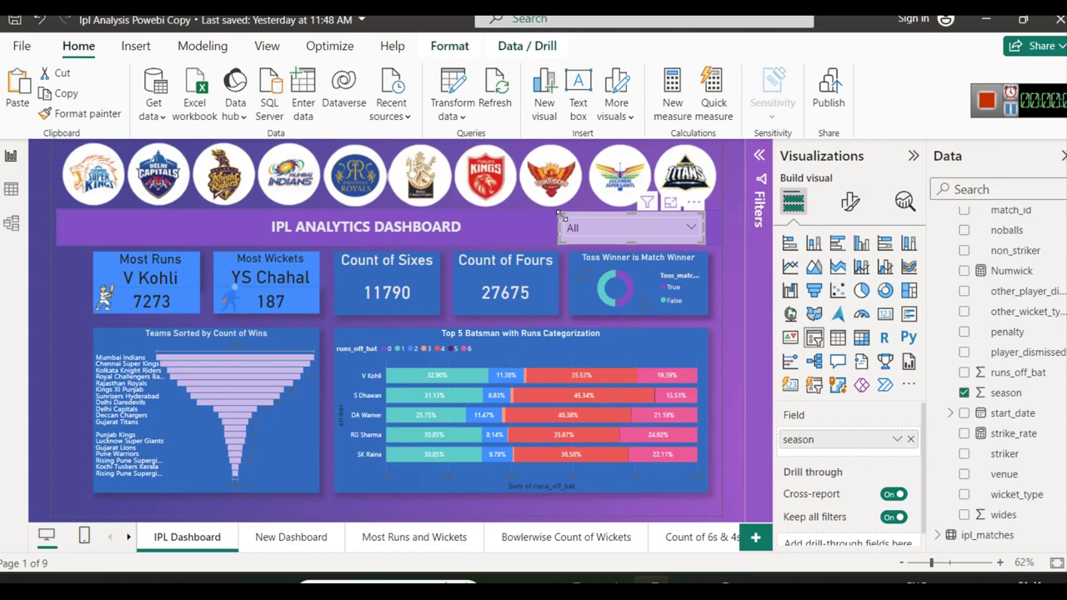
left_click(292, 537)
Replace the empty placeholder with a new slicer sized as a thin strip at the top right
left_click(490, 251)
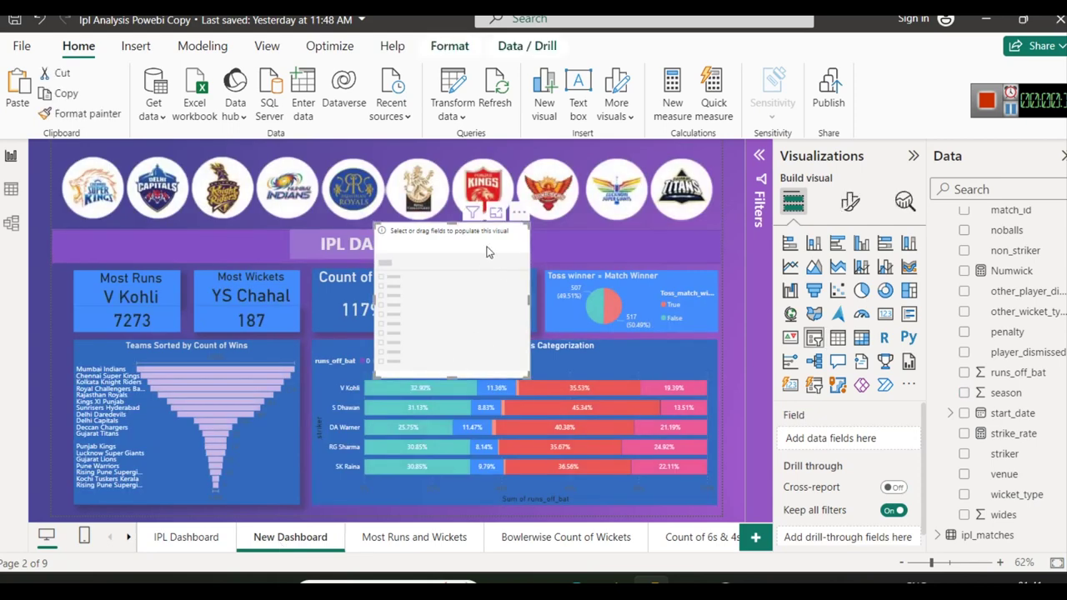
key("Delete")
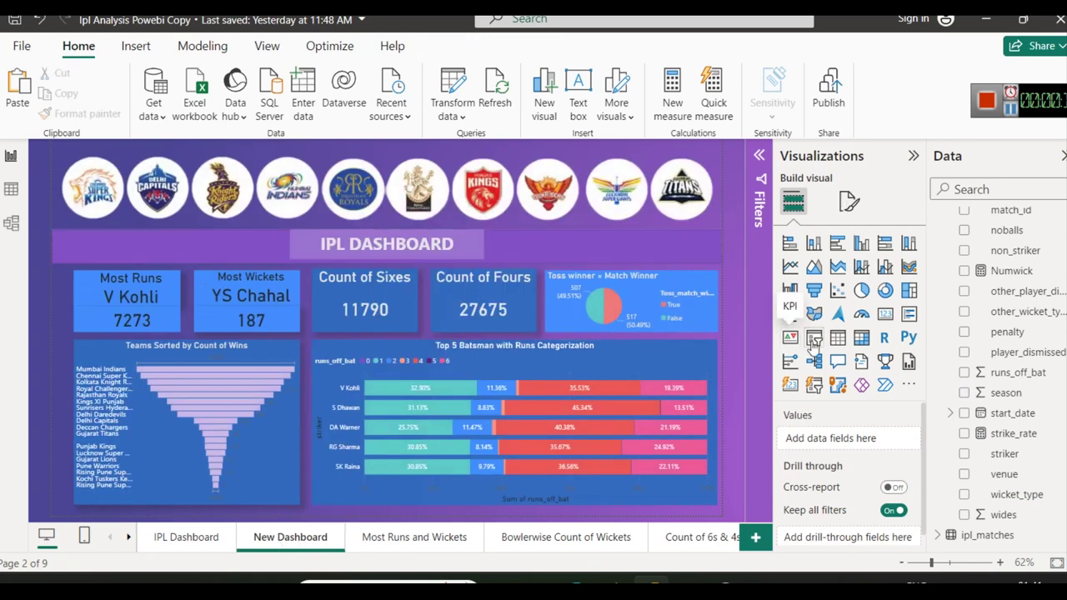
left_click(815, 338)
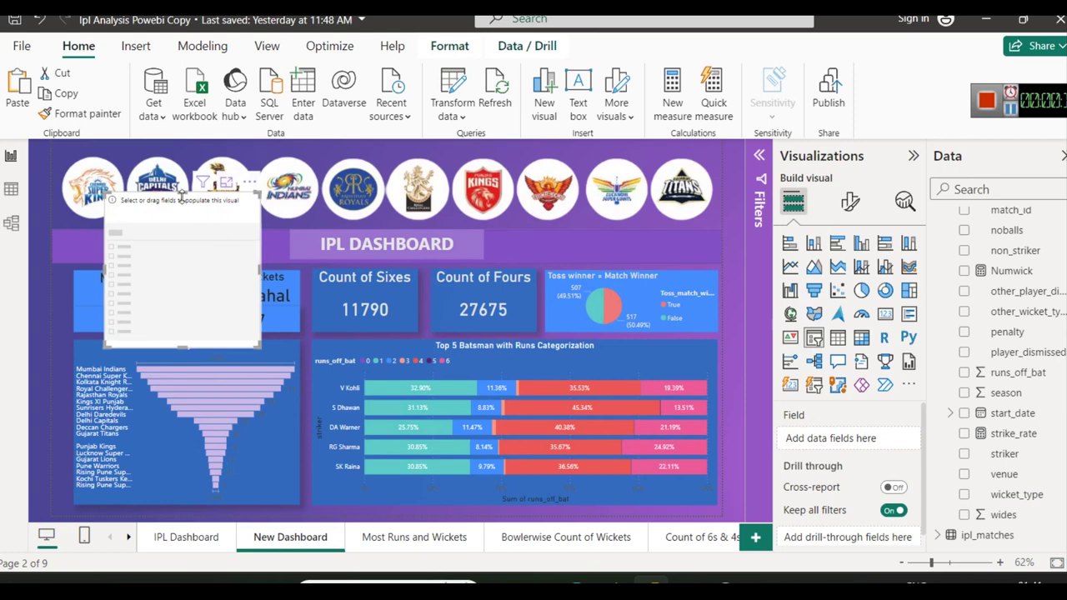
left_click_drag(188, 208, 649, 244)
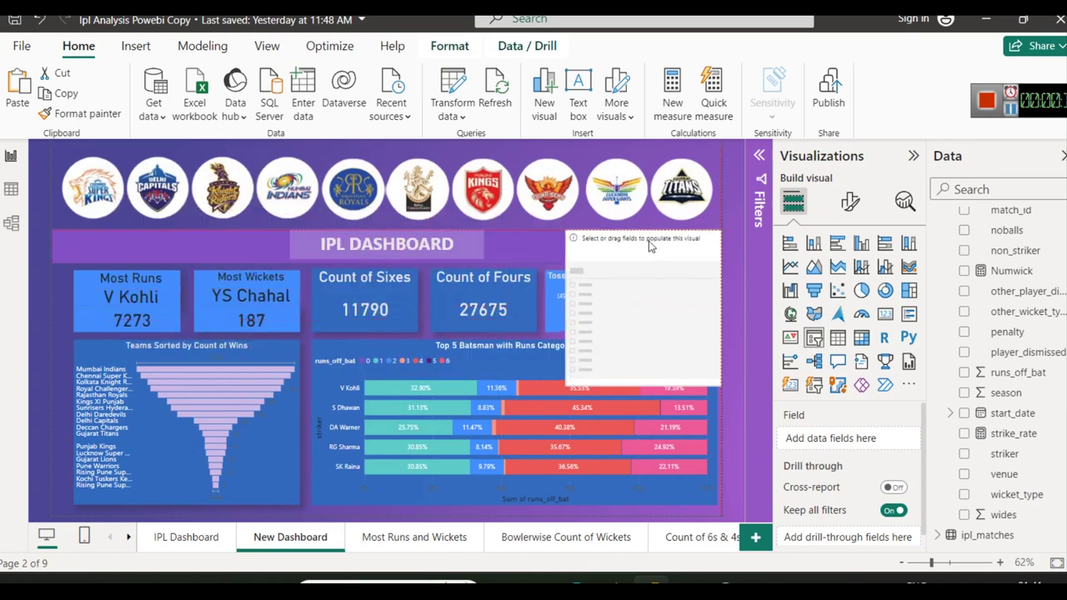
left_click_drag(641, 388, 636, 260)
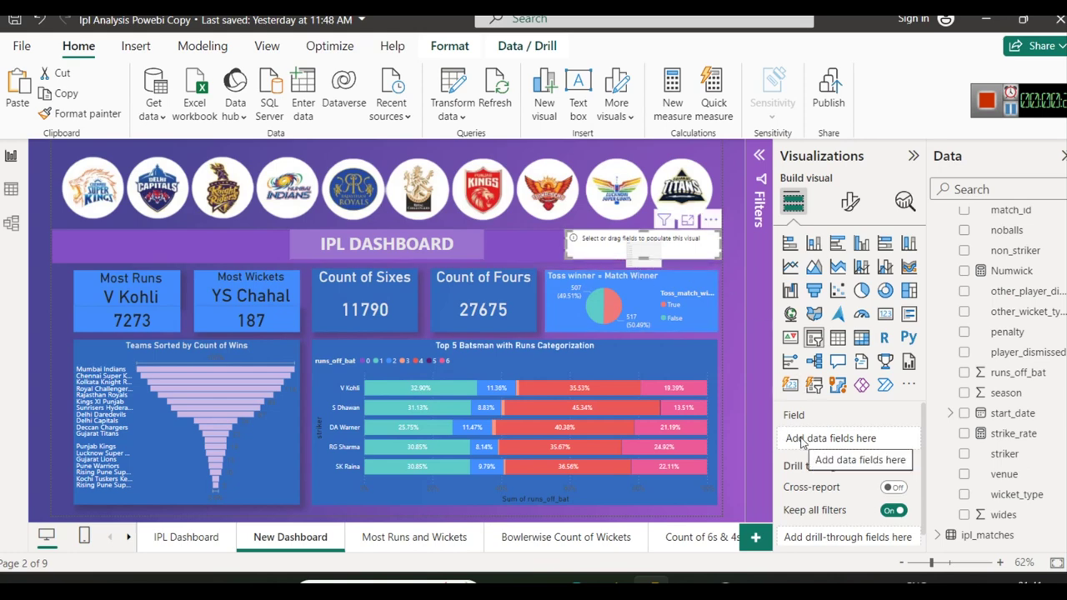
scroll(1001, 401, "up", 6)
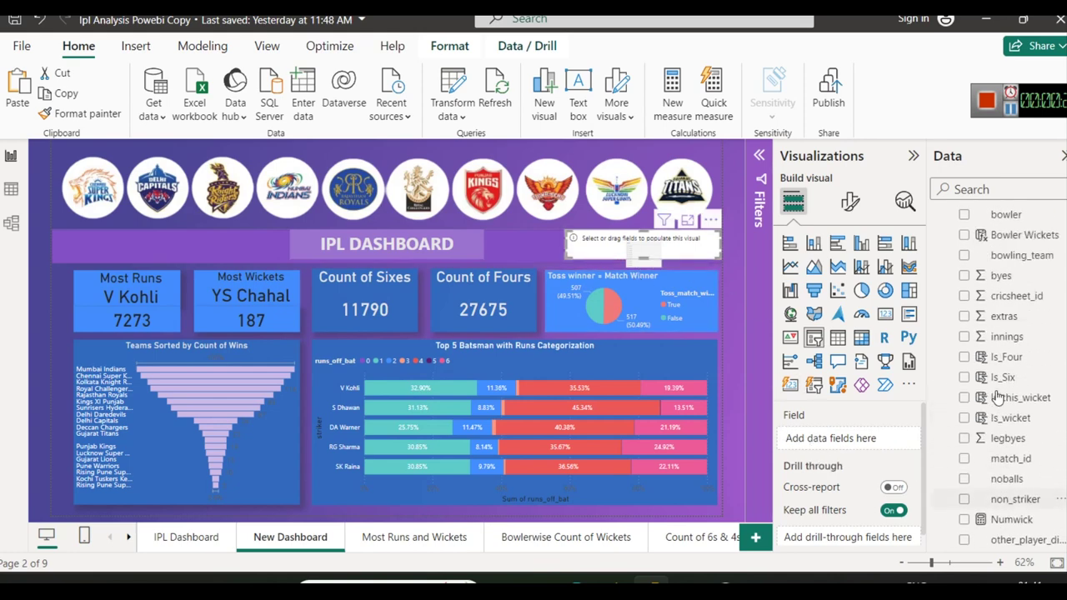
scroll(1000, 321, "up", 1)
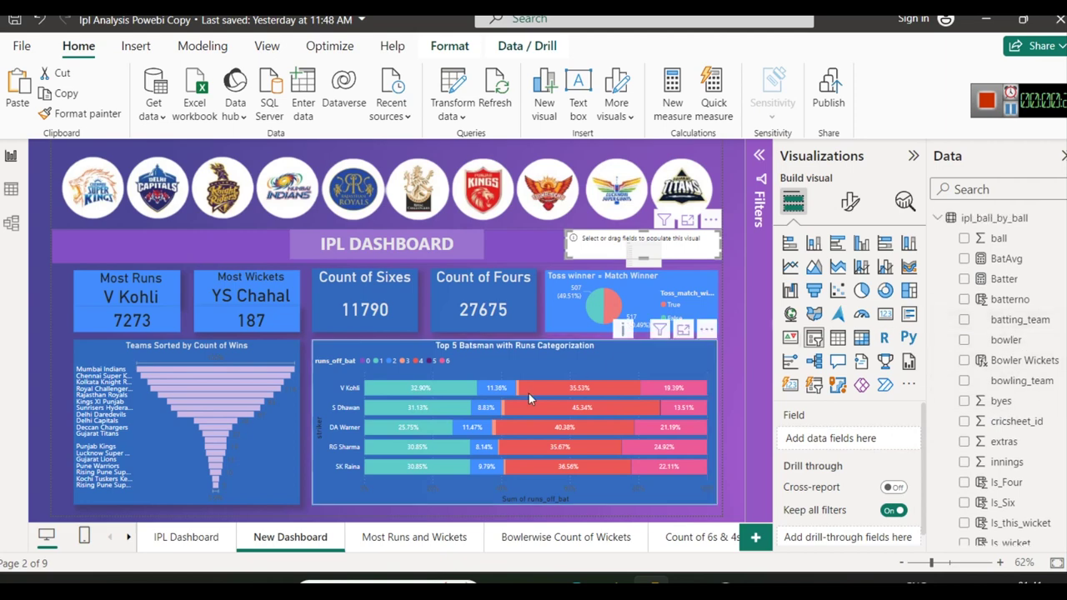
After checking the IPL Dashboard slicer, put ipl_matches season into the new slicer's Field
left_click(186, 537)
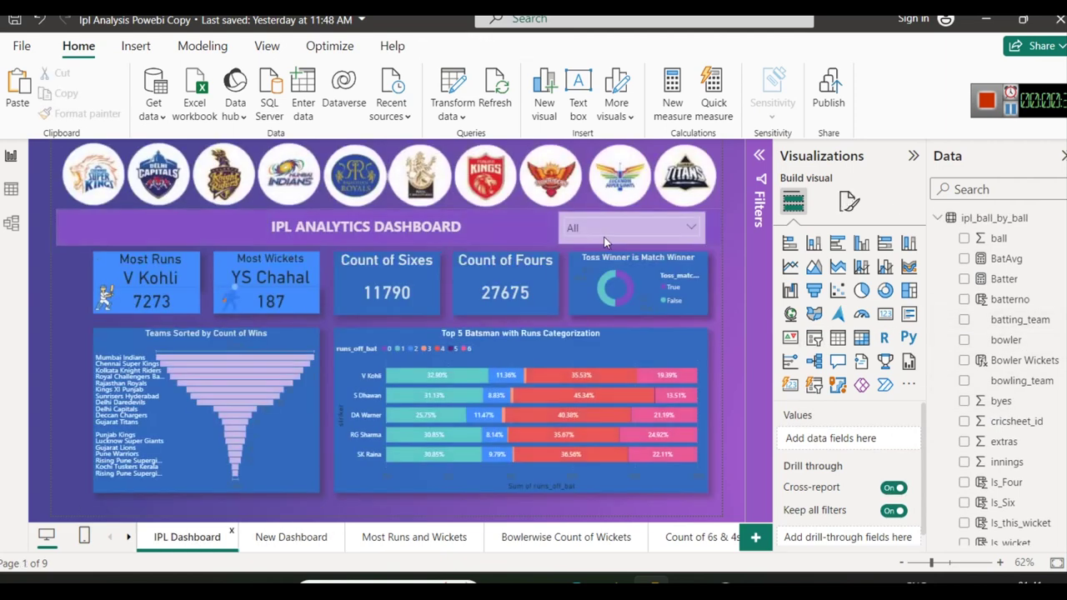
left_click(615, 226)
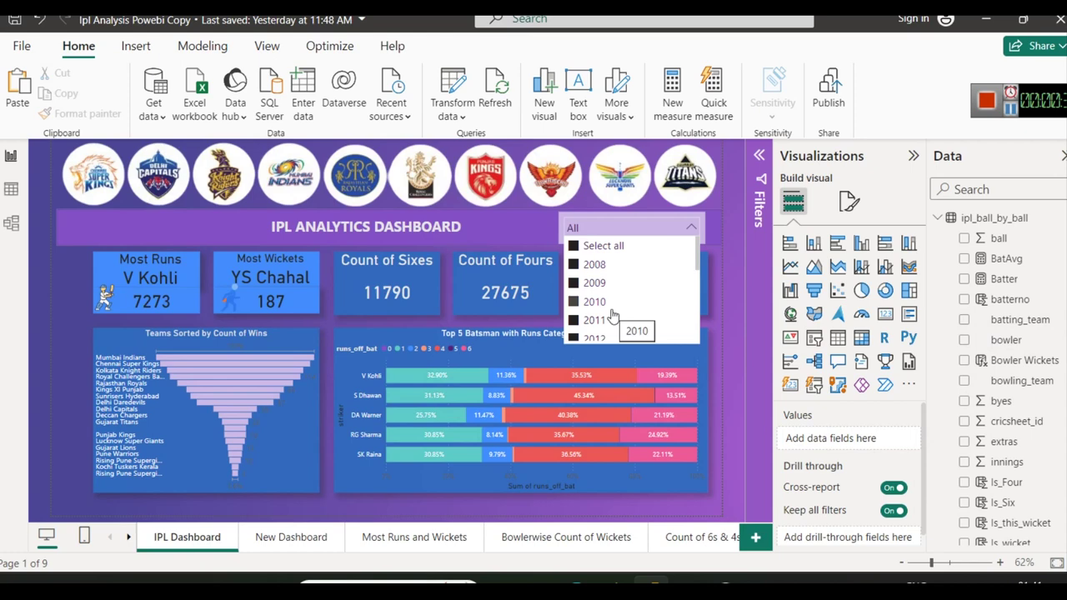
left_click(293, 541)
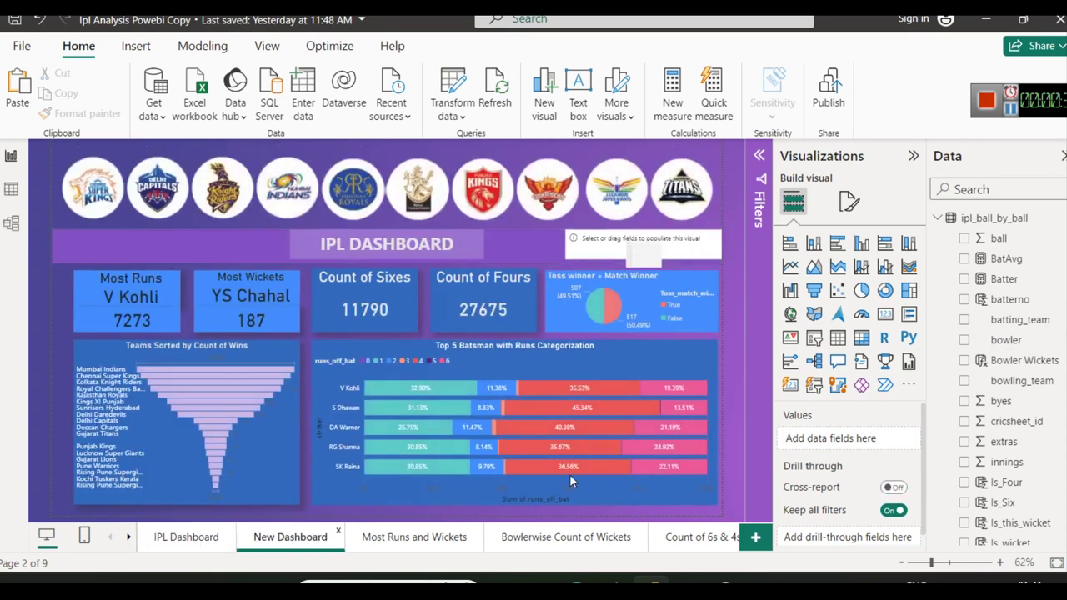
left_click(648, 255)
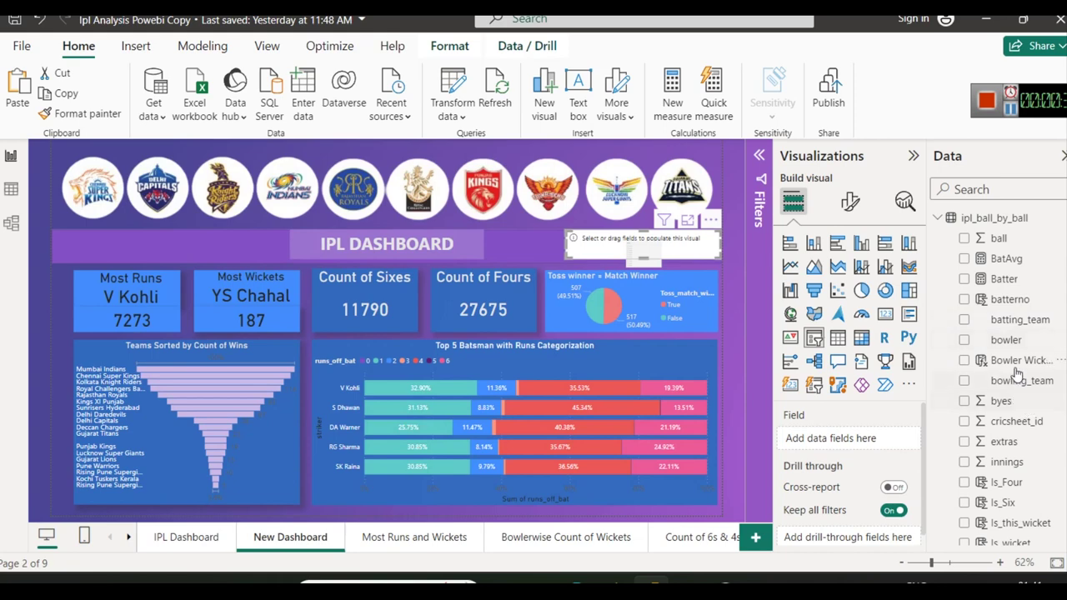
scroll(1011, 317, "down", 8)
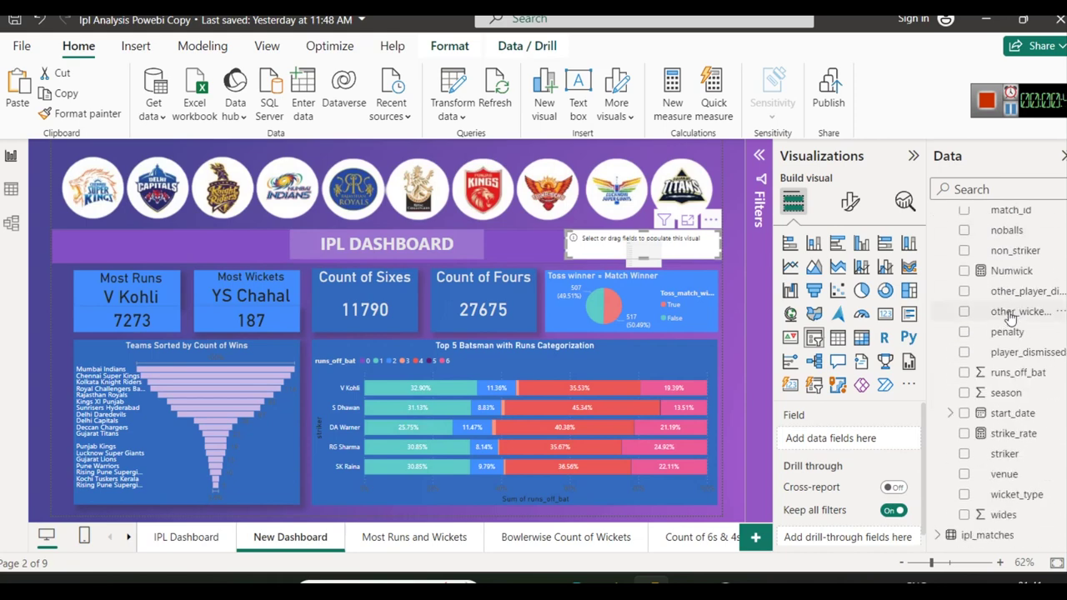
left_click(939, 535)
scroll(1018, 315, "down", 3)
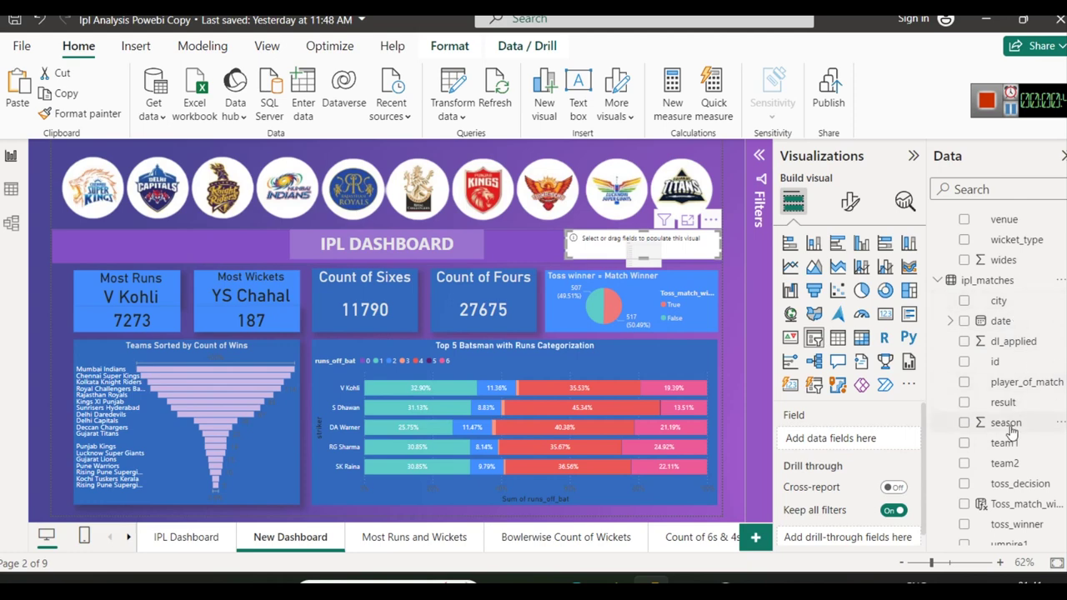
left_click_drag(1010, 428, 868, 442)
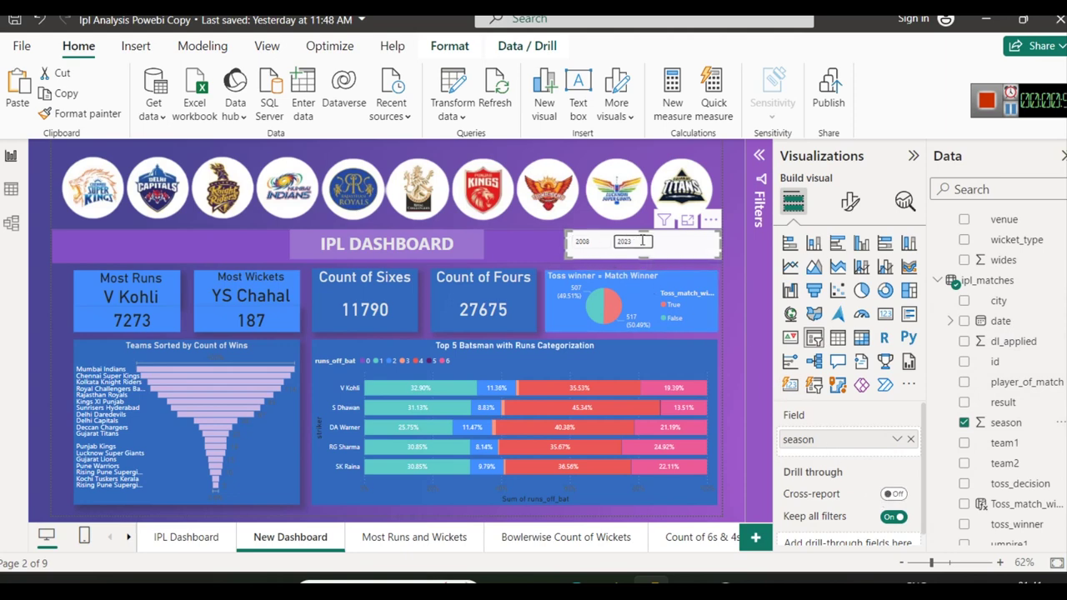
Change the season slicer's style to Vertical list and test filtering on 2008
key("Tab")
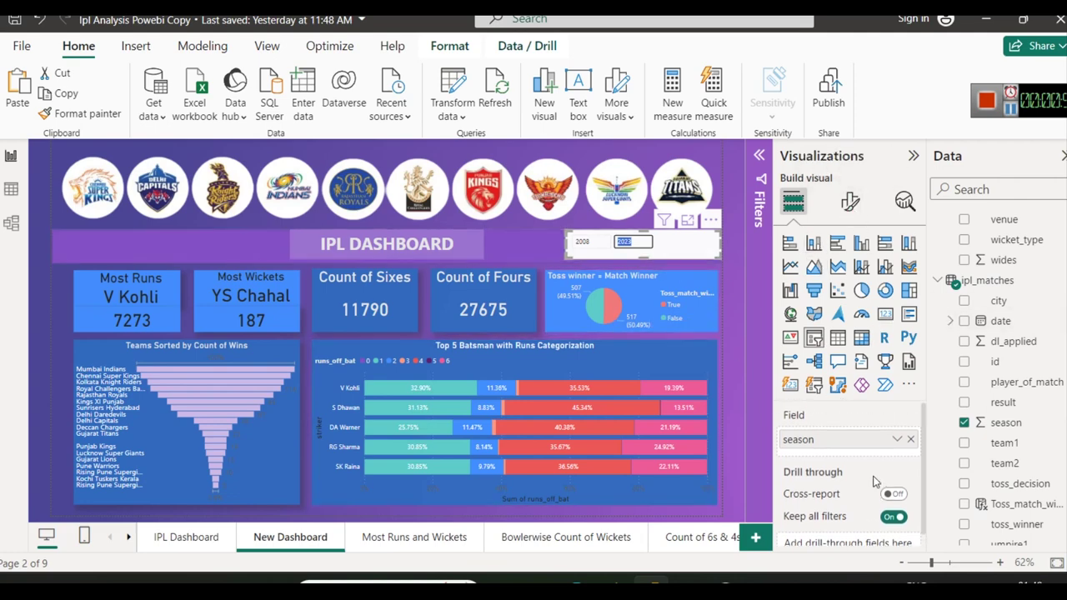
left_click(850, 202)
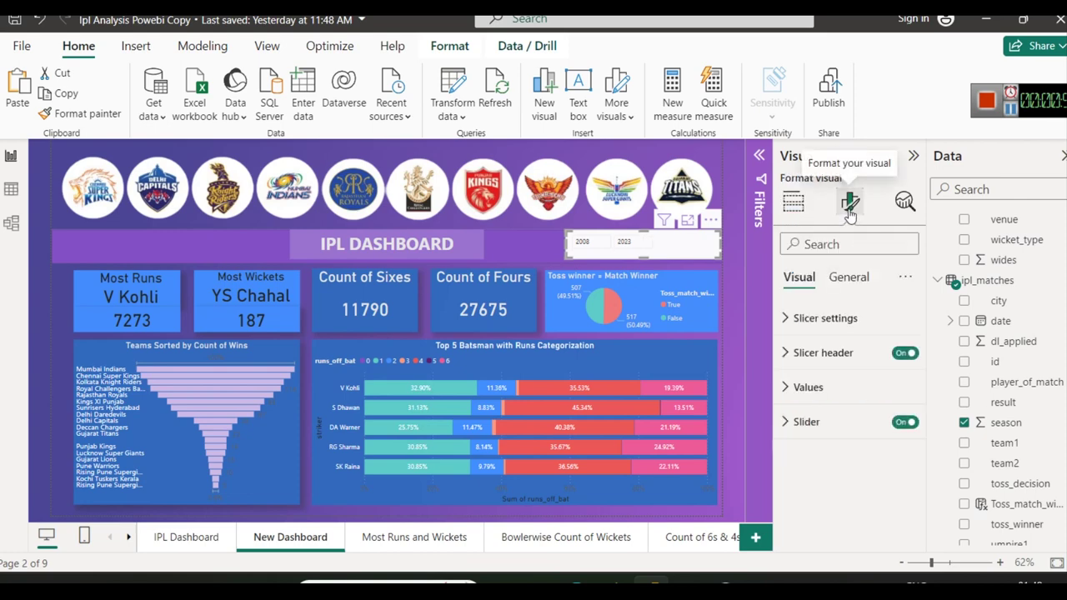
left_click(835, 332)
left_click(849, 404)
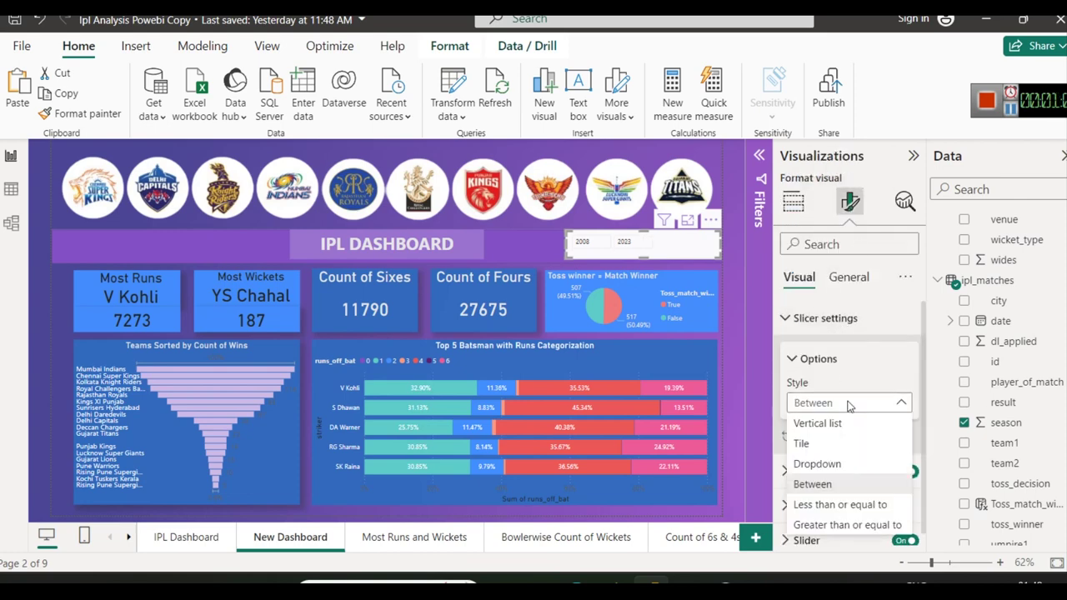
left_click(835, 423)
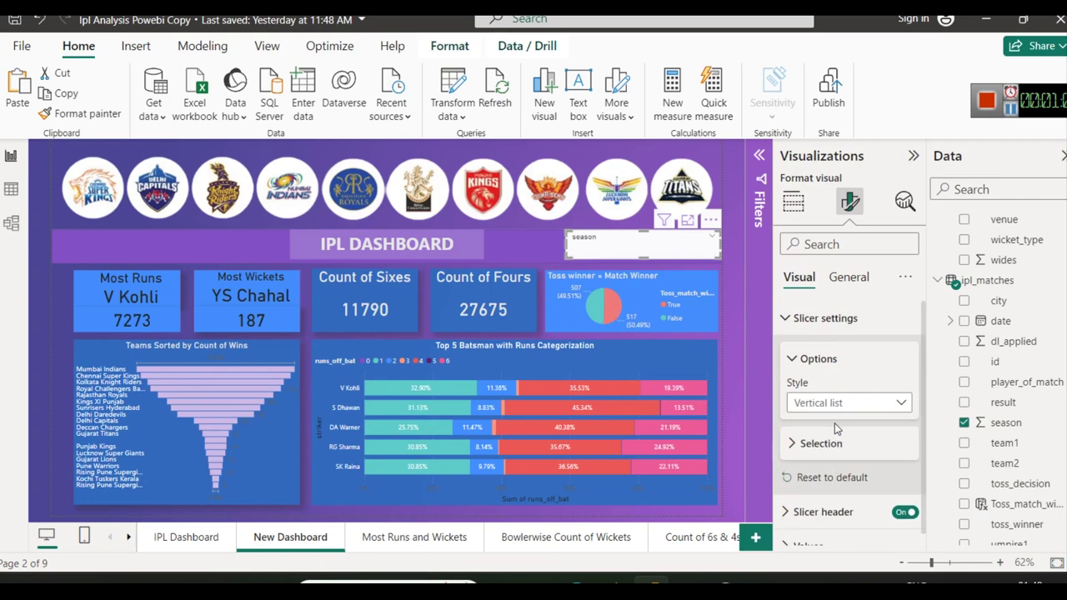
left_click(709, 252)
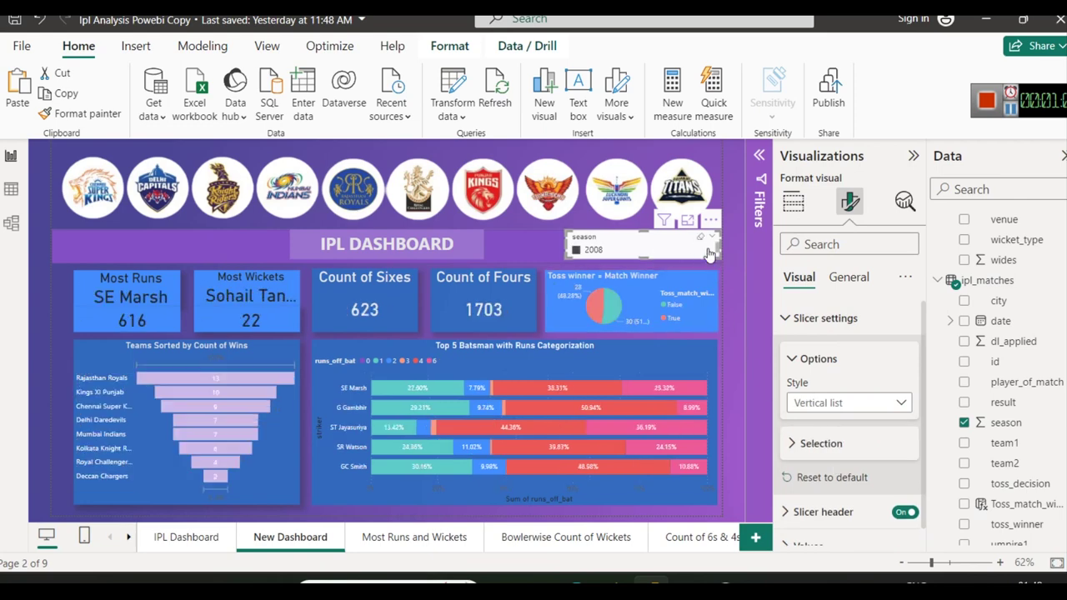
left_click(709, 252)
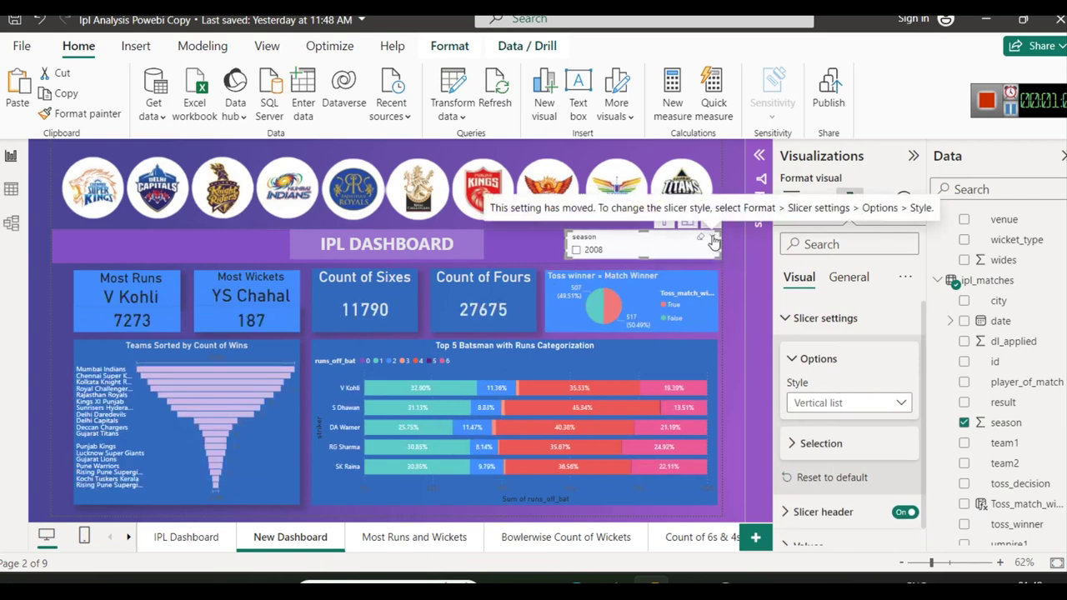
Make the slicer taller and toggle Single select on and back off
left_click_drag(642, 258, 644, 295)
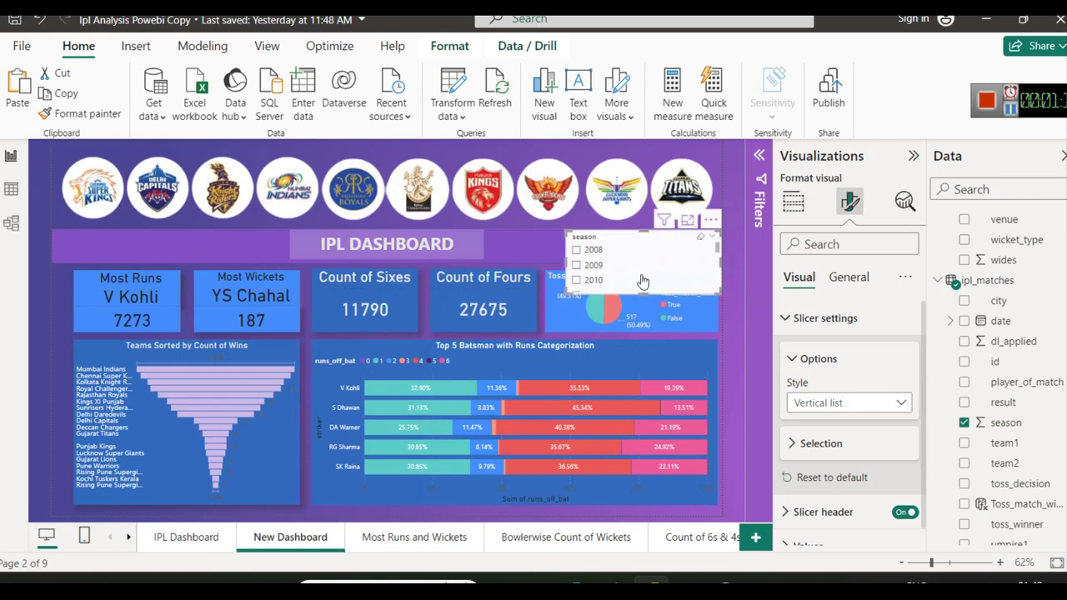
left_click(822, 443)
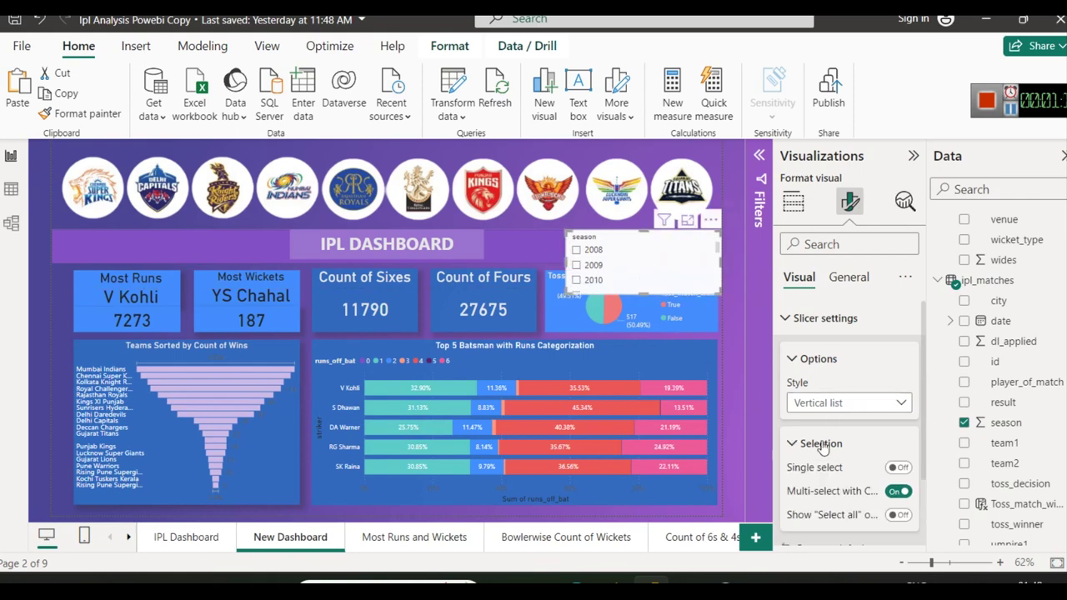
left_click(898, 467)
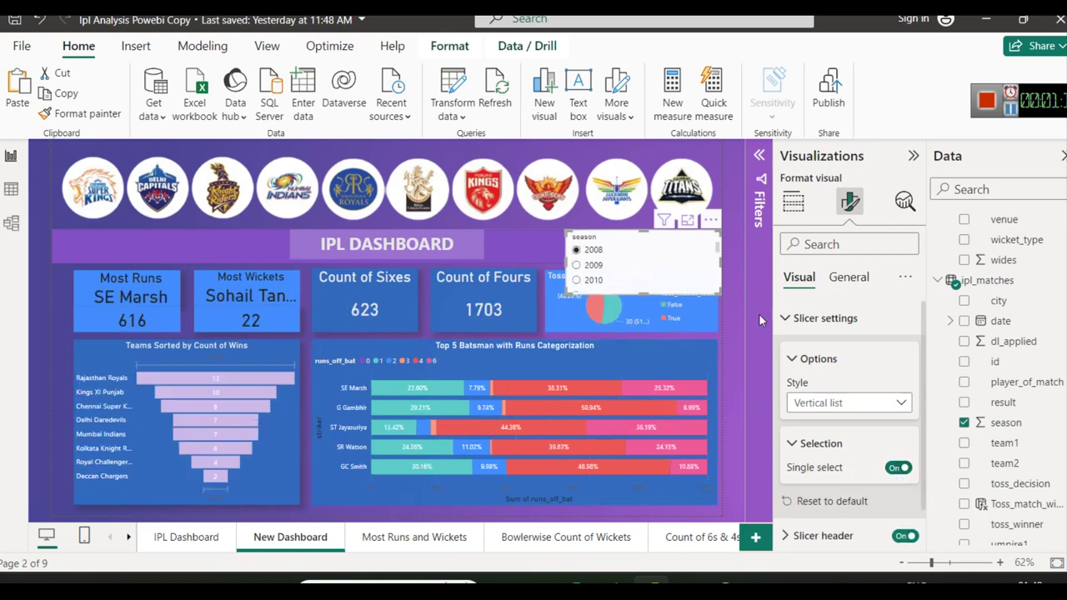
left_click(891, 469)
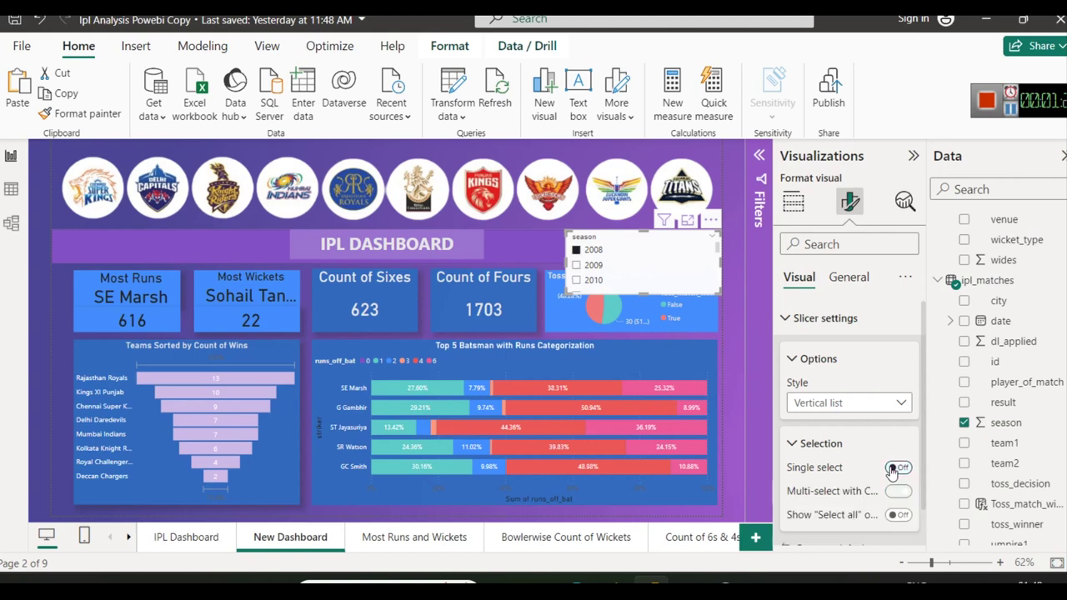
Make the season slicer a shorter Dropdown and test seasons 2011, 2012, 2013 and 2008
left_click(896, 404)
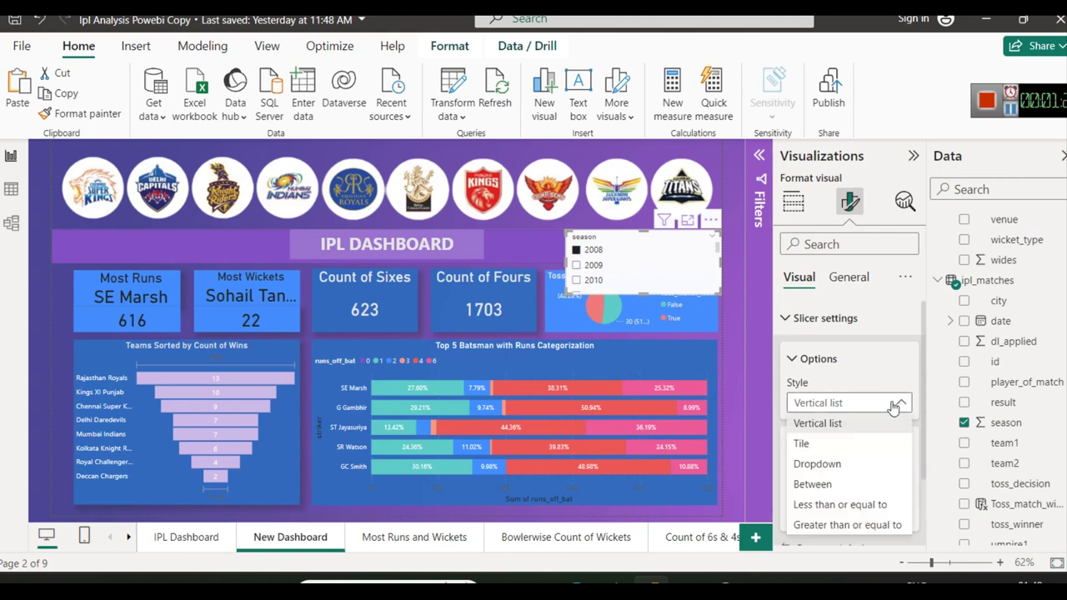
left_click(841, 464)
left_click(646, 253)
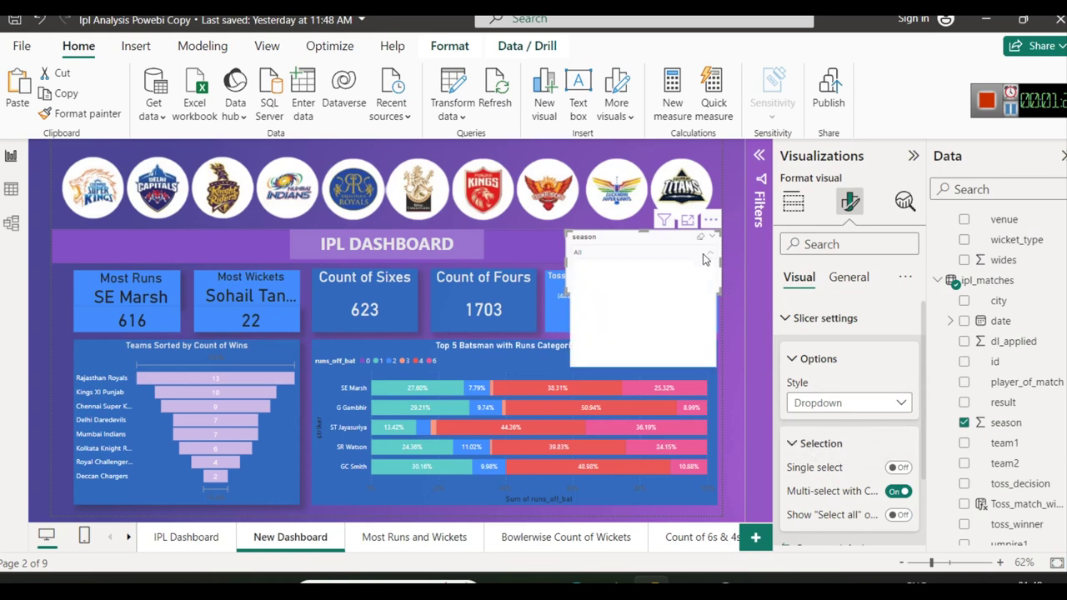
left_click(645, 254)
left_click_drag(642, 293, 642, 262)
left_click(704, 257)
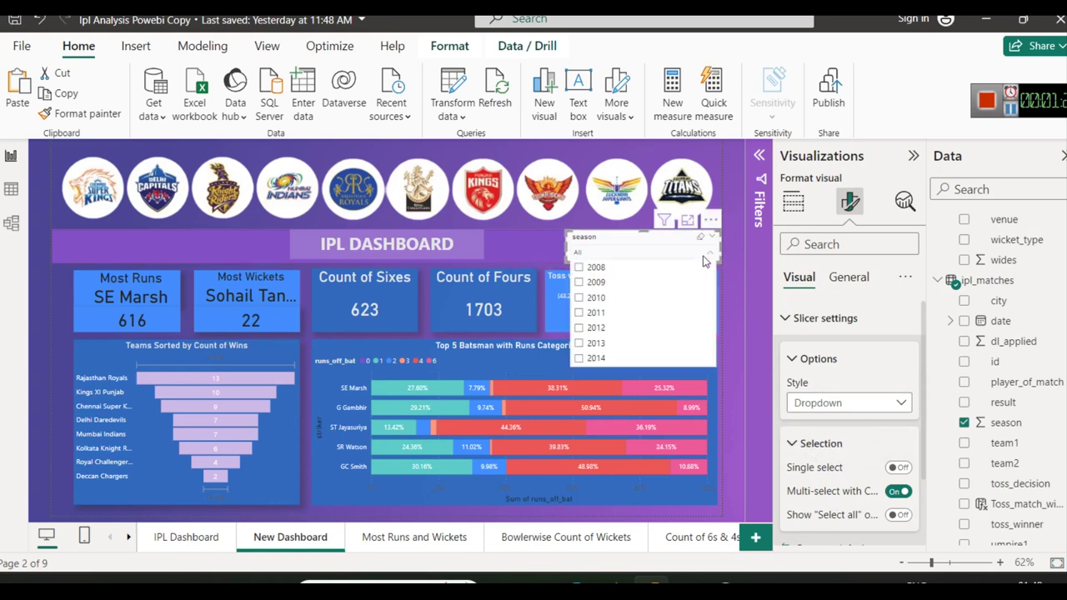
left_click(578, 313)
left_click(579, 328)
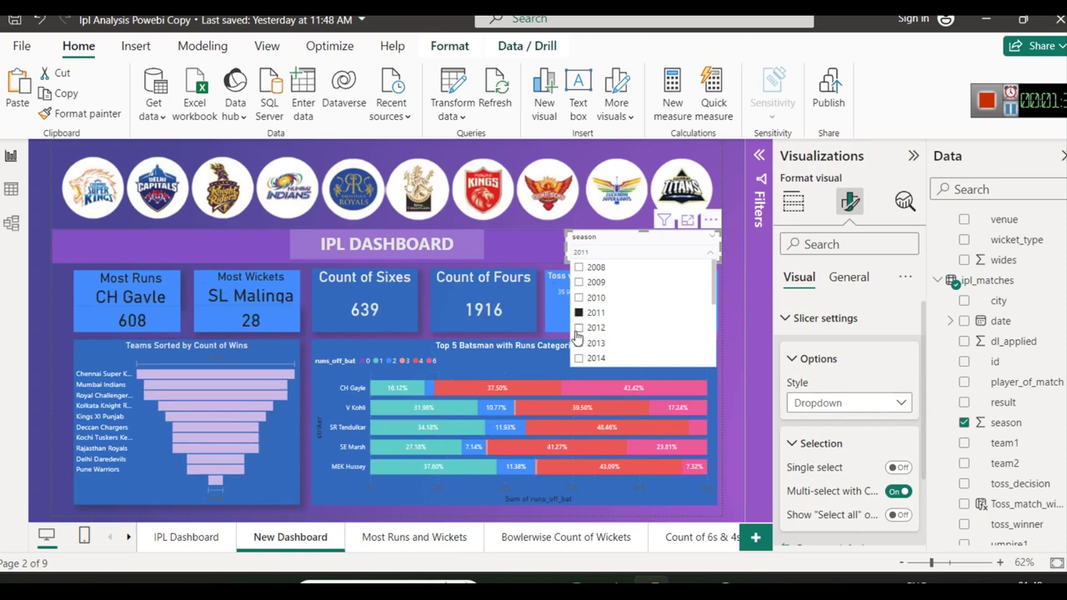
left_click(579, 343)
left_click(579, 267)
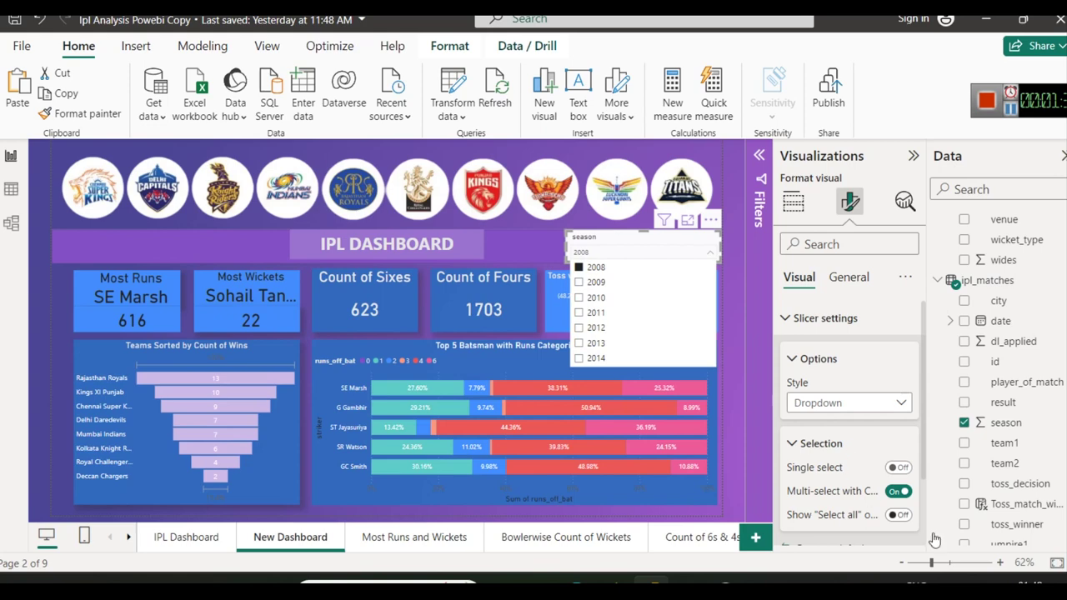
Turn on the Show "Select all" option and select all seasons
left_click(899, 515)
left_click(708, 253)
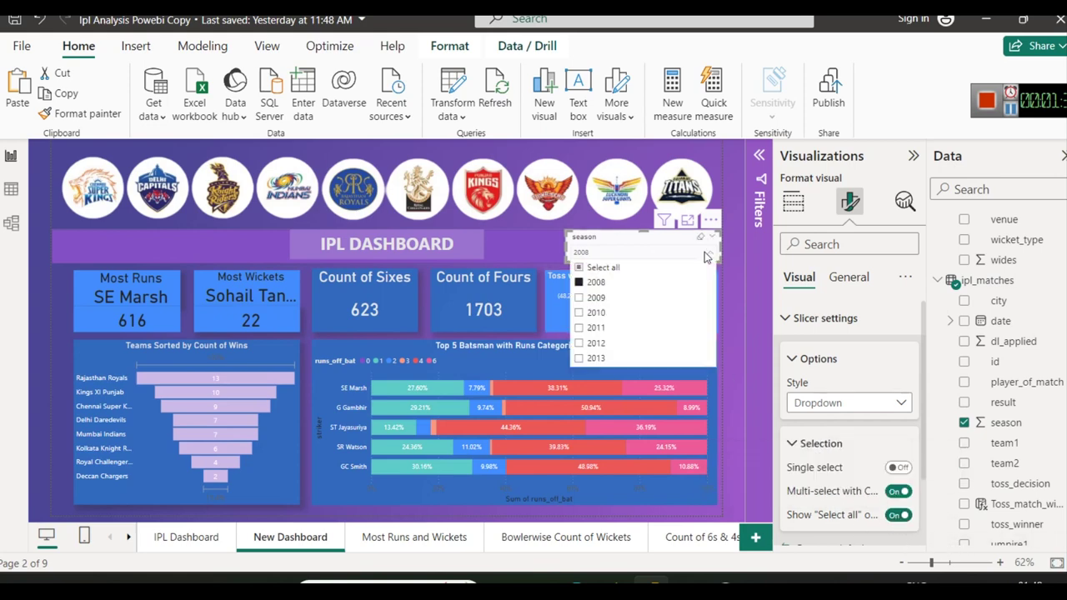
left_click(581, 268)
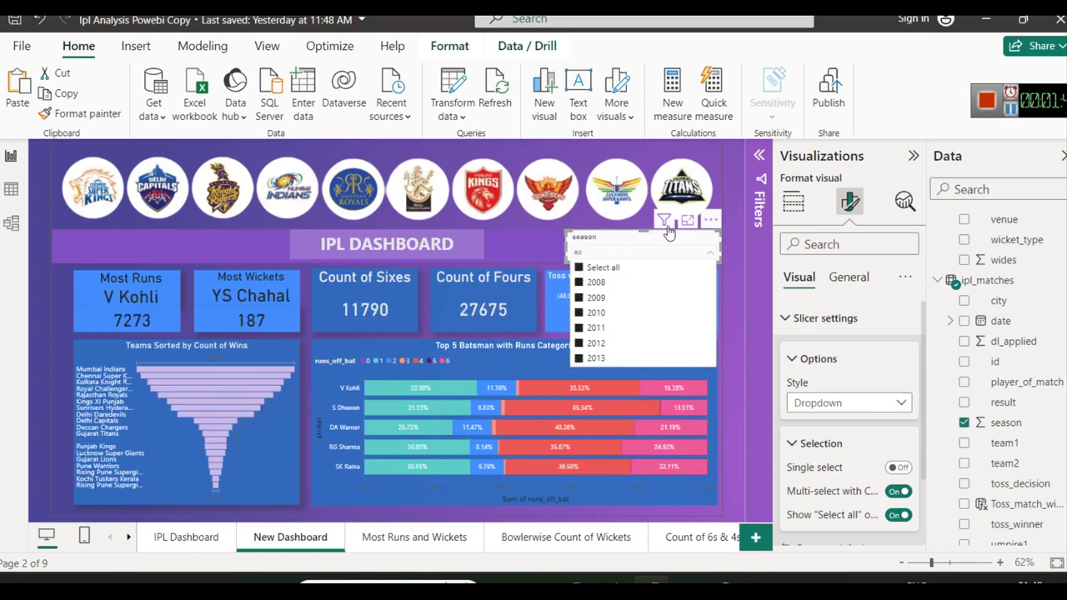
left_click(552, 246)
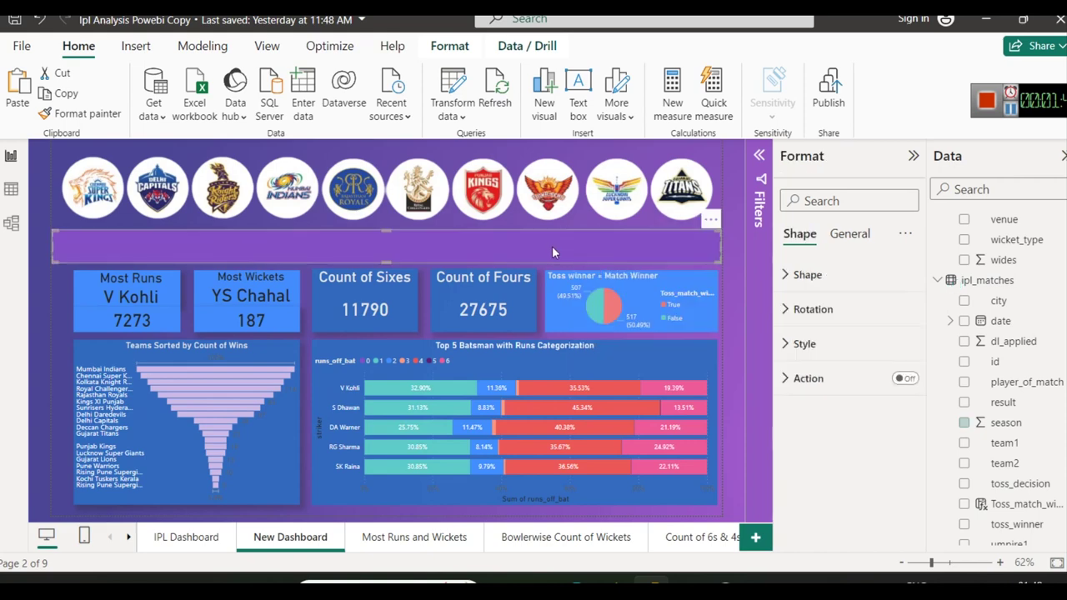
left_click(728, 290)
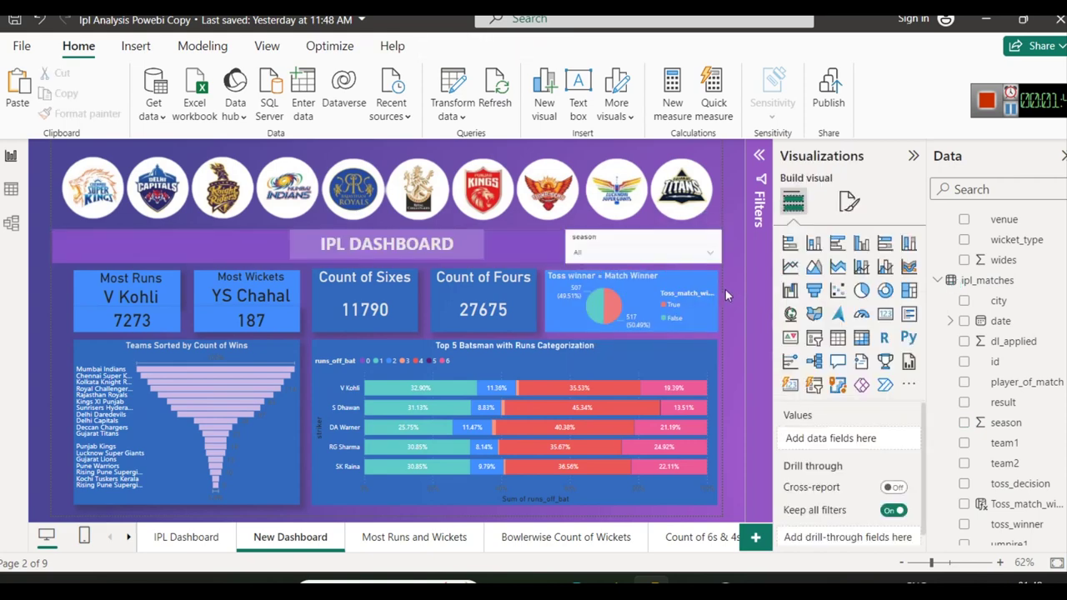
left_click(707, 251)
left_click(580, 299)
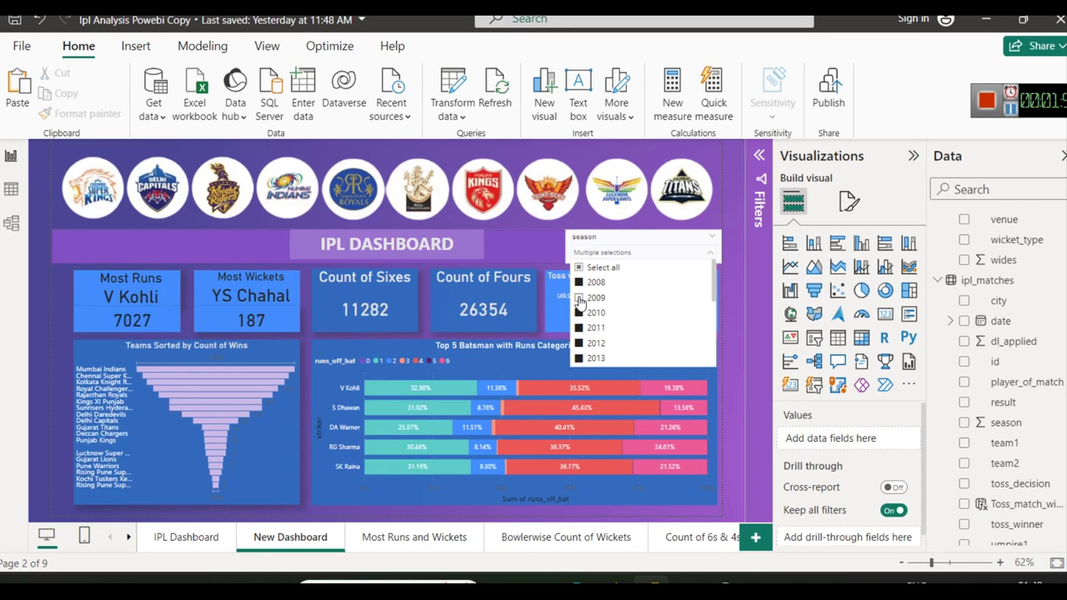
left_click(579, 268)
left_click(580, 328)
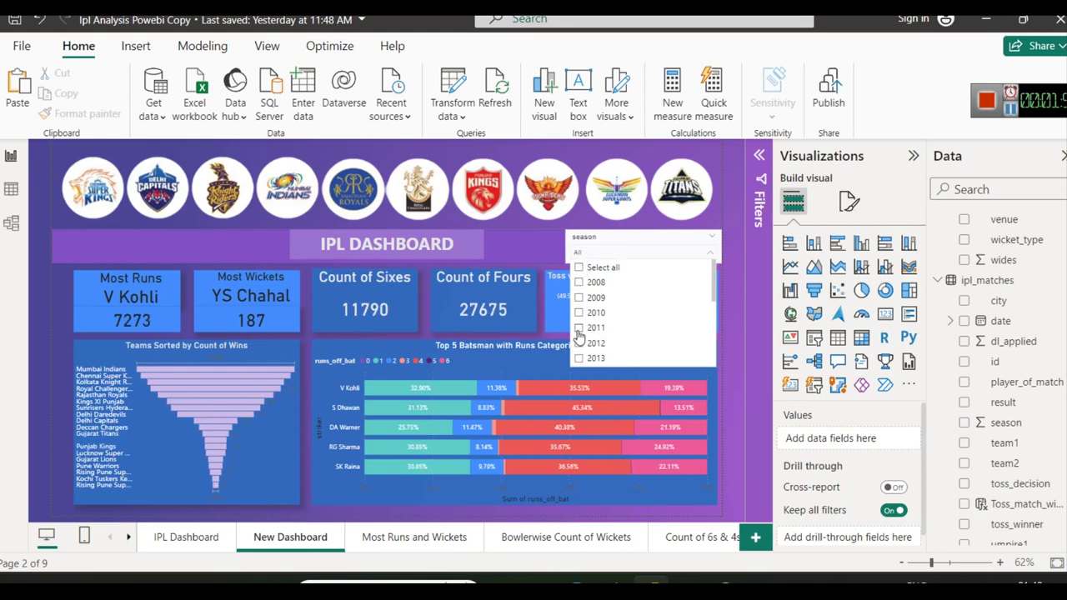
left_click(580, 358)
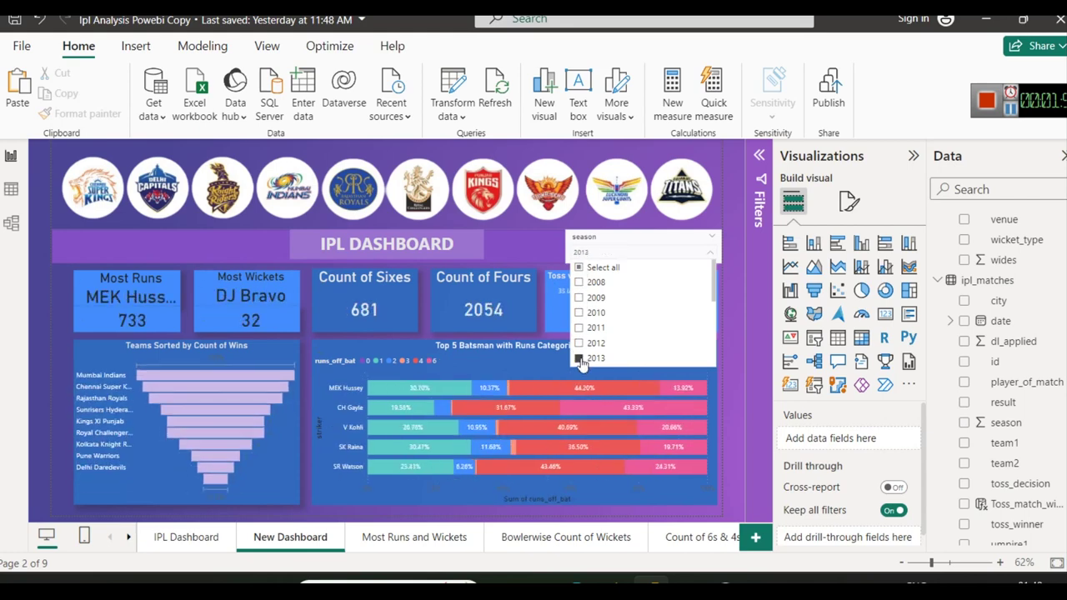
left_click(606, 271)
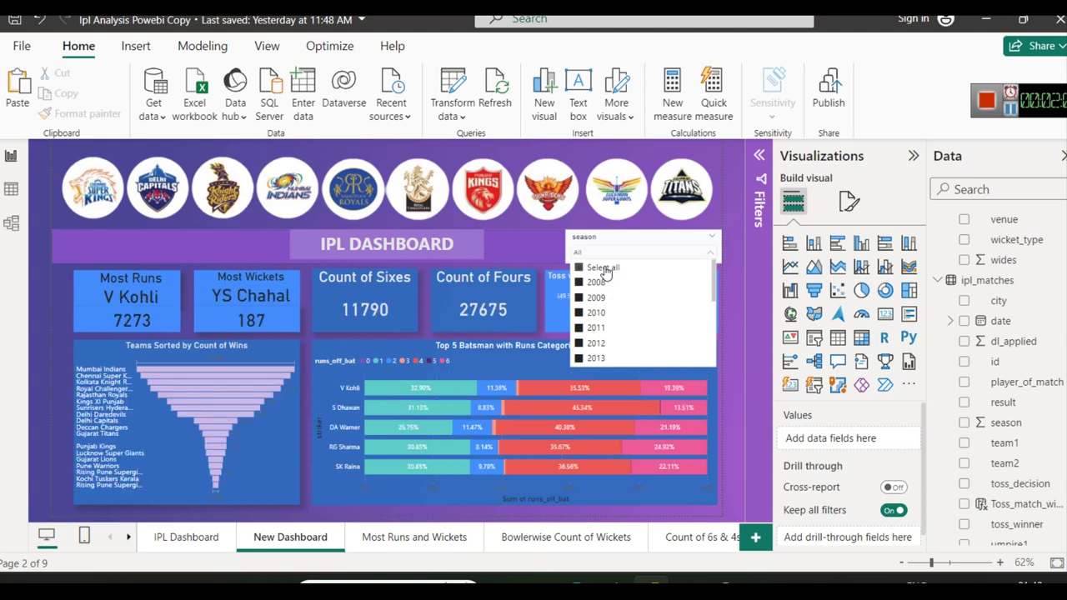
left_click(709, 259)
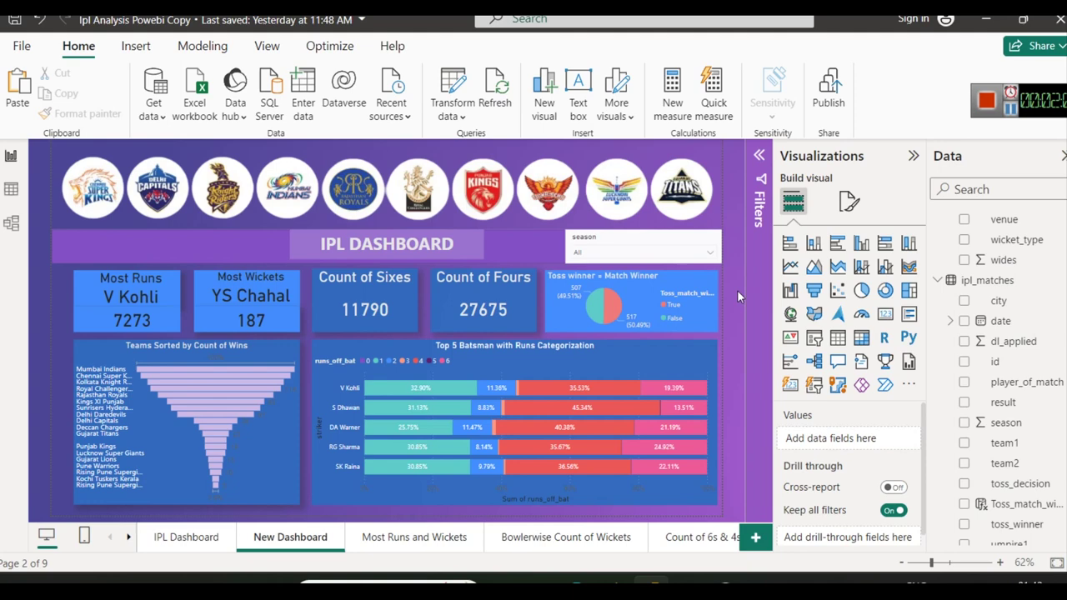
Open the Batsman Stats page and search 'ro s' in Select Batter to pick RG Sharma
left_click(177, 539)
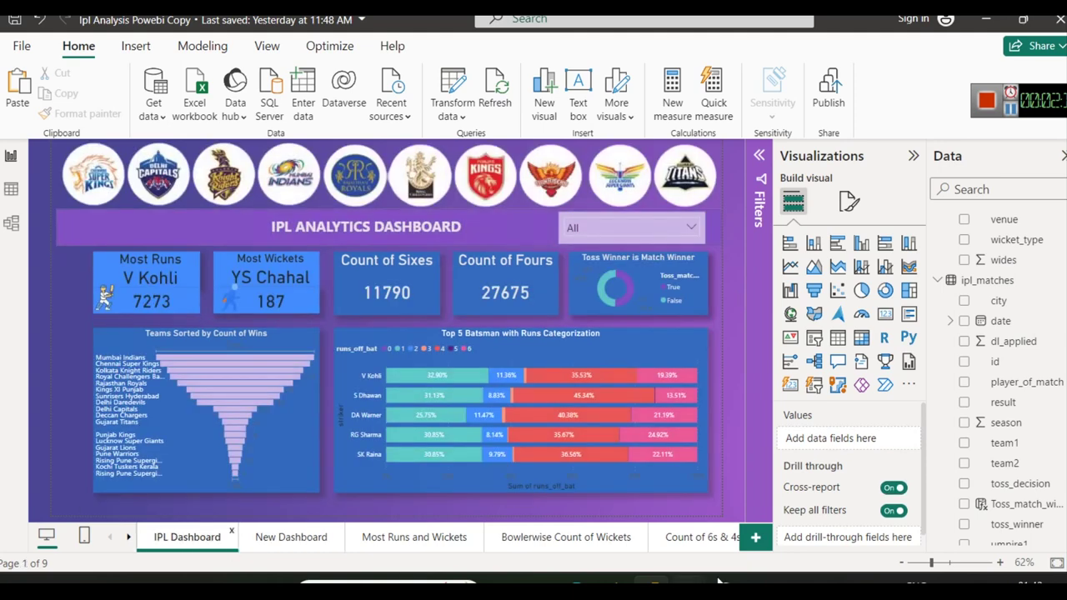
left_click(129, 537)
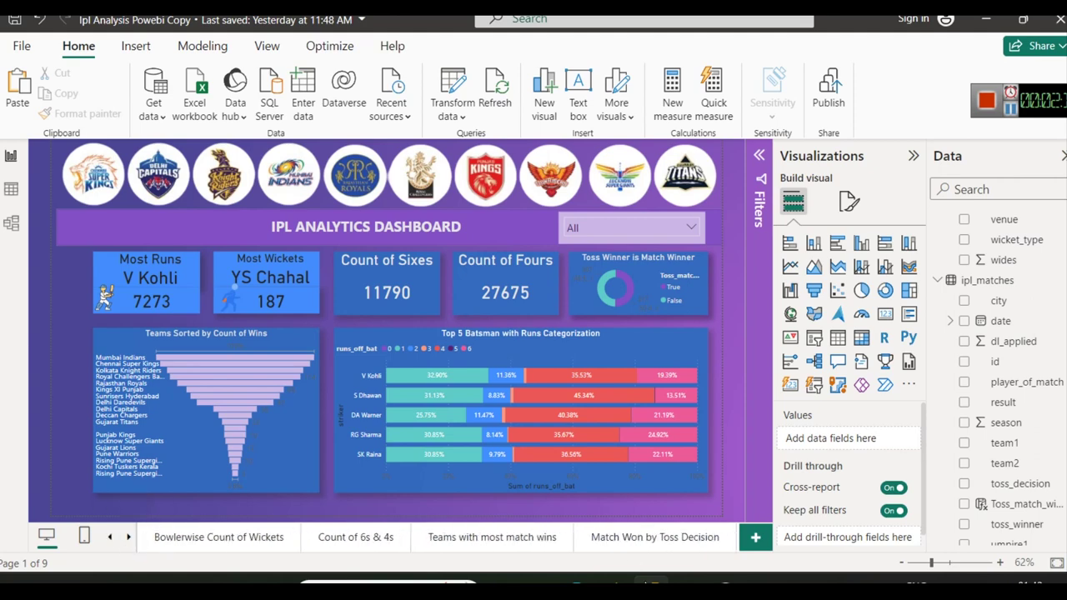
left_click(131, 540)
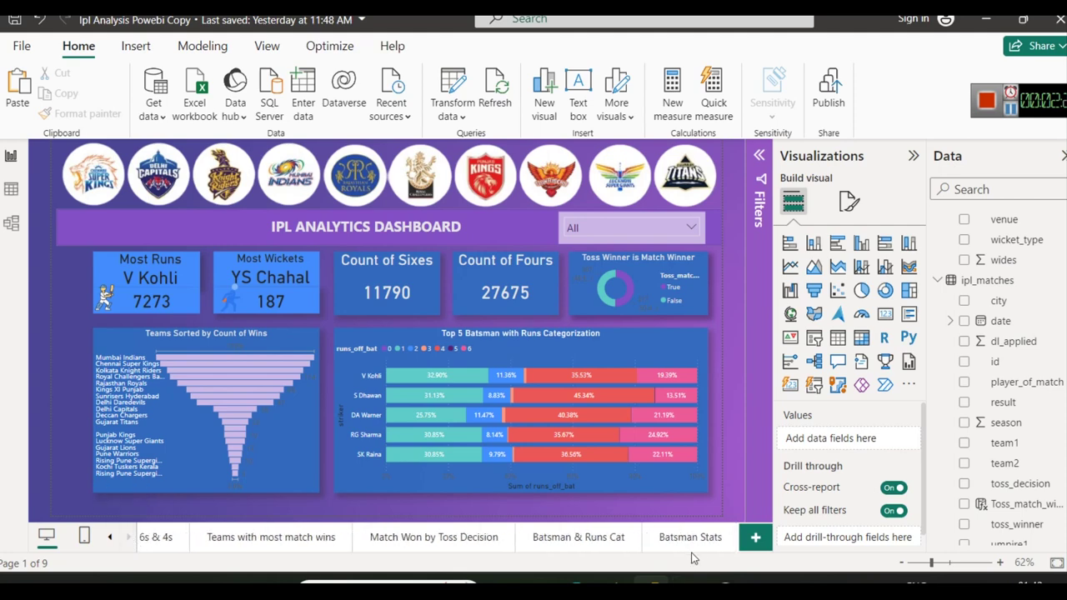
left_click(691, 538)
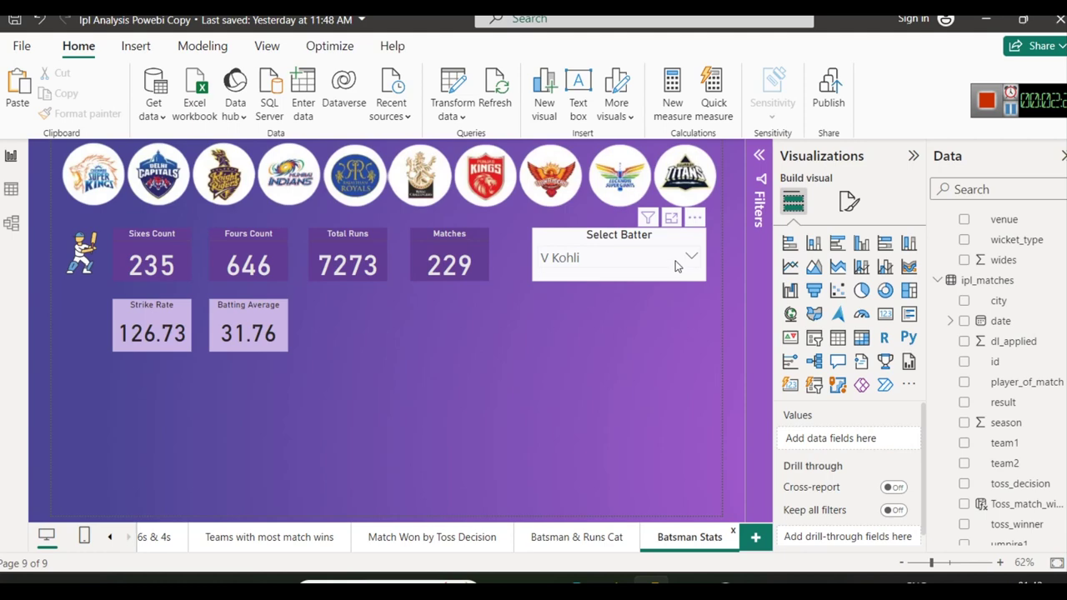
left_click(581, 271)
double_click(581, 273)
type("ro")
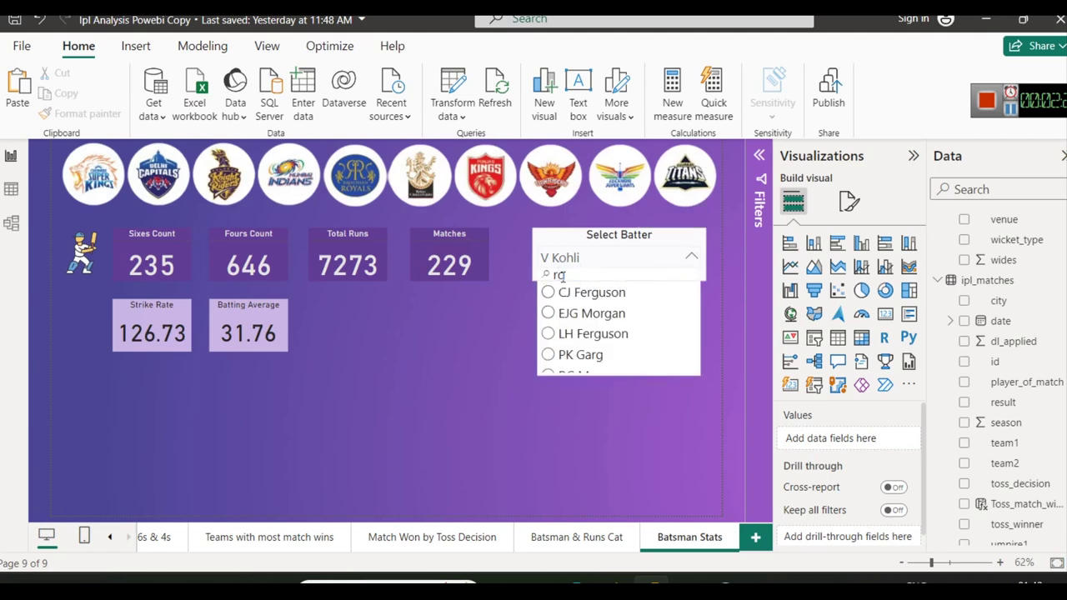
type(" s")
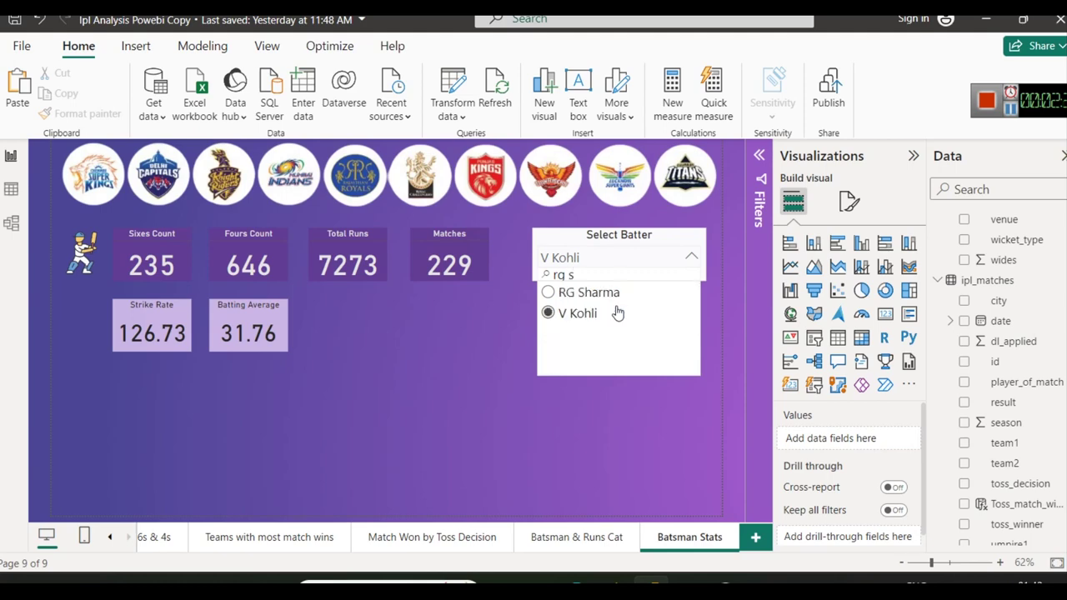
left_click(607, 293)
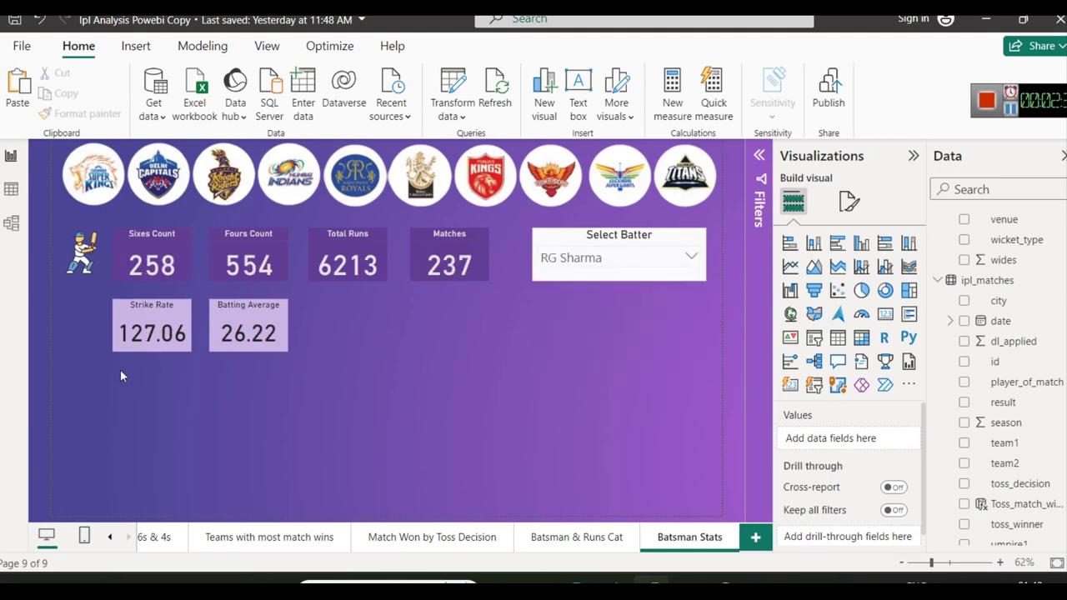